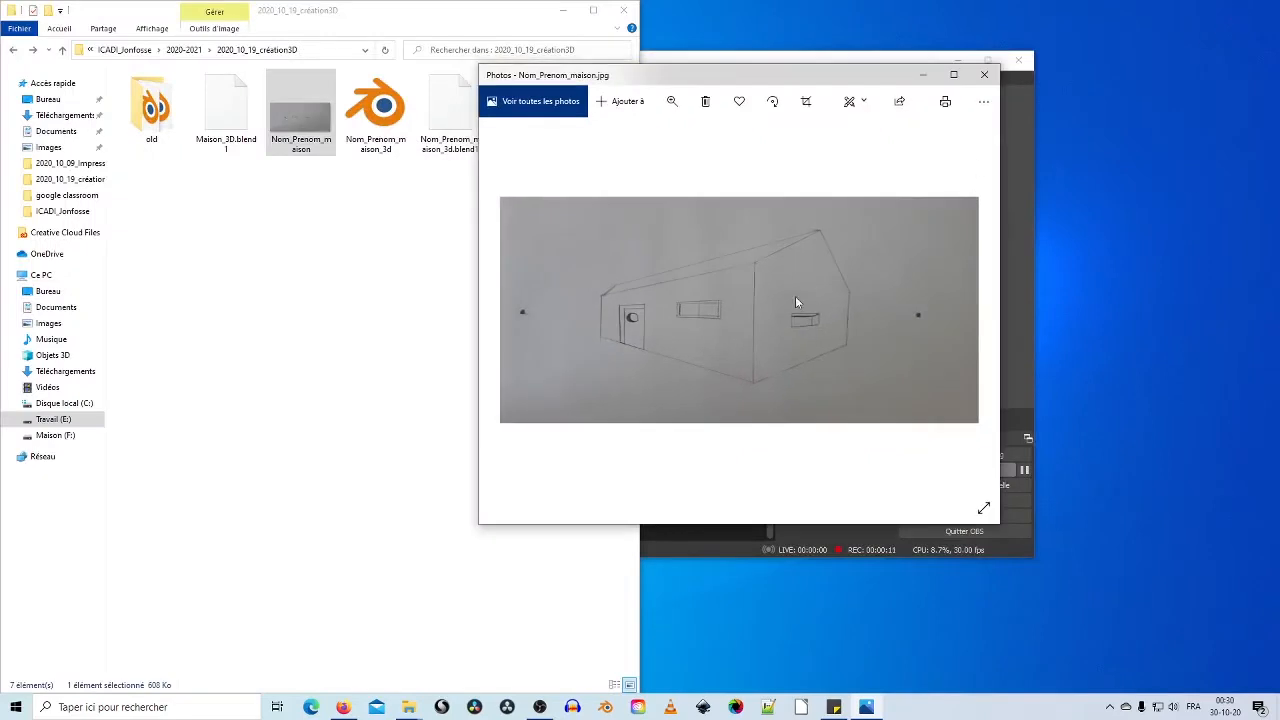
# Step: View the house render JPG full-screen in Photos, then open Nom_Prenom_maison_3d.blend
pyautogui.click(990, 76)
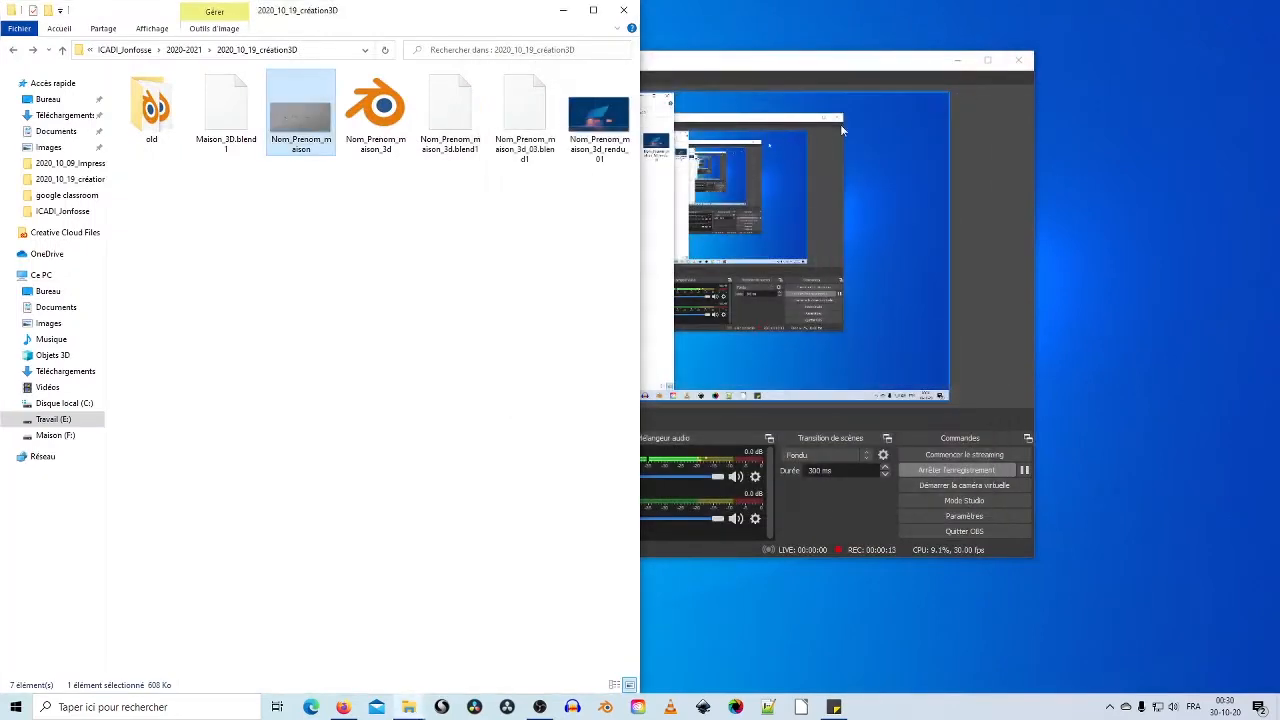
pyautogui.doubleClick(603, 136)
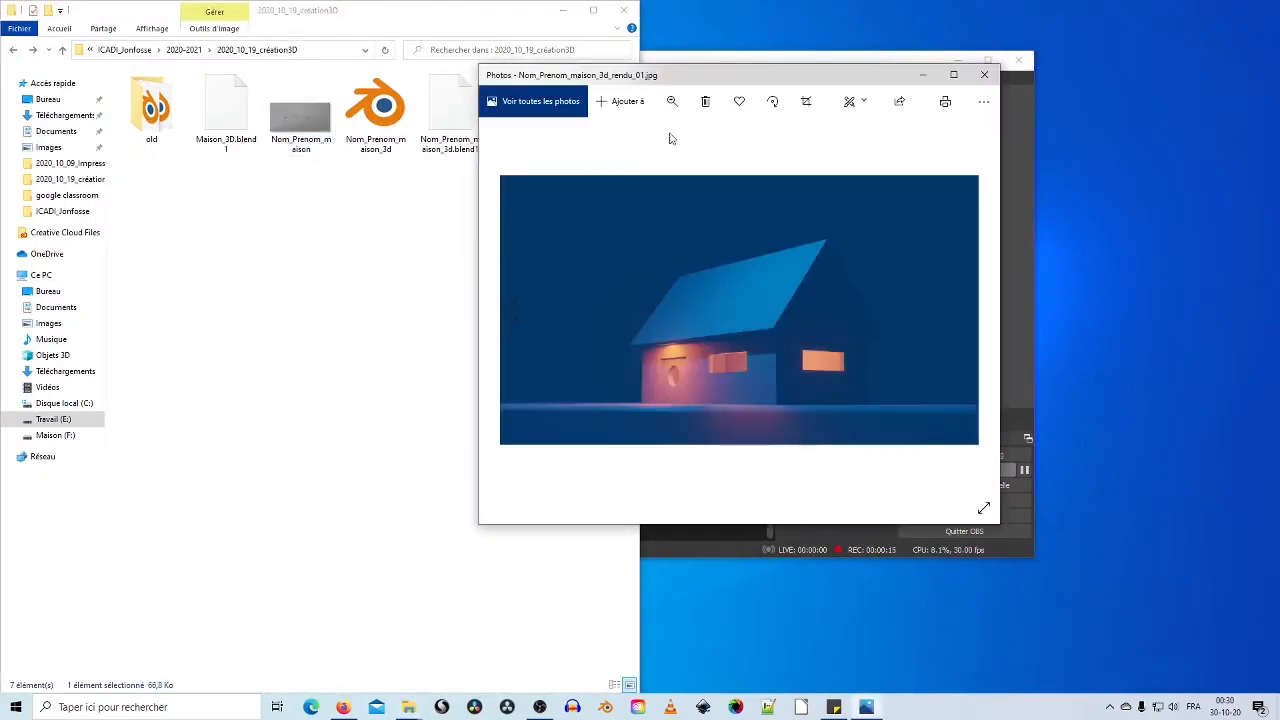
pyautogui.click(953, 76)
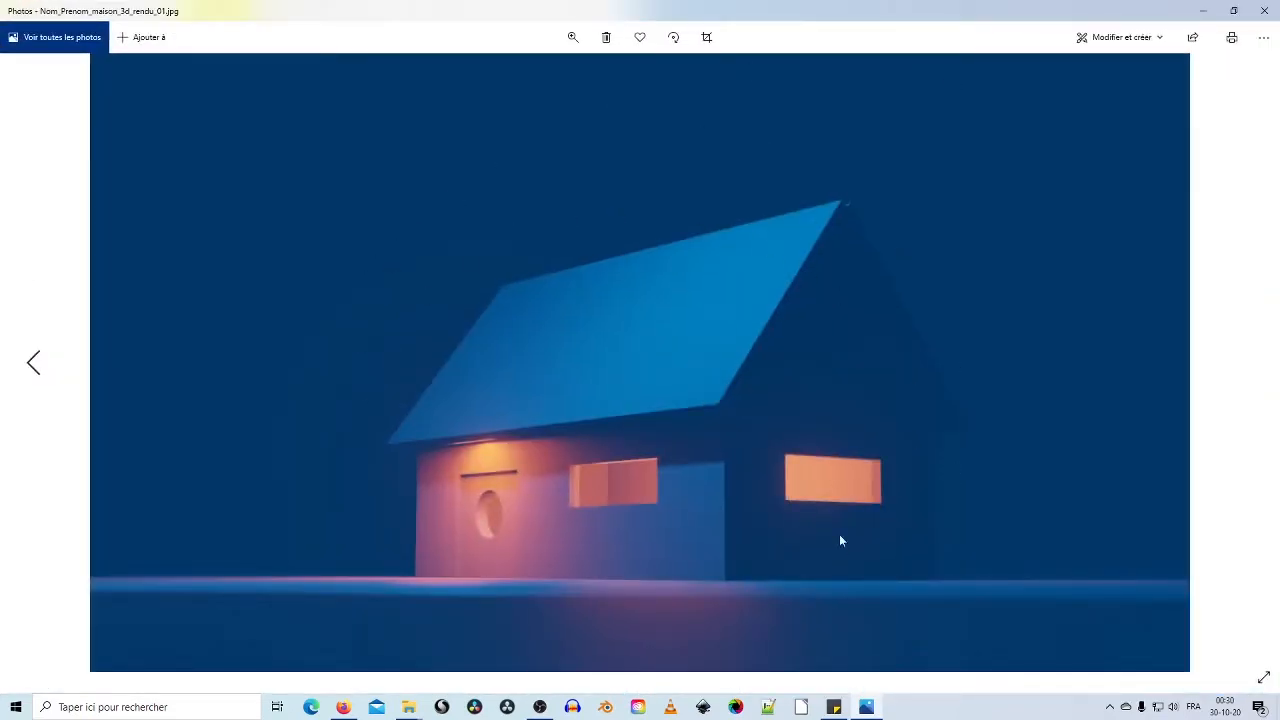
pyautogui.click(1263, 12)
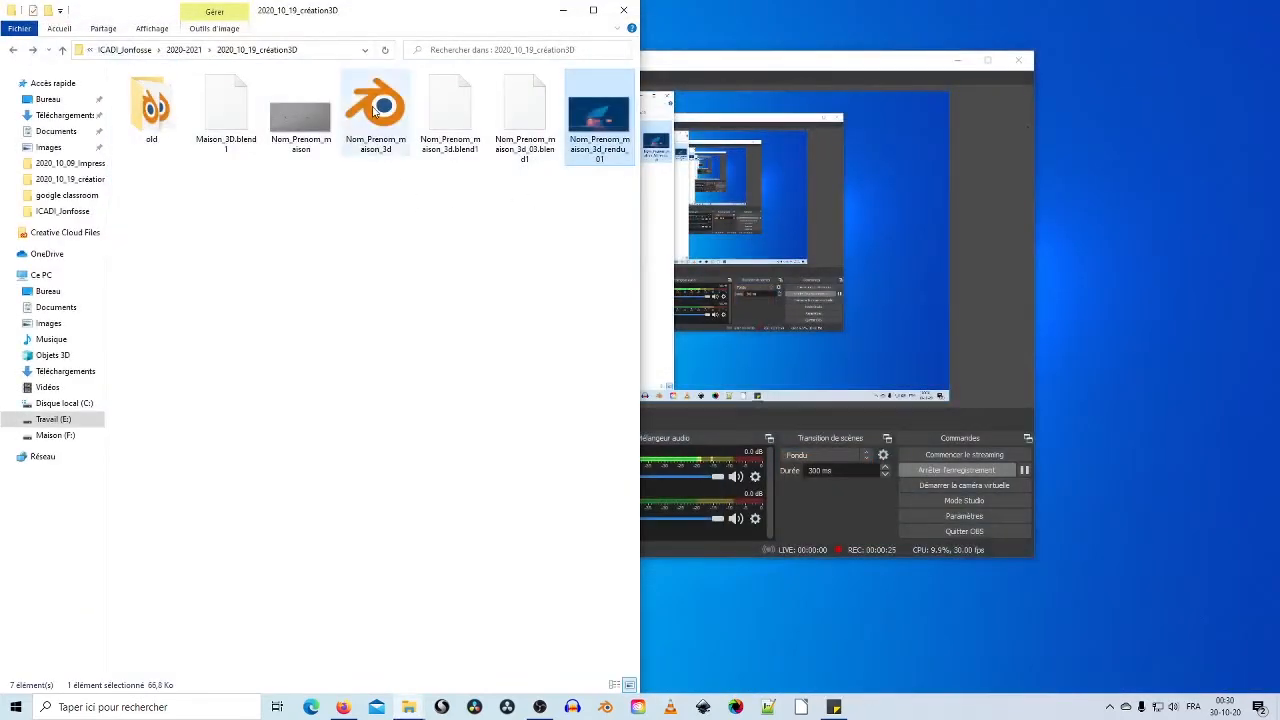
pyautogui.doubleClick(372, 110)
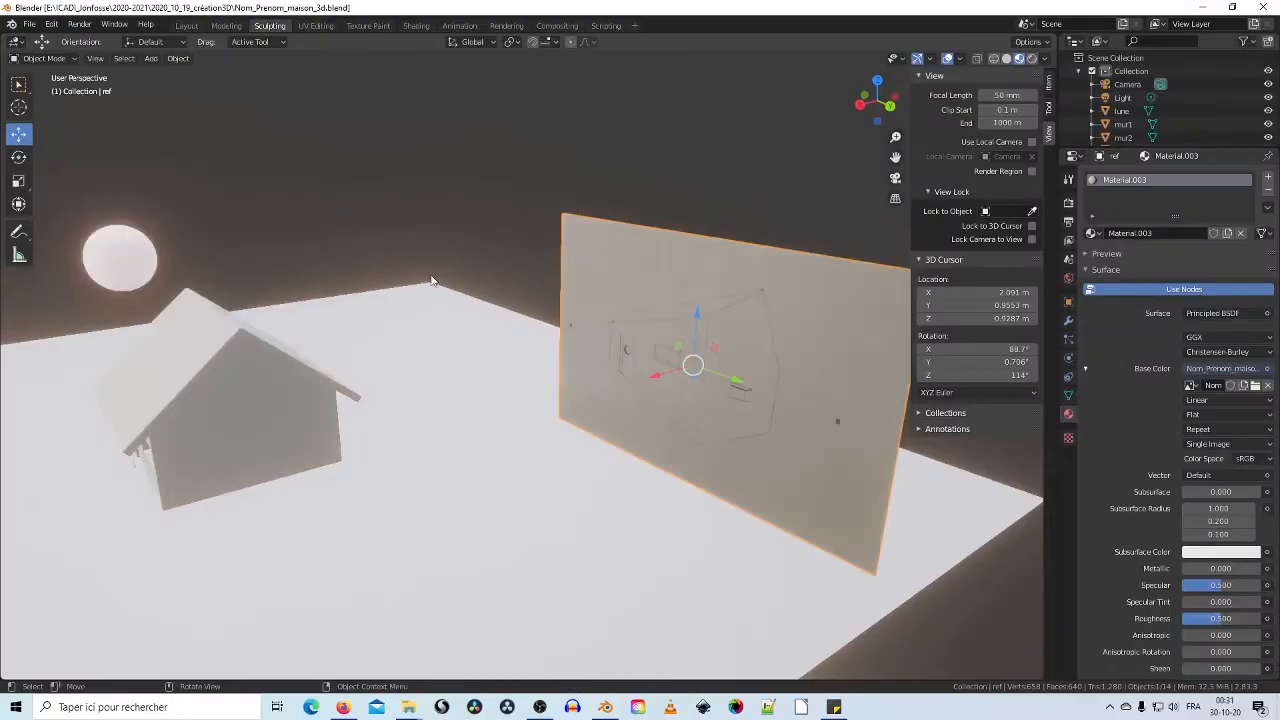
# Step: Orbit the house scene and inspect the moon lune, a roof panel, wall mur4 and the ref plane
pyautogui.moveTo(432, 280); pyautogui.dragTo(499, 314, button='middle')
pyautogui.scroll(-2, 487, 314)
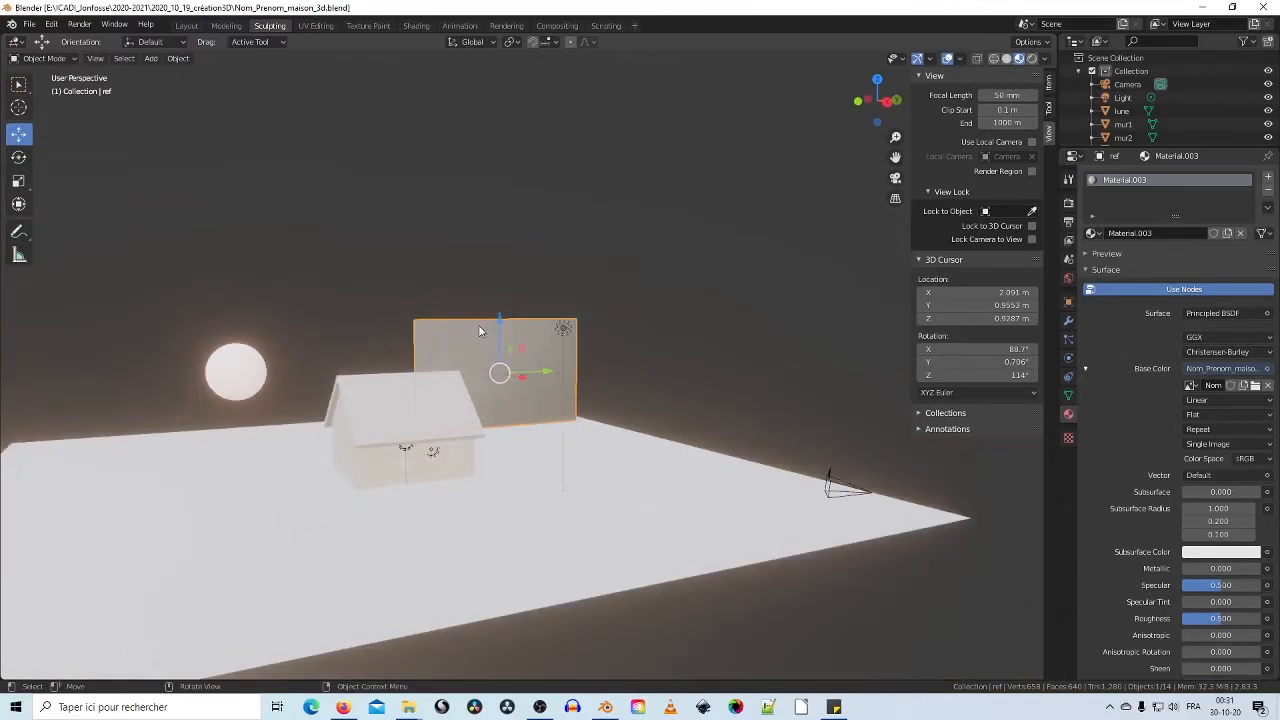
pyautogui.moveTo(421, 366); pyautogui.dragTo(514, 330, button='middle')
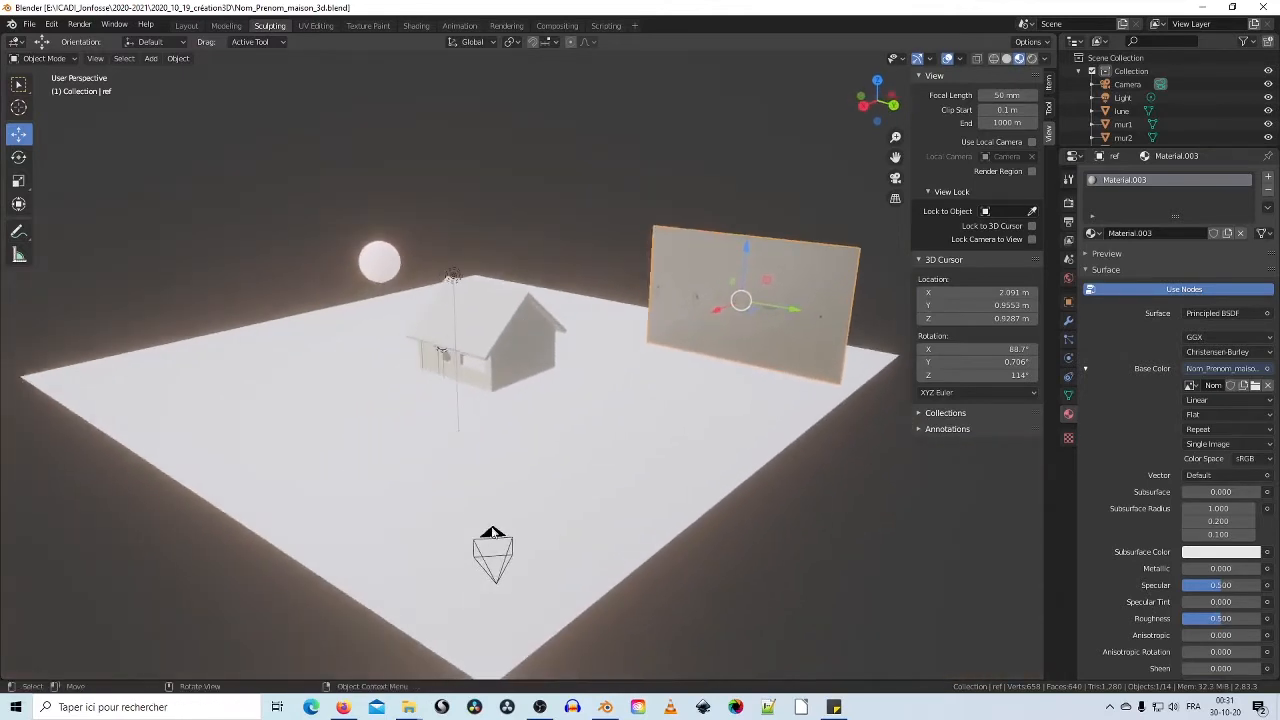
pyautogui.click(380, 265)
pyautogui.click(521, 342)
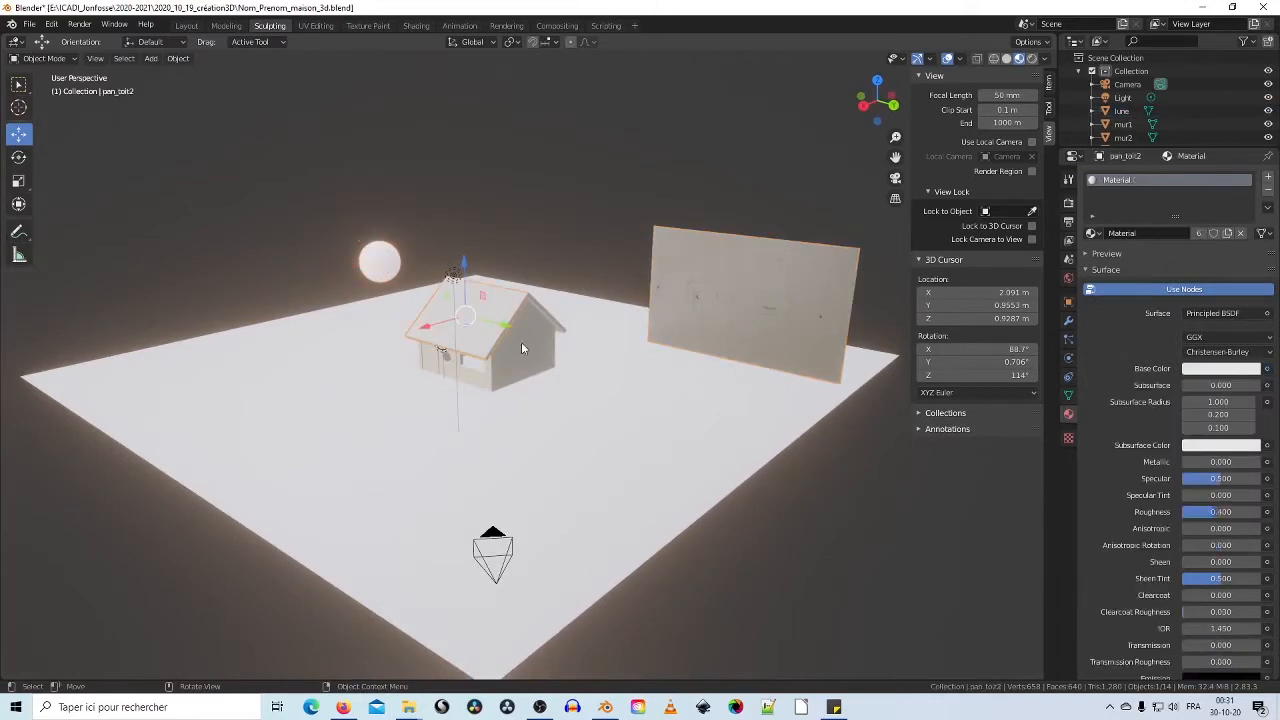
pyautogui.scroll(3, 522, 342)
pyautogui.click(441, 381)
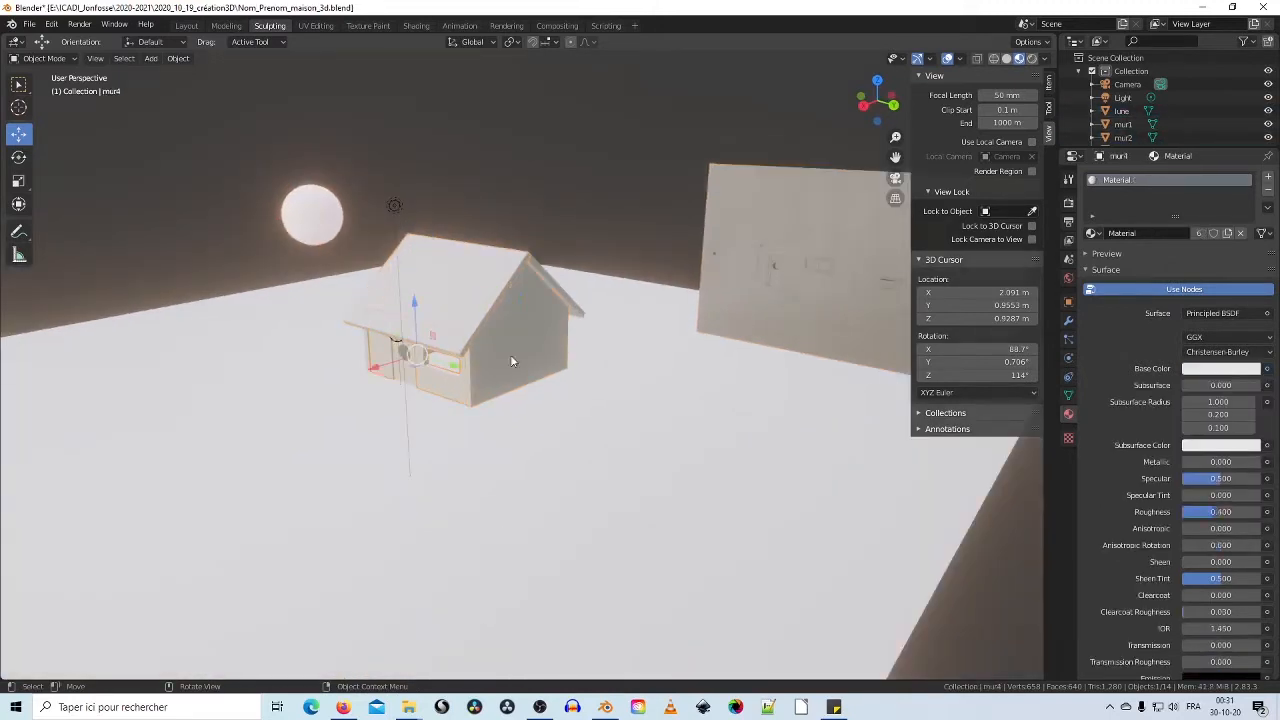
pyautogui.click(724, 268)
# Step: Inspect the Light, ground Plane, Camera, ref plane, roof panel pan_toit2 and moon from other angles
pyautogui.moveTo(771, 363); pyautogui.dragTo(651, 363, button='middle')
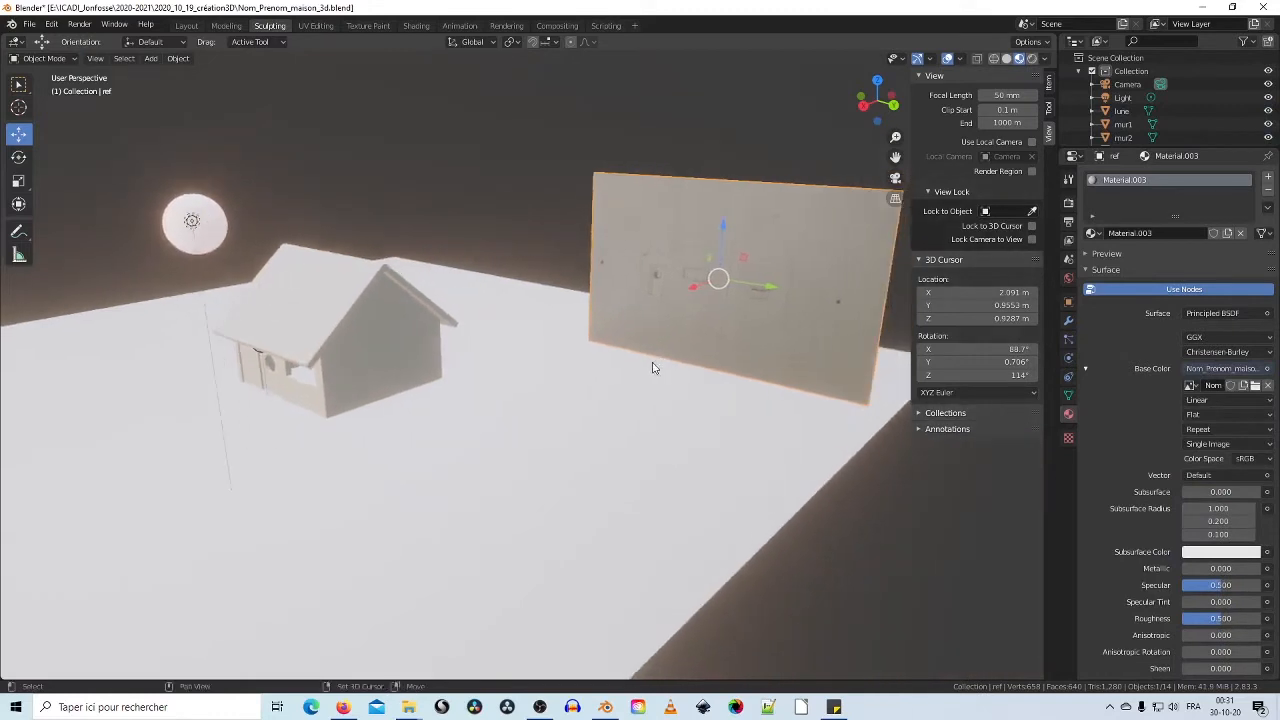
pyautogui.moveTo(208, 230); pyautogui.dragTo(250, 234, button='middle')
pyautogui.click(252, 232)
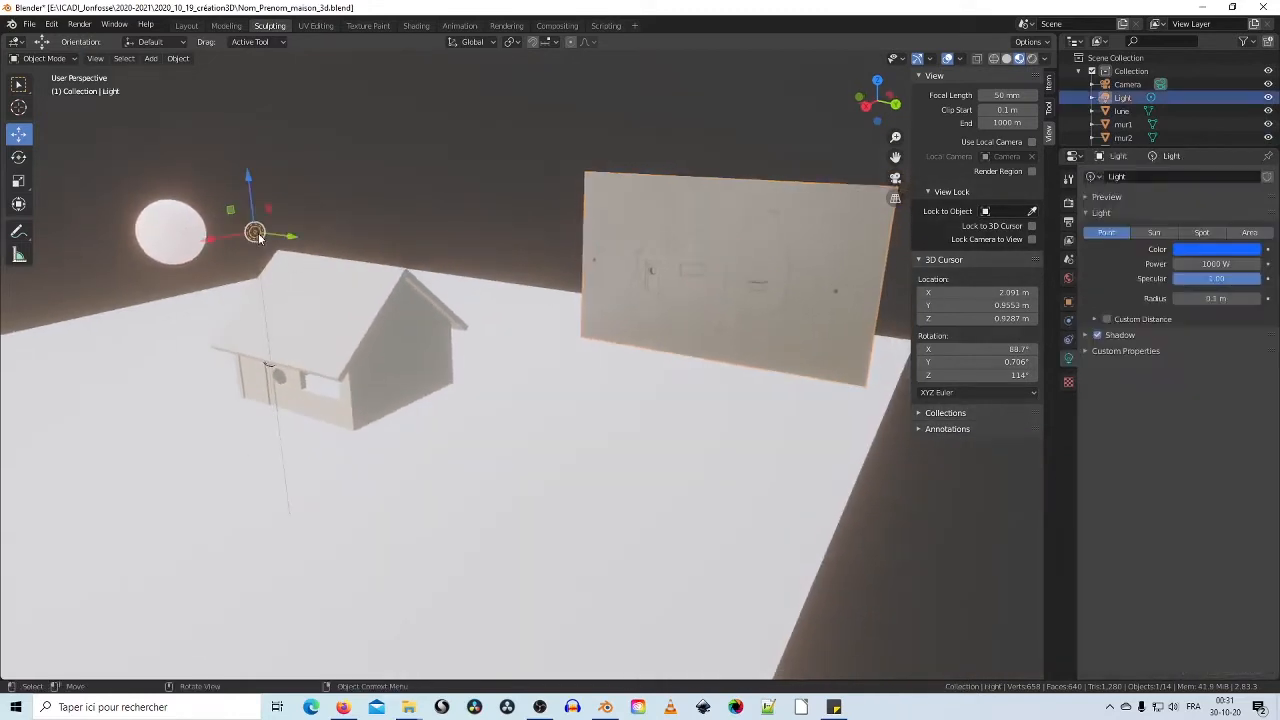
pyautogui.scroll(-5, 261, 252)
pyautogui.click(502, 412)
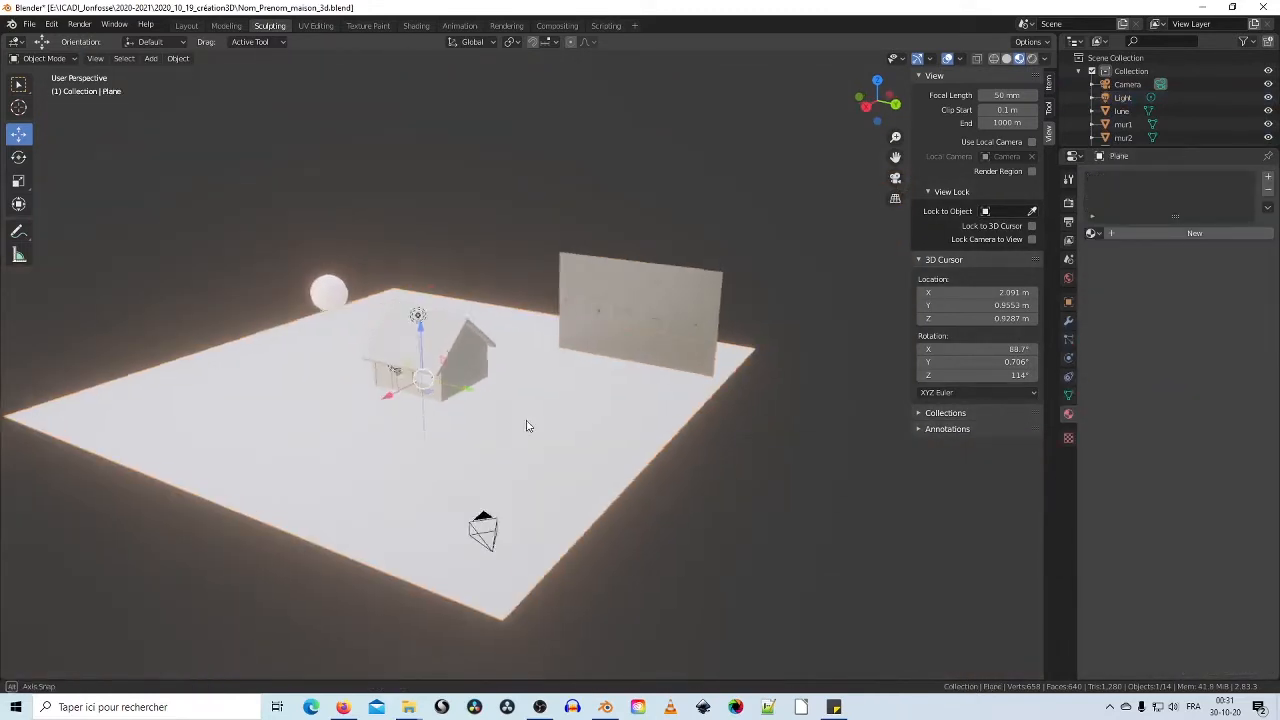
pyautogui.moveTo(529, 423); pyautogui.dragTo(634, 409, button='middle')
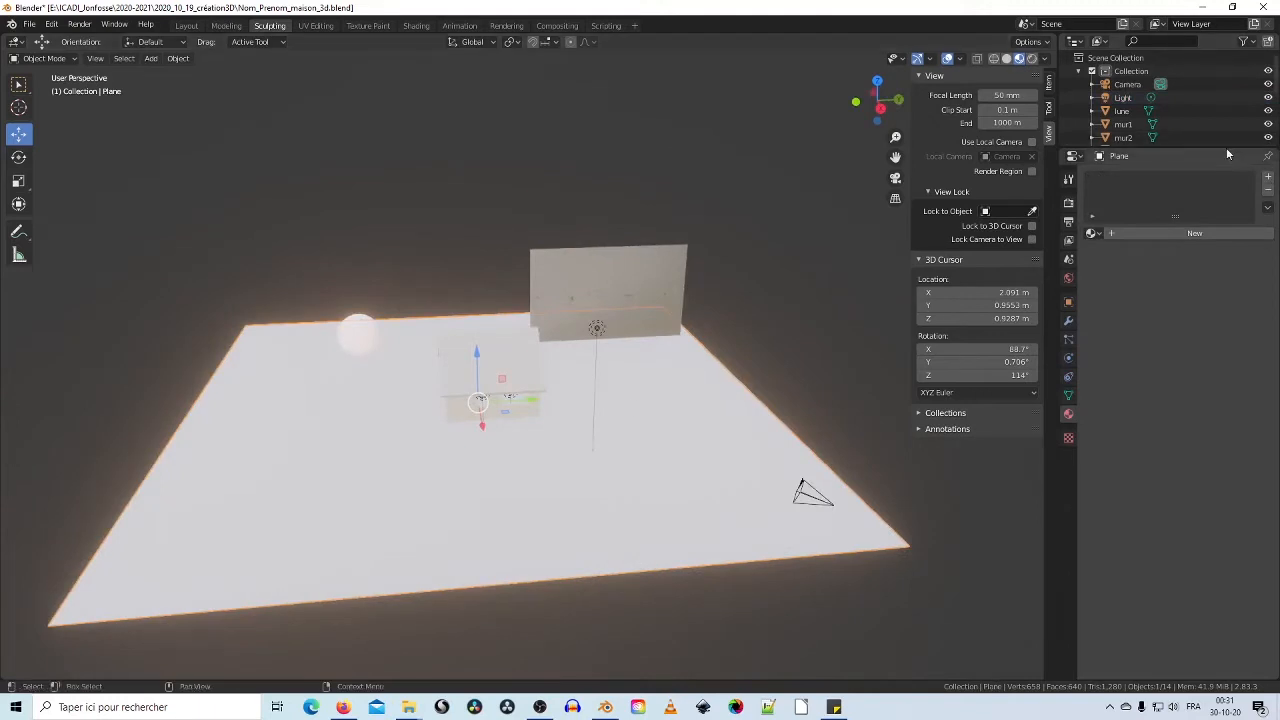
pyautogui.moveTo(1226, 147); pyautogui.dragTo(1234, 291)
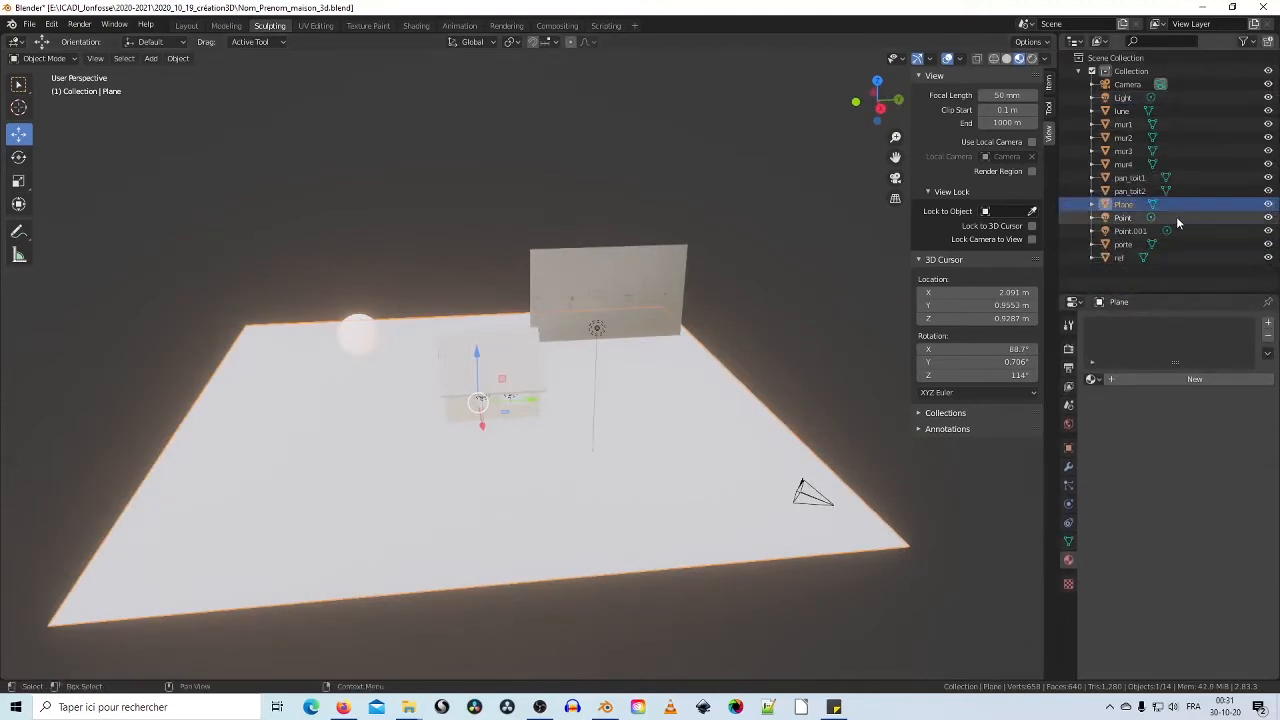
pyautogui.moveTo(824, 245)
pyautogui.mouseDown(button='middle')
pyautogui.moveTo(654, 246)
pyautogui.moveTo(800, 246)
pyautogui.mouseUp(button='middle')
pyautogui.click(724, 500)
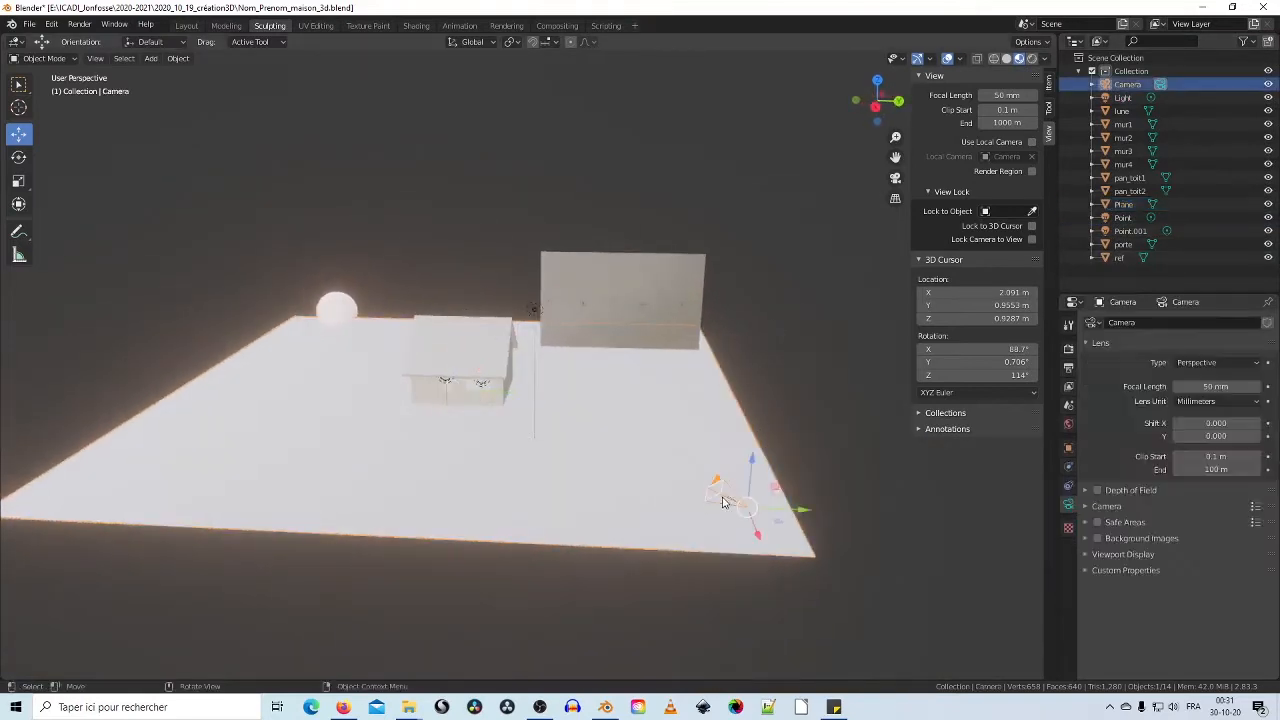
pyautogui.click(533, 305)
pyautogui.click(600, 278)
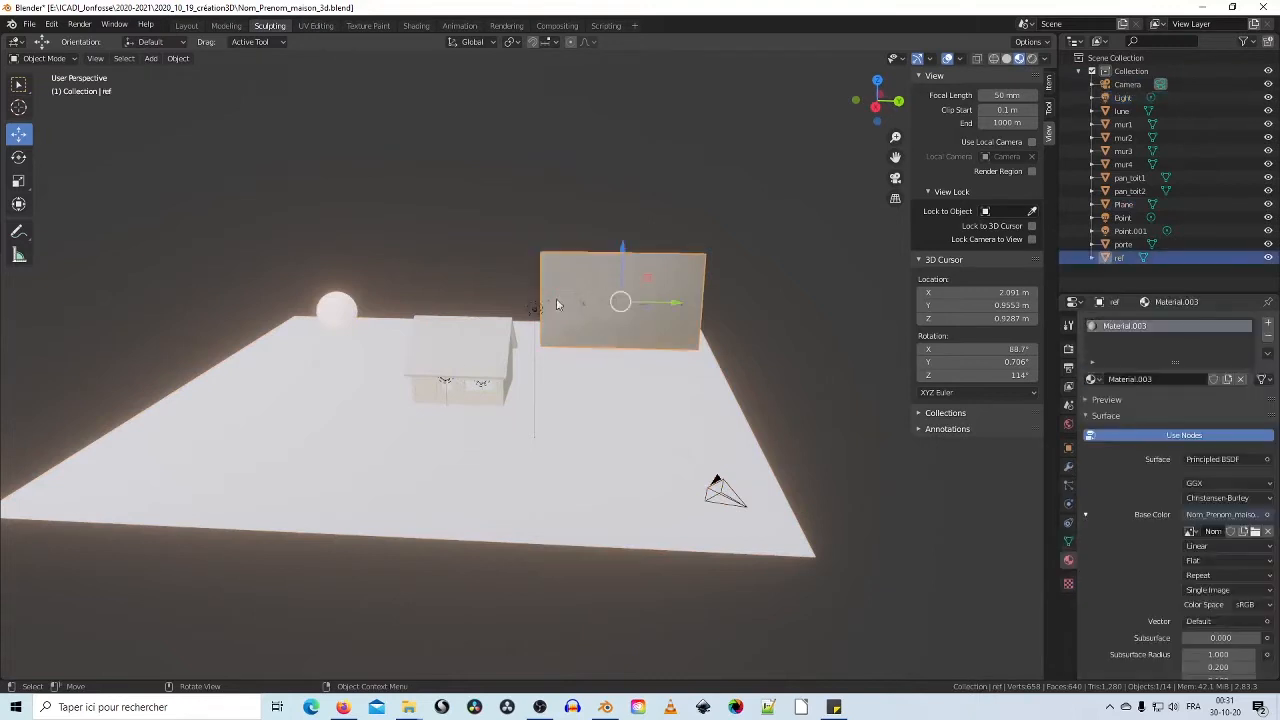
pyautogui.click(478, 357)
pyautogui.click(333, 308)
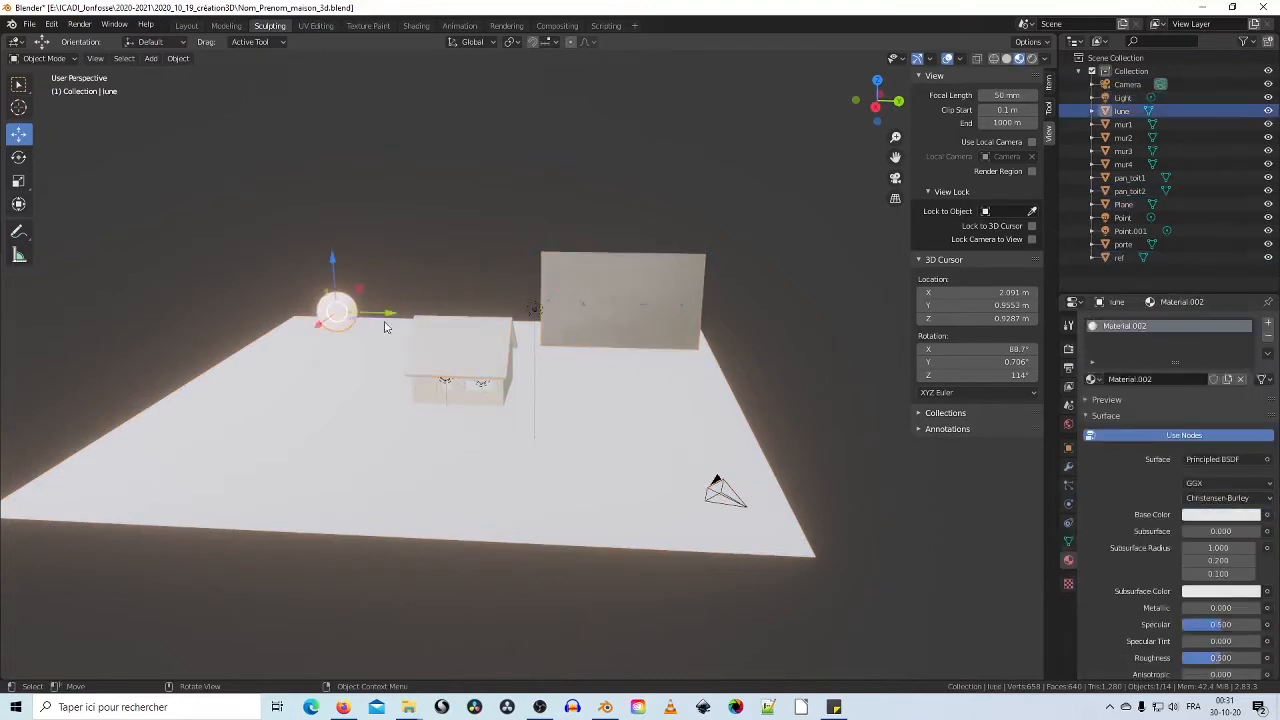
pyautogui.scroll(7, 395, 328)
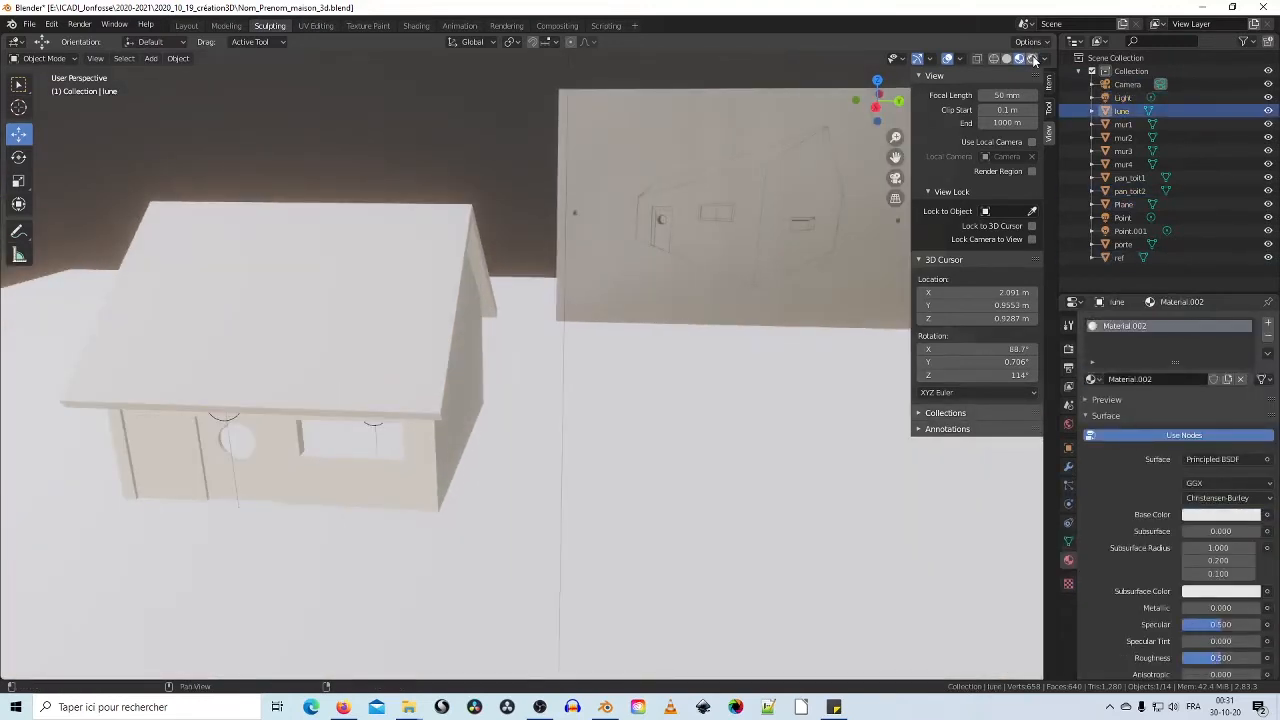
# Step: Switch the viewport to Rendered shading and view the night scene through the camera
pyautogui.click(1032, 58)
pyautogui.scroll(-5, 640, 254)
pyautogui.moveTo(640, 266)
pyautogui.mouseDown(button='middle')
pyautogui.moveTo(554, 279)
pyautogui.moveTo(451, 260)
pyautogui.moveTo(545, 235)
pyautogui.mouseUp(button='middle')
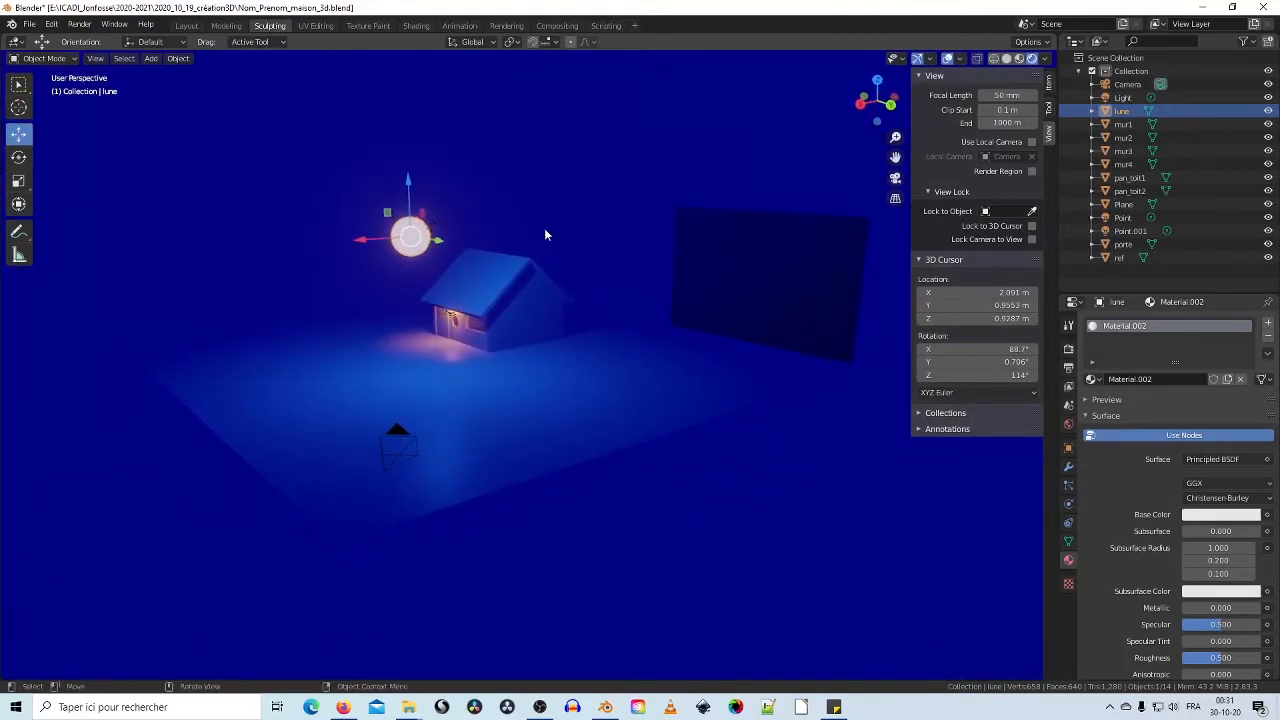
pyautogui.press('KP_0')
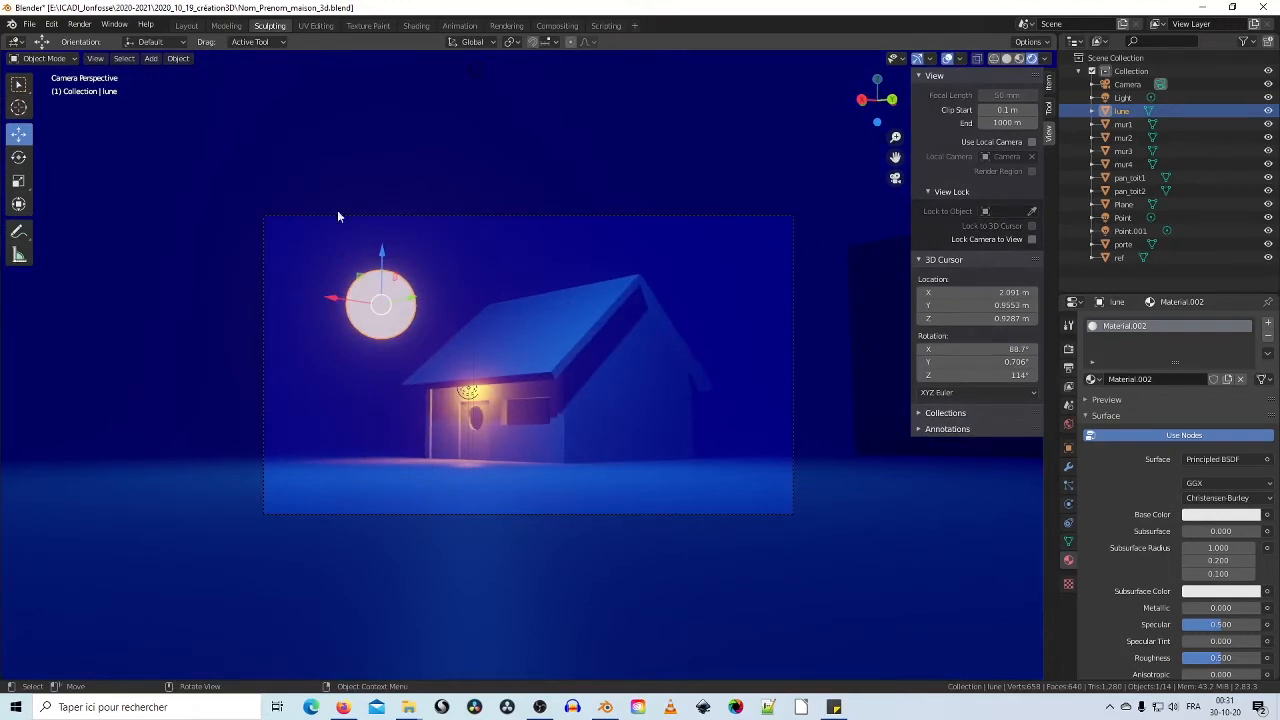
# Step: Create a new General file, discarding the house file's unsaved changes
pyautogui.click(29, 24)
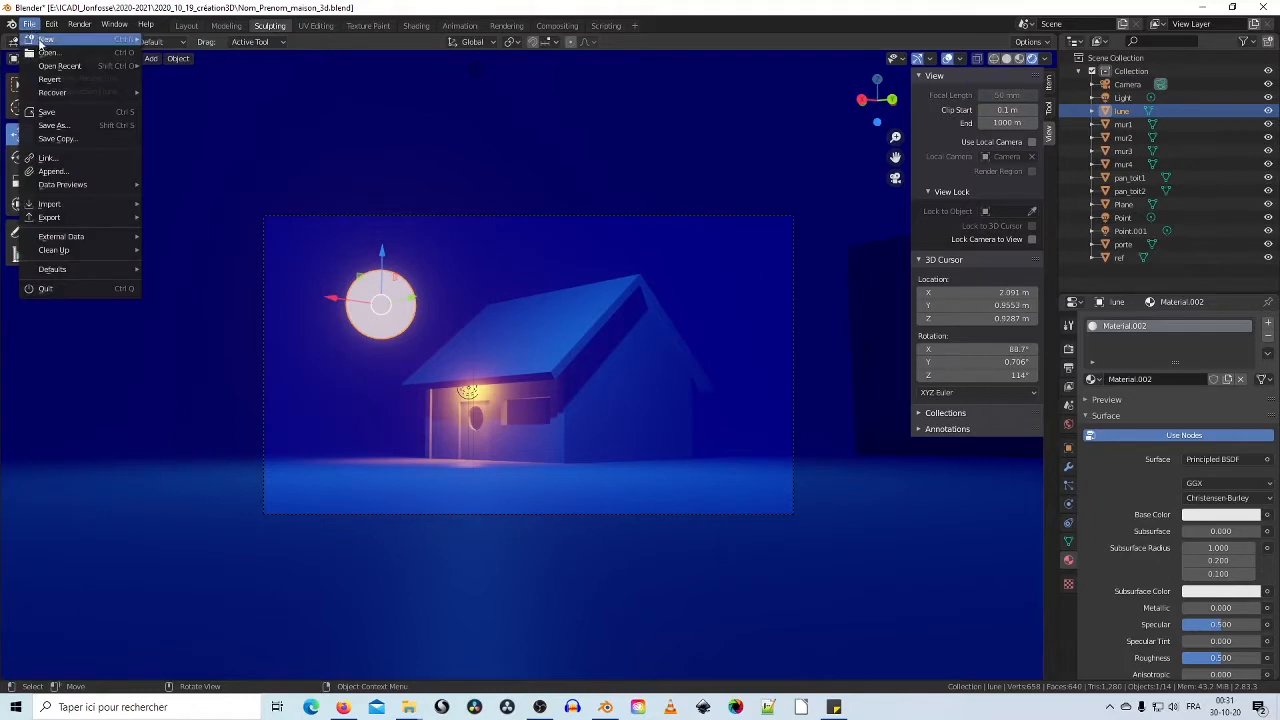
pyautogui.moveTo(41, 40)
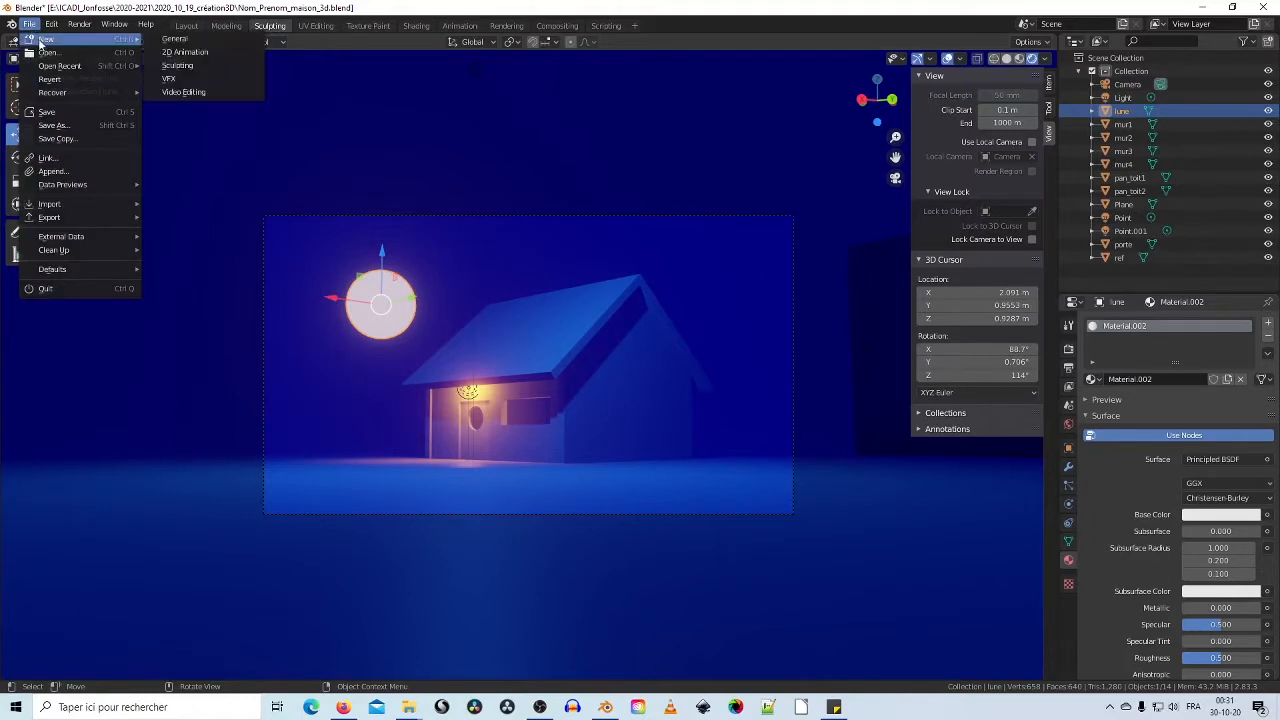
pyautogui.click(165, 42)
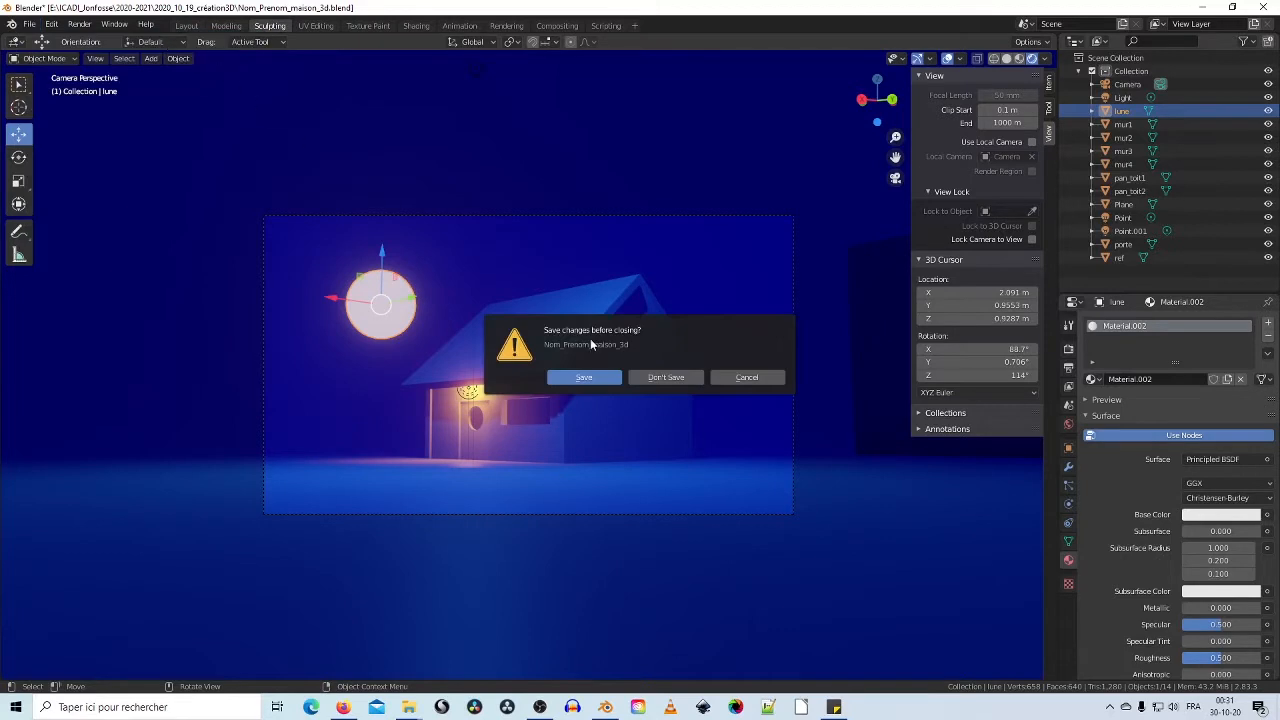
pyautogui.click(664, 377)
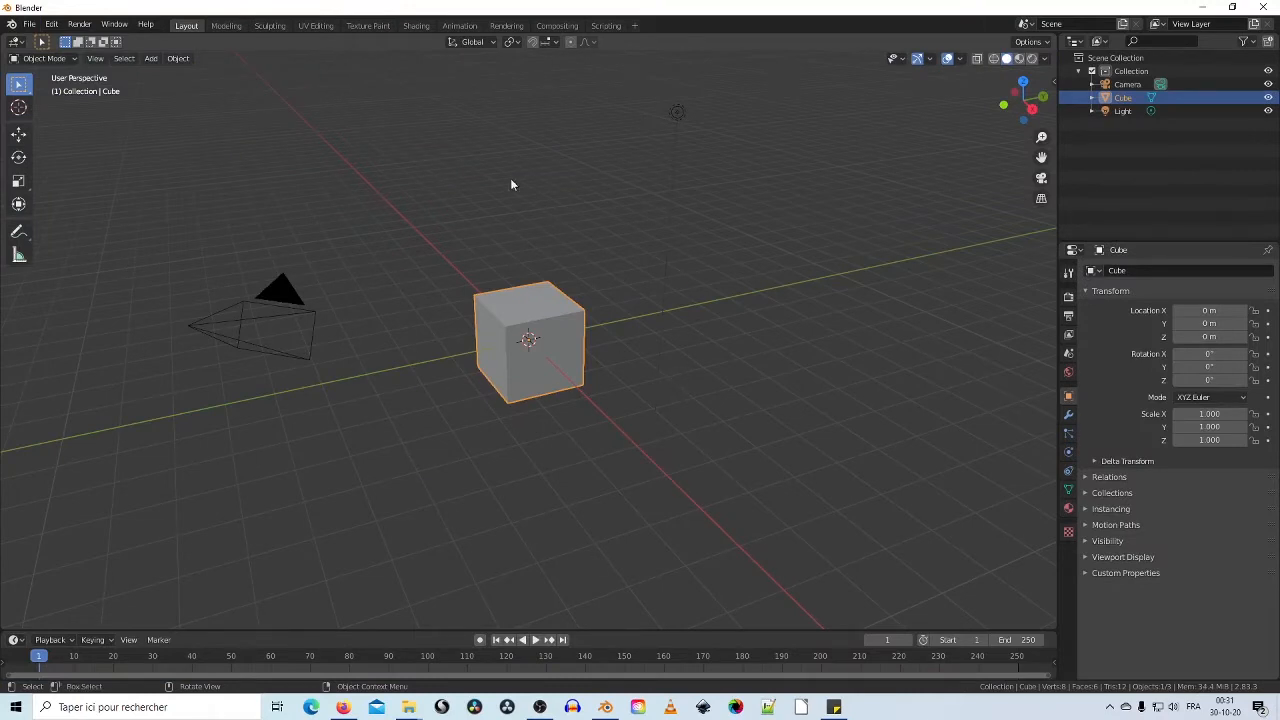
# Step: Load a fresh General default scene again and orbit around the cube
pyautogui.click(29, 24)
pyautogui.moveTo(33, 45)
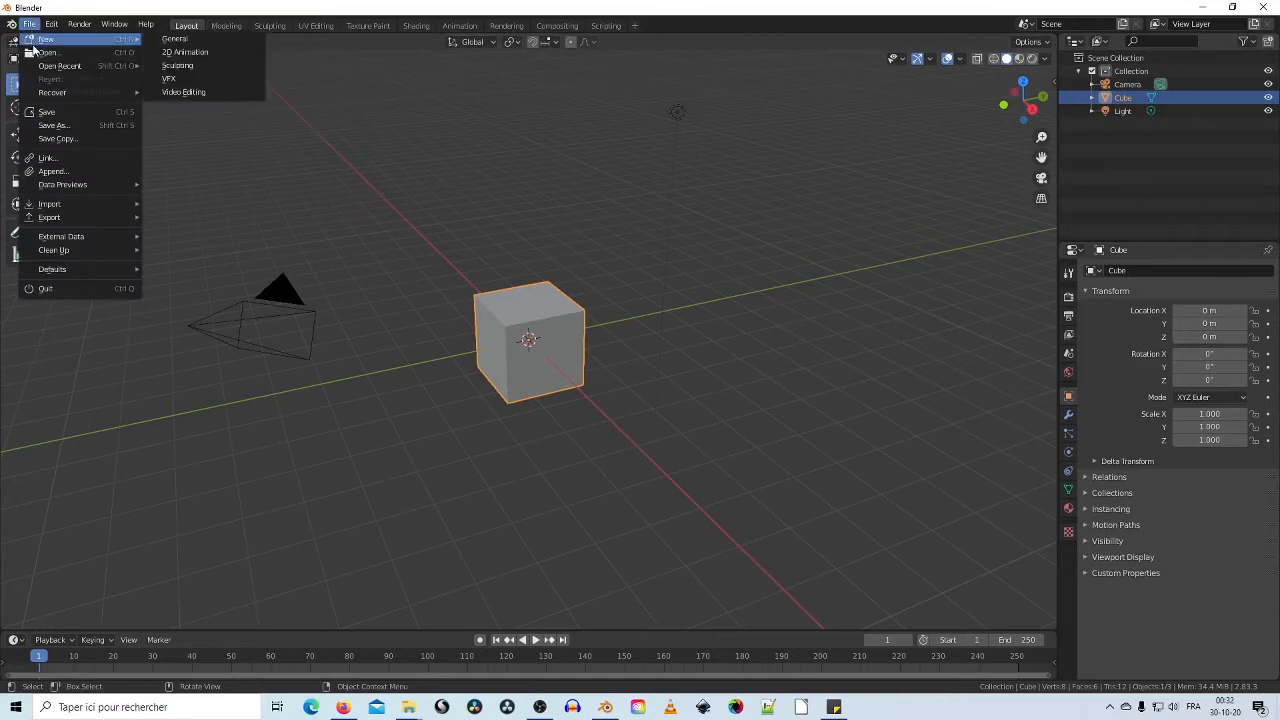
pyautogui.click(178, 40)
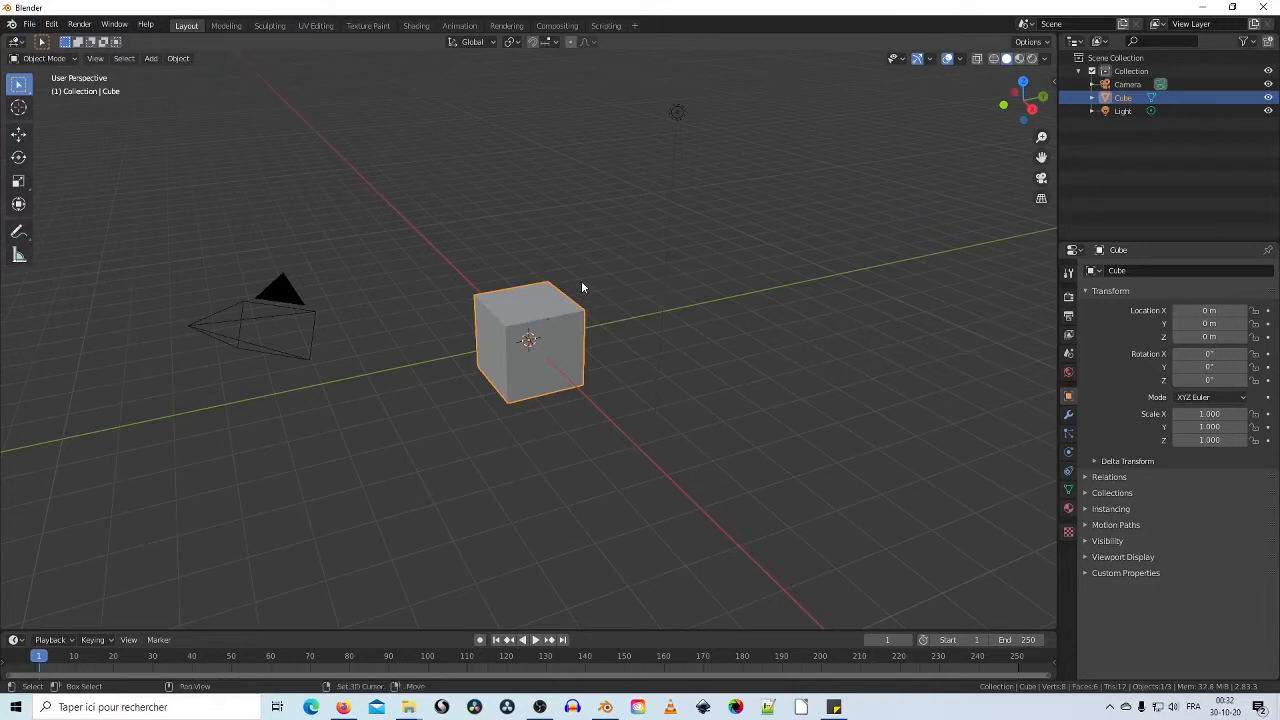
pyautogui.moveTo(582, 287); pyautogui.dragTo(661, 304, button='middle')
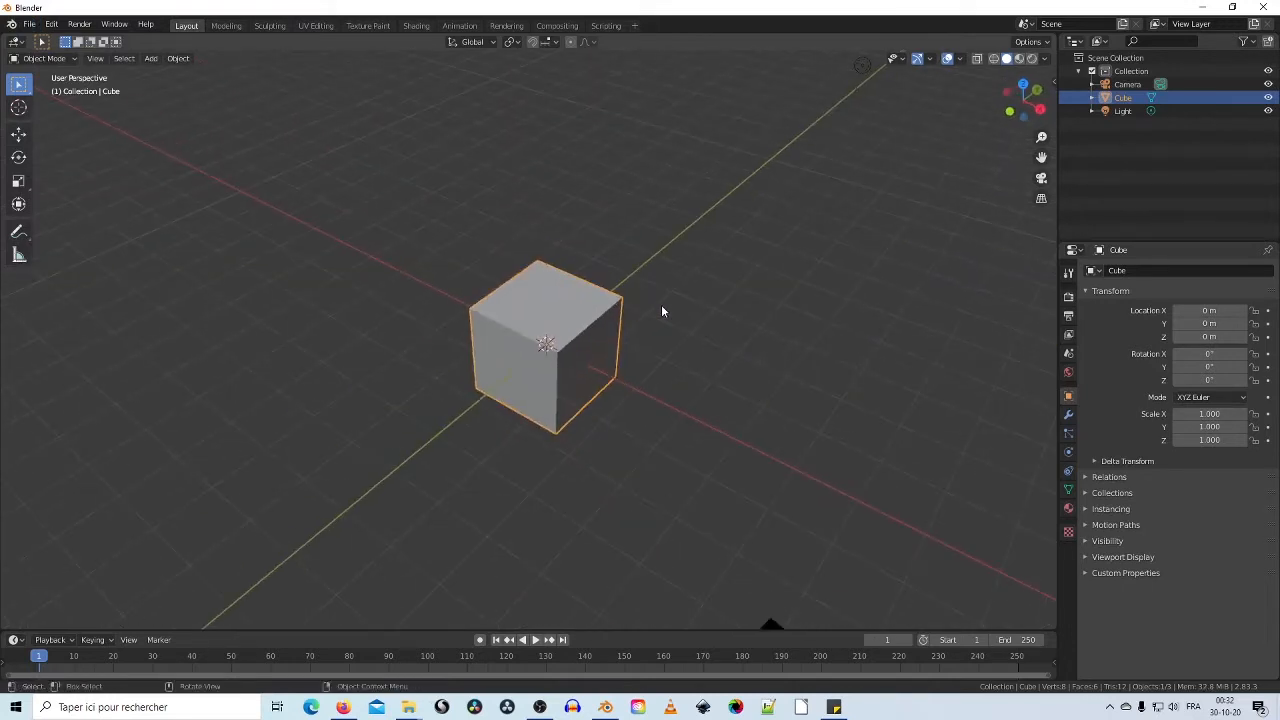
# Step: Add a mesh plane at the origin
pyautogui.click(151, 59)
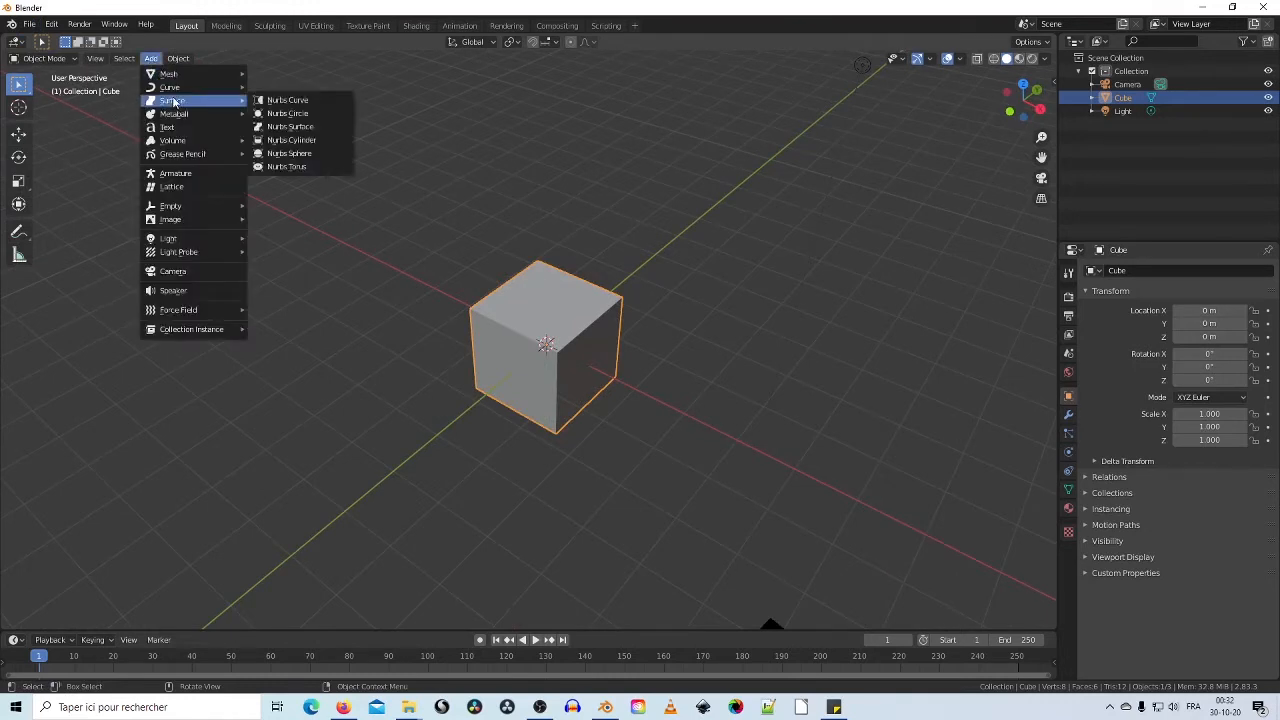
pyautogui.moveTo(231, 80)
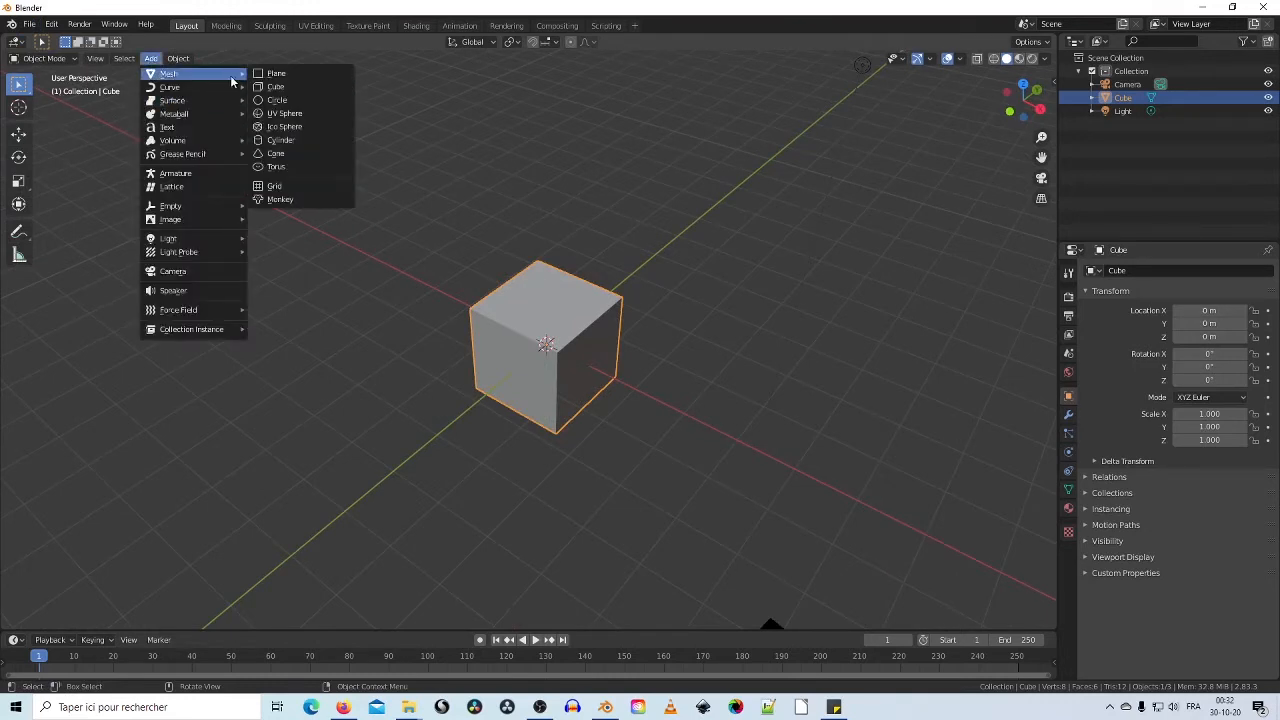
pyautogui.click(317, 78)
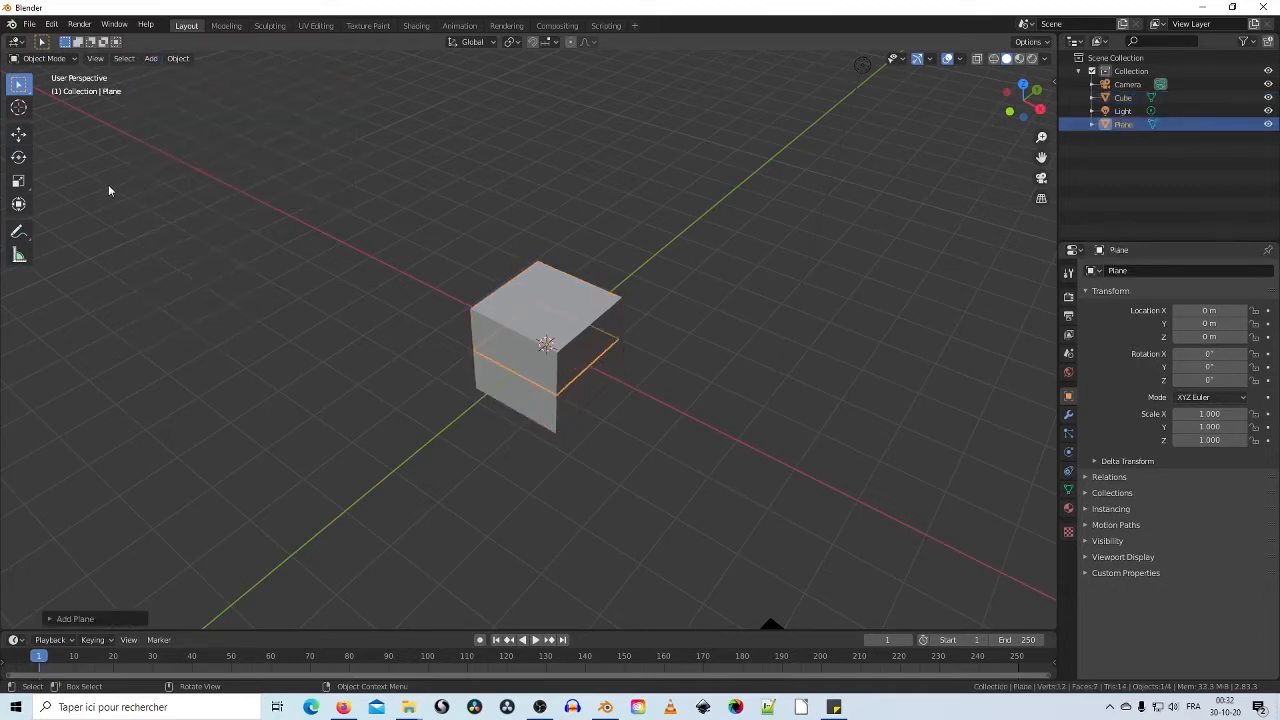
# Step: Scale the plane to about 20.982 in X and Y to form a wide floor
pyautogui.click(19, 181)
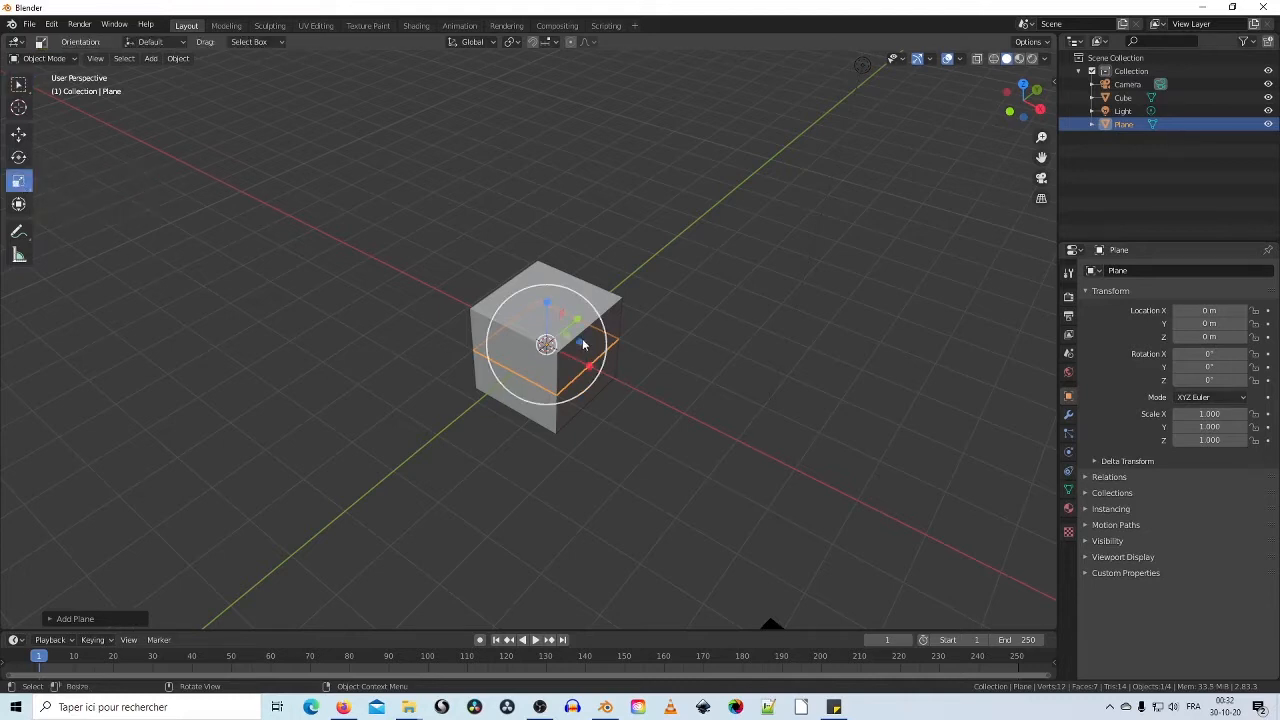
pyautogui.moveTo(583, 346); pyautogui.dragTo(291, 281)
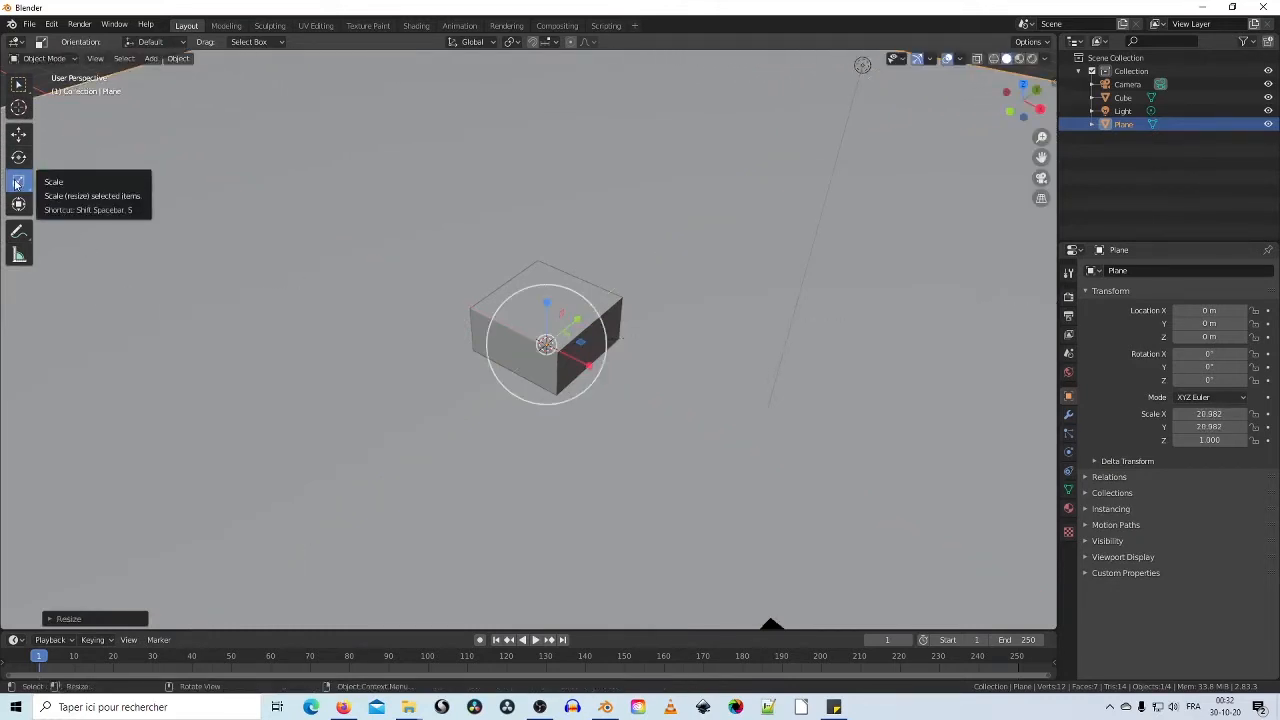
pyautogui.moveTo(206, 242); pyautogui.dragTo(270, 266, button='middle')
pyautogui.scroll(2, 270, 266)
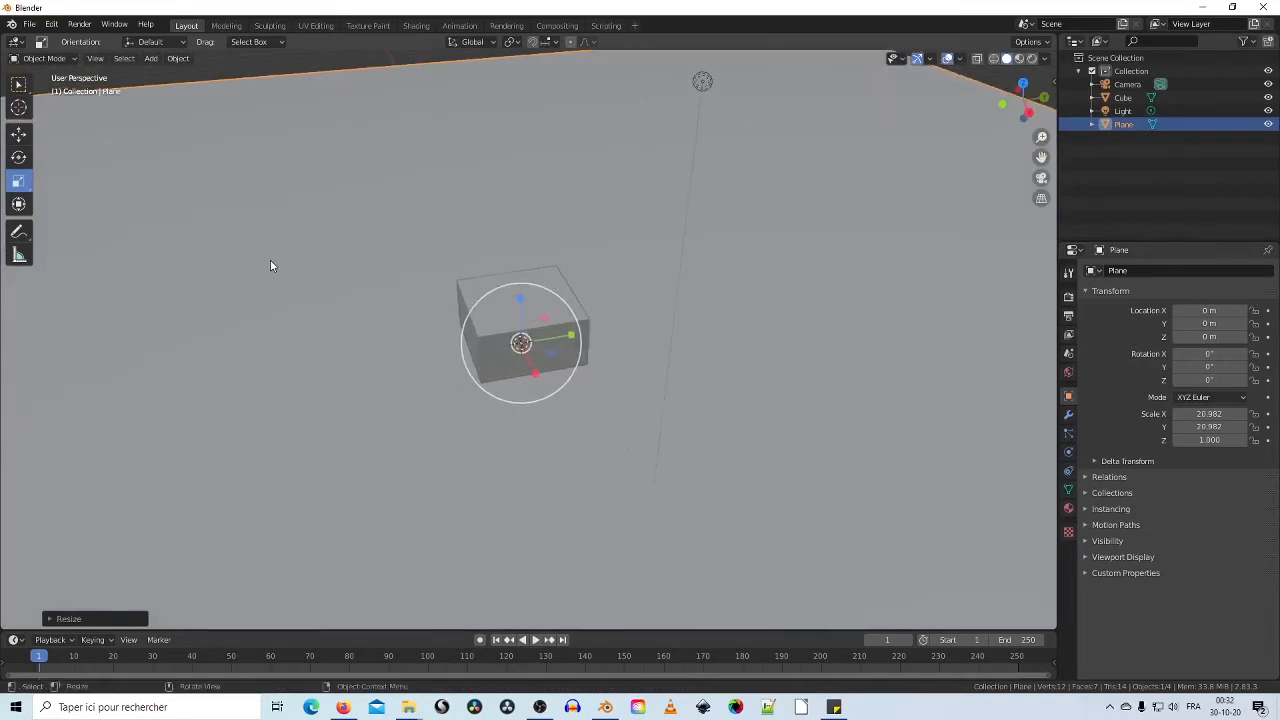
pyautogui.click(24, 136)
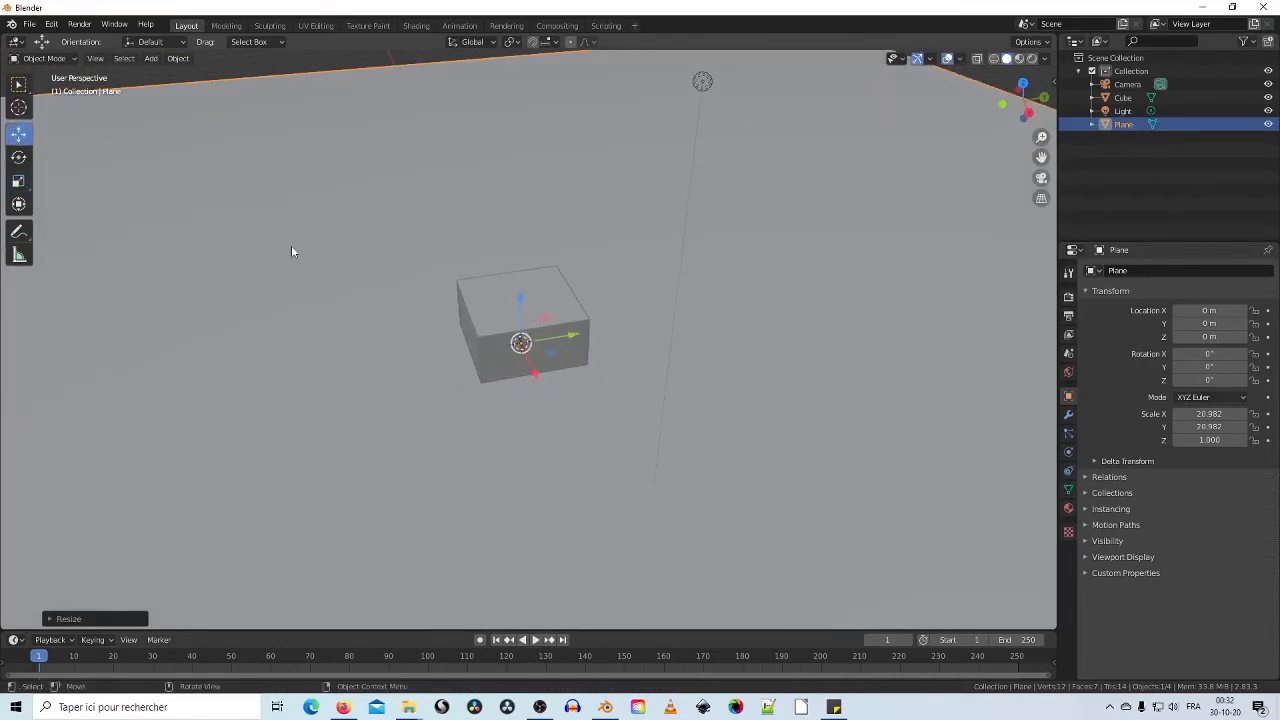
pyautogui.click(465, 299)
# Step: Raise the cube along Z to 0.995 m so it rests on the floor plane
pyautogui.moveTo(440, 312); pyautogui.dragTo(522, 338, button='middle')
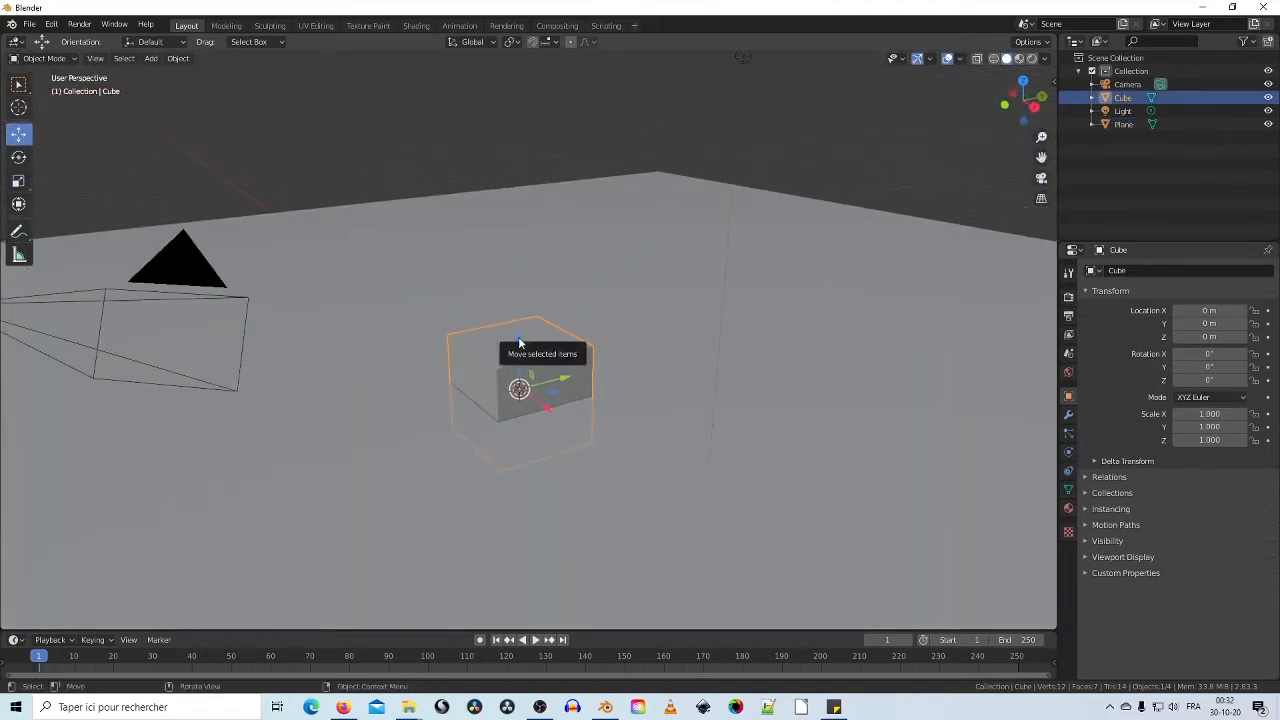
pyautogui.moveTo(522, 343); pyautogui.dragTo(526, 290)
pyautogui.moveTo(460, 294); pyautogui.dragTo(584, 384, button='middle')
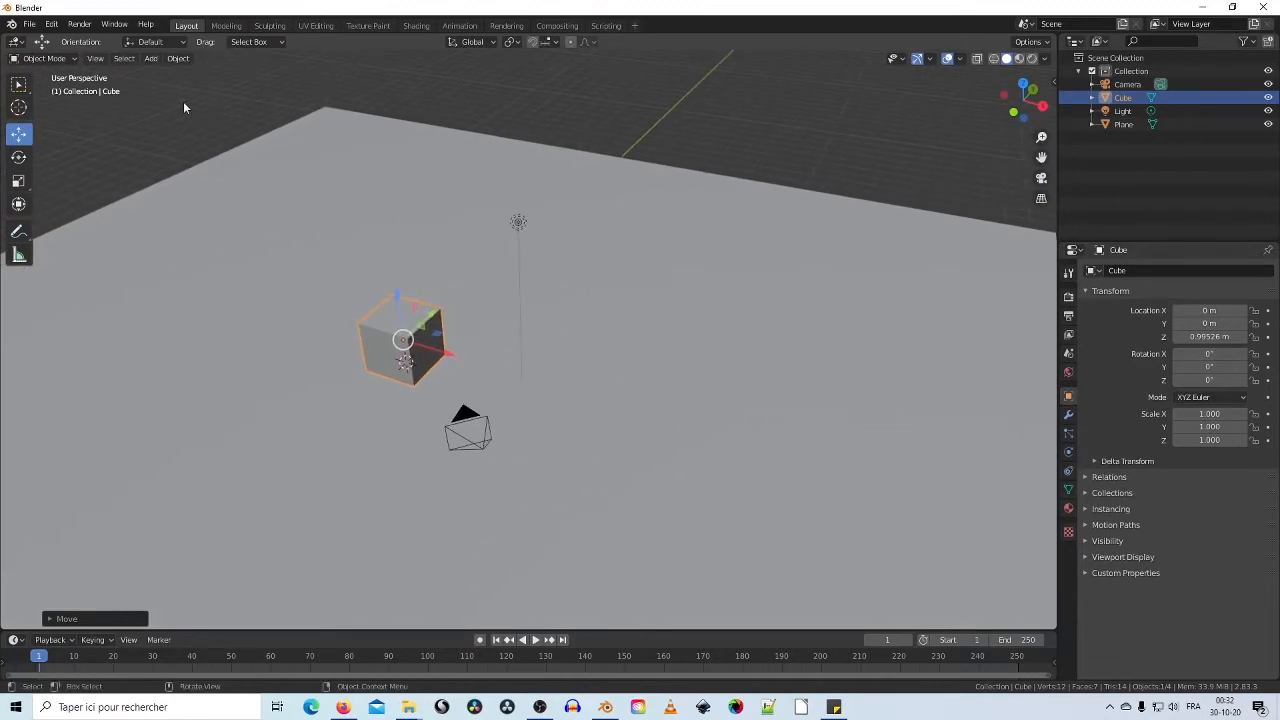
pyautogui.click(178, 60)
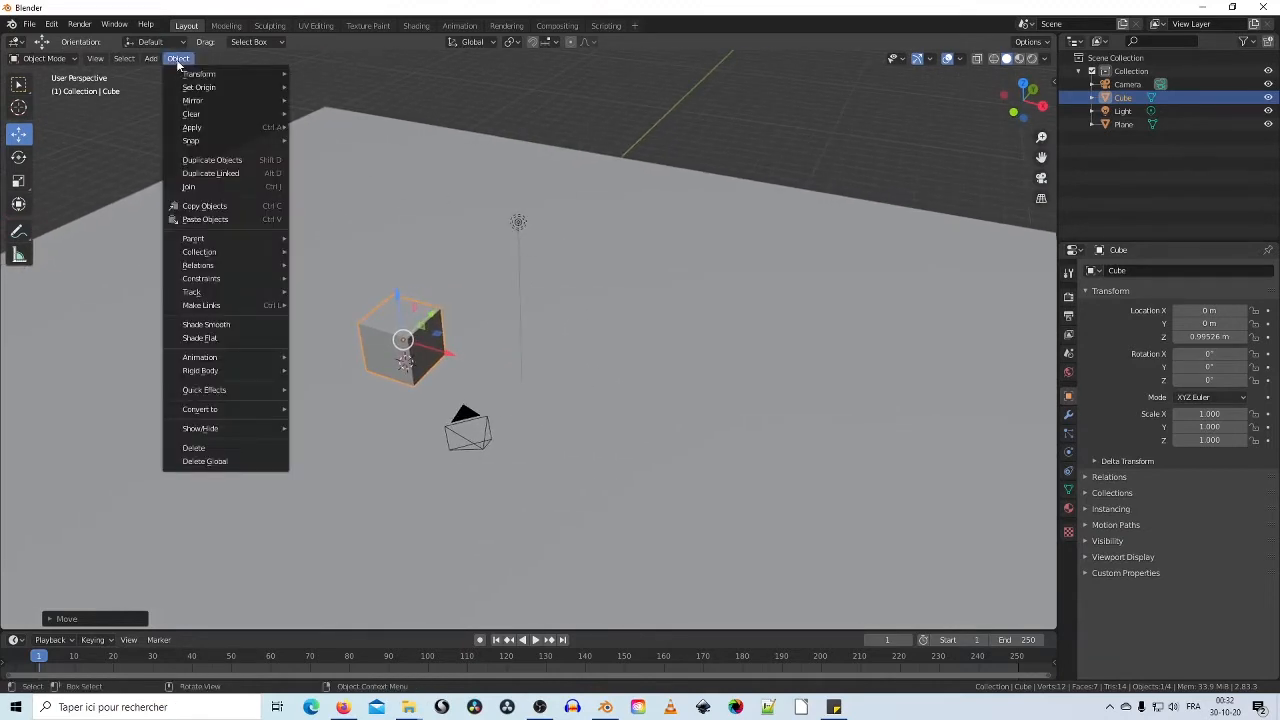
# Step: Add a second plane and move it along Y to 8.7663 m
pyautogui.moveTo(151, 59)
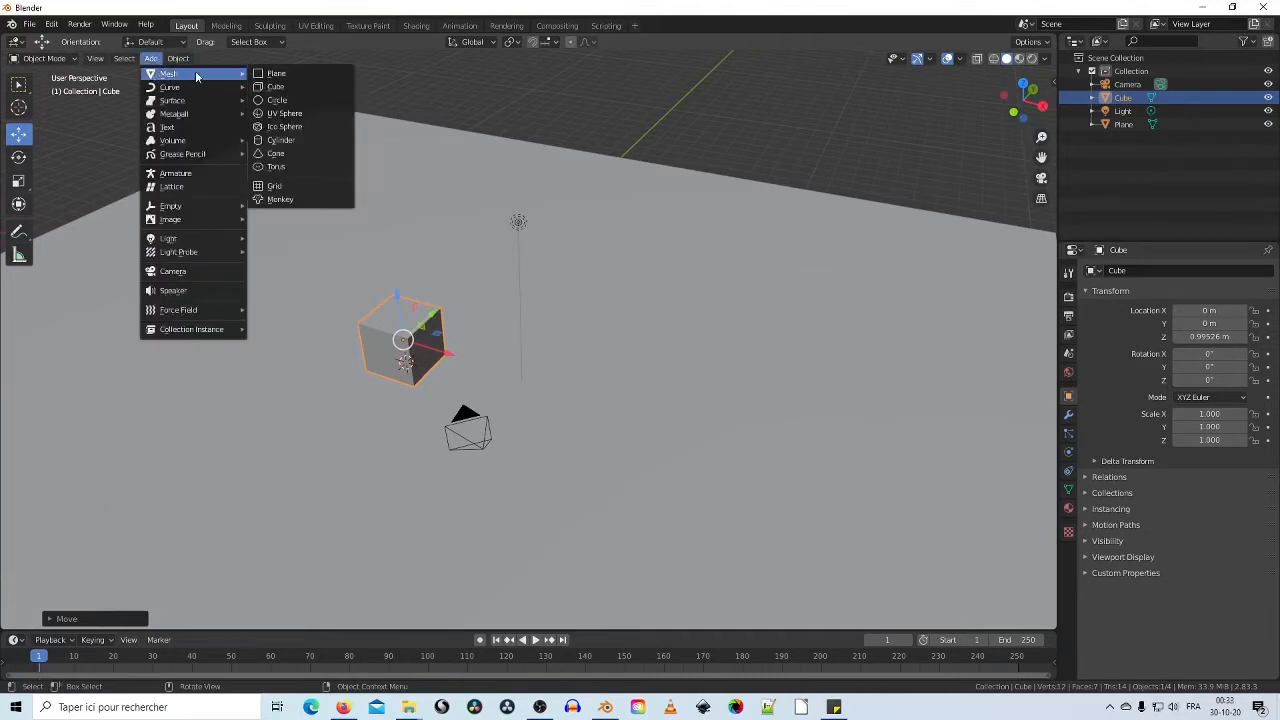
pyautogui.click(304, 76)
pyautogui.moveTo(366, 163); pyautogui.dragTo(499, 293, button='middle')
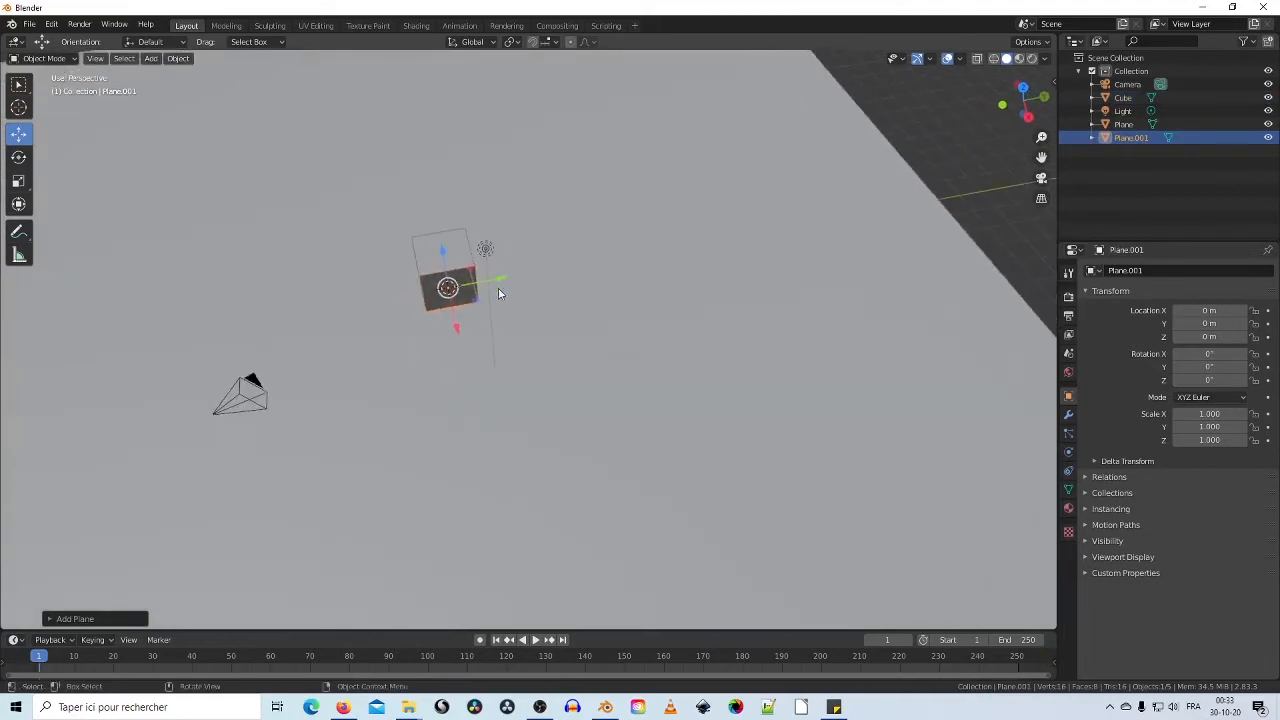
pyautogui.moveTo(502, 284); pyautogui.dragTo(722, 250)
pyautogui.keyDown('shift'); pyautogui.moveTo(629, 294); pyautogui.dragTo(612, 371, button='middle'); pyautogui.keyUp('shift')
pyautogui.scroll(4, 670, 372)
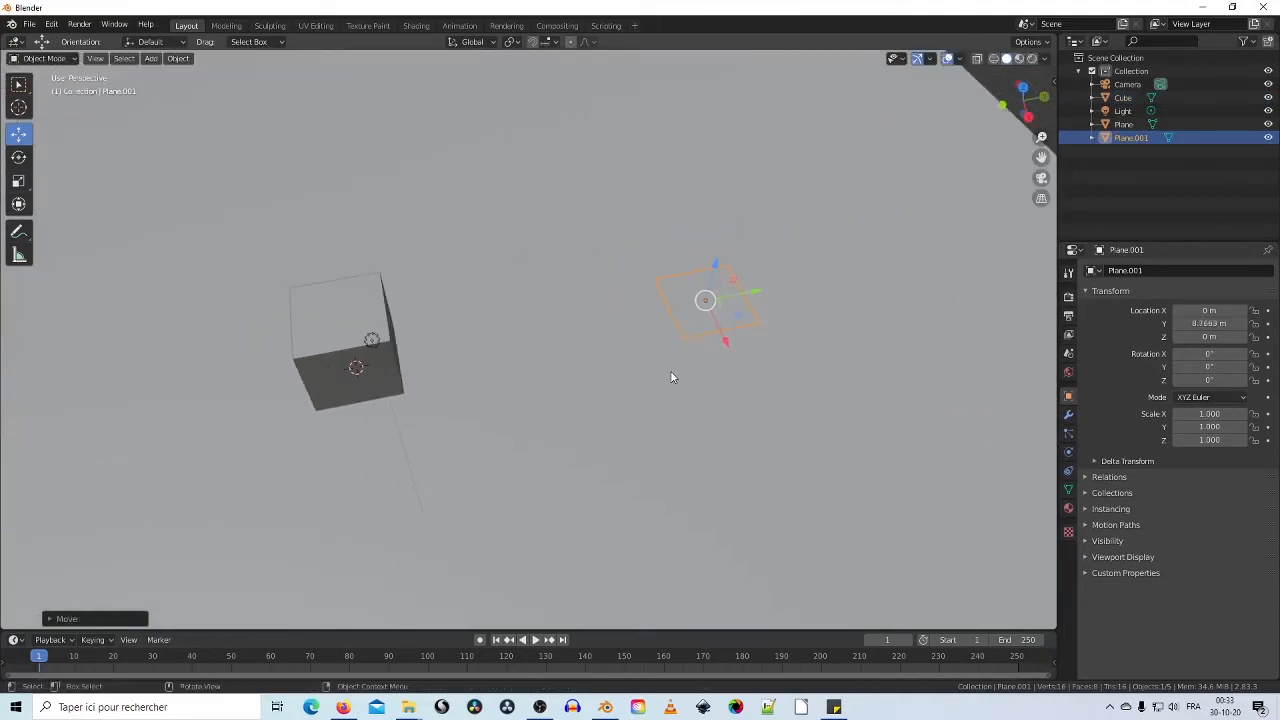
pyautogui.keyDown('shift'); pyautogui.moveTo(736, 371); pyautogui.dragTo(707, 352, button='middle'); pyautogui.keyUp('shift')
# Step: Rotate the new plane 90° around X so it stands upright
pyautogui.click(18, 157)
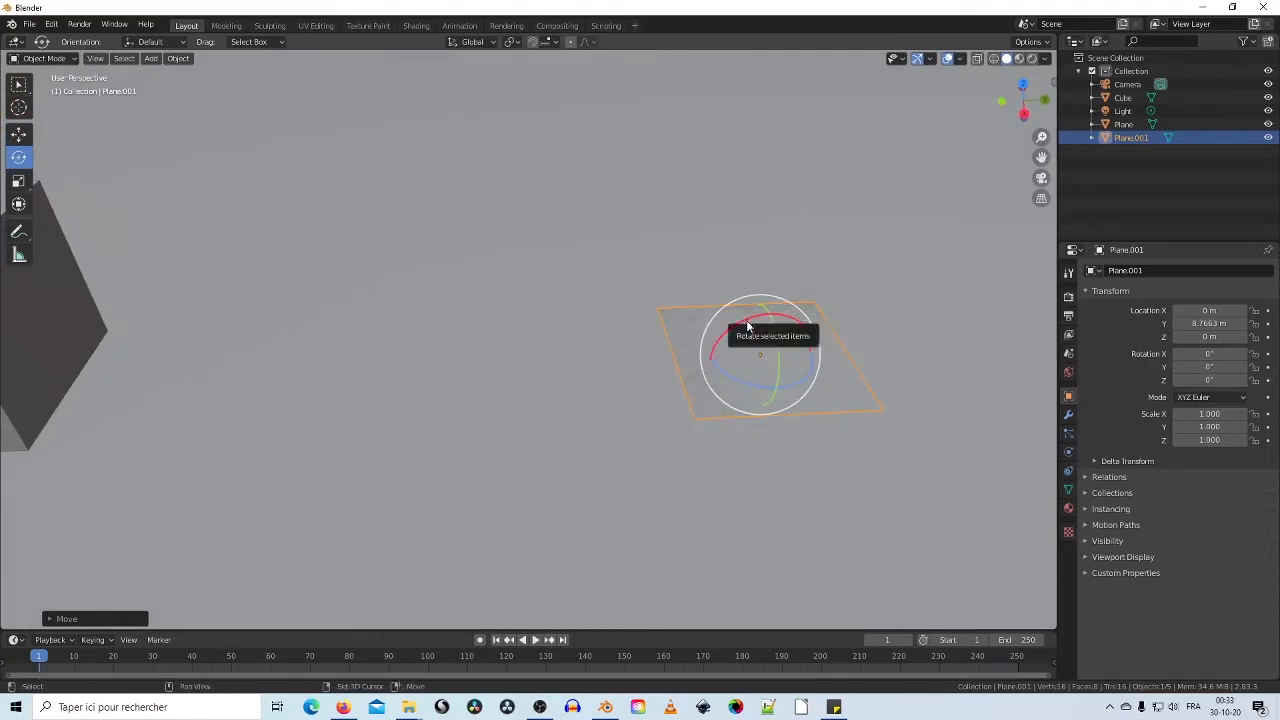
pyautogui.moveTo(748, 330); pyautogui.dragTo(716, 371)
pyautogui.moveTo(791, 409); pyautogui.dragTo(760, 349, button='middle')
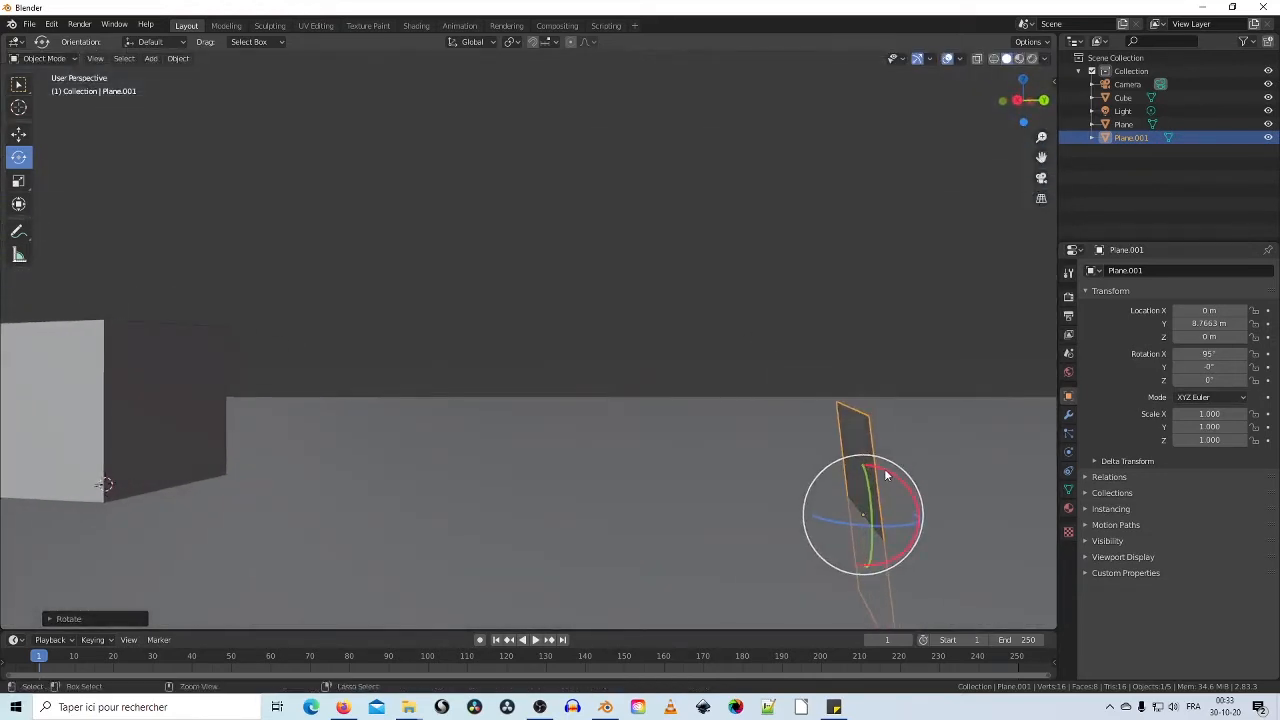
pyautogui.moveTo(885, 475); pyautogui.dragTo(892, 480)
pyautogui.scroll(-4, 613, 419)
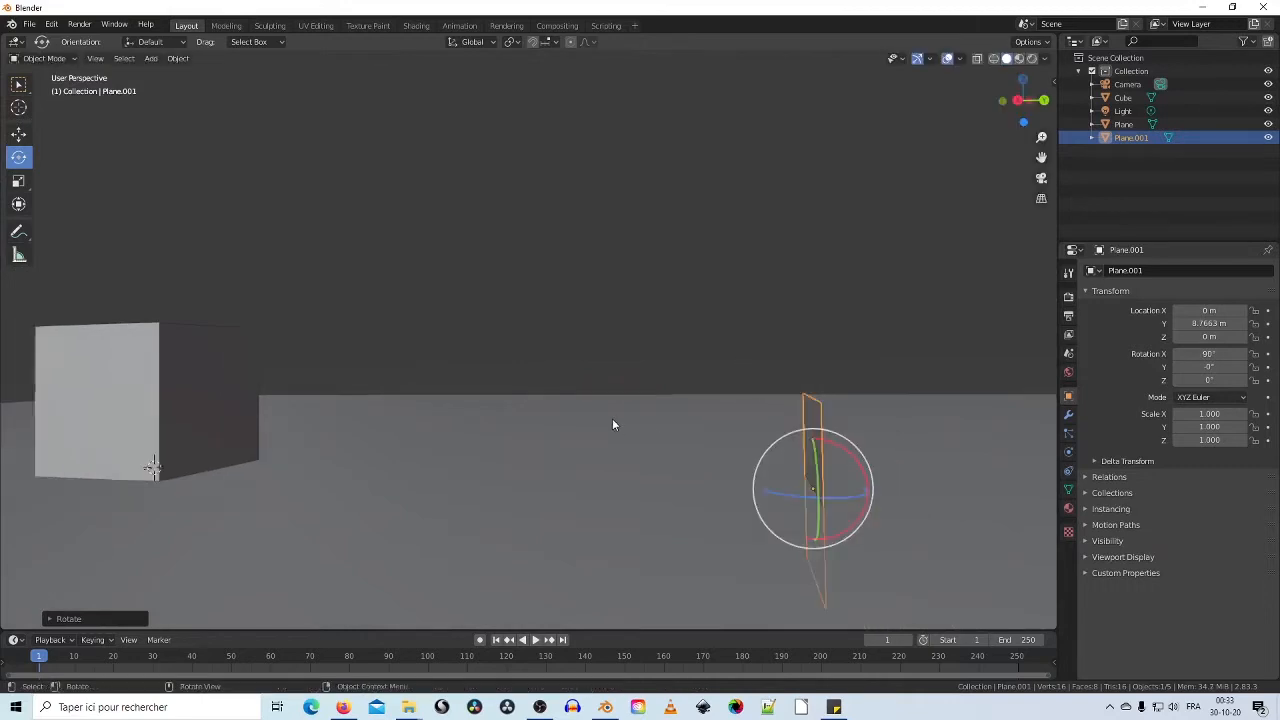
pyautogui.moveTo(615, 423); pyautogui.dragTo(643, 458, button='middle')
pyautogui.scroll(4, 643, 458)
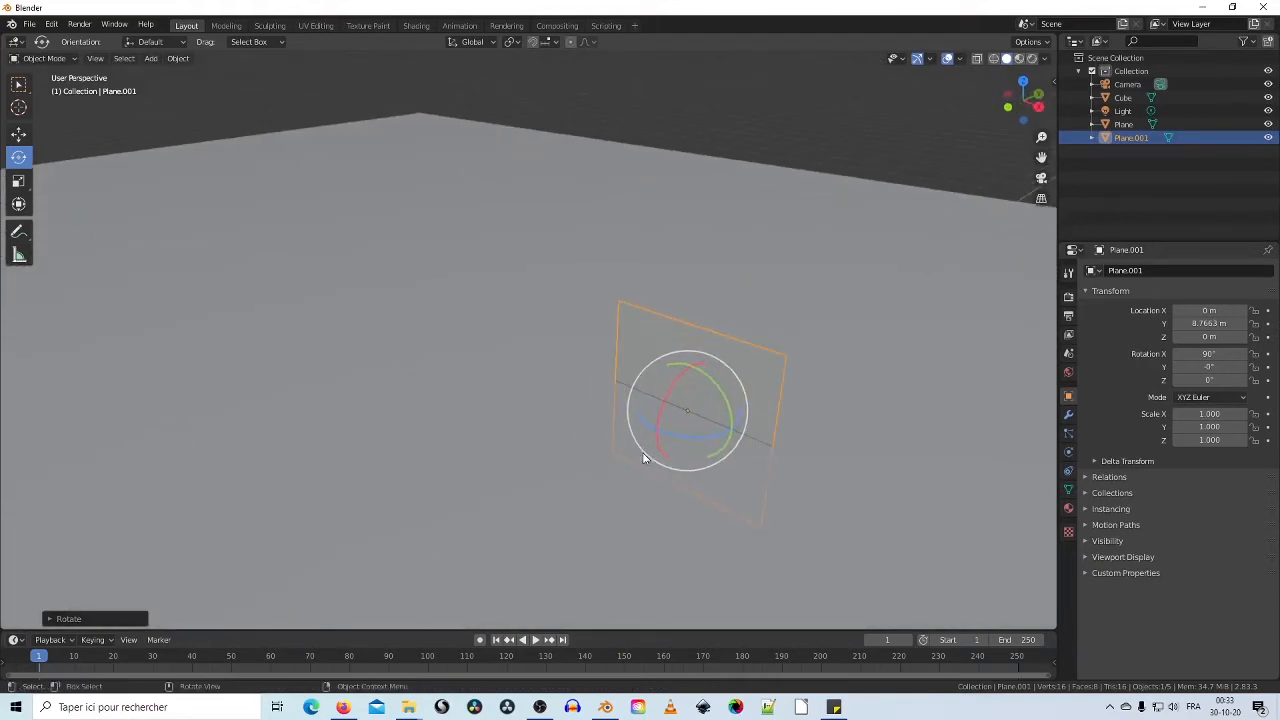
pyautogui.scroll(-5, 644, 458)
pyautogui.scroll(5, 644, 460)
pyautogui.scroll(-5, 643, 454)
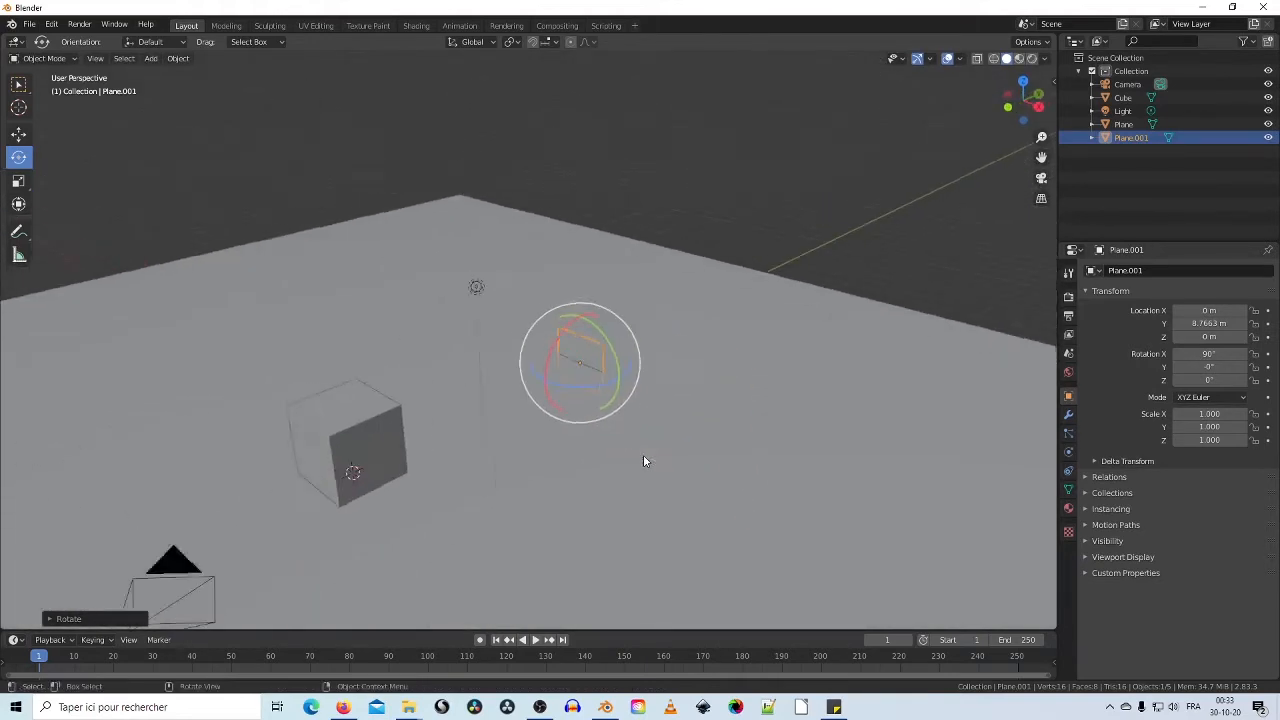
pyautogui.scroll(5, 643, 454)
pyautogui.scroll(-2, 643, 453)
pyautogui.keyDown('shift'); pyautogui.moveTo(673, 451); pyautogui.dragTo(614, 402, button='middle'); pyautogui.keyUp('shift')
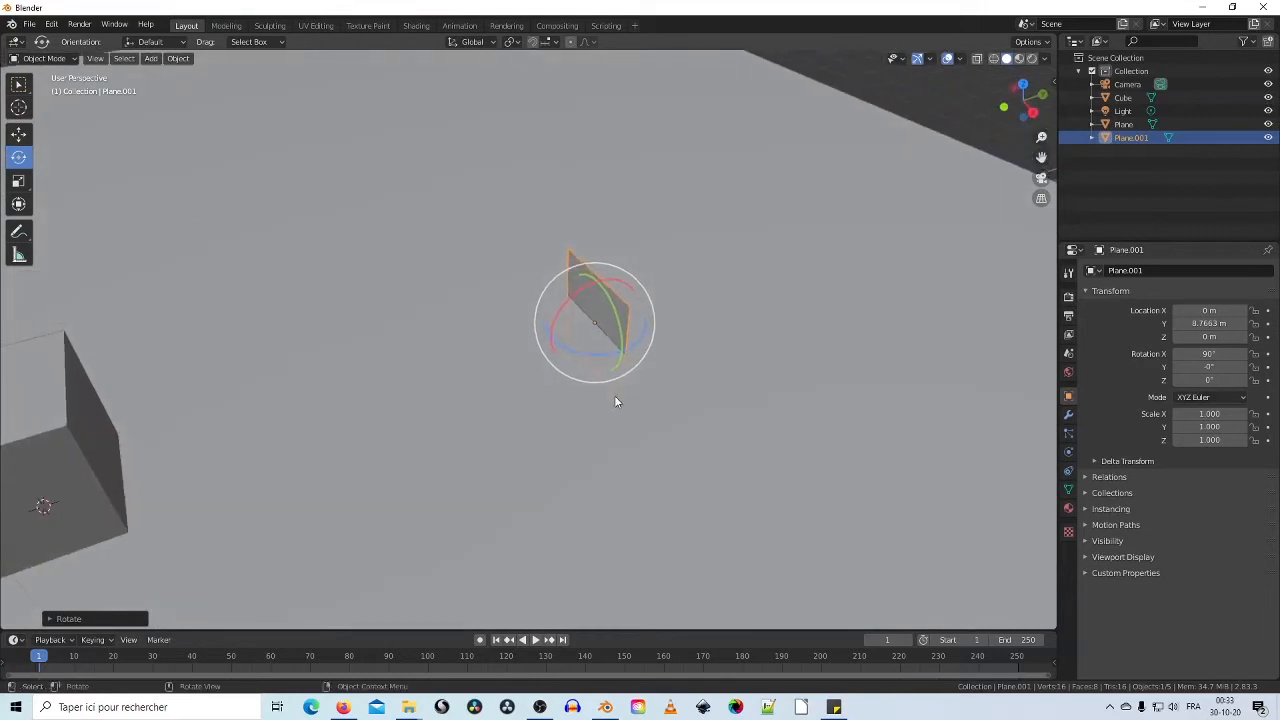
# Step: Scale the upright plane to 3.555 and raise it to Z 3.5356 m
pyautogui.click(18, 181)
pyautogui.moveTo(568, 322); pyautogui.dragTo(547, 347, button='middle')
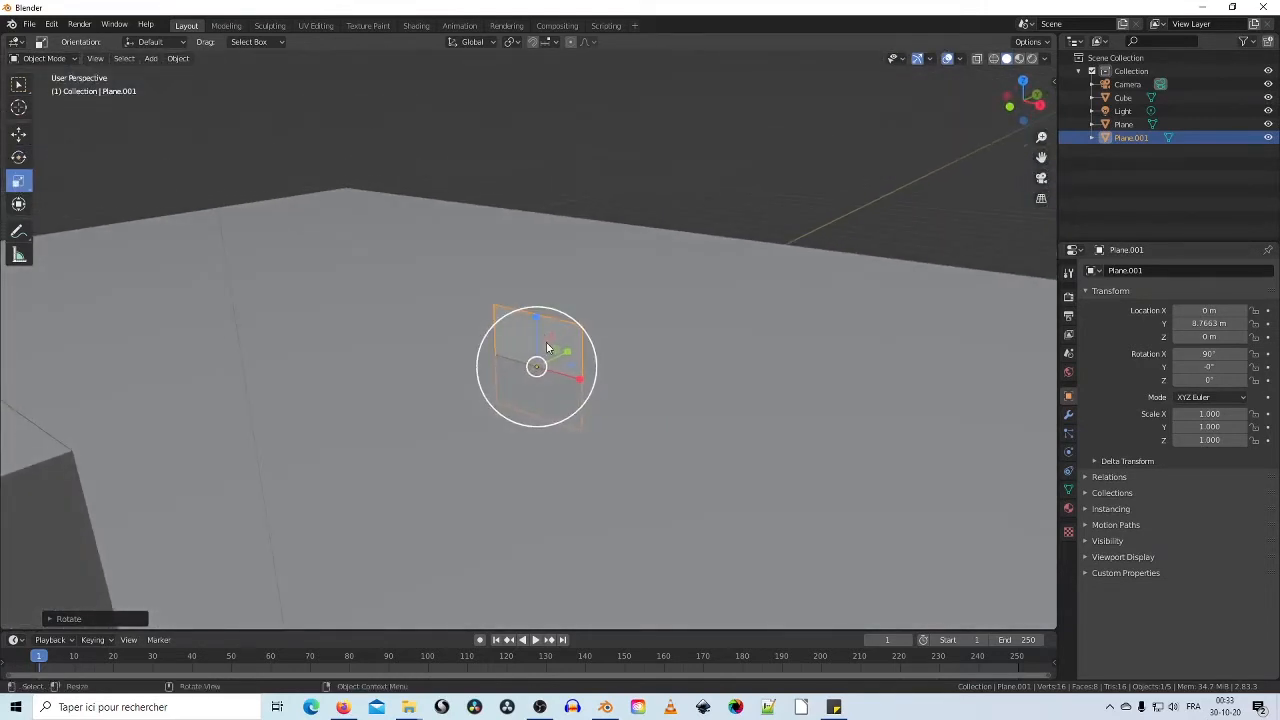
pyautogui.moveTo(556, 347); pyautogui.dragTo(636, 322)
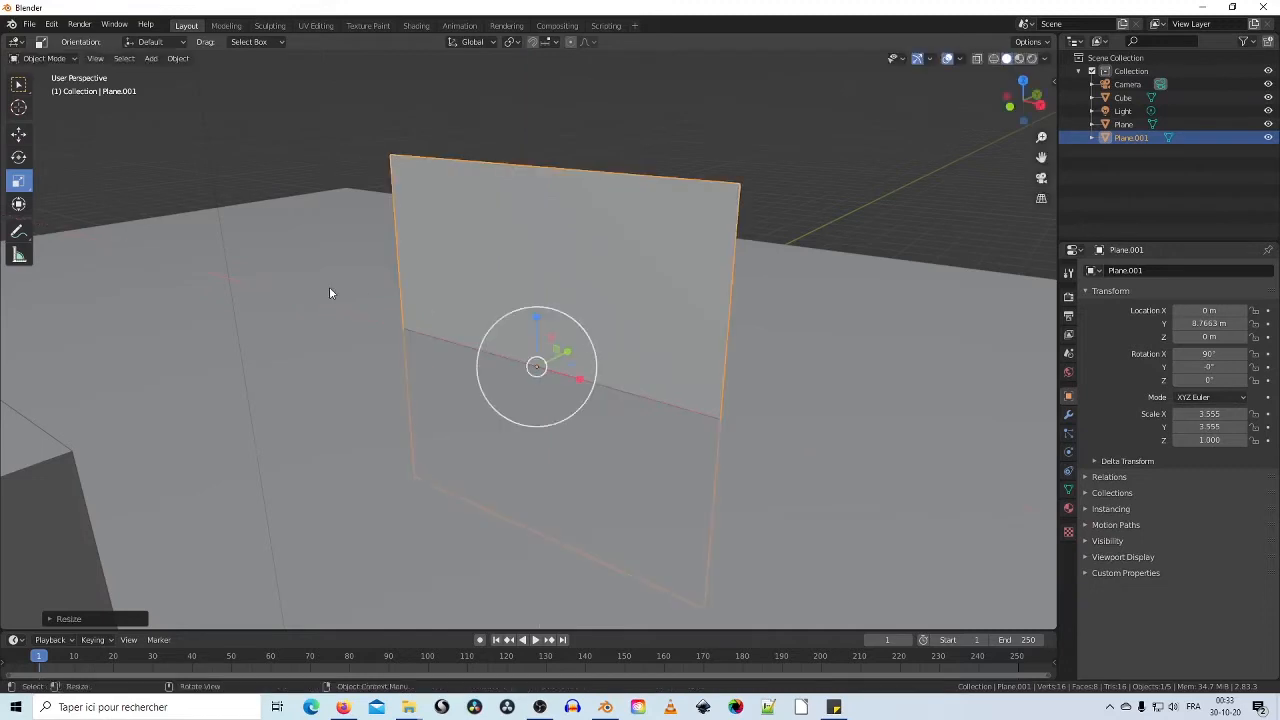
pyautogui.click(20, 135)
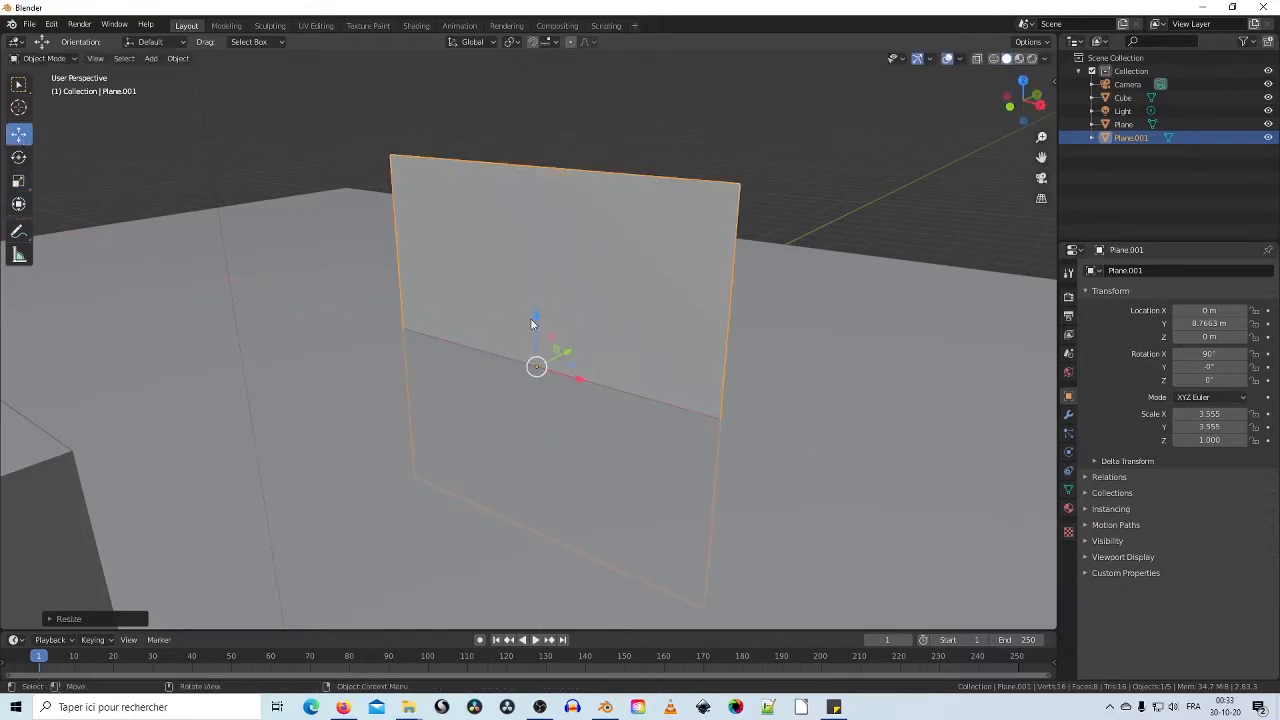
pyautogui.moveTo(533, 320); pyautogui.dragTo(504, 112)
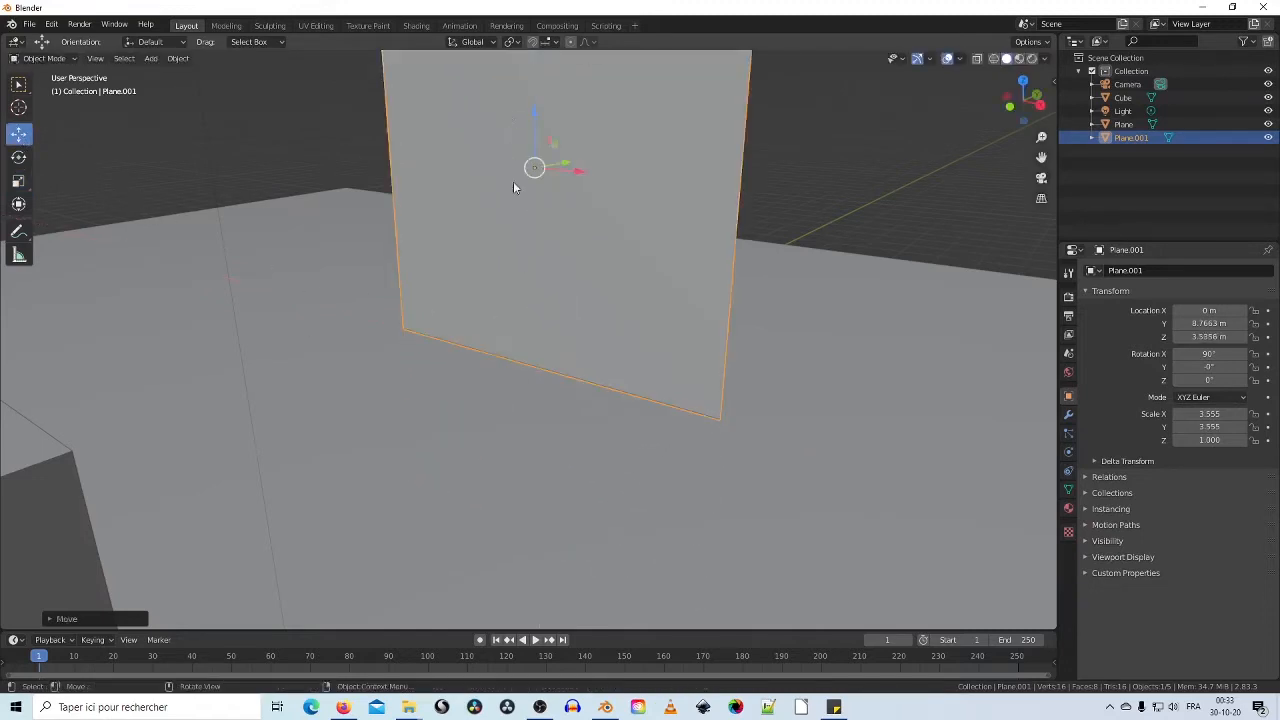
pyautogui.scroll(-3, 520, 200)
pyautogui.moveTo(496, 331); pyautogui.dragTo(642, 408, button='middle')
pyautogui.moveTo(564, 440); pyautogui.dragTo(630, 431, button='middle')
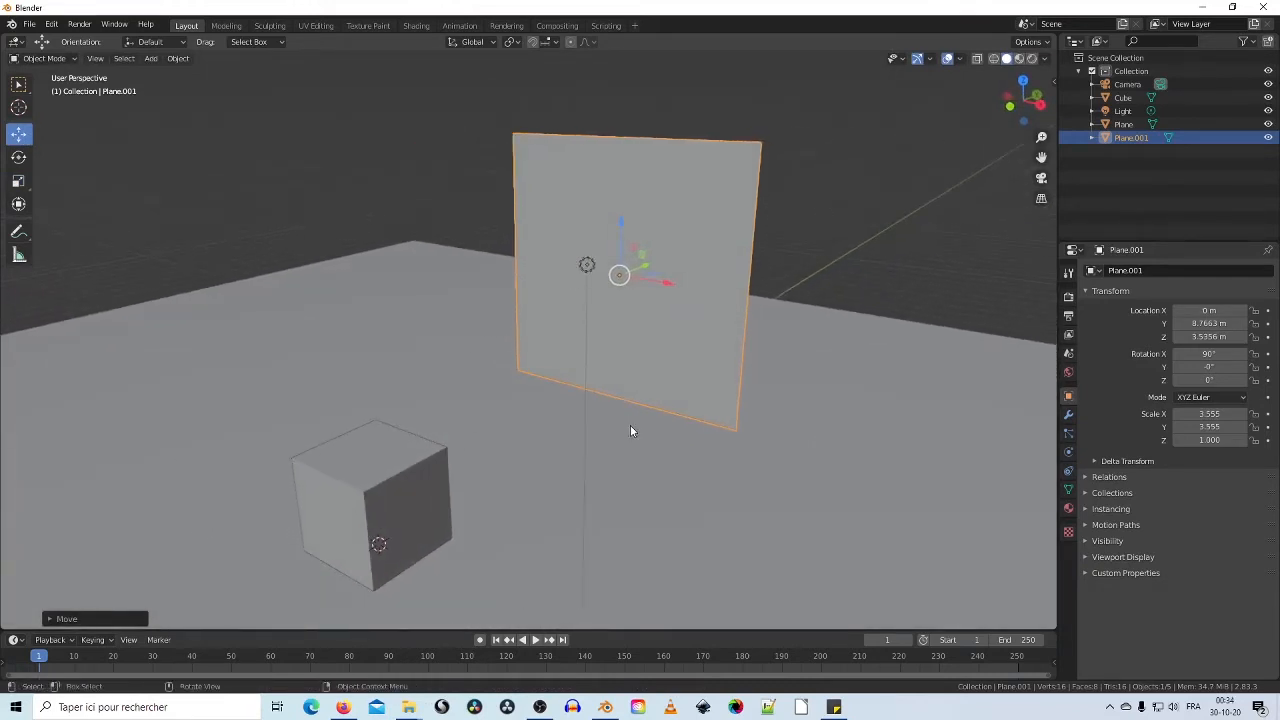
# Step: Rename Plane.001 to 'reference' and Plane to 'sol' in the Outliner
pyautogui.doubleClick(1134, 136)
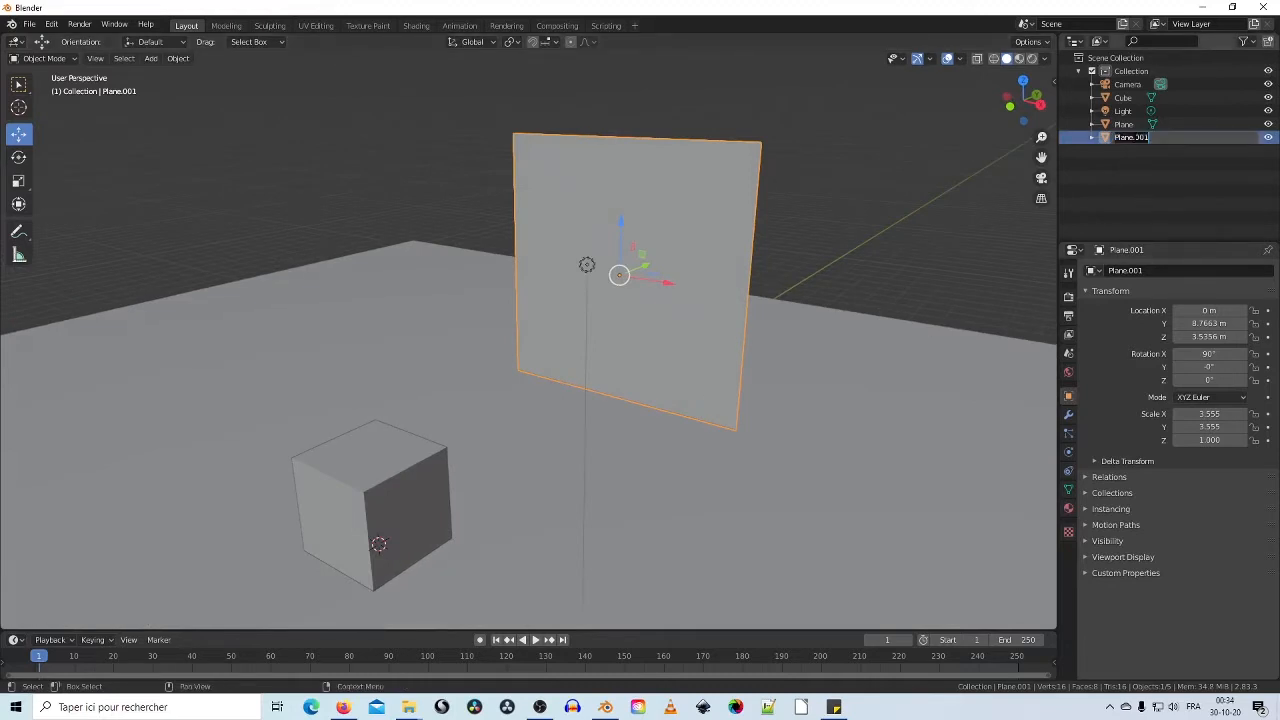
pyautogui.write('reference')
pyautogui.press('Return')
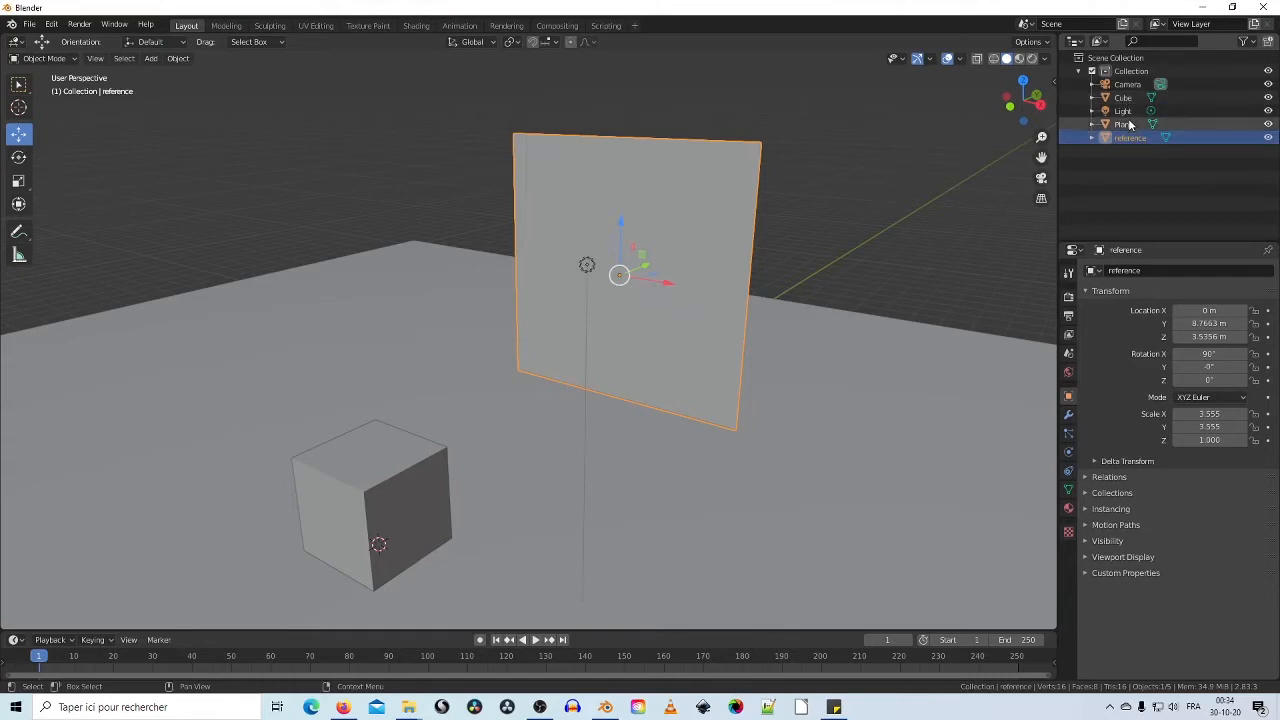
pyautogui.doubleClick(1130, 125)
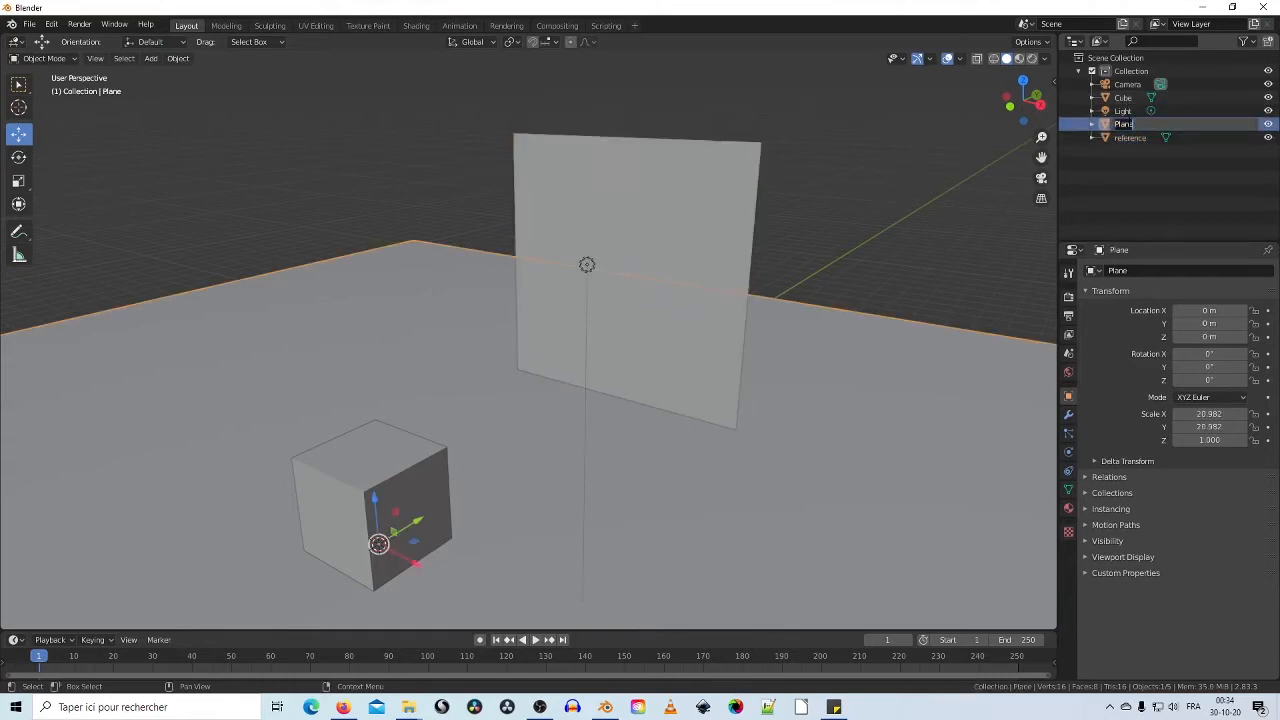
pyautogui.write('sol')
pyautogui.press('Return')
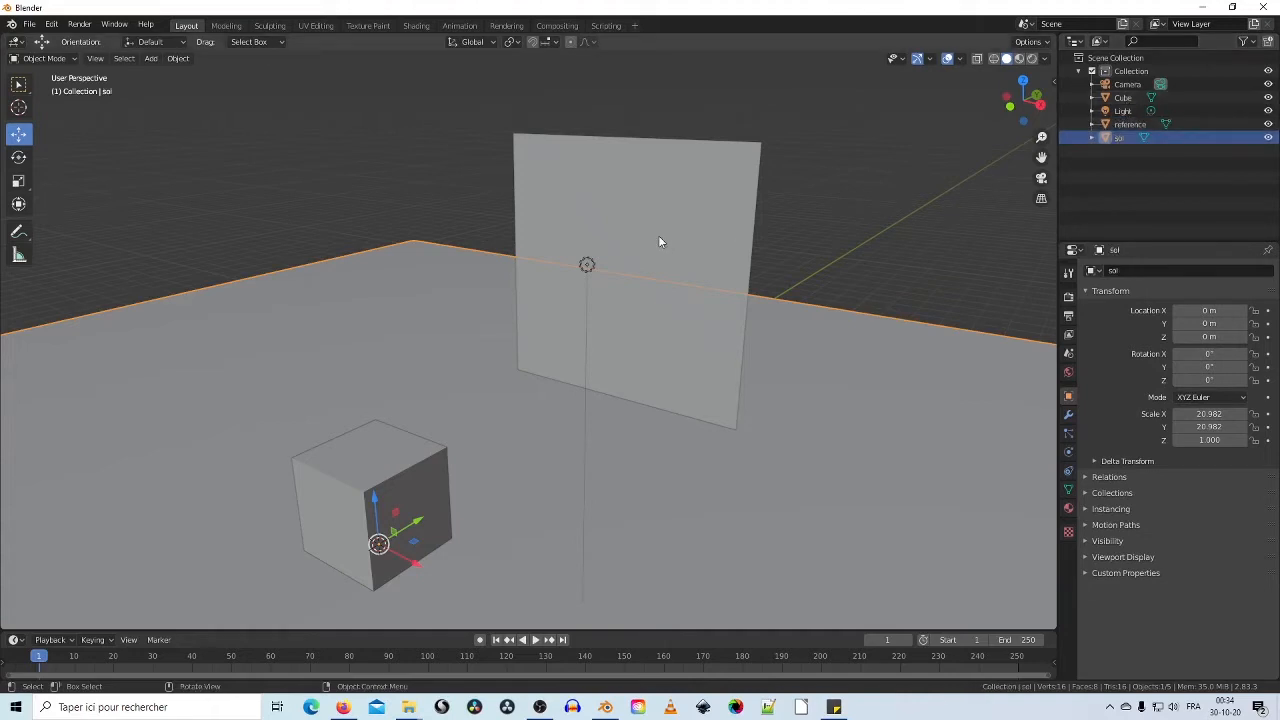
pyautogui.click(639, 272)
pyautogui.moveTo(639, 272); pyautogui.dragTo(658, 284, button='middle')
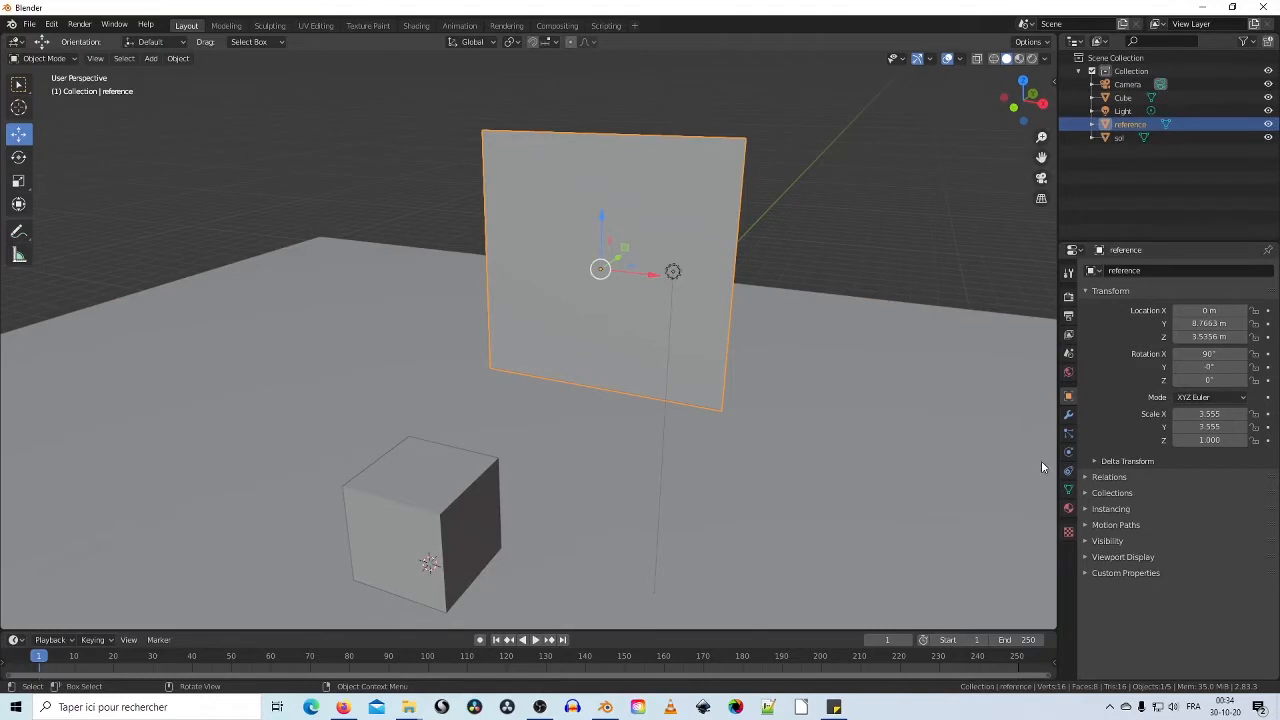
# Step: Create Material.001 with a Principled BSDF surface for the reference plane
pyautogui.click(1068, 509)
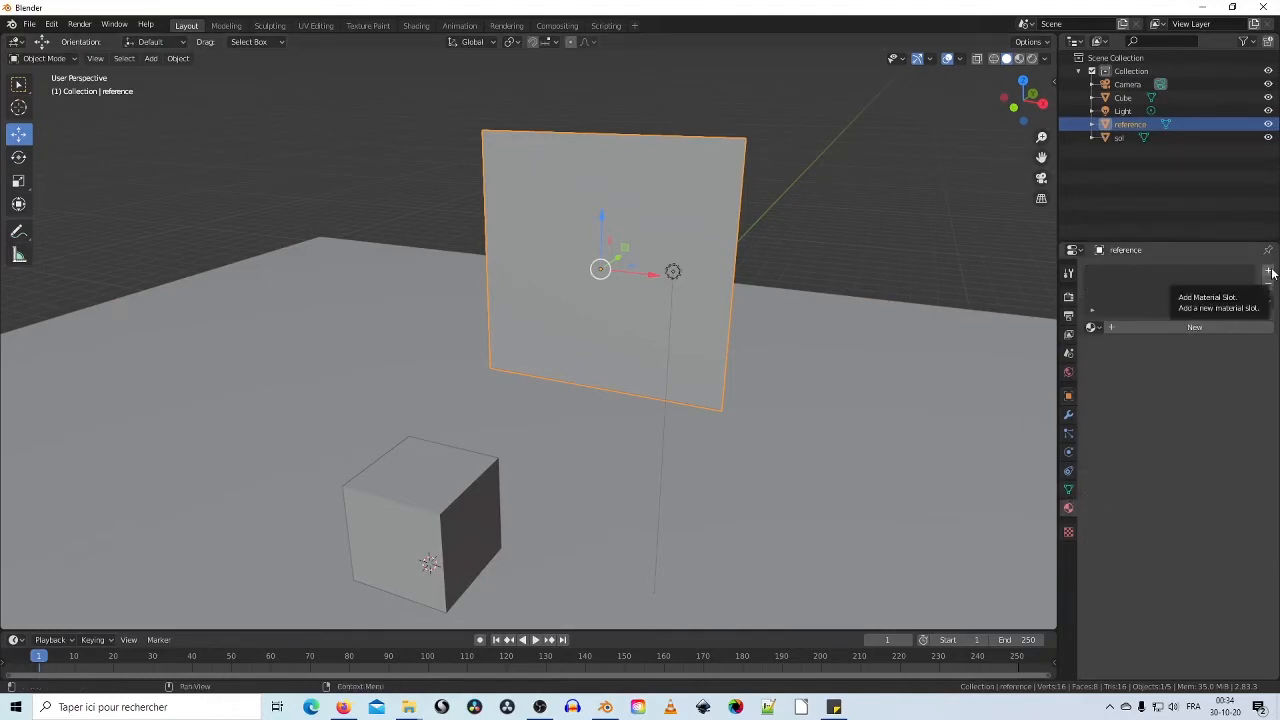
pyautogui.click(1224, 328)
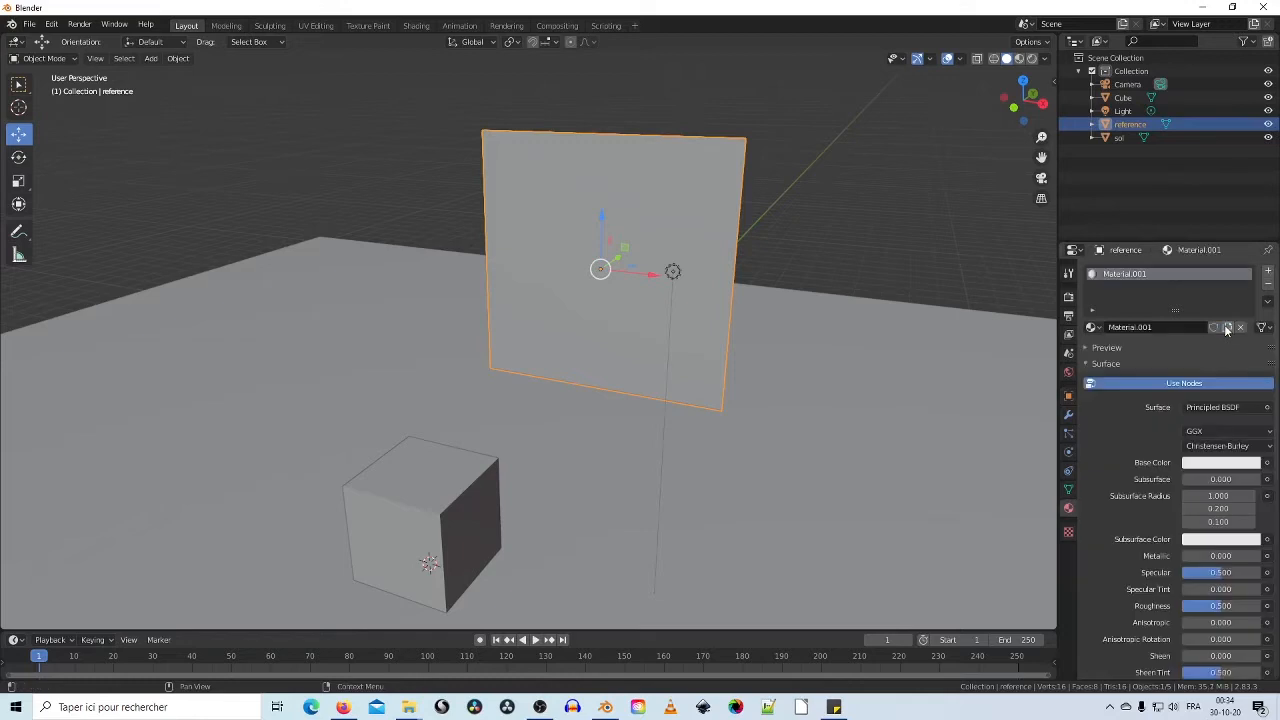
pyautogui.click(1268, 463)
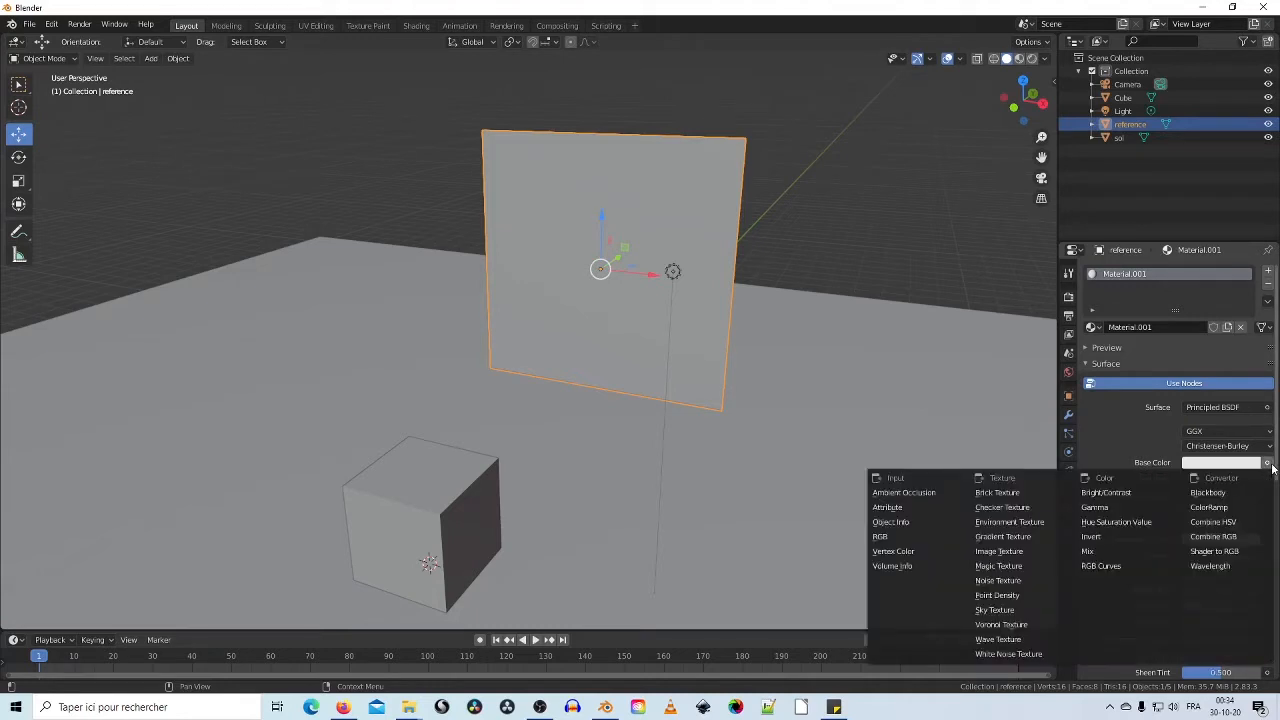
pyautogui.moveTo(408, 708)
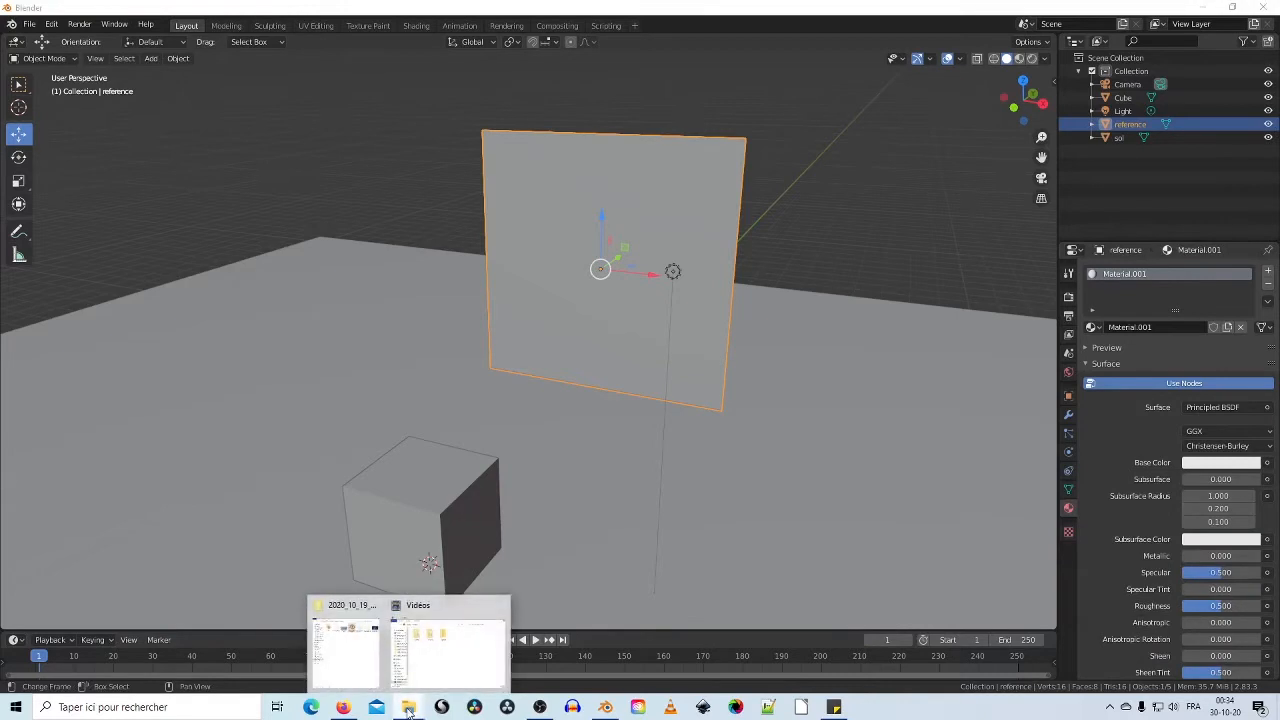
pyautogui.click(368, 668)
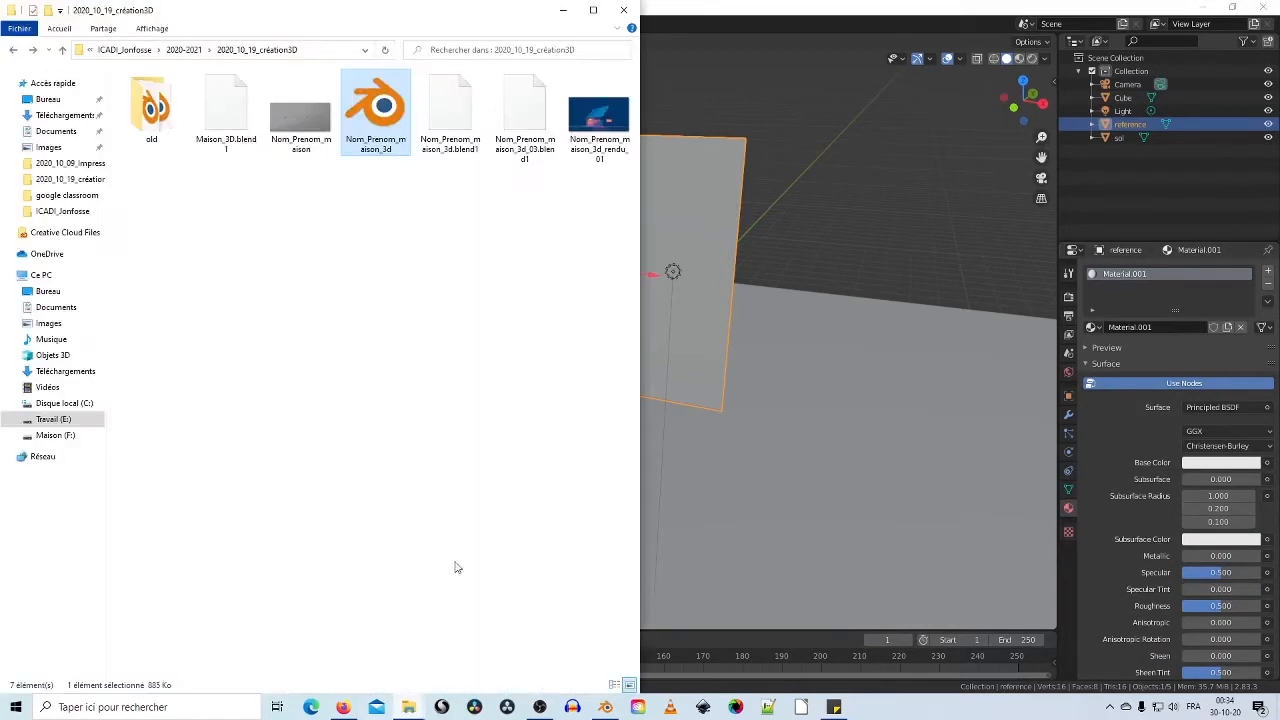
pyautogui.doubleClick(293, 122)
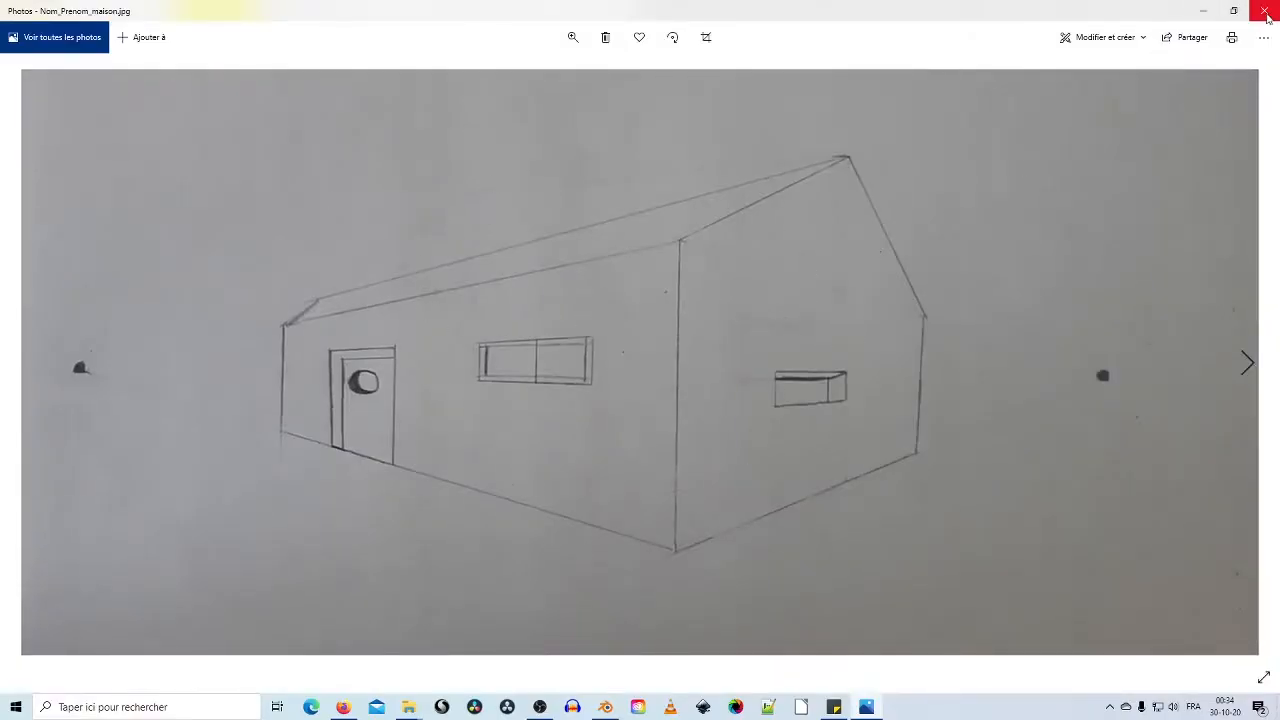
pyautogui.click(1266, 12)
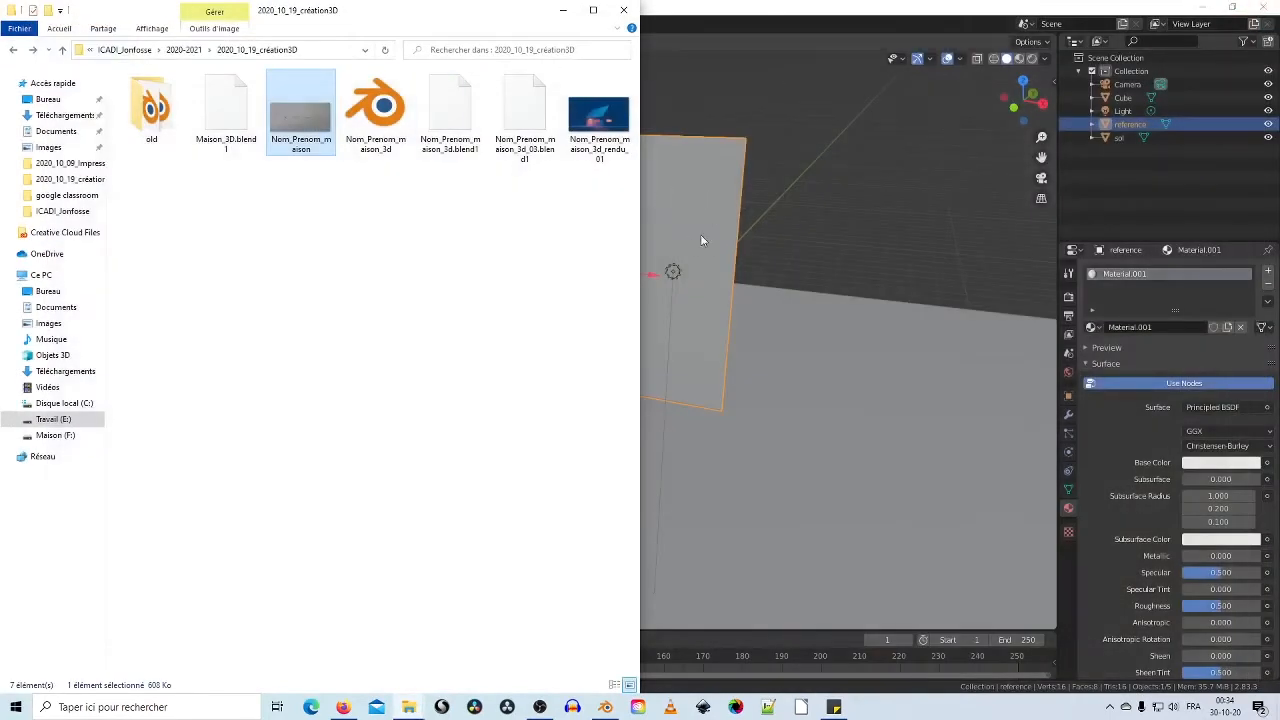
pyautogui.click(565, 10)
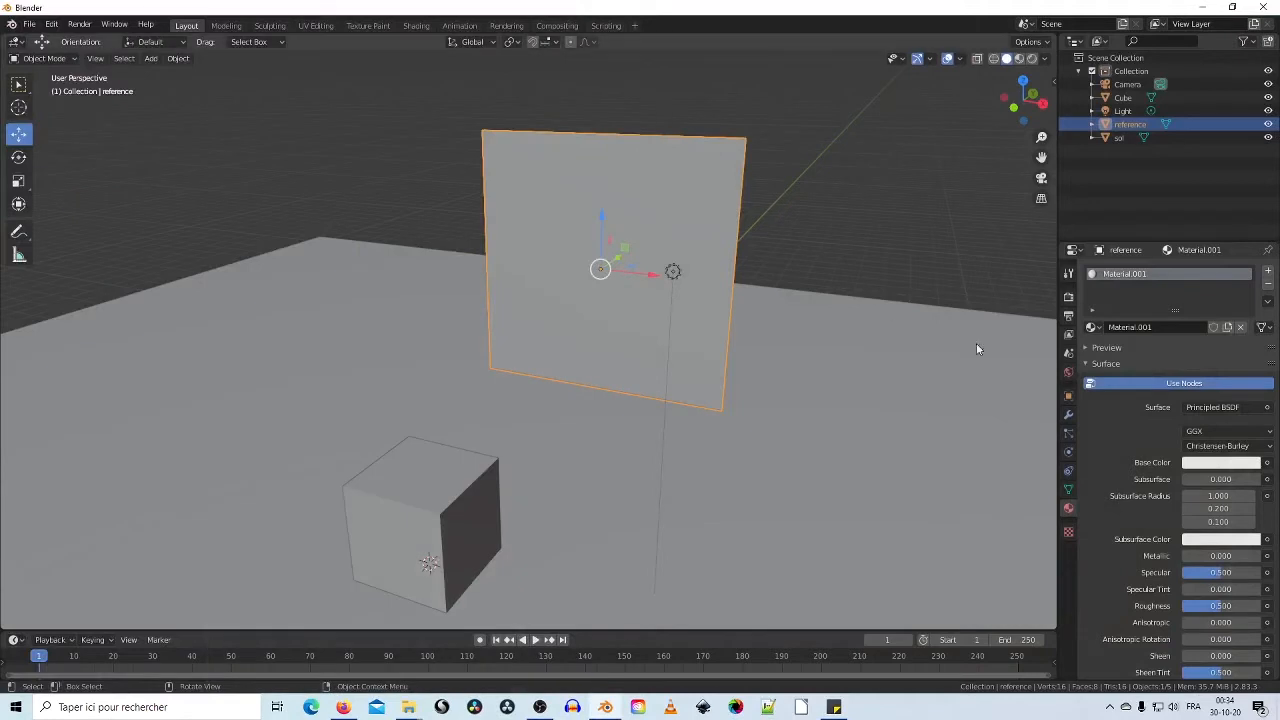
# Step: Connect an Image Texture to Material.001's Base Color and browse for its image
pyautogui.click(1268, 463)
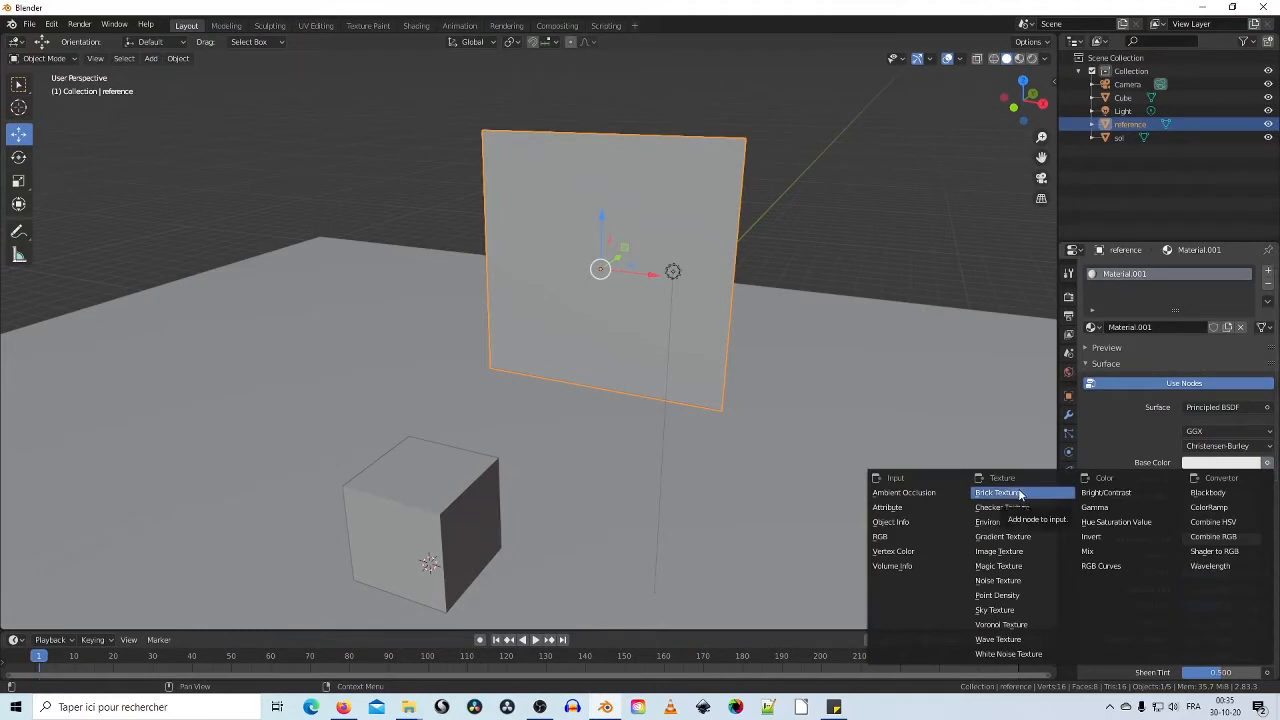
pyautogui.click(1033, 560)
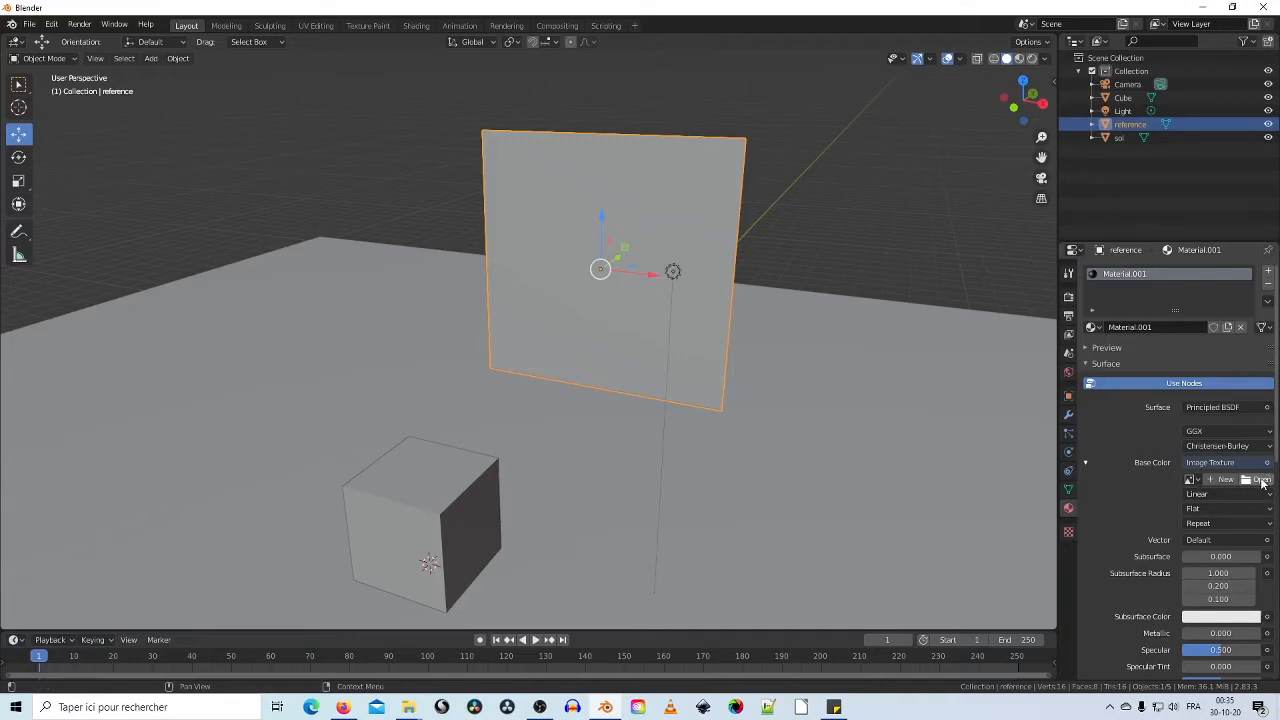
pyautogui.click(1262, 481)
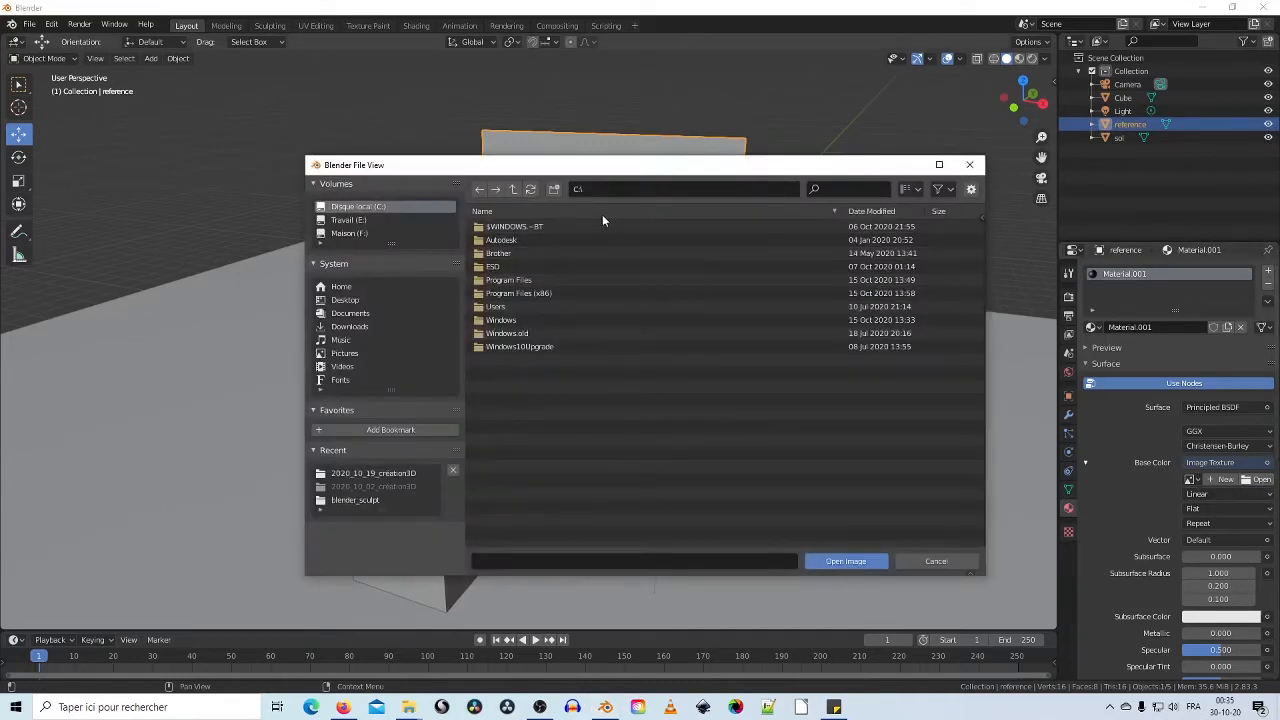
# Step: Paste the 2020_10_19_création3D folder path and open Nom_Prenom_maison.jpg as the texture image
pyautogui.moveTo(409, 707)
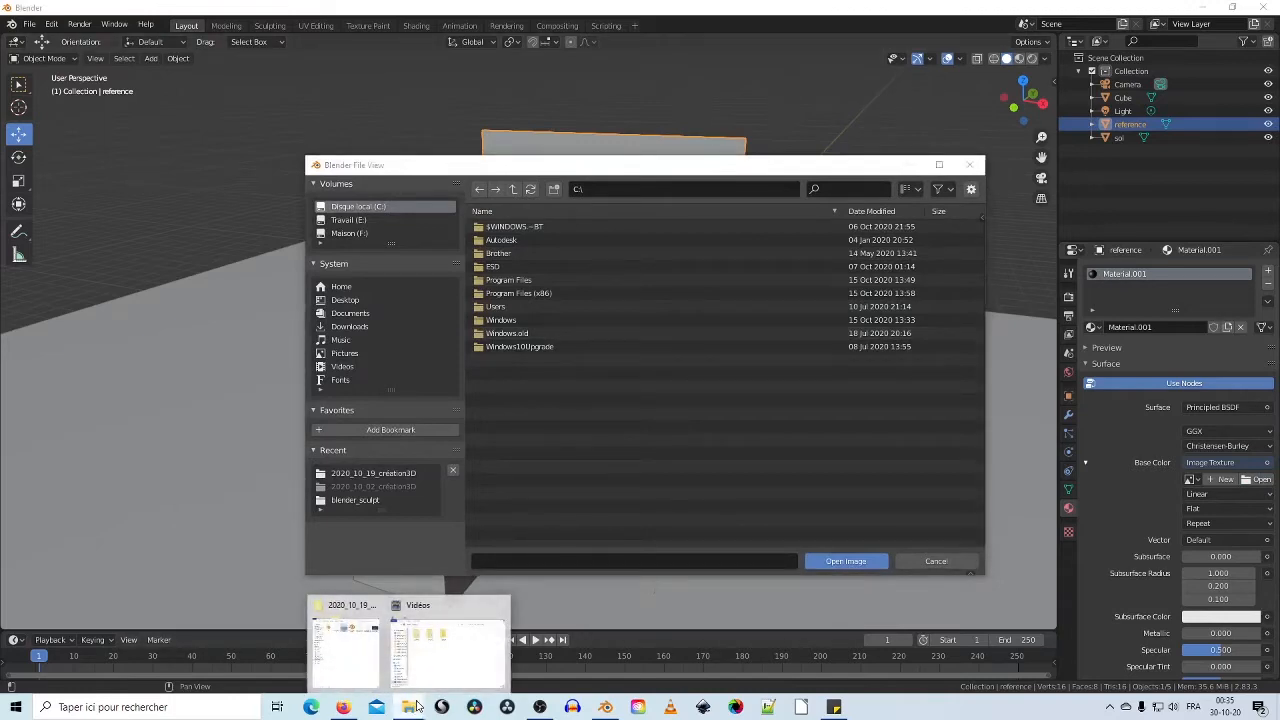
pyautogui.click(362, 658)
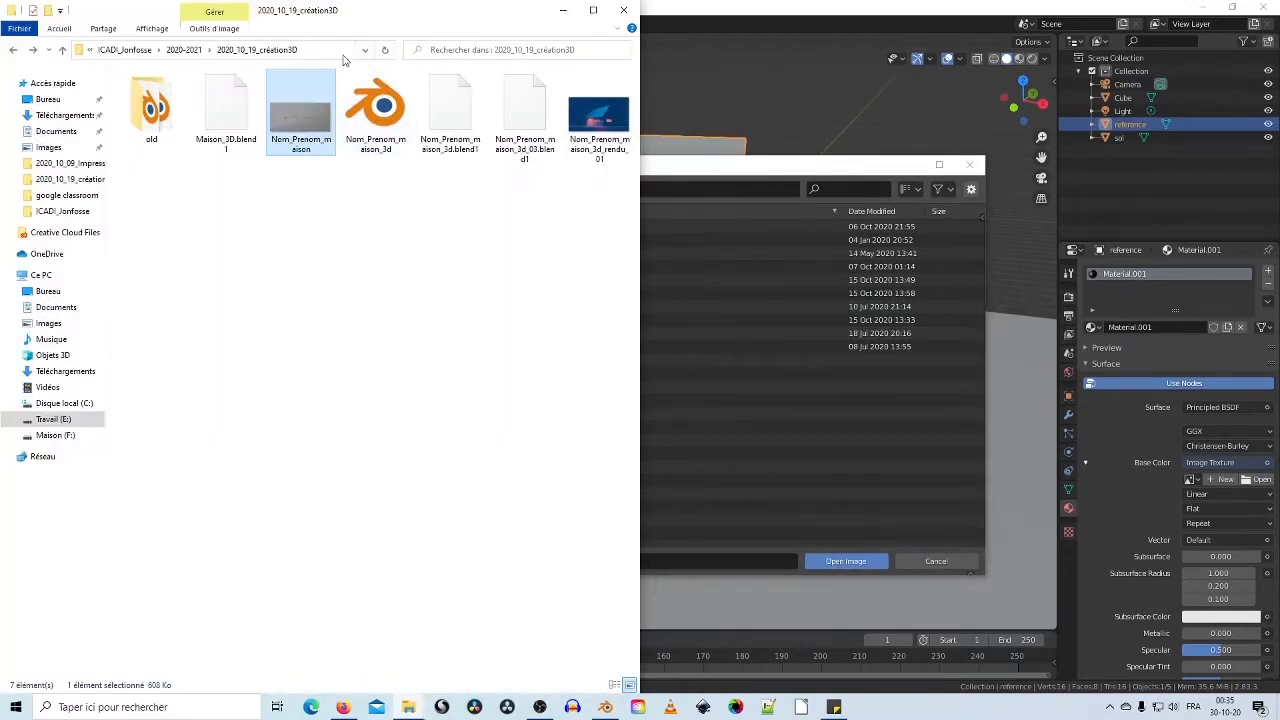
pyautogui.click(327, 50)
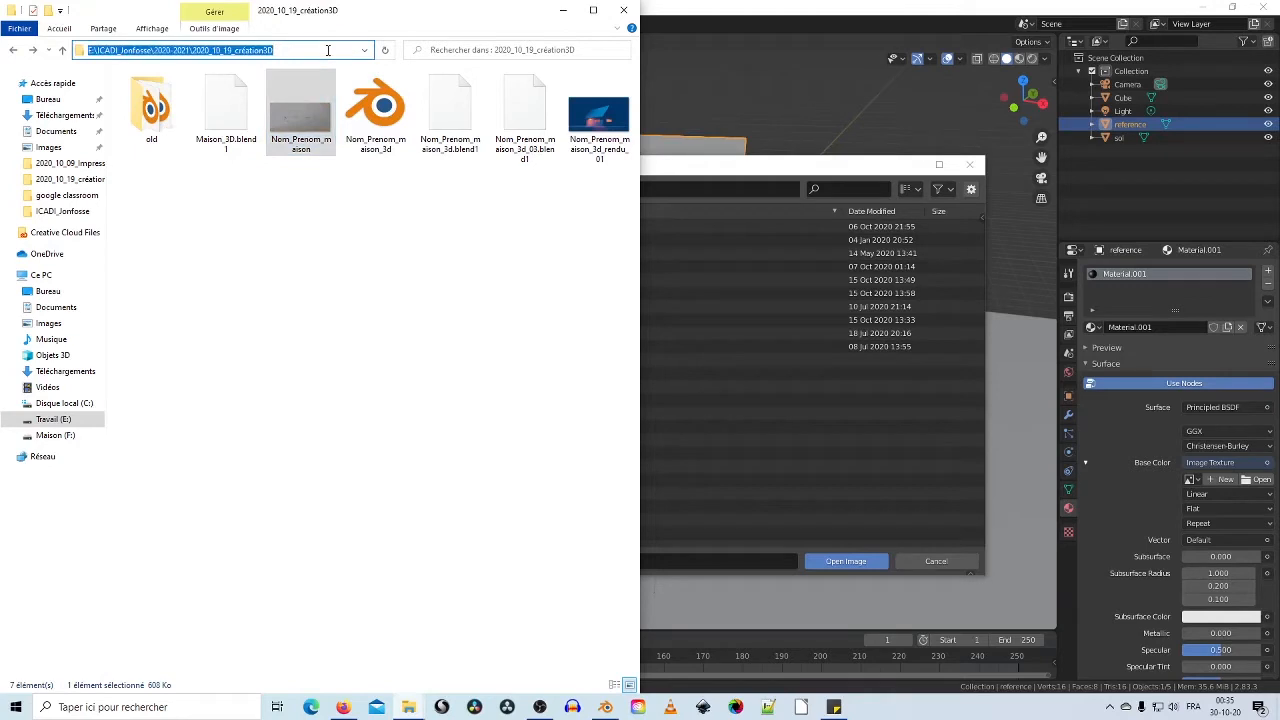
pyautogui.click(748, 164)
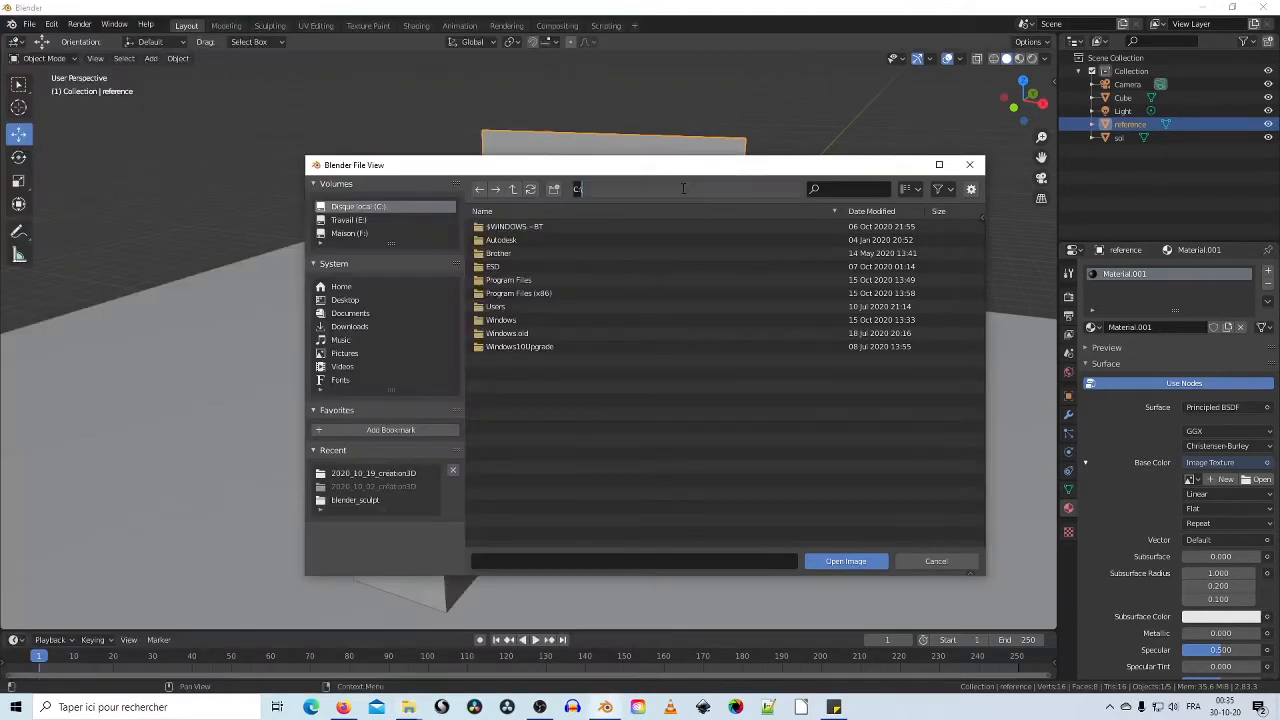
pyautogui.write('E:\\CAD\\_lenfosse\\2020-2021\\2020_10_19_création3D')
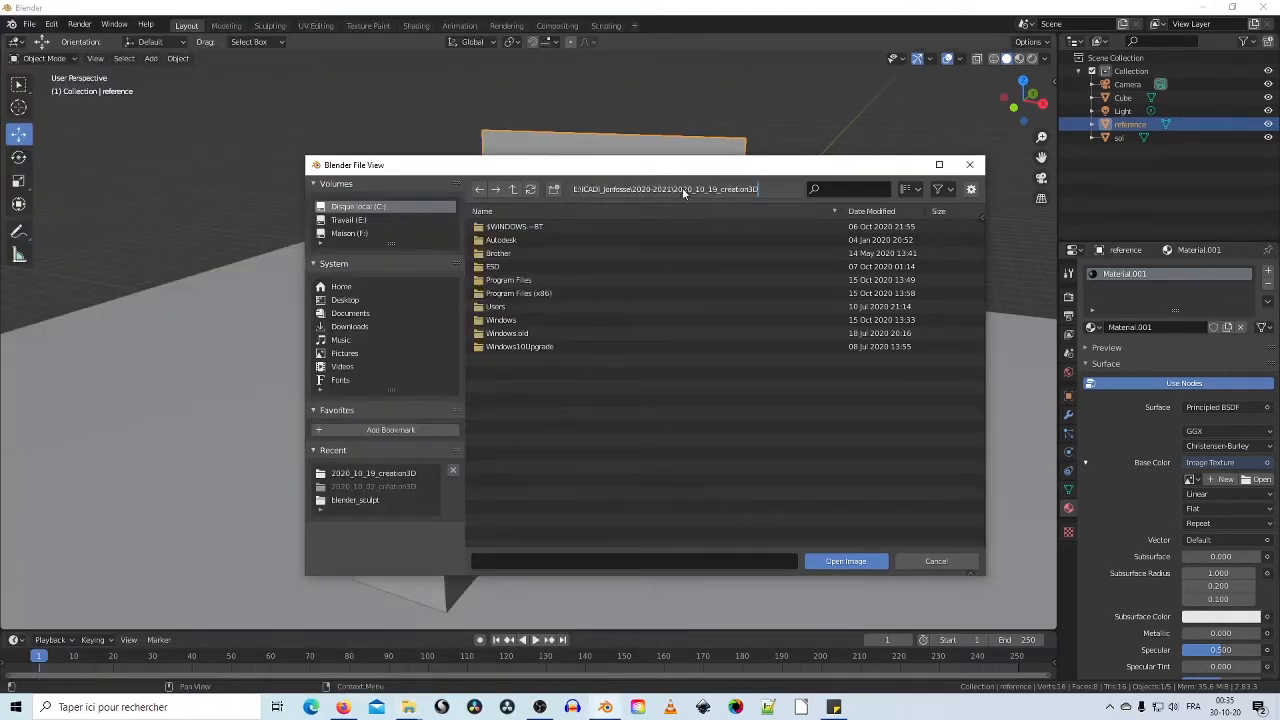
pyautogui.press('Return')
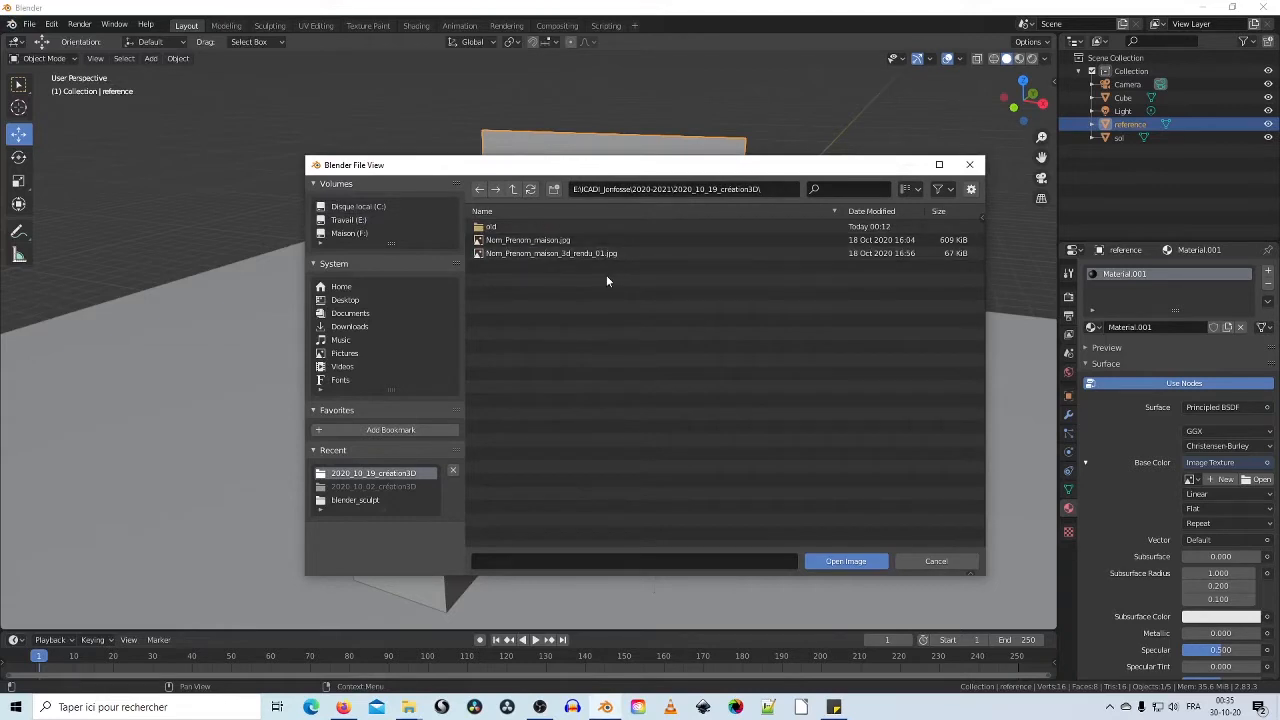
pyautogui.click(594, 241)
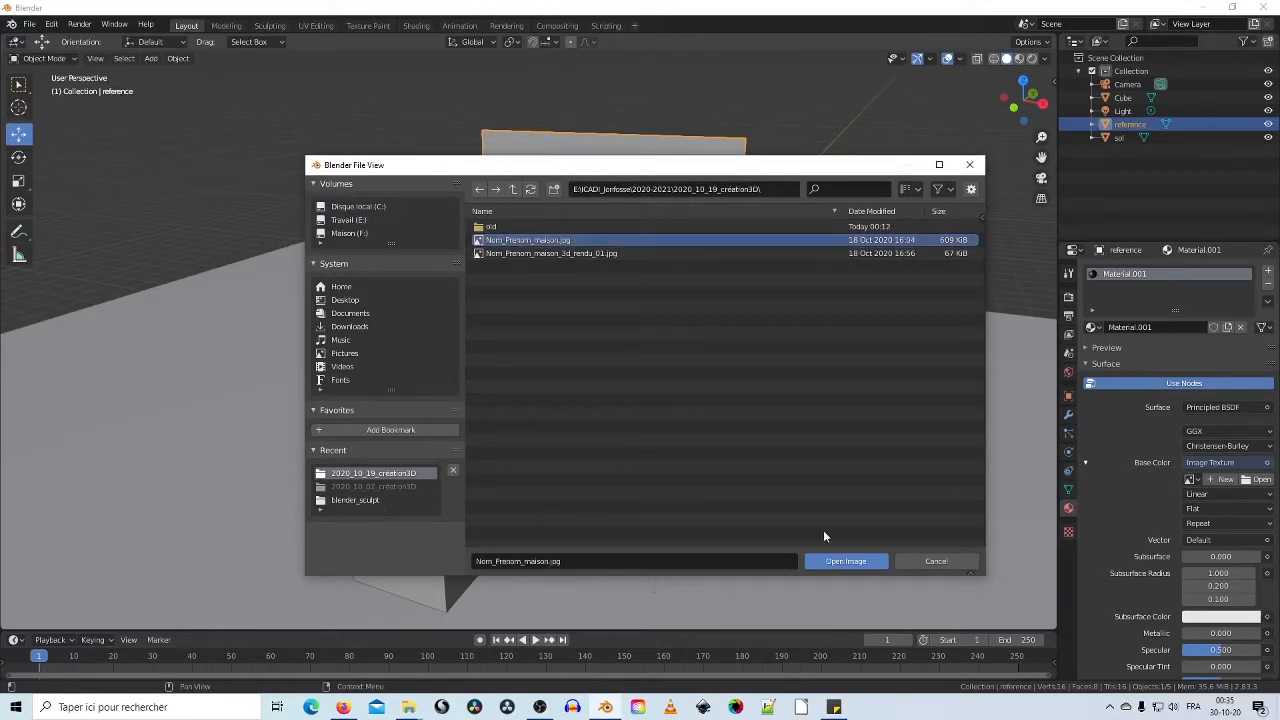
pyautogui.click(870, 562)
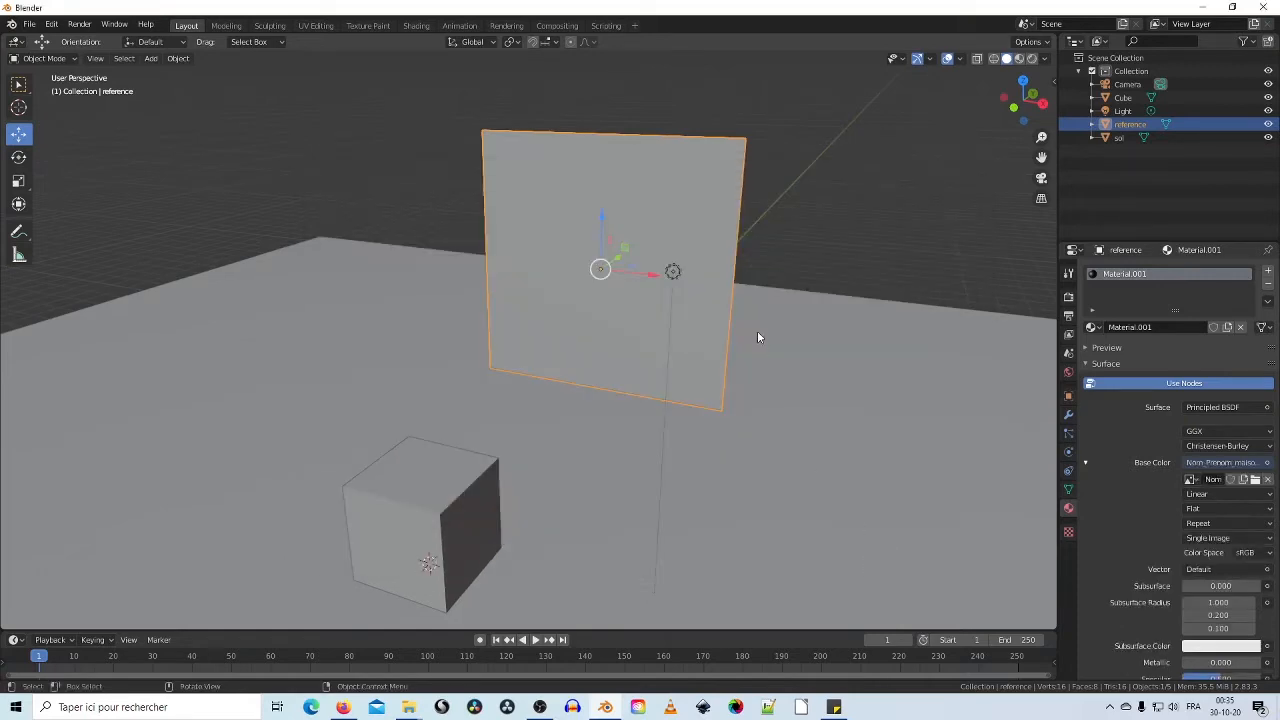
# Step: Cycle shading through Wireframe, Solid and Material Preview, then orbit to face the sketch plane
pyautogui.moveTo(757, 337); pyautogui.dragTo(1020, 133, button='middle')
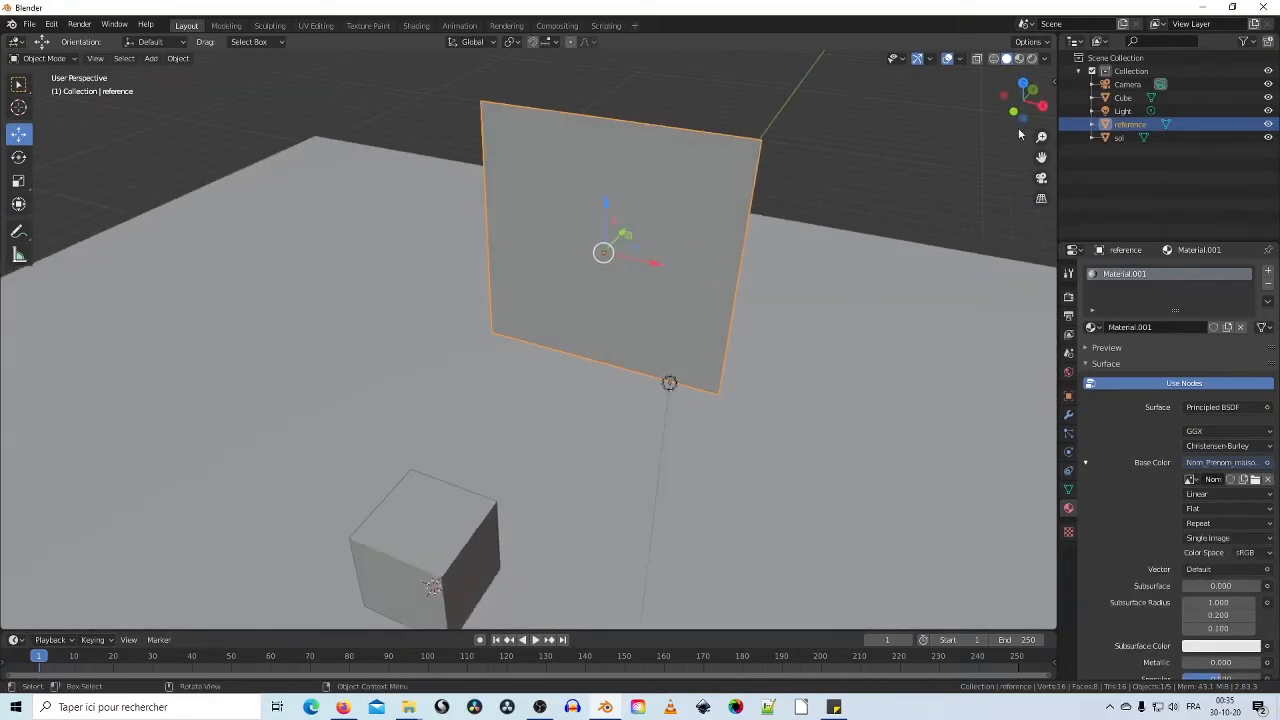
pyautogui.click(996, 60)
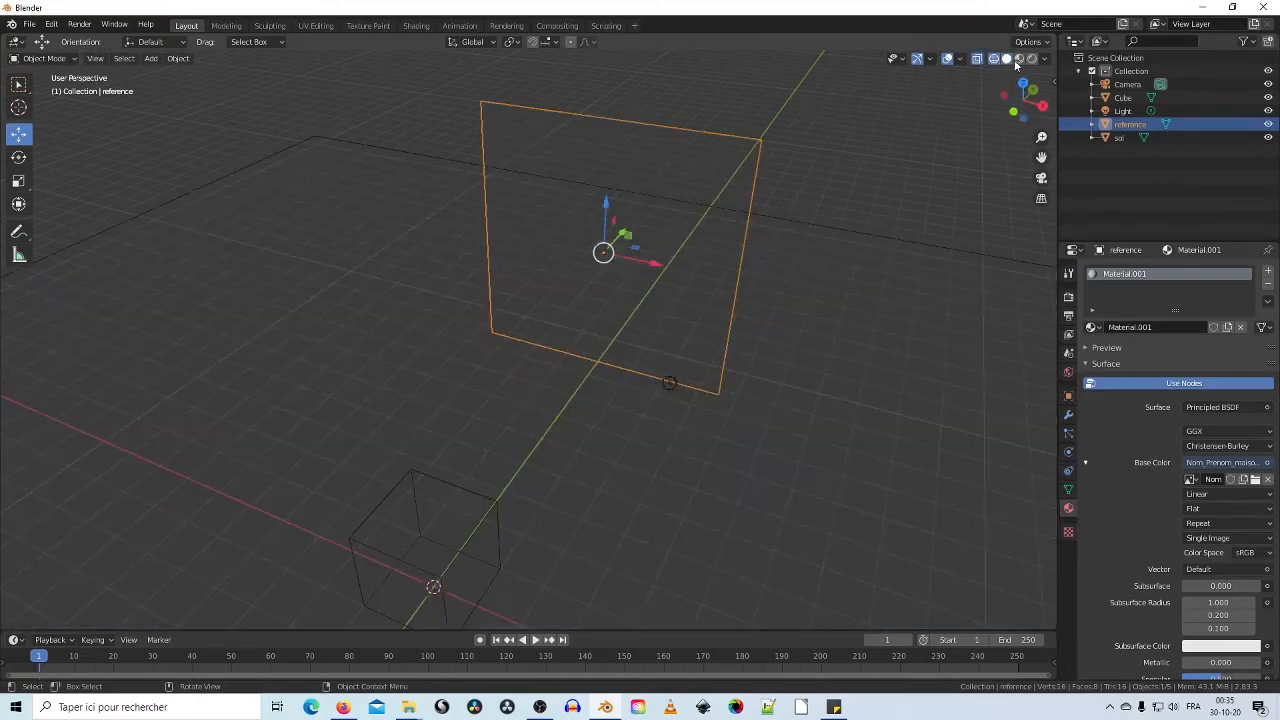
pyautogui.click(1008, 60)
pyautogui.click(1019, 58)
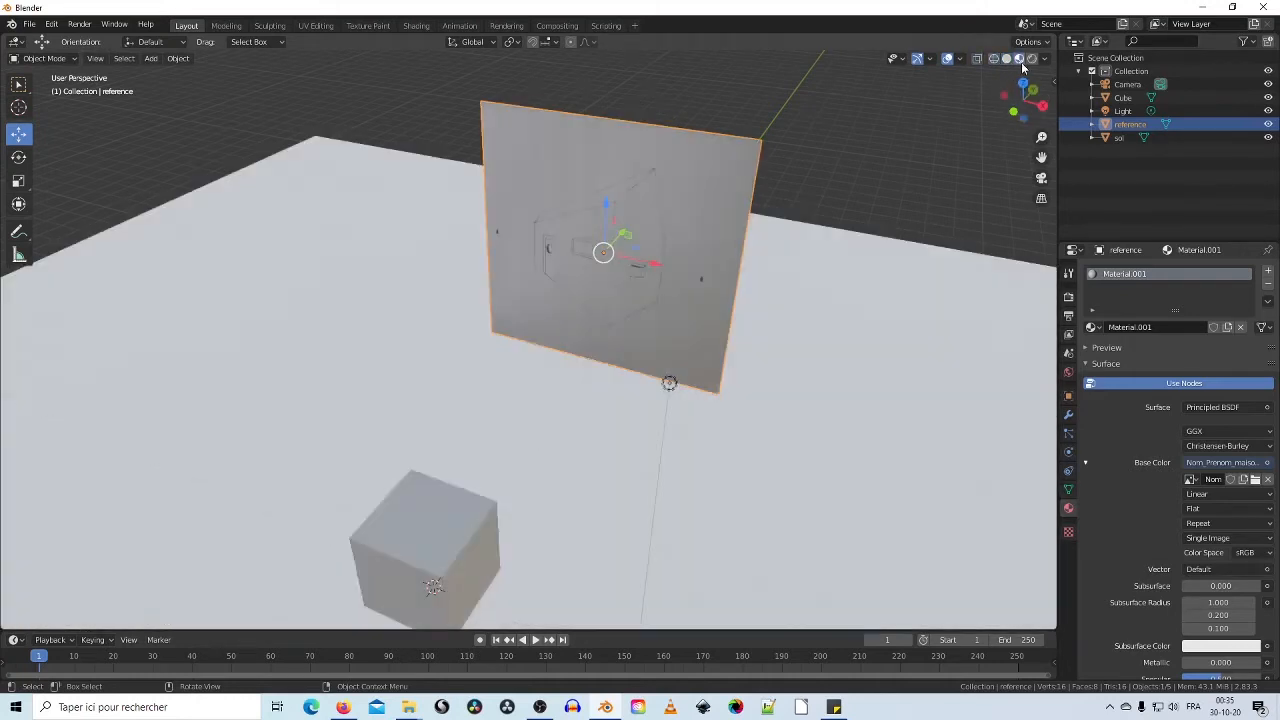
pyautogui.moveTo(610, 260)
pyautogui.mouseDown(button='middle')
pyautogui.moveTo(702, 229)
pyautogui.moveTo(613, 307)
pyautogui.moveTo(669, 292)
pyautogui.mouseUp(button='middle')
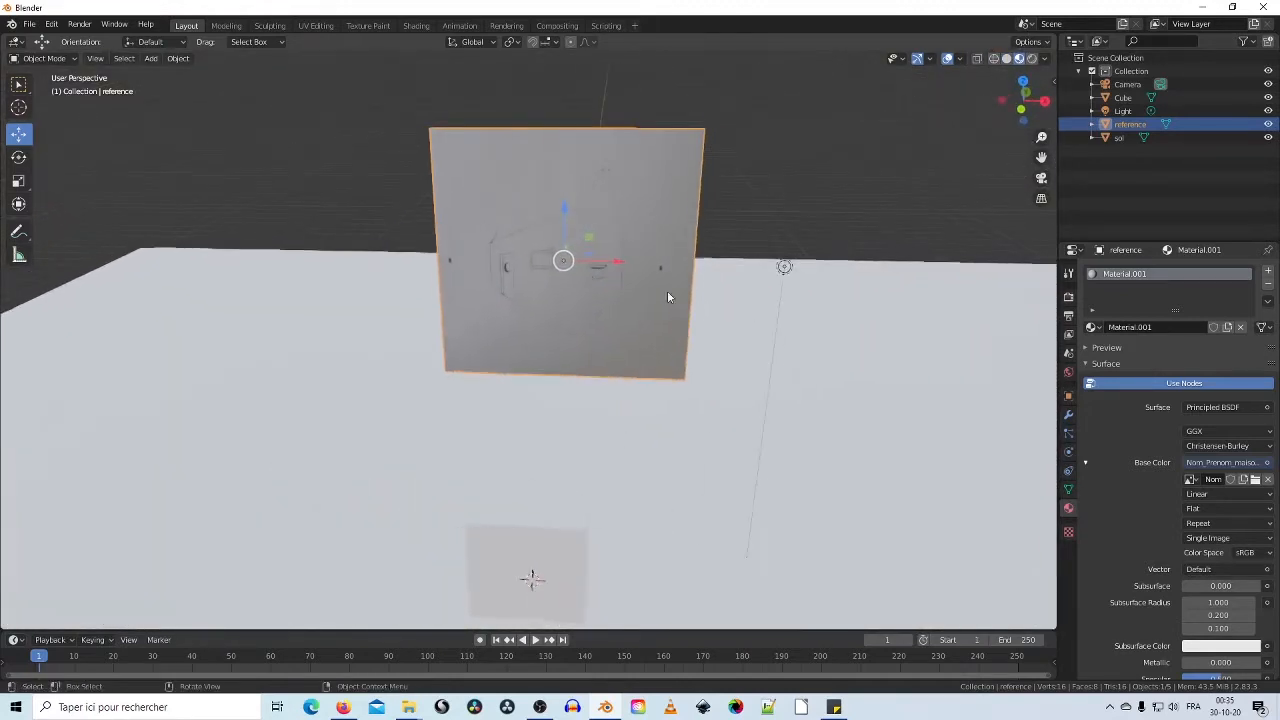
pyautogui.scroll(2, 543, 262)
pyautogui.moveTo(543, 262); pyautogui.dragTo(641, 338, button='middle')
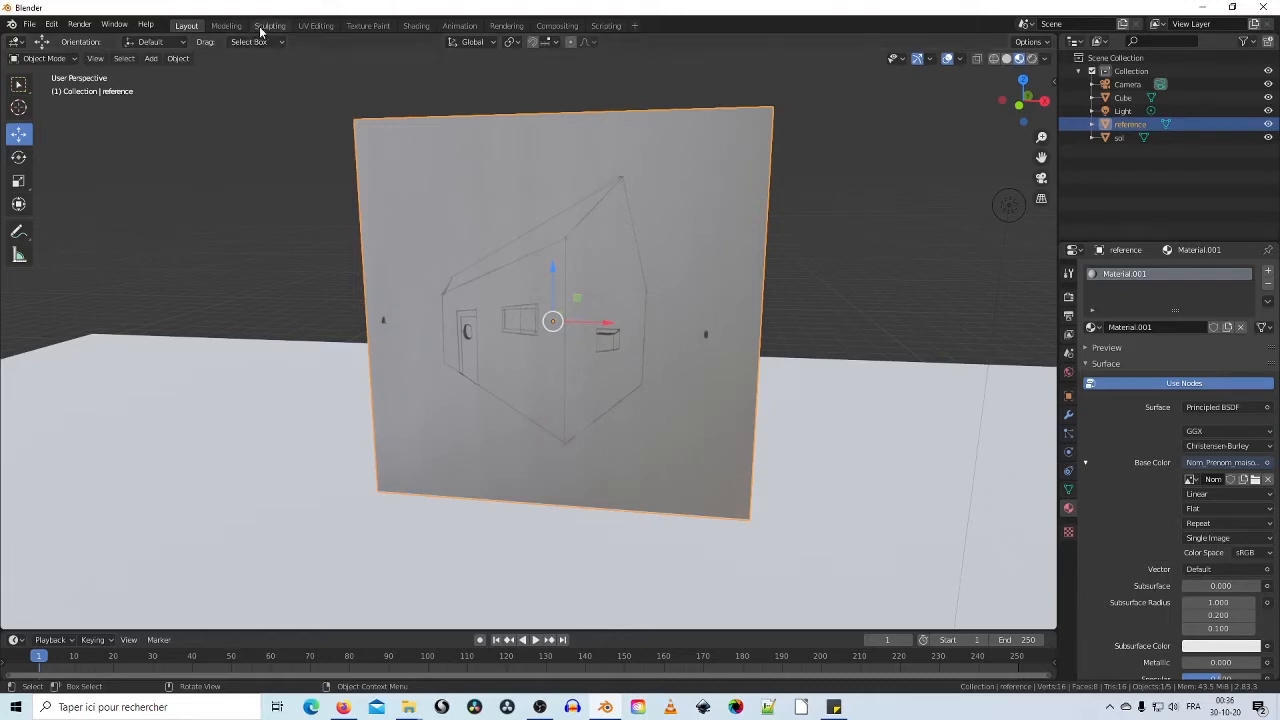
# Step: Open the UV Editing workspace with Material Preview shading on the reference plane
pyautogui.click(315, 25)
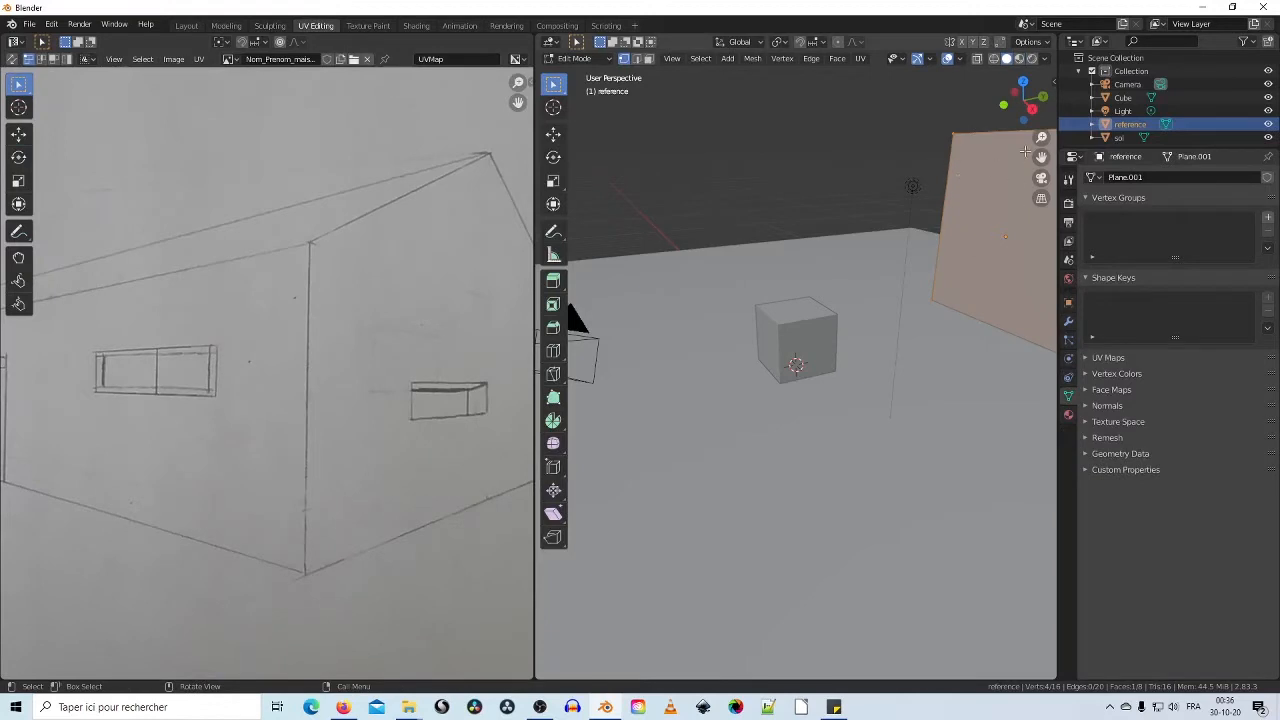
pyautogui.click(1019, 58)
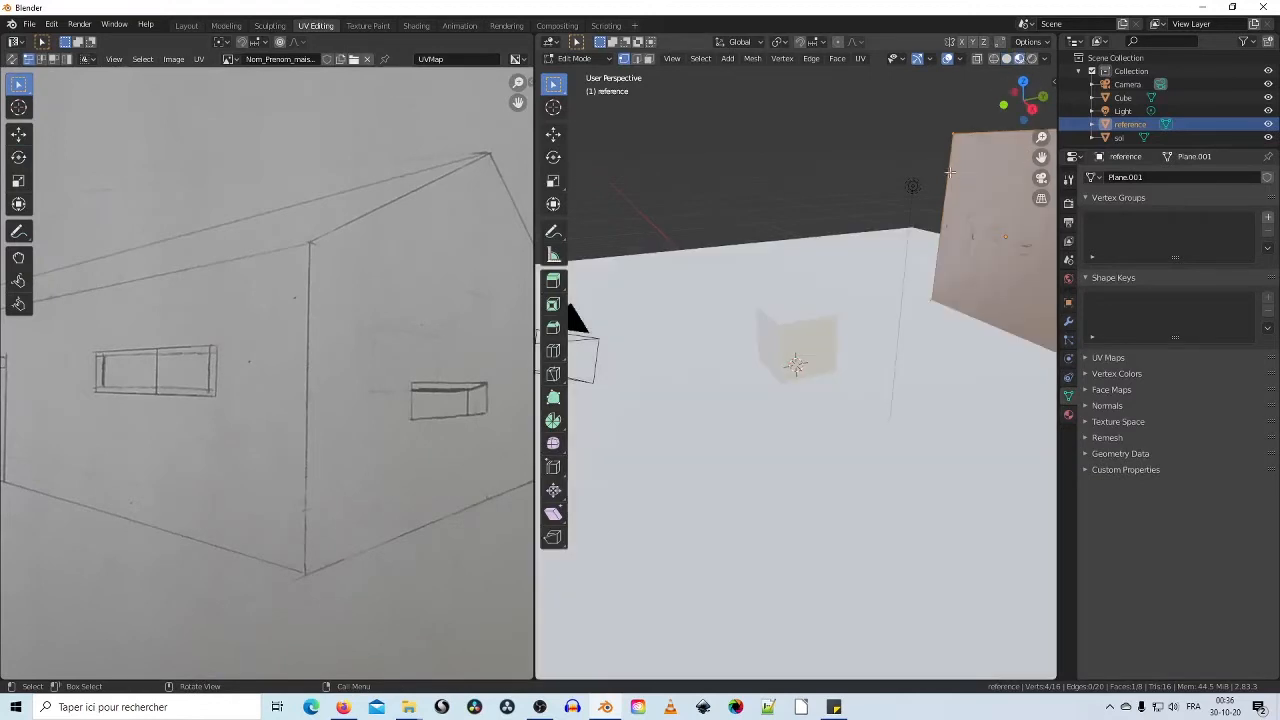
pyautogui.moveTo(948, 172); pyautogui.dragTo(751, 263, button='middle')
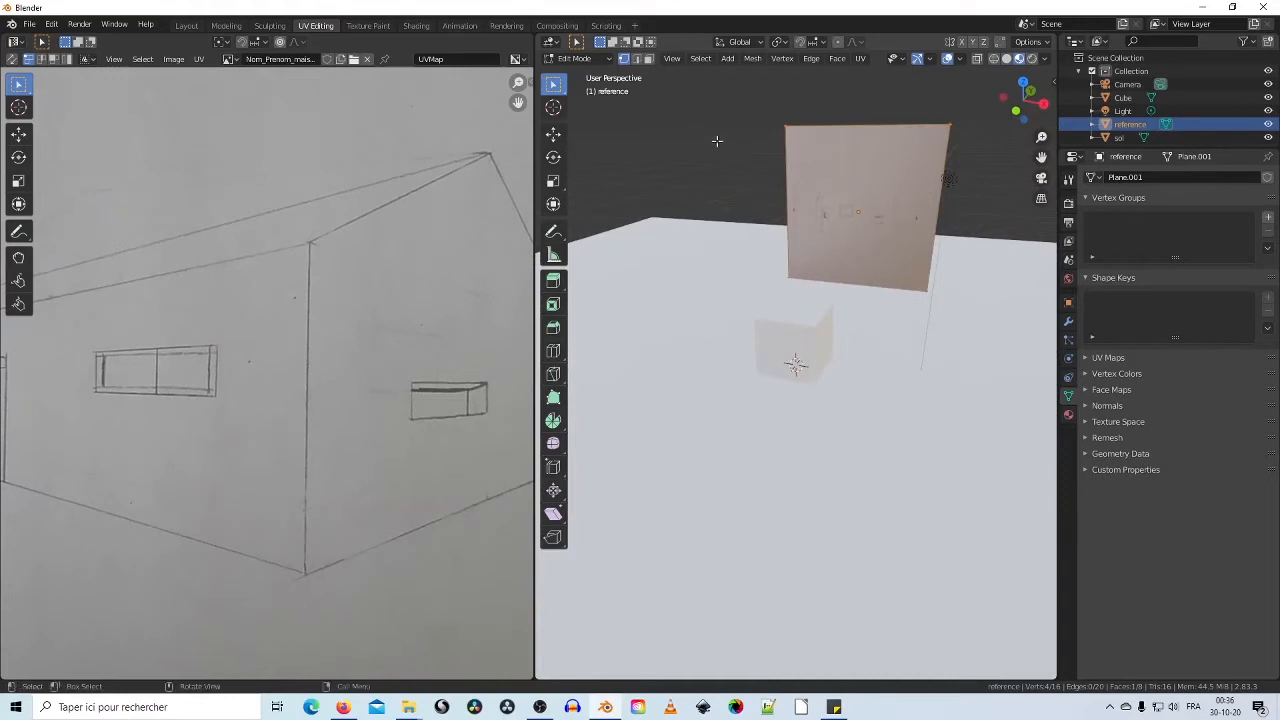
# Step: Shorten the plane along Z with the Scale tool and box-select its UV face
pyautogui.click(558, 185)
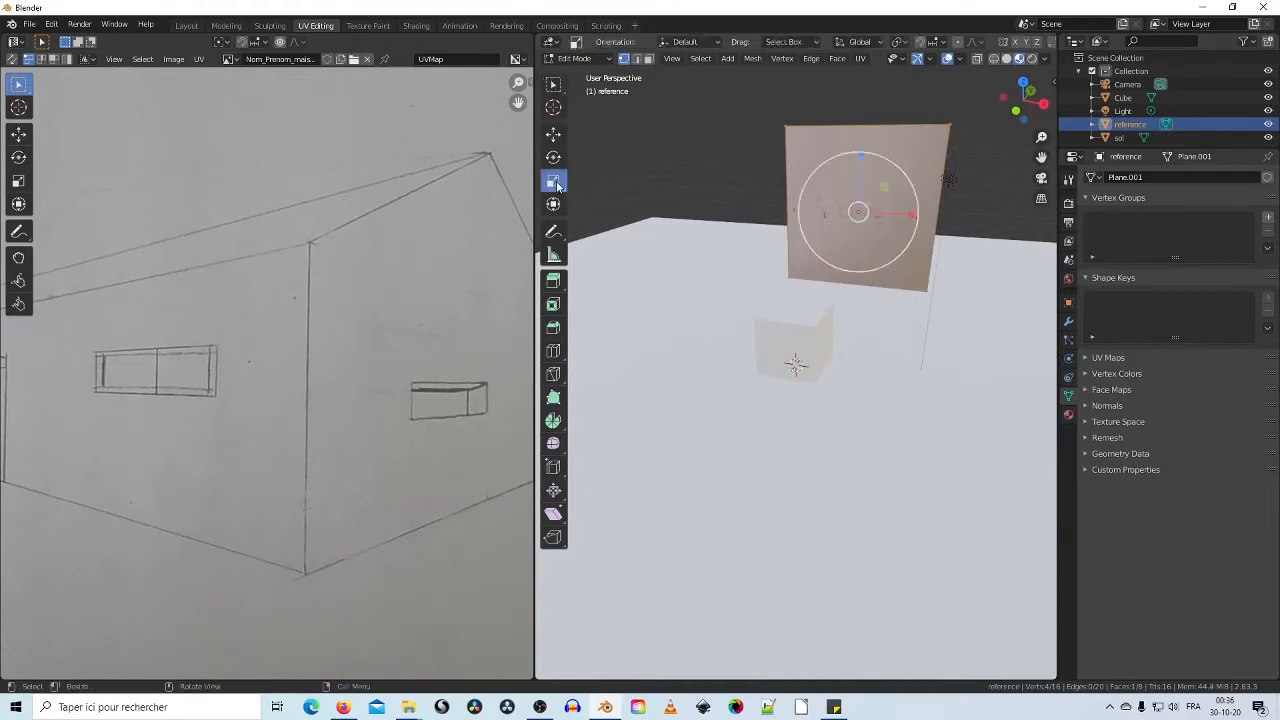
pyautogui.moveTo(860, 157); pyautogui.dragTo(857, 185)
pyautogui.scroll(-5, 247, 296)
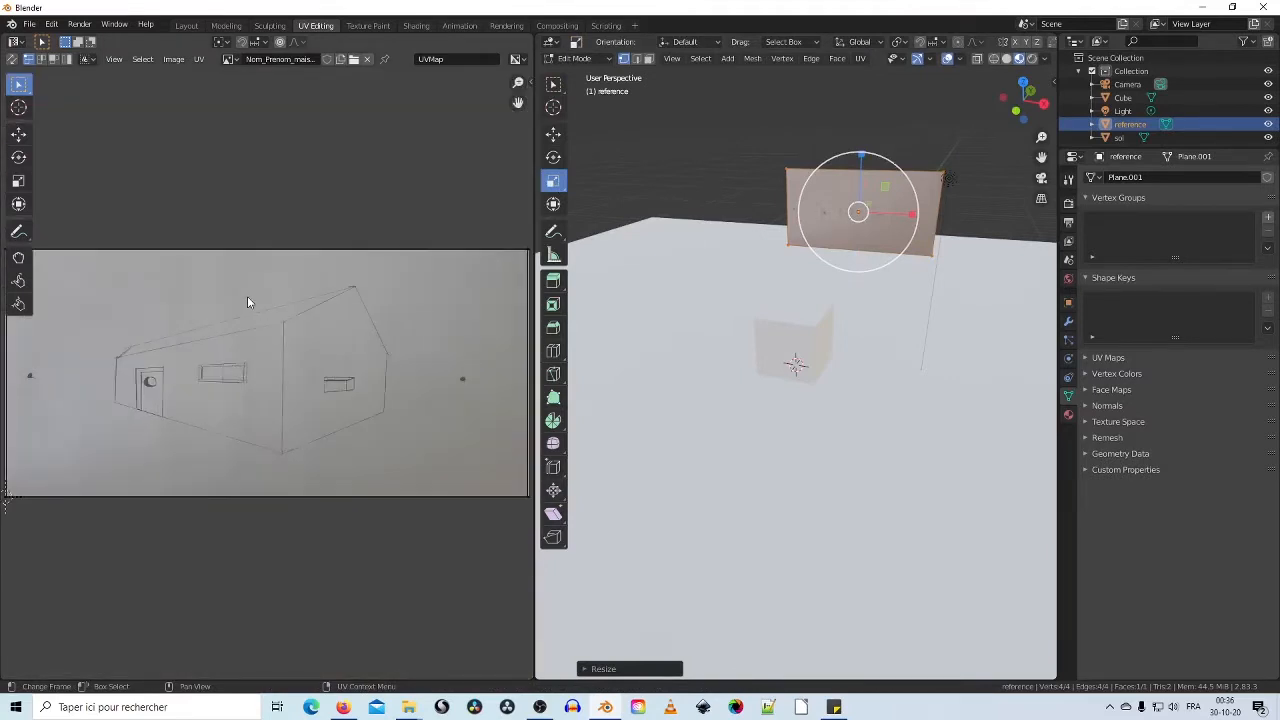
pyautogui.moveTo(862, 158)
pyautogui.mouseDown()
pyautogui.moveTo(856, 132)
pyautogui.moveTo(849, 157)
pyautogui.mouseUp()
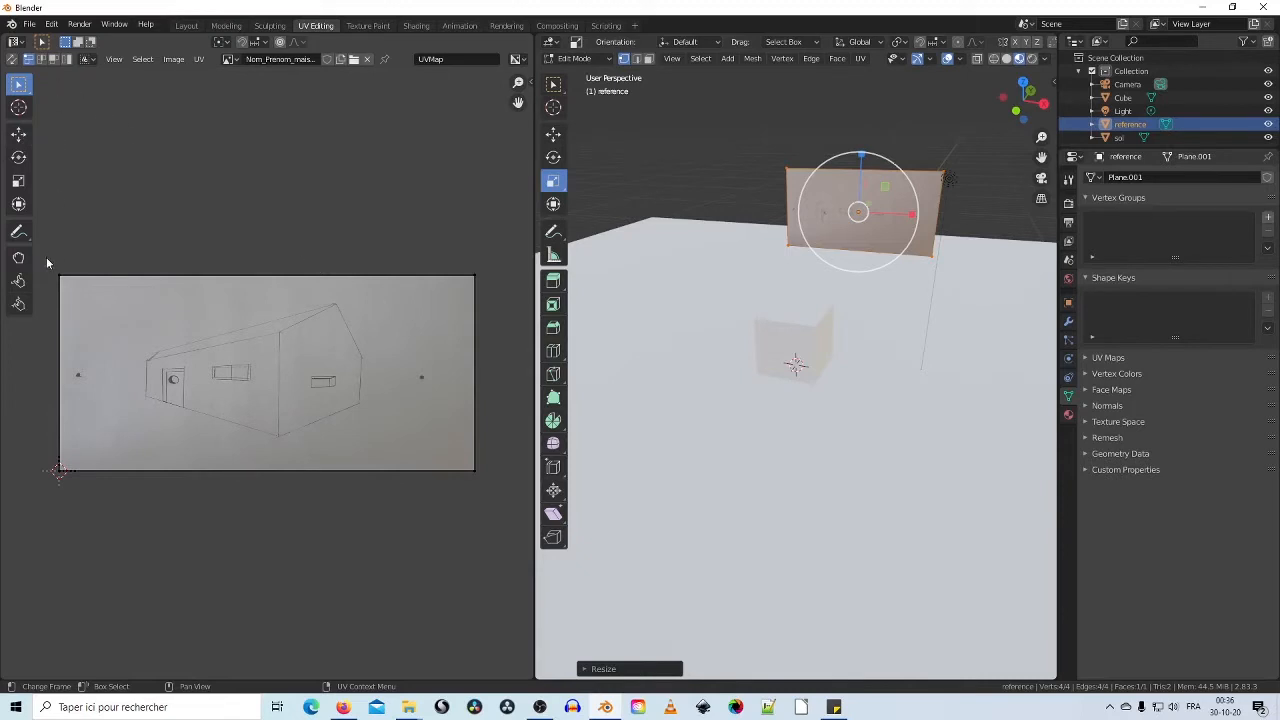
pyautogui.moveTo(46, 257); pyautogui.dragTo(510, 528)
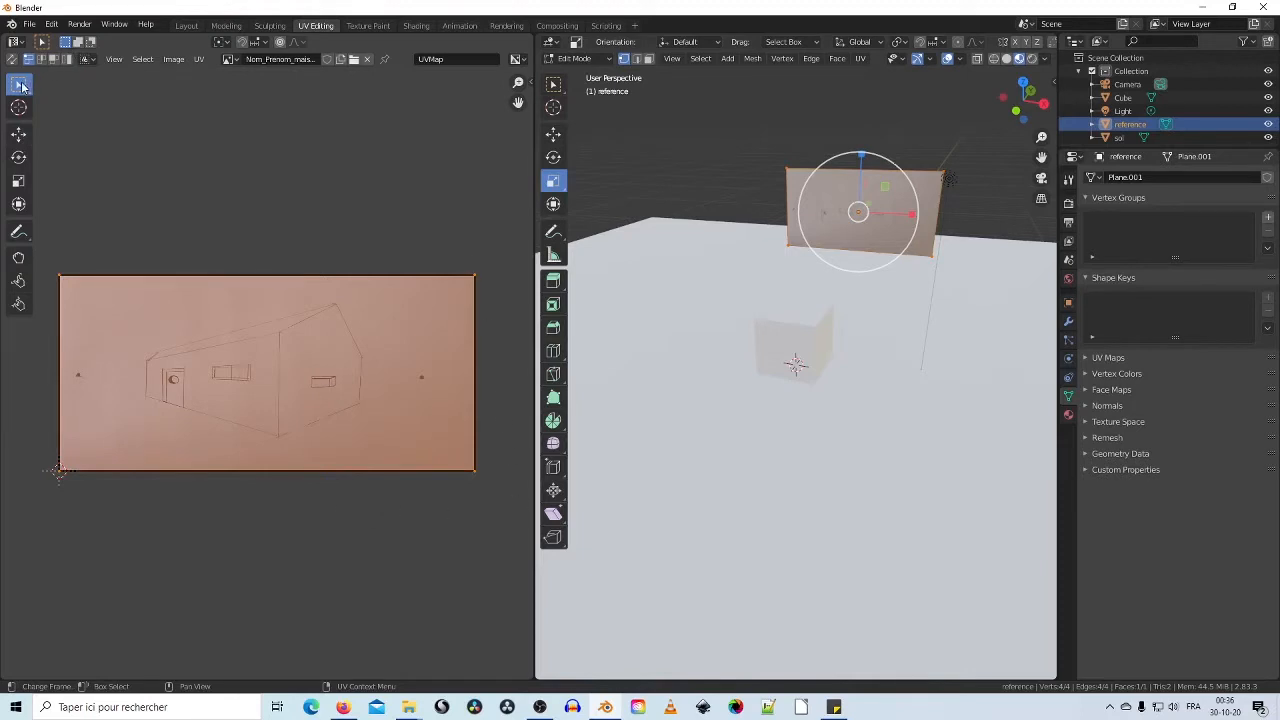
pyautogui.moveTo(53, 252); pyautogui.dragTo(526, 544)
# Step: Unwrap the plane's UVs and bring the whole reference plane into a frontal view
pyautogui.rightClick(294, 345)
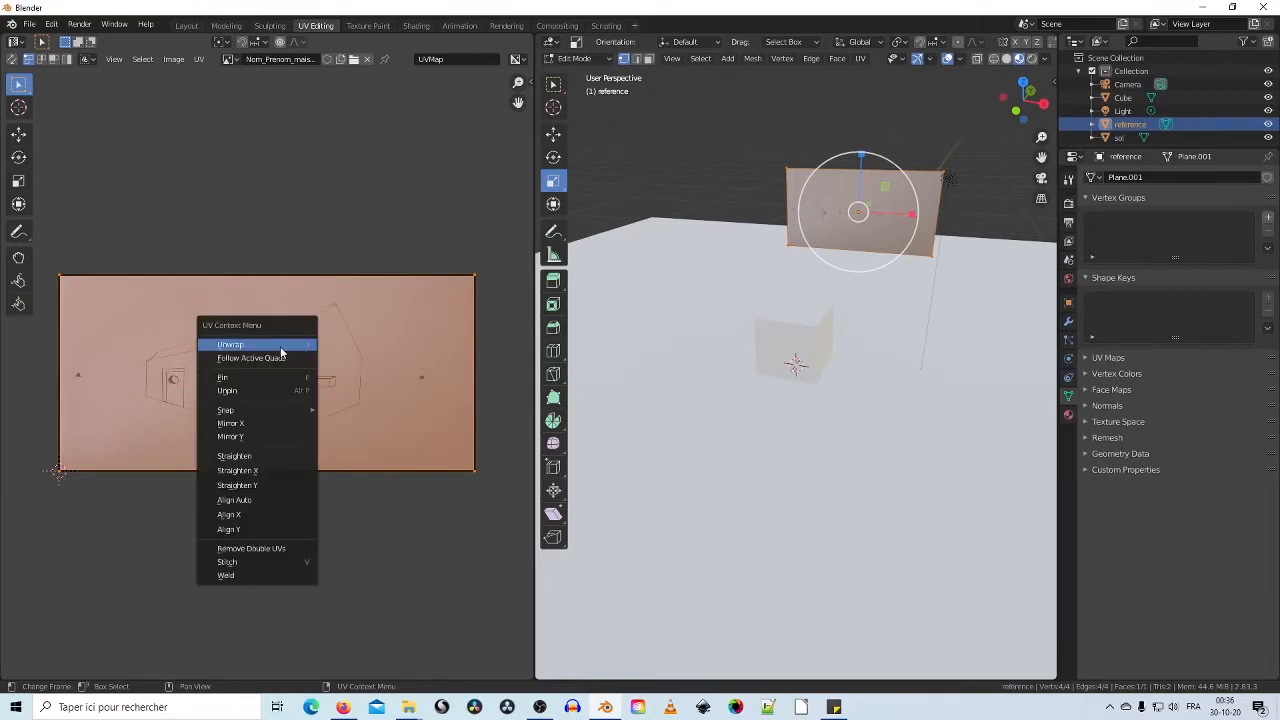
pyautogui.click(281, 350)
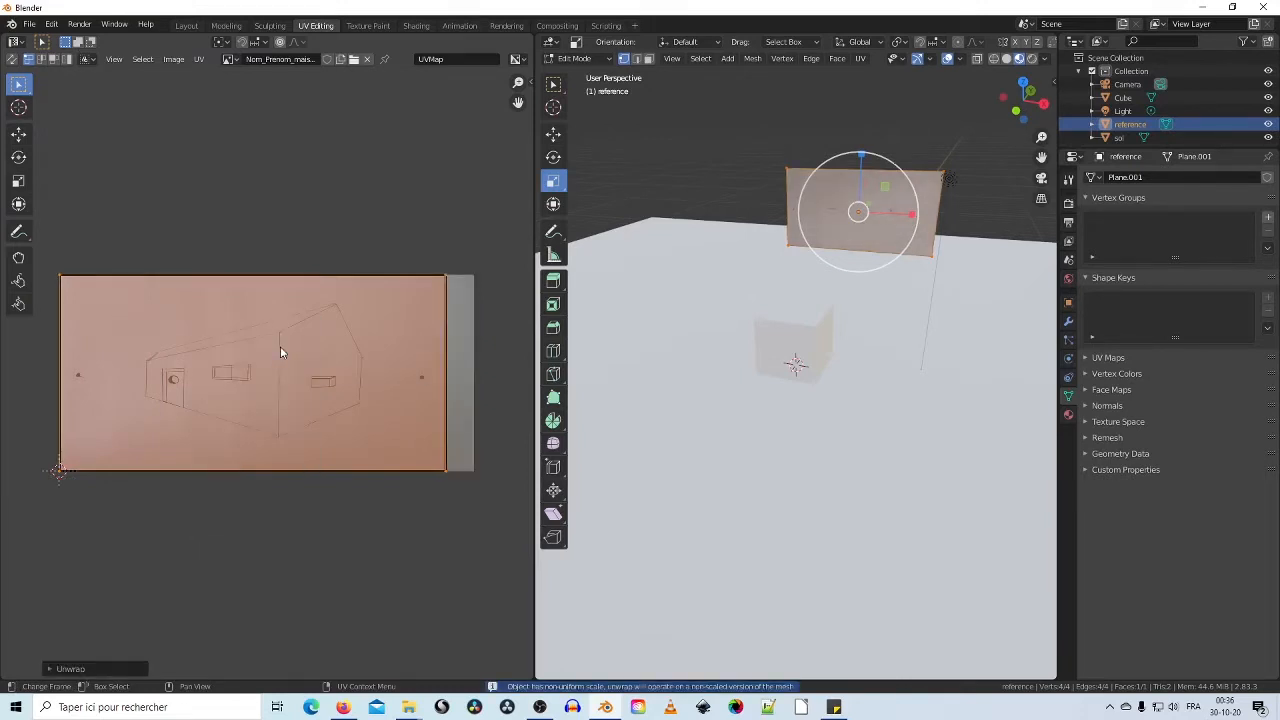
pyautogui.scroll(5, 970, 236)
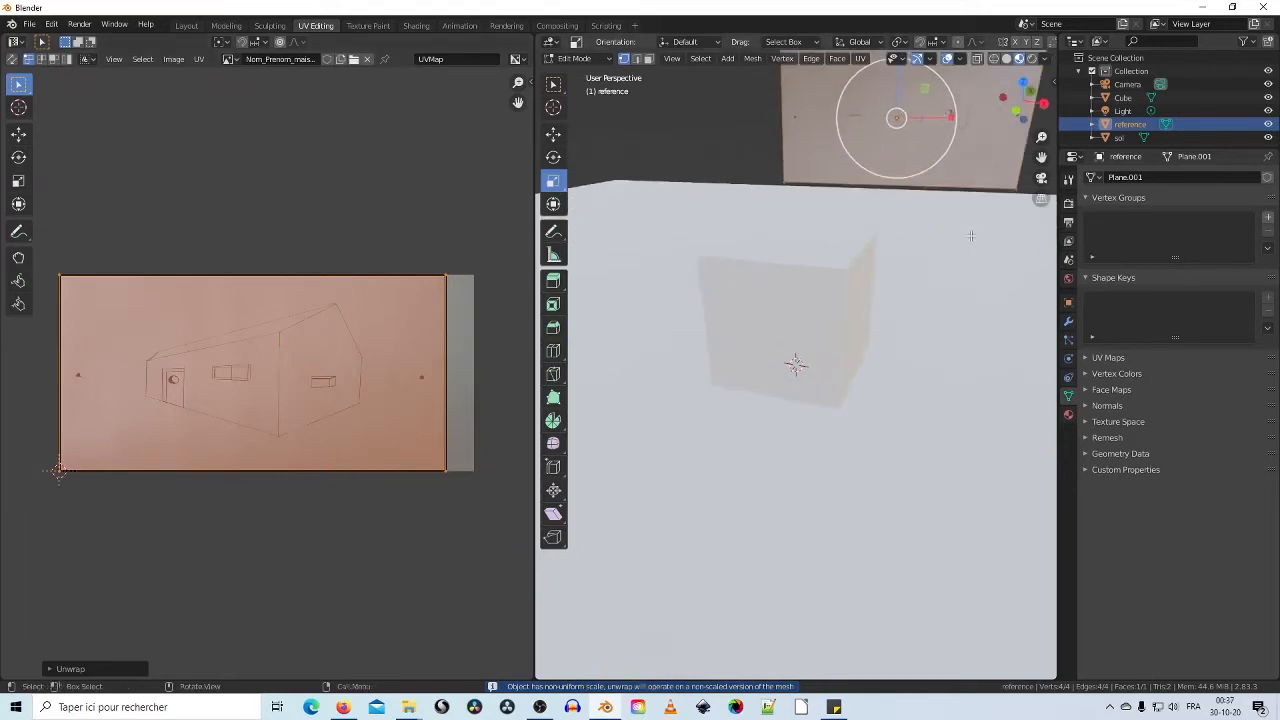
pyautogui.keyDown('shift'); pyautogui.moveTo(969, 237); pyautogui.dragTo(828, 451, button='middle'); pyautogui.keyUp('shift')
pyautogui.scroll(6, 894, 354)
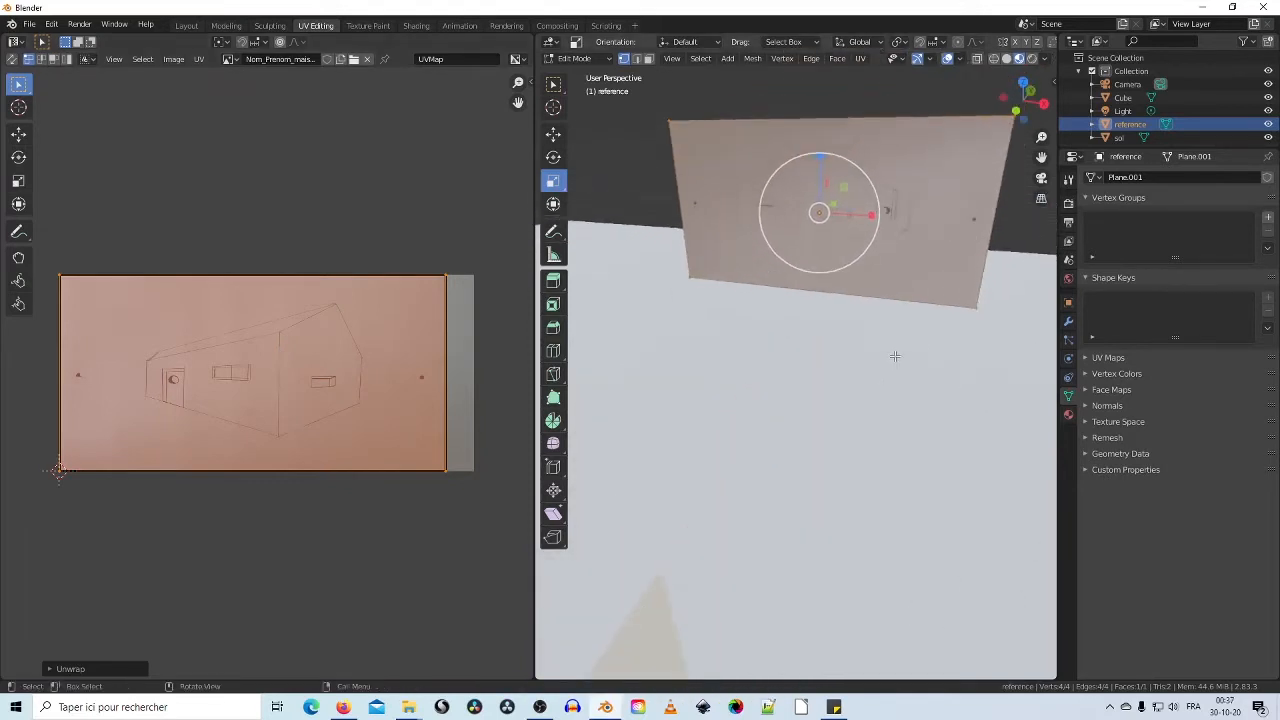
pyautogui.keyDown('shift'); pyautogui.moveTo(903, 297); pyautogui.dragTo(885, 345, button='middle'); pyautogui.keyUp('shift')
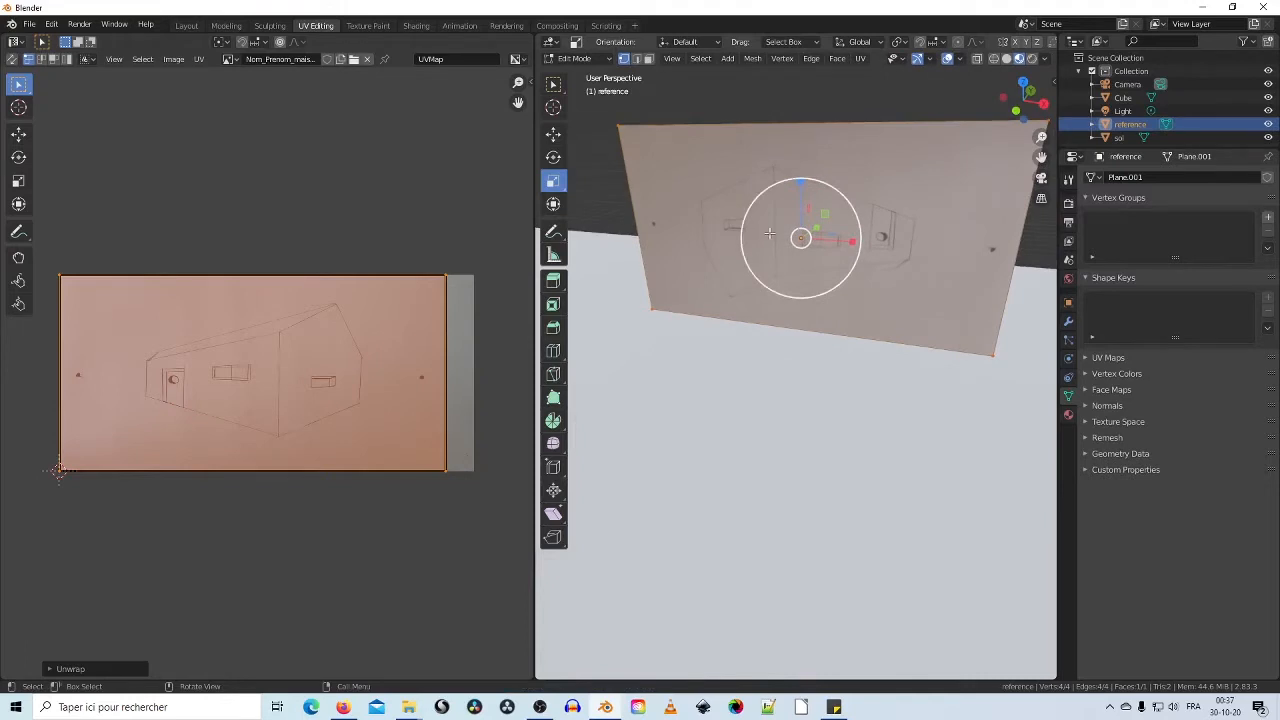
pyautogui.moveTo(840, 243); pyautogui.dragTo(608, 316, button='middle')
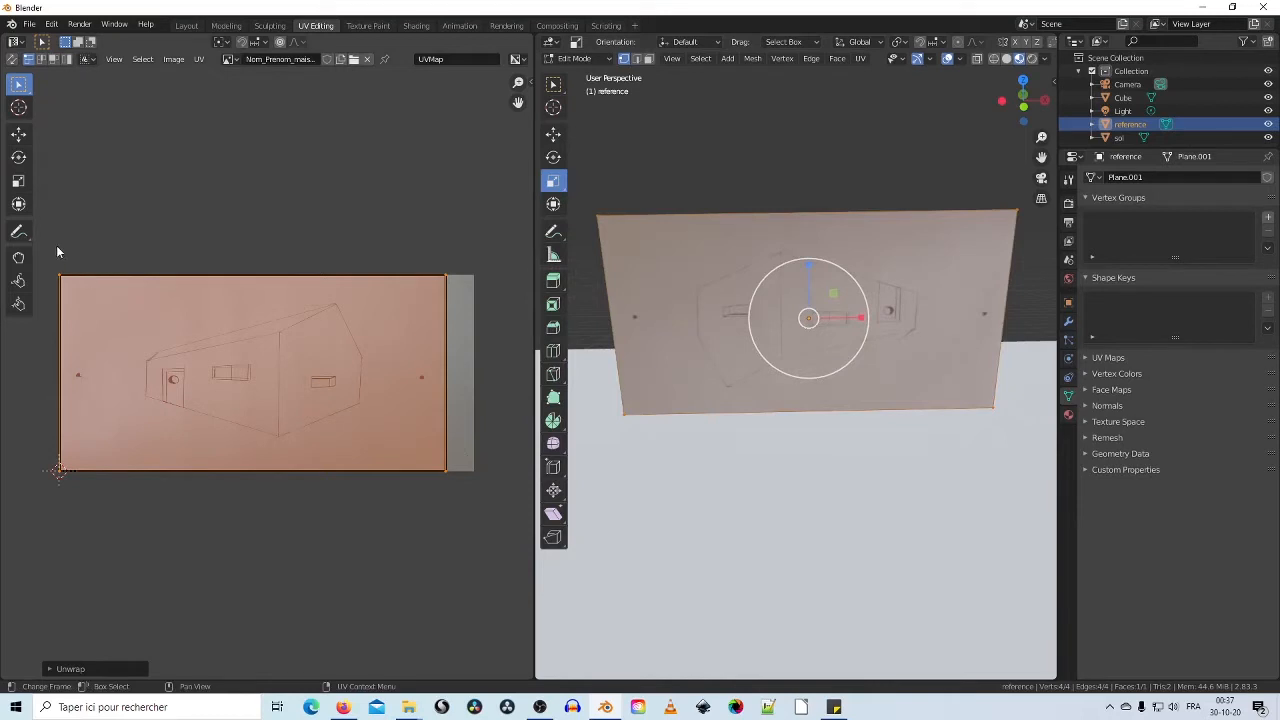
# Step: Rotate the sketch's UV island about 180° so it reads upright, then return to Layout
pyautogui.click(19, 160)
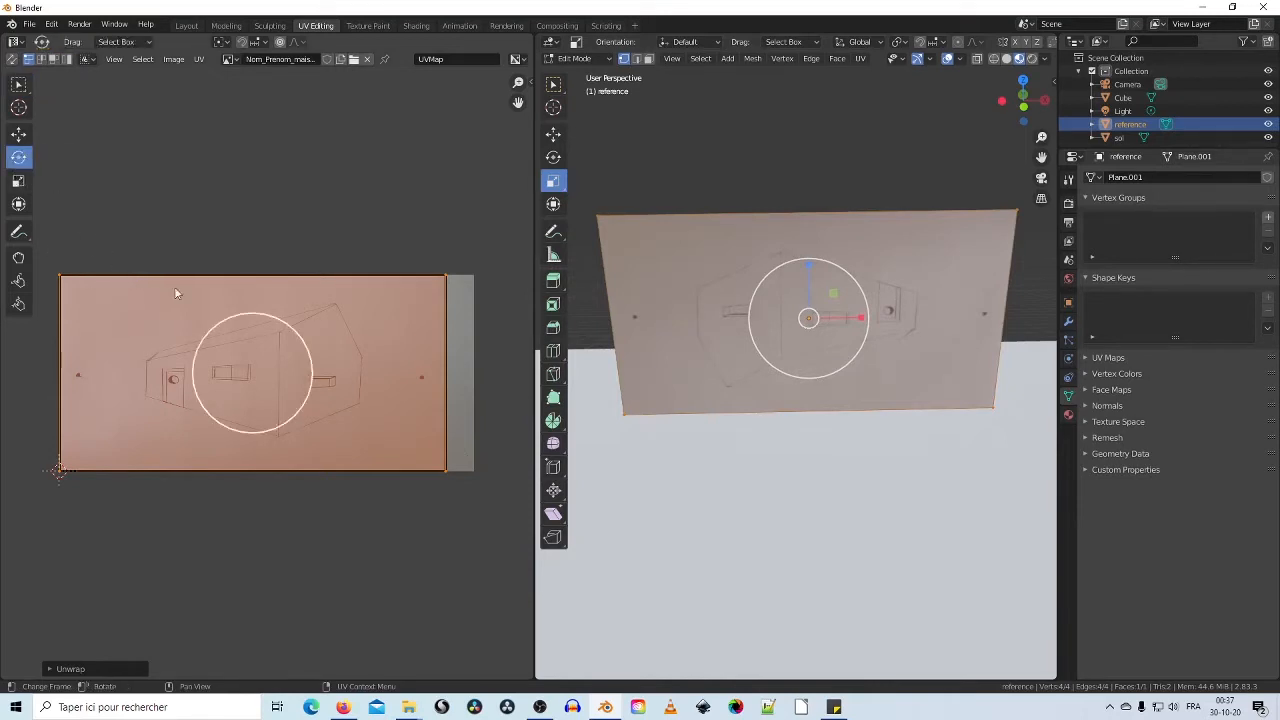
pyautogui.moveTo(250, 315); pyautogui.dragTo(220, 529)
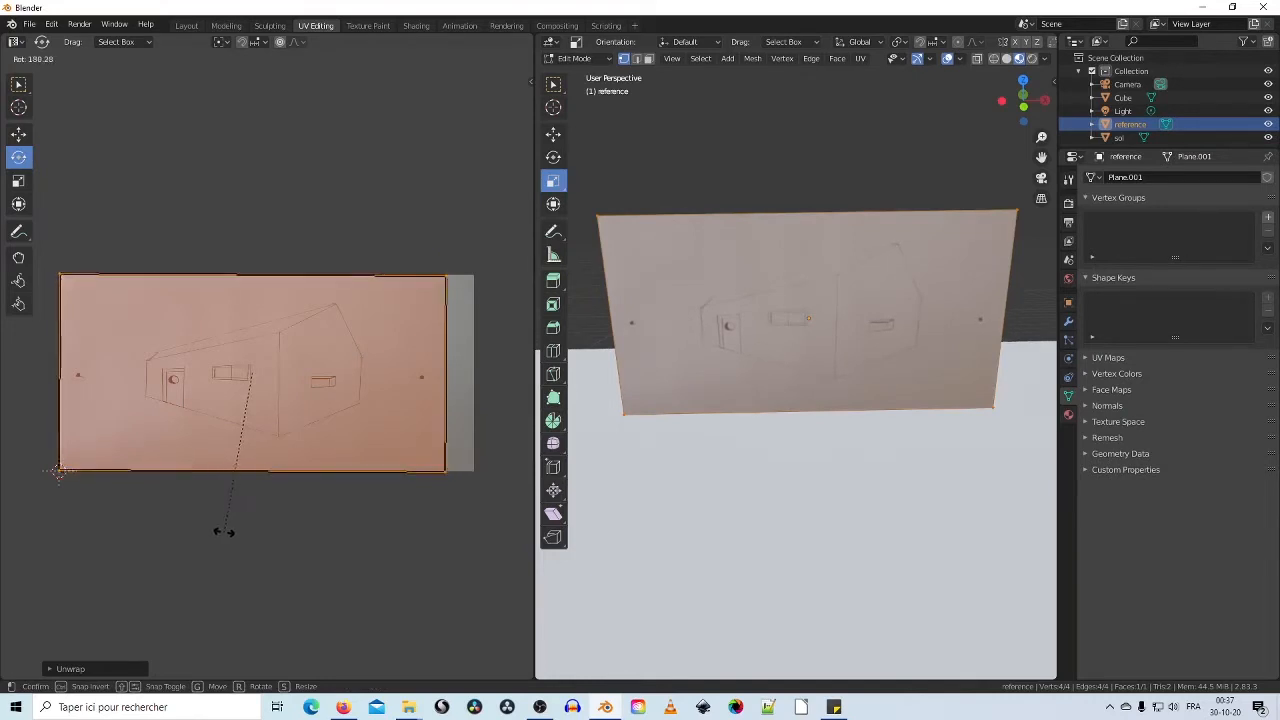
pyautogui.click(225, 533)
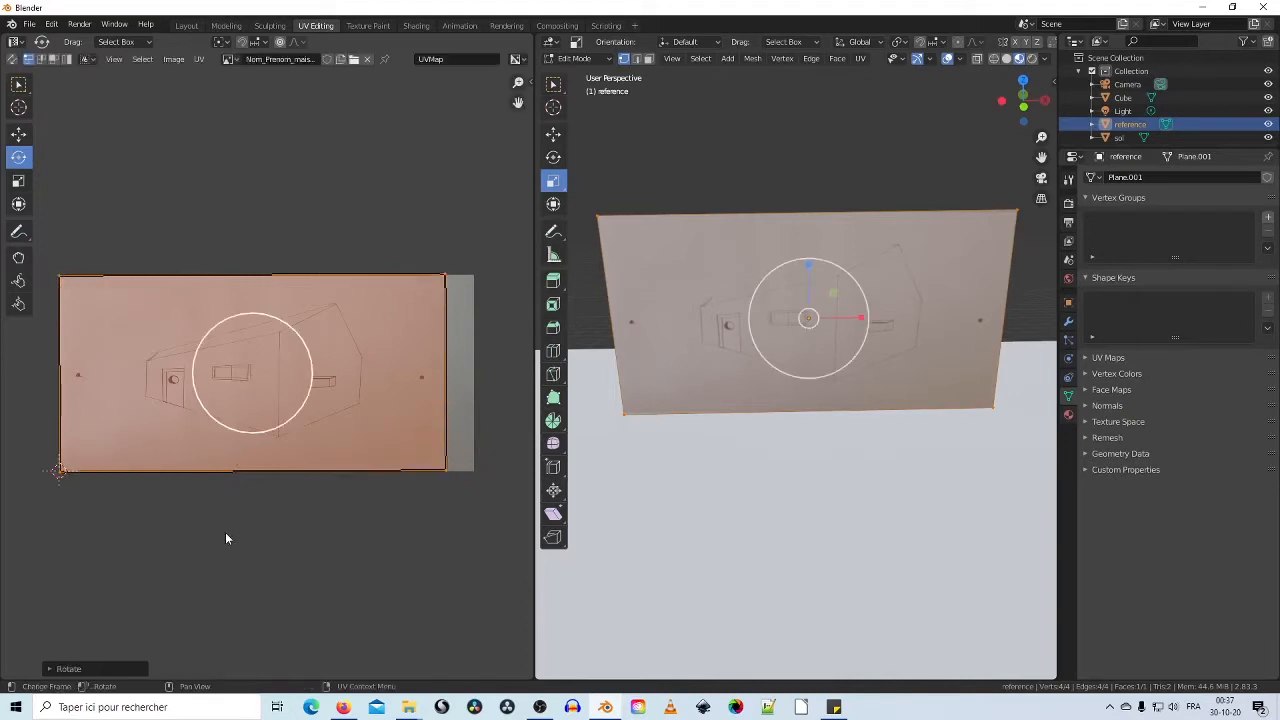
pyautogui.click(470, 275)
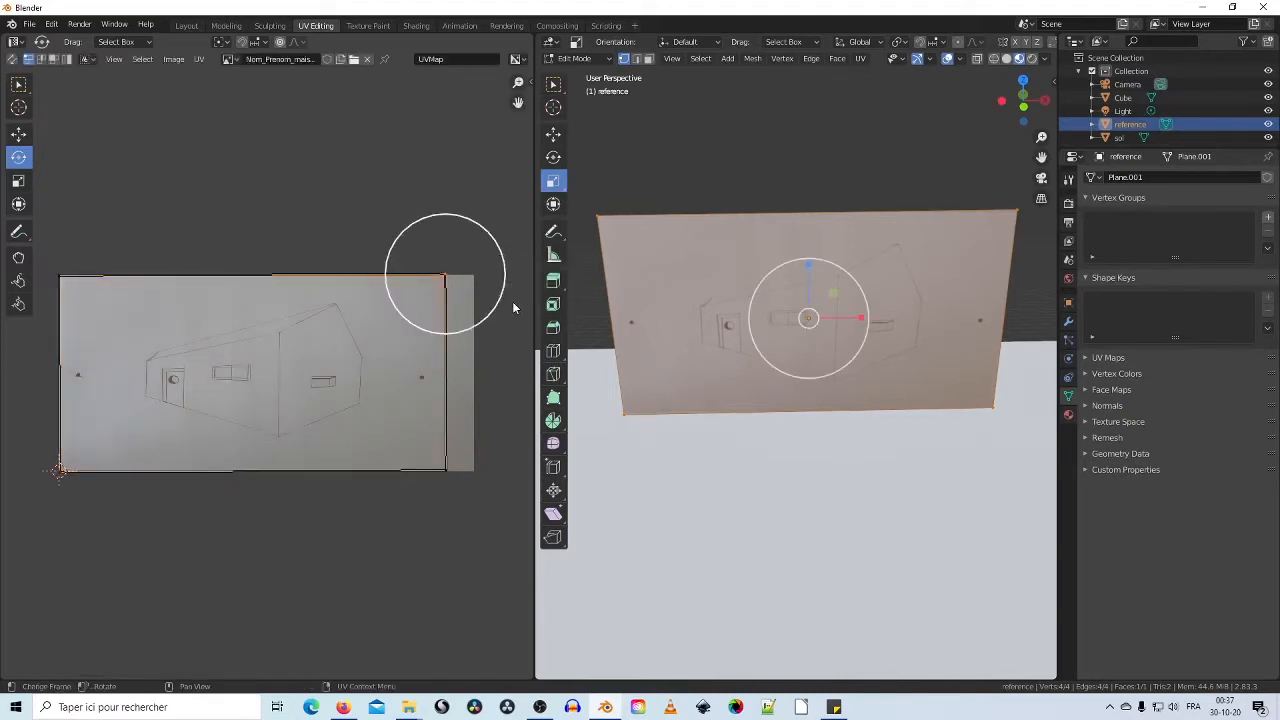
pyautogui.moveTo(867, 407); pyautogui.dragTo(863, 411, button='middle')
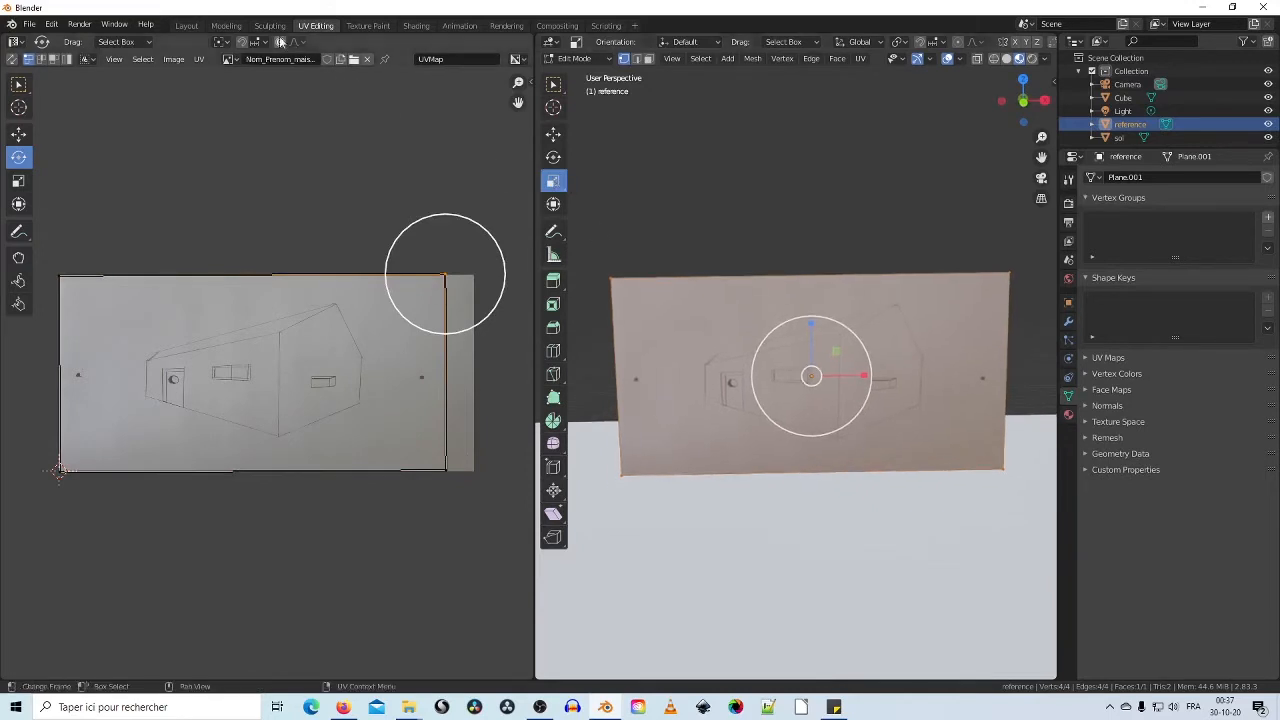
pyautogui.click(186, 26)
# Step: Move the reference plane with the gizmo, adjust its height with G Z, and slide it along X
pyautogui.scroll(-2, 522, 330)
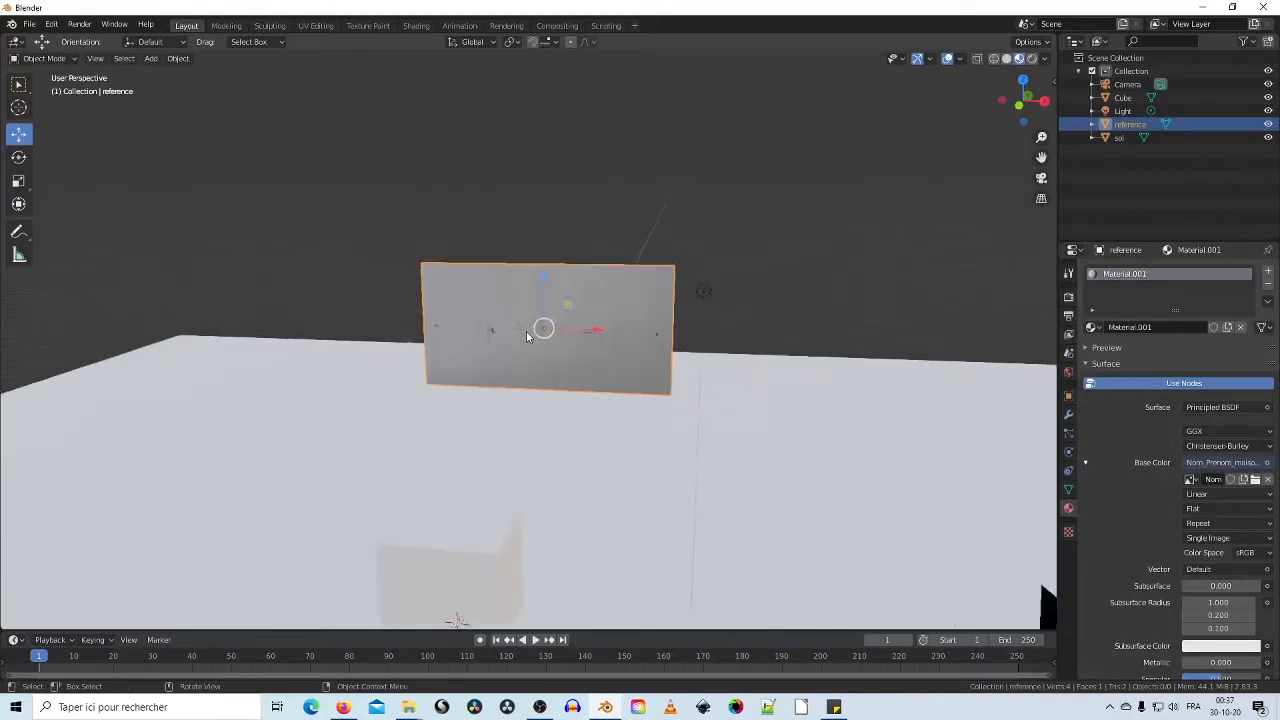
pyautogui.moveTo(526, 331); pyautogui.dragTo(395, 379, button='middle')
pyautogui.moveTo(304, 290); pyautogui.dragTo(586, 346)
pyautogui.moveTo(586, 346); pyautogui.dragTo(472, 348, button='middle')
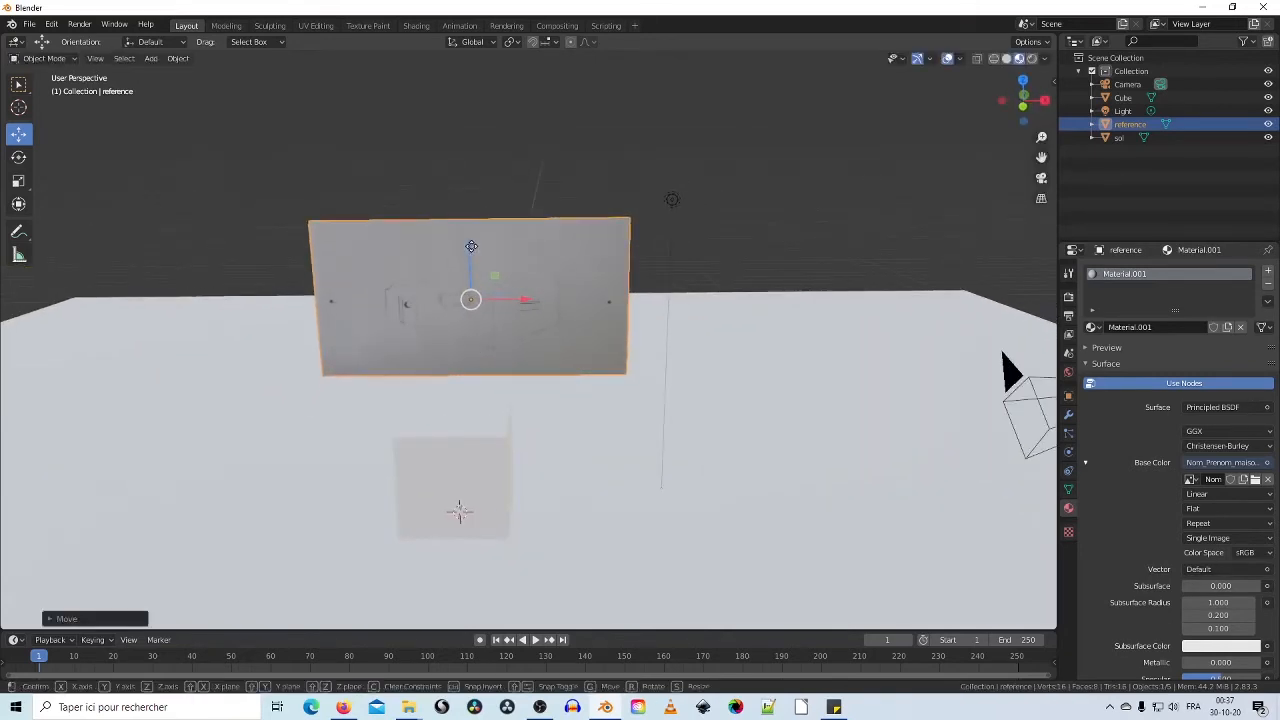
pyautogui.press('g')
pyautogui.press('z')
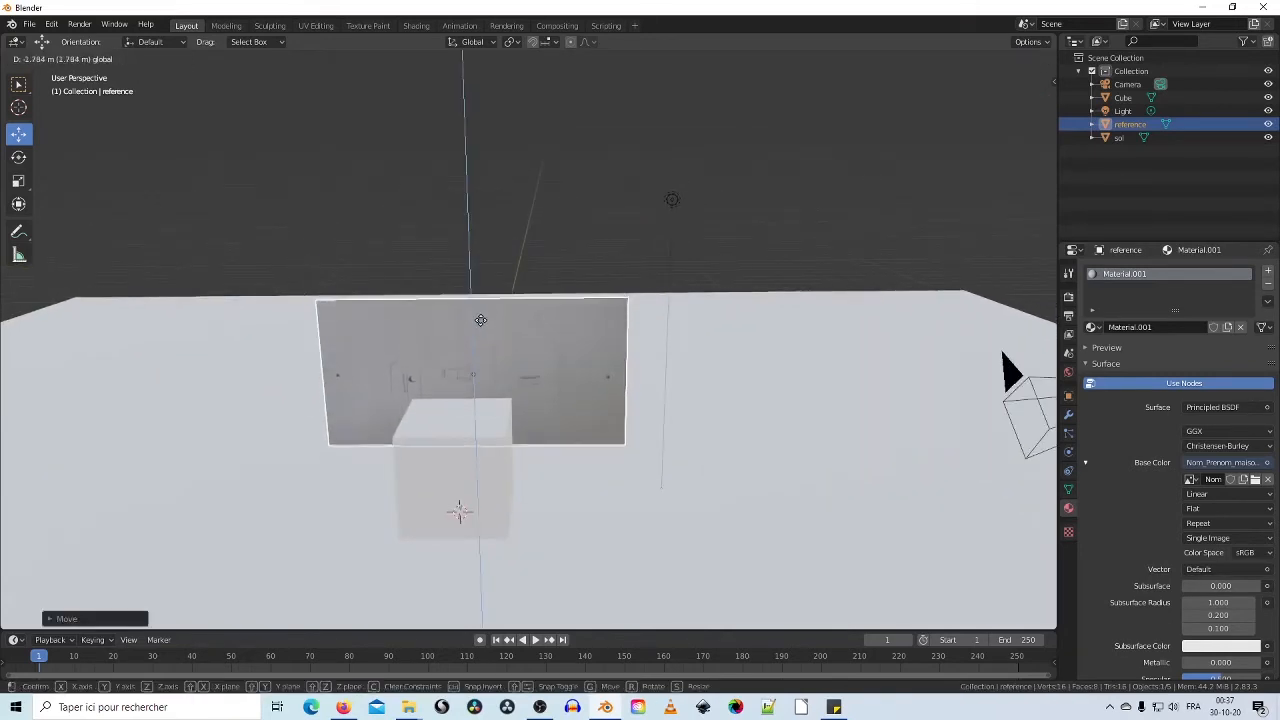
pyautogui.click(485, 327)
pyautogui.moveTo(530, 378); pyautogui.dragTo(648, 378)
# Step: Check the plane's placement from around the scene, then select and centre the cube
pyautogui.moveTo(484, 523); pyautogui.dragTo(588, 361, button='middle')
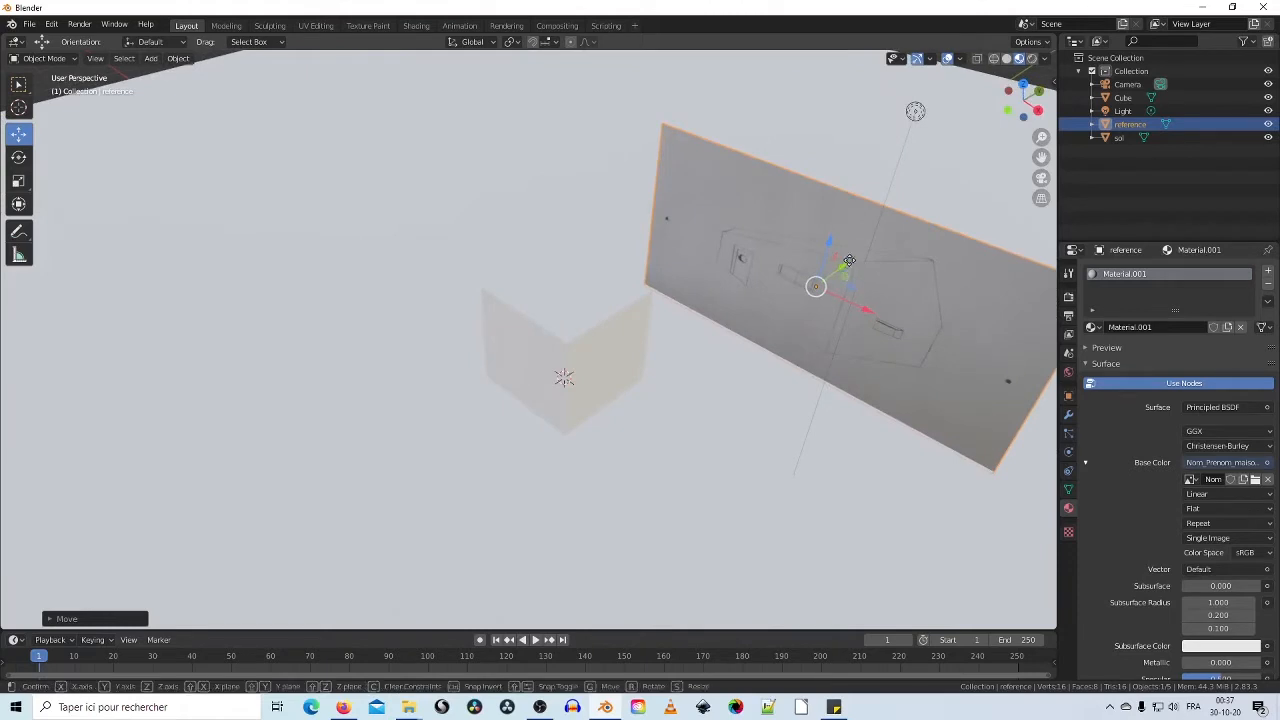
pyautogui.moveTo(843, 266); pyautogui.dragTo(644, 285, button='middle')
pyautogui.keyDown('shift'); pyautogui.click(559, 325); pyautogui.keyUp('shift')
pyautogui.keyDown('shift'); pyautogui.moveTo(475, 401); pyautogui.dragTo(617, 388, button='middle'); pyautogui.keyUp('shift')
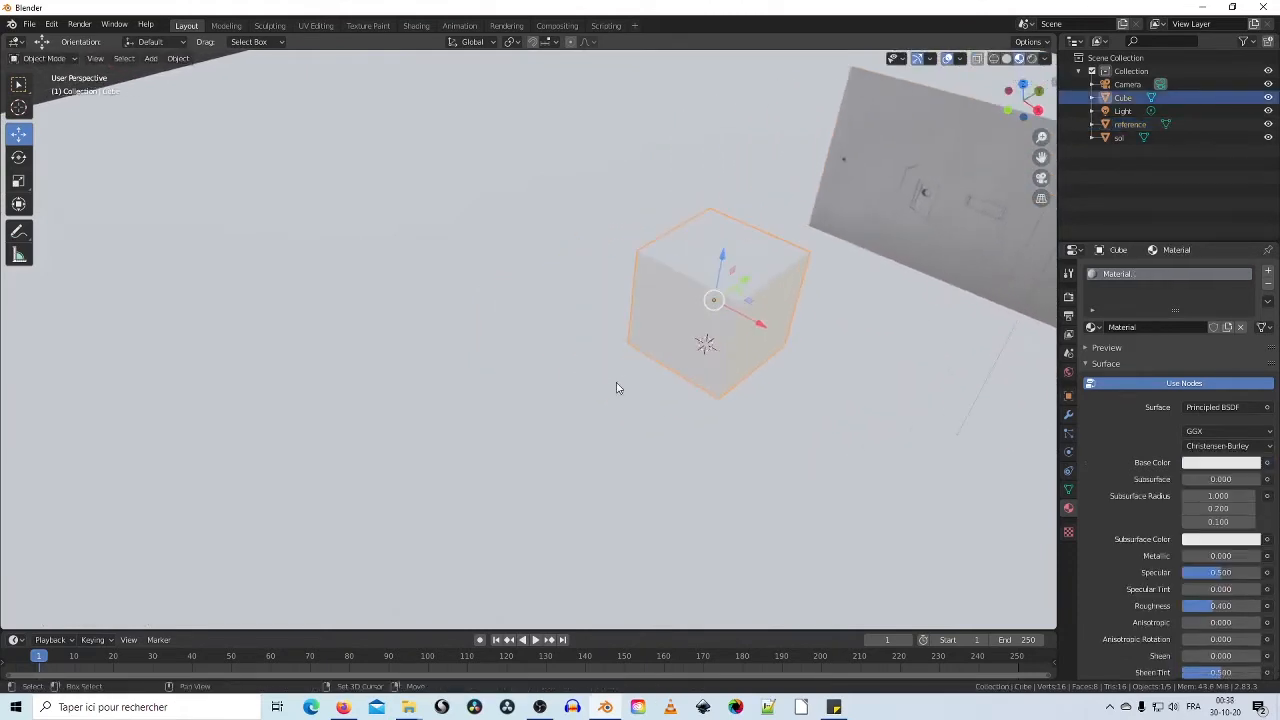
# Step: Switch to Solid shading and move the cube down and to the left
pyautogui.click(1008, 59)
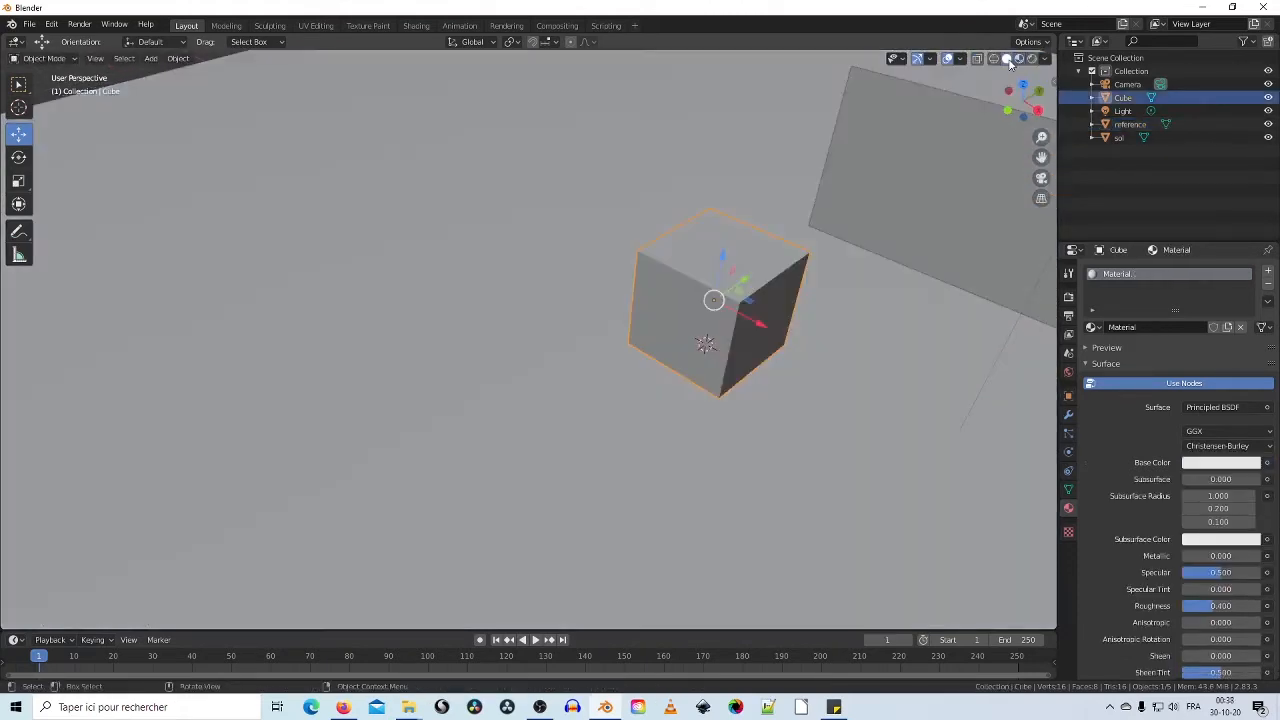
pyautogui.keyDown('shift'); pyautogui.moveTo(774, 305); pyautogui.dragTo(567, 368, button='middle'); pyautogui.keyUp('shift')
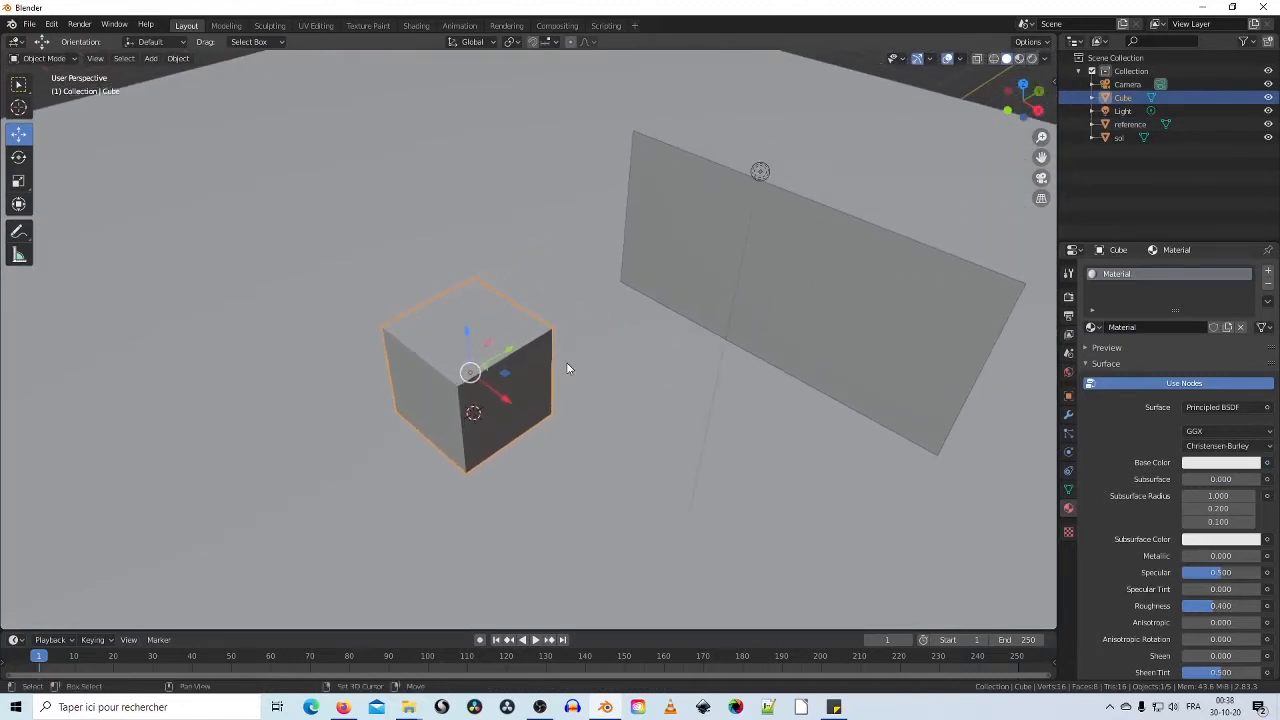
pyautogui.moveTo(504, 361); pyautogui.dragTo(388, 423)
pyautogui.keyDown('shift'); pyautogui.moveTo(388, 424); pyautogui.dragTo(587, 389, button='middle'); pyautogui.keyUp('shift')
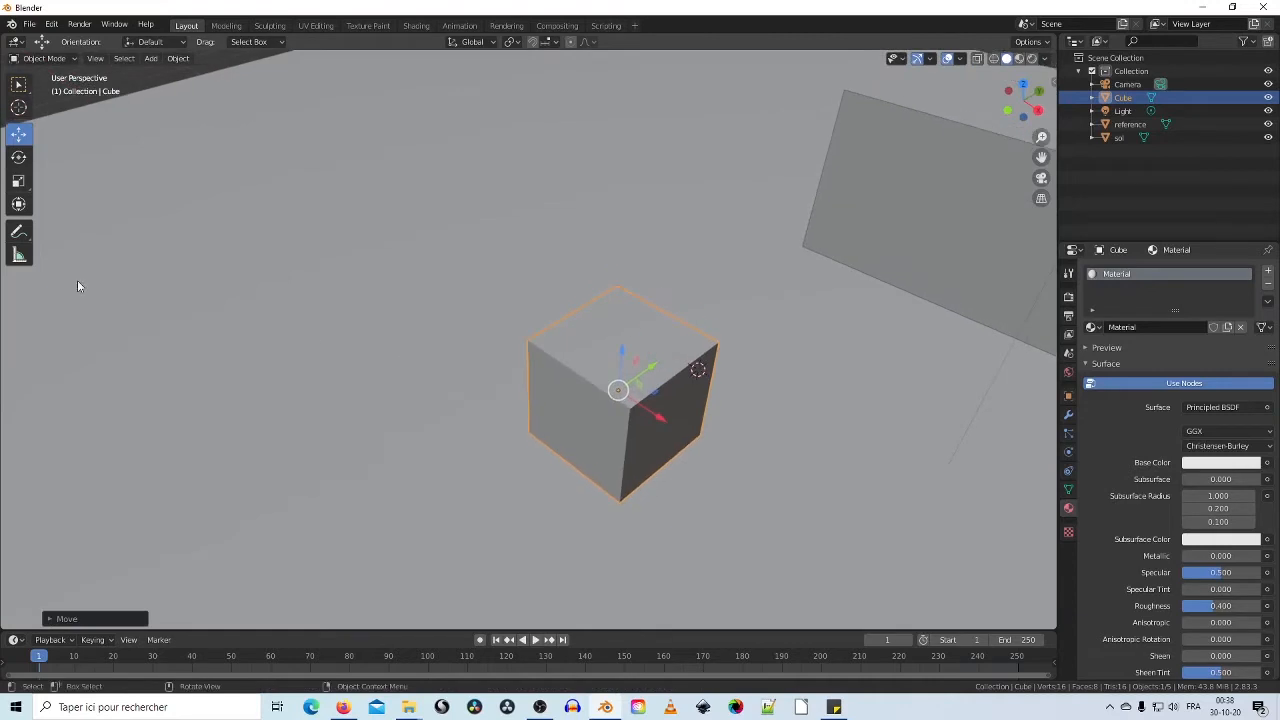
# Step: Scale the cube to 0.066 thickness and about 2.1 along X, then lower it on Z
pyautogui.click(18, 180)
pyautogui.moveTo(543, 284); pyautogui.dragTo(745, 346, button='middle')
pyautogui.moveTo(528, 384); pyautogui.dragTo(478, 383)
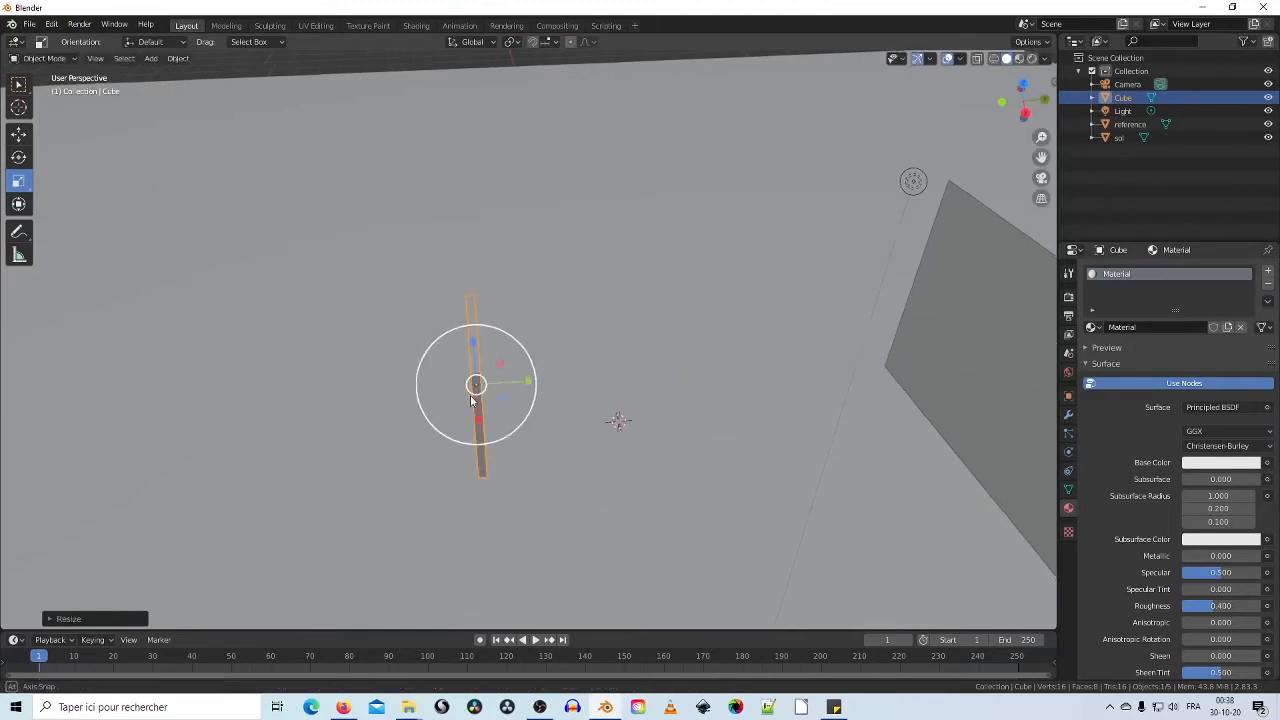
pyautogui.moveTo(478, 383); pyautogui.dragTo(594, 372, button='middle')
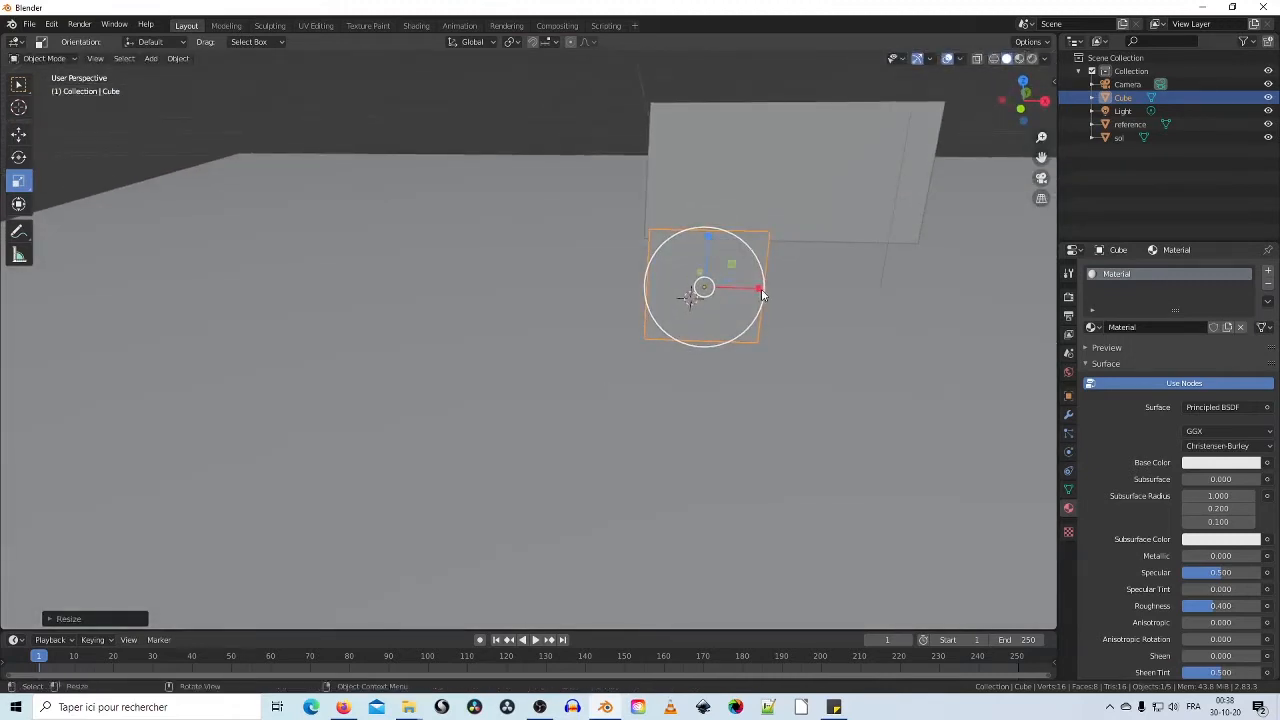
pyautogui.moveTo(762, 291); pyautogui.dragTo(830, 288)
pyautogui.moveTo(830, 288); pyautogui.dragTo(695, 262, button='middle')
pyautogui.click(19, 134)
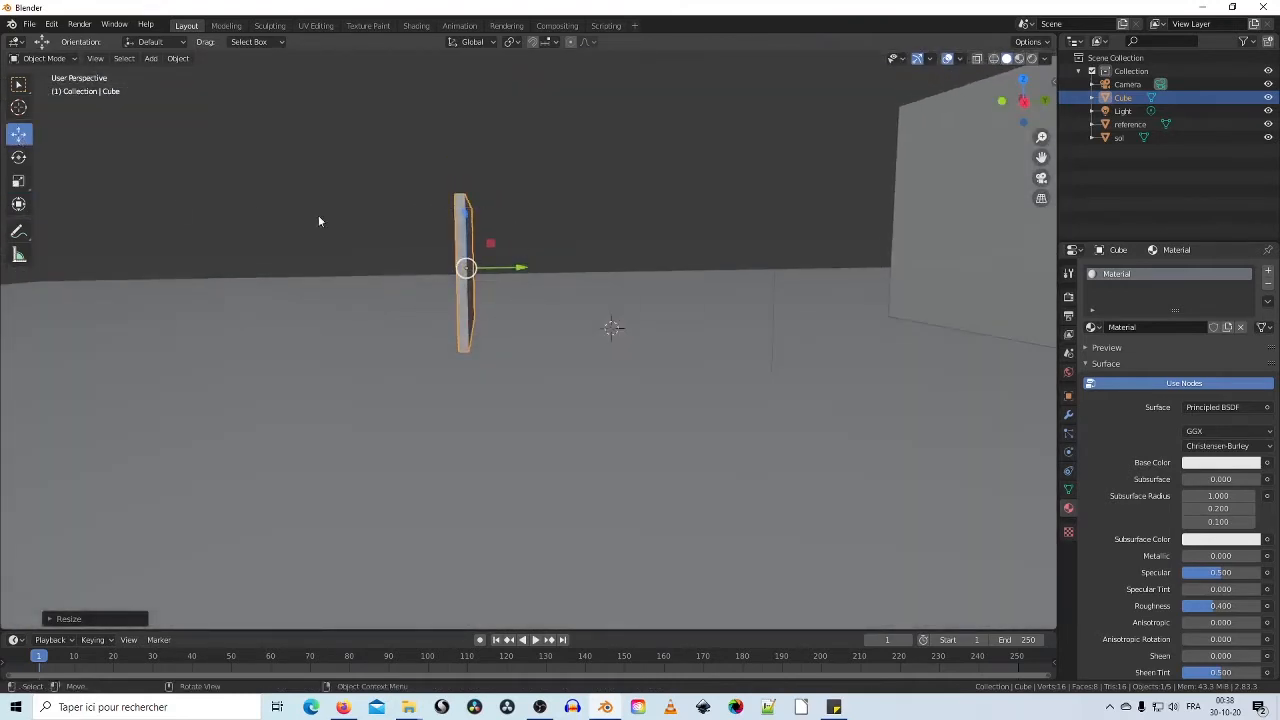
pyautogui.moveTo(466, 212); pyautogui.dragTo(470, 225)
pyautogui.moveTo(470, 225); pyautogui.dragTo(481, 323, button='middle')
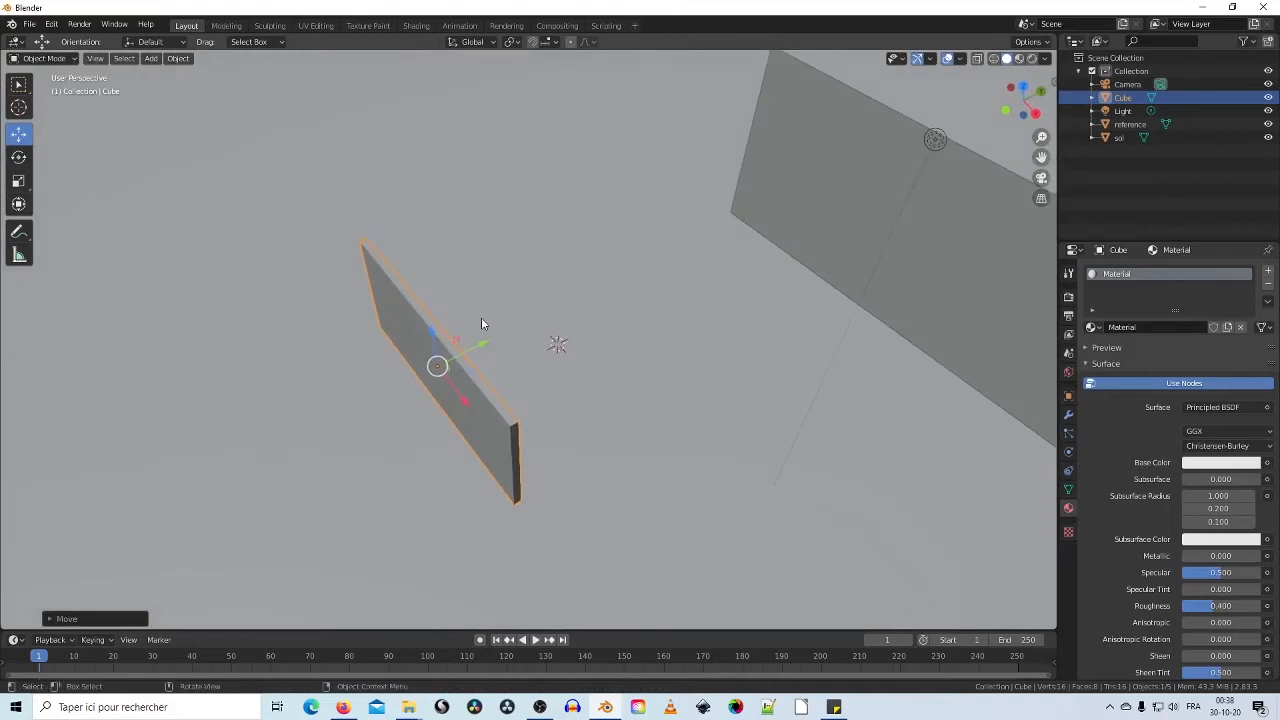
# Step: Duplicate the wall slab and slide the copy Cube.001 out to stand parallel beside it
pyautogui.rightClick(444, 370)
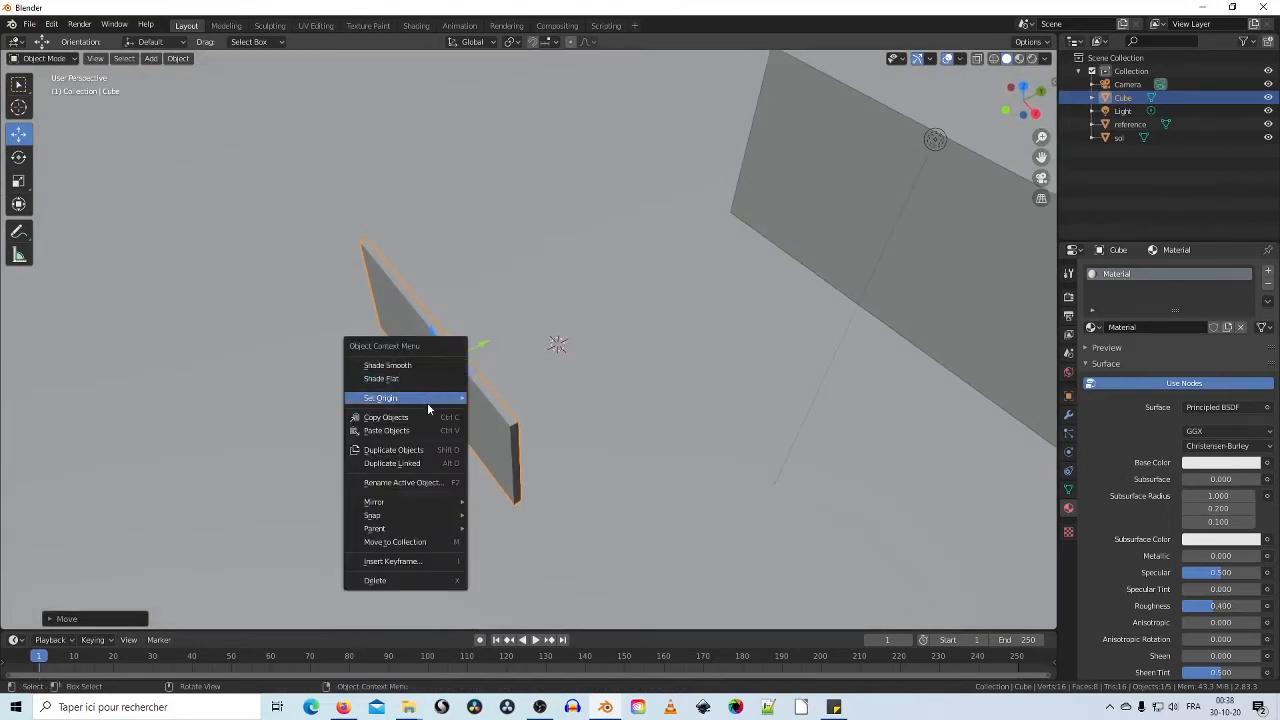
pyautogui.click(393, 450)
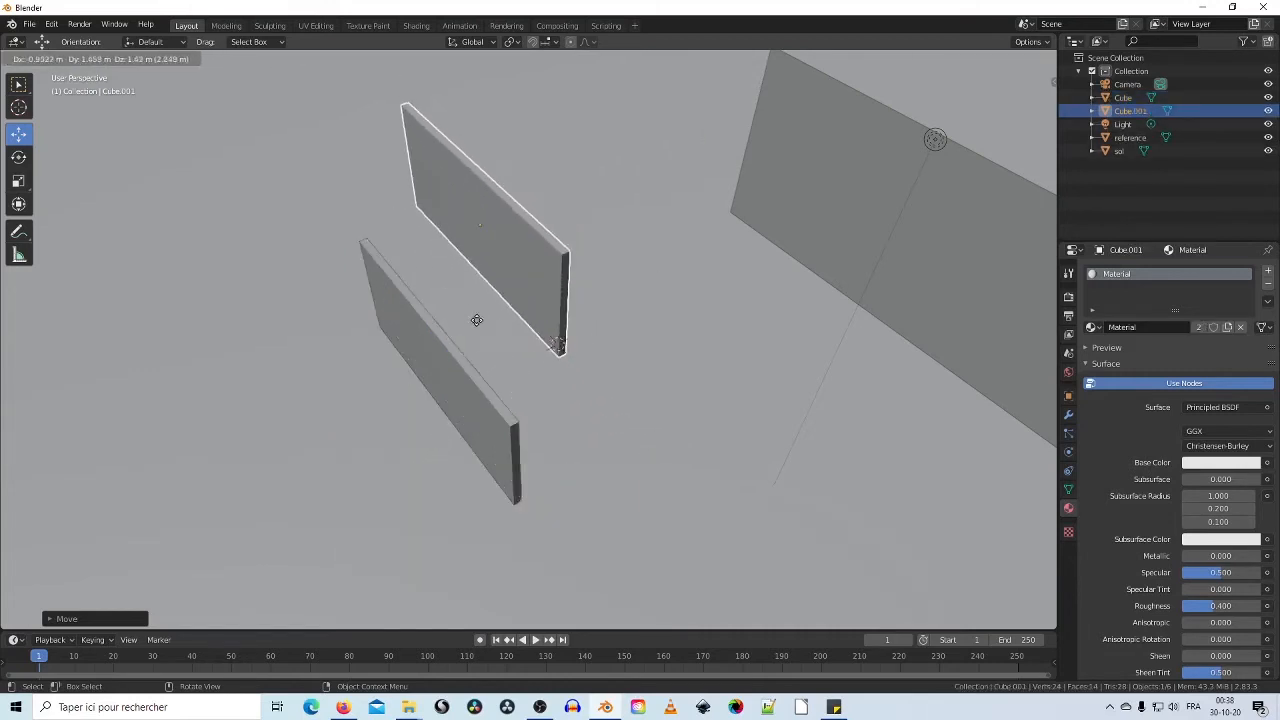
pyautogui.press('Escape')
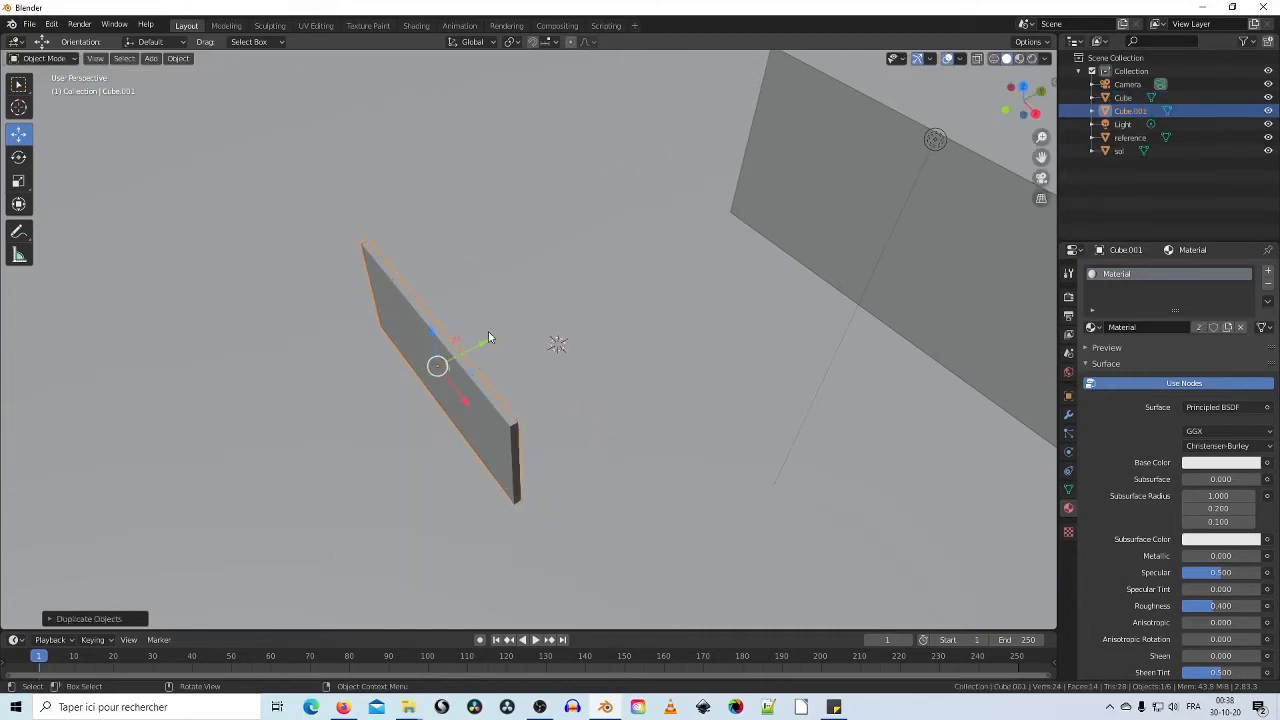
pyautogui.moveTo(483, 346); pyautogui.dragTo(666, 268)
pyautogui.moveTo(603, 361)
pyautogui.mouseDown(button='middle')
pyautogui.moveTo(542, 324)
pyautogui.moveTo(586, 297)
pyautogui.moveTo(537, 368)
pyautogui.moveTo(597, 360)
pyautogui.moveTo(538, 361)
pyautogui.moveTo(641, 401)
pyautogui.moveTo(740, 391)
pyautogui.moveTo(723, 360)
pyautogui.moveTo(611, 334)
pyautogui.moveTo(565, 346)
pyautogui.moveTo(590, 365)
pyautogui.mouseUp(button='middle')
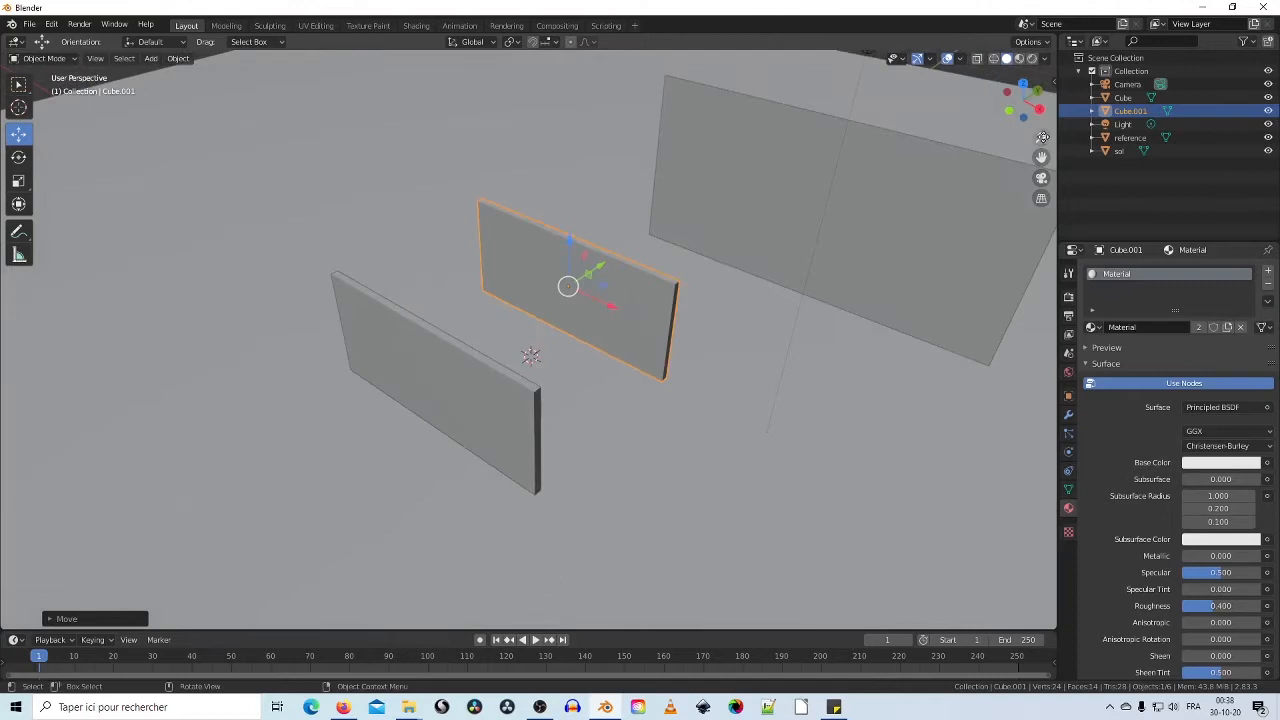
# Step: Rename the walls Cube to mur1 and Cube.001 to mur2 in the Outliner
pyautogui.click(1122, 97)
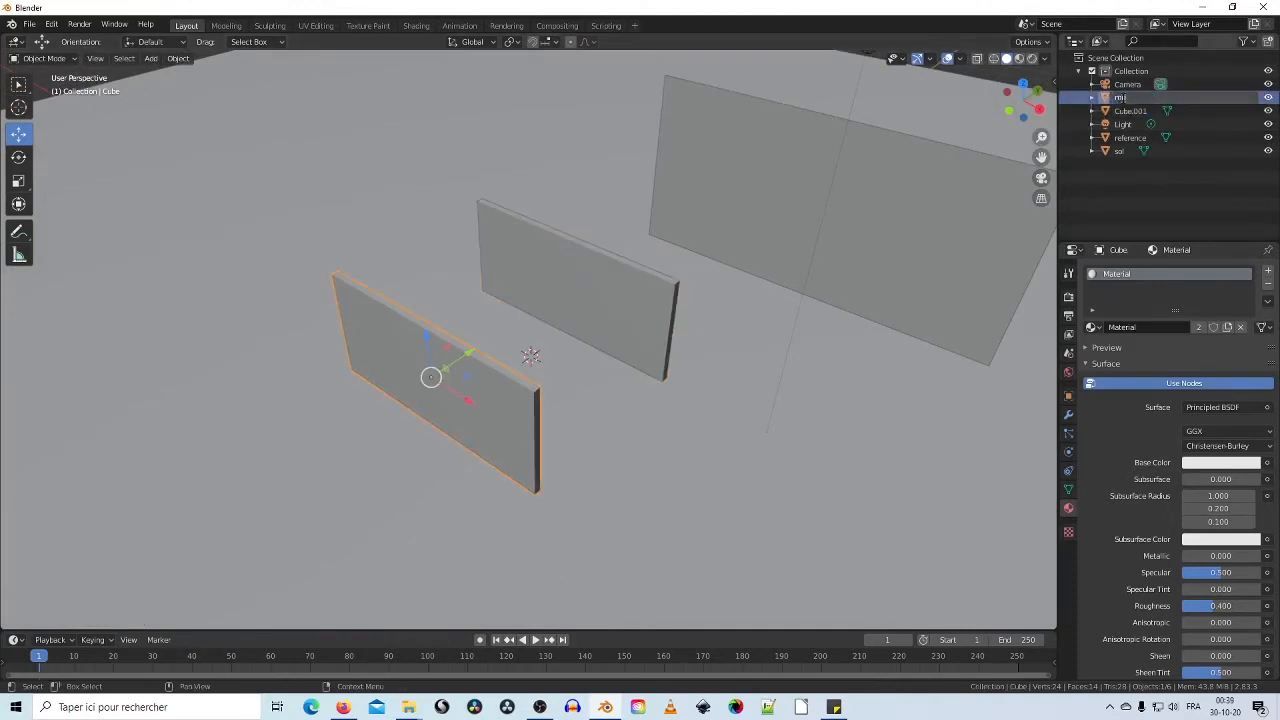
pyautogui.press('Return')
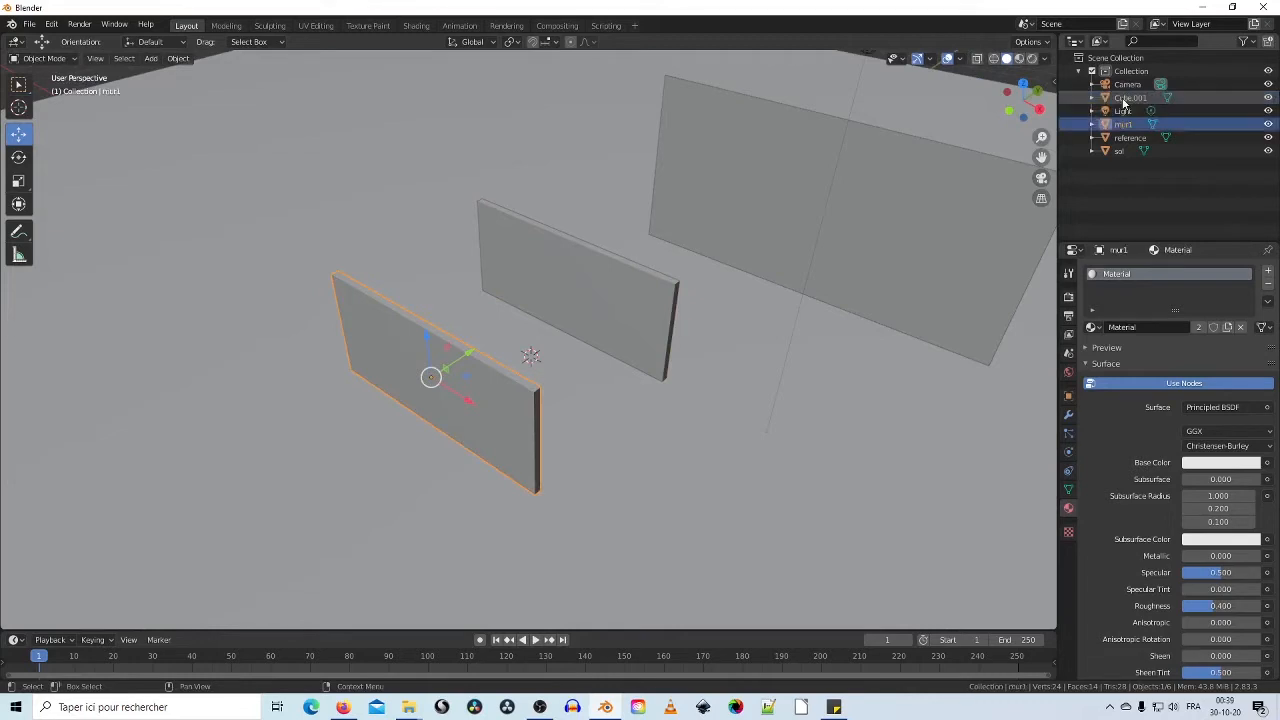
pyautogui.doubleClick(1126, 97)
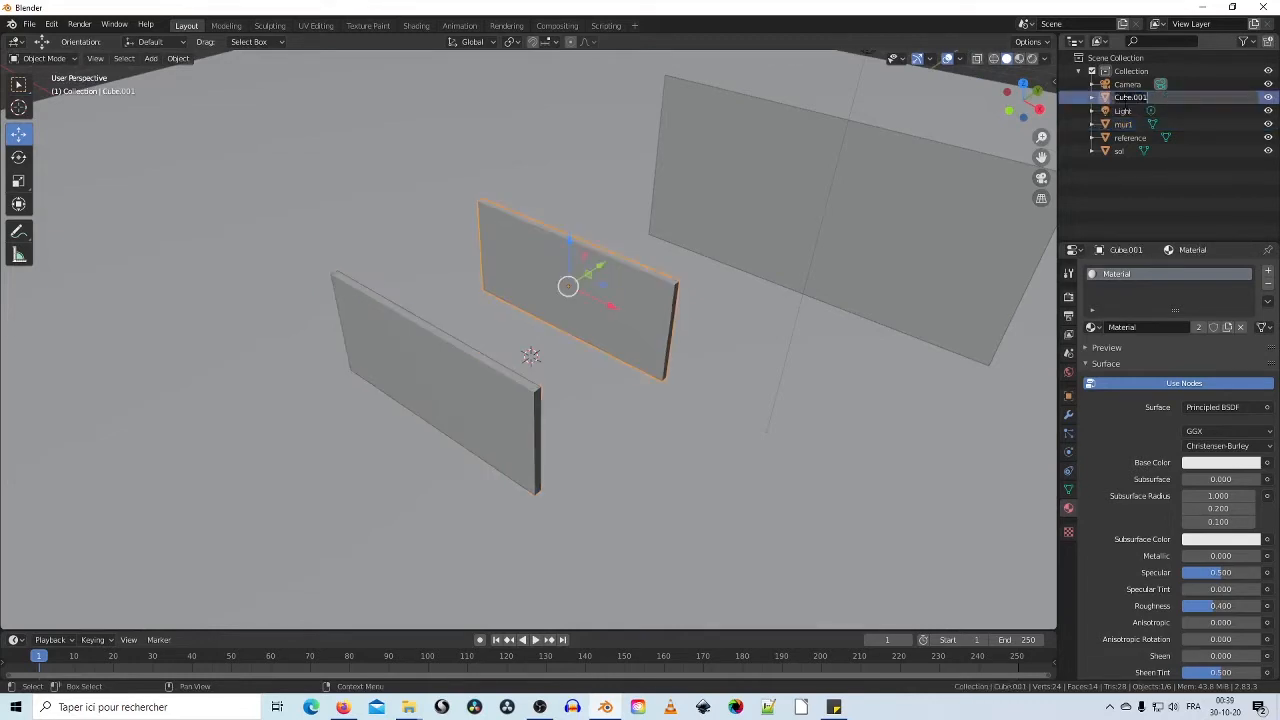
pyautogui.write('mur2')
pyautogui.press('Return')
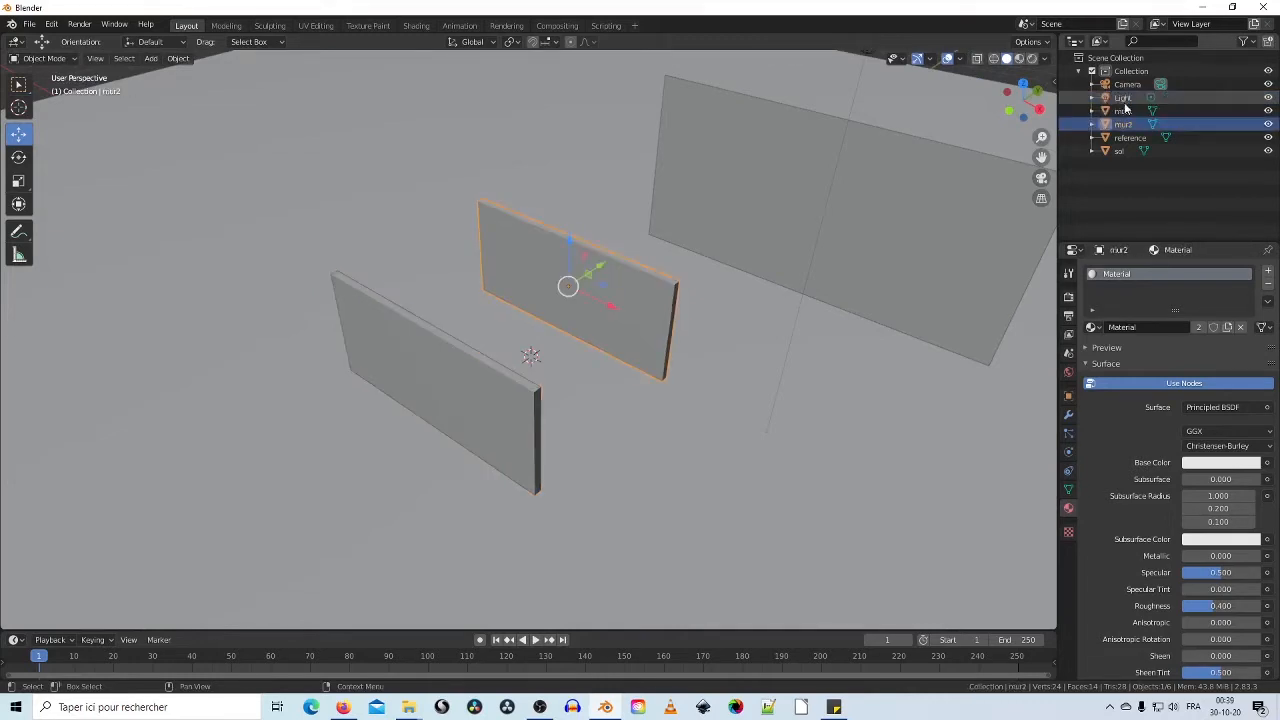
# Step: Select mur2, then Shift-add mur1 so both walls are selected
pyautogui.click(458, 355)
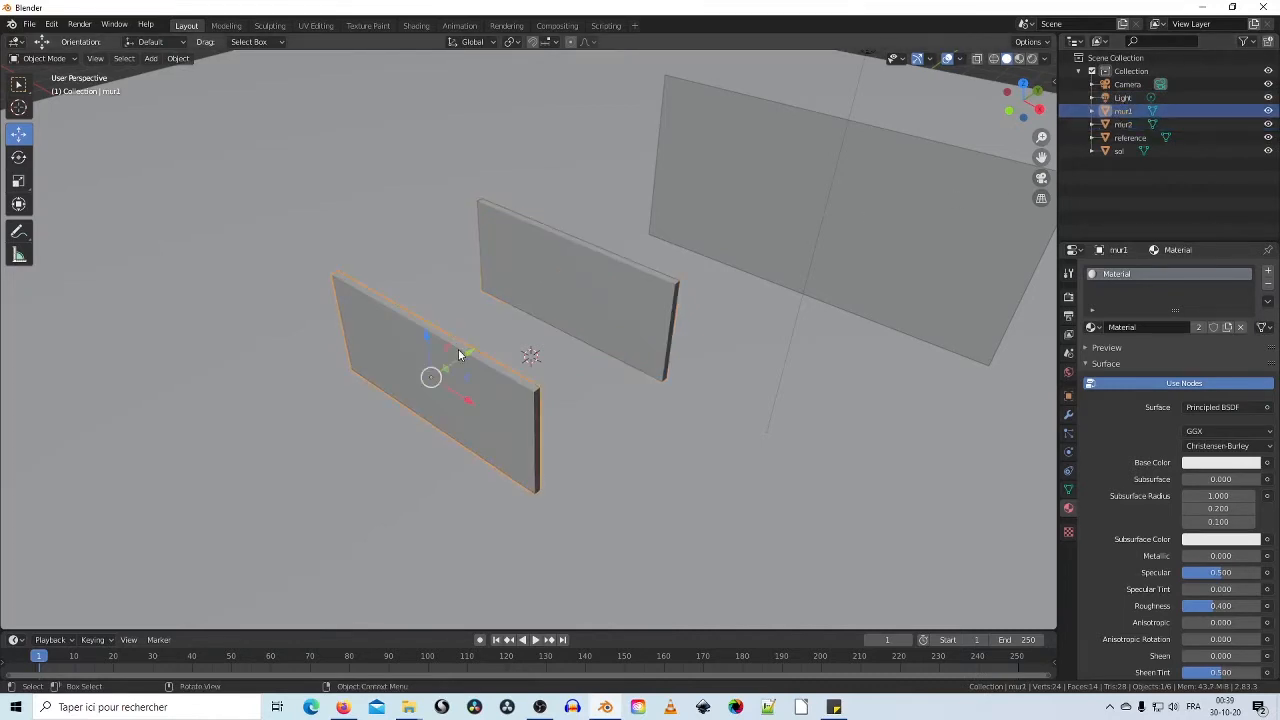
pyautogui.click(563, 270)
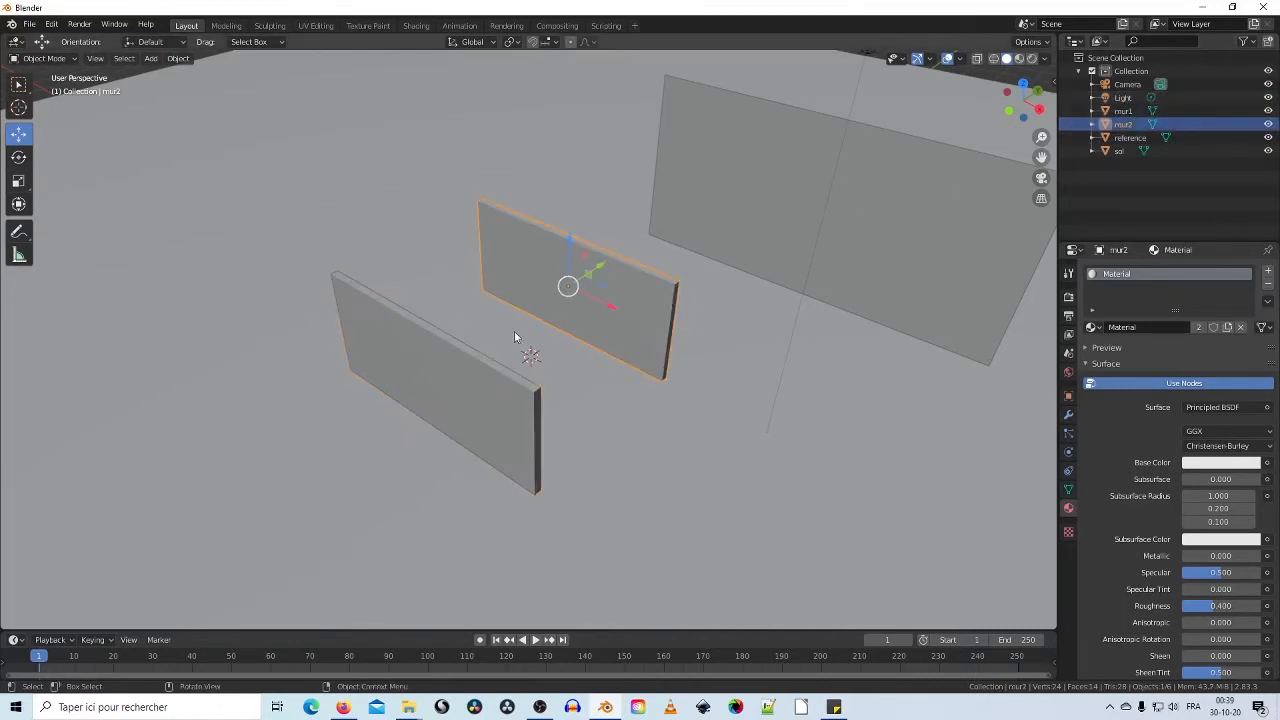
pyautogui.keyDown('shift'); pyautogui.click(458, 386); pyautogui.keyUp('shift')
# Step: Duplicate mur1 and mur2 and rotate the copies -90° around Z as side walls
pyautogui.moveTo(397, 405); pyautogui.dragTo(455, 440, button='middle')
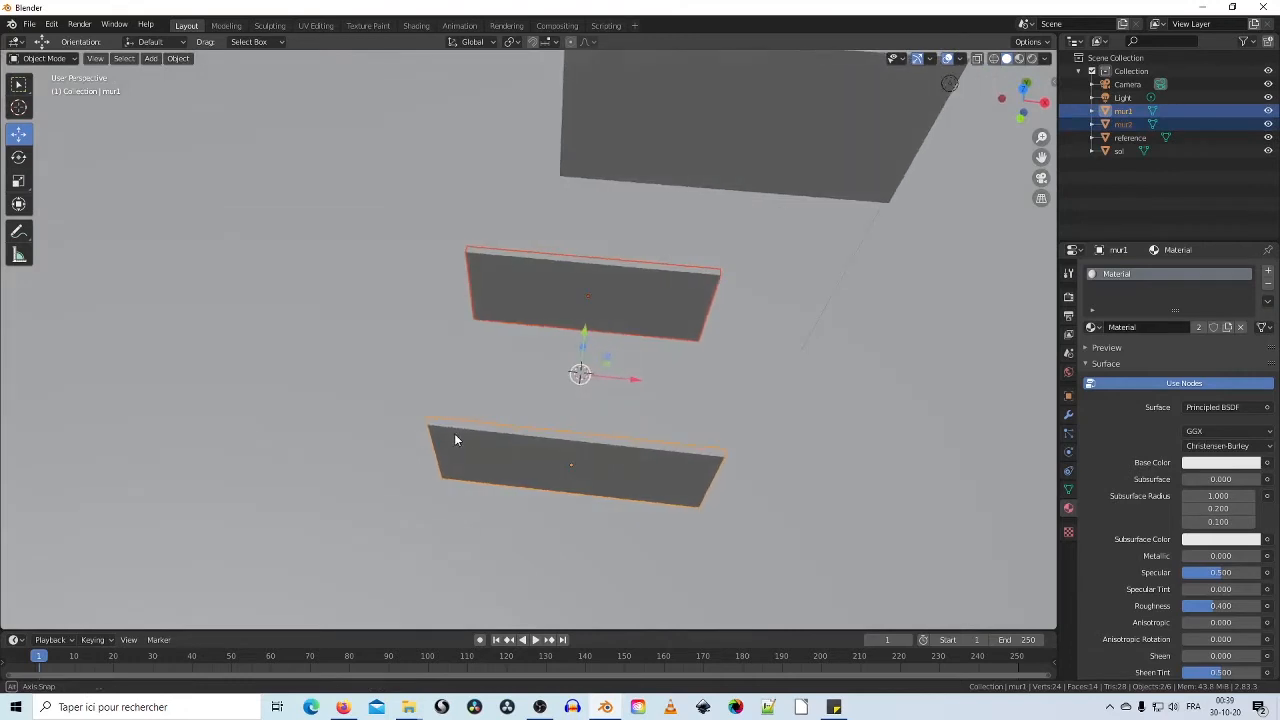
pyautogui.click(18, 159)
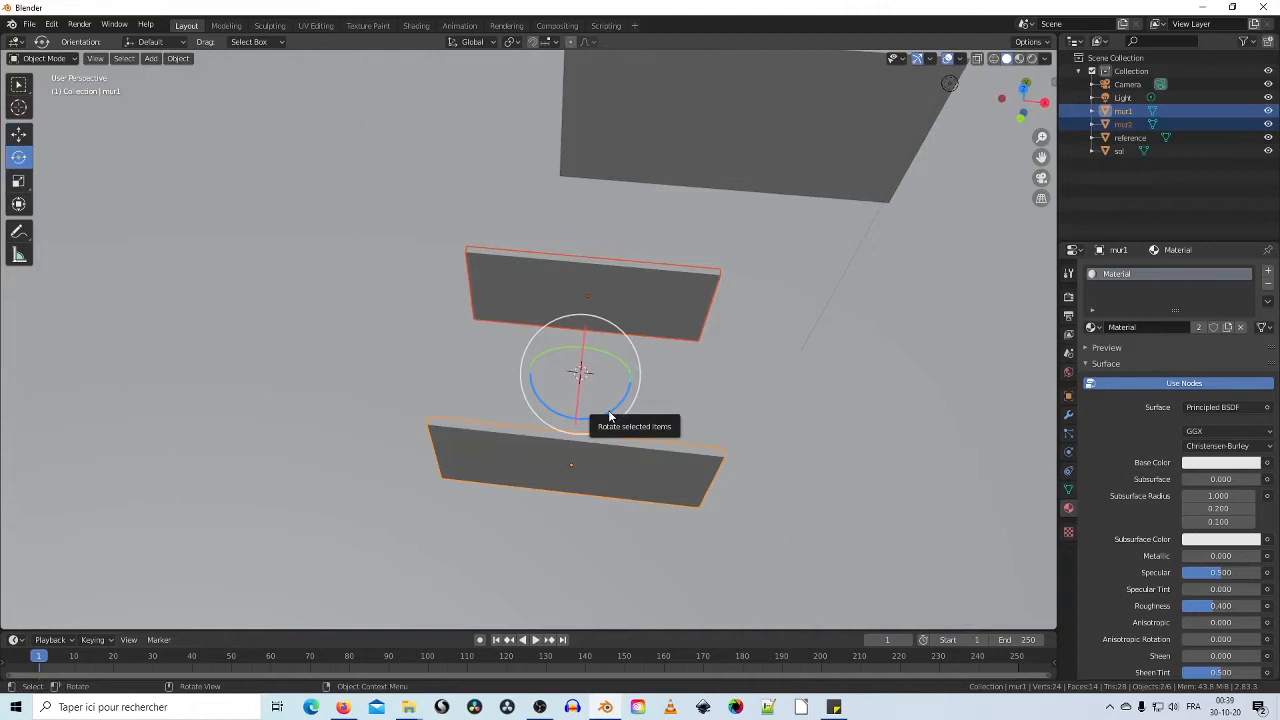
pyautogui.moveTo(628, 404); pyautogui.dragTo(632, 405, button='middle')
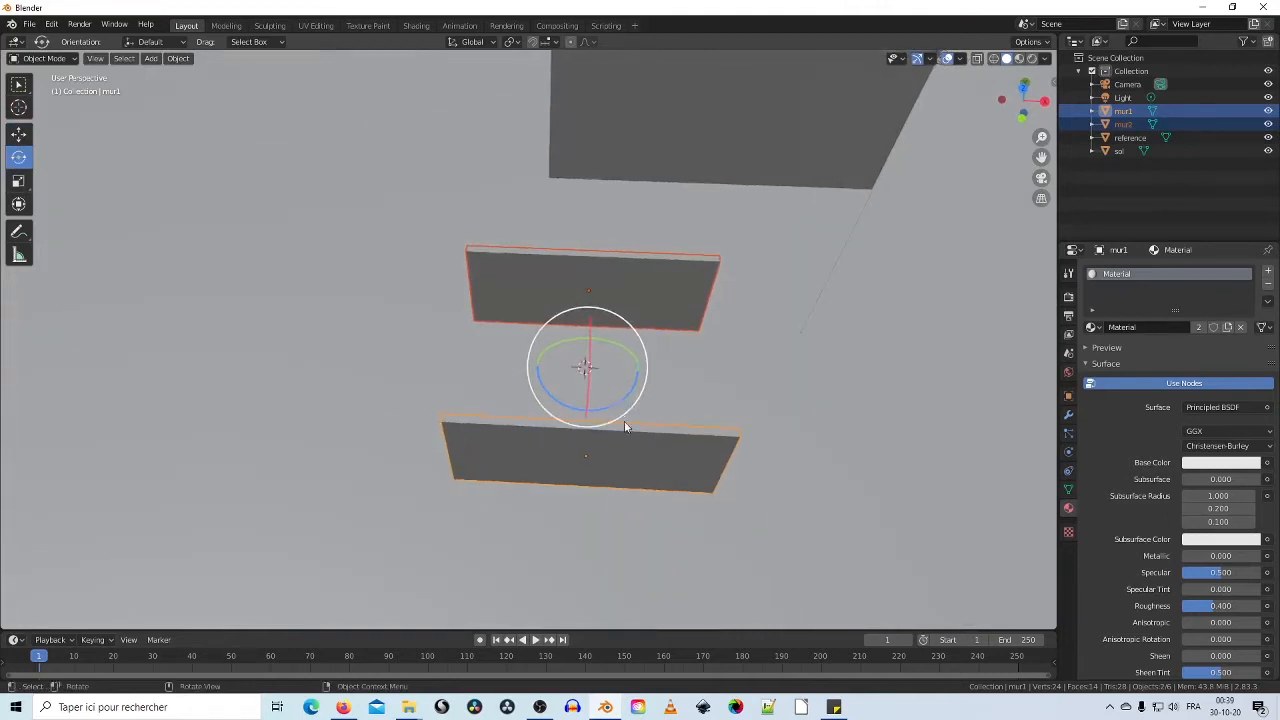
pyautogui.rightClick(630, 435)
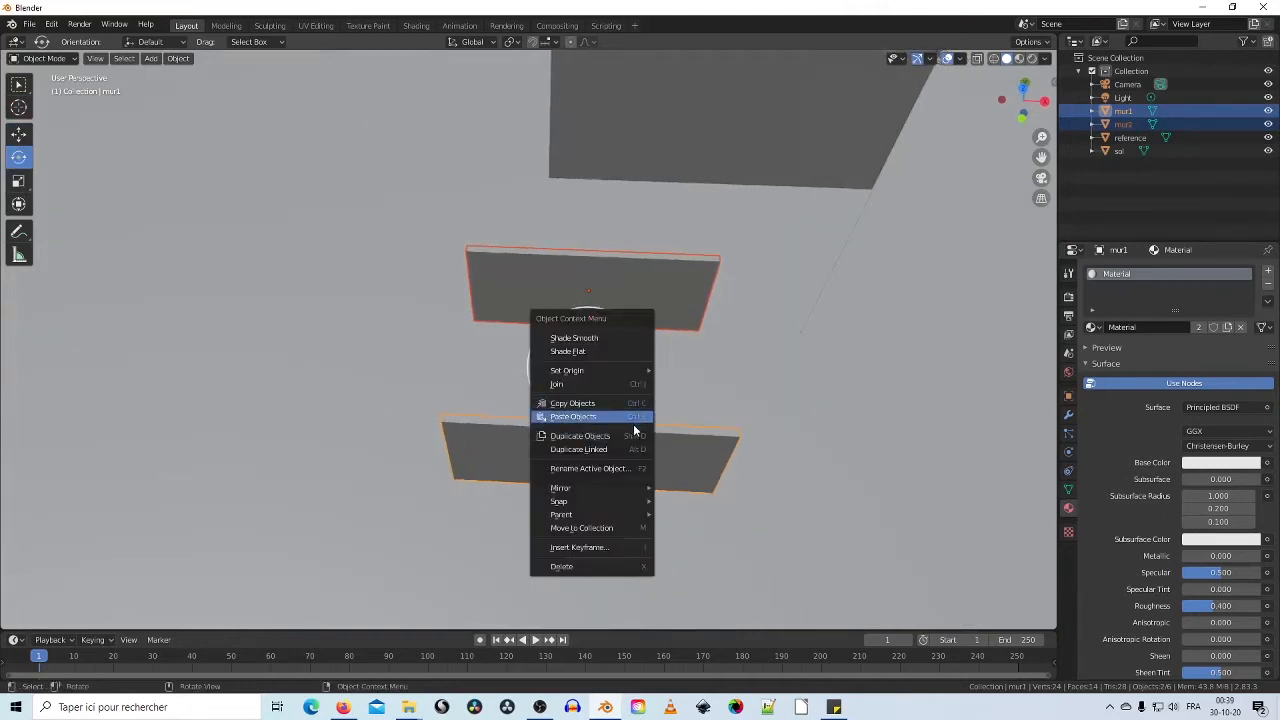
pyautogui.click(633, 435)
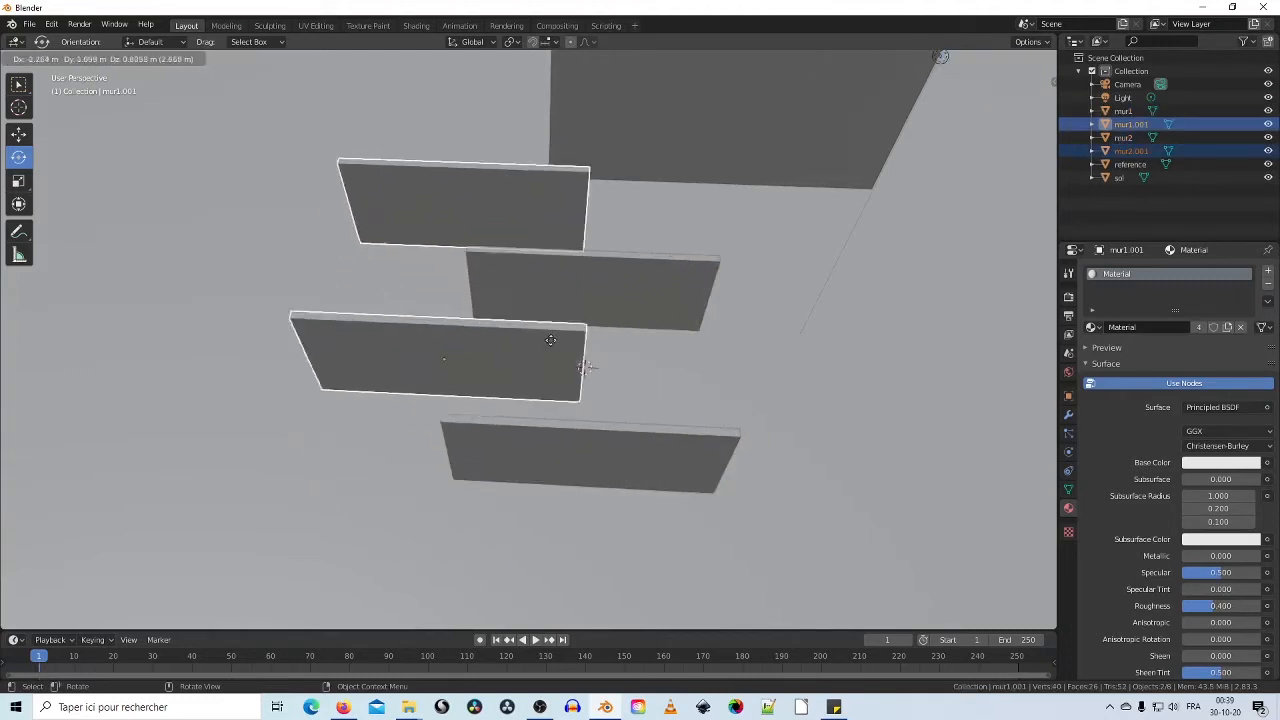
pyautogui.click(663, 395)
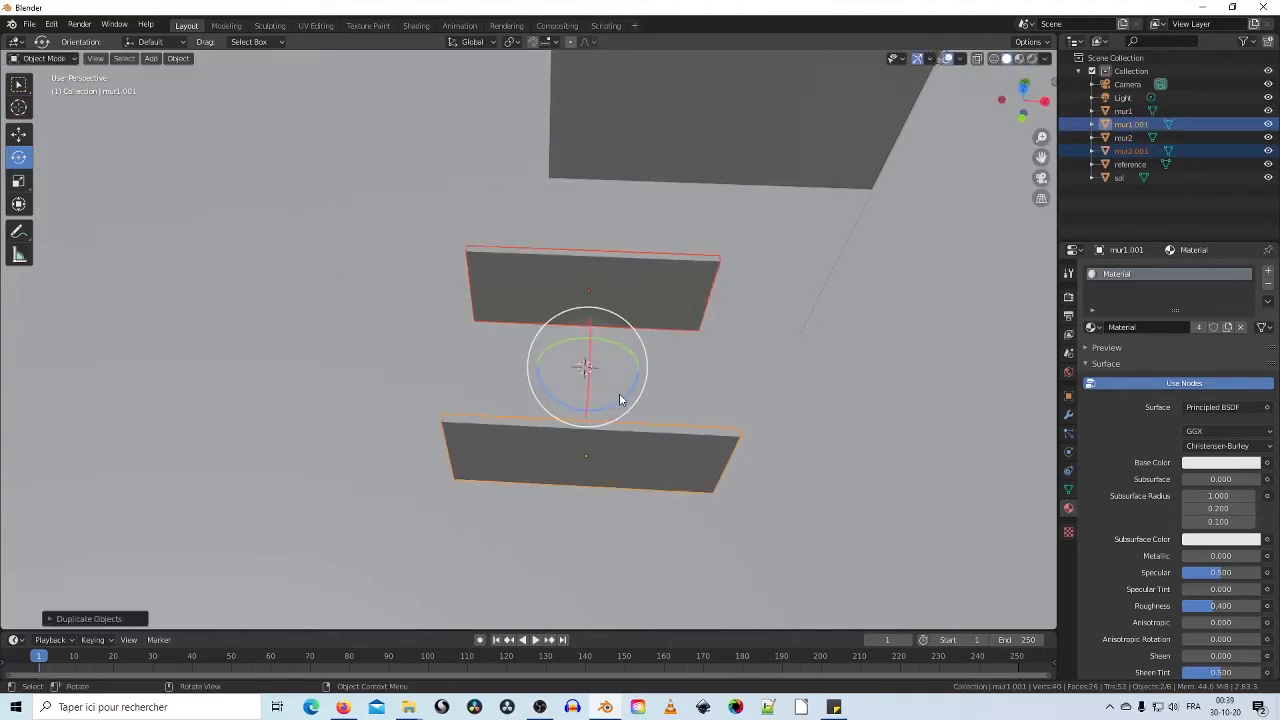
pyautogui.moveTo(621, 403); pyautogui.dragTo(530, 410)
pyautogui.moveTo(602, 431); pyautogui.dragTo(597, 459, button='middle')
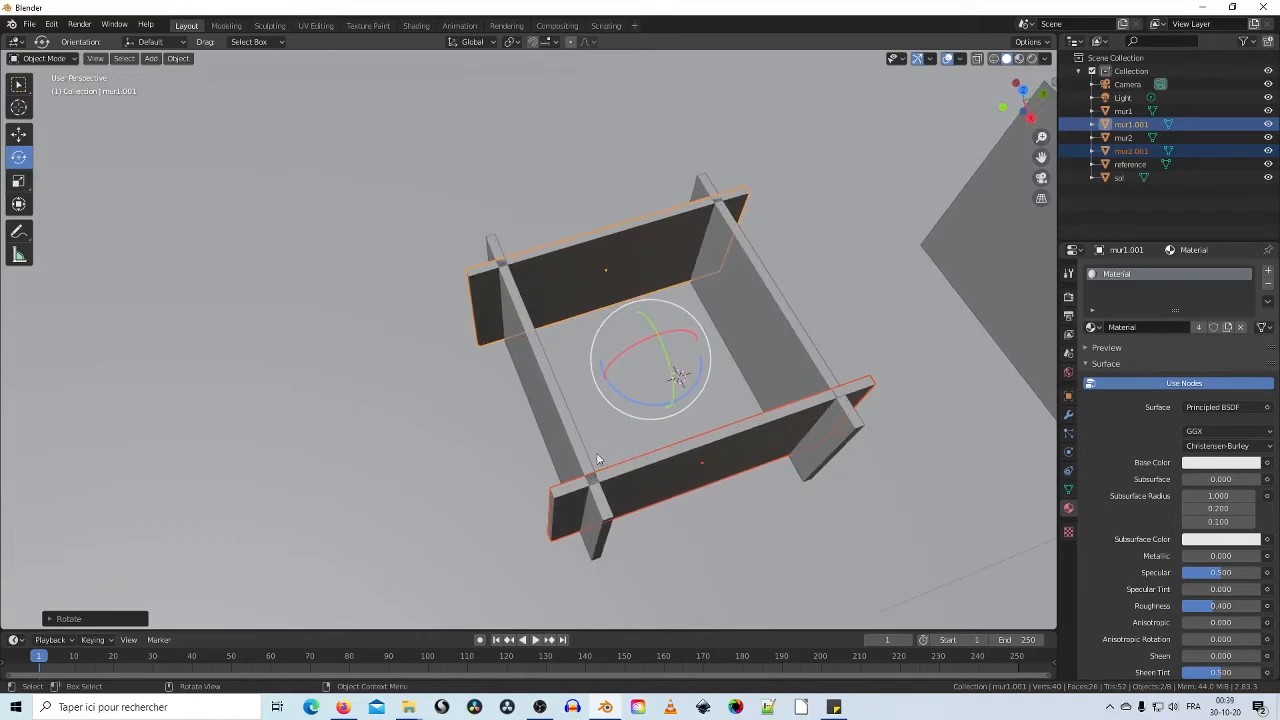
pyautogui.click(588, 262)
pyautogui.moveTo(586, 331); pyautogui.dragTo(546, 390, button='middle')
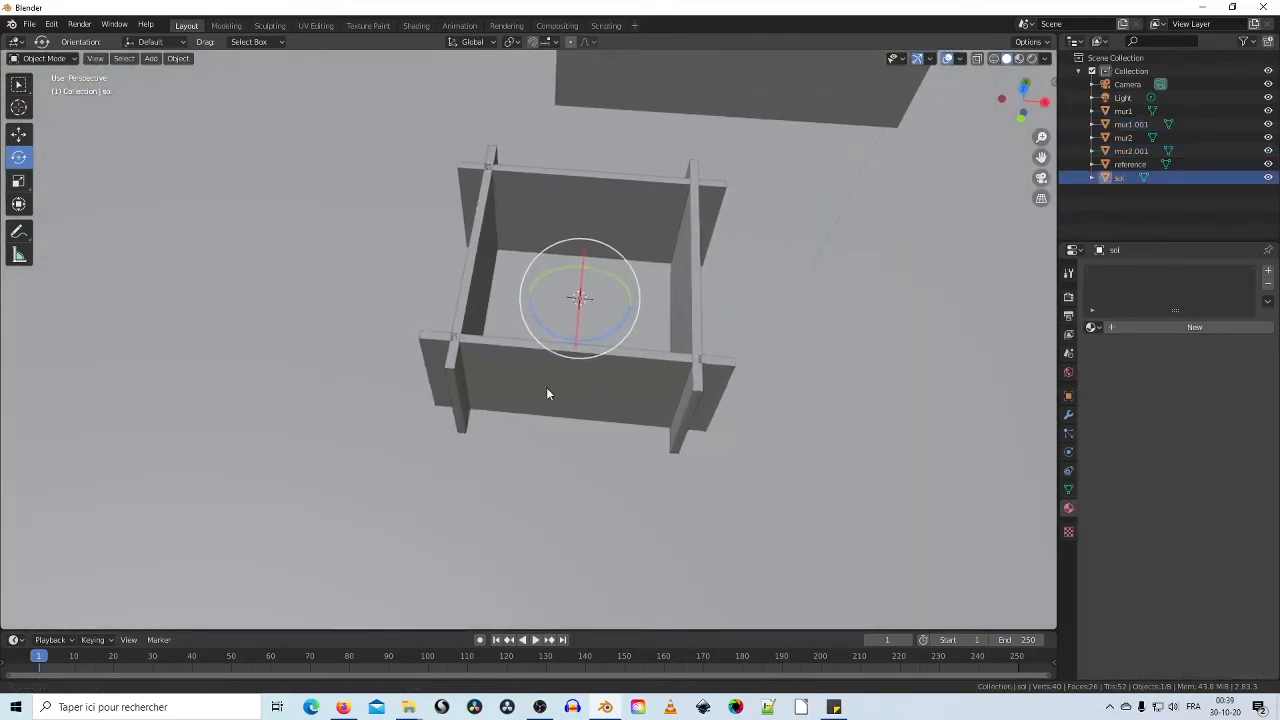
# Step: Slide side walls mur1.001 and mur2.001 along X toward the box
pyautogui.click(20, 134)
pyautogui.click(474, 264)
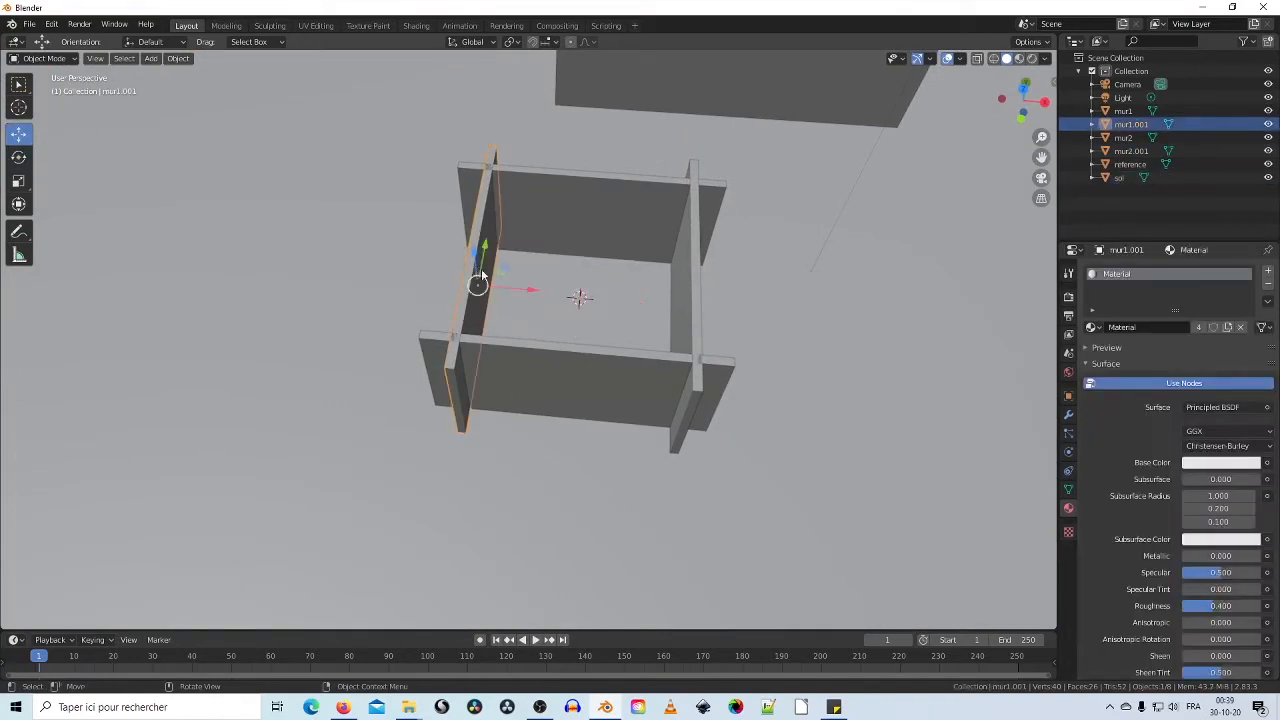
pyautogui.moveTo(533, 291); pyautogui.dragTo(493, 289)
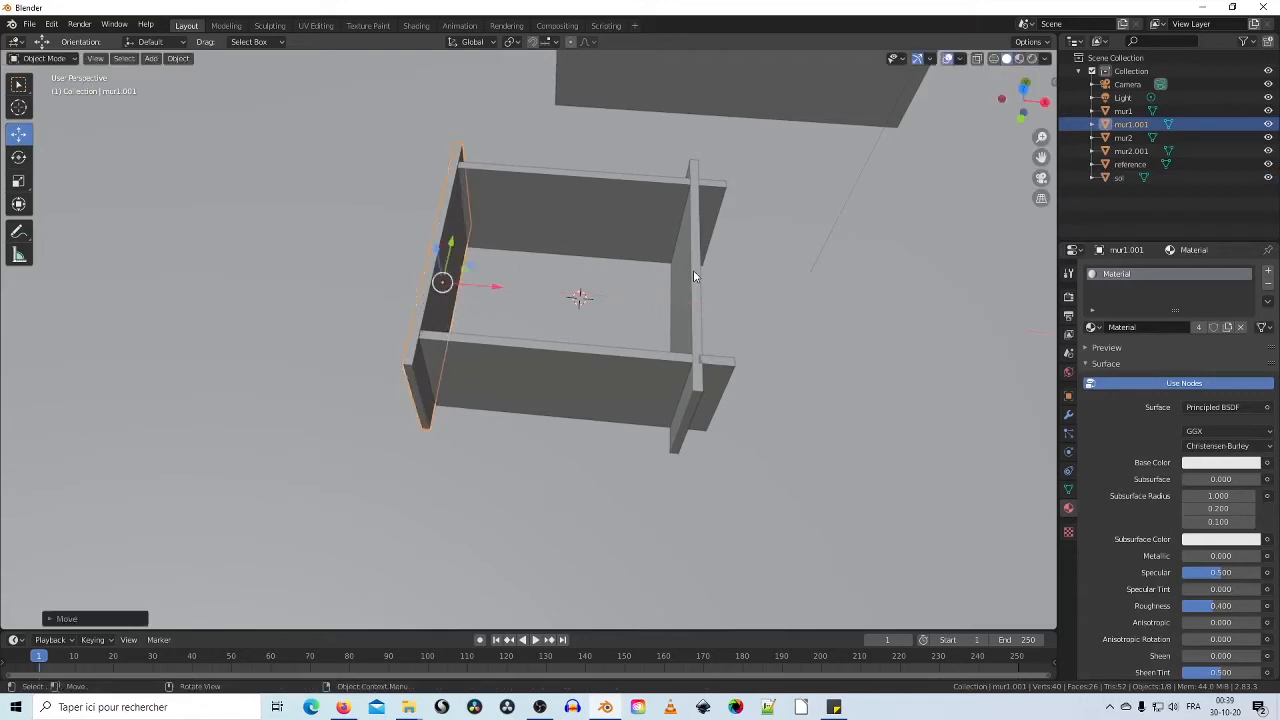
pyautogui.click(692, 270)
pyautogui.moveTo(741, 306); pyautogui.dragTo(779, 314)
# Step: Slide mur1 and mur2 along Y until all four corners meet
pyautogui.moveTo(770, 318); pyautogui.dragTo(394, 323, button='middle')
pyautogui.click(418, 325)
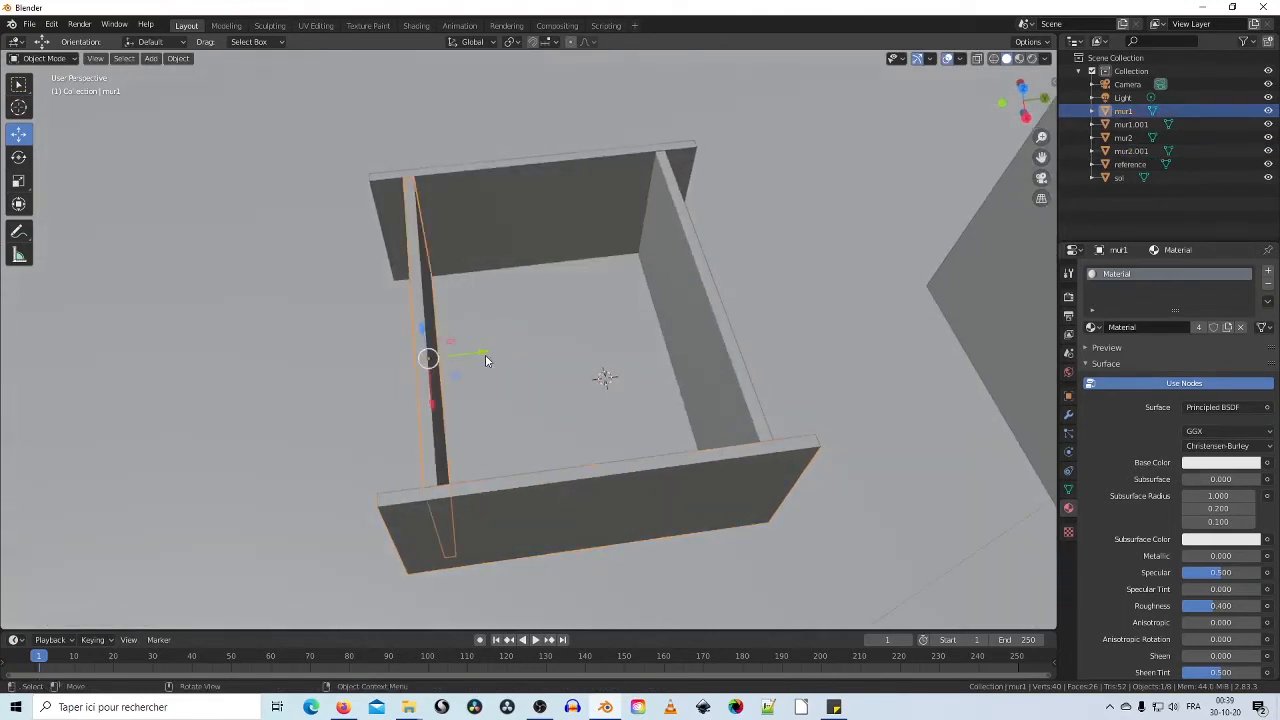
pyautogui.moveTo(486, 352); pyautogui.dragTo(443, 360)
pyautogui.click(692, 310)
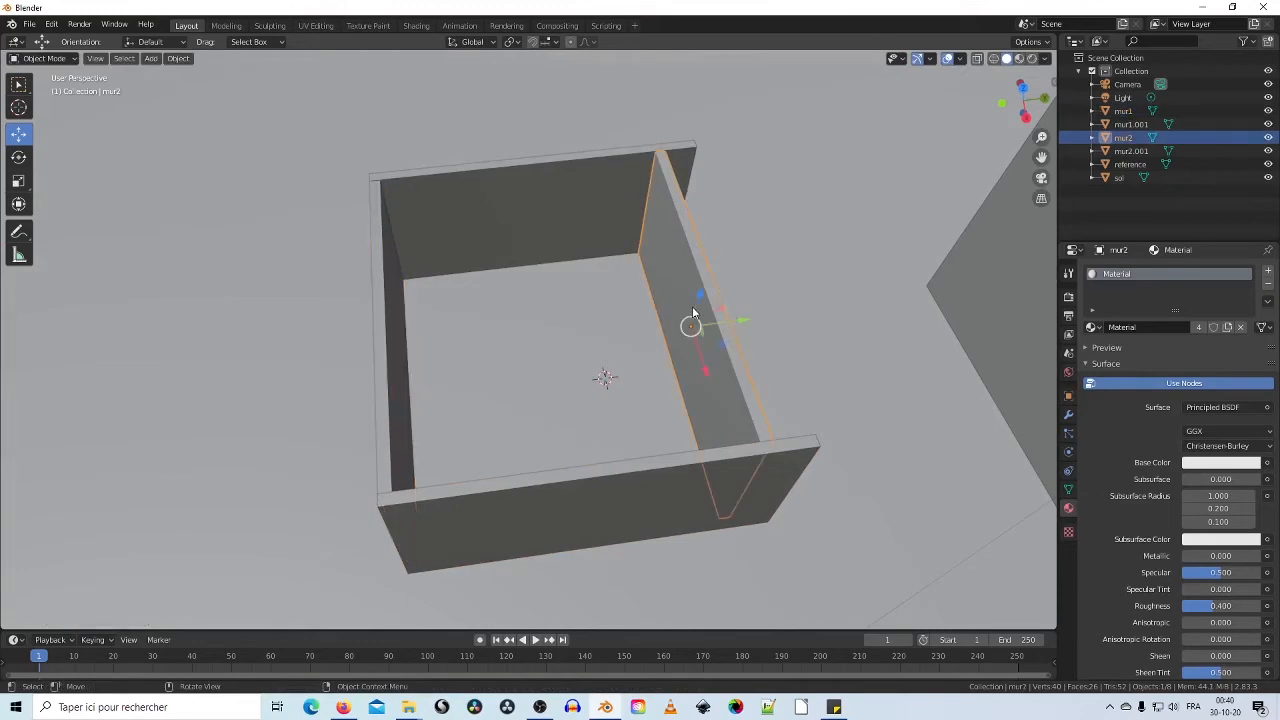
pyautogui.moveTo(743, 321); pyautogui.dragTo(780, 318)
pyautogui.moveTo(497, 354); pyautogui.dragTo(720, 290, button='middle')
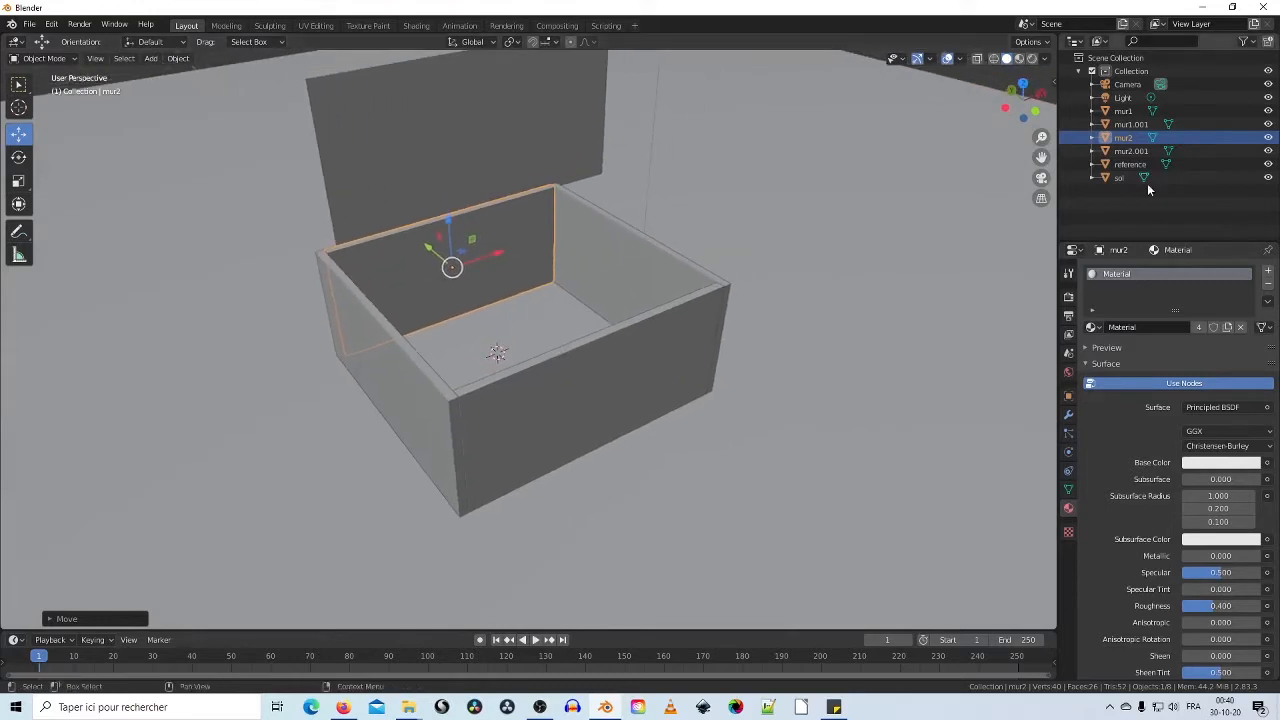
# Step: Rename mur1.001 to mur3 and mur2.001 to mur4 in the Outliner, then select mur3
pyautogui.click(1145, 126)
pyautogui.doubleClick(1147, 125)
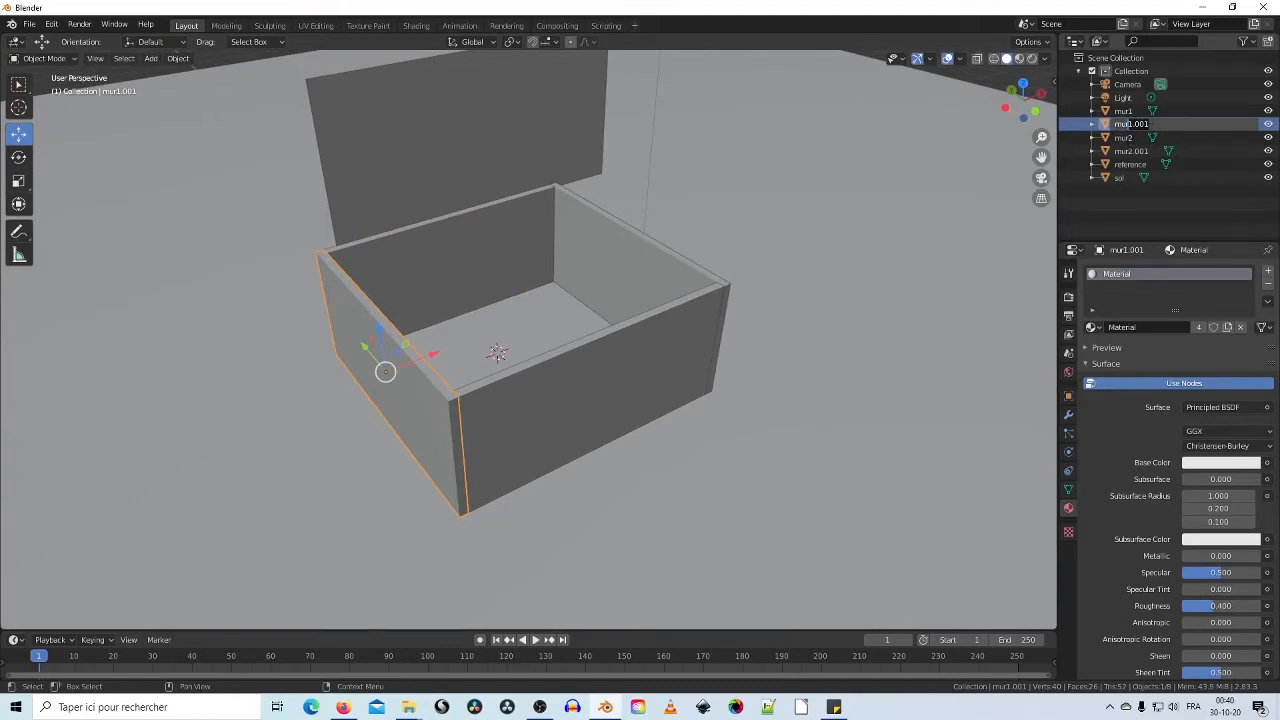
pyautogui.press('Return')
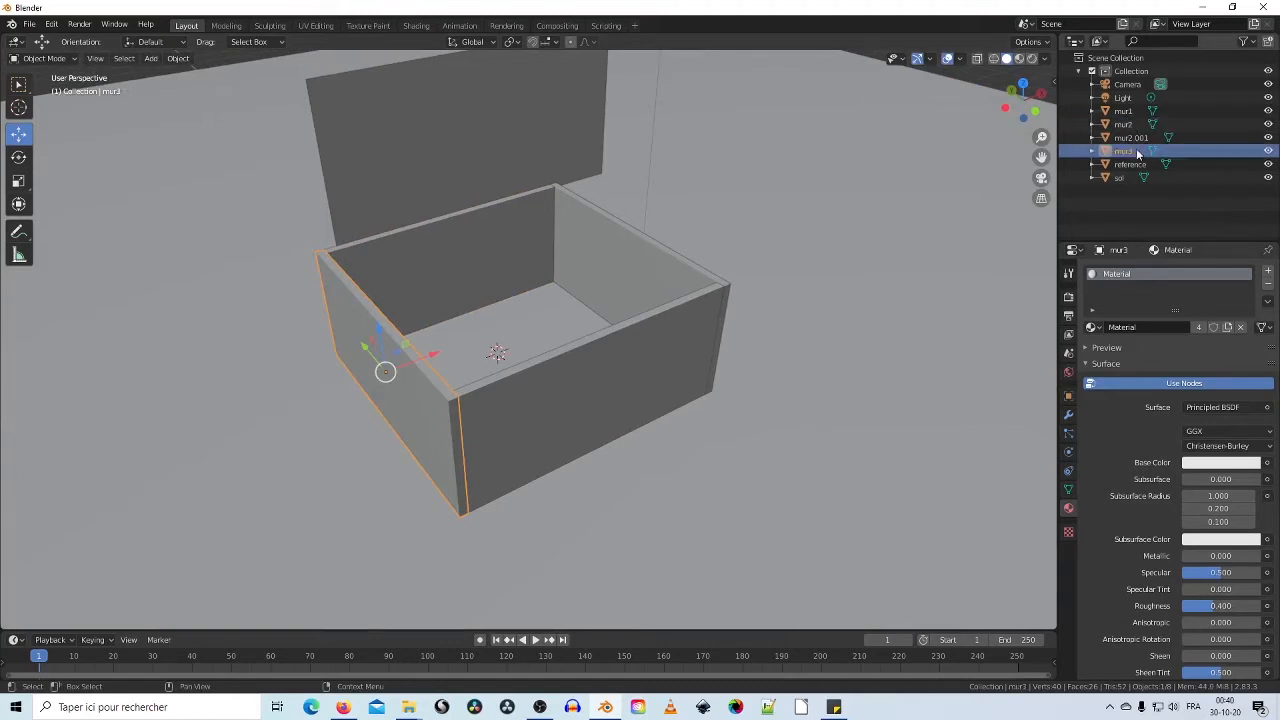
pyautogui.doubleClick(1140, 137)
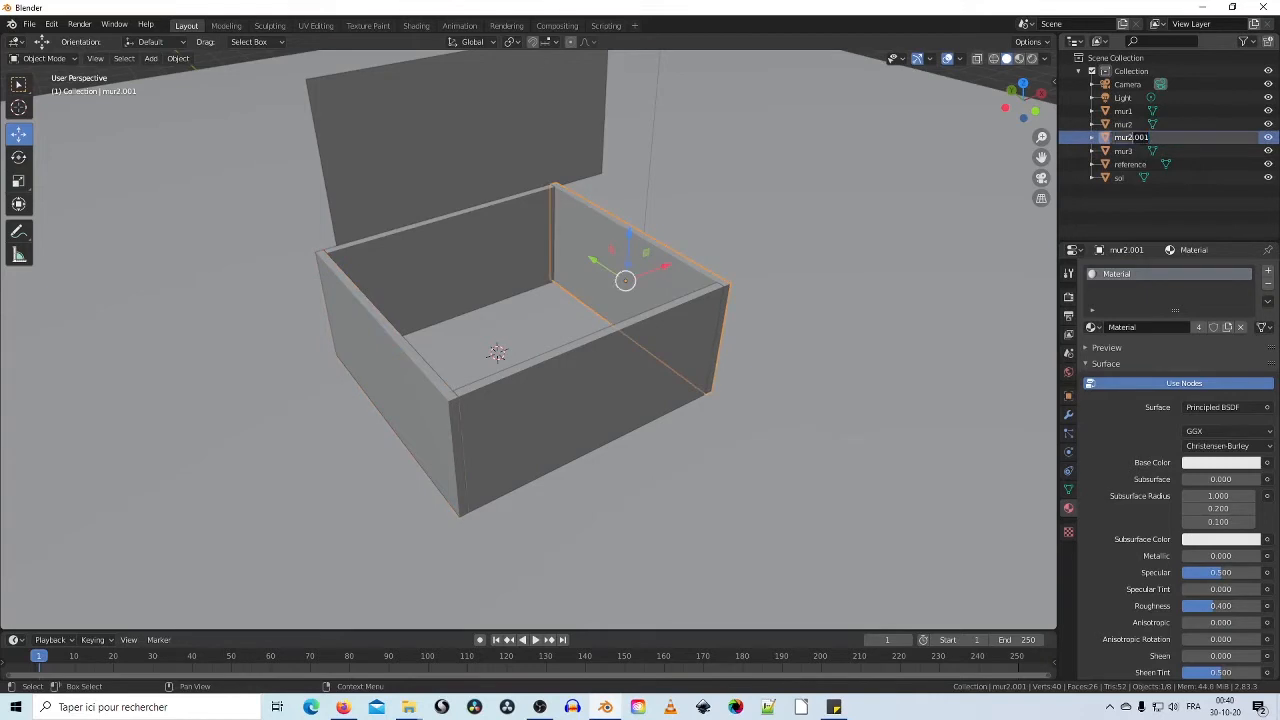
pyautogui.press('Return')
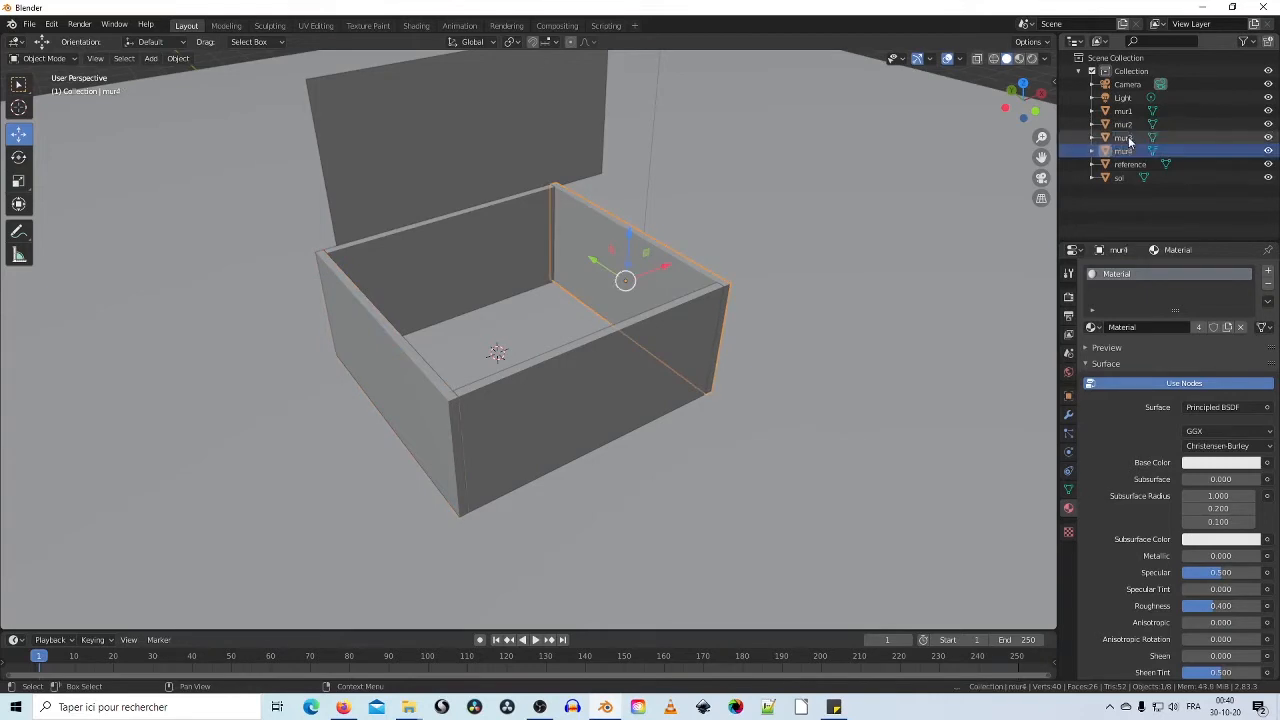
pyautogui.moveTo(773, 165); pyautogui.dragTo(634, 216, button='middle')
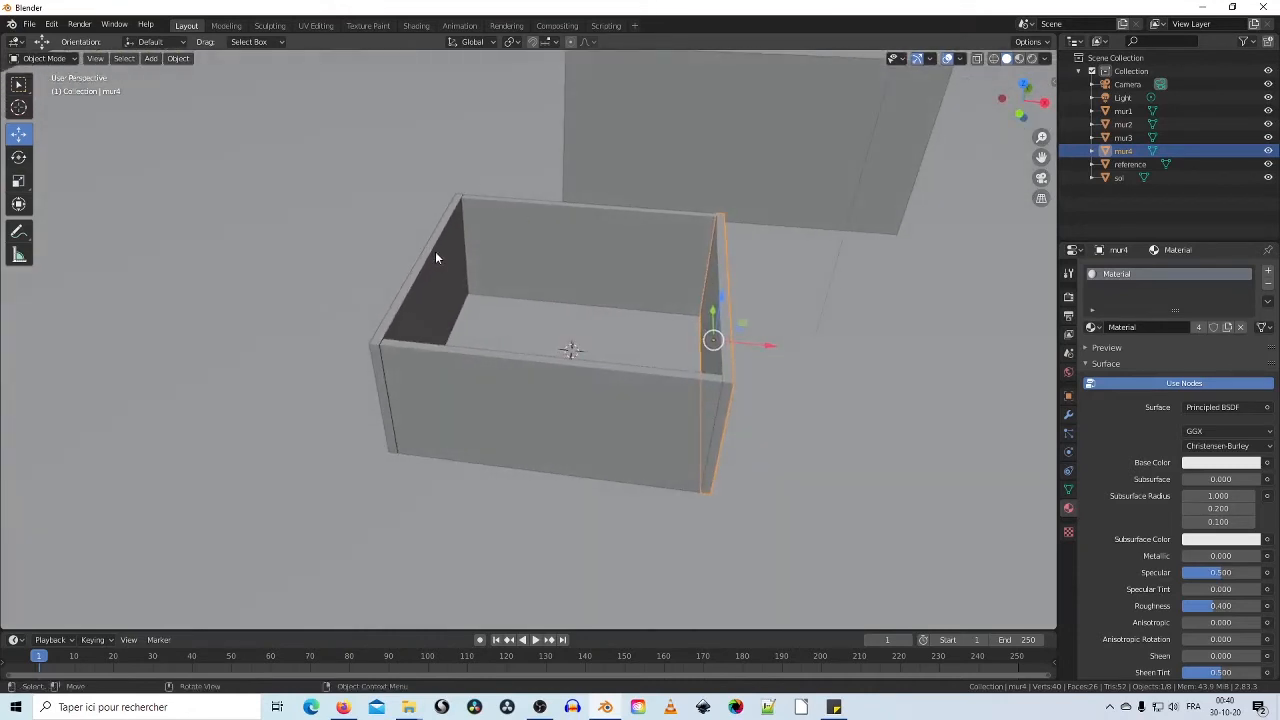
pyautogui.click(408, 302)
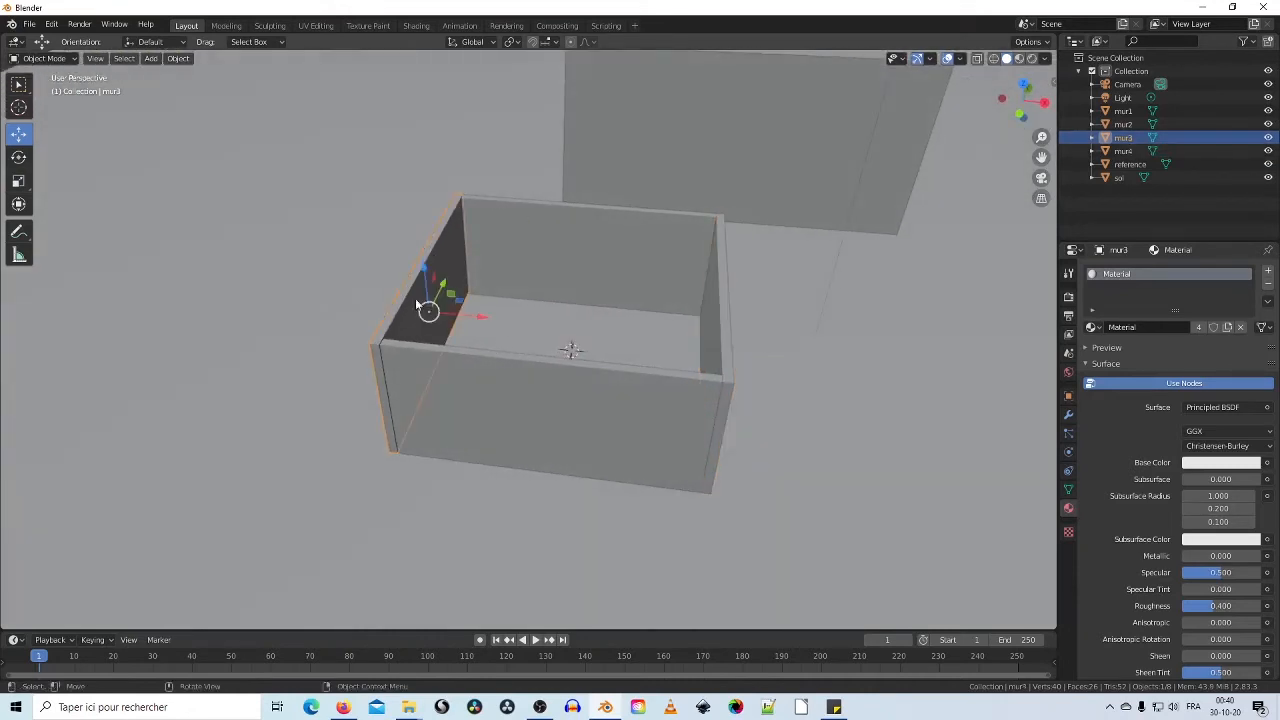
pyautogui.moveTo(408, 302); pyautogui.dragTo(598, 357, button='middle')
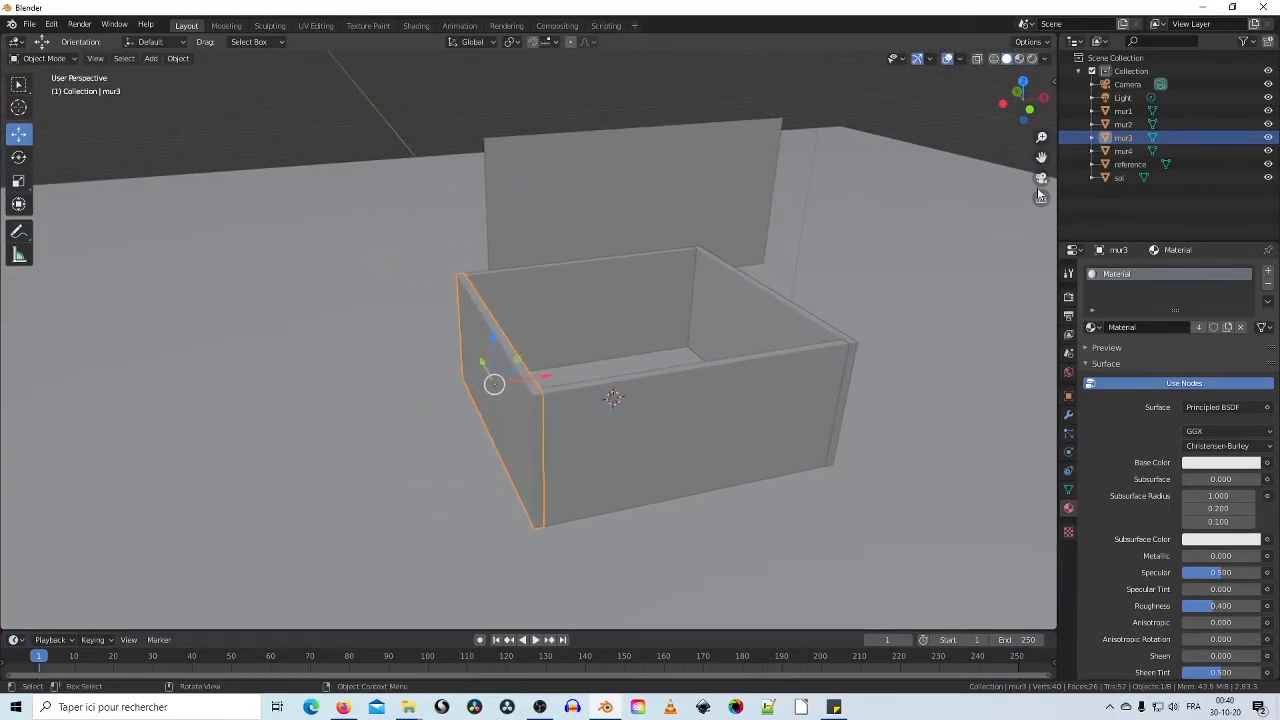
# Step: Switch the viewport to Material Preview shading and orbit around the box
pyautogui.click(1020, 58)
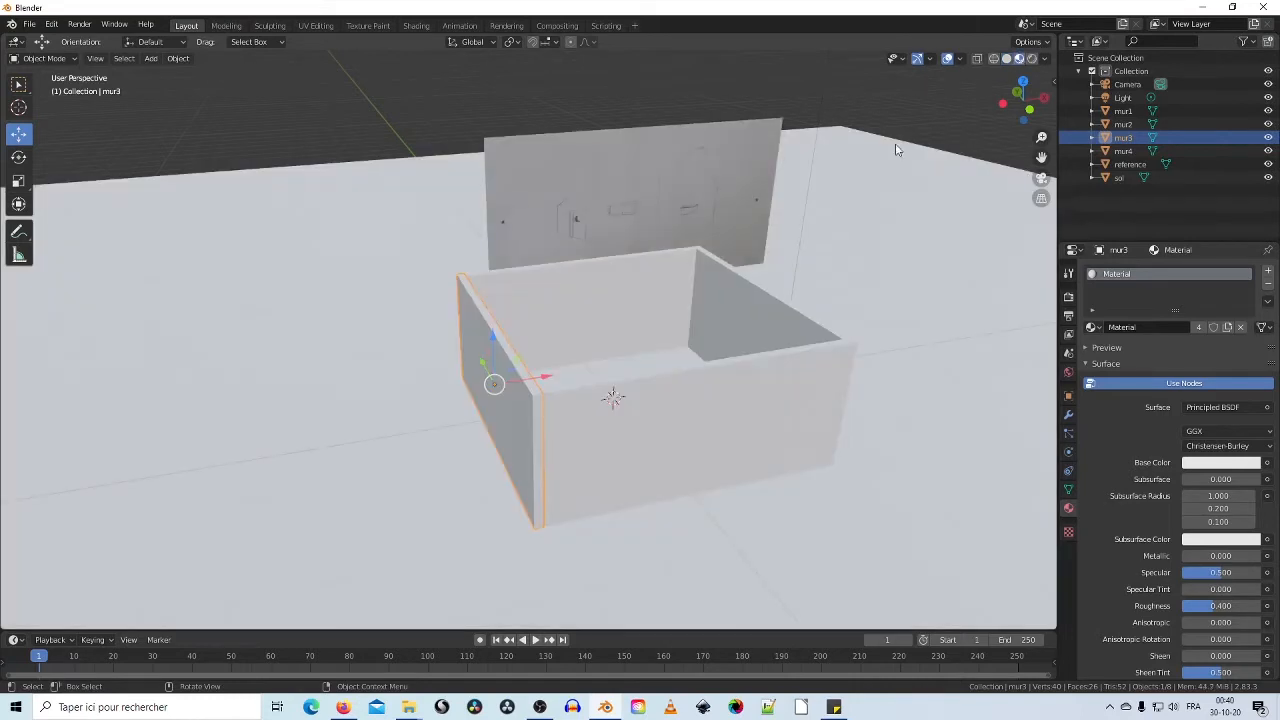
pyautogui.moveTo(895, 145)
pyautogui.mouseDown(button='middle')
pyautogui.moveTo(813, 190)
pyautogui.moveTo(814, 219)
pyautogui.mouseUp(button='middle')
pyautogui.scroll(3, 711, 279)
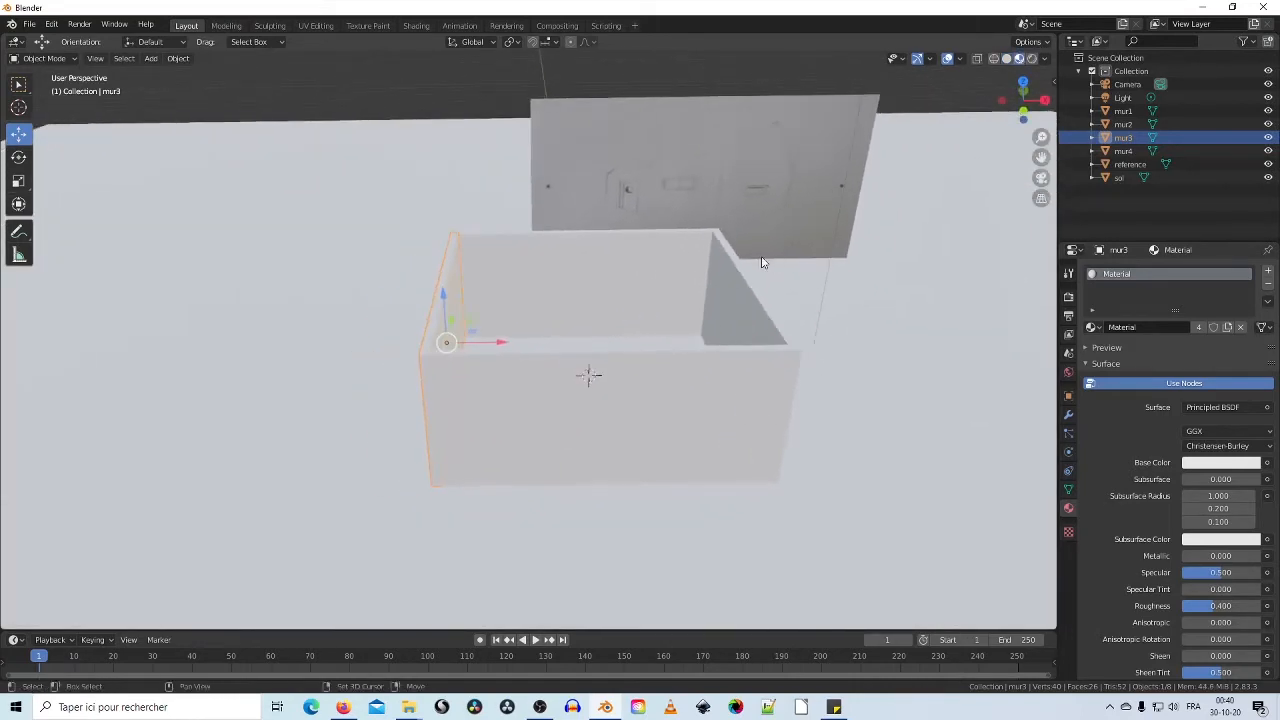
pyautogui.scroll(-4, 857, 246)
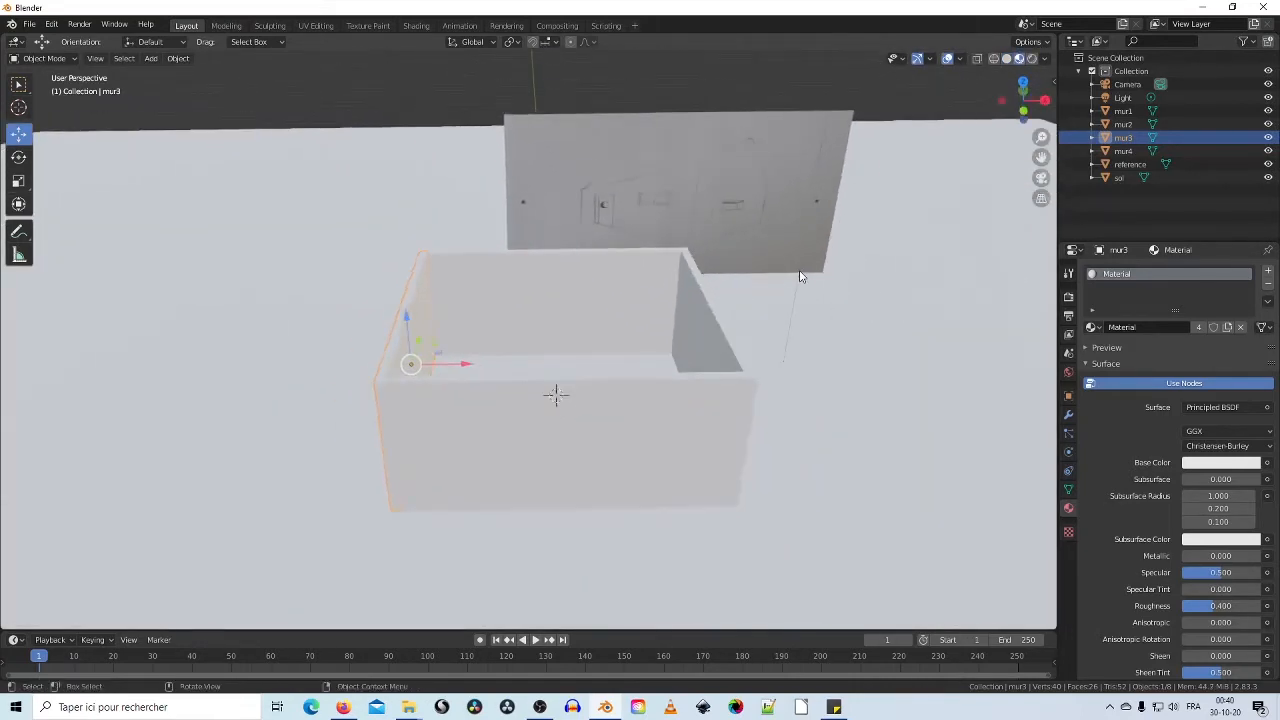
pyautogui.moveTo(609, 280); pyautogui.dragTo(677, 337, button='middle')
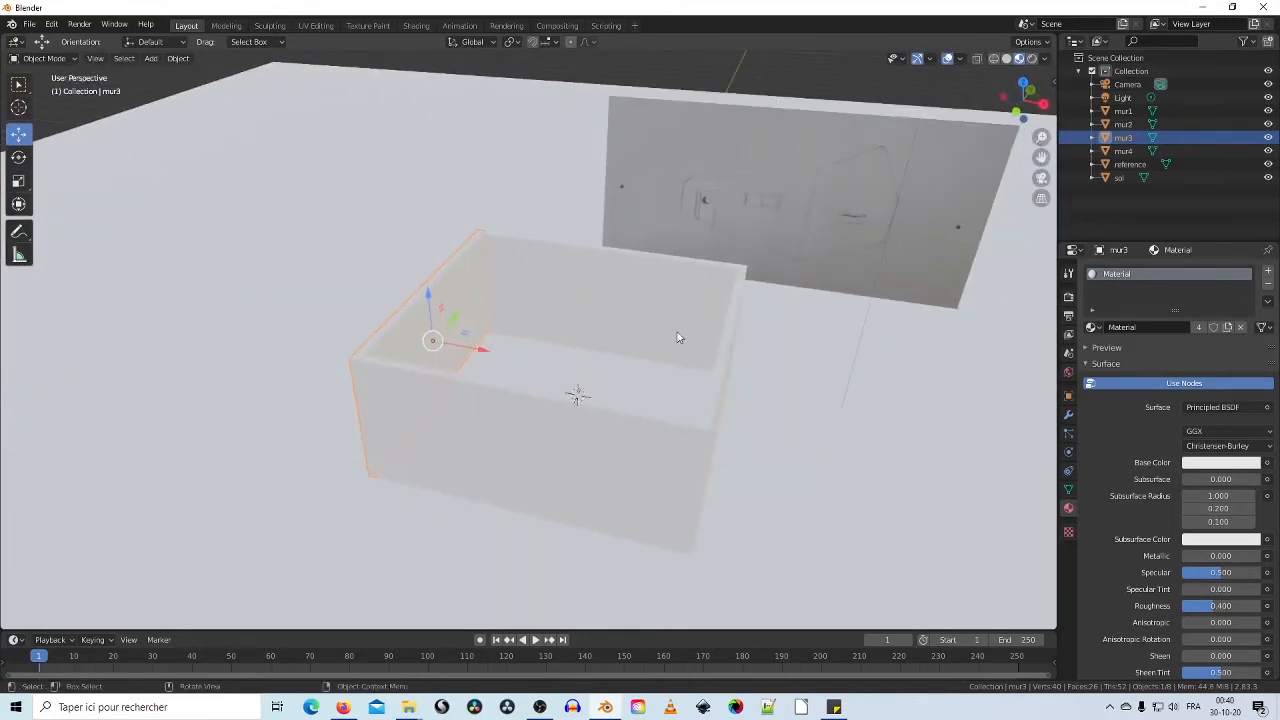
# Step: Slide wall mur4 about 1.365 m out along X, then select the scene light
pyautogui.click(730, 373)
pyautogui.moveTo(730, 373); pyautogui.dragTo(778, 428, button='middle')
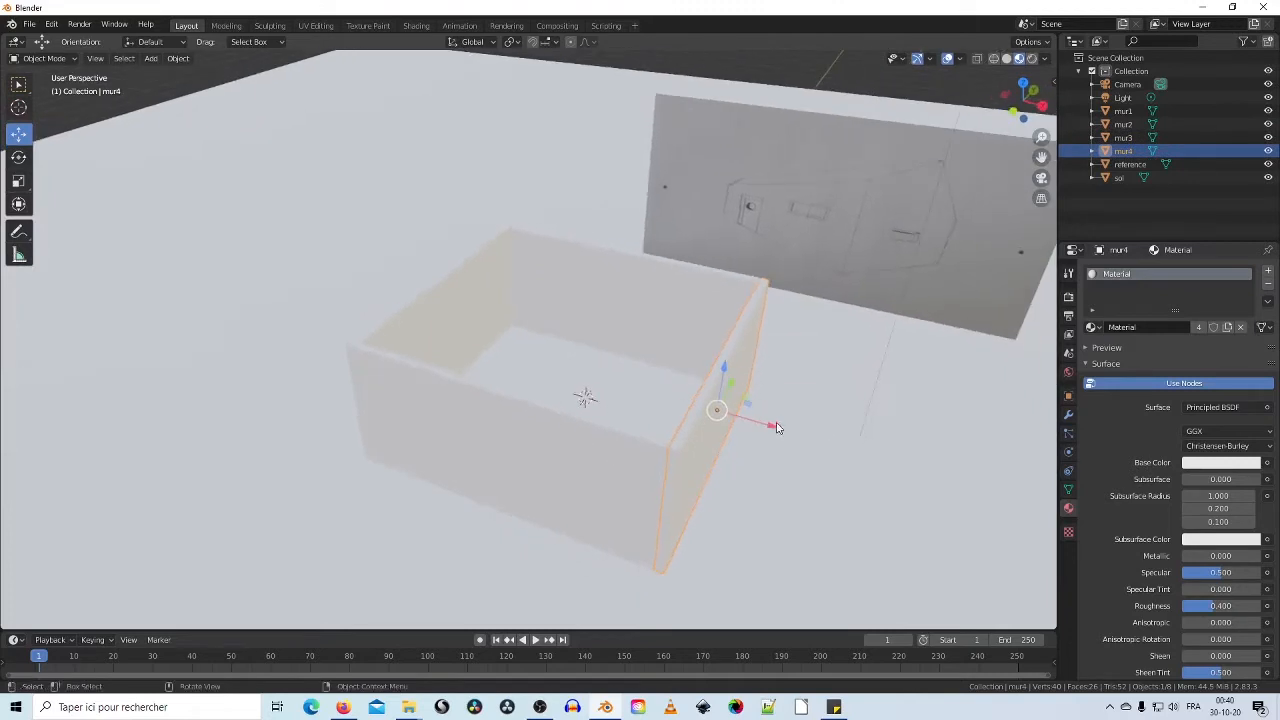
pyautogui.moveTo(776, 429); pyautogui.dragTo(890, 462)
pyautogui.click(702, 333)
pyautogui.scroll(-5, 702, 333)
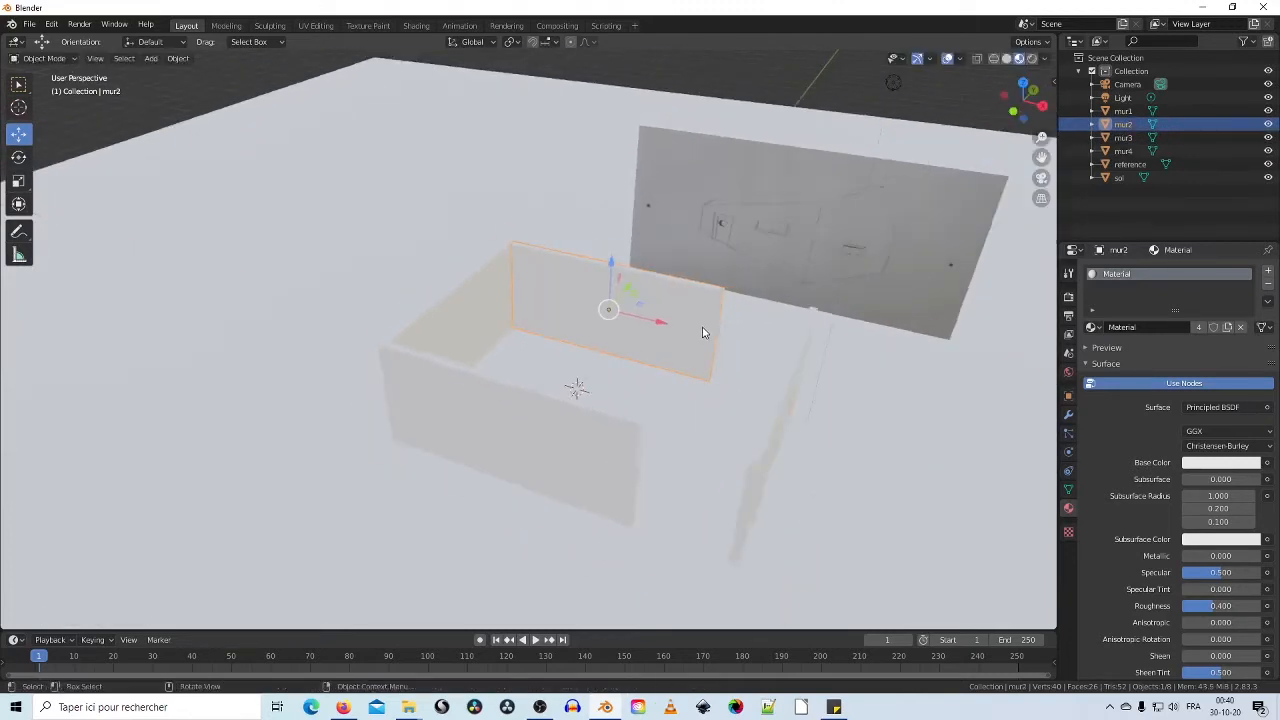
pyautogui.scroll(3, 702, 333)
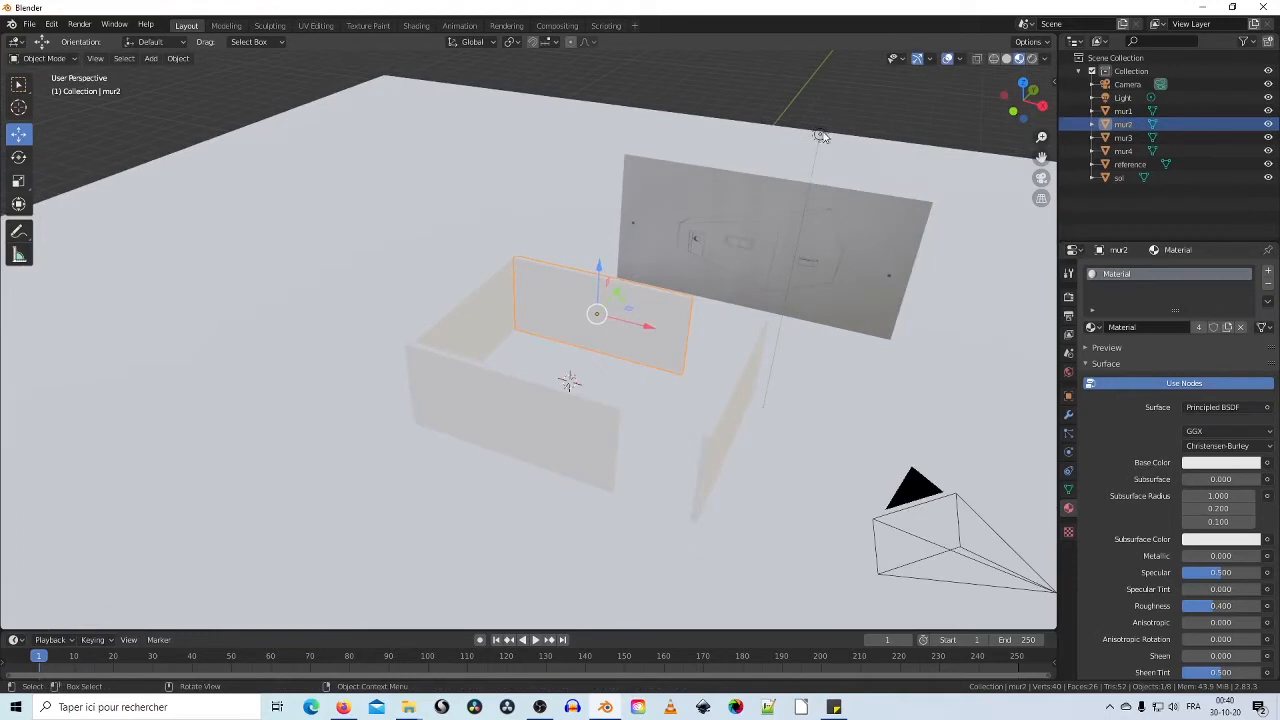
pyautogui.click(820, 135)
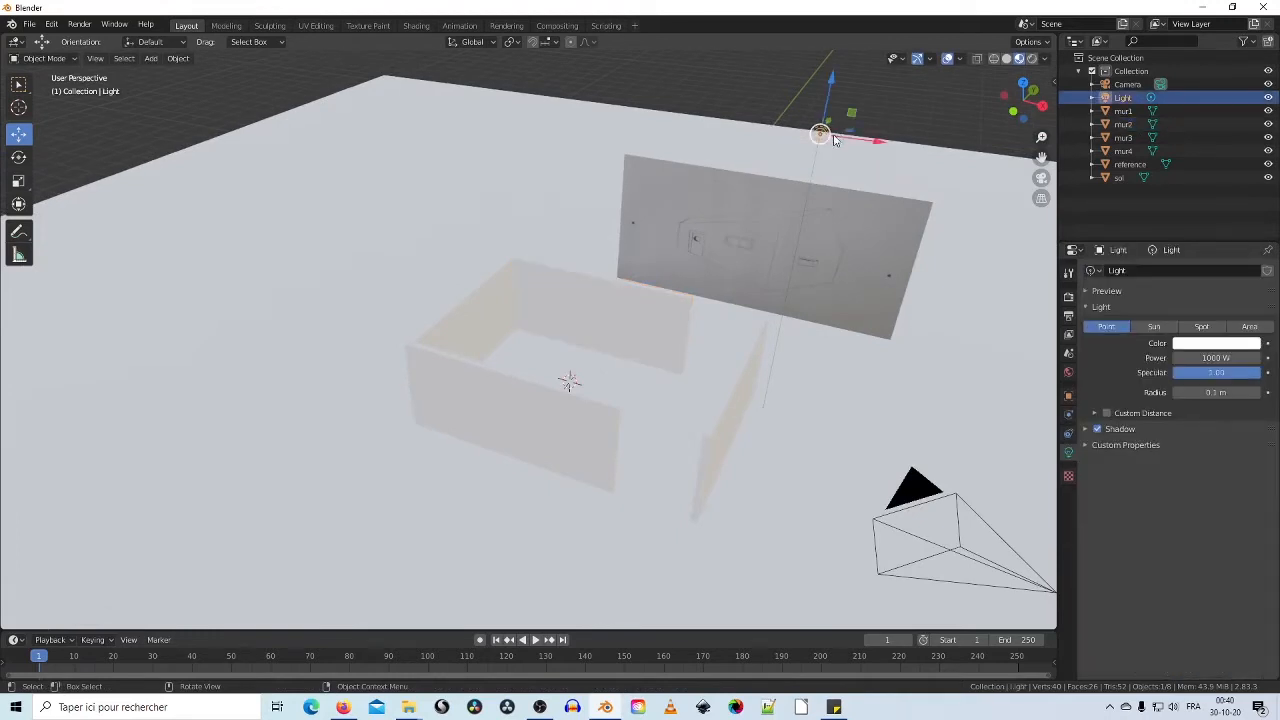
# Step: Set the point light's Power to 100 W
pyautogui.moveTo(829, 263); pyautogui.dragTo(741, 310, button='middle')
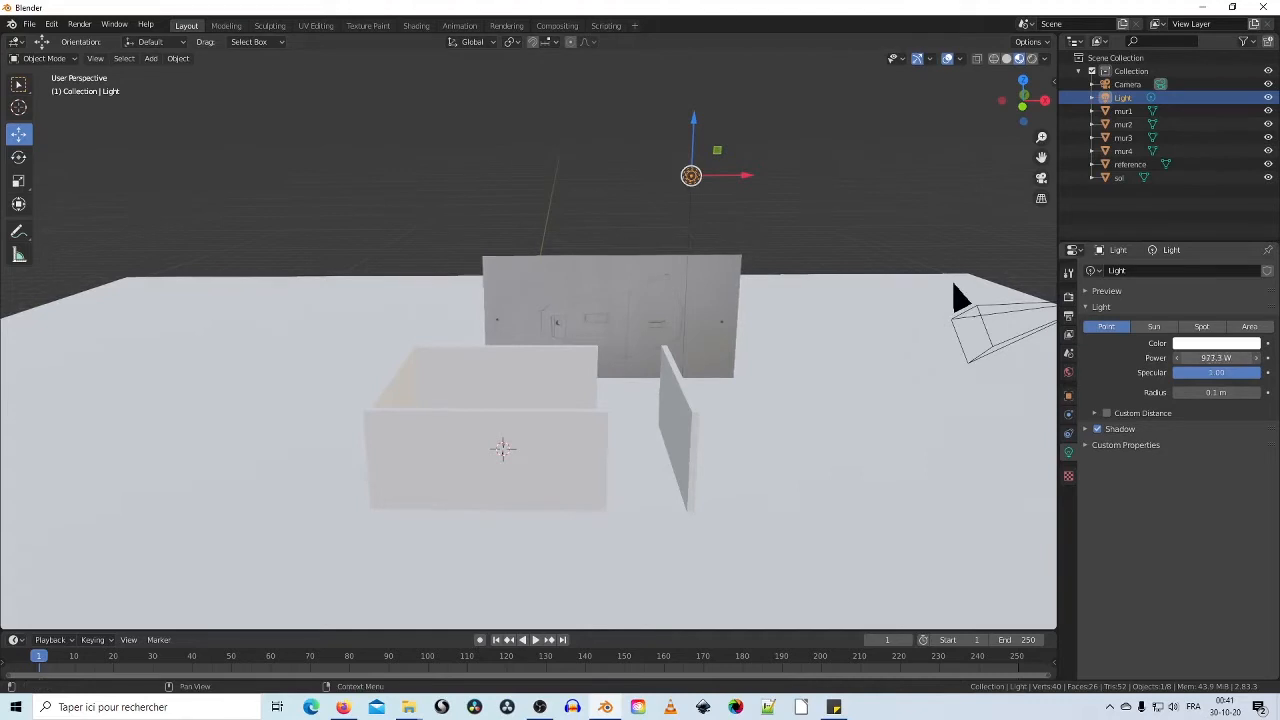
pyautogui.click(1219, 357)
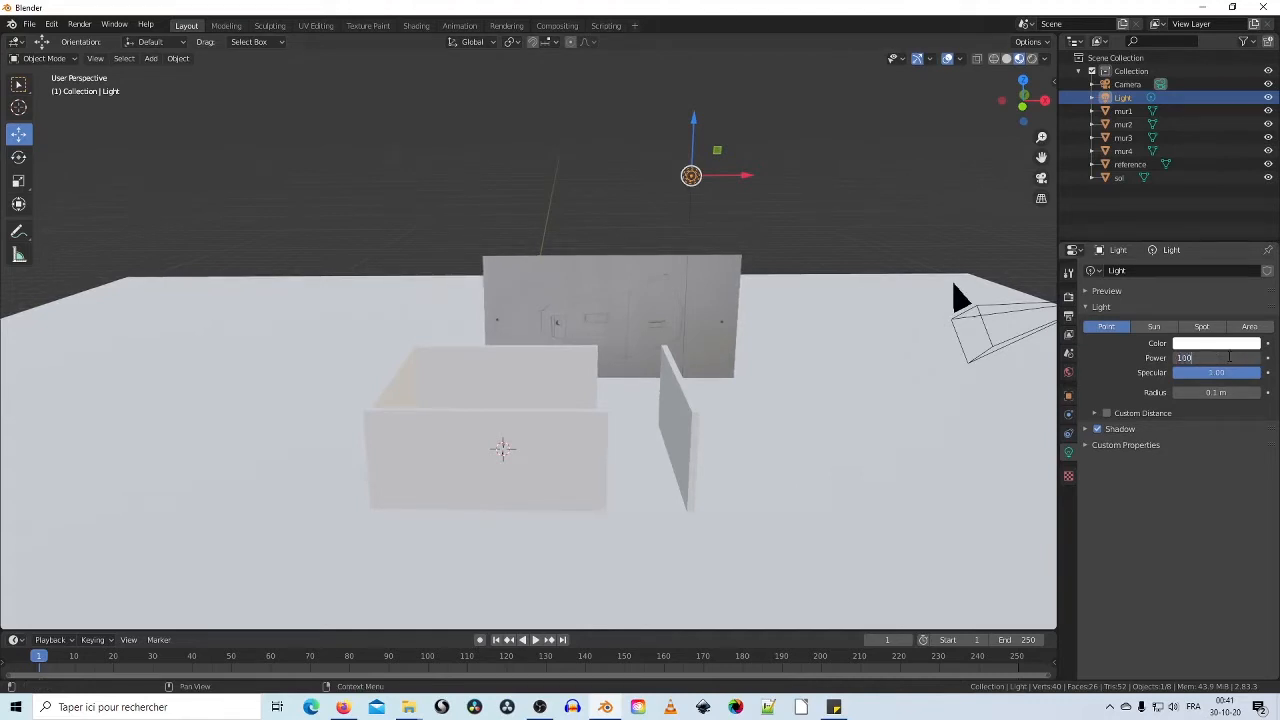
pyautogui.press('Return')
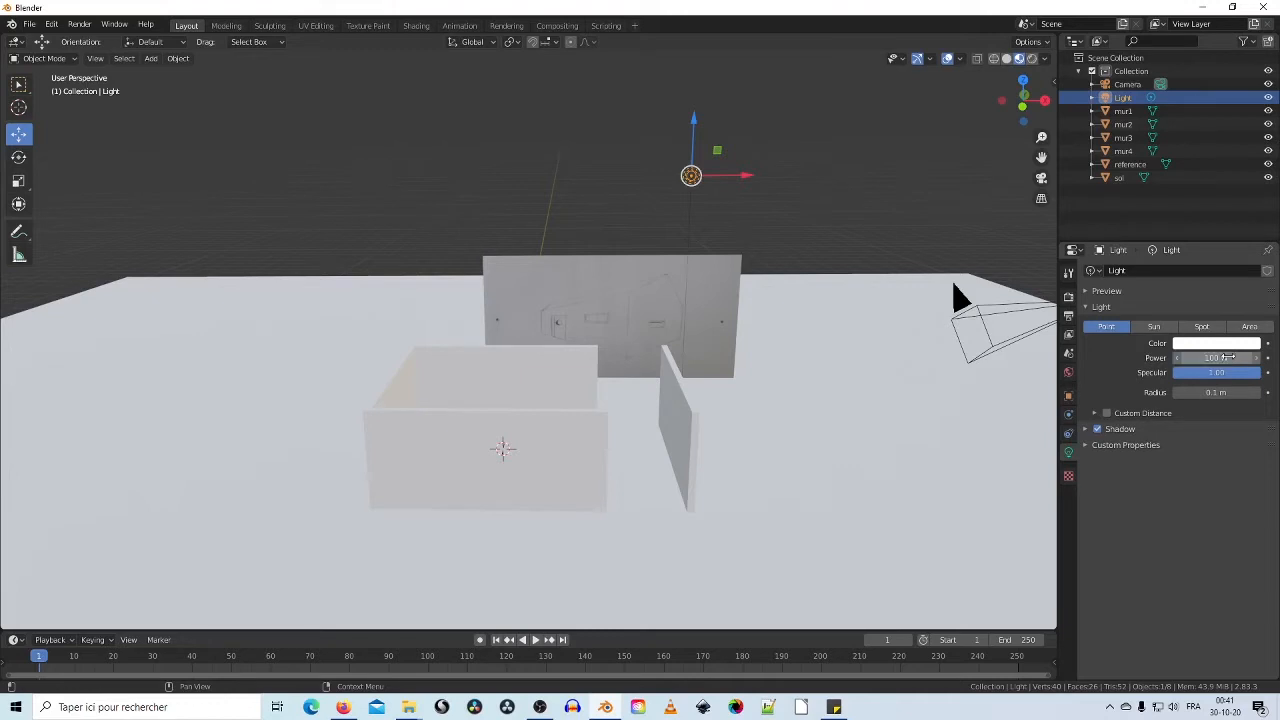
# Step: Orbit and zoom around the open walled box to check the lighting
pyautogui.moveTo(823, 280); pyautogui.dragTo(742, 289, button='middle')
pyautogui.moveTo(813, 265); pyautogui.dragTo(729, 360, button='middle')
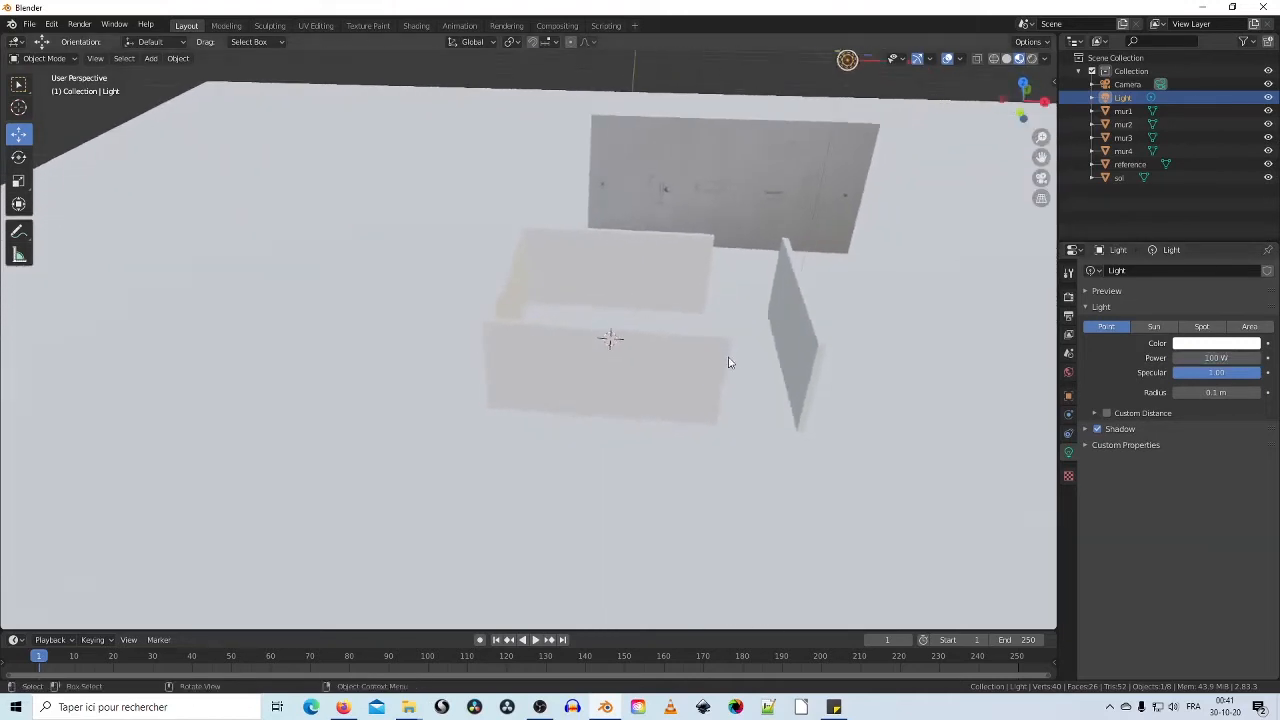
pyautogui.scroll(5, 746, 357)
pyautogui.moveTo(813, 350); pyautogui.dragTo(760, 345, button='middle')
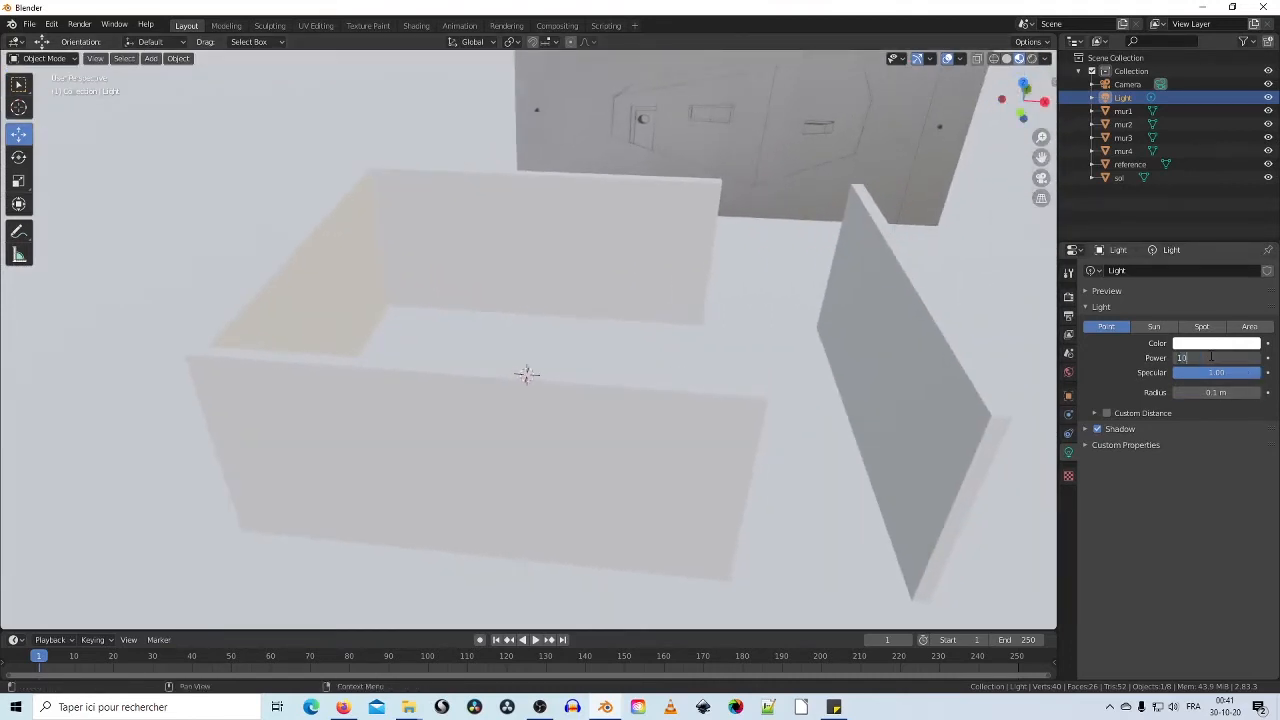
pyautogui.moveTo(940, 323); pyautogui.dragTo(434, 310, button='middle')
pyautogui.scroll(-6, 614, 308)
pyautogui.scroll(10, 434, 310)
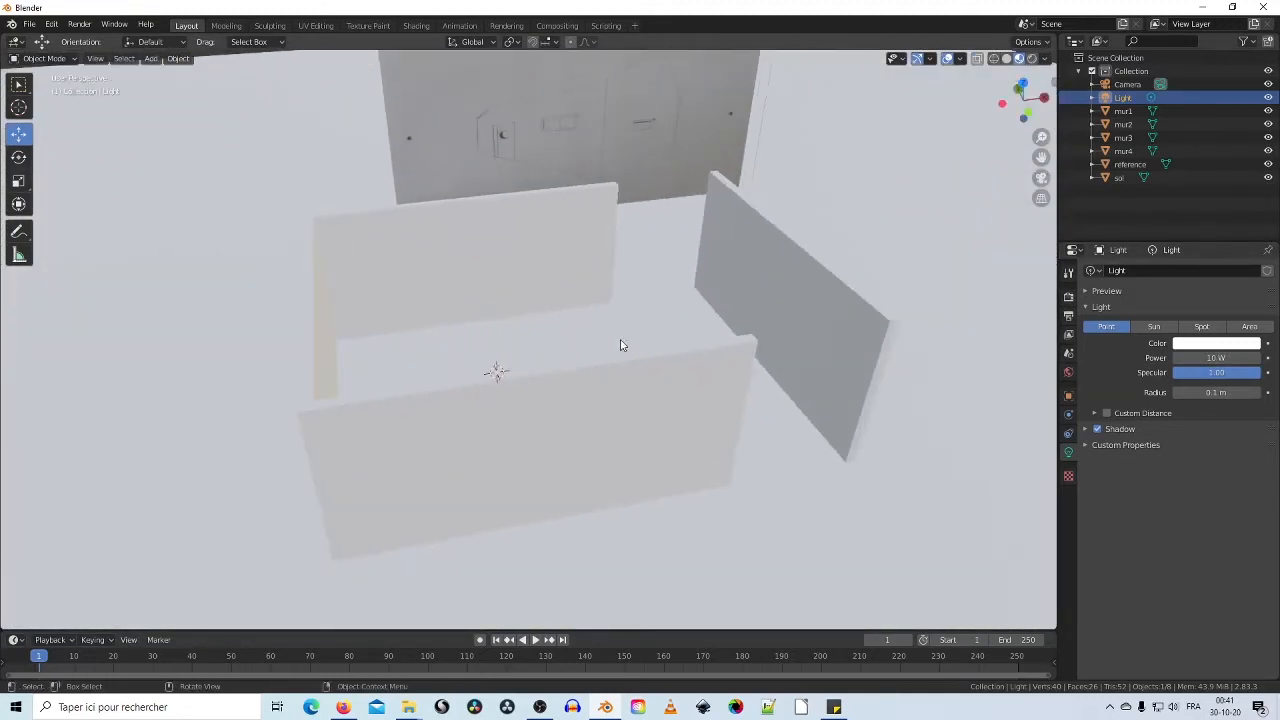
pyautogui.scroll(-8, 658, 337)
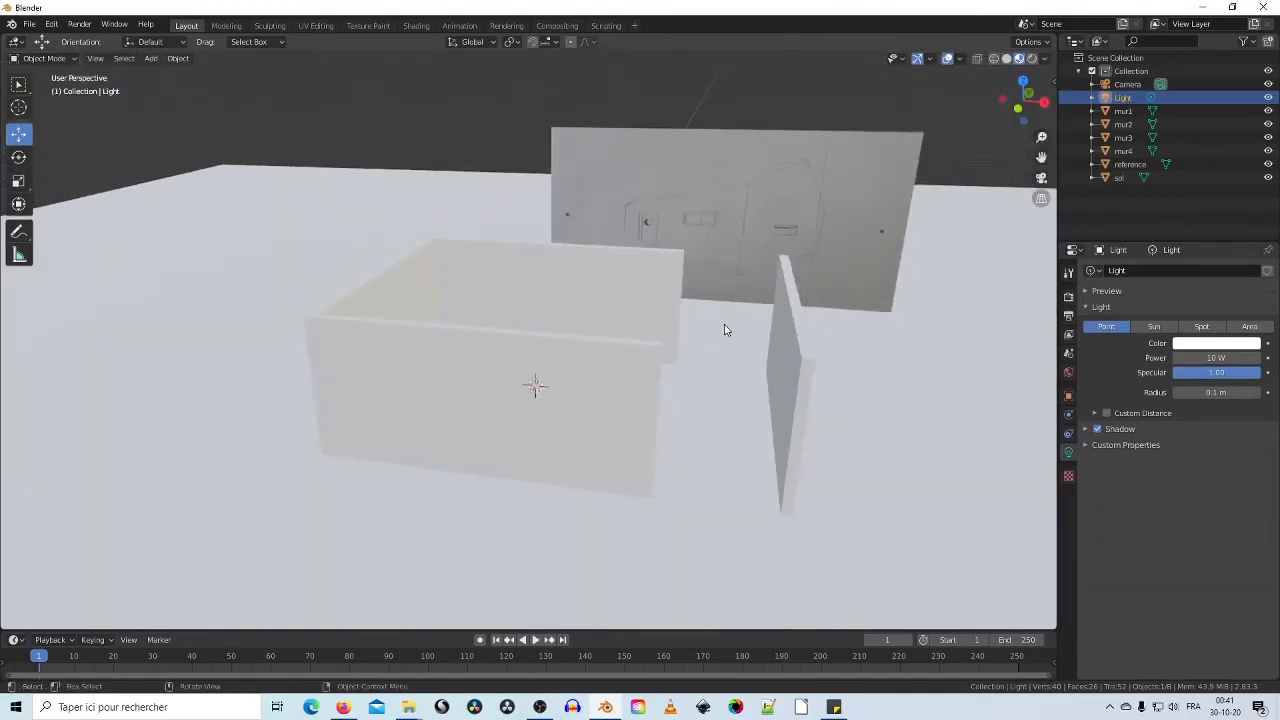
pyautogui.moveTo(725, 330)
pyautogui.mouseDown(button='middle')
pyautogui.moveTo(717, 366)
pyautogui.moveTo(814, 351)
pyautogui.moveTo(687, 339)
pyautogui.moveTo(760, 300)
pyautogui.mouseUp(button='middle')
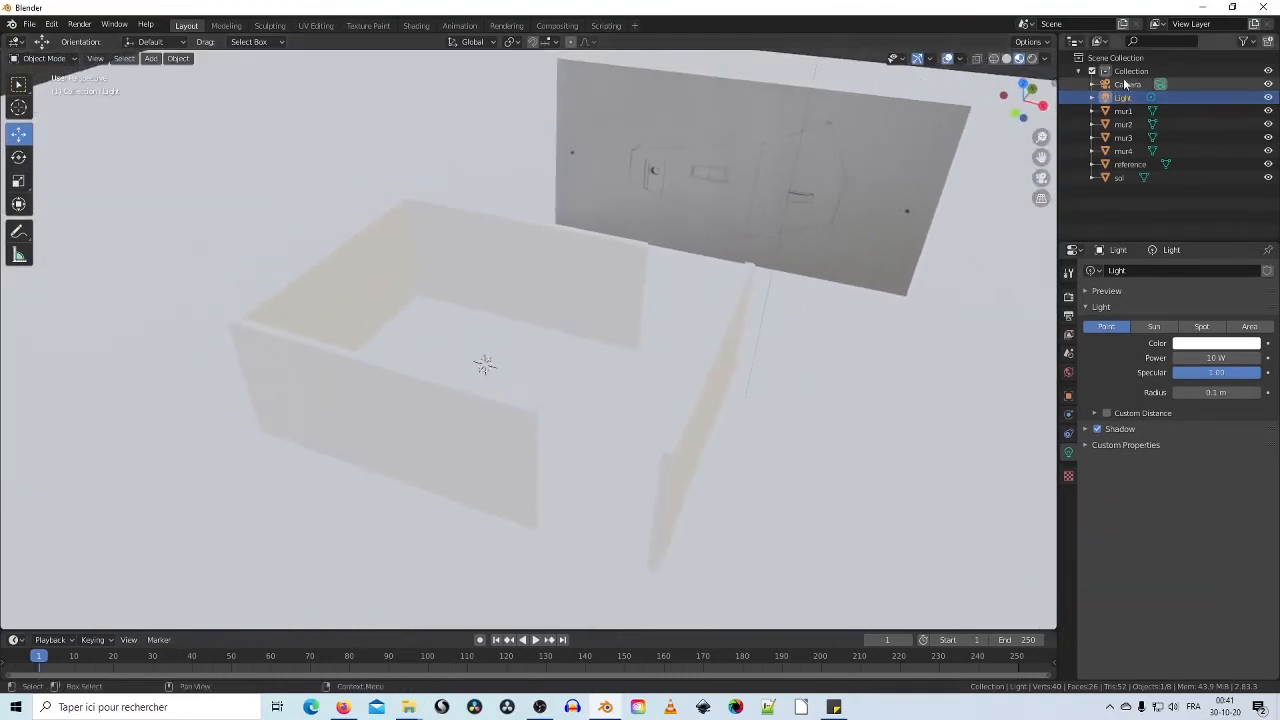
# Step: In Solid shading, move walls mur1 and mur2 about 1.33 along X to meet the side walls
pyautogui.click(1006, 59)
pyautogui.moveTo(573, 330); pyautogui.dragTo(616, 331, button='middle')
pyautogui.click(583, 282)
pyautogui.keyDown('shift'); pyautogui.click(521, 410); pyautogui.keyUp('shift')
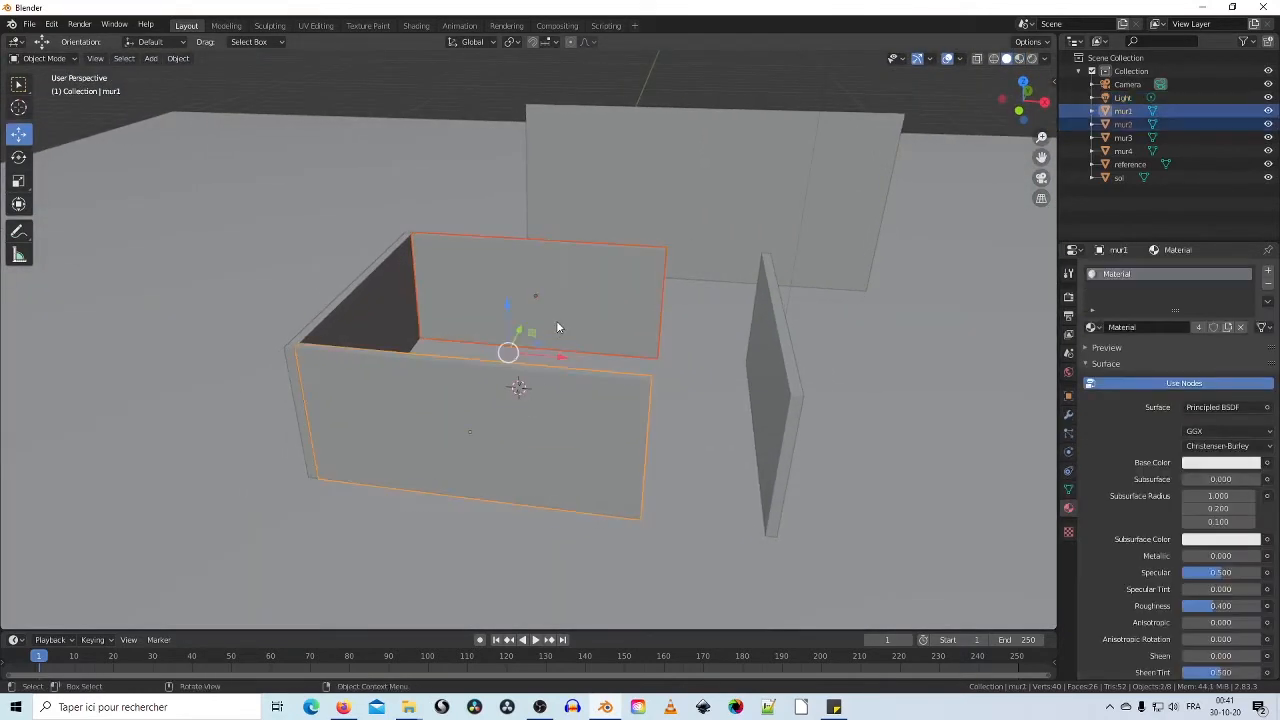
pyautogui.moveTo(558, 358); pyautogui.dragTo(608, 361)
pyautogui.click(19, 182)
pyautogui.click(19, 134)
pyautogui.moveTo(608, 361); pyautogui.dragTo(714, 403, button='middle')
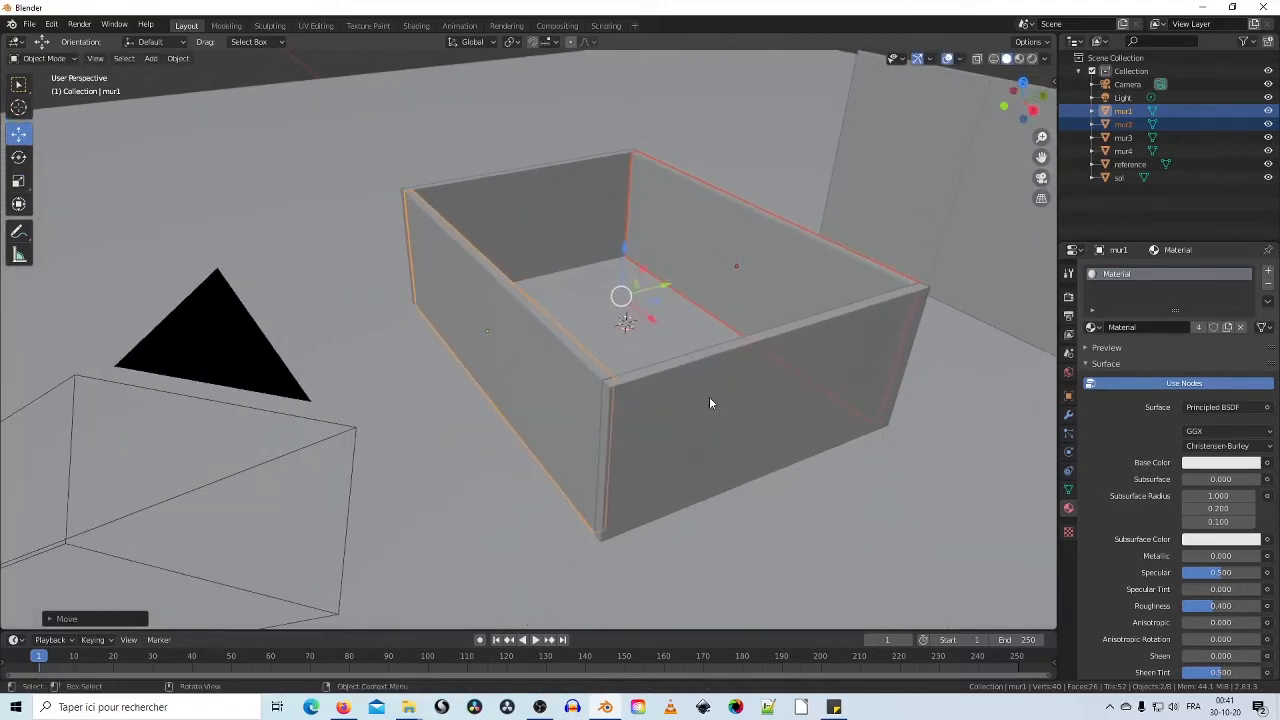
# Step: Save as a new maison_3d .blend in 2020_10_19_création3D, adding the student's name
pyautogui.click(31, 24)
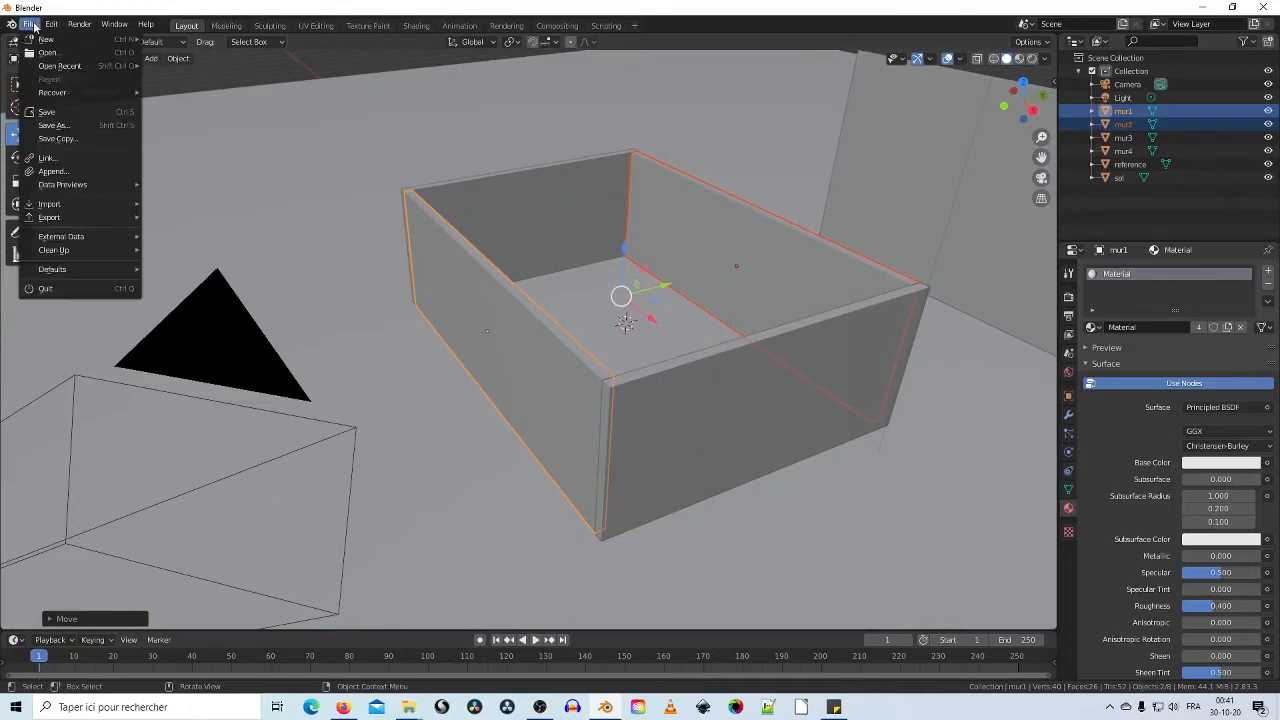
pyautogui.click(55, 125)
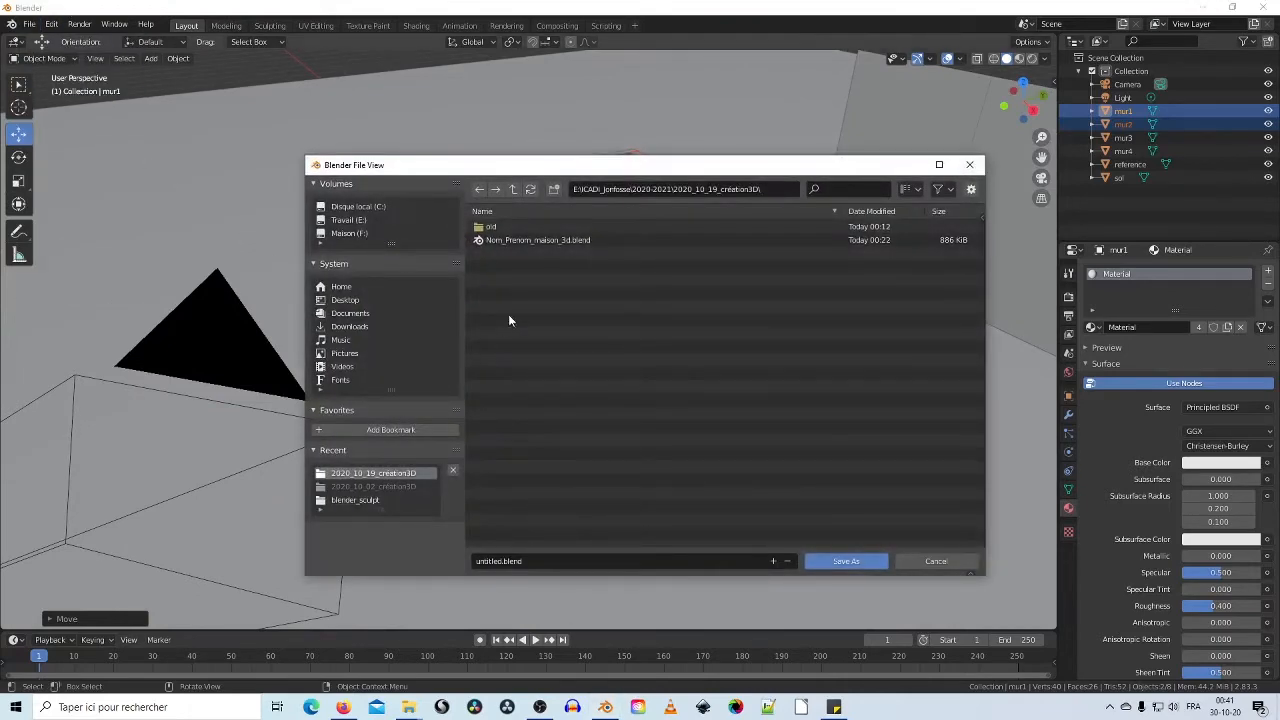
pyautogui.click(525, 240)
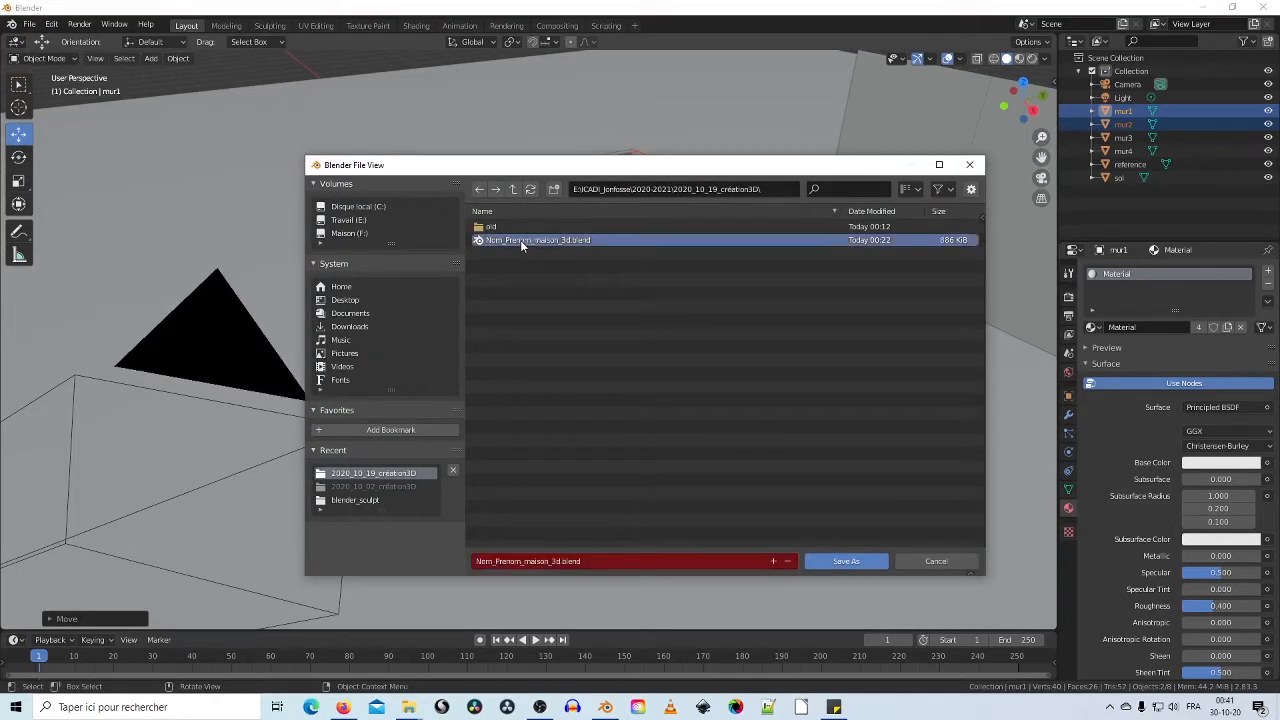
pyautogui.click(488, 563)
pyautogui.click(493, 560)
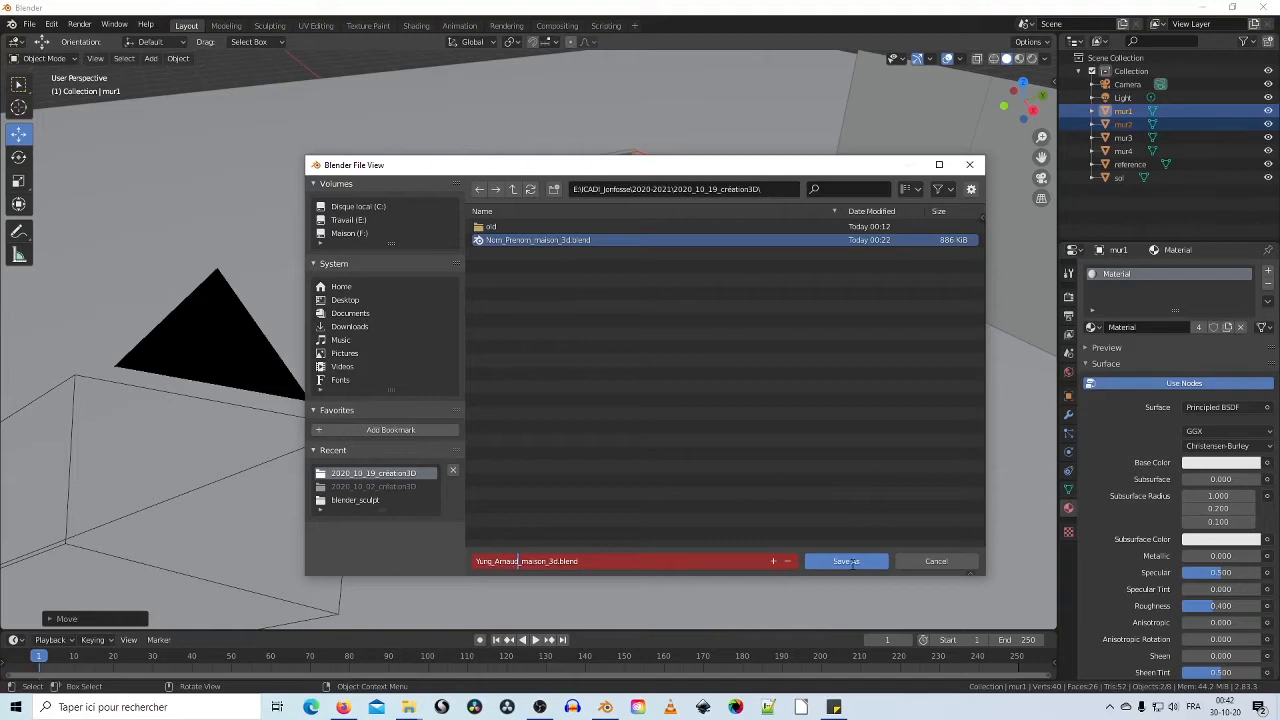
pyautogui.click(850, 562)
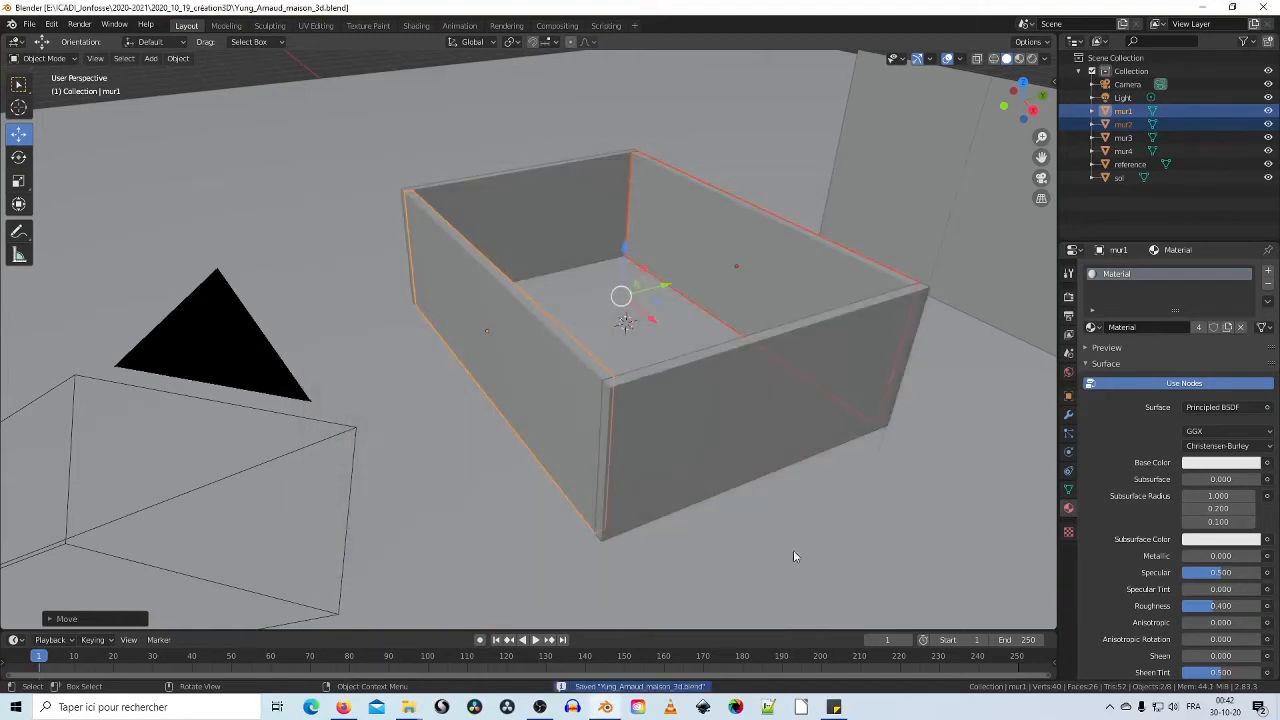
# Step: Show Material Preview shading so the sketch texture appears, then select the floor sol and wall mur1
pyautogui.moveTo(793, 550); pyautogui.dragTo(549, 404, button='middle')
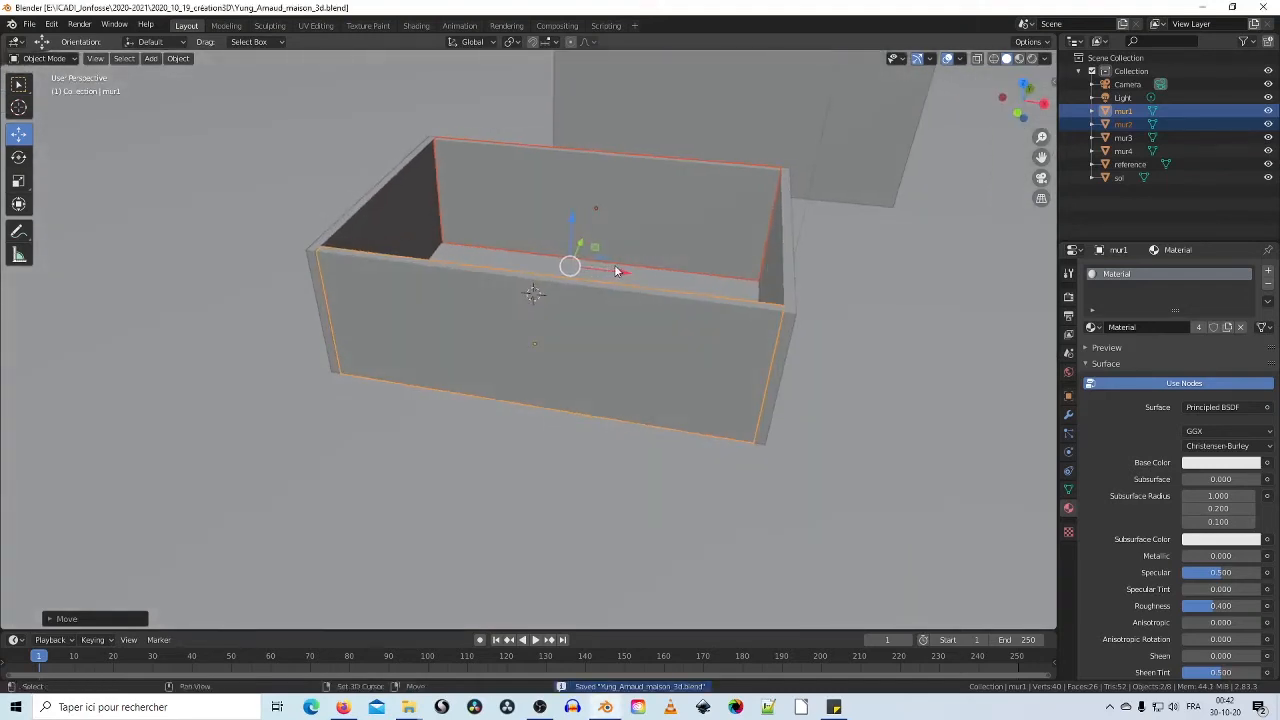
pyautogui.moveTo(614, 264); pyautogui.dragTo(814, 115, button='middle')
pyautogui.click(1024, 59)
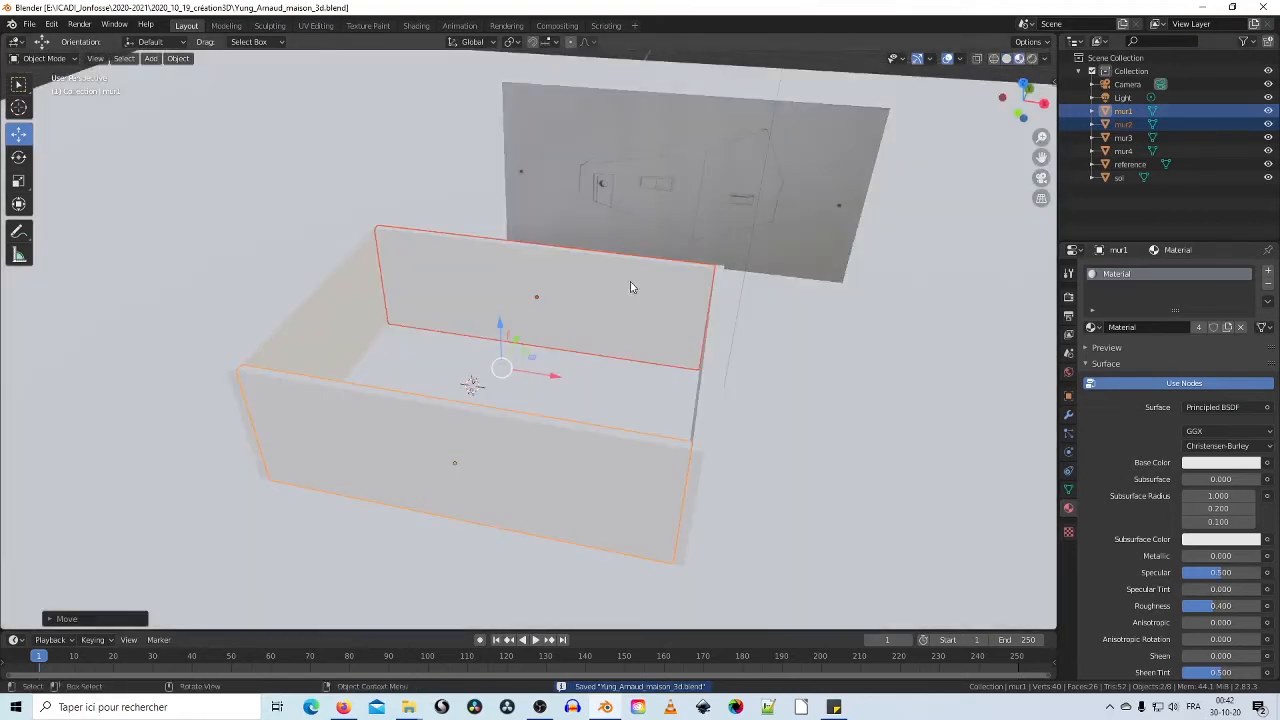
pyautogui.moveTo(630, 287); pyautogui.dragTo(500, 389, button='middle')
pyautogui.click(477, 363)
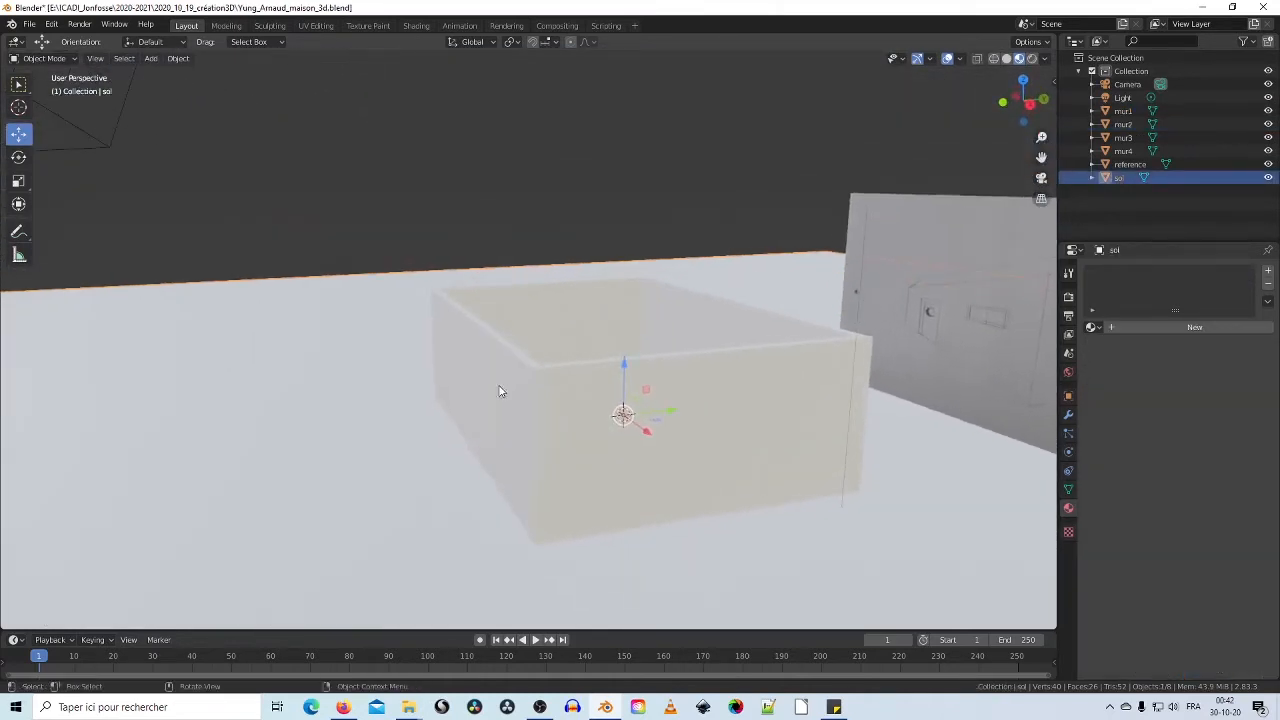
pyautogui.click(501, 396)
pyautogui.moveTo(557, 360); pyautogui.dragTo(511, 341, button='middle')
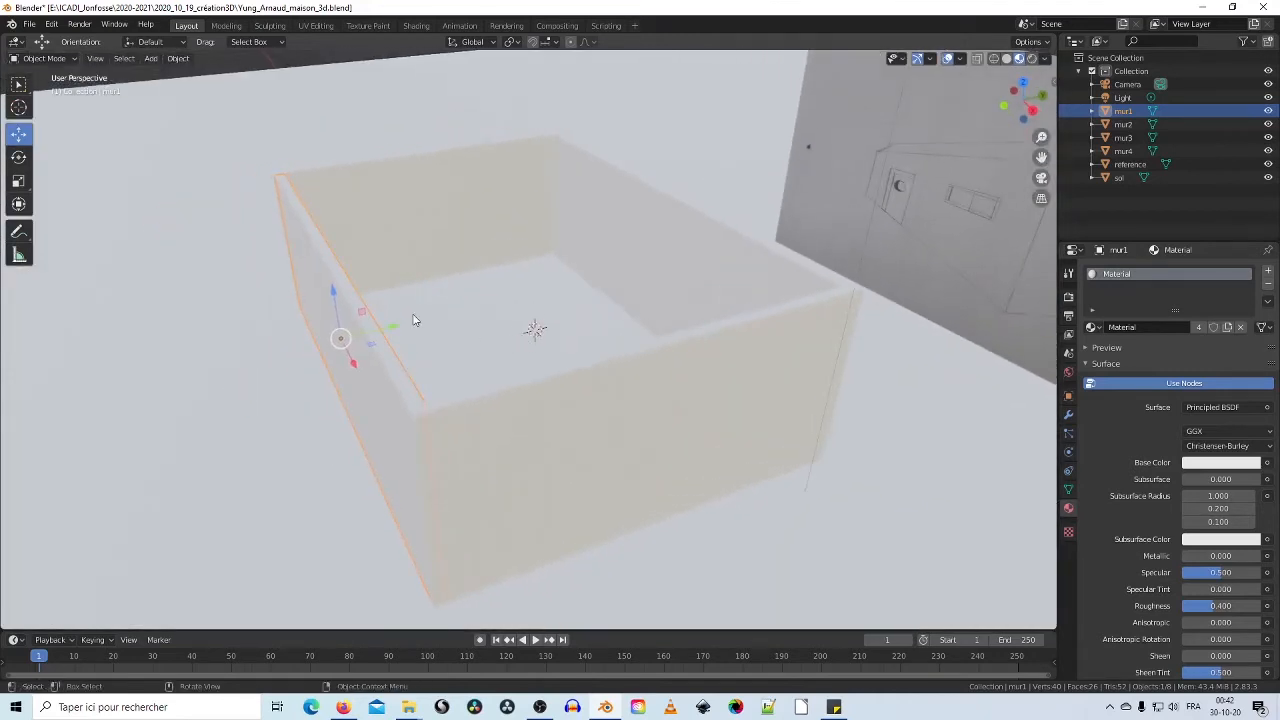
# Step: Duplicate wall mur1 and raise the copy mur1.001 upward
pyautogui.rightClick(364, 341)
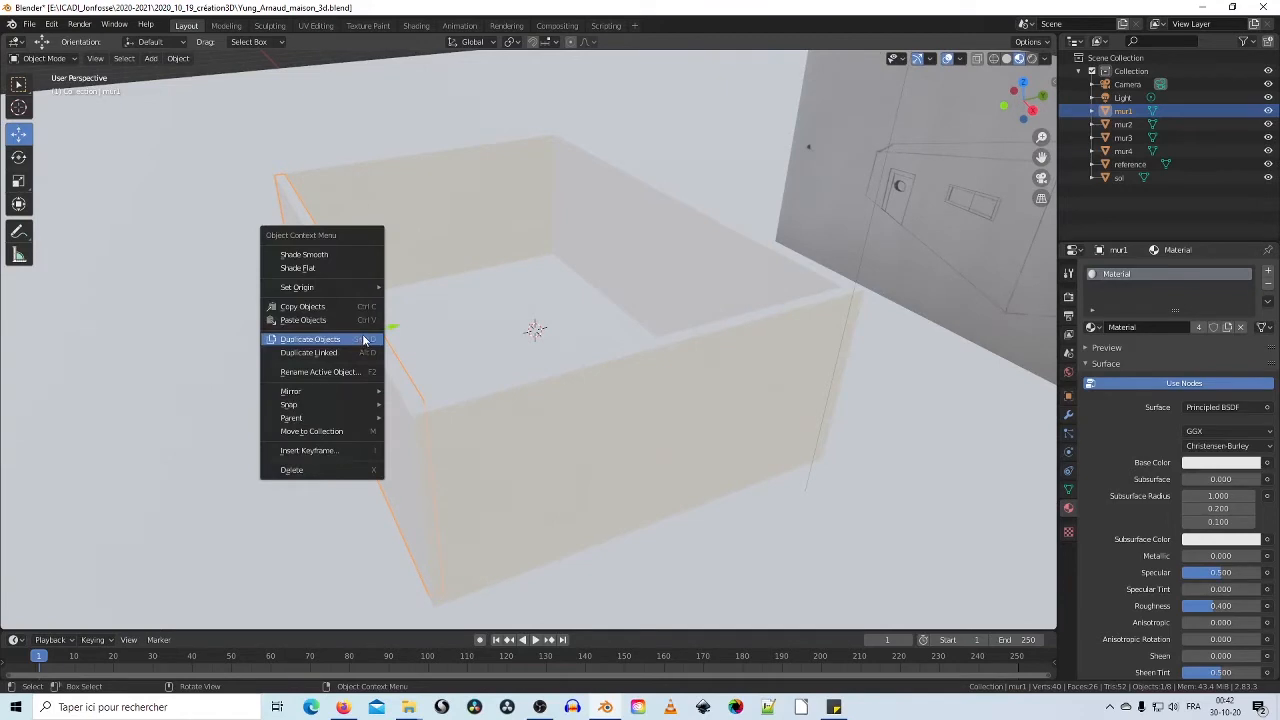
pyautogui.click(359, 344)
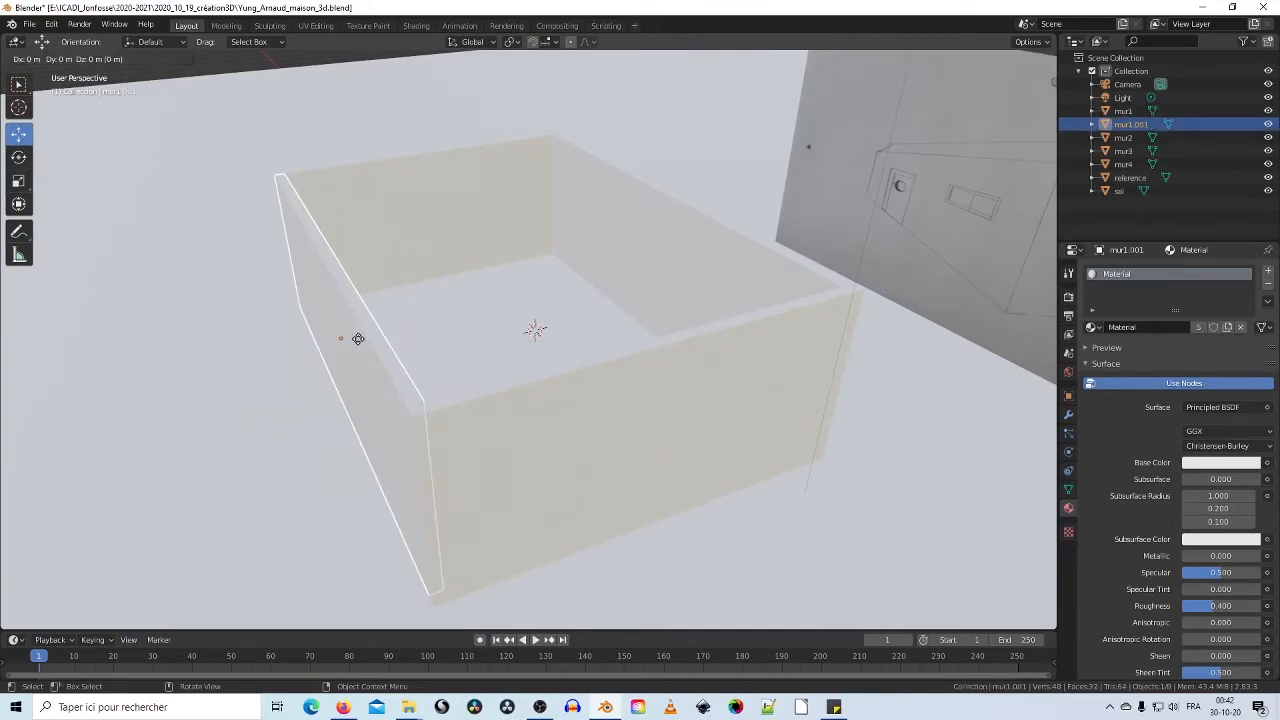
pyautogui.rightClick(364, 239)
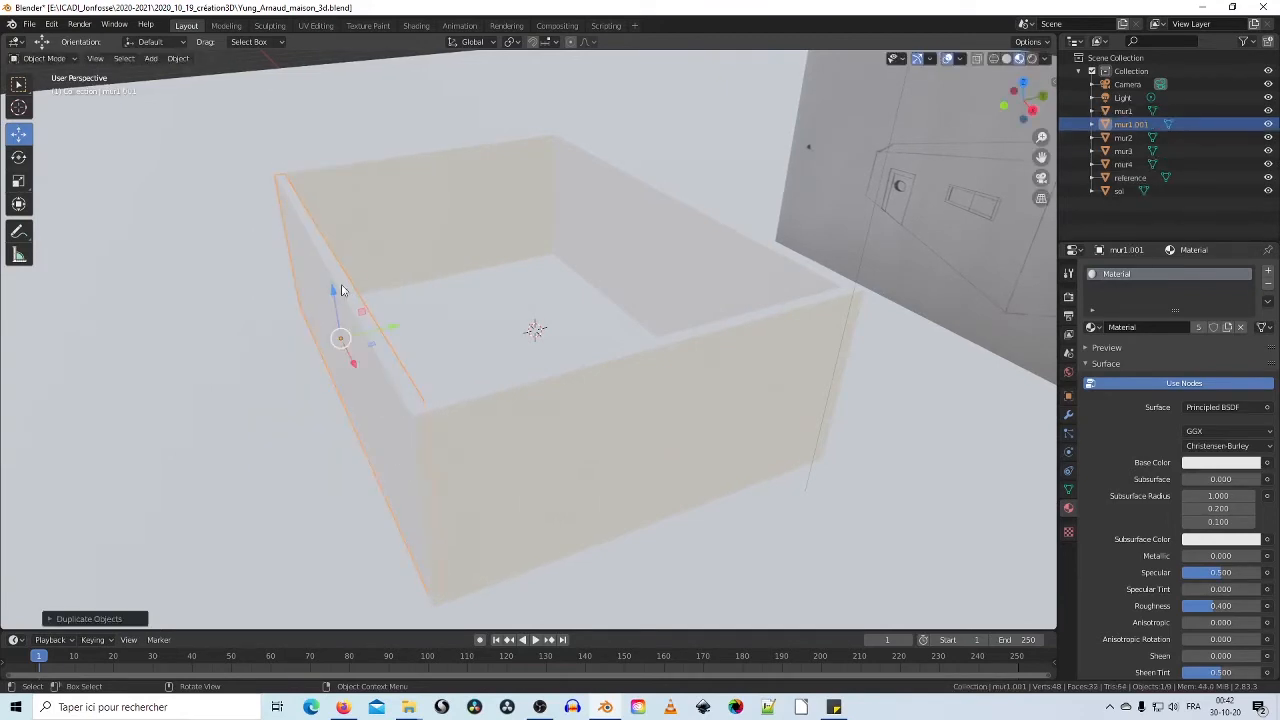
pyautogui.moveTo(333, 295); pyautogui.dragTo(297, 112)
pyautogui.moveTo(440, 289); pyautogui.dragTo(523, 371, button='middle')
# Step: In wireframe display, scale mur1.001 wider along X and taller
pyautogui.click(17, 182)
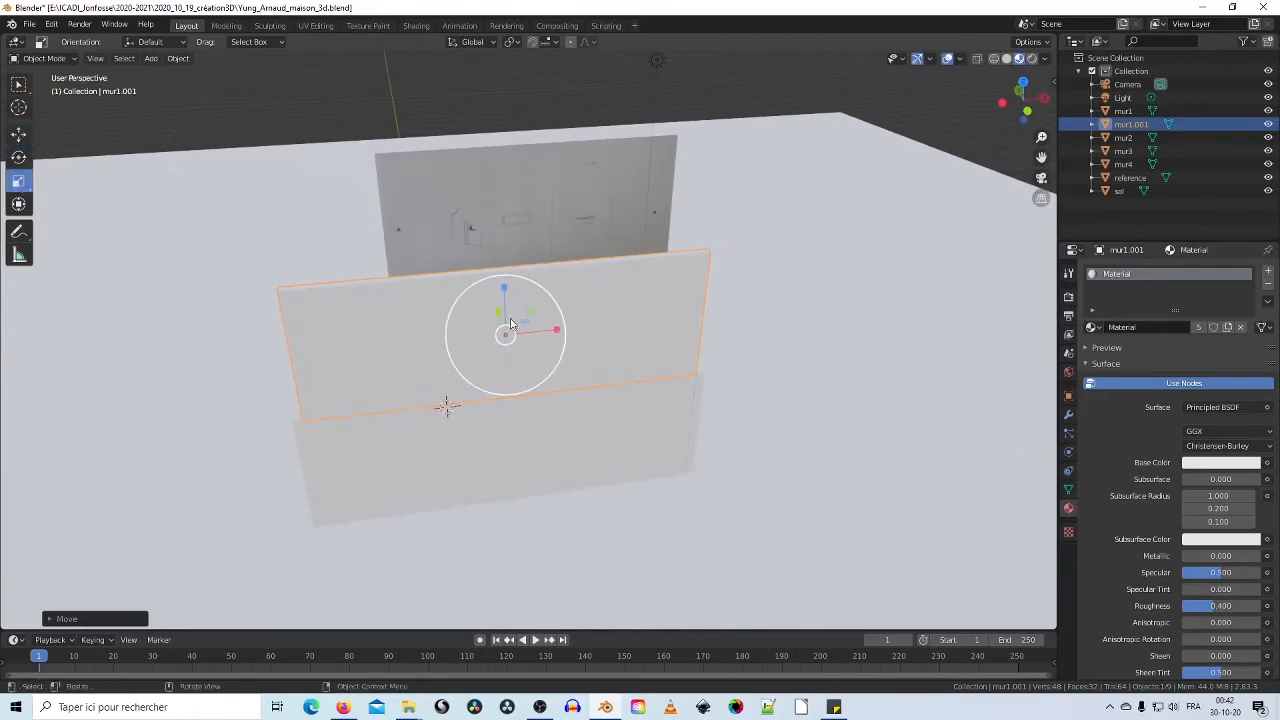
pyautogui.moveTo(556, 333); pyautogui.dragTo(571, 331)
pyautogui.click(993, 58)
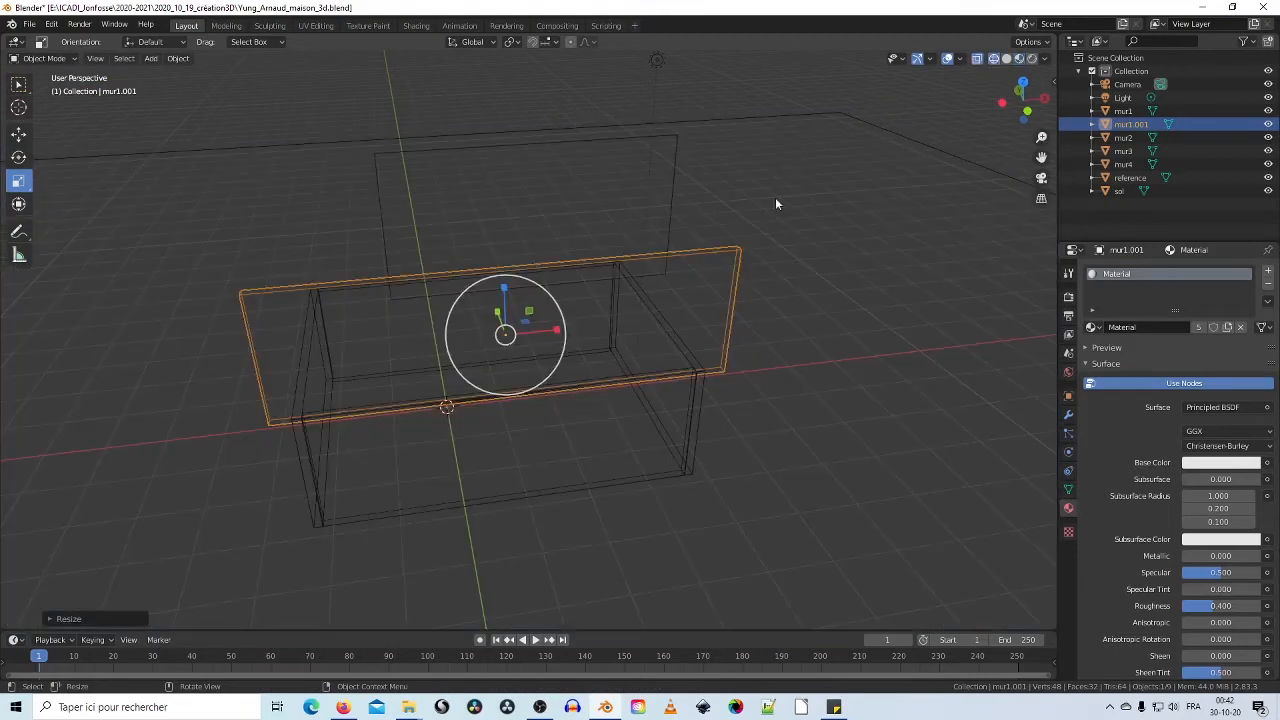
pyautogui.moveTo(777, 206)
pyautogui.mouseDown(button='middle')
pyautogui.moveTo(626, 220)
pyautogui.moveTo(687, 224)
pyautogui.moveTo(496, 340)
pyautogui.moveTo(597, 260)
pyautogui.moveTo(490, 262)
pyautogui.moveTo(566, 258)
pyautogui.moveTo(521, 232)
pyautogui.mouseUp(button='middle')
pyautogui.press('s')
pyautogui.click(543, 336)
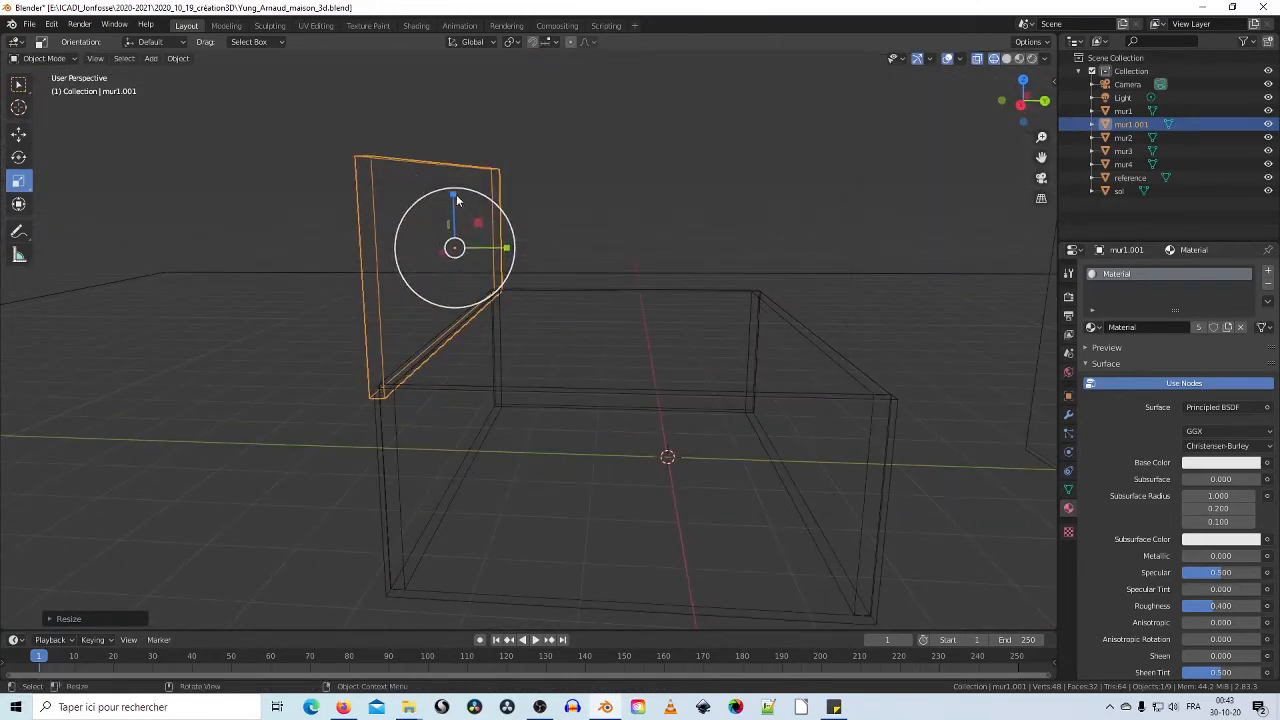
pyautogui.moveTo(456, 200); pyautogui.dragTo(441, 177)
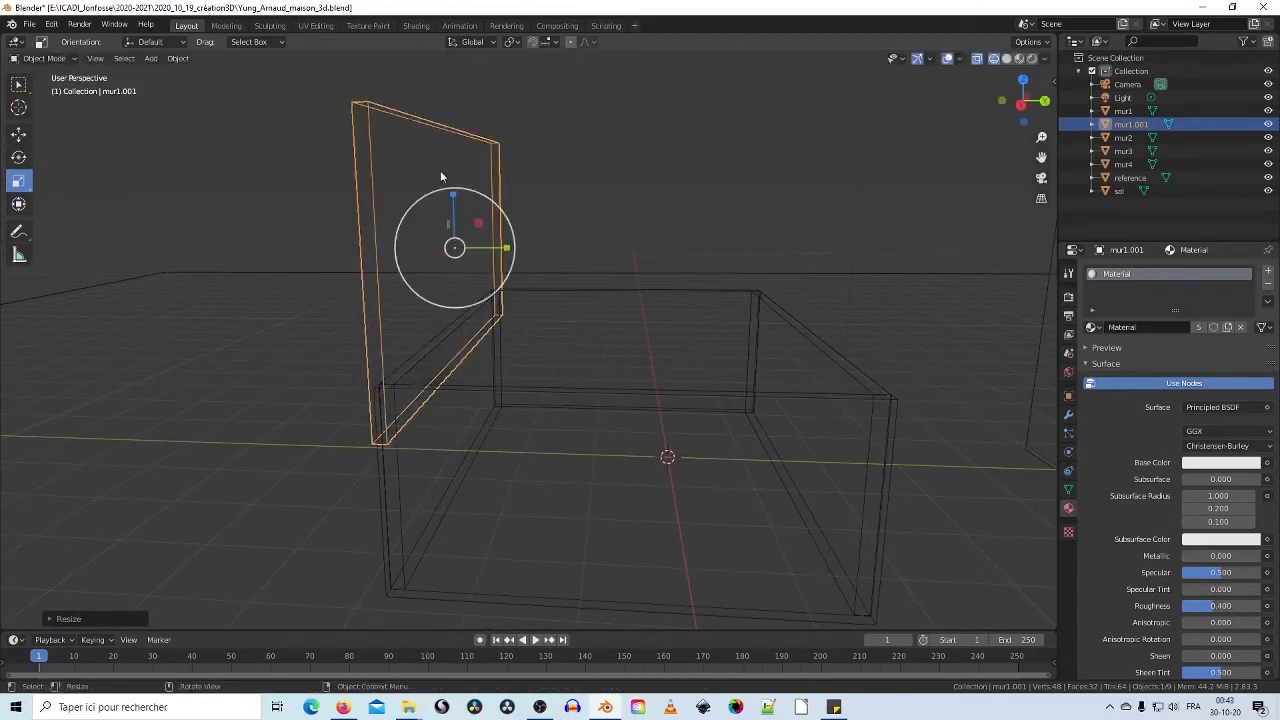
# Step: Tilt mur1.001 about -45° and slide it along Y over the walls
pyautogui.click(14, 159)
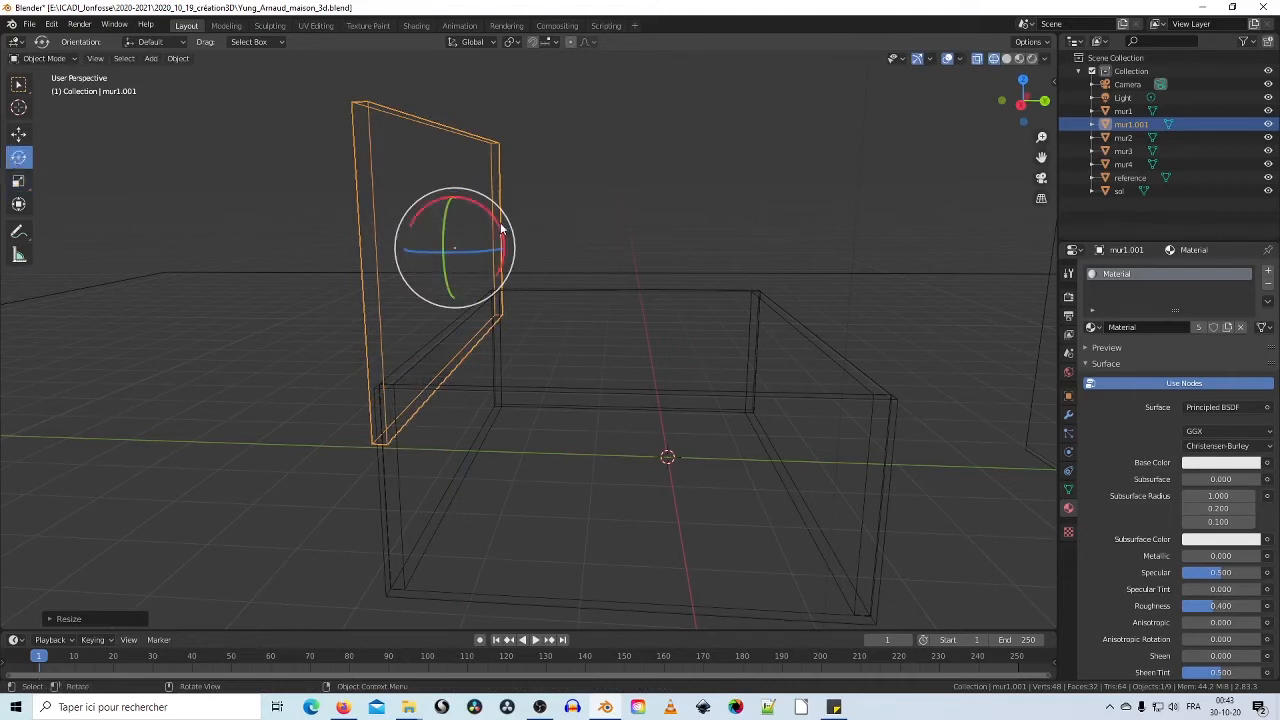
pyautogui.moveTo(494, 224); pyautogui.dragTo(508, 258)
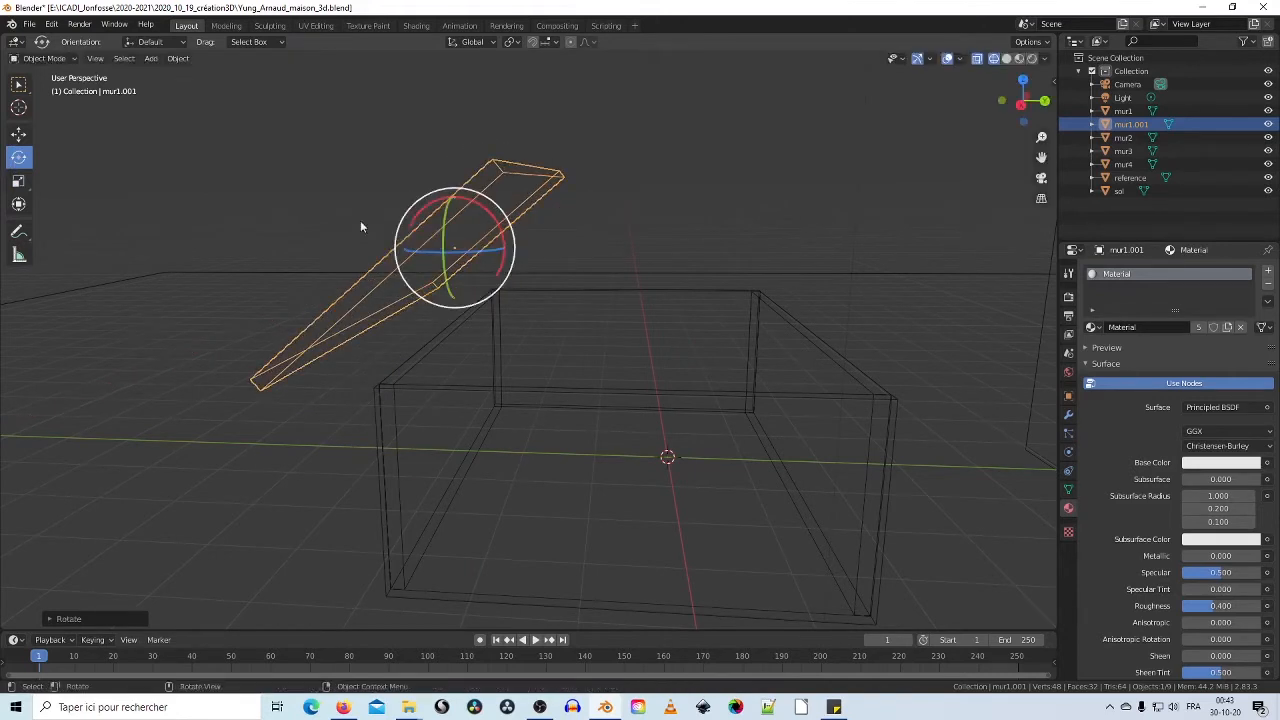
pyautogui.click(18, 134)
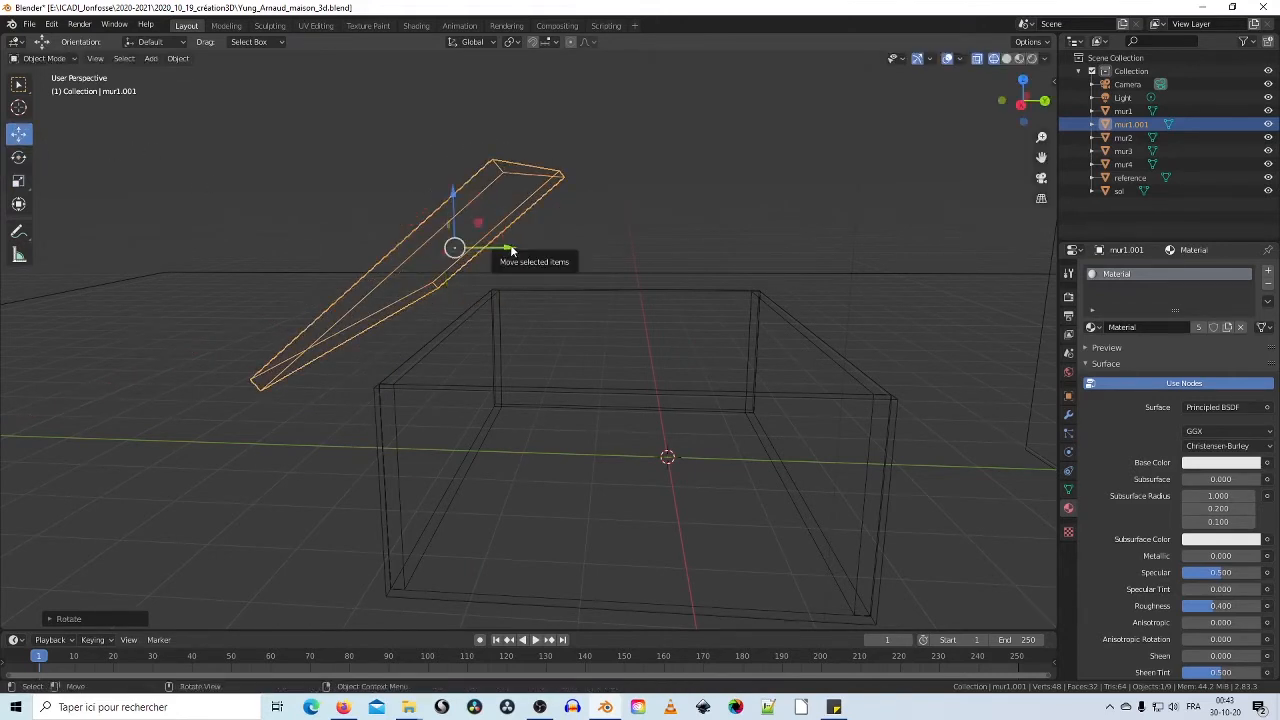
pyautogui.moveTo(511, 254); pyautogui.dragTo(597, 260)
pyautogui.moveTo(552, 284); pyautogui.dragTo(578, 270, button='middle')
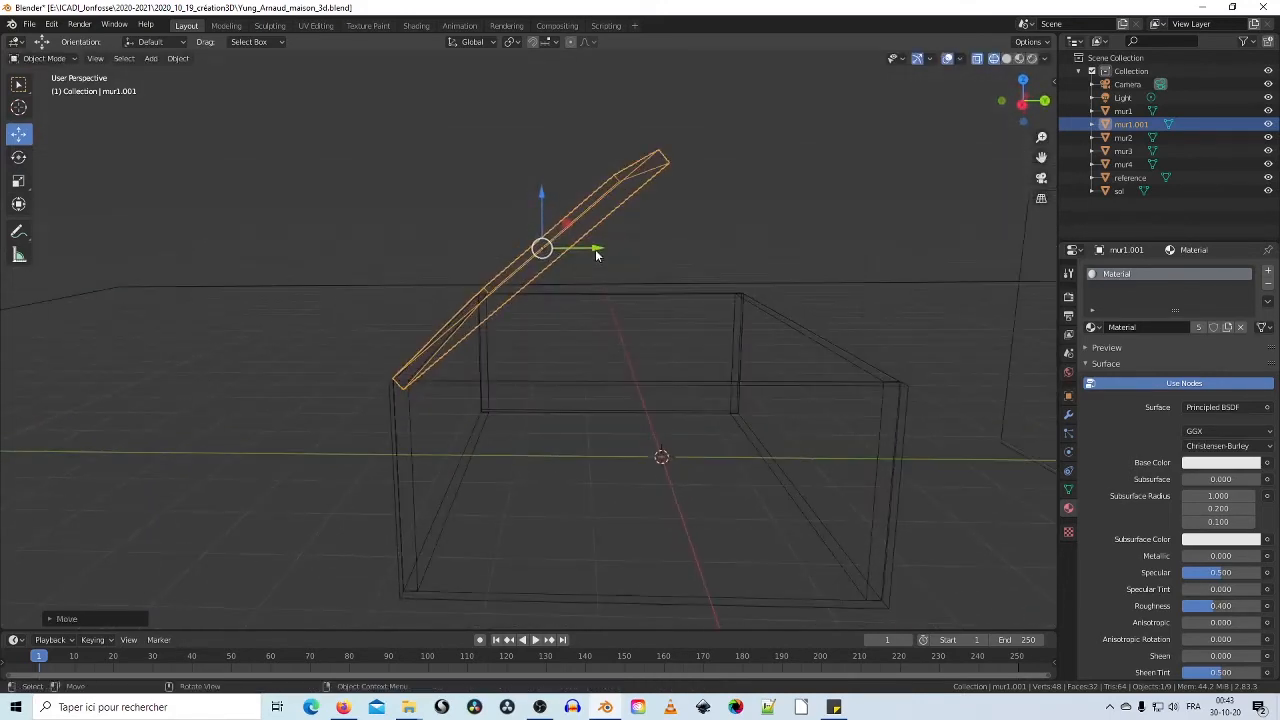
pyautogui.moveTo(596, 255); pyautogui.dragTo(576, 253)
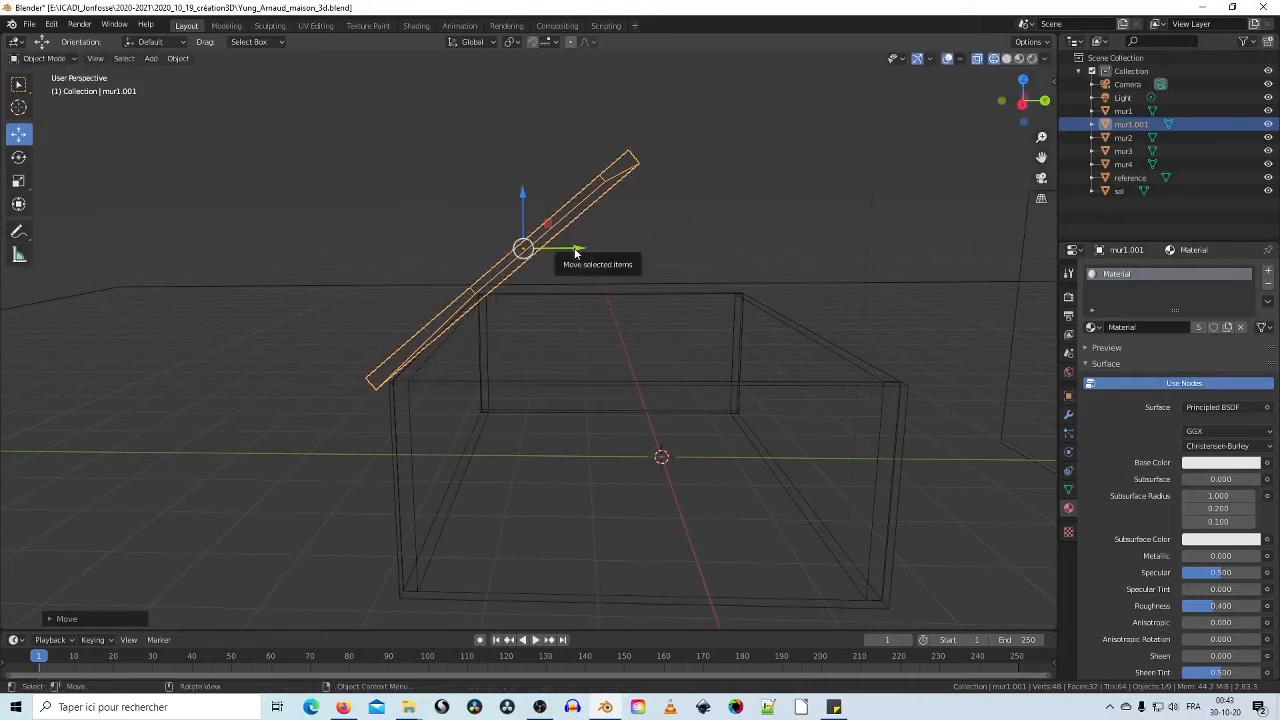
# Step: Refine the roof panel's tilt about X and return to Solid shading
pyautogui.click(18, 157)
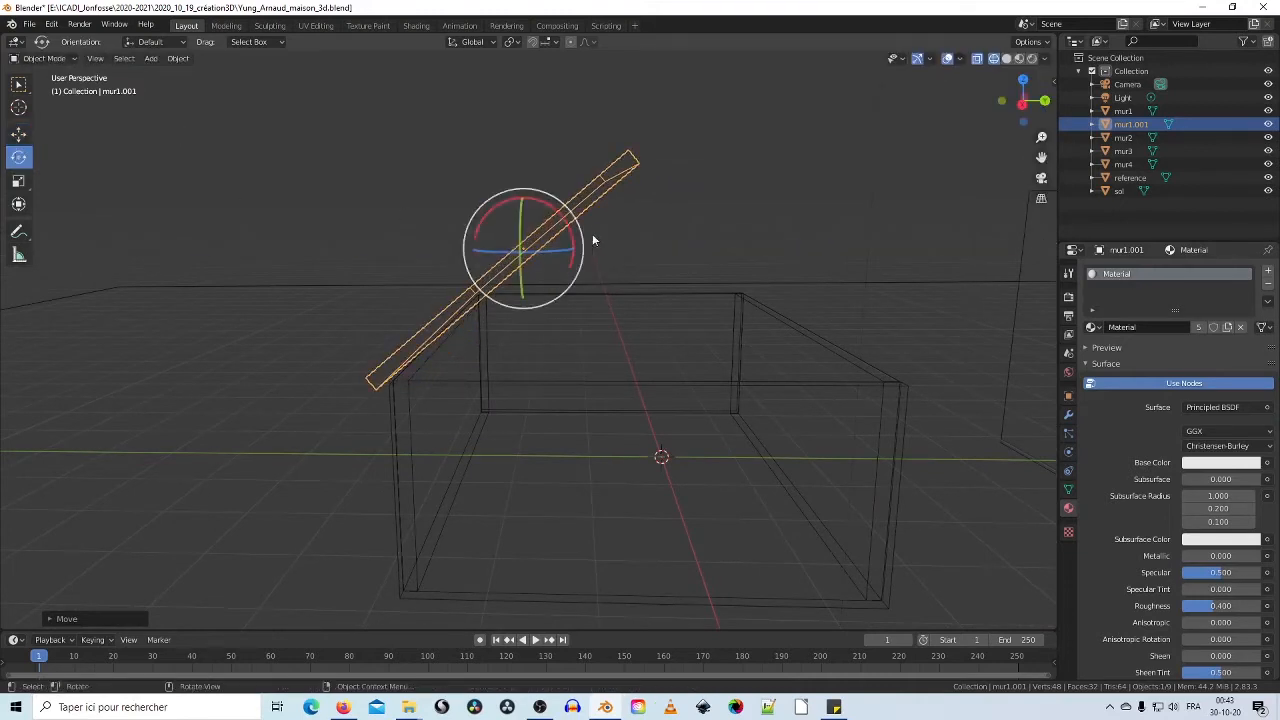
pyautogui.moveTo(563, 214); pyautogui.dragTo(611, 262)
pyautogui.click(18, 133)
pyautogui.moveTo(612, 263); pyautogui.dragTo(576, 318, button='middle')
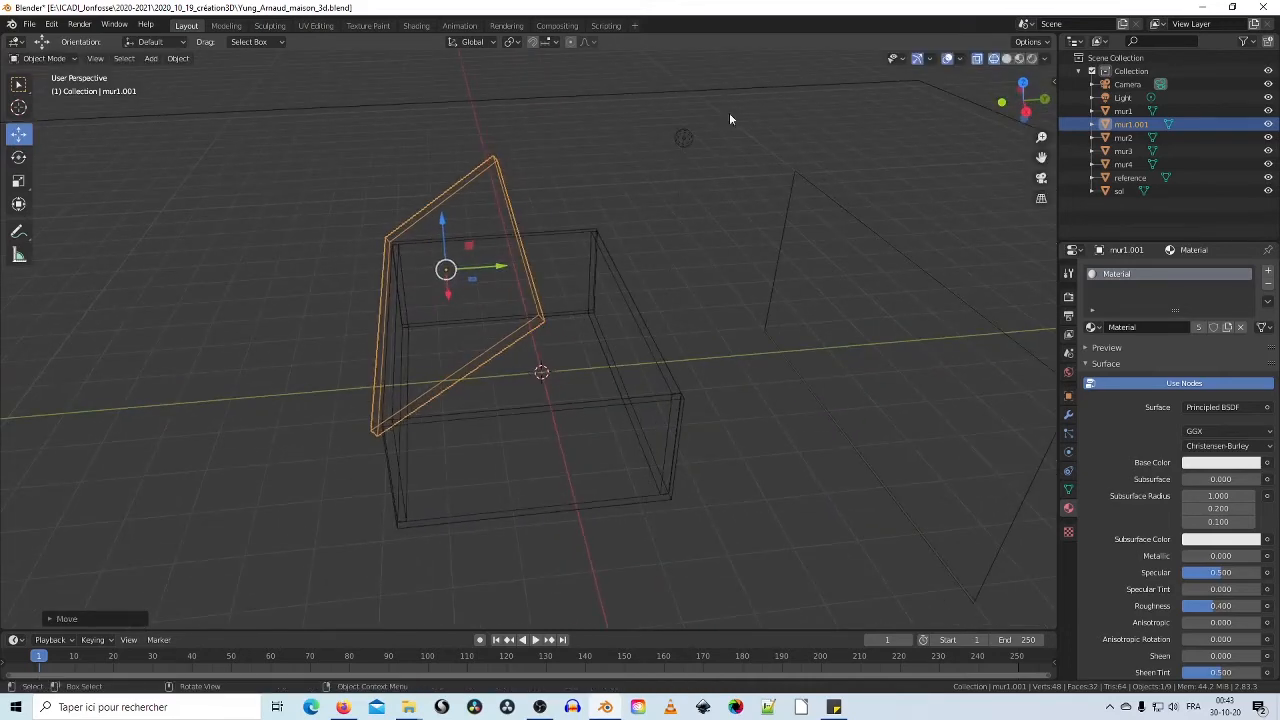
pyautogui.click(1007, 58)
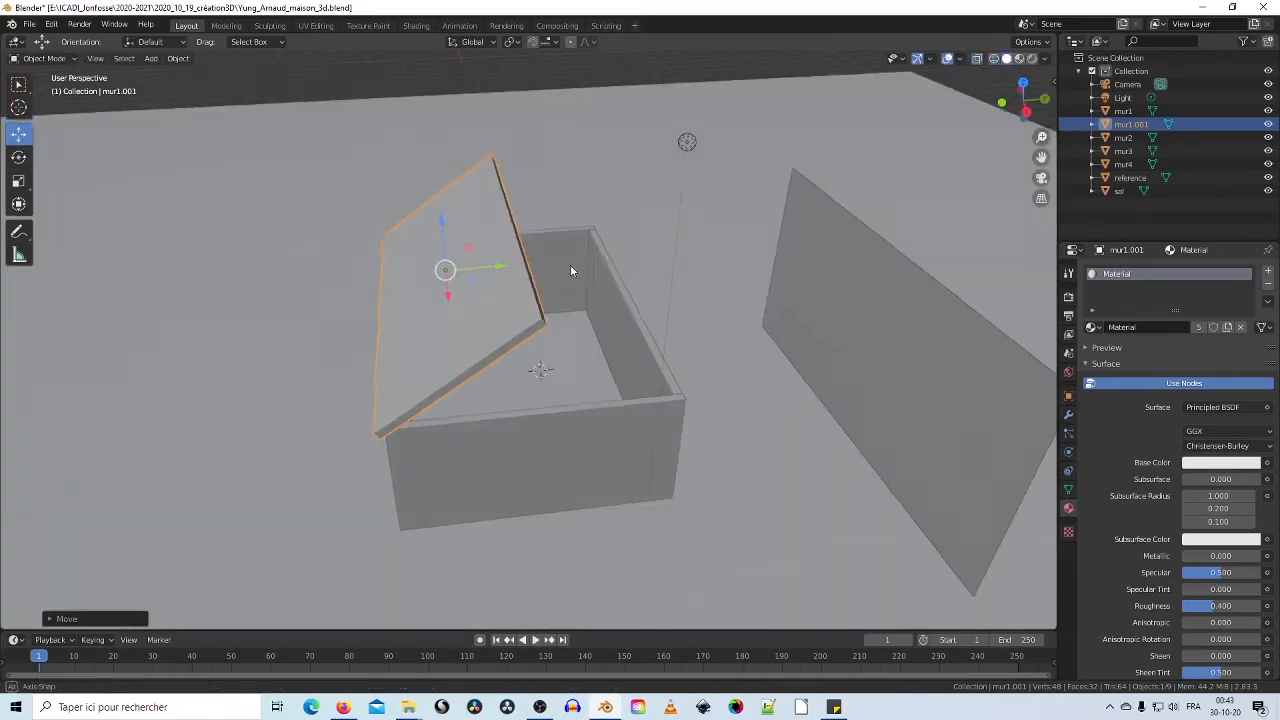
# Step: Duplicate the roof panel and rotate the copy about X to slope the other way
pyautogui.moveTo(570, 265)
pyautogui.mouseDown(button='middle')
pyautogui.moveTo(544, 231)
pyautogui.moveTo(469, 278)
pyautogui.mouseUp(button='middle')
pyautogui.scroll(4, 460, 243)
pyautogui.rightClick(442, 265)
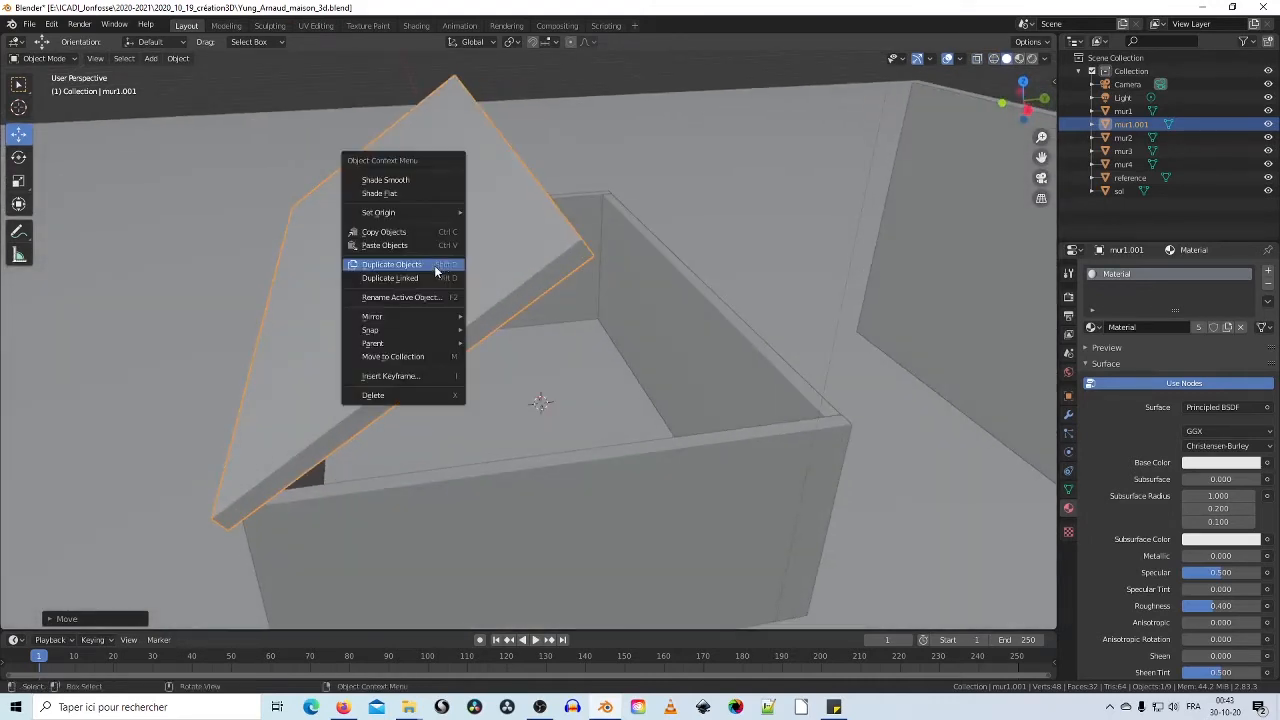
pyautogui.click(418, 266)
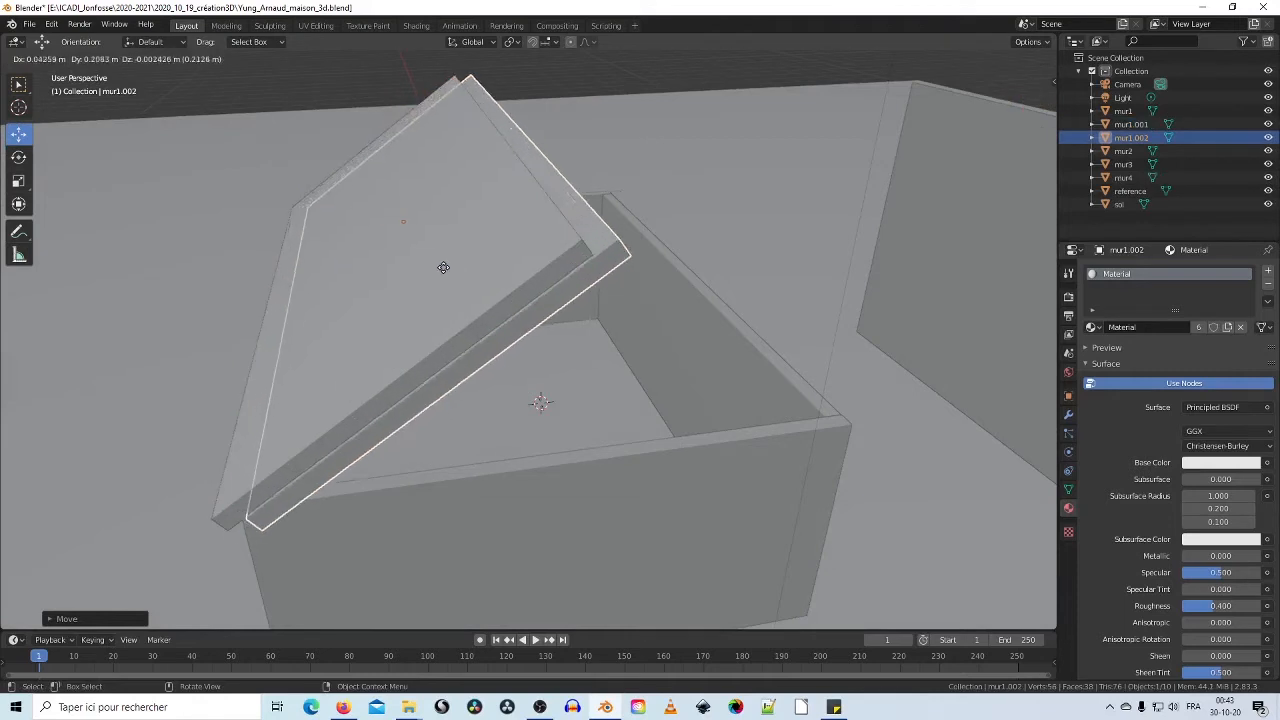
pyautogui.click(606, 262)
pyautogui.moveTo(606, 262); pyautogui.dragTo(631, 277, button='middle')
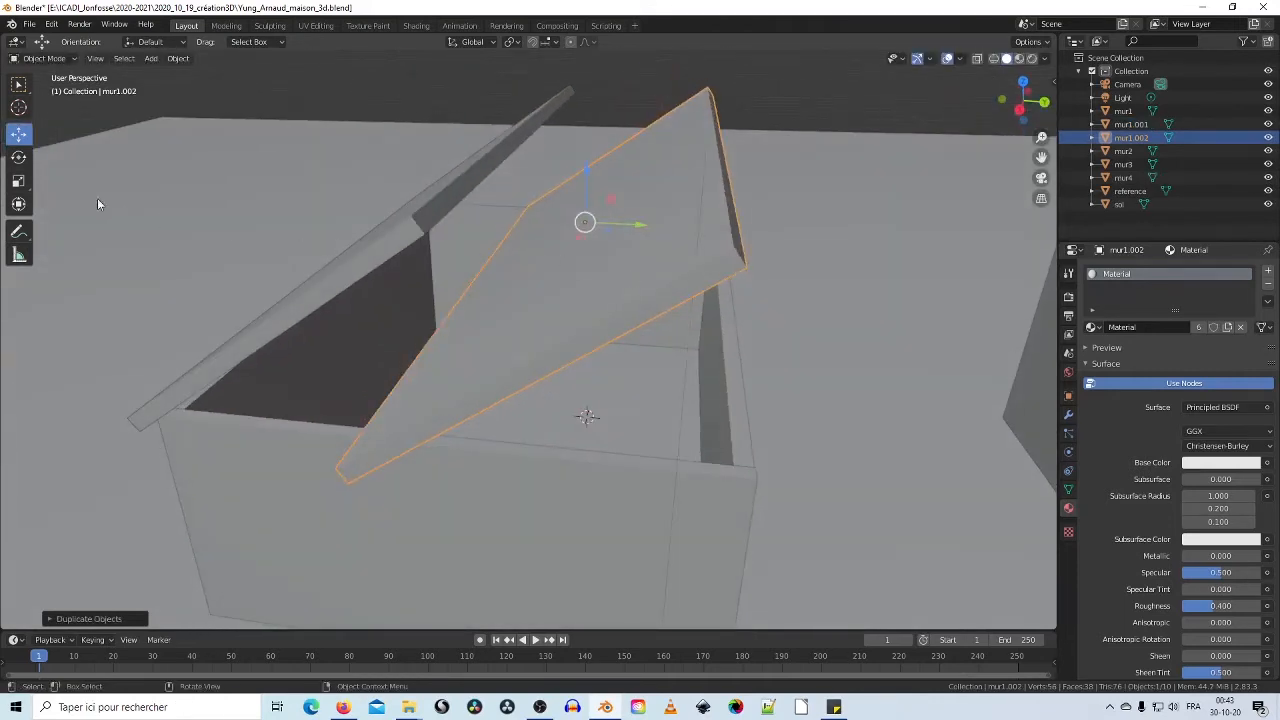
pyautogui.click(18, 157)
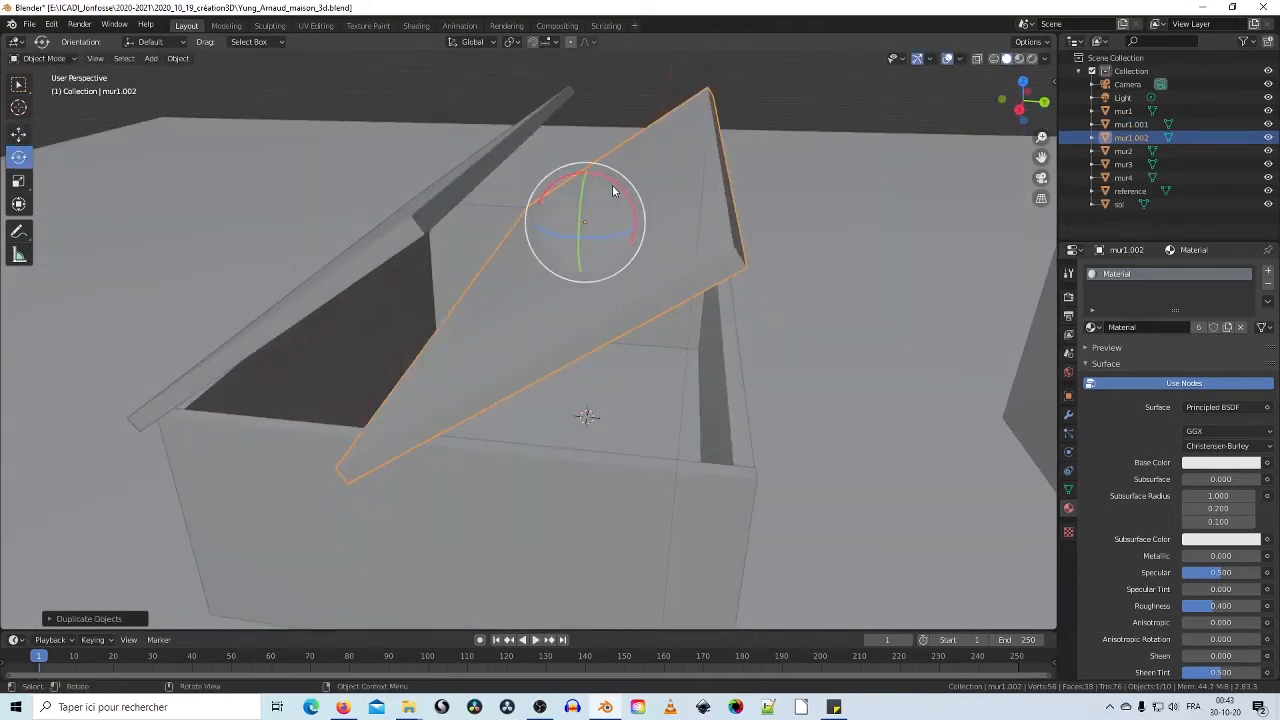
pyautogui.moveTo(621, 193); pyautogui.dragTo(643, 266)
pyautogui.moveTo(643, 266); pyautogui.dragTo(622, 269, button='middle')
pyautogui.moveTo(603, 233); pyautogui.dragTo(586, 218)
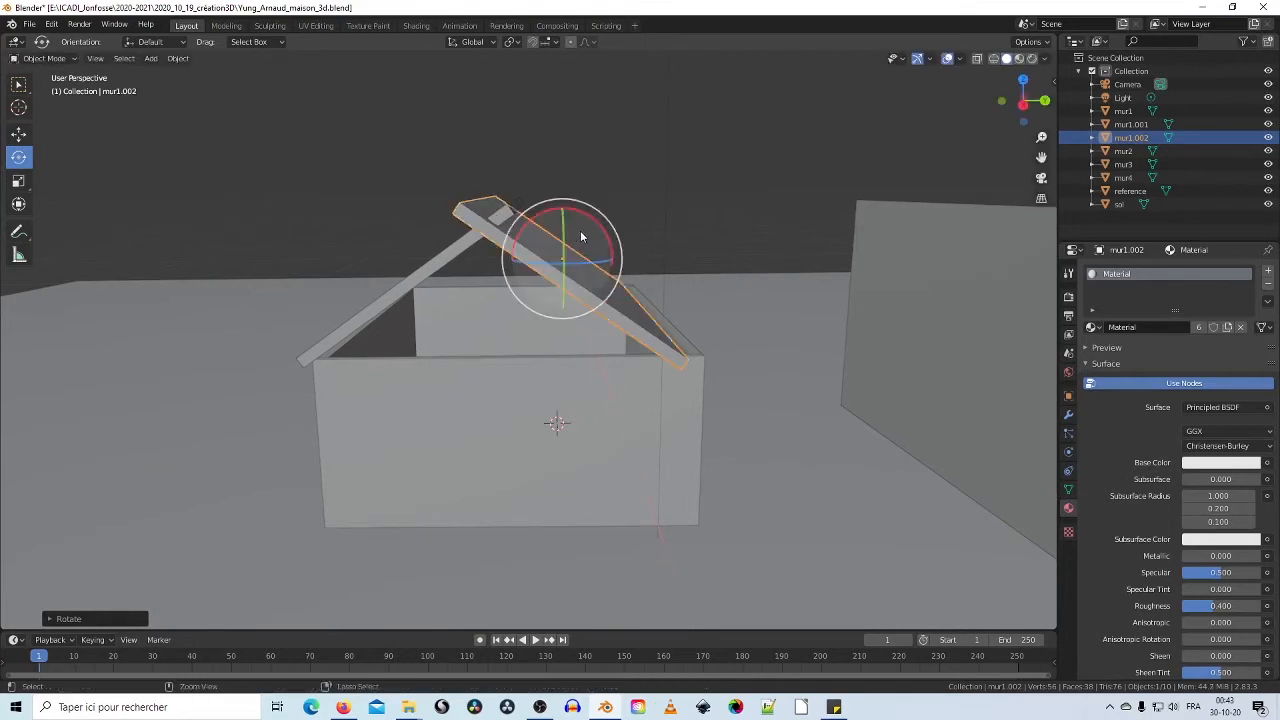
# Step: Slide the duplicate panel mur1.002 along Y to the opposite side
pyautogui.click(19, 135)
pyautogui.moveTo(616, 262); pyautogui.dragTo(646, 265)
pyautogui.moveTo(619, 300)
pyautogui.mouseDown(button='middle')
pyautogui.moveTo(620, 280)
pyautogui.moveTo(624, 299)
pyautogui.mouseUp(button='middle')
pyautogui.moveTo(644, 261); pyautogui.dragTo(644, 266)
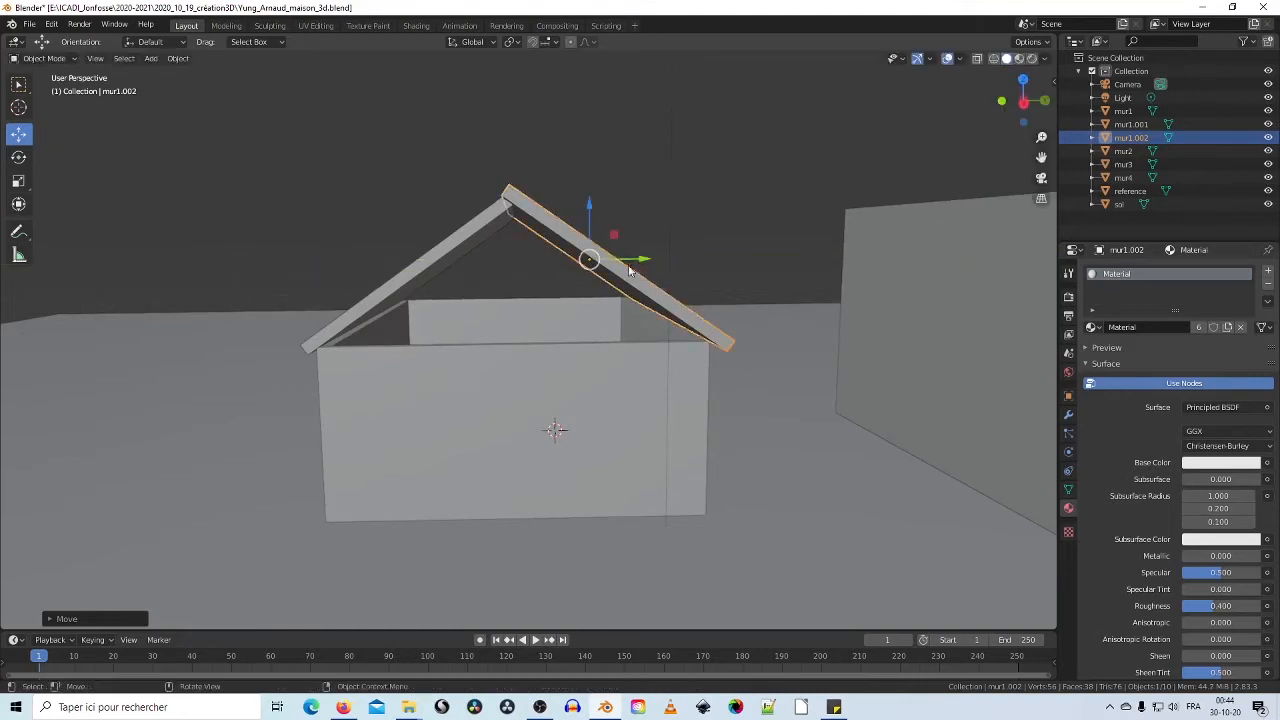
# Step: Nudge the left roof panel along Y and adjust its tilt
pyautogui.click(477, 256)
pyautogui.moveTo(495, 264); pyautogui.dragTo(490, 264)
pyautogui.click(18, 157)
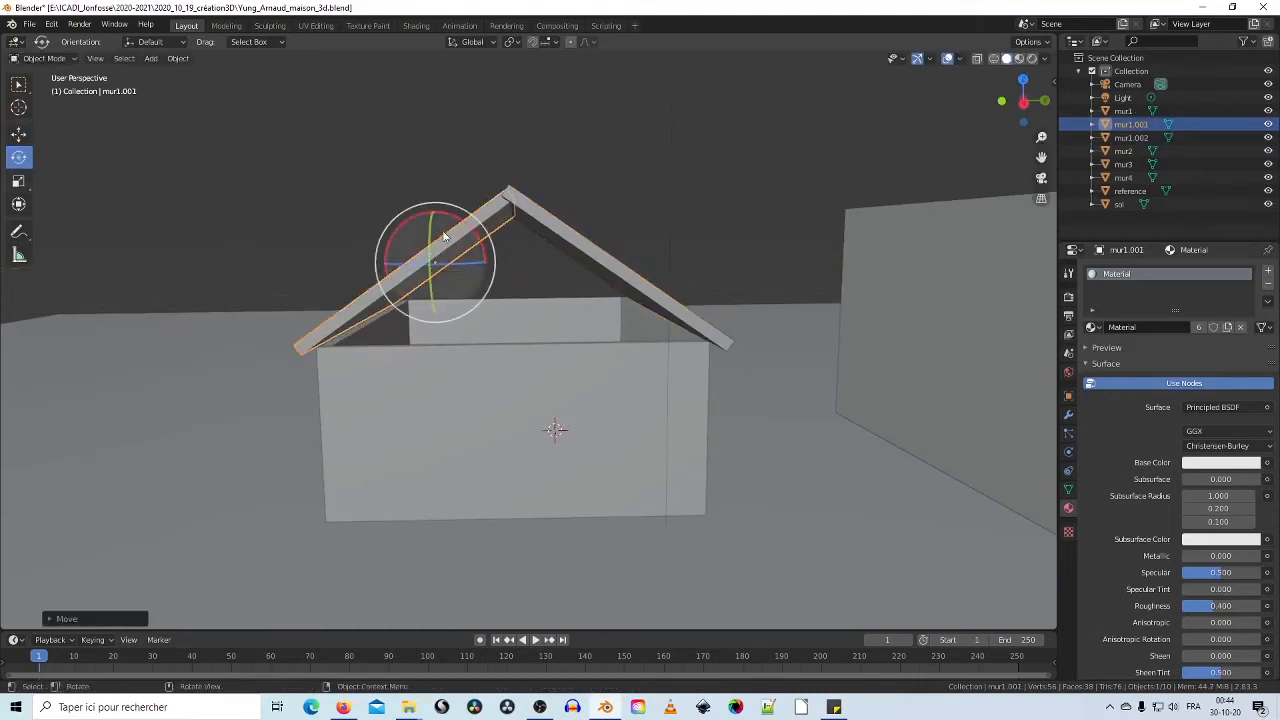
pyautogui.moveTo(466, 229)
pyautogui.mouseDown()
pyautogui.moveTo(445, 250)
pyautogui.moveTo(455, 222)
pyautogui.mouseUp()
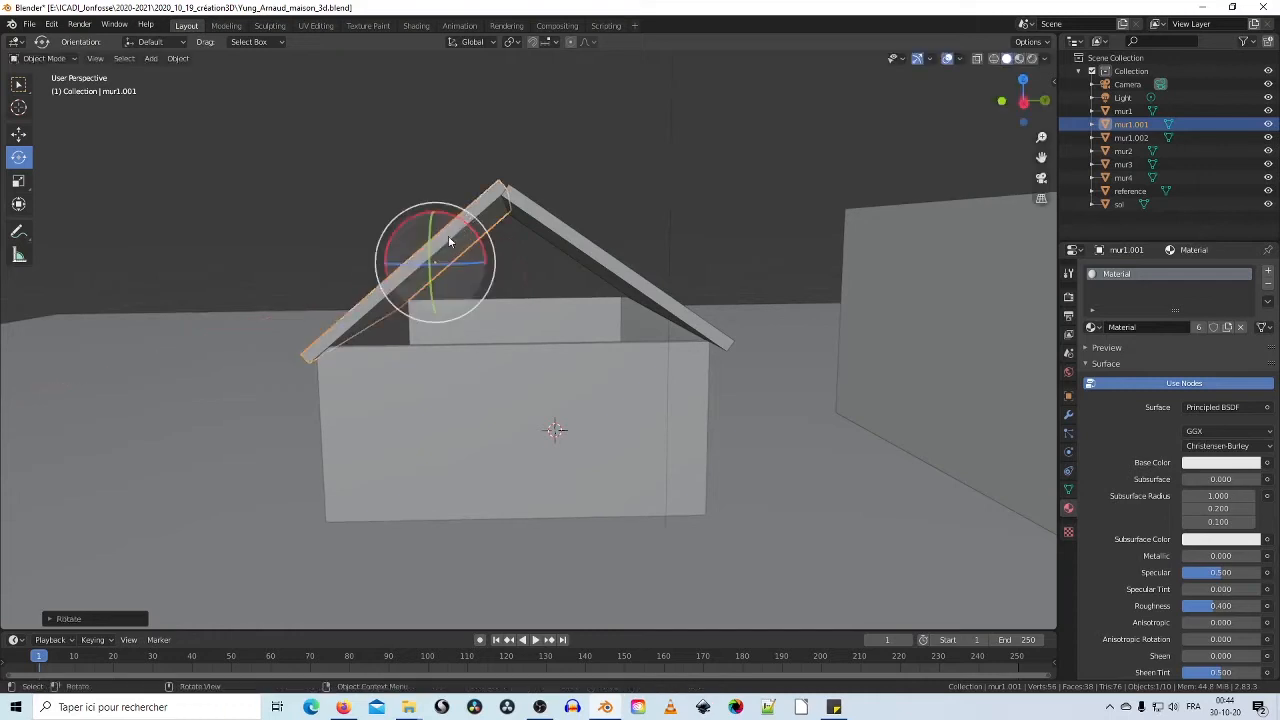
pyautogui.click(20, 136)
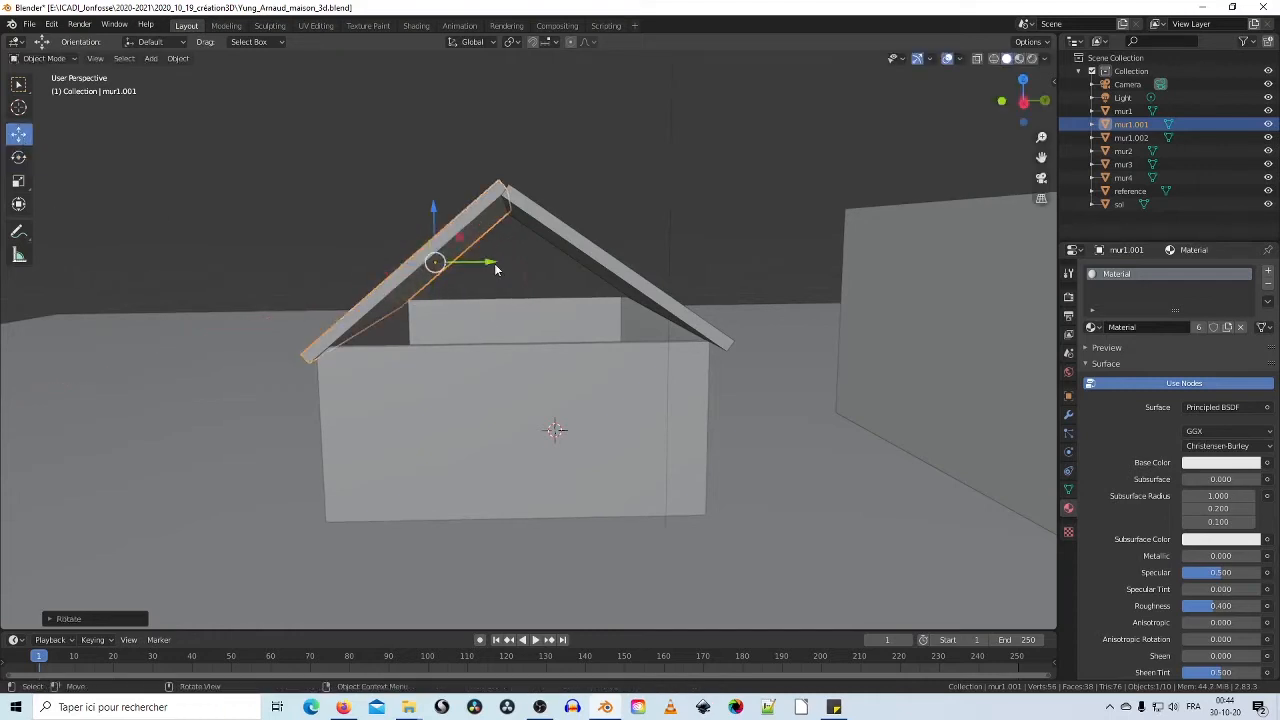
pyautogui.moveTo(489, 267); pyautogui.dragTo(484, 266)
# Step: Raise the right panel to the ridge, align it along X, then shift both panels along Y
pyautogui.click(614, 268)
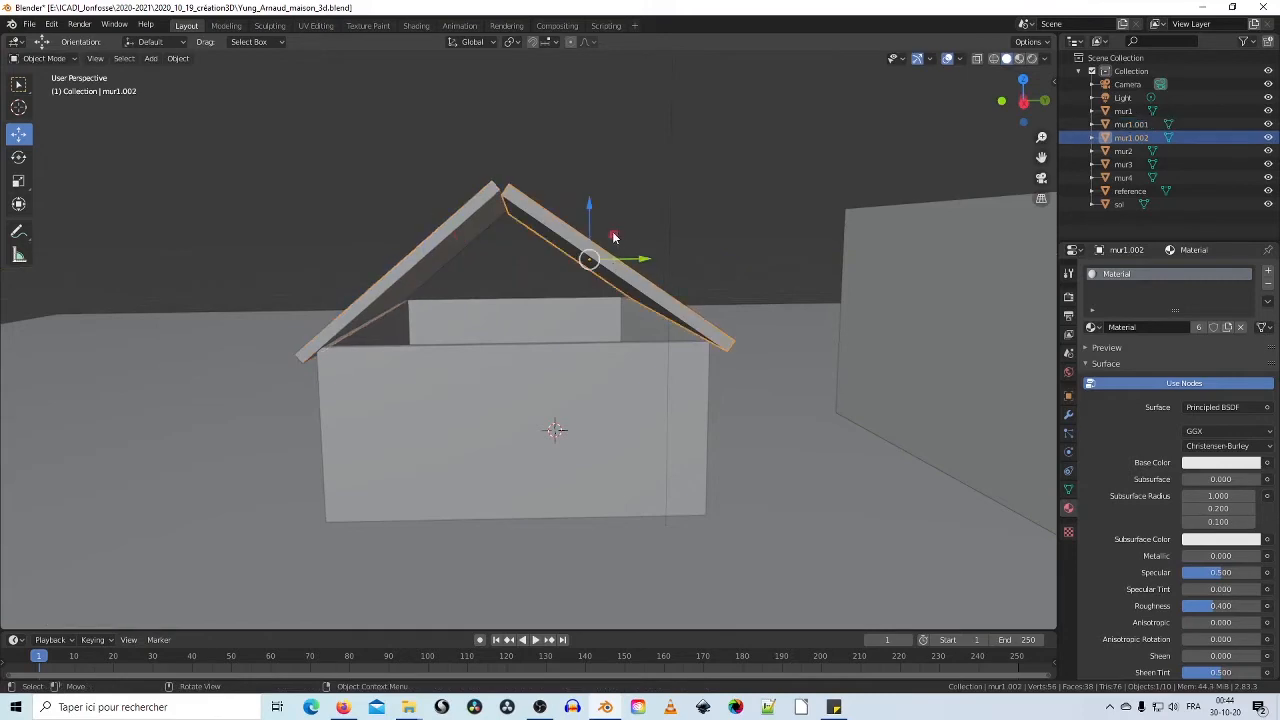
pyautogui.moveTo(614, 237); pyautogui.dragTo(602, 232)
pyautogui.moveTo(602, 232); pyautogui.dragTo(767, 449, button='middle')
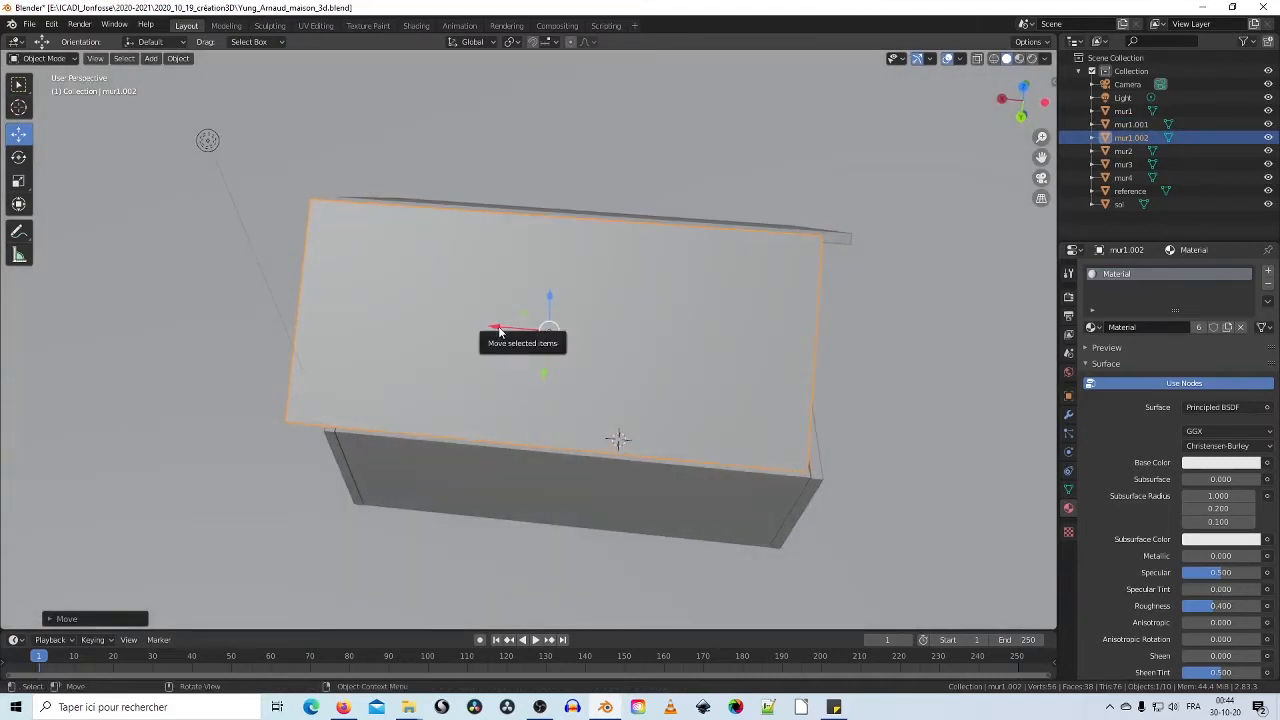
pyautogui.moveTo(510, 330); pyautogui.dragTo(530, 330)
pyautogui.moveTo(410, 367); pyautogui.dragTo(523, 305, button='middle')
pyautogui.keyDown('shift'); pyautogui.click(428, 285); pyautogui.keyUp('shift')
pyautogui.moveTo(557, 262); pyautogui.dragTo(563, 258)
pyautogui.moveTo(563, 258); pyautogui.dragTo(788, 316, button='middle')
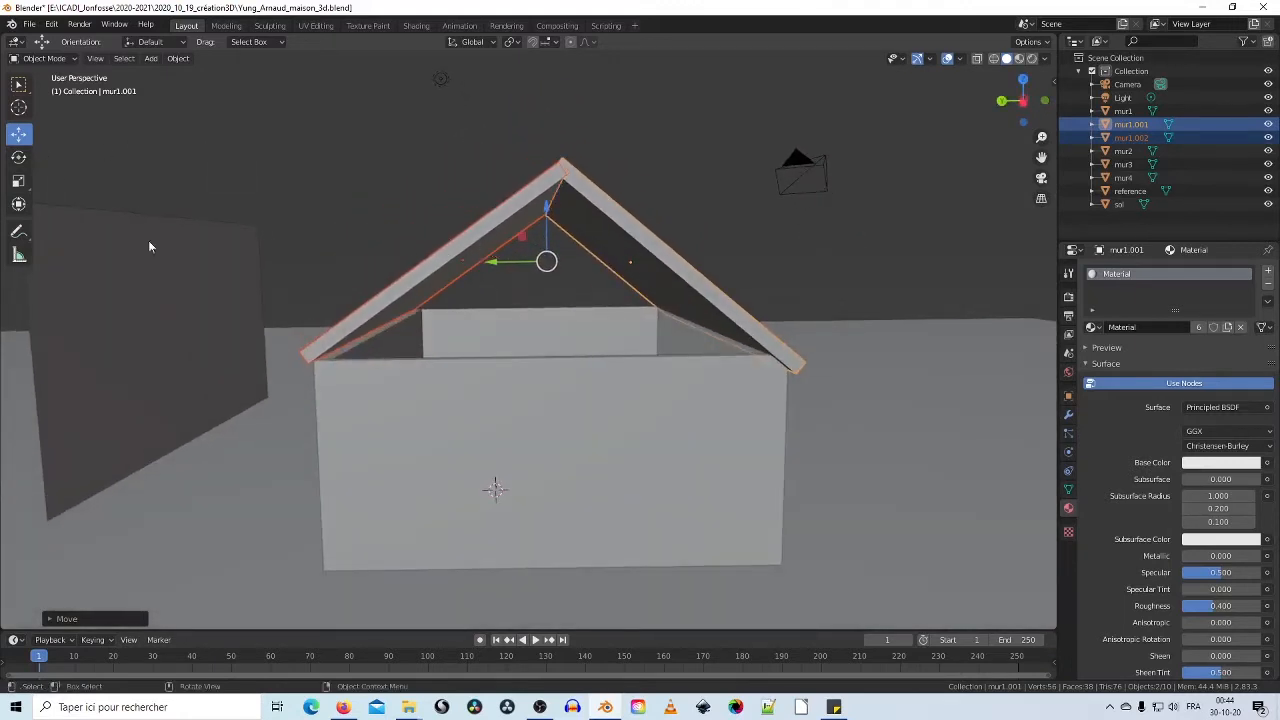
# Step: Fine-tune the tilt and position of both panels until they meet at the ridge
pyautogui.click(421, 259)
pyautogui.click(19, 158)
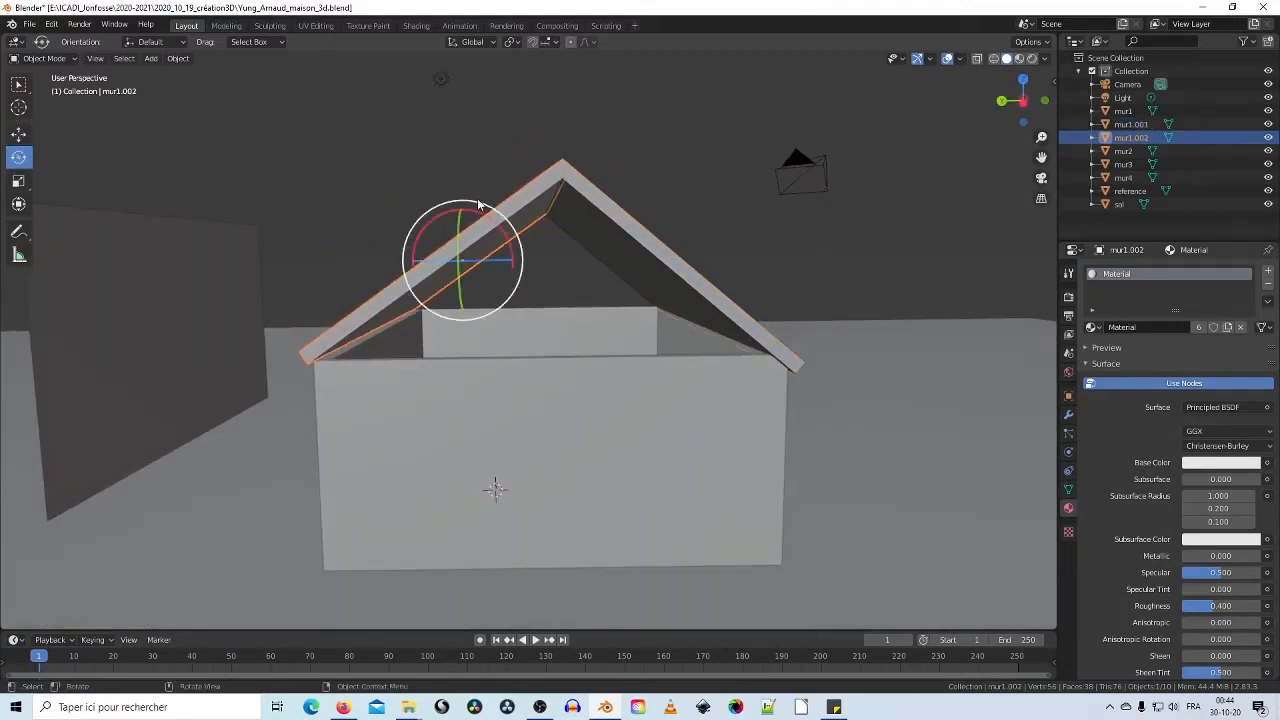
pyautogui.moveTo(489, 219); pyautogui.dragTo(118, 175)
pyautogui.click(19, 136)
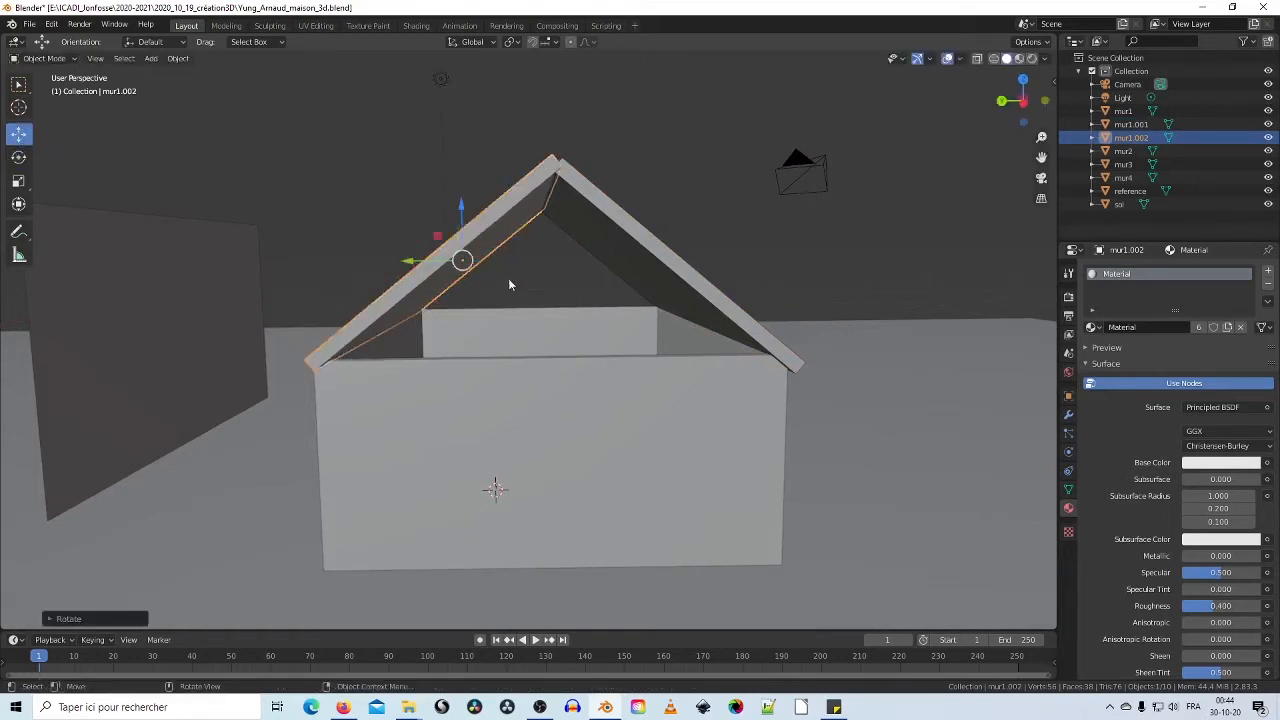
pyautogui.moveTo(430, 265); pyautogui.dragTo(415, 263)
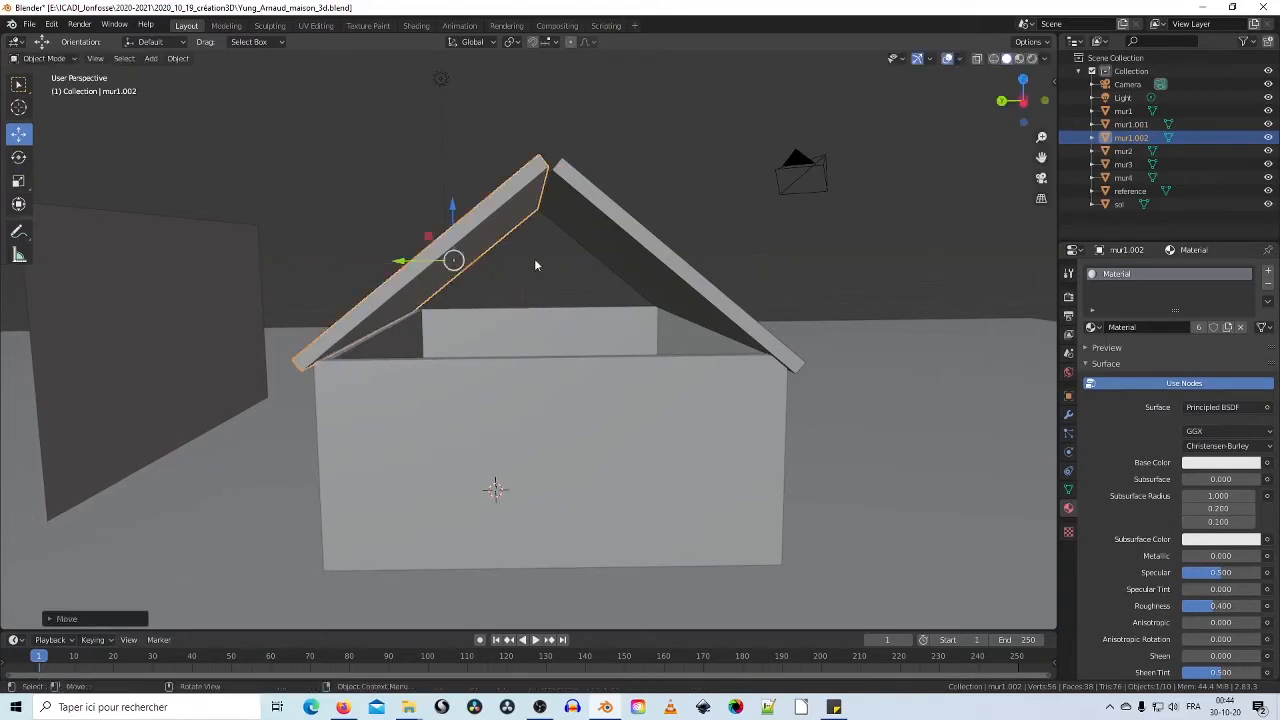
pyautogui.click(628, 230)
pyautogui.moveTo(589, 268); pyautogui.dragTo(572, 270)
pyautogui.click(19, 157)
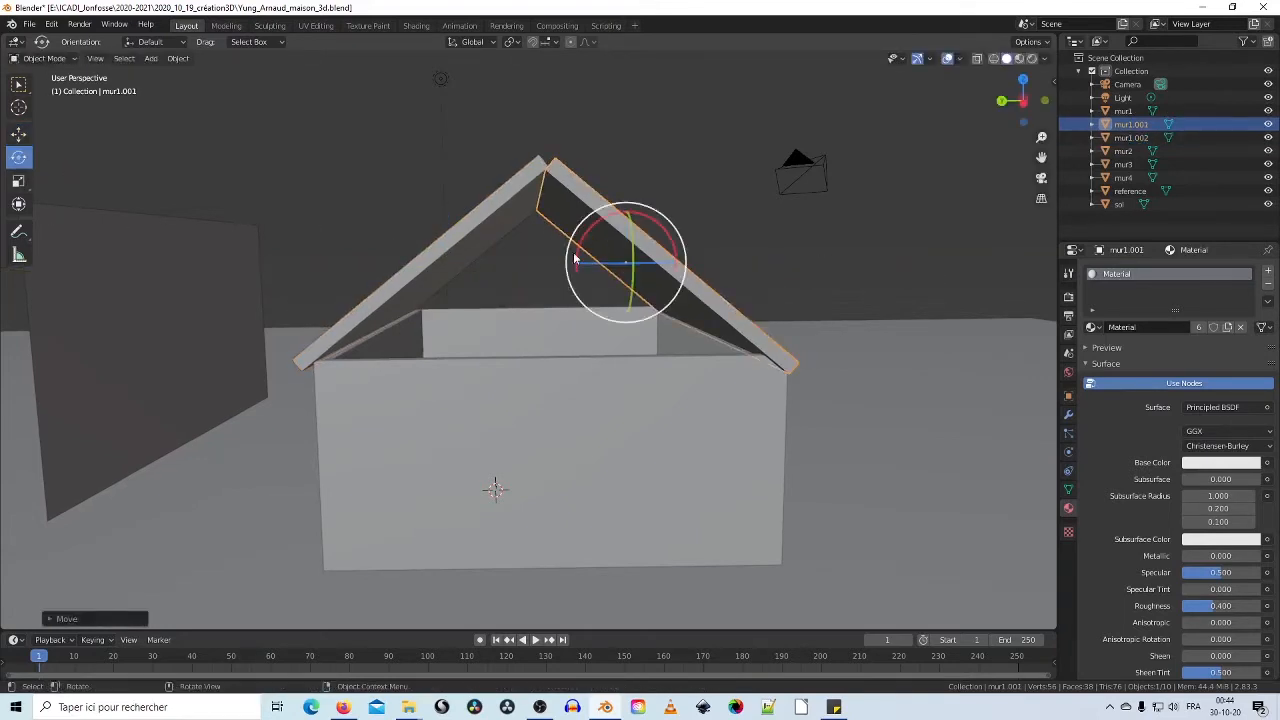
pyautogui.moveTo(587, 234); pyautogui.dragTo(601, 237)
pyautogui.click(18, 136)
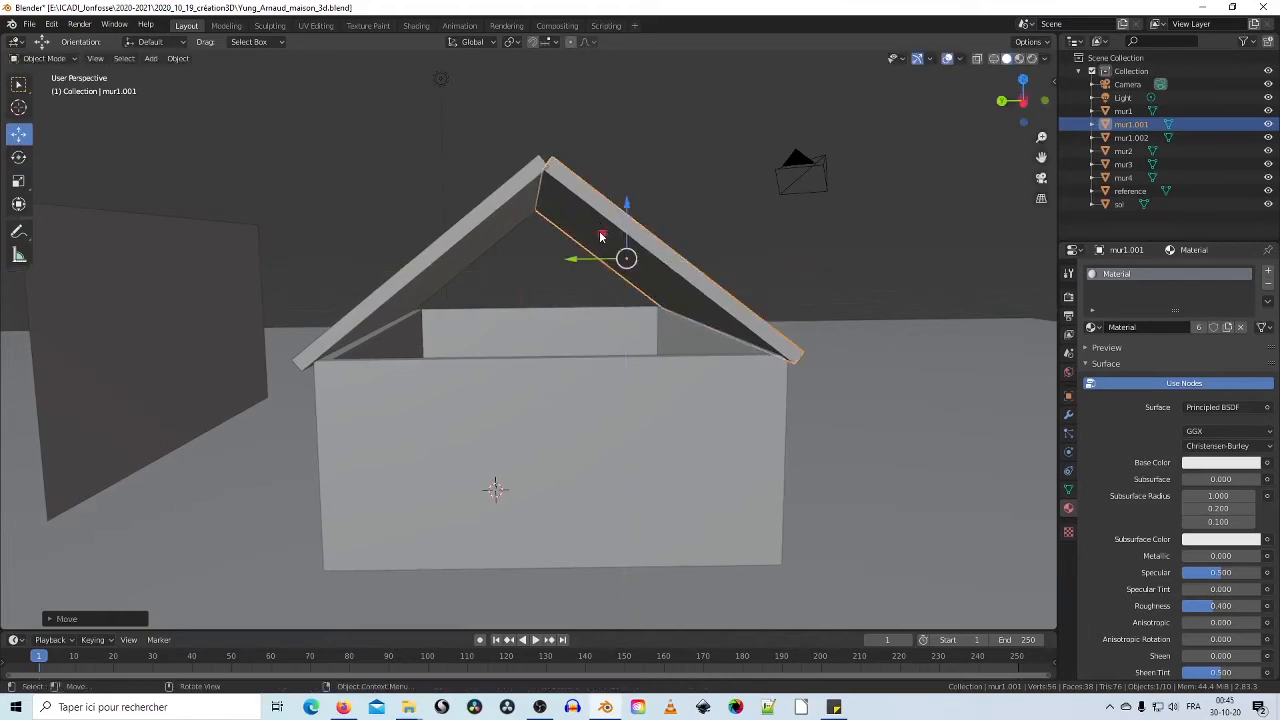
pyautogui.moveTo(601, 237); pyautogui.dragTo(583, 374, button='middle')
pyautogui.click(1019, 58)
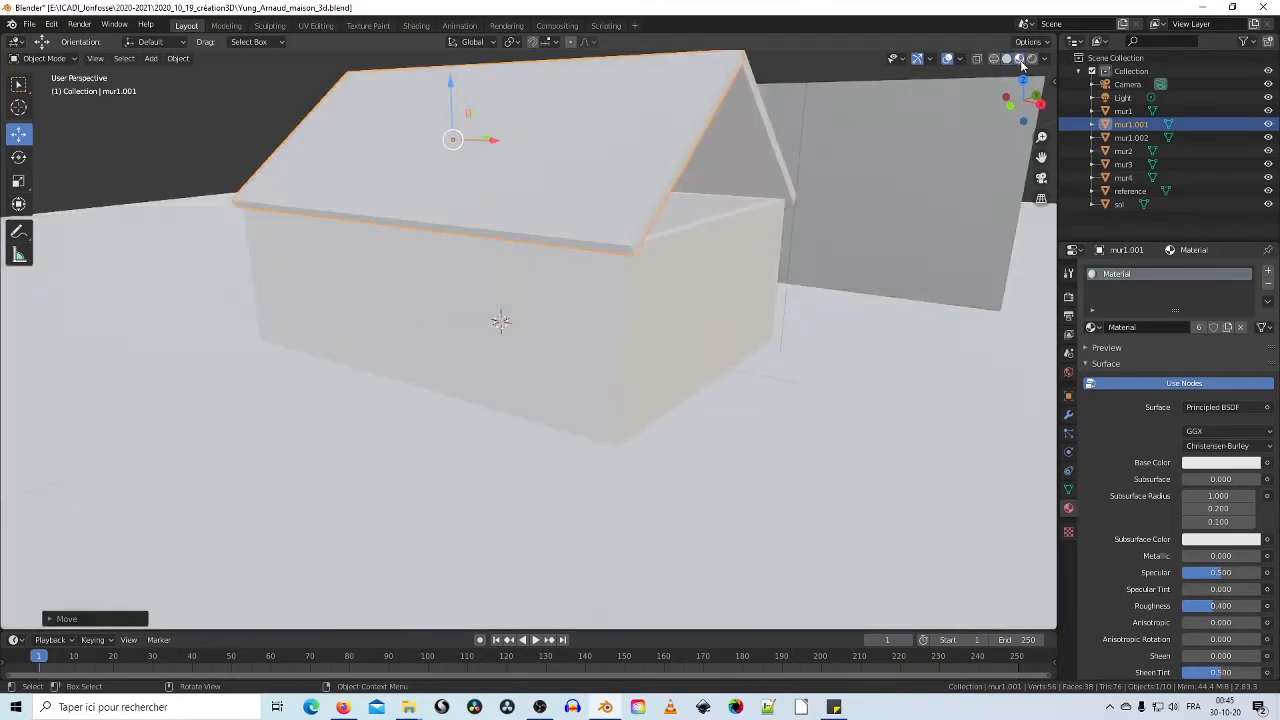
pyautogui.moveTo(918, 196)
pyautogui.mouseDown(button='middle')
pyautogui.moveTo(774, 268)
pyautogui.moveTo(731, 262)
pyautogui.moveTo(886, 246)
pyautogui.moveTo(809, 346)
pyautogui.moveTo(550, 185)
pyautogui.mouseUp(button='middle')
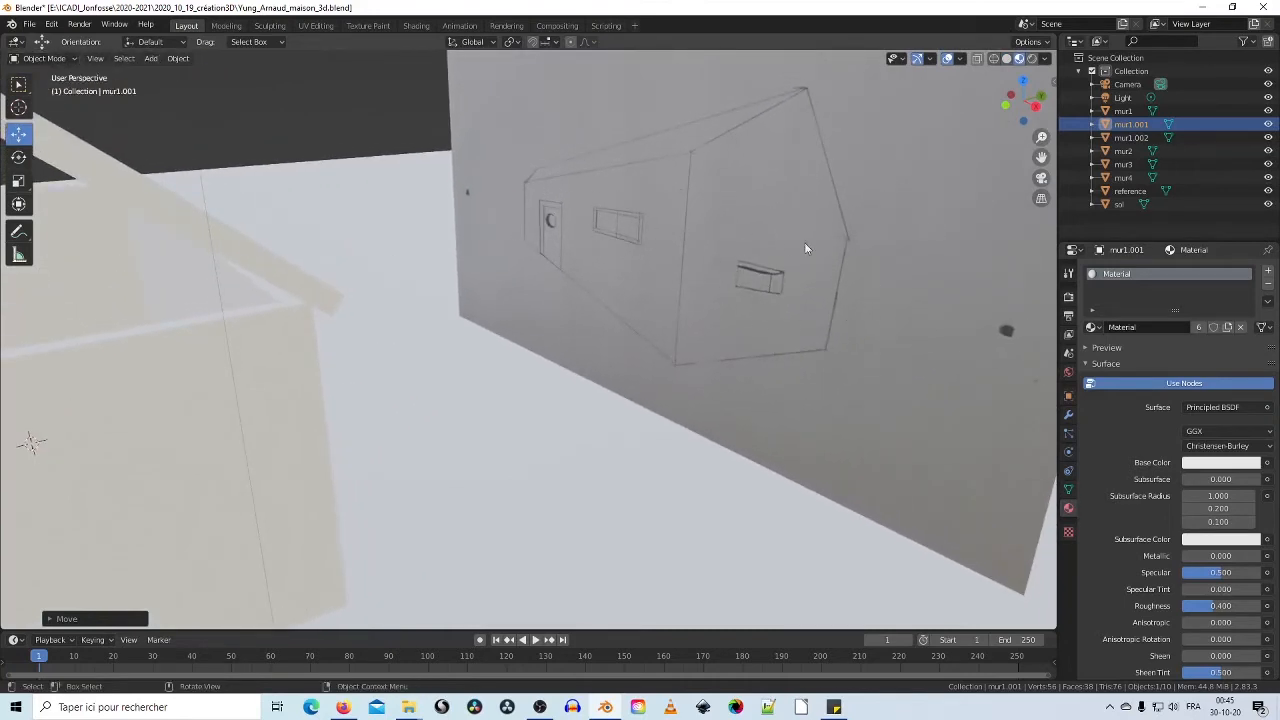
pyautogui.scroll(-3, 765, 291)
pyautogui.moveTo(757, 291); pyautogui.dragTo(696, 291, button='middle')
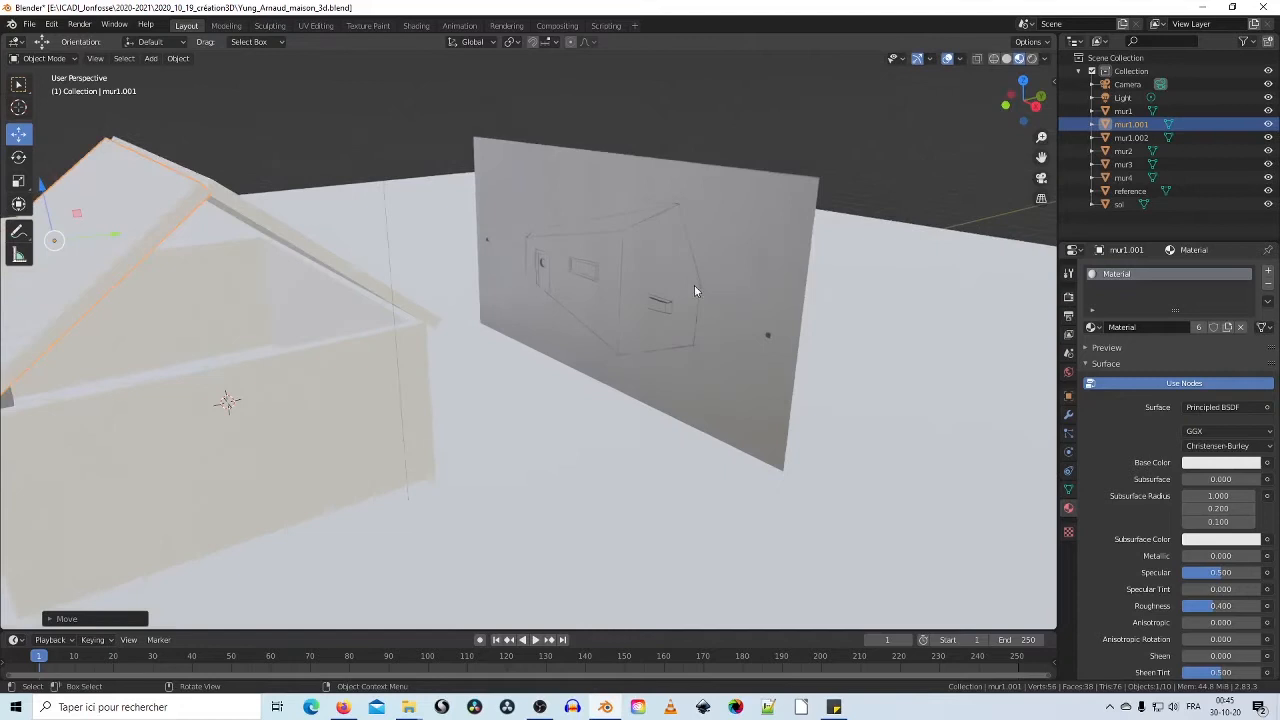
pyautogui.keyDown('shift'); pyautogui.moveTo(468, 313); pyautogui.dragTo(722, 279, button='middle'); pyautogui.keyUp('shift')
pyautogui.click(640, 277)
pyautogui.click(1005, 59)
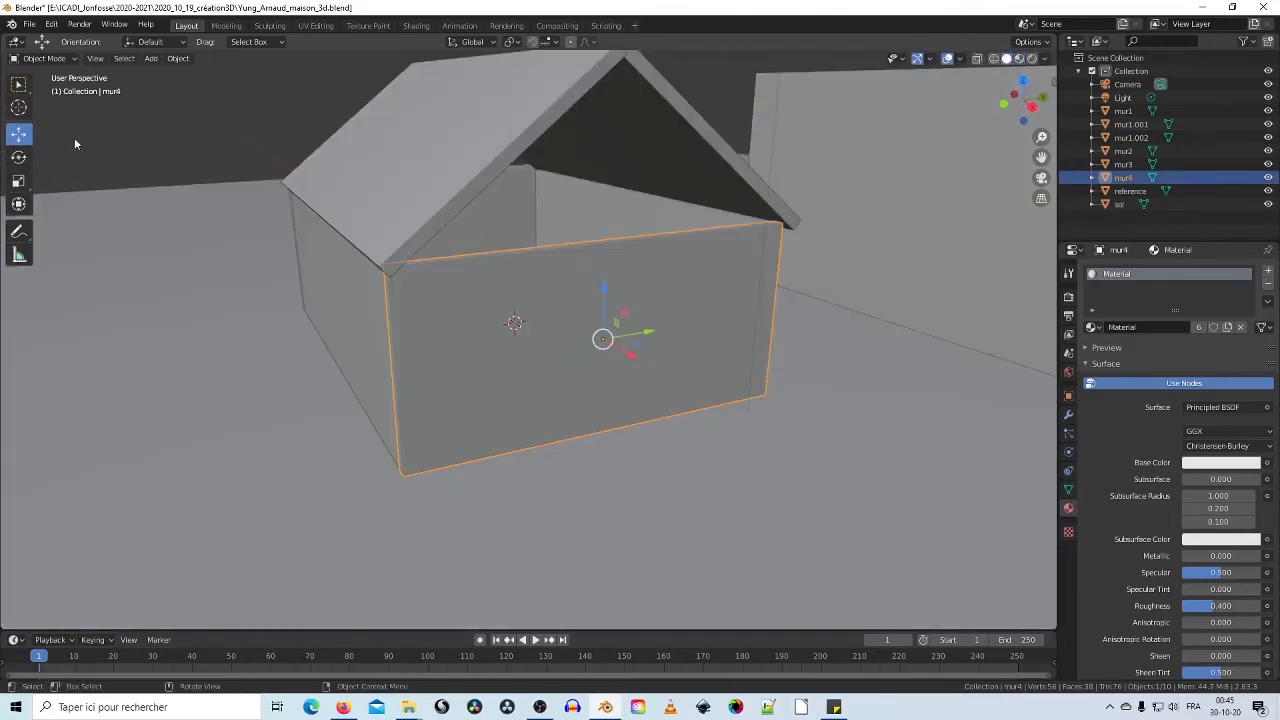
# Step: Enter Edit Mode on mur4 and add a vertical loop cut through the middle of the wall
pyautogui.click(72, 58)
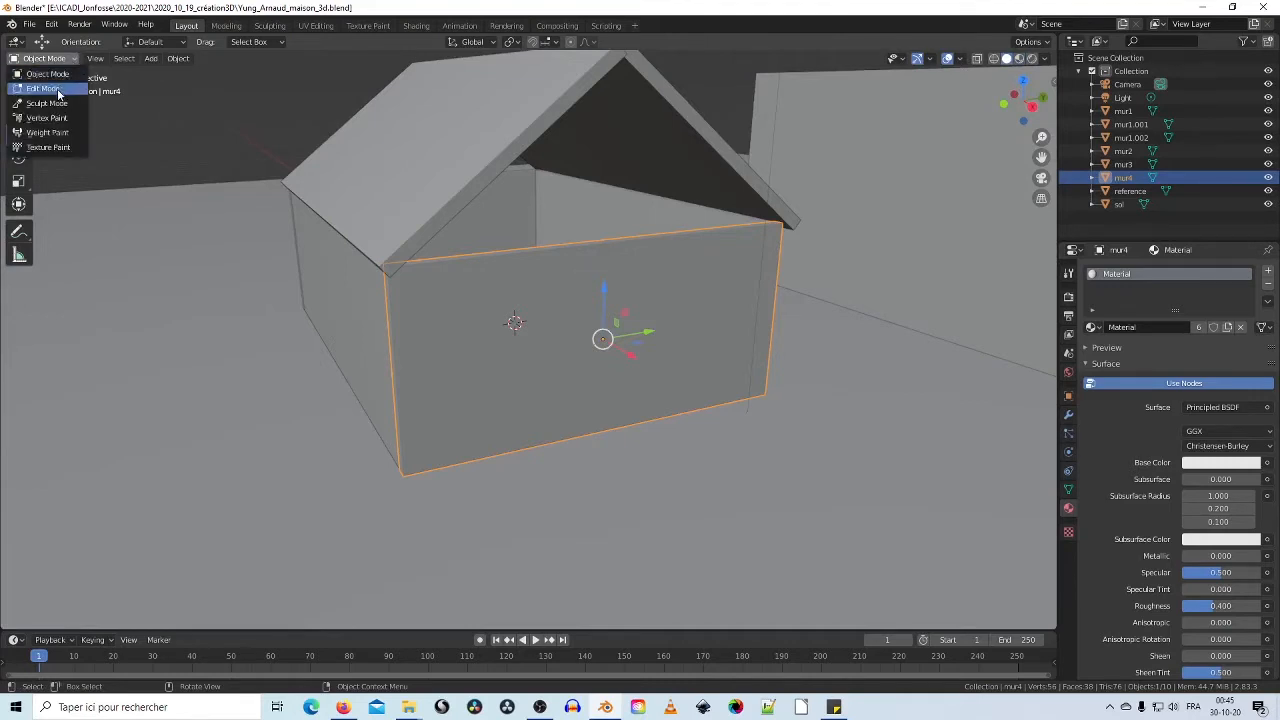
pyautogui.click(57, 88)
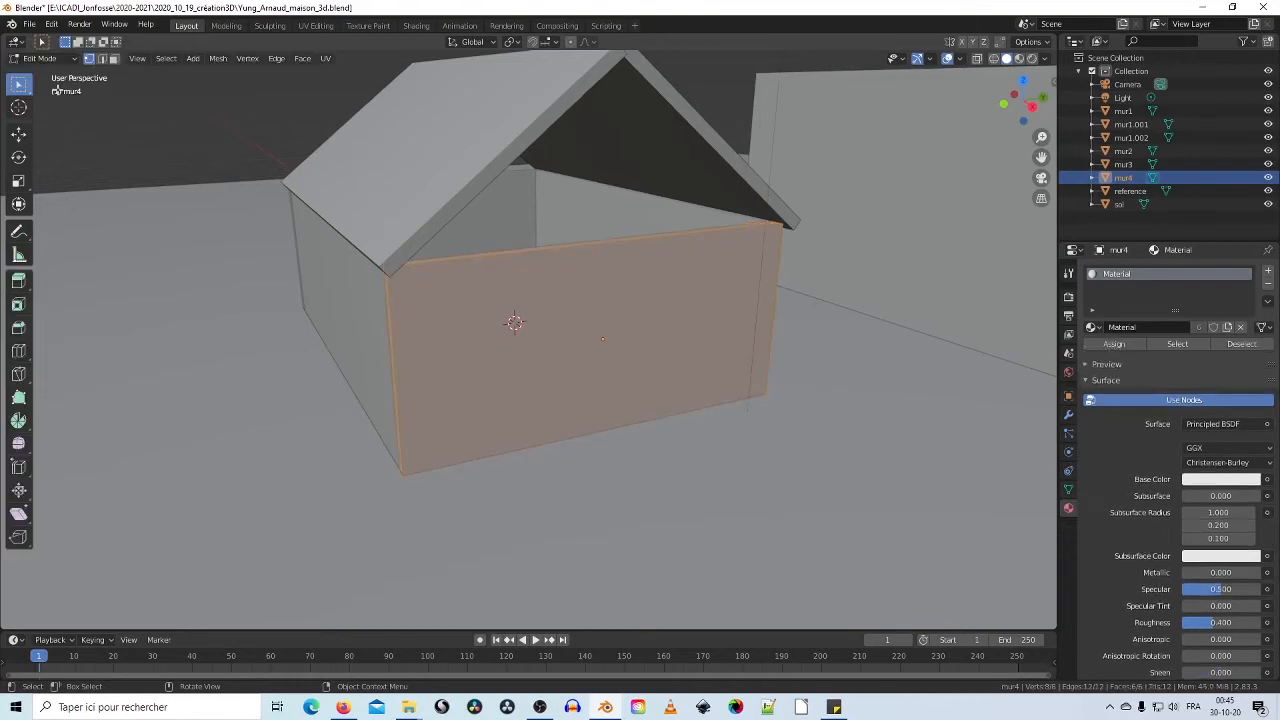
pyautogui.click(17, 353)
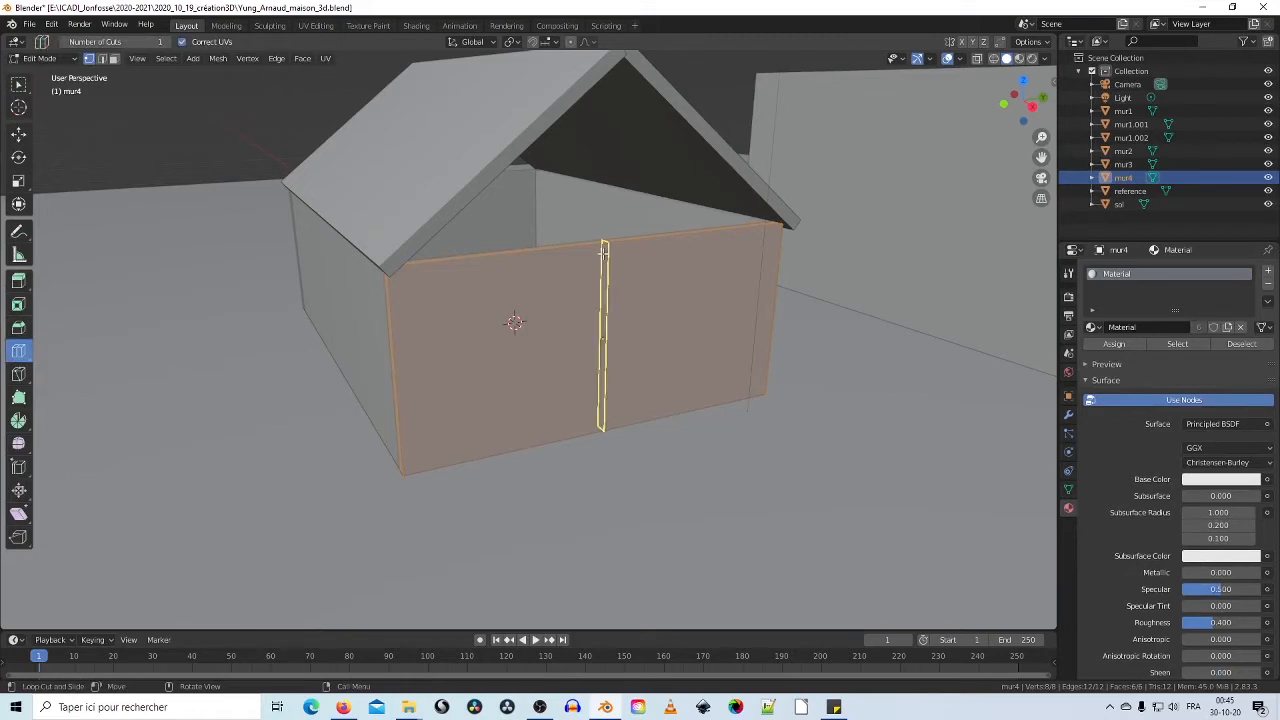
pyautogui.click(603, 252)
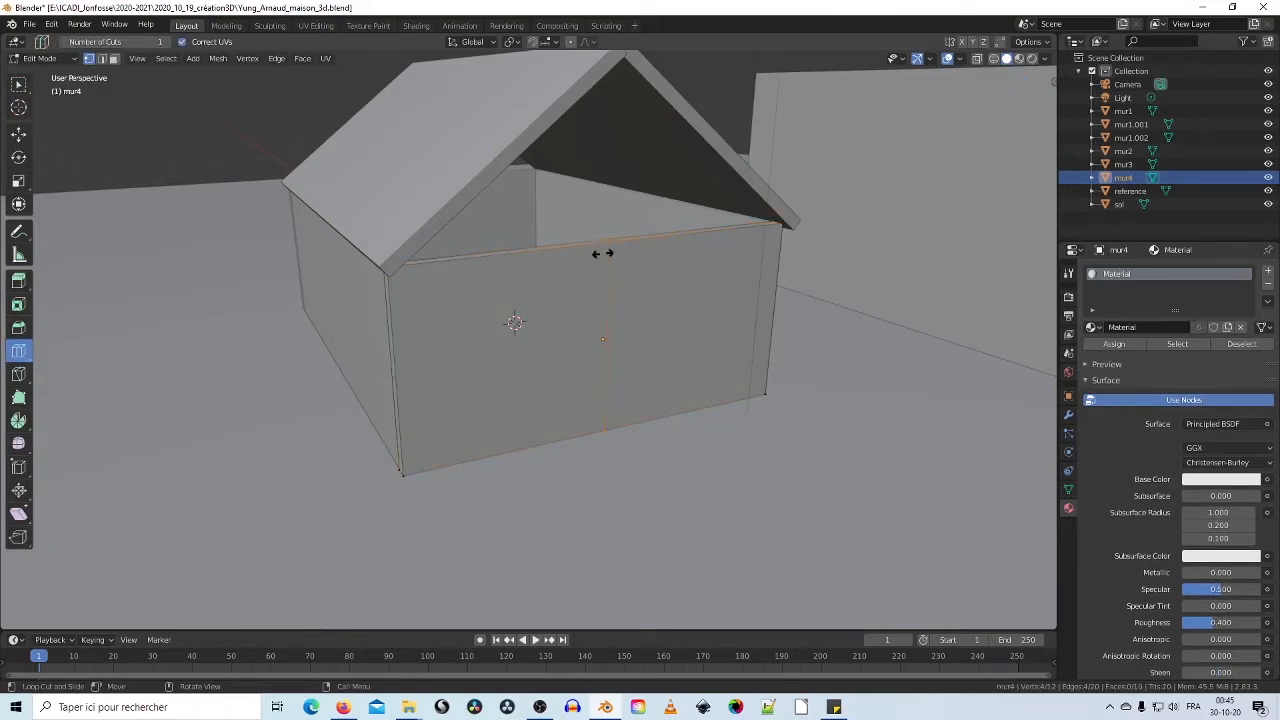
pyautogui.click(603, 253)
pyautogui.moveTo(500, 330); pyautogui.dragTo(637, 391, button='middle')
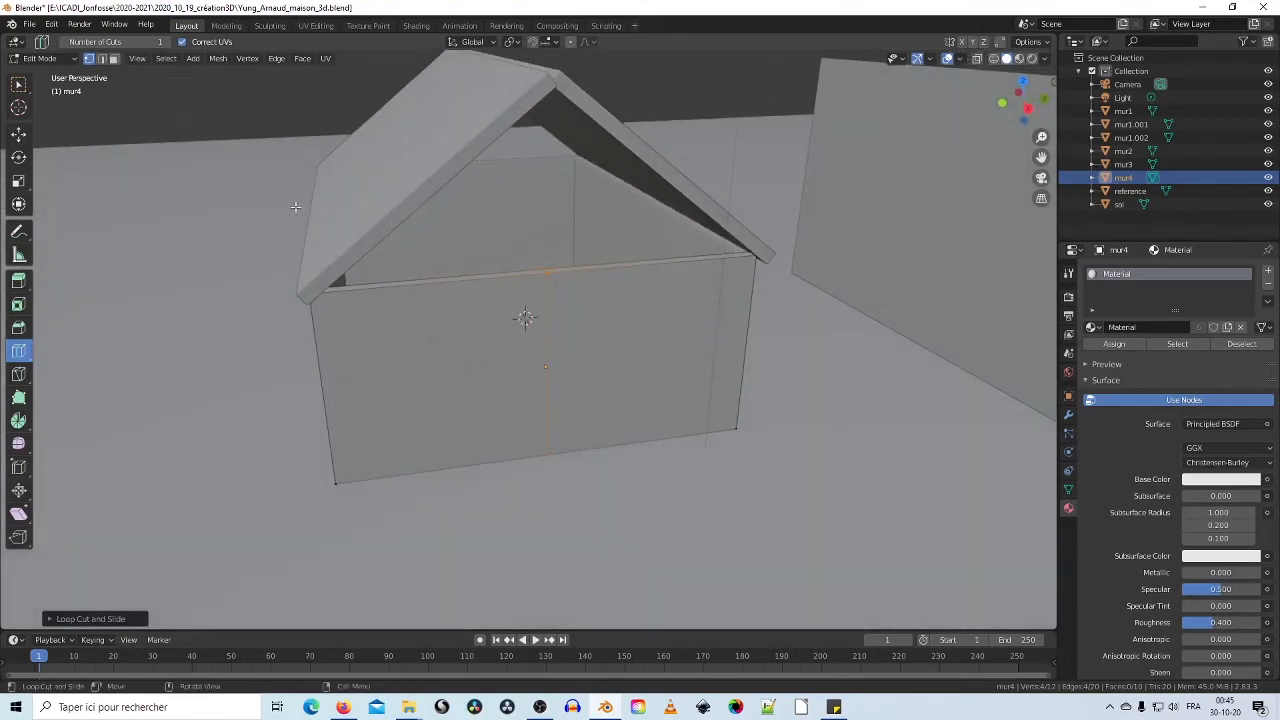
pyautogui.moveTo(620, 302); pyautogui.dragTo(526, 294, button='middle')
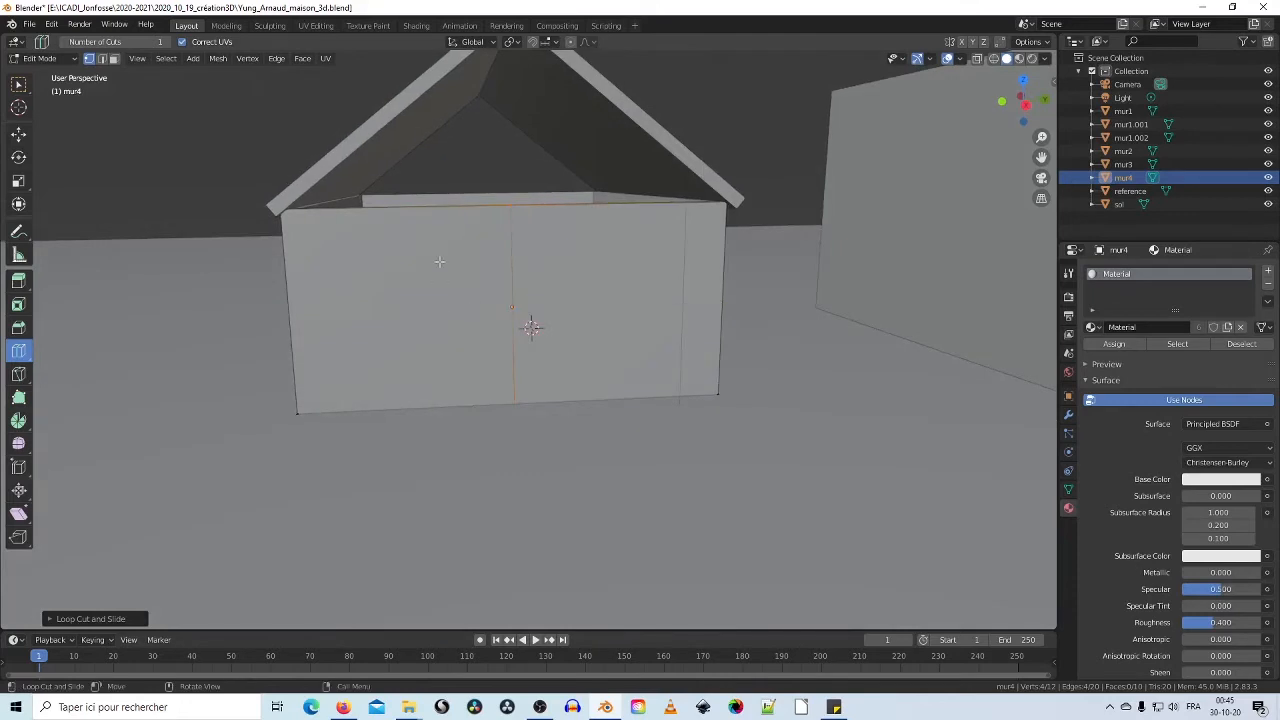
pyautogui.click(19, 135)
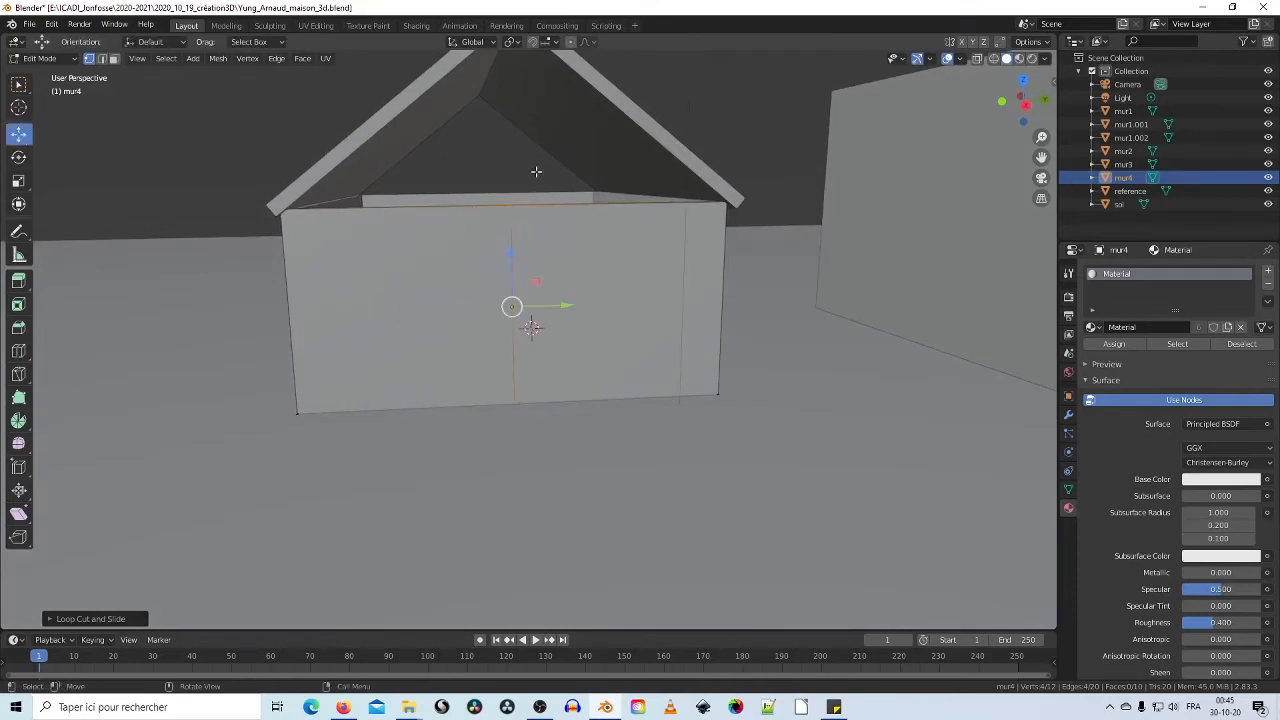
# Step: Box-select mur4's top-middle vertex and raise it about 1.69 m along Z into a gable peak
pyautogui.press('b')
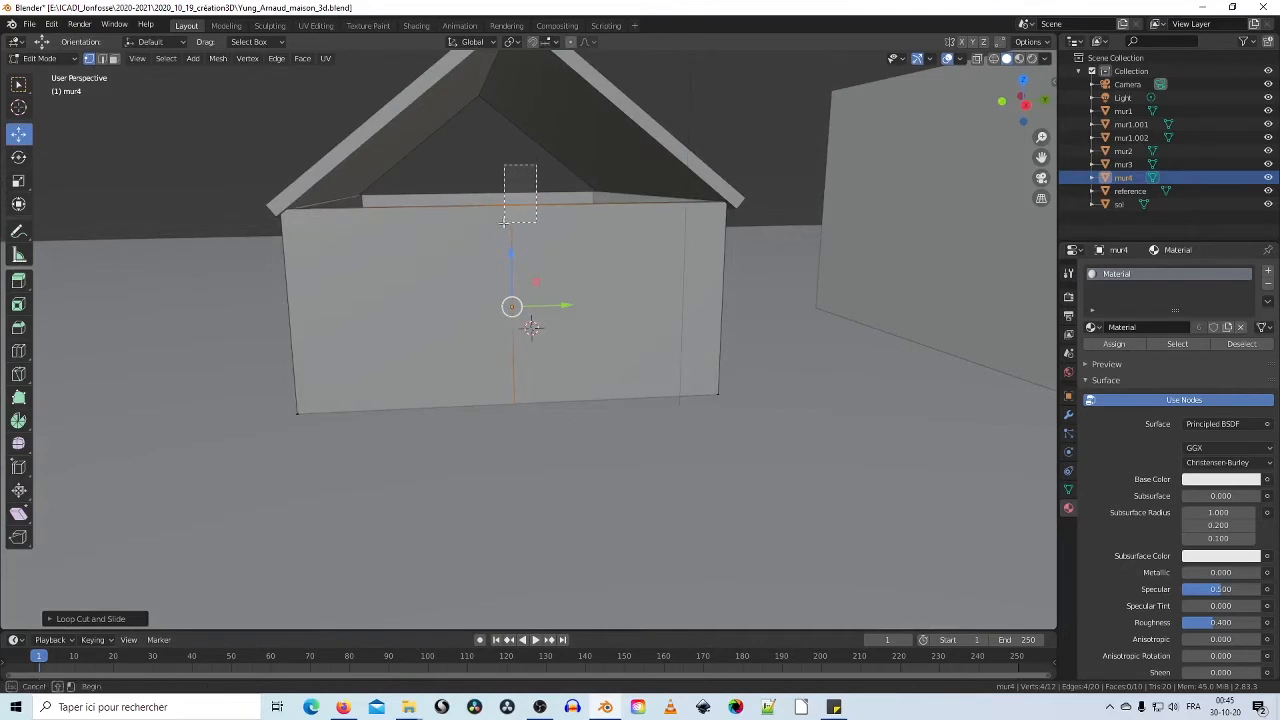
pyautogui.moveTo(504, 221); pyautogui.dragTo(476, 234)
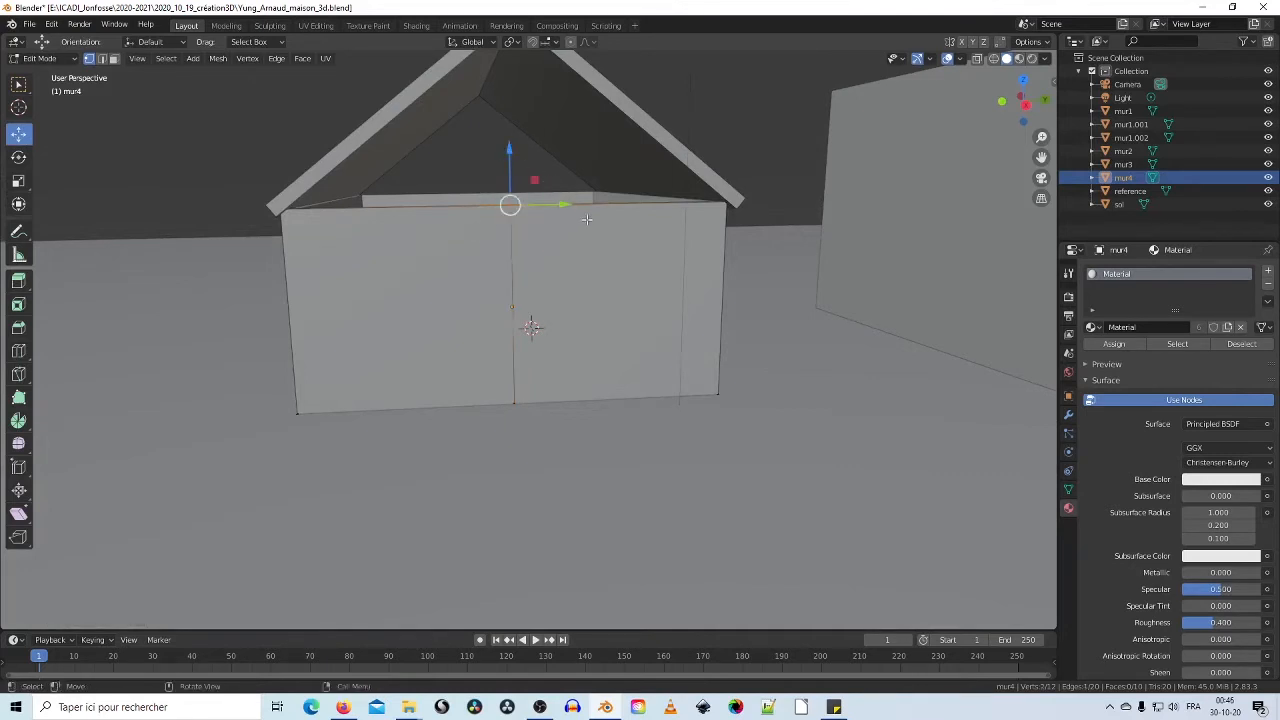
pyautogui.moveTo(586, 219); pyautogui.dragTo(561, 243, button='middle')
pyautogui.moveTo(531, 262); pyautogui.dragTo(525, 77)
pyautogui.moveTo(605, 141); pyautogui.dragTo(637, 160, button='middle')
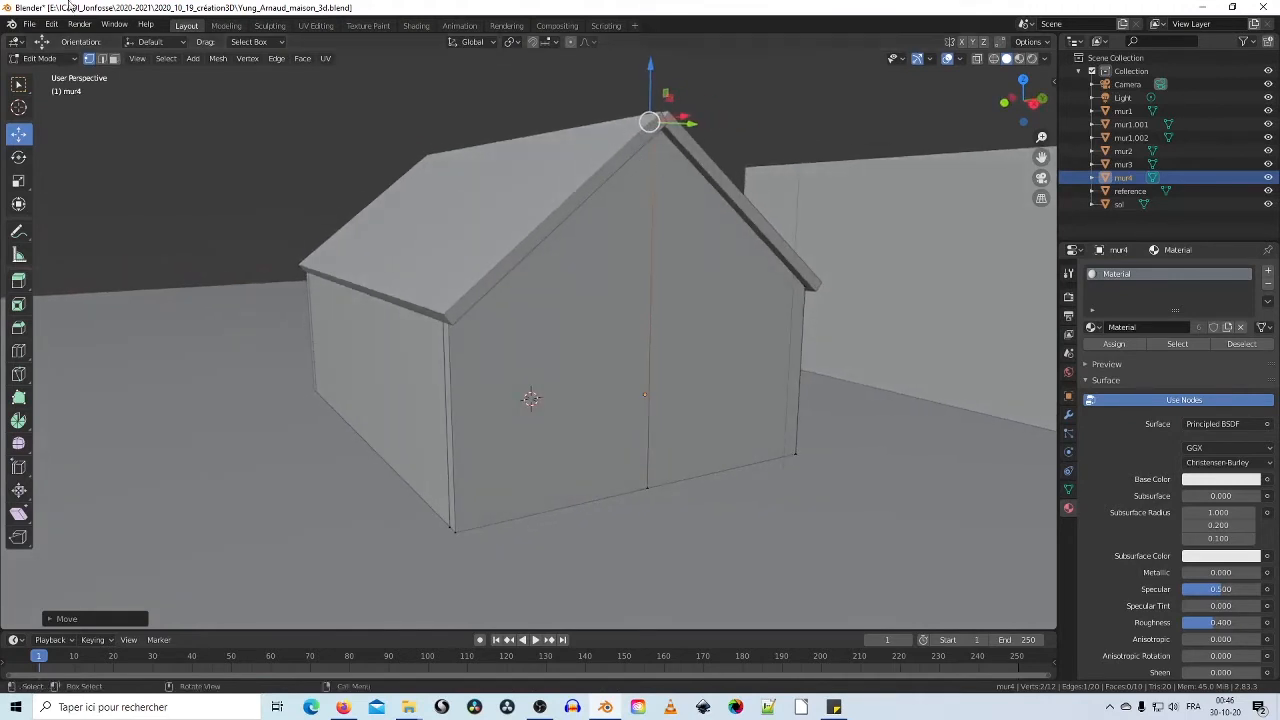
pyautogui.moveTo(507, 291)
pyautogui.mouseDown(button='middle')
pyautogui.moveTo(474, 291)
pyautogui.moveTo(489, 294)
pyautogui.mouseUp(button='middle')
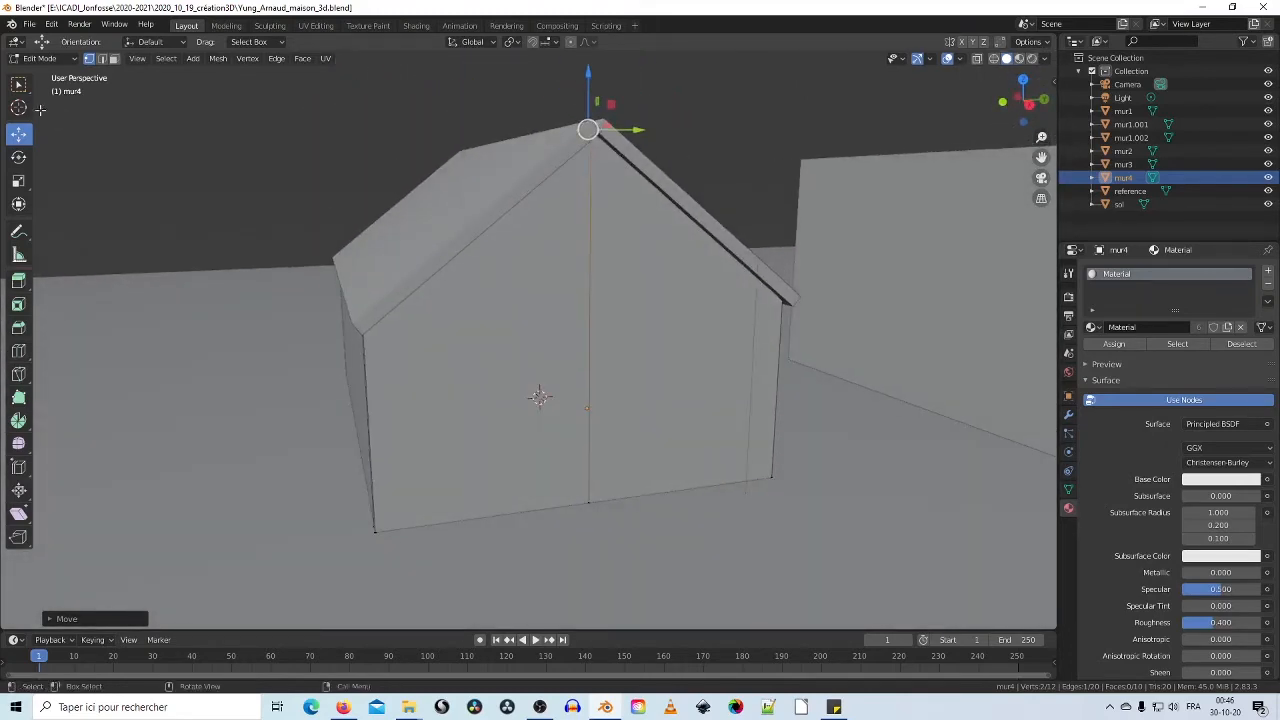
pyautogui.click(75, 58)
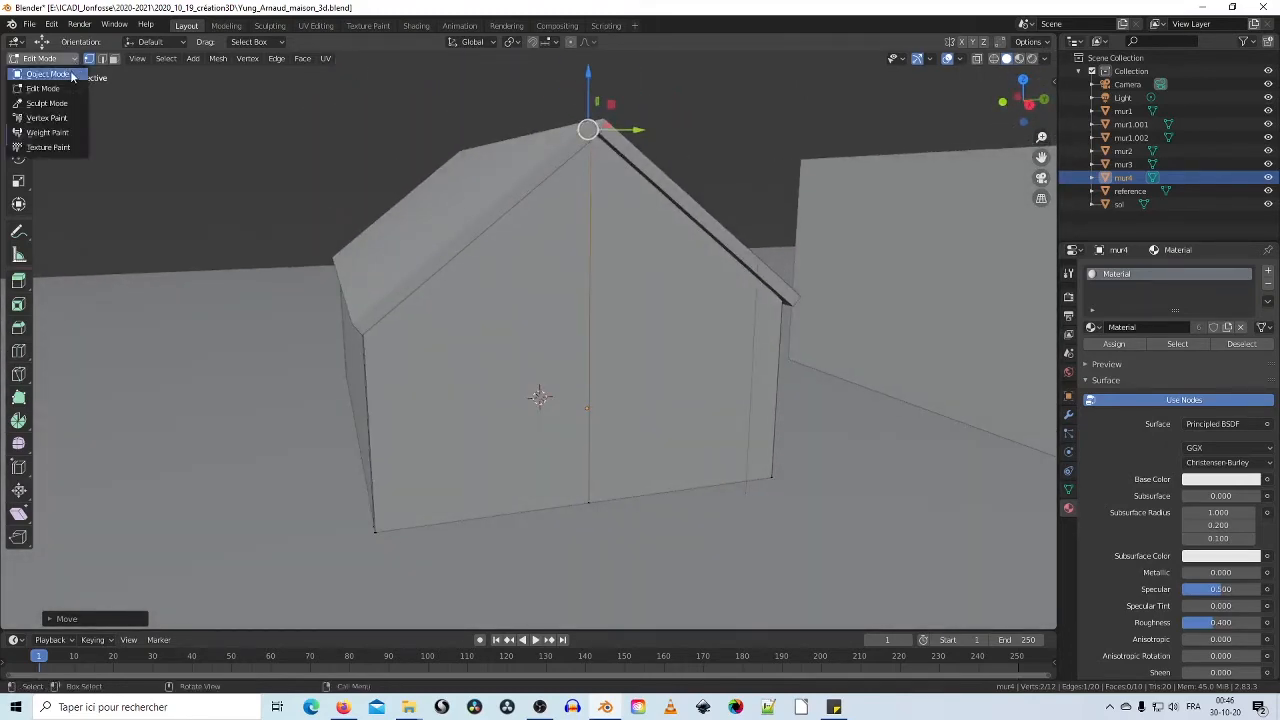
# Step: Return to Object Mode and delete the old wall mur3
pyautogui.click(70, 72)
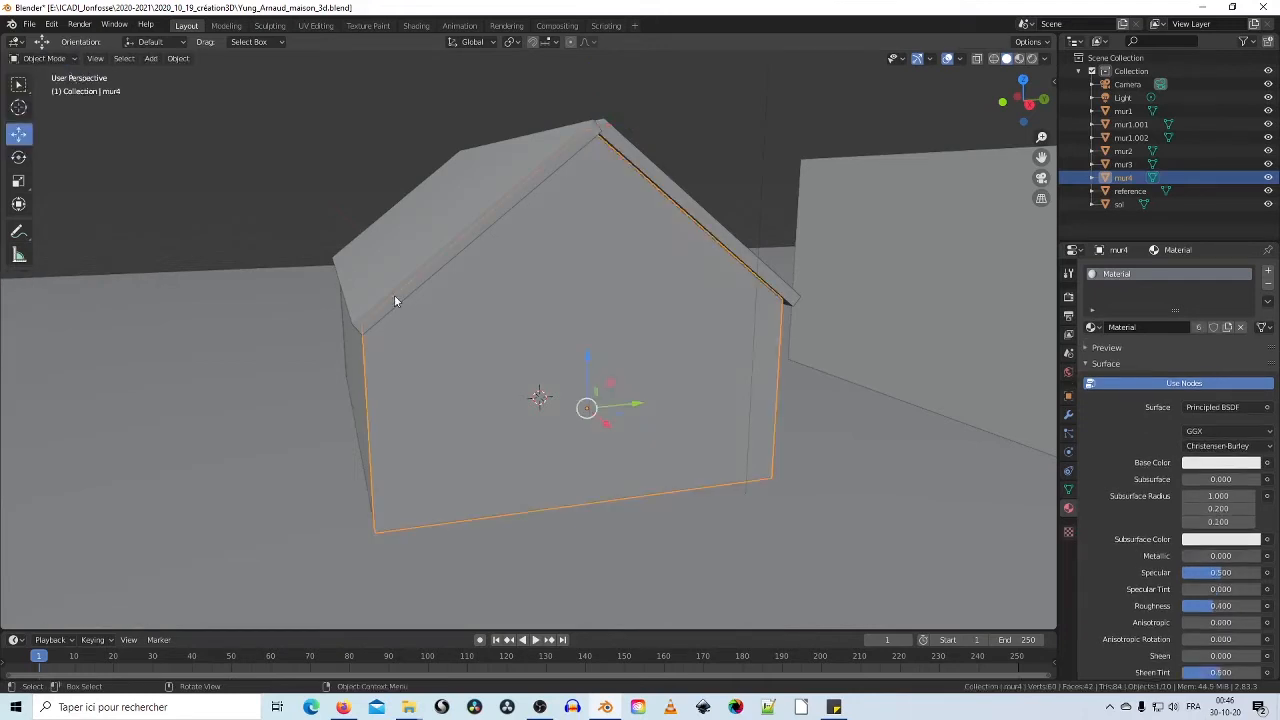
pyautogui.moveTo(394, 295); pyautogui.dragTo(436, 352, button='middle')
pyautogui.click(414, 356)
pyautogui.press('Delete')
# Step: With X-ray on, duplicate the gable wall mur4 in place
pyautogui.click(688, 368)
pyautogui.moveTo(688, 366); pyautogui.dragTo(683, 377, button='middle')
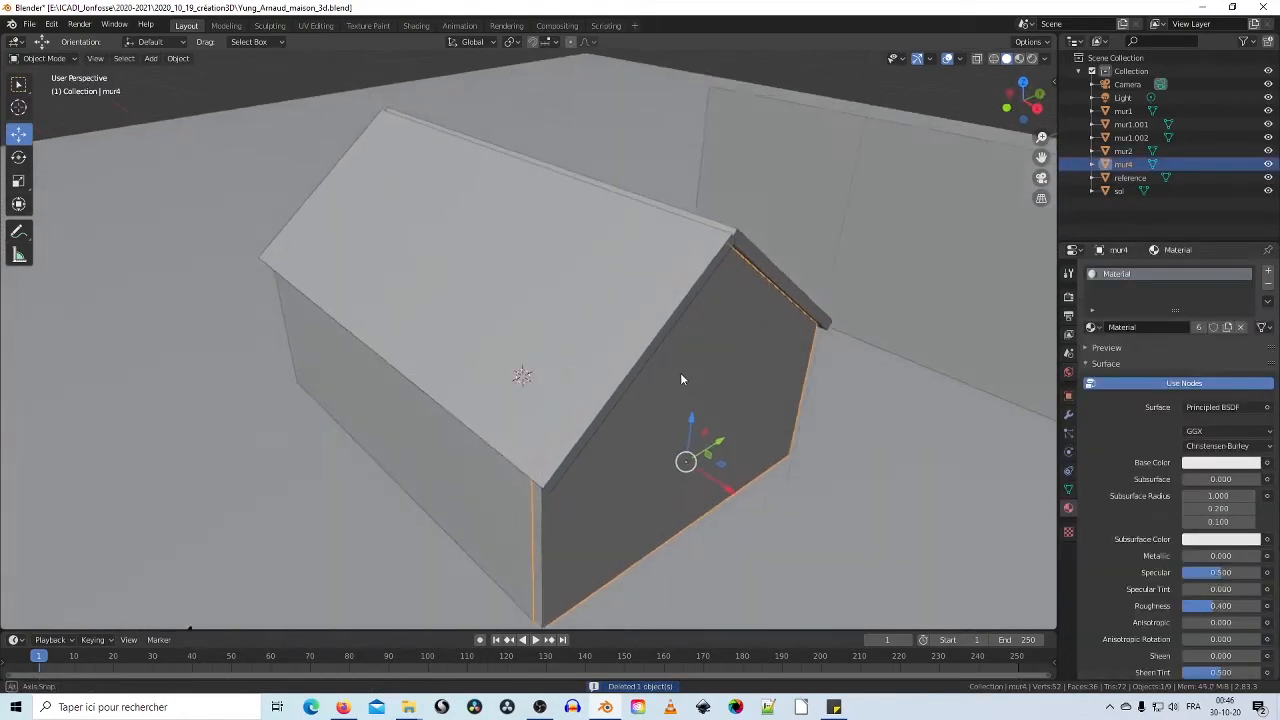
pyautogui.click(995, 58)
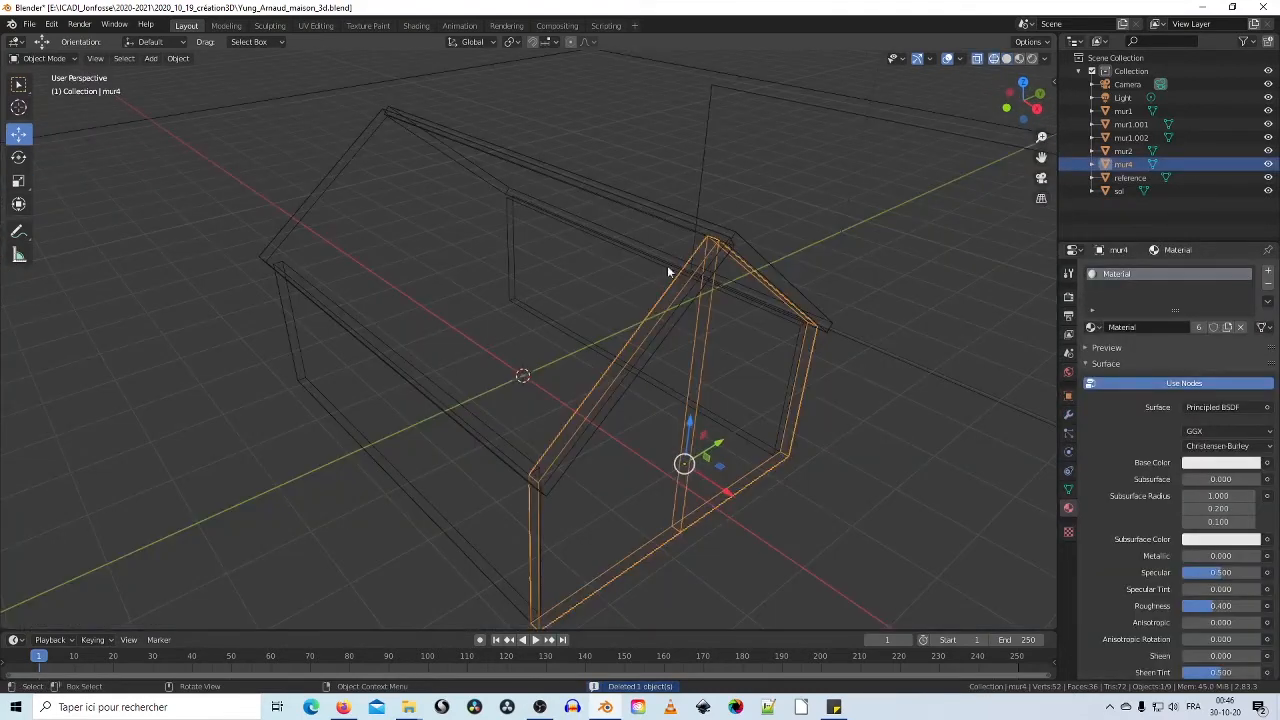
pyautogui.moveTo(669, 269)
pyautogui.mouseDown(button='middle')
pyautogui.moveTo(747, 296)
pyautogui.moveTo(790, 383)
pyautogui.moveTo(734, 393)
pyautogui.mouseUp(button='middle')
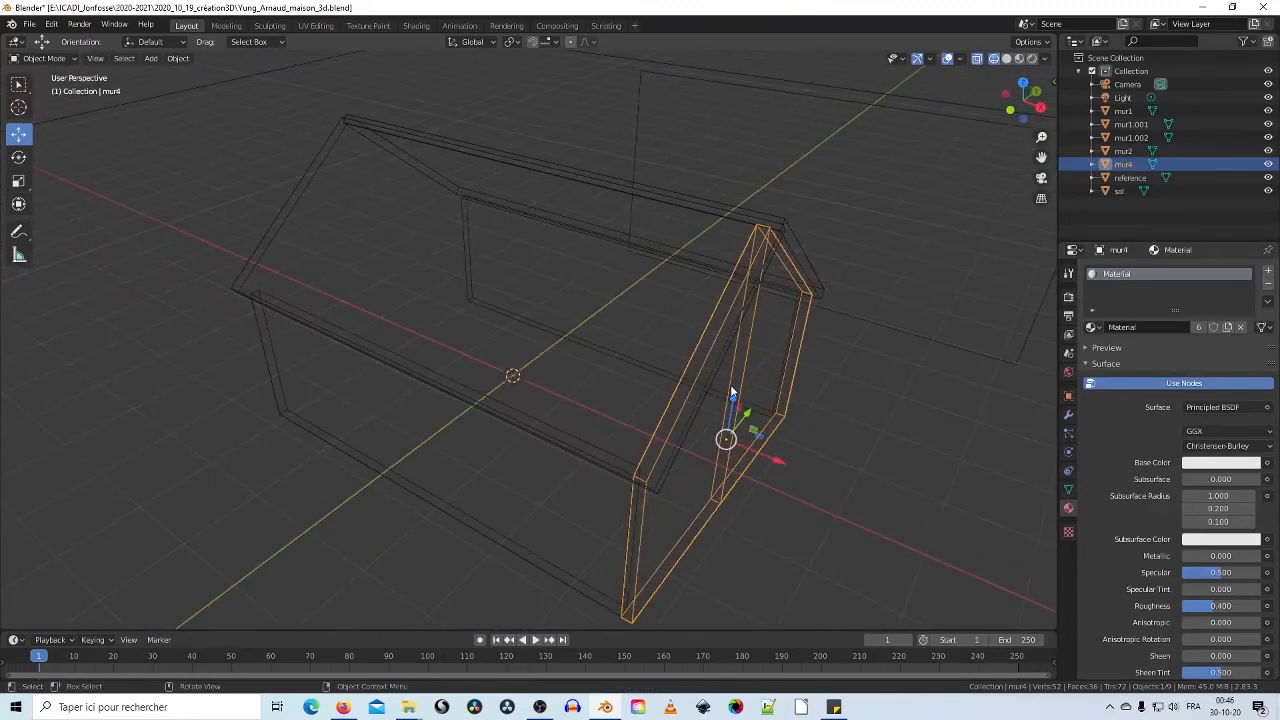
pyautogui.rightClick(732, 391)
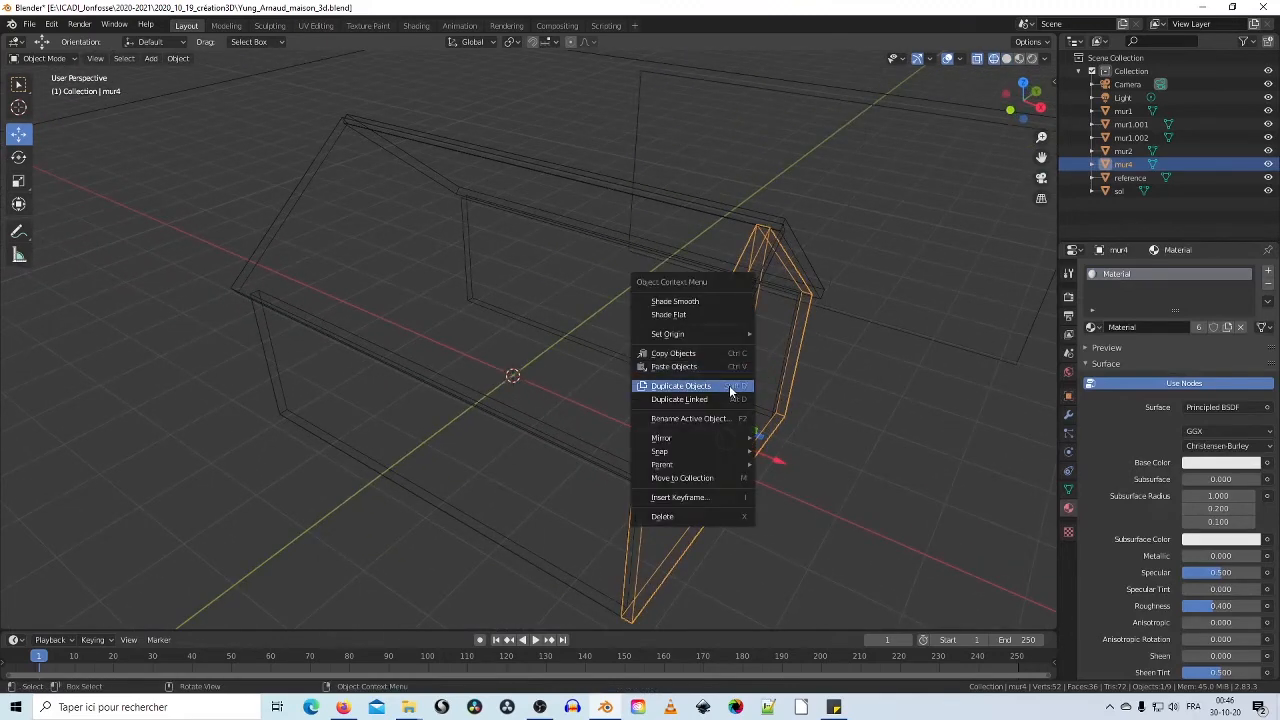
pyautogui.click(731, 391)
pyautogui.rightClick(617, 344)
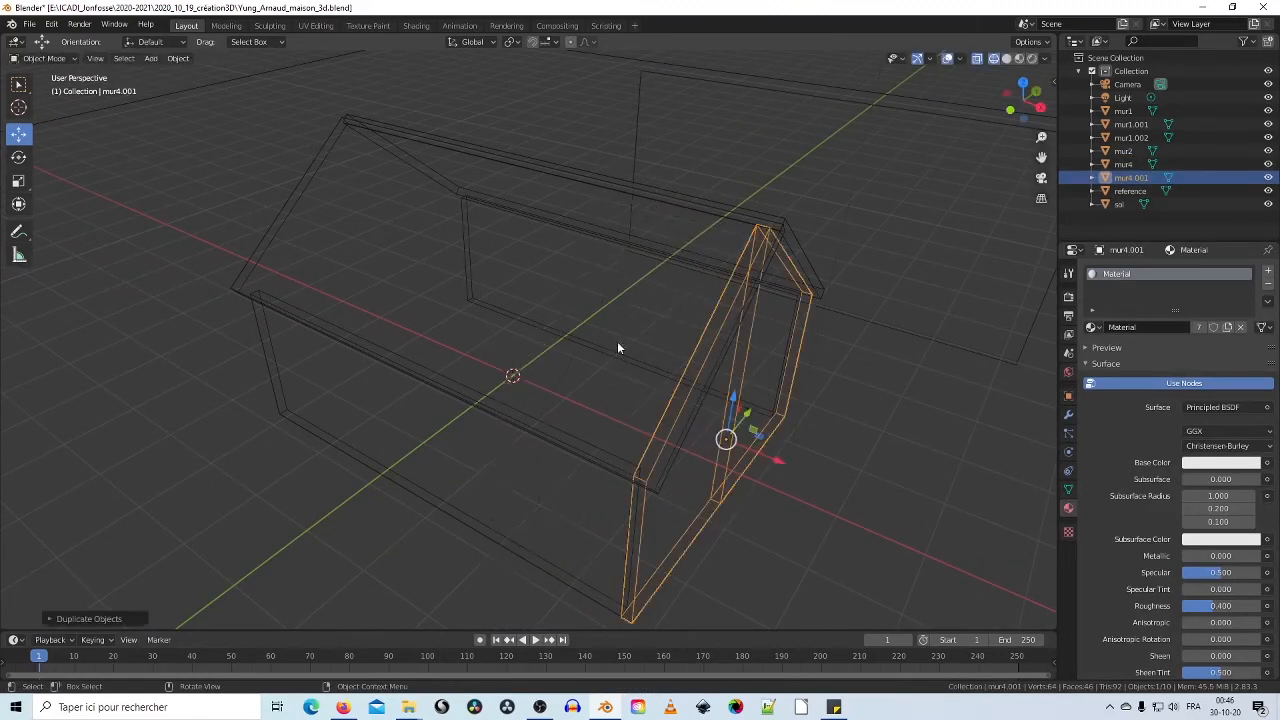
# Step: Move the copy mur4.001 along X to the house's opposite end
pyautogui.press('g')
pyautogui.press('x')
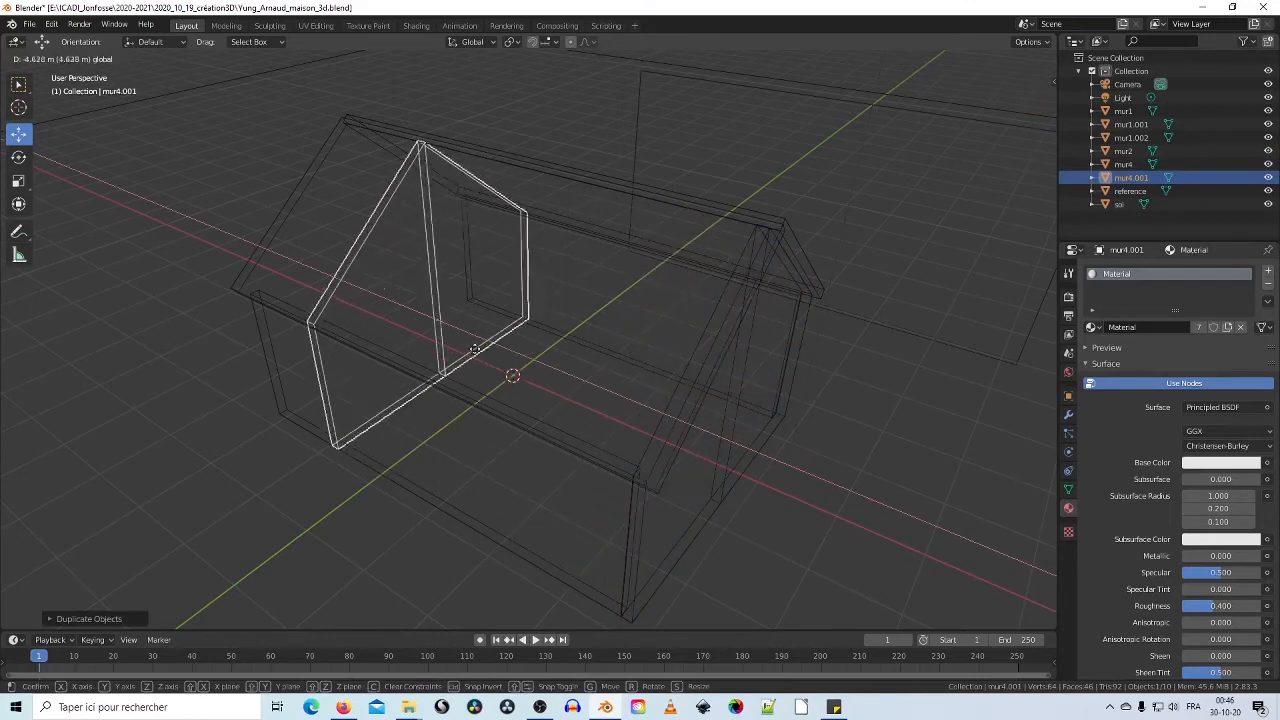
pyautogui.click(432, 330)
pyautogui.moveTo(168, 366); pyautogui.dragTo(289, 326, button='middle')
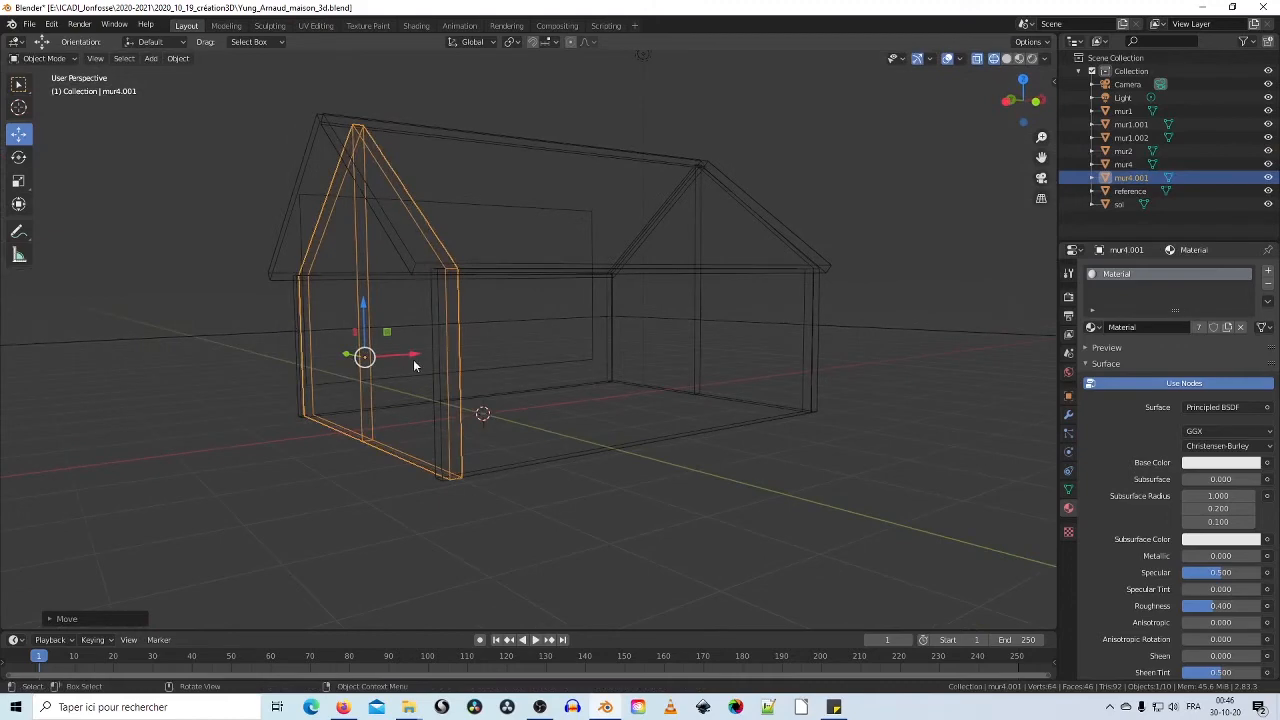
pyautogui.moveTo(416, 357); pyautogui.dragTo(400, 359)
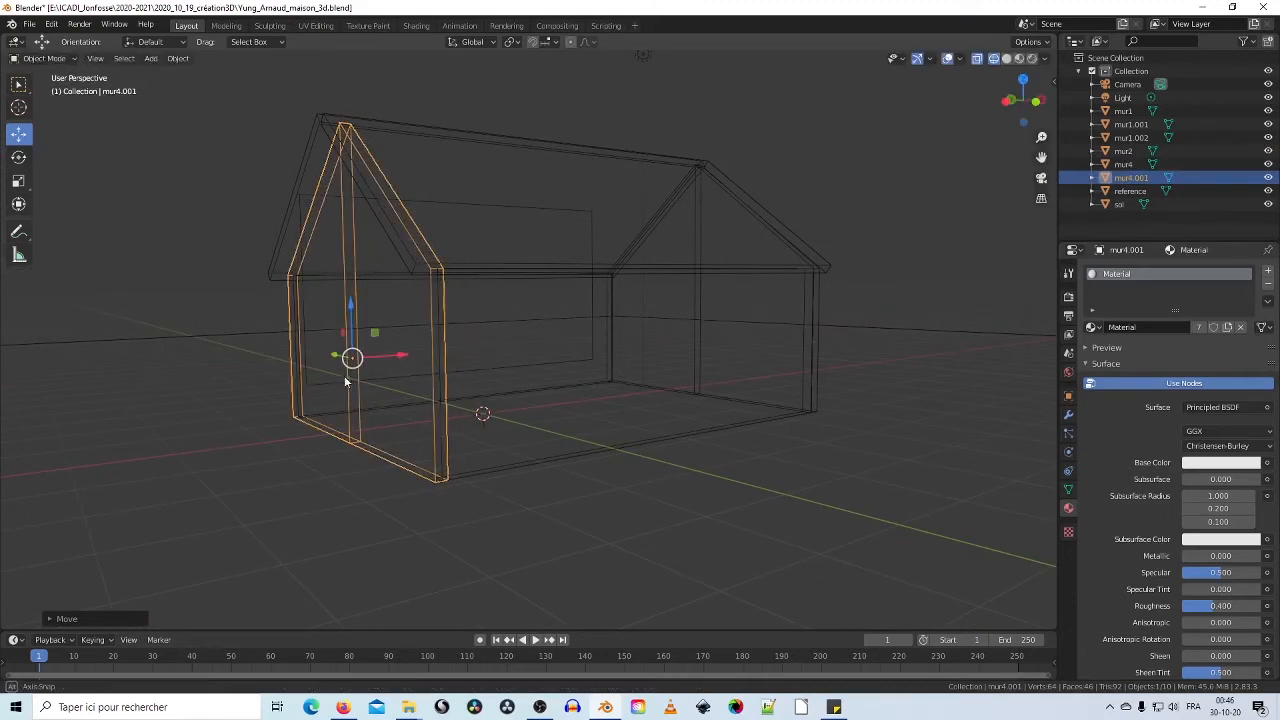
pyautogui.moveTo(349, 357); pyautogui.dragTo(671, 359, button='middle')
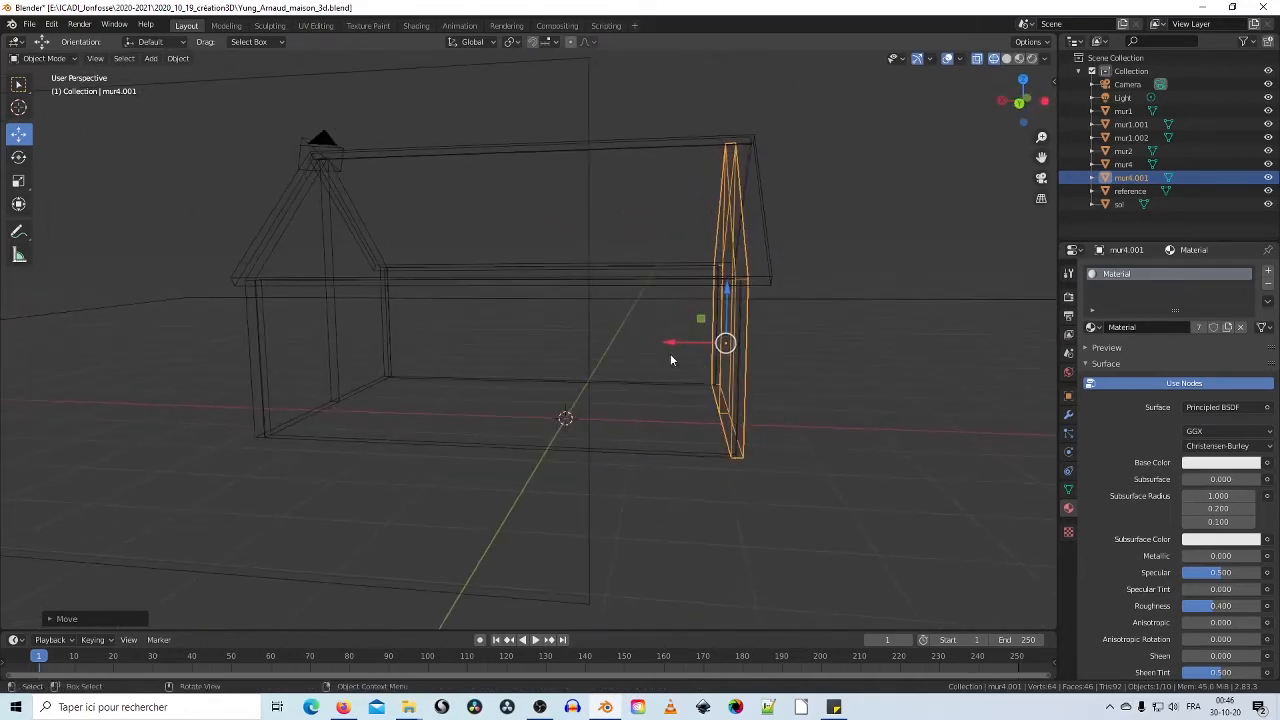
pyautogui.moveTo(673, 346); pyautogui.dragTo(686, 342)
pyautogui.moveTo(774, 358); pyautogui.dragTo(585, 214, button='middle')
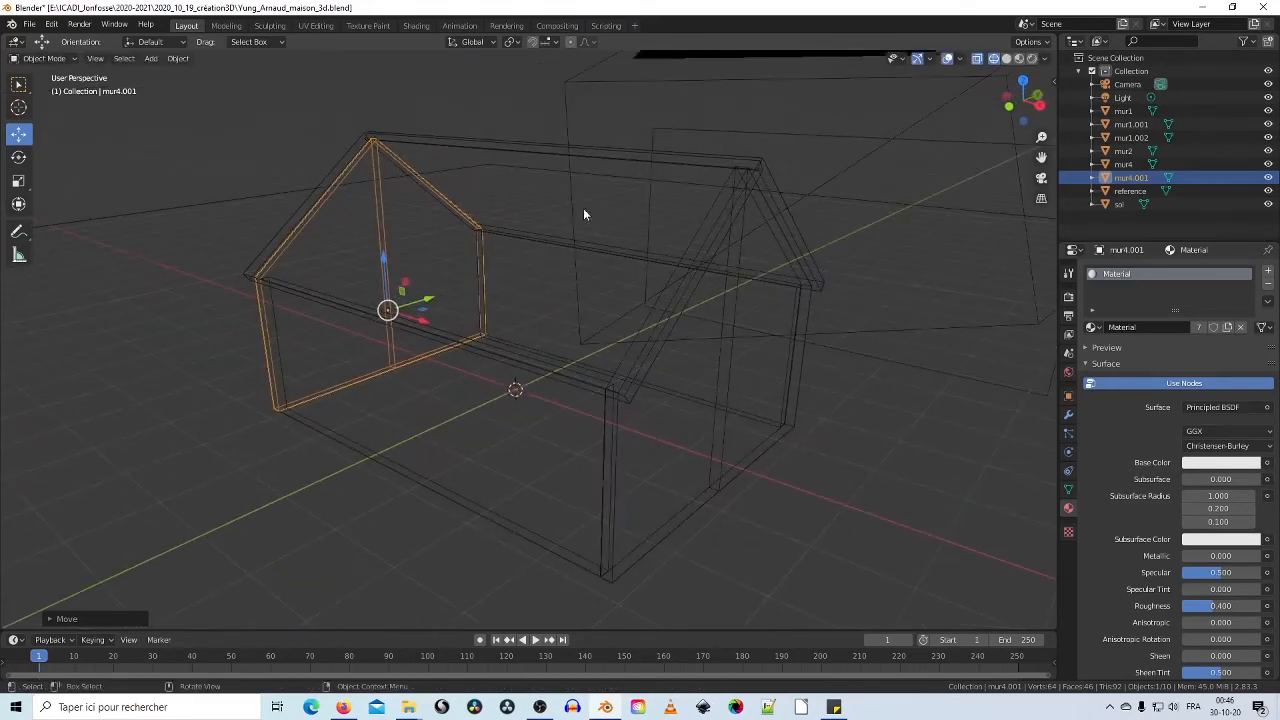
# Step: Switch back to Solid shading and move the camera down-left away from the house
pyautogui.click(1019, 59)
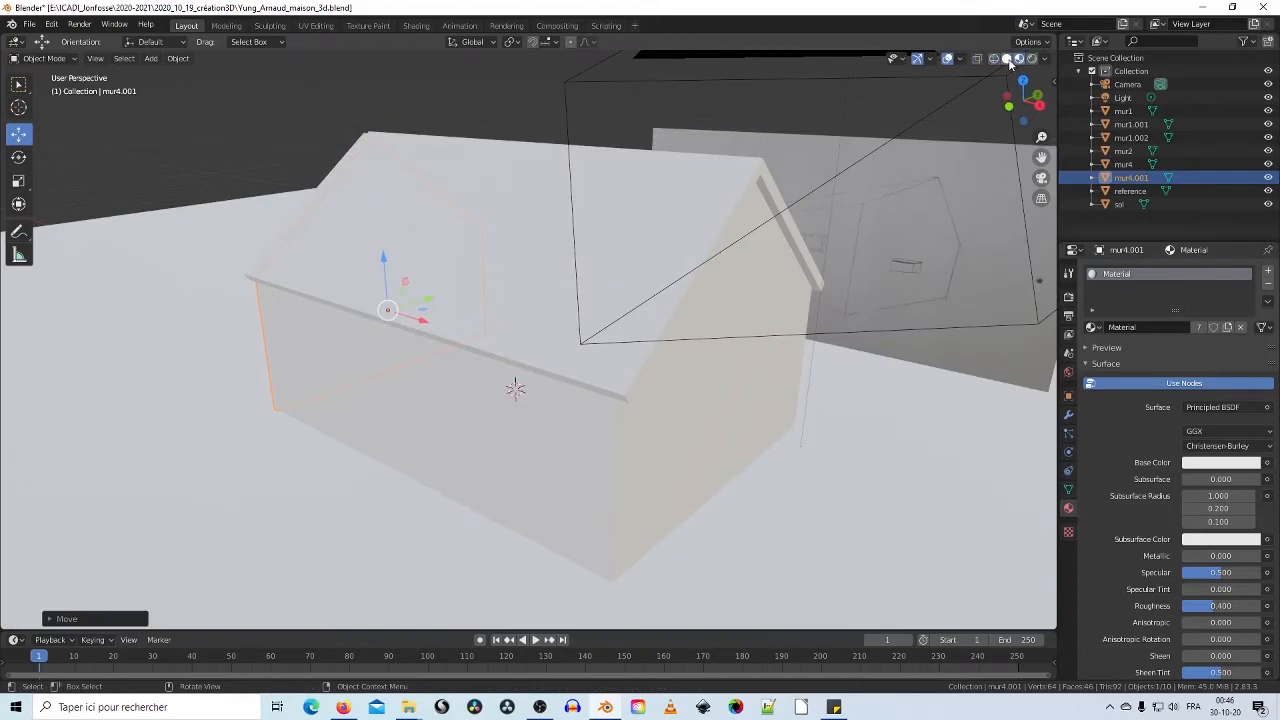
pyautogui.click(1006, 59)
pyautogui.moveTo(600, 220)
pyautogui.mouseDown(button='middle')
pyautogui.moveTo(452, 253)
pyautogui.moveTo(554, 238)
pyautogui.moveTo(582, 248)
pyautogui.moveTo(526, 231)
pyautogui.moveTo(426, 240)
pyautogui.moveTo(363, 278)
pyautogui.mouseUp(button='middle')
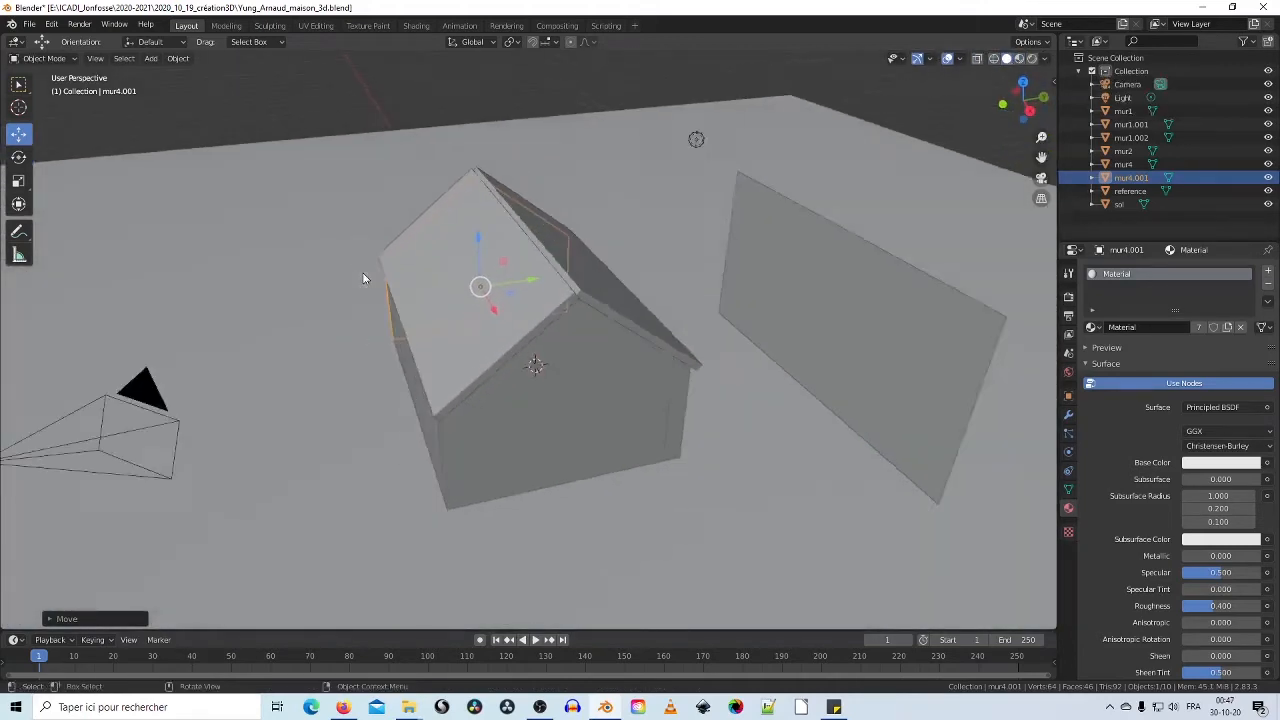
pyautogui.scroll(-2, 190, 342)
pyautogui.click(276, 397)
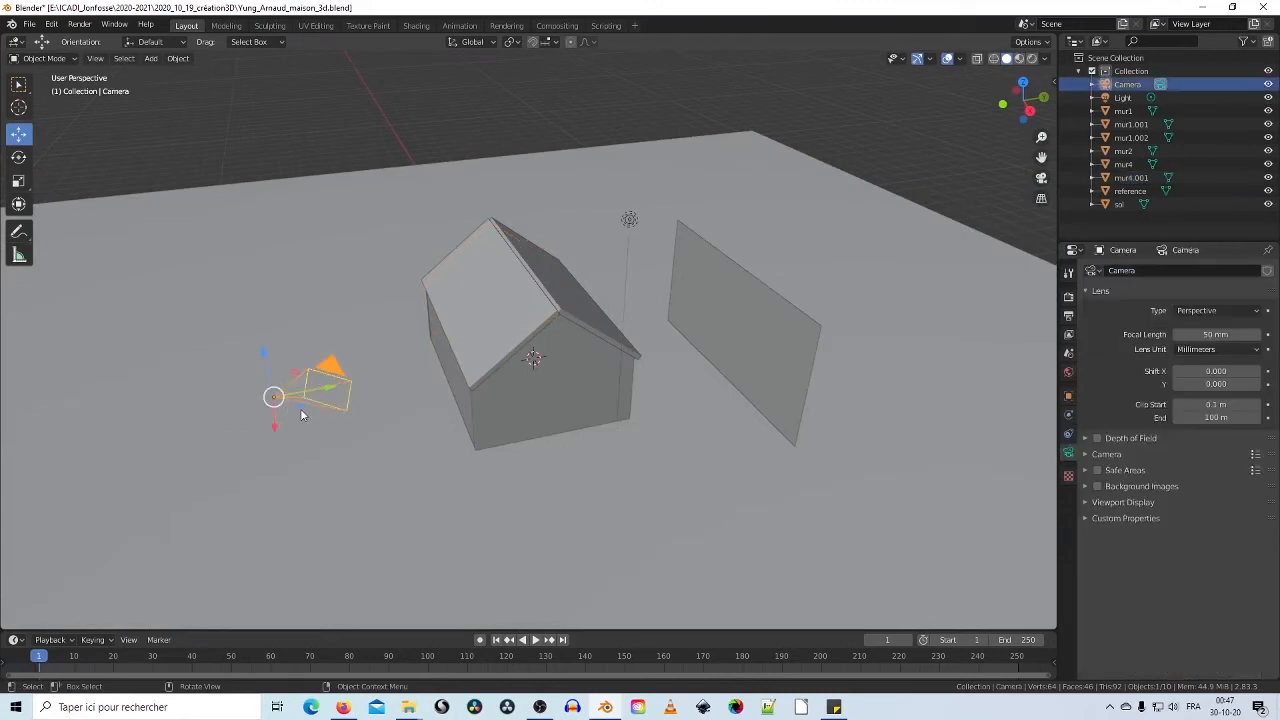
pyautogui.moveTo(302, 414); pyautogui.dragTo(164, 556)
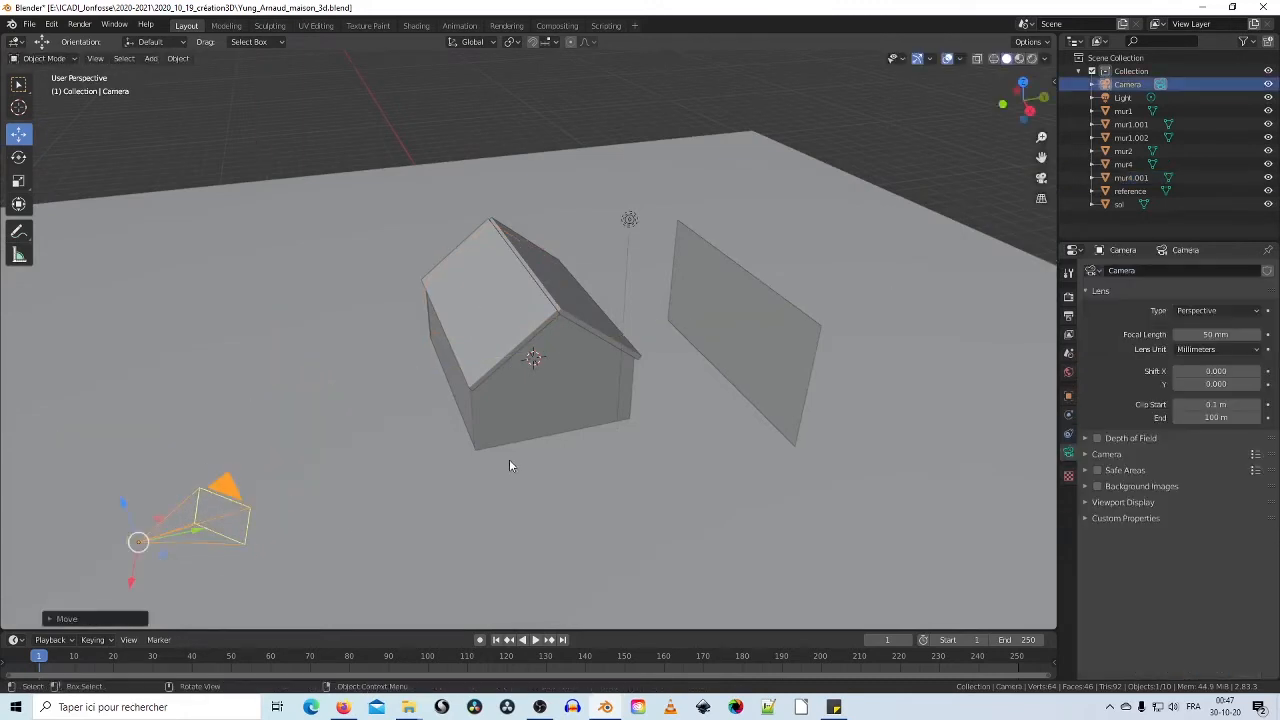
# Step: Shift the sketch reference plane further right along X
pyautogui.scroll(4, 509, 460)
pyautogui.moveTo(512, 457); pyautogui.dragTo(571, 385, button='middle')
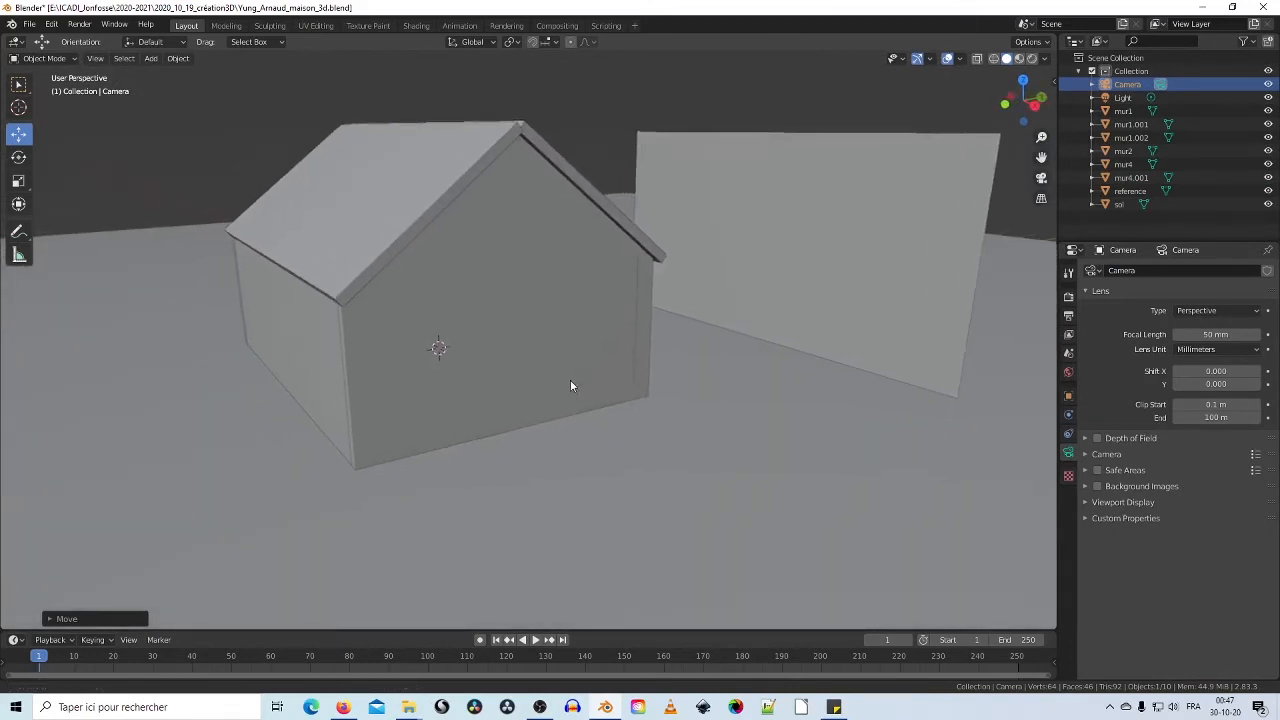
pyautogui.click(866, 278)
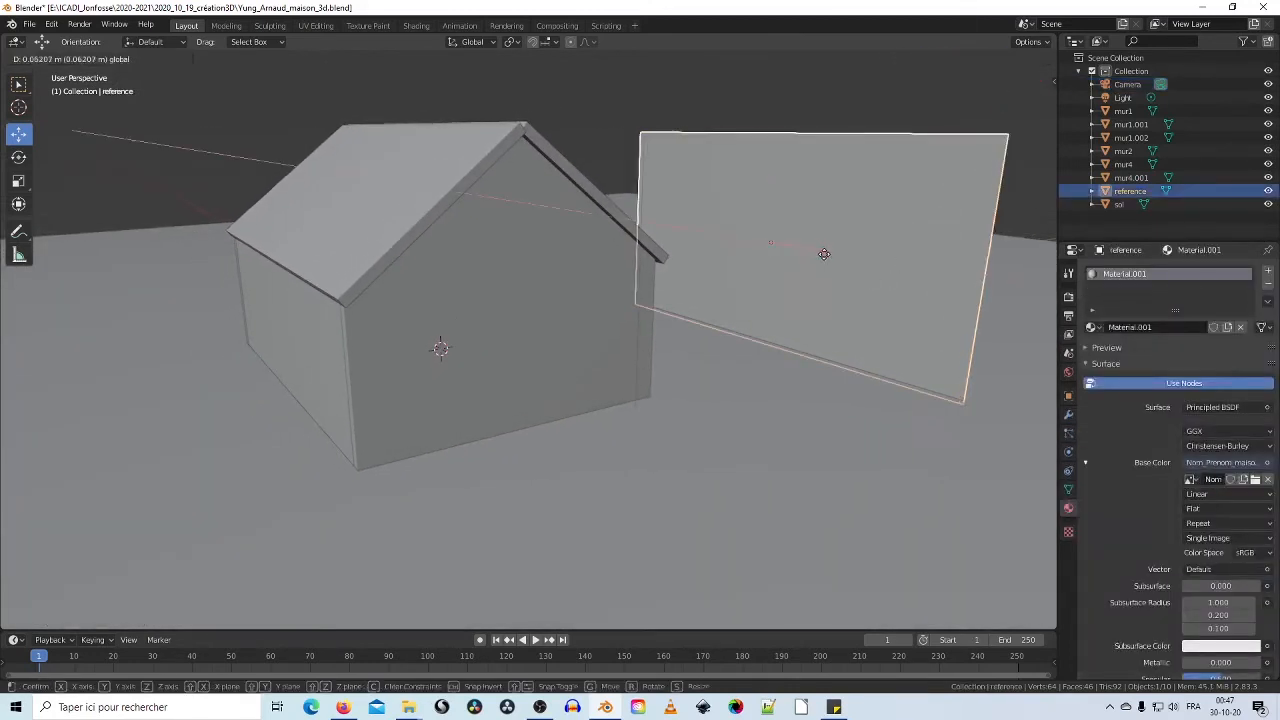
pyautogui.moveTo(812, 251); pyautogui.dragTo(957, 274)
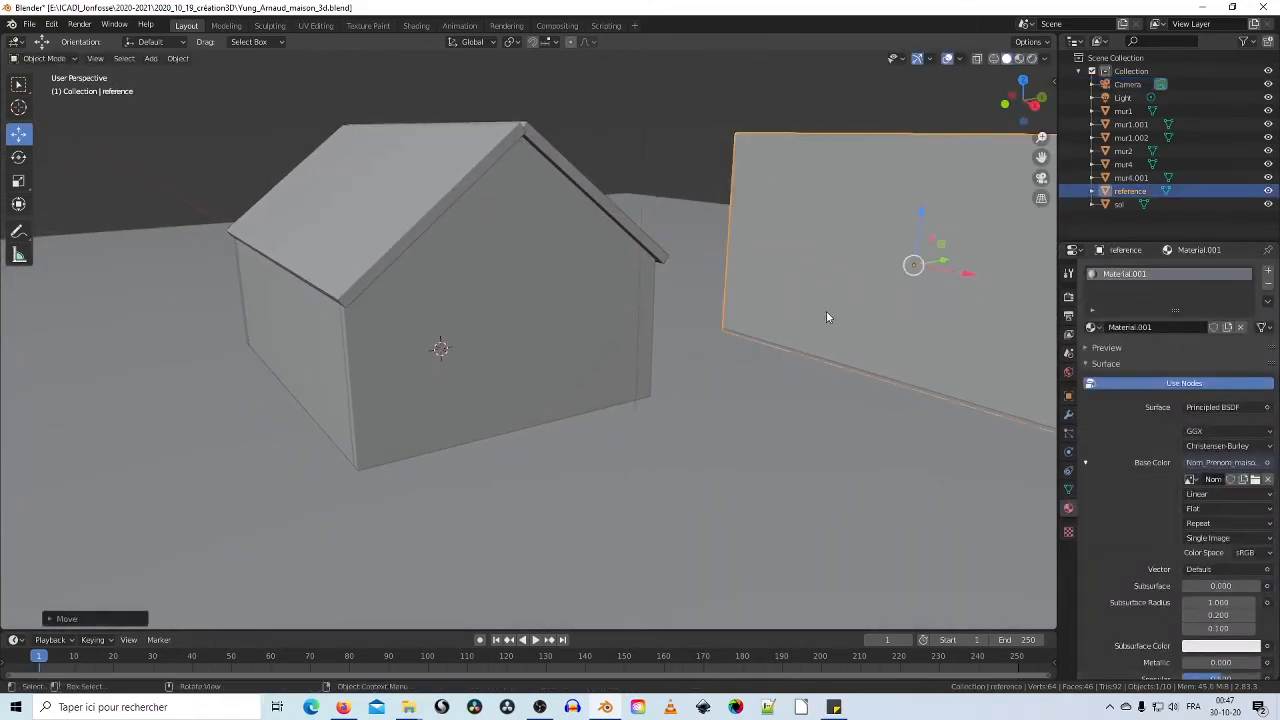
# Step: Switch to Material Preview shading and orbit the house to see the sketch texture
pyautogui.click(1019, 58)
pyautogui.moveTo(749, 194)
pyautogui.mouseDown(button='middle')
pyautogui.moveTo(606, 251)
pyautogui.moveTo(611, 263)
pyautogui.moveTo(548, 291)
pyautogui.moveTo(738, 203)
pyautogui.moveTo(737, 269)
pyautogui.moveTo(822, 270)
pyautogui.moveTo(744, 318)
pyautogui.moveTo(694, 309)
pyautogui.moveTo(689, 294)
pyautogui.moveTo(589, 329)
pyautogui.mouseUp(button='middle')
pyautogui.moveTo(672, 322)
pyautogui.mouseDown(button='middle')
pyautogui.moveTo(709, 297)
pyautogui.moveTo(650, 289)
pyautogui.moveTo(677, 282)
pyautogui.moveTo(651, 277)
pyautogui.moveTo(686, 277)
pyautogui.moveTo(666, 274)
pyautogui.moveTo(685, 298)
pyautogui.moveTo(709, 300)
pyautogui.moveTo(580, 295)
pyautogui.mouseUp(button='middle')
pyautogui.click(580, 295)
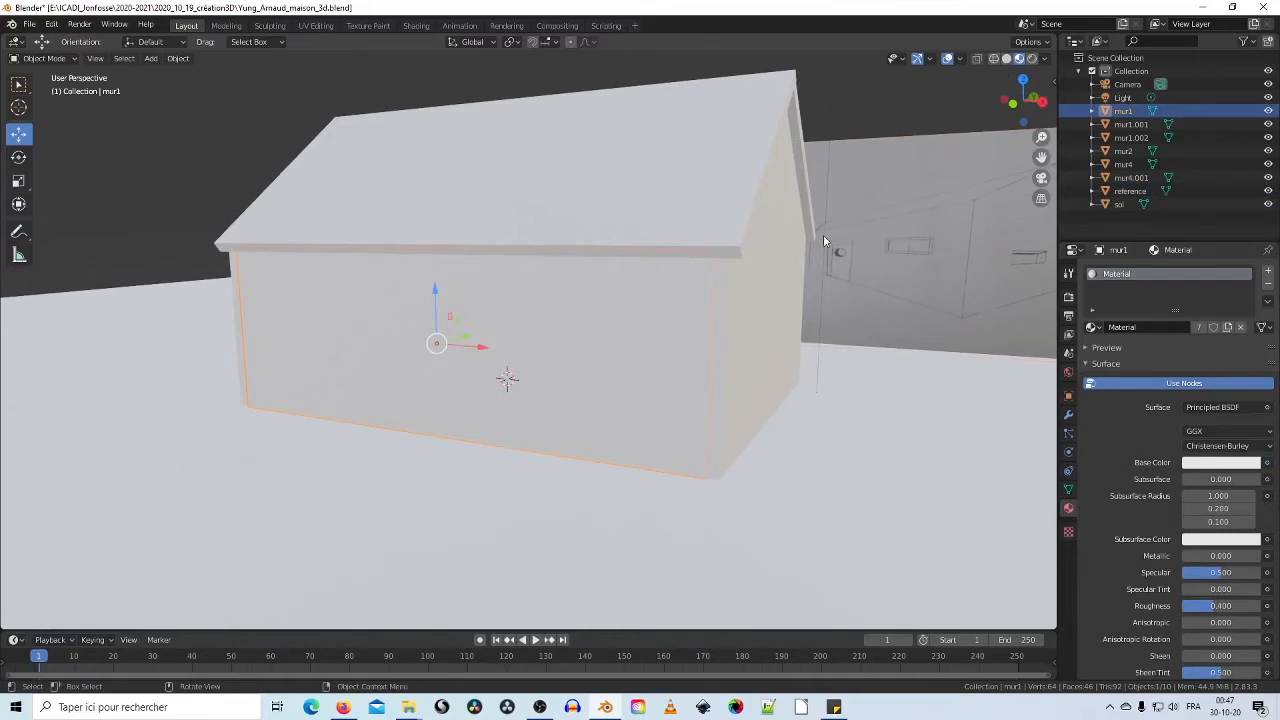
pyautogui.moveTo(564, 343)
pyautogui.mouseDown(button='middle')
pyautogui.moveTo(597, 329)
pyautogui.moveTo(574, 323)
pyautogui.moveTo(601, 333)
pyautogui.moveTo(575, 323)
pyautogui.mouseUp(button='middle')
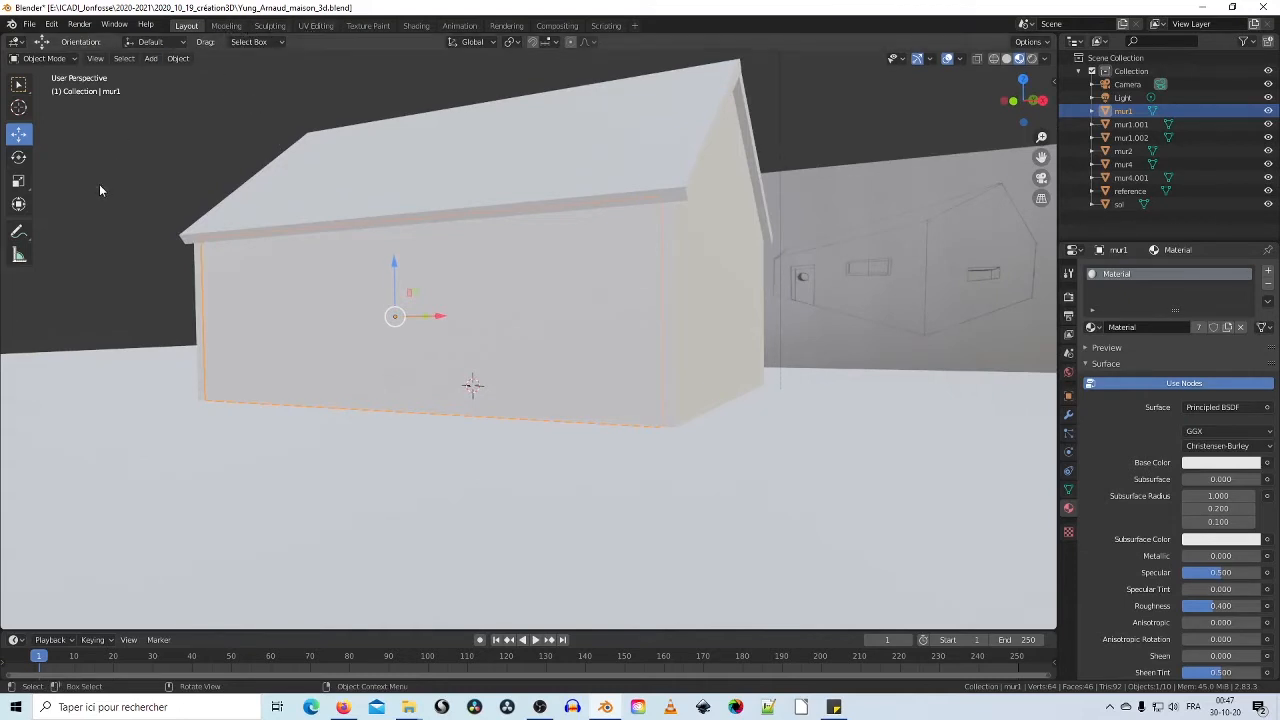
# Step: Put mur1 into Edit Mode, deselect all its vertices, and switch to Wireframe shading
pyautogui.click(68, 60)
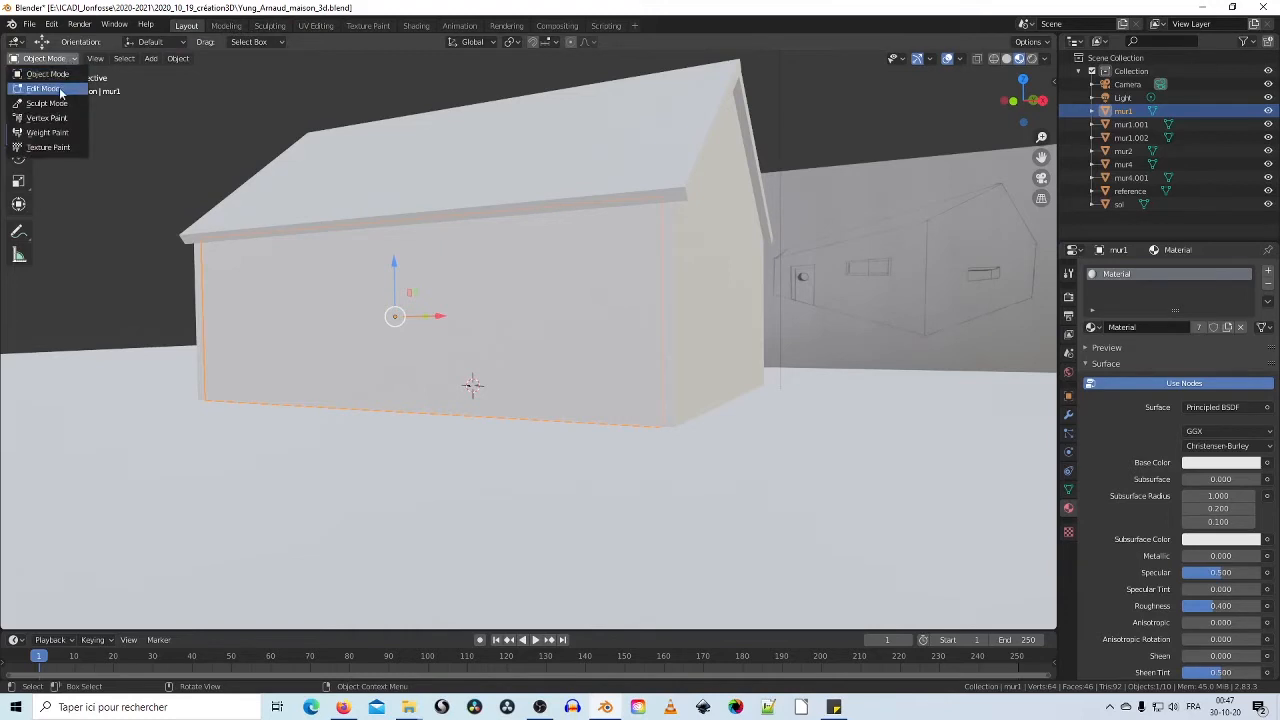
pyautogui.click(60, 87)
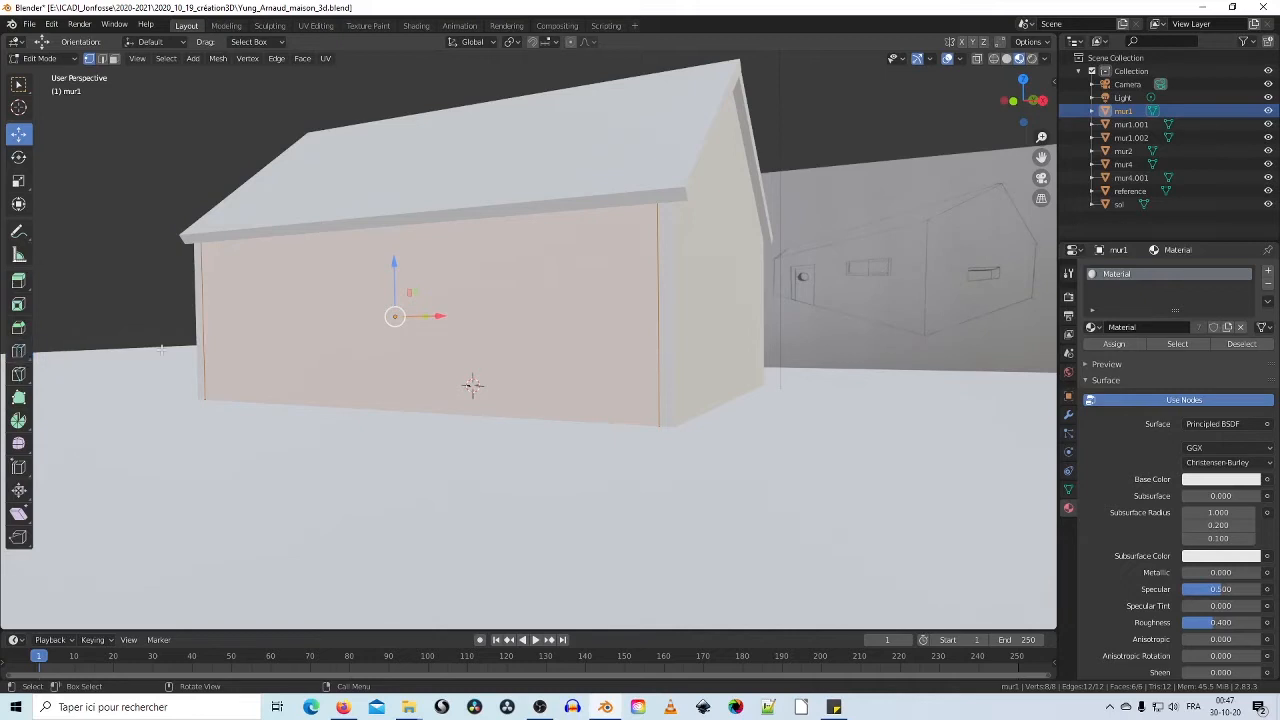
pyautogui.moveTo(161, 350); pyautogui.dragTo(341, 382, button='middle')
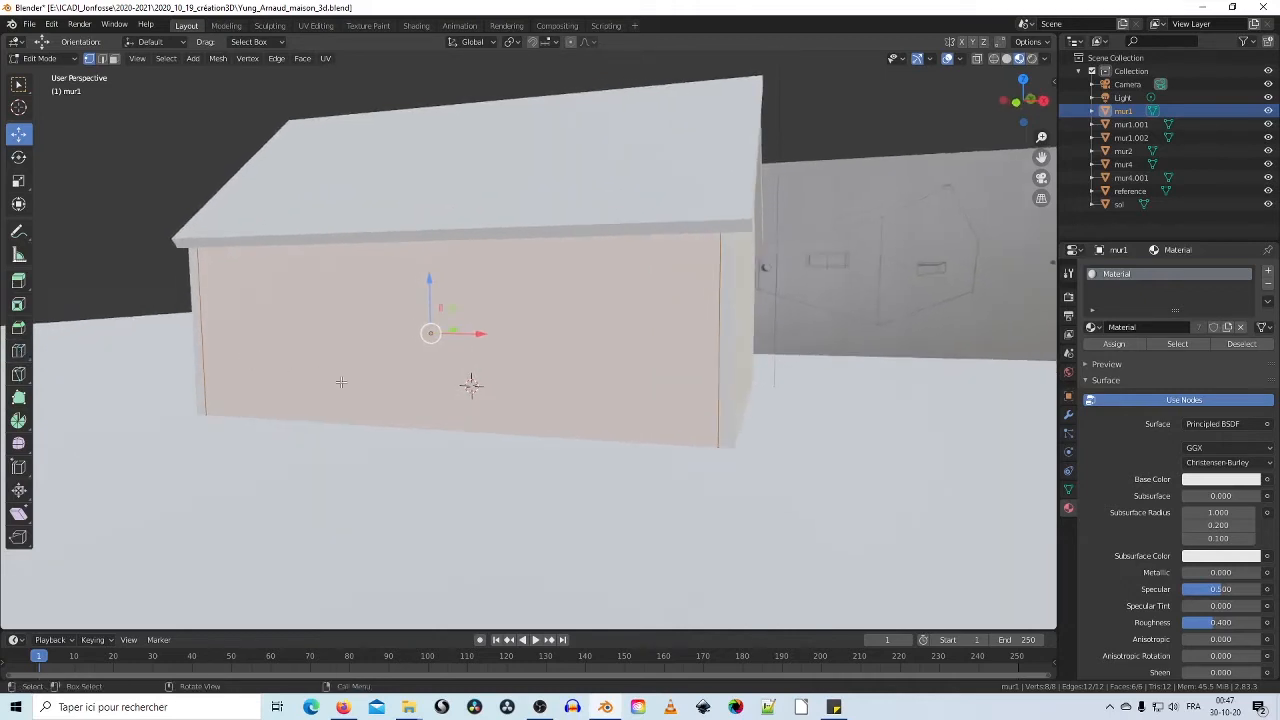
pyautogui.click(372, 423)
pyautogui.moveTo(381, 357); pyautogui.dragTo(454, 317, button='middle')
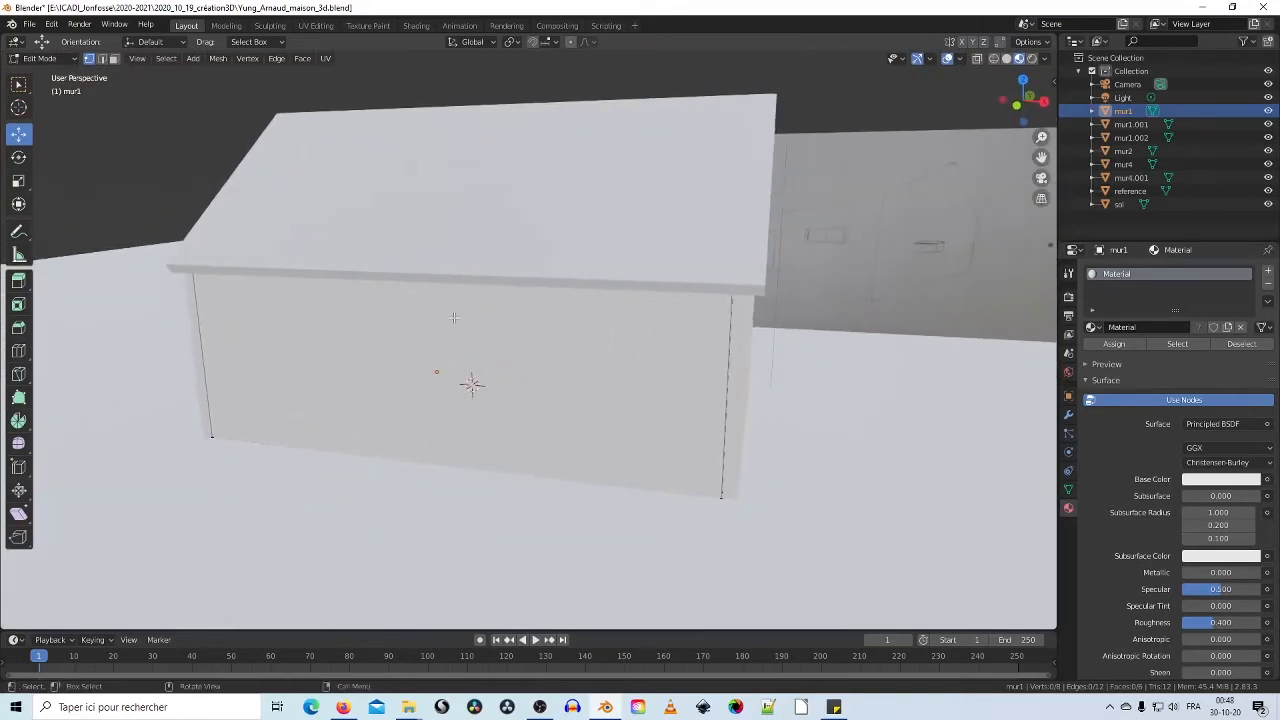
pyautogui.click(992, 59)
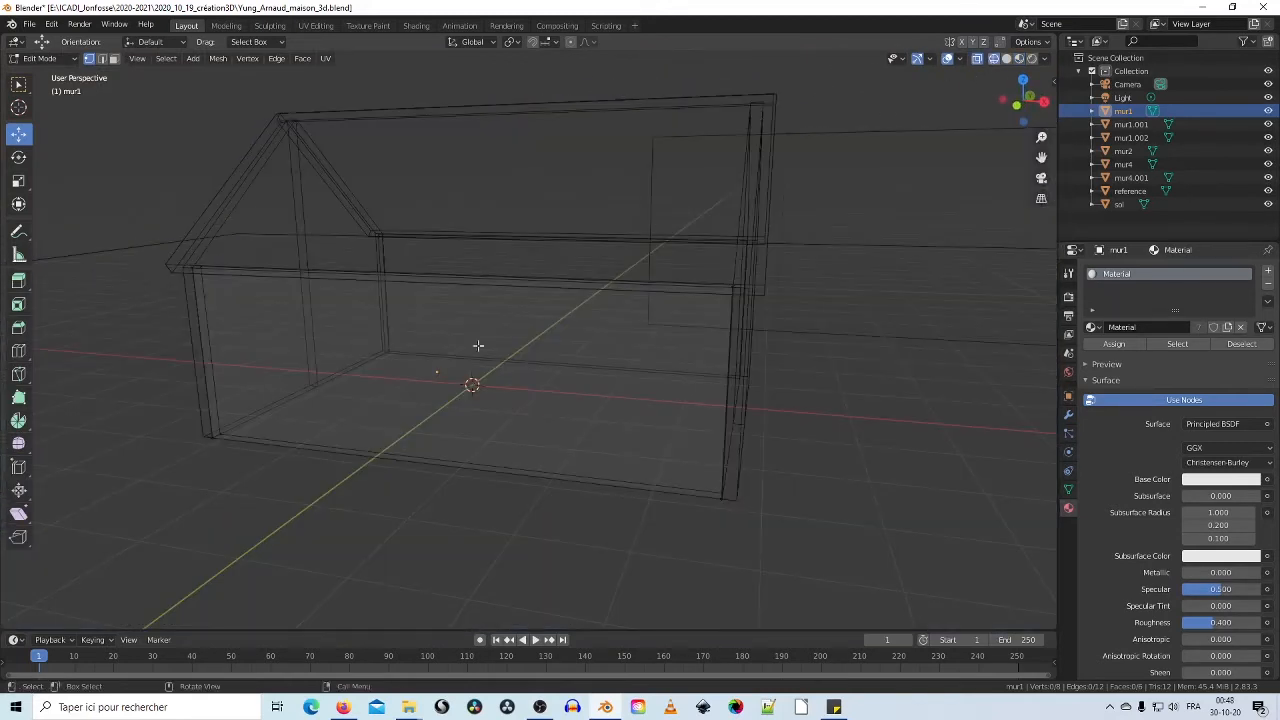
pyautogui.moveTo(405, 459); pyautogui.dragTo(354, 434, button='middle')
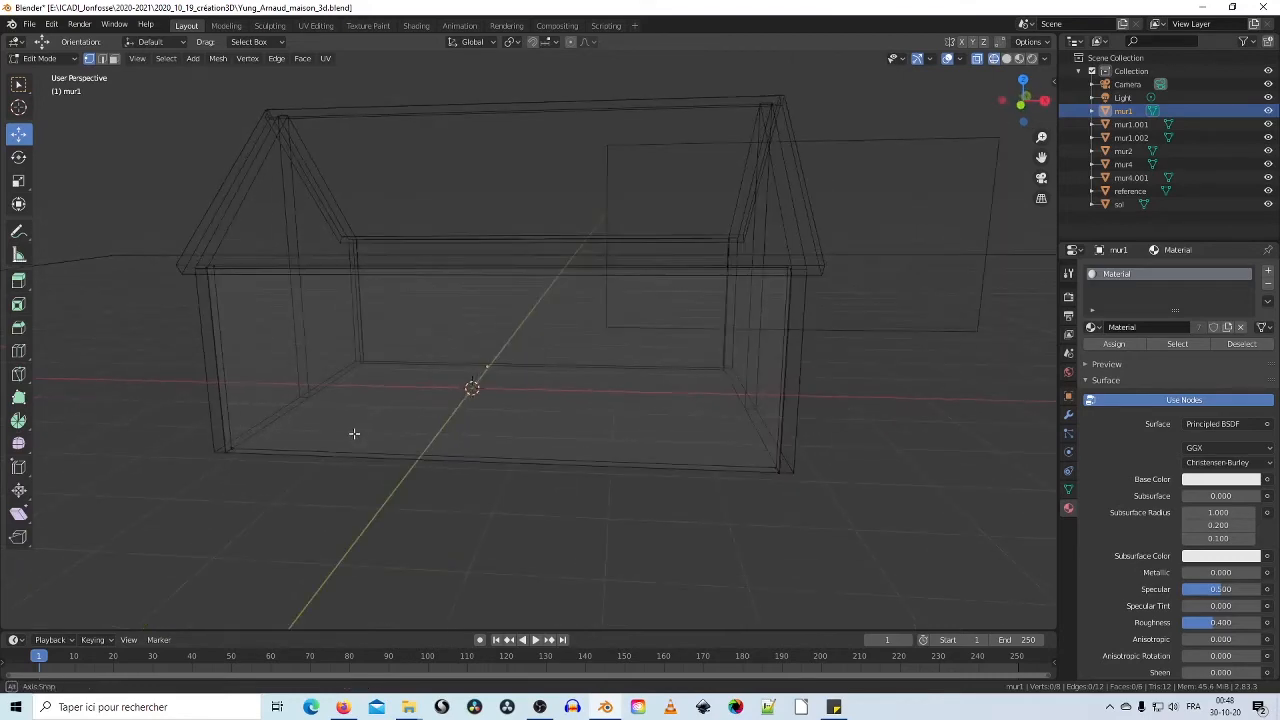
# Step: Add two vertical loop cuts on mur1, sliding each to the left
pyautogui.click(22, 350)
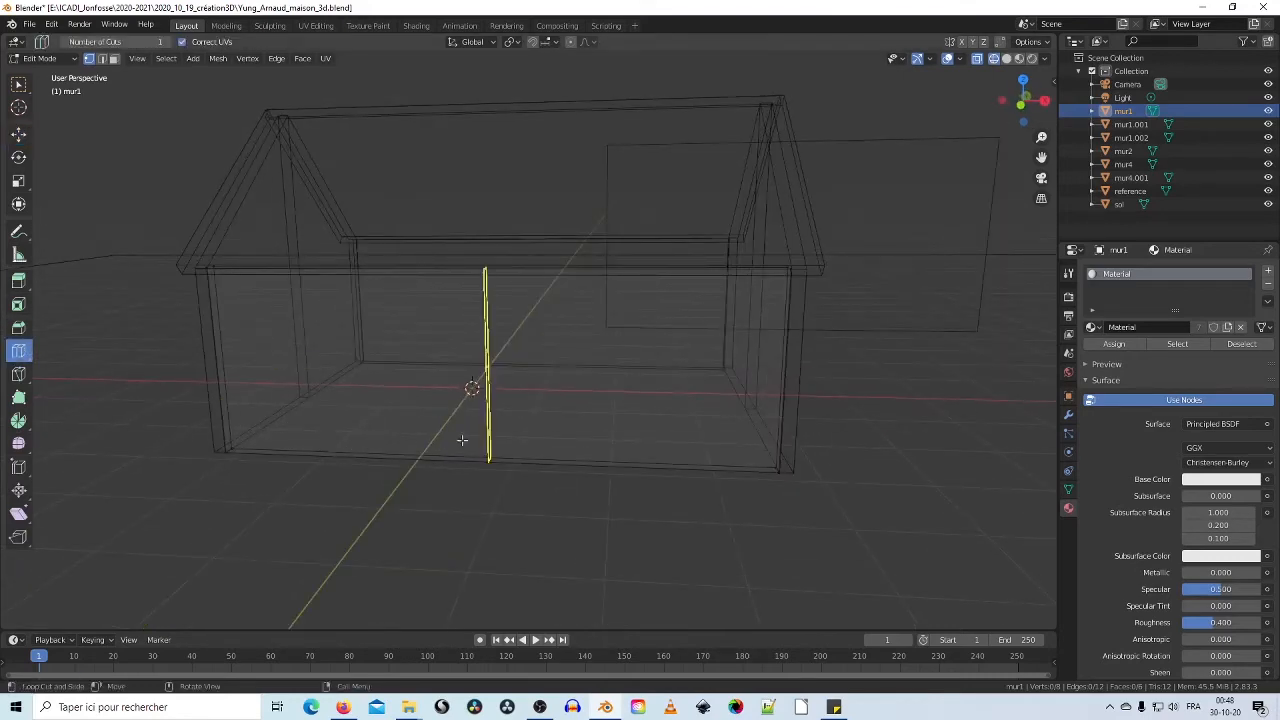
pyautogui.moveTo(482, 435); pyautogui.dragTo(311, 419)
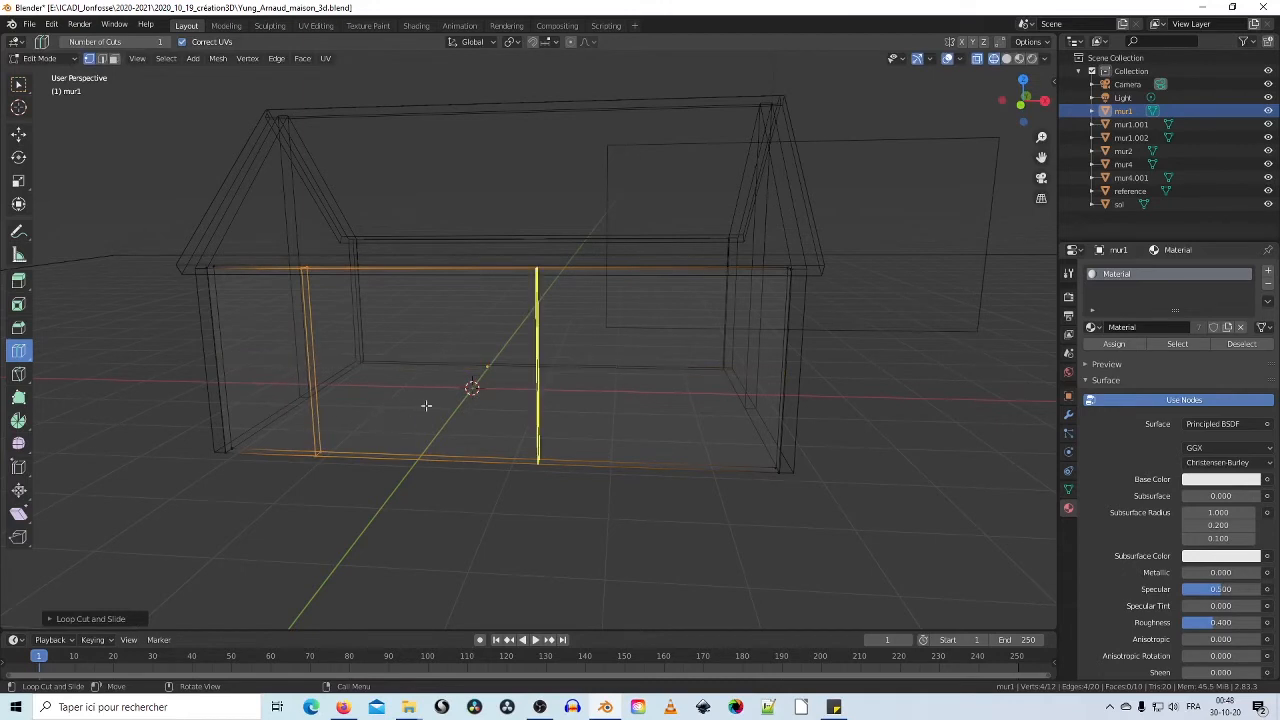
pyautogui.moveTo(540, 462); pyautogui.dragTo(427, 452)
pyautogui.moveTo(429, 429)
pyautogui.mouseDown(button='middle')
pyautogui.moveTo(443, 409)
pyautogui.moveTo(437, 423)
pyautogui.mouseUp(button='middle')
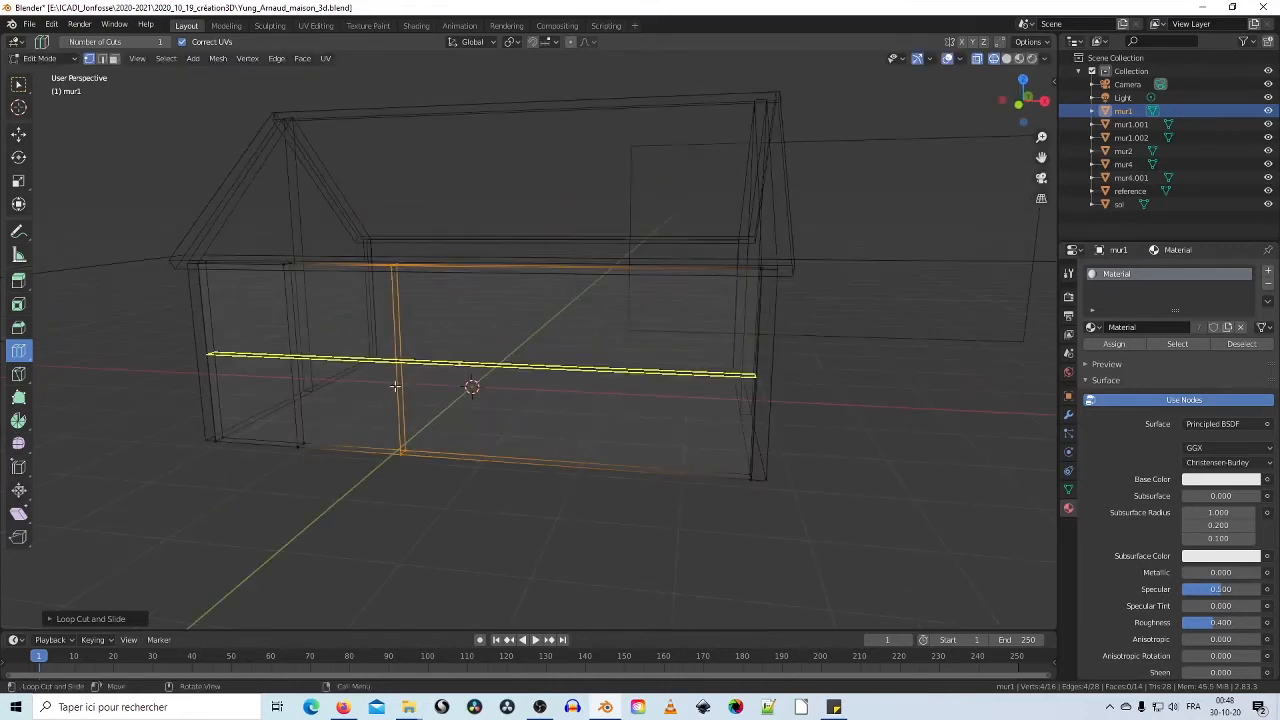
# Step: Add a horizontal loop slid high on the wall, plus one more vertical loop
pyautogui.moveTo(395, 385); pyautogui.dragTo(394, 326)
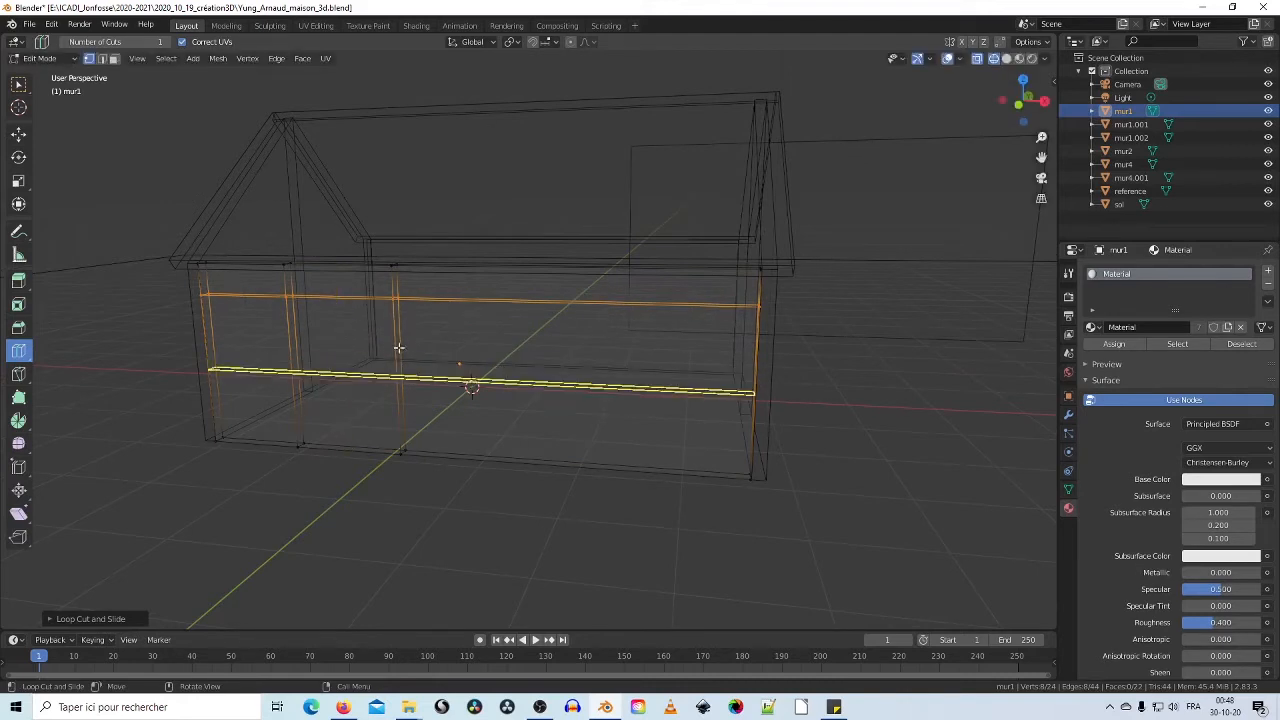
pyautogui.moveTo(398, 347); pyautogui.dragTo(403, 330)
pyautogui.moveTo(466, 350); pyautogui.dragTo(608, 360, button='middle')
pyautogui.moveTo(608, 360); pyautogui.dragTo(677, 376)
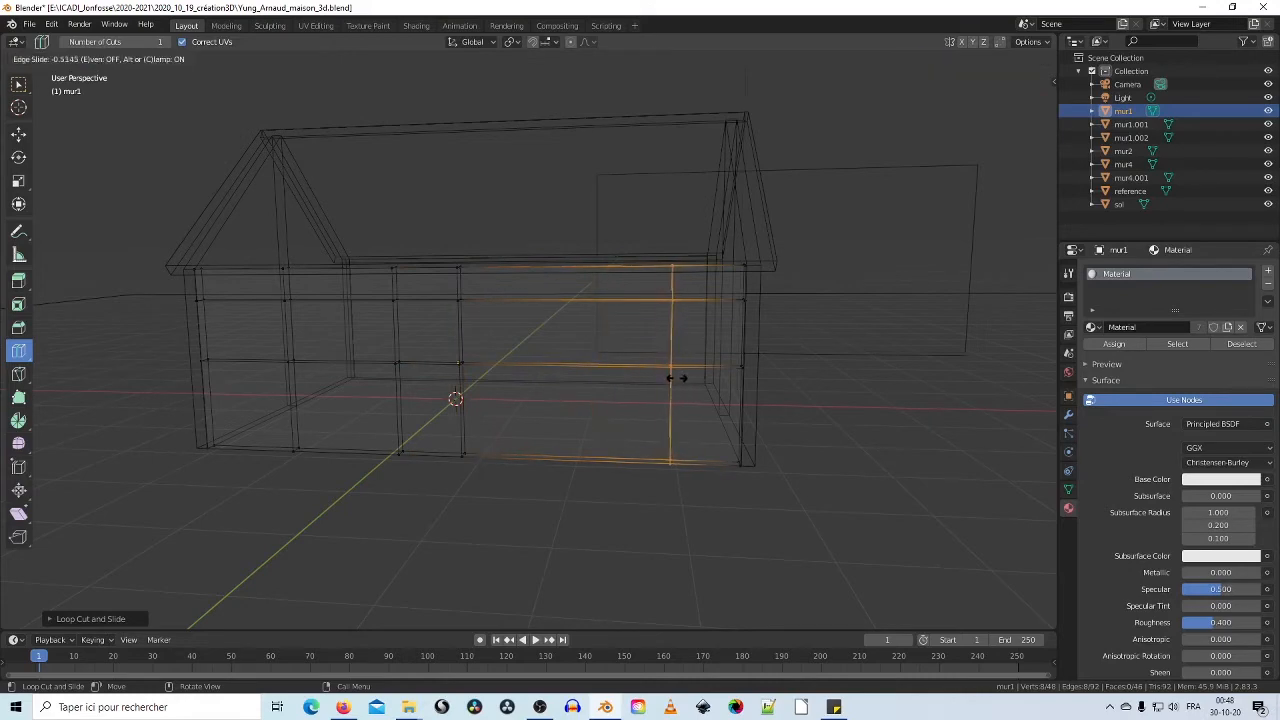
pyautogui.moveTo(780, 382); pyautogui.dragTo(674, 390, button='middle')
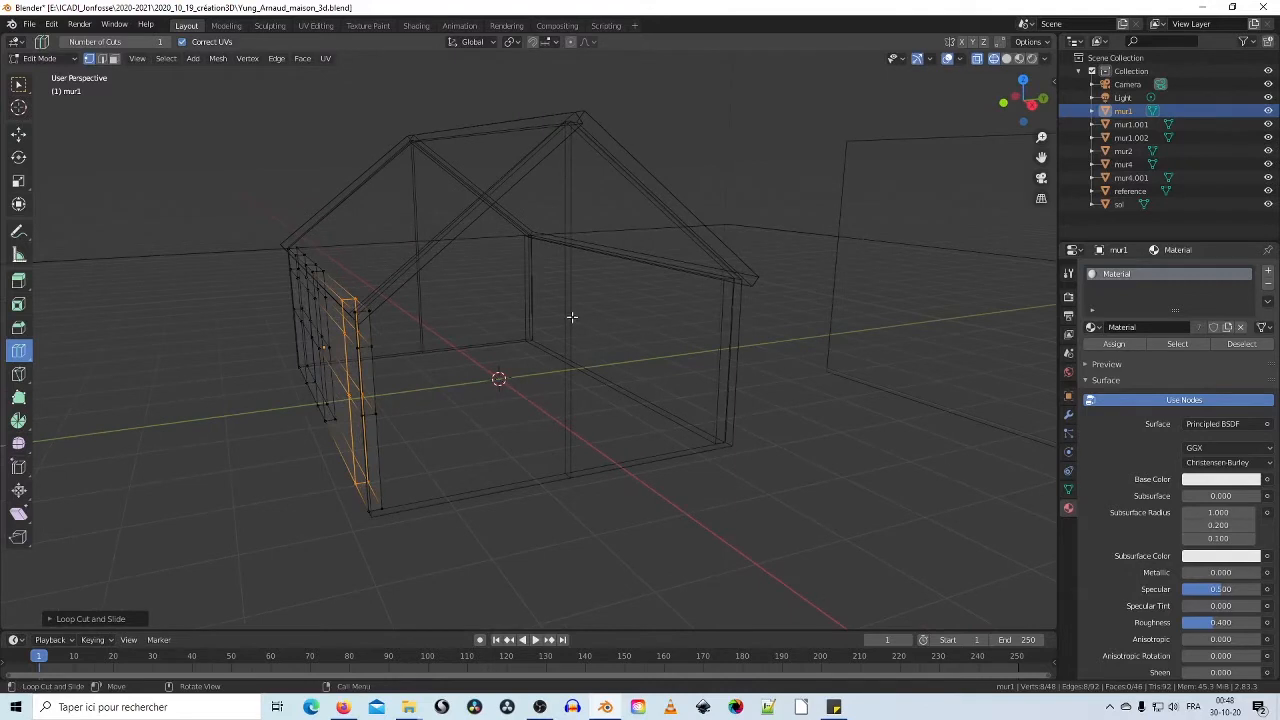
pyautogui.click(76, 61)
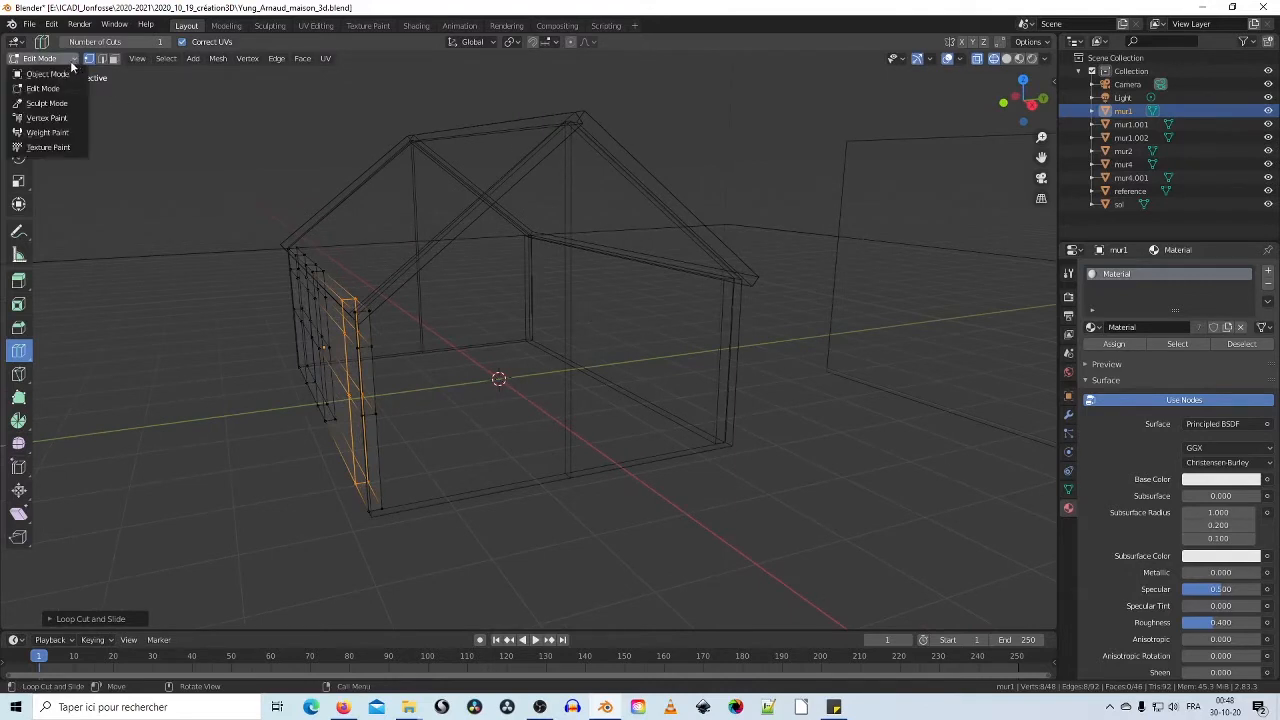
# Step: Return to Object Mode, select the mur4 gable wall and enter Edit Mode
pyautogui.click(40, 71)
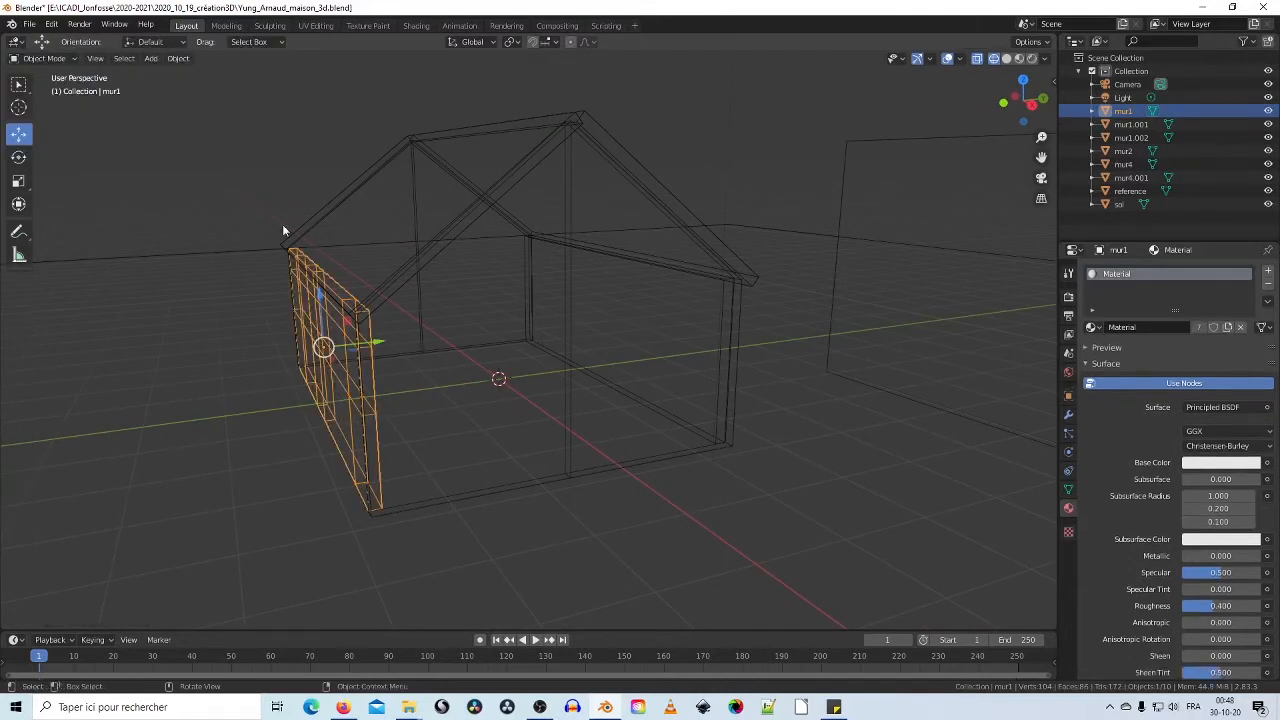
pyautogui.click(564, 352)
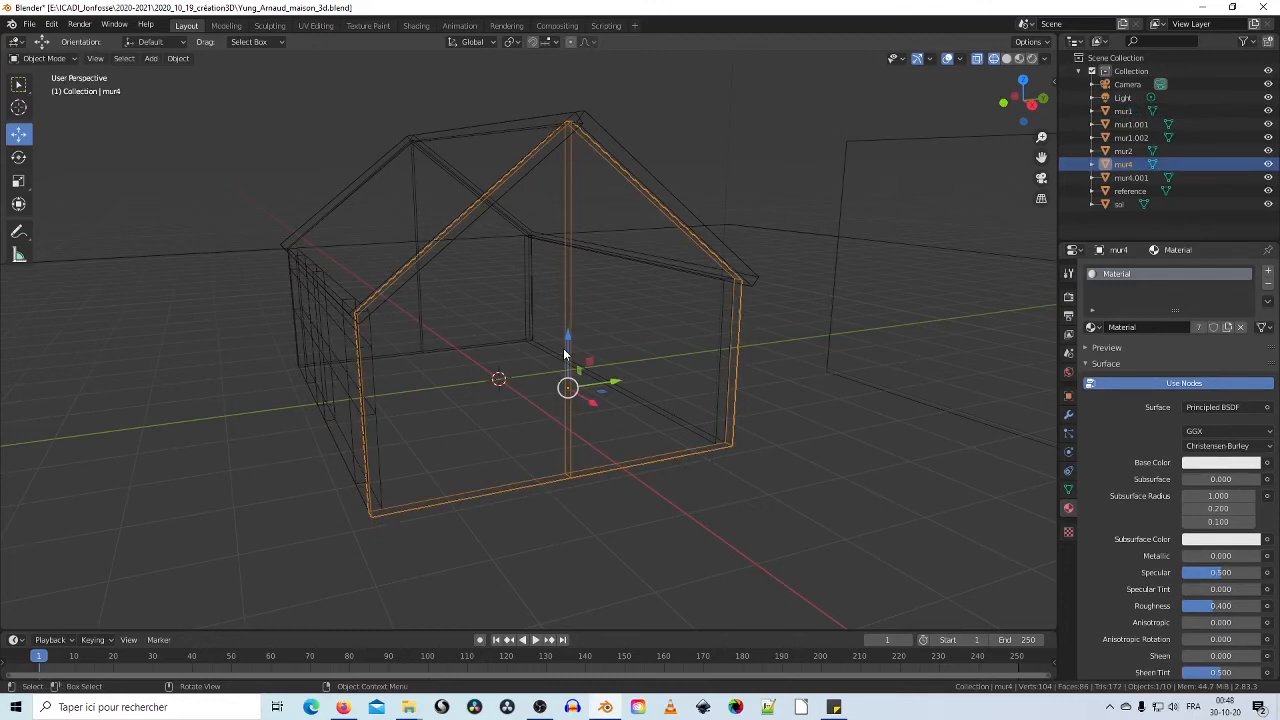
pyautogui.click(73, 57)
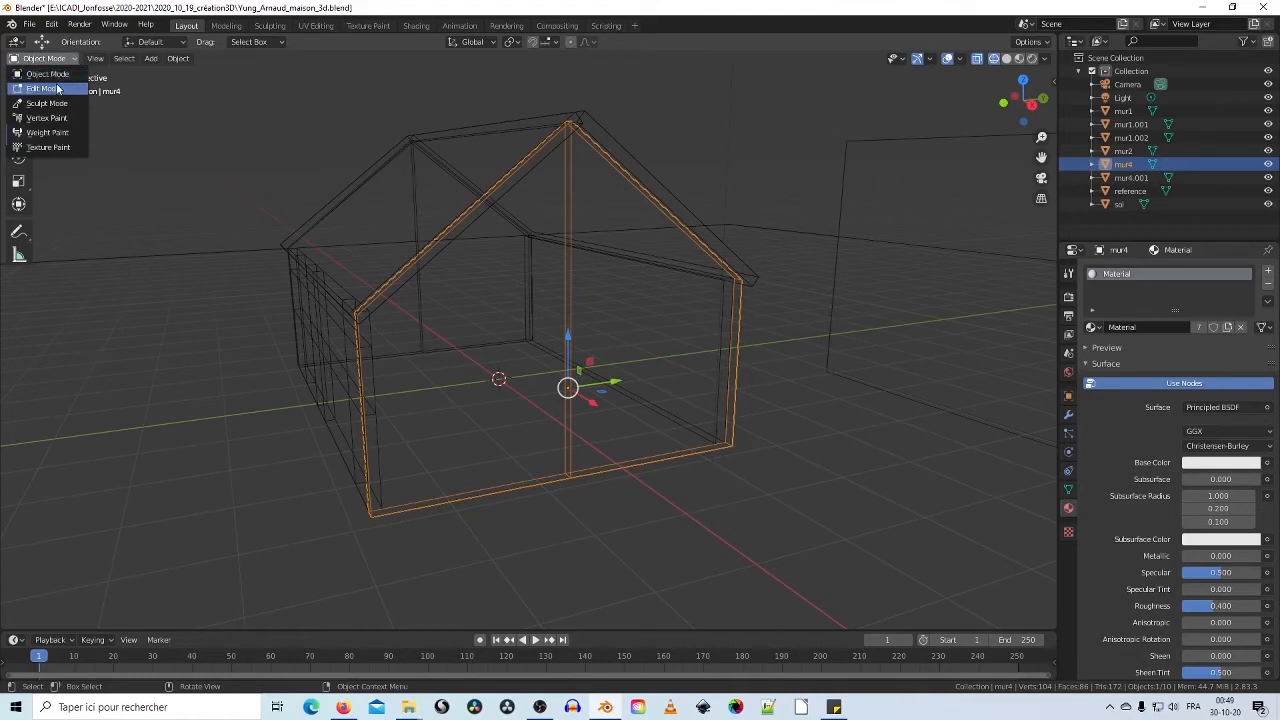
pyautogui.click(43, 88)
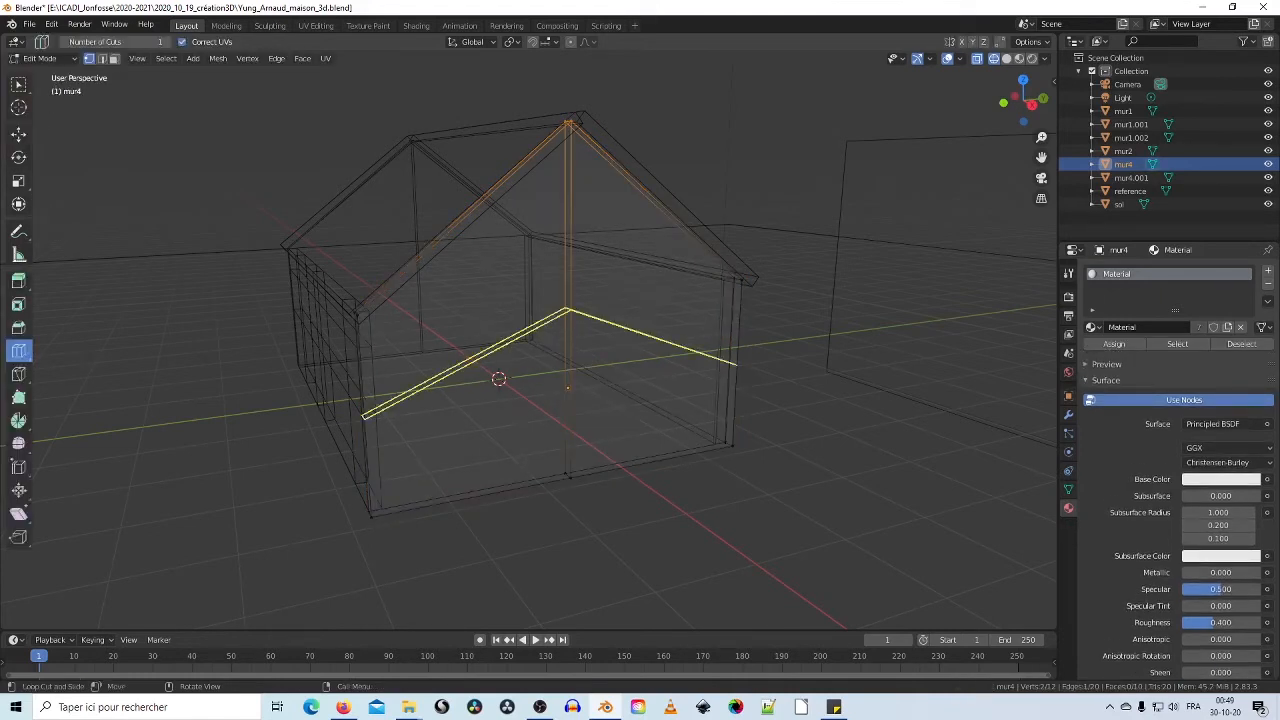
# Step: Cut a loop across the gable, flatten it horizontally with Scale and lower it
pyautogui.moveTo(565, 318); pyautogui.dragTo(548, 237)
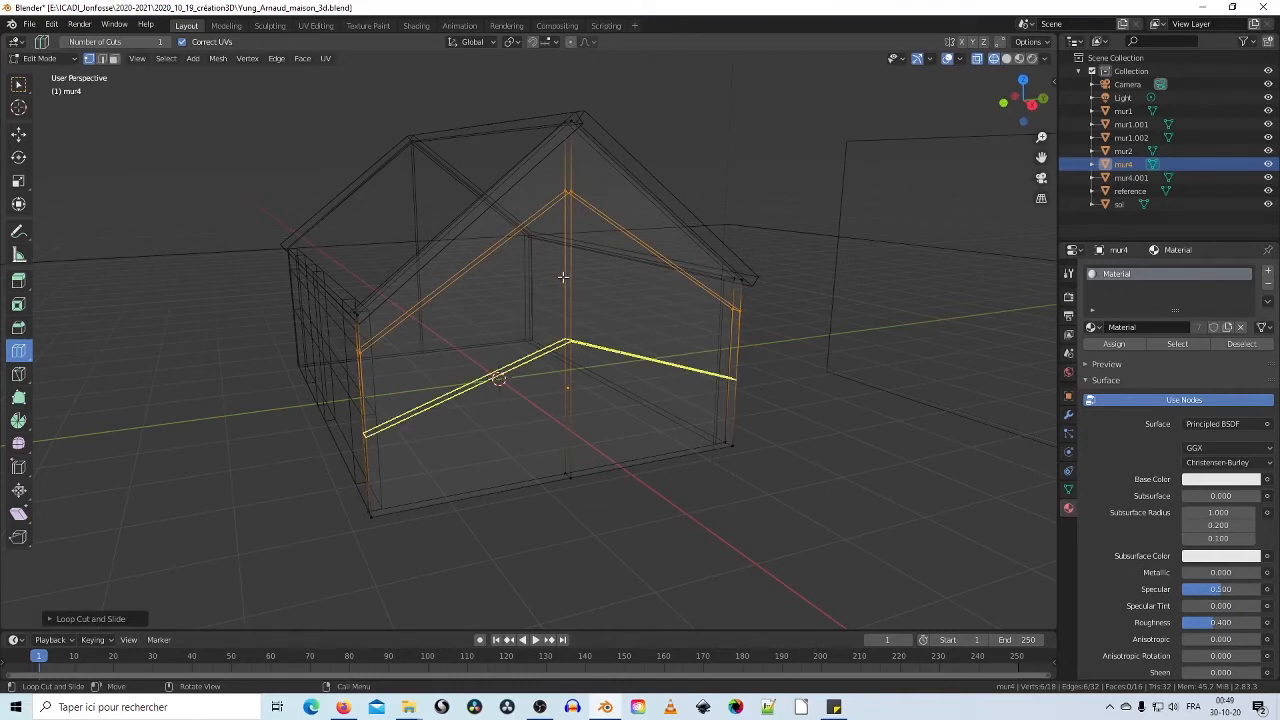
pyautogui.click(17, 181)
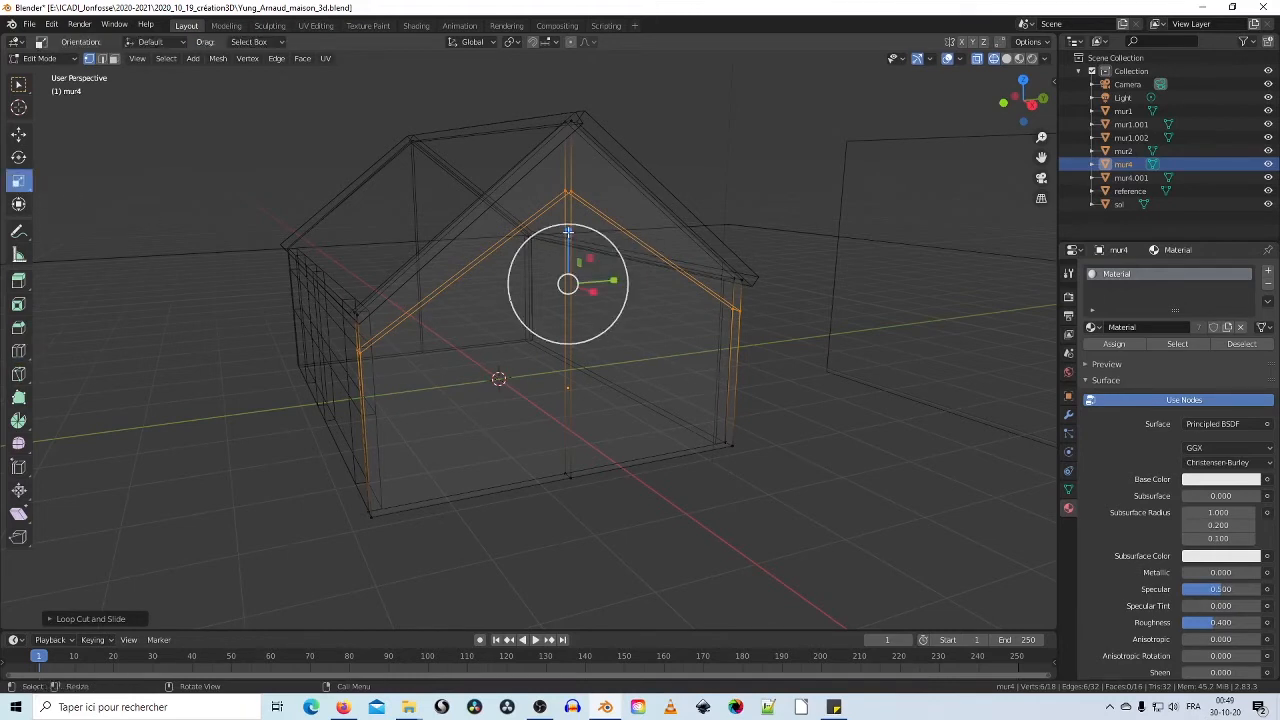
pyautogui.moveTo(567, 232); pyautogui.dragTo(567, 284)
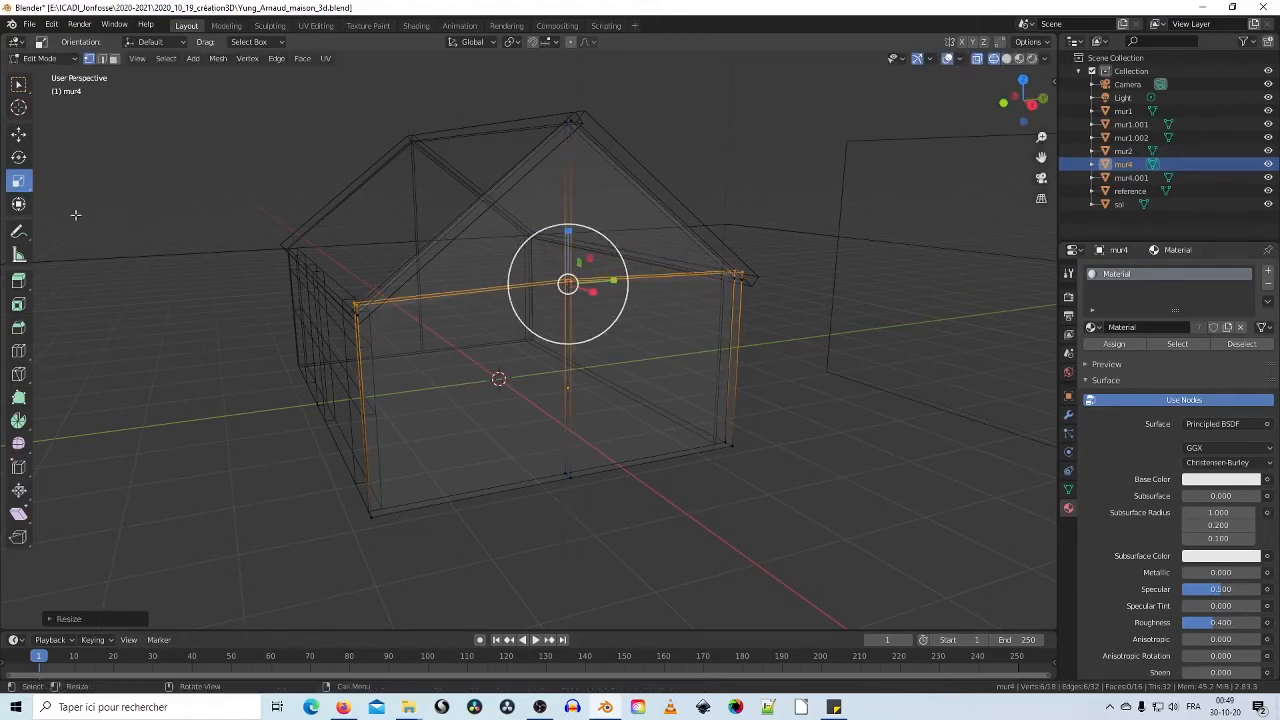
pyautogui.click(20, 135)
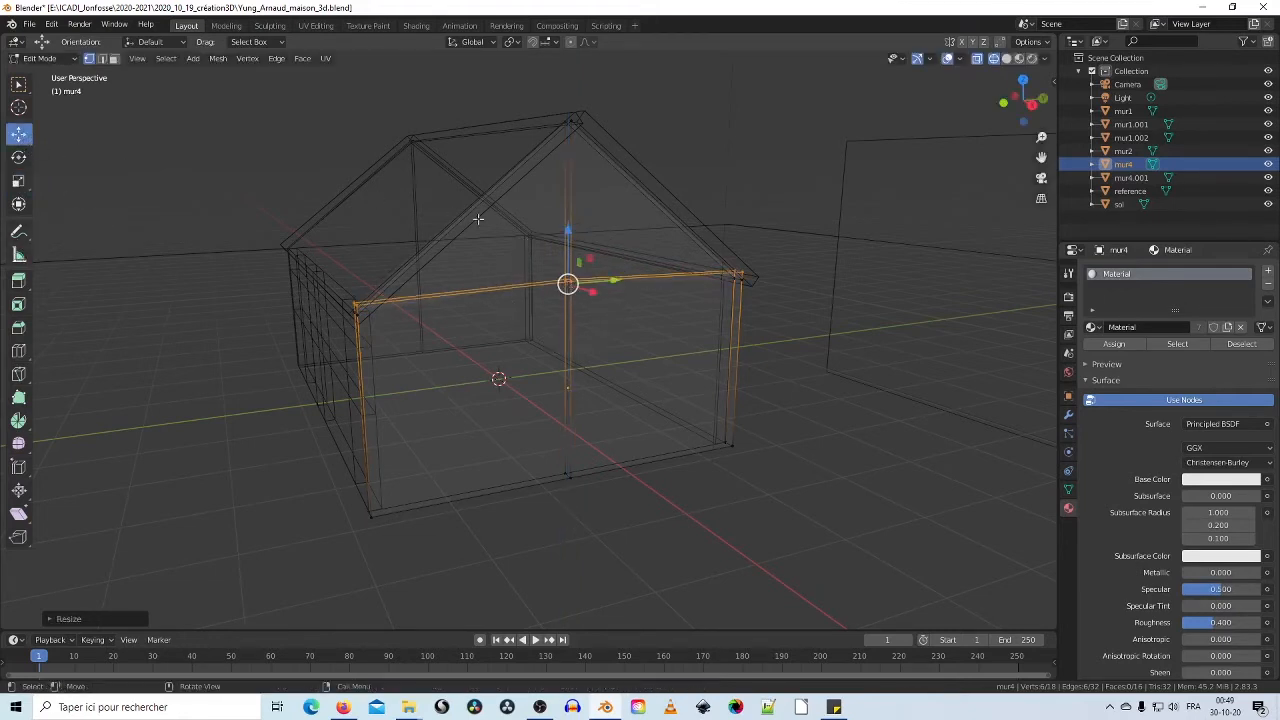
pyautogui.moveTo(567, 231); pyautogui.dragTo(573, 316)
pyautogui.click(18, 180)
pyautogui.moveTo(573, 316); pyautogui.dragTo(440, 345, button='middle')
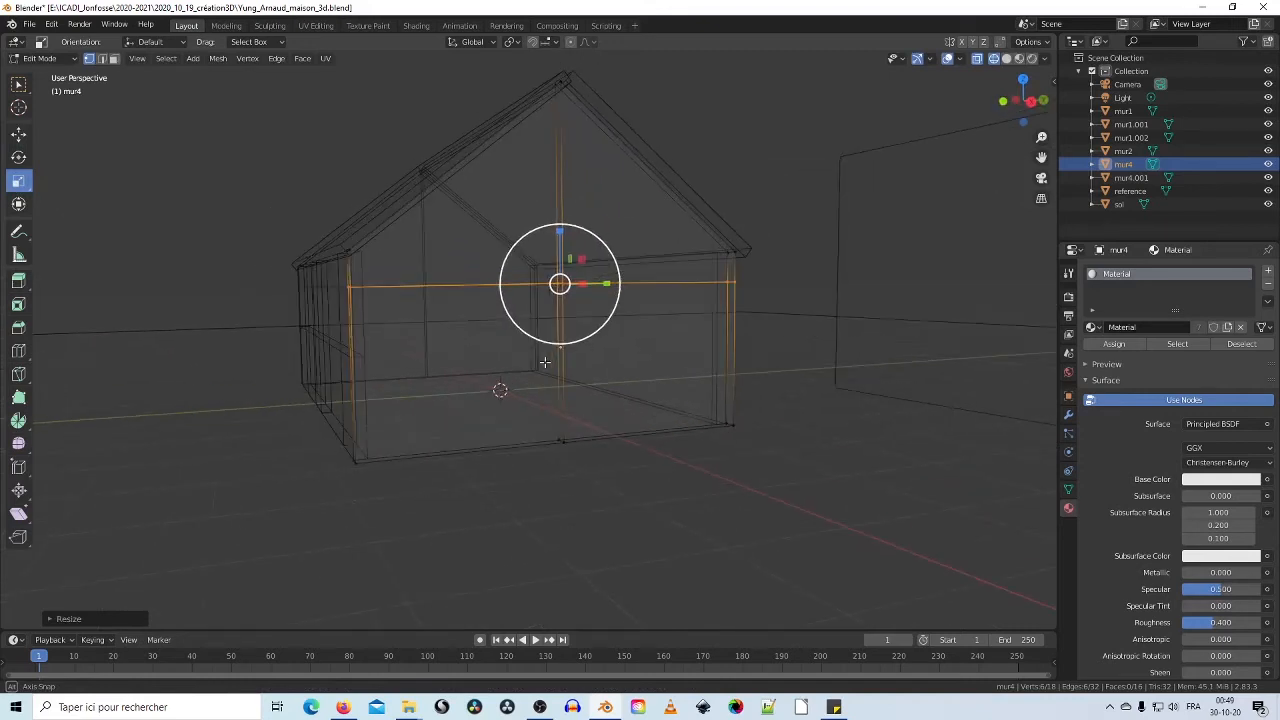
# Step: Cut another loop across the walls and slide it into place
pyautogui.click(20, 352)
pyautogui.moveTo(550, 356); pyautogui.dragTo(560, 334)
pyautogui.moveTo(500, 337)
pyautogui.mouseDown(button='middle')
pyautogui.moveTo(543, 335)
pyautogui.moveTo(460, 326)
pyautogui.moveTo(482, 344)
pyautogui.mouseUp(button='middle')
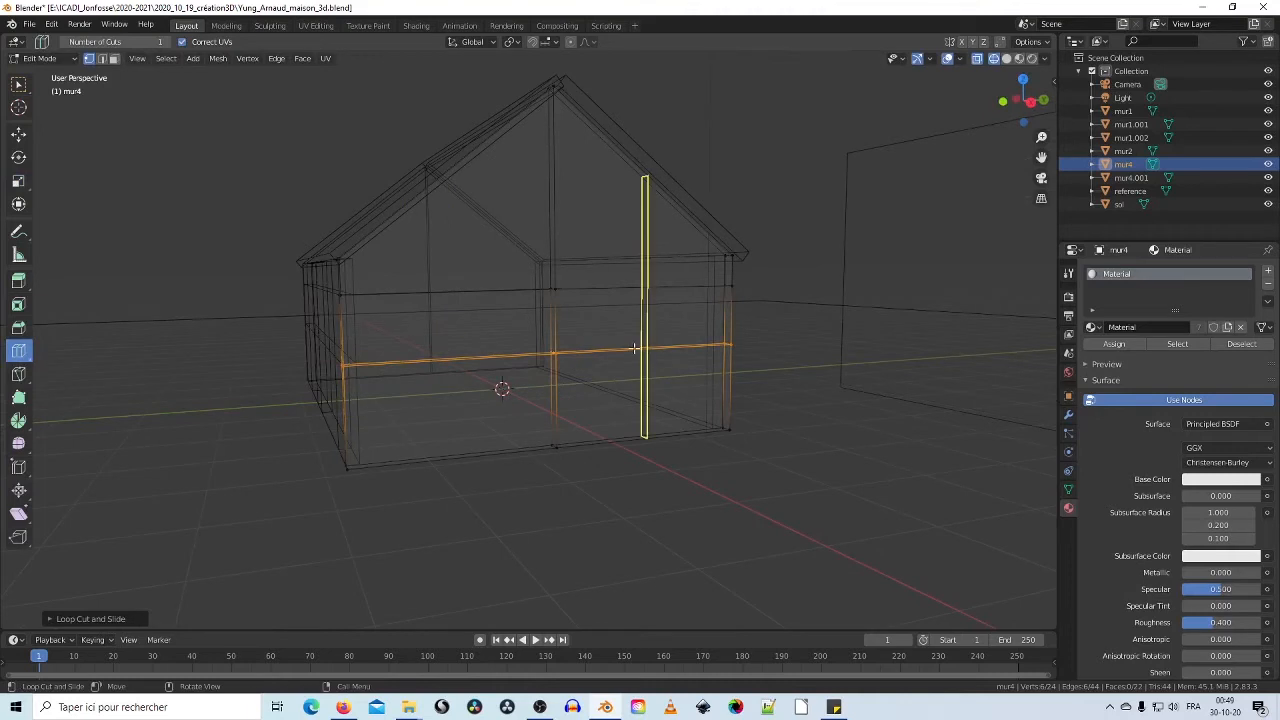
# Step: In Solid shading, add vertical loop cuts on the gable's left and right sides
pyautogui.click(1006, 58)
pyautogui.click(1020, 59)
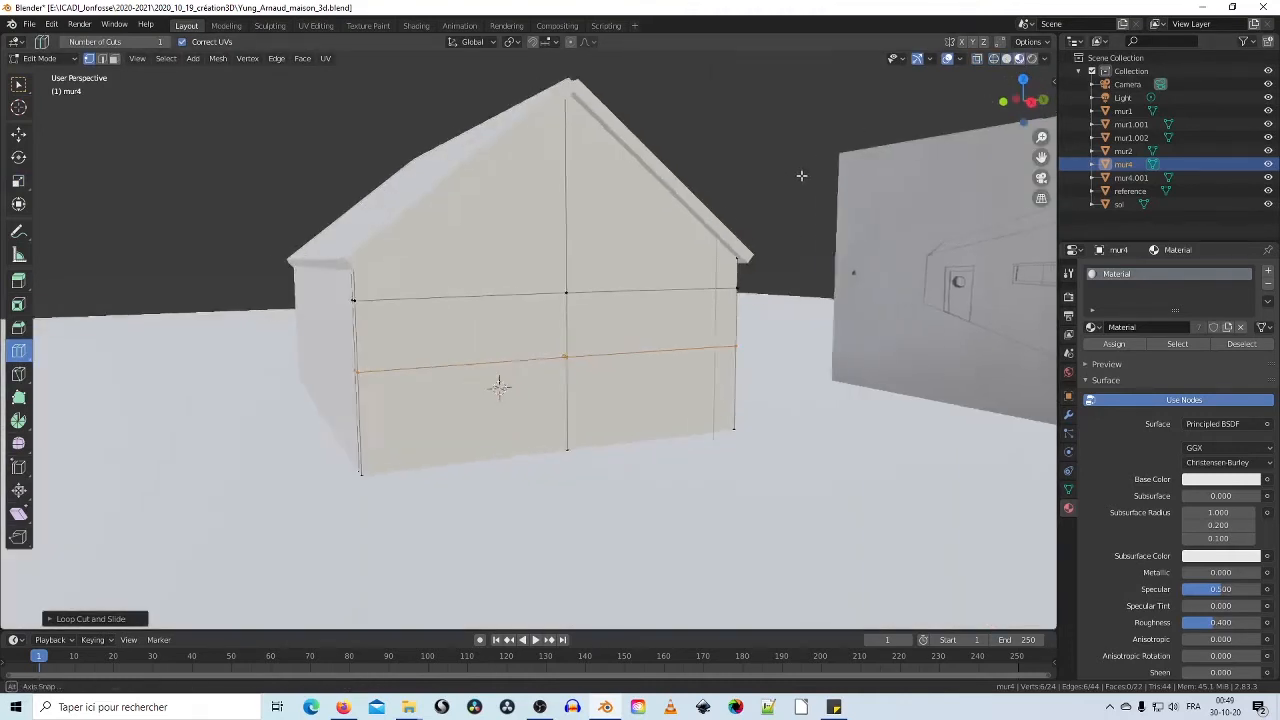
pyautogui.moveTo(800, 177); pyautogui.dragTo(945, 168, button='middle')
pyautogui.click(1006, 58)
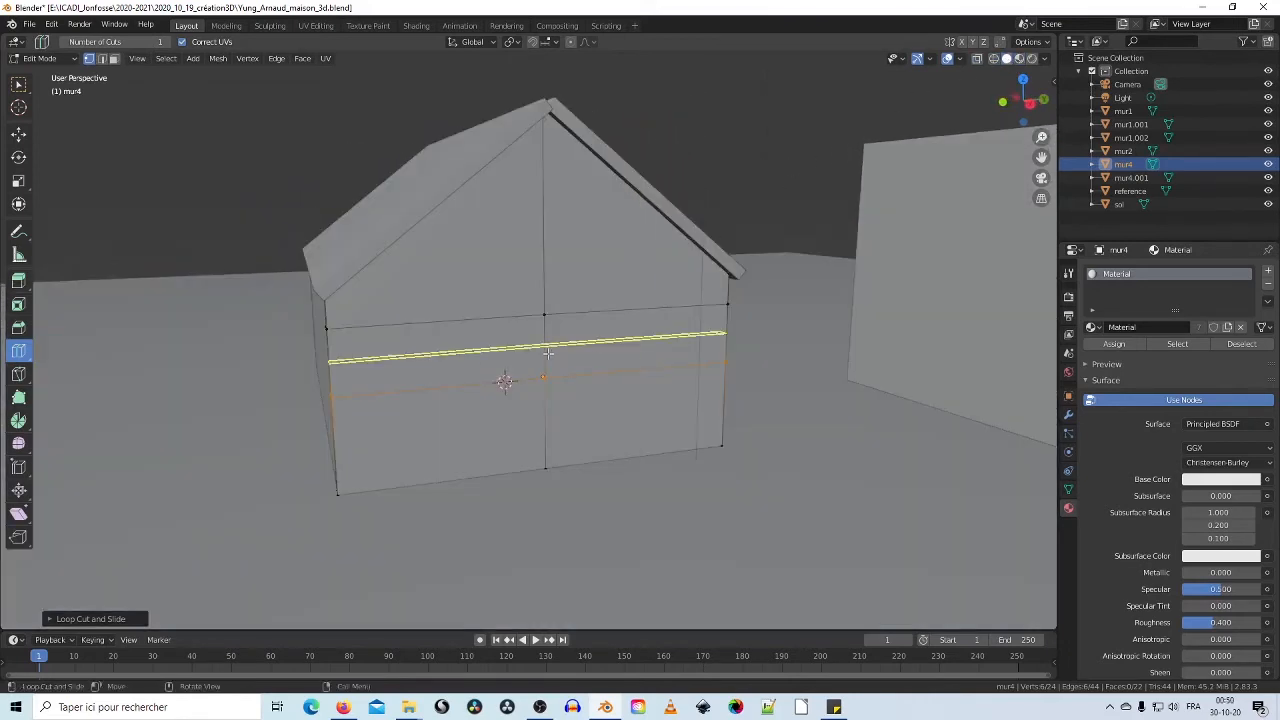
pyautogui.moveTo(540, 358); pyautogui.dragTo(492, 353, button='middle')
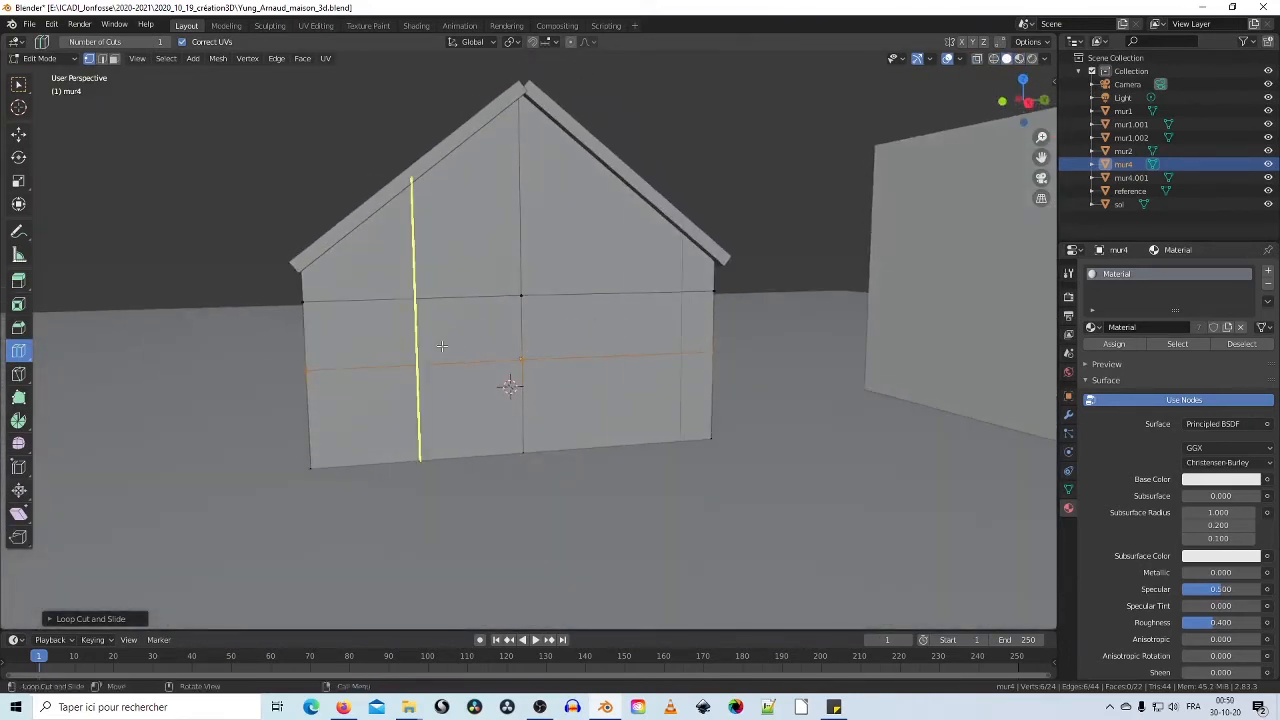
pyautogui.moveTo(441, 346)
pyautogui.mouseDown()
pyautogui.moveTo(426, 350)
pyautogui.moveTo(430, 340)
pyautogui.mouseUp()
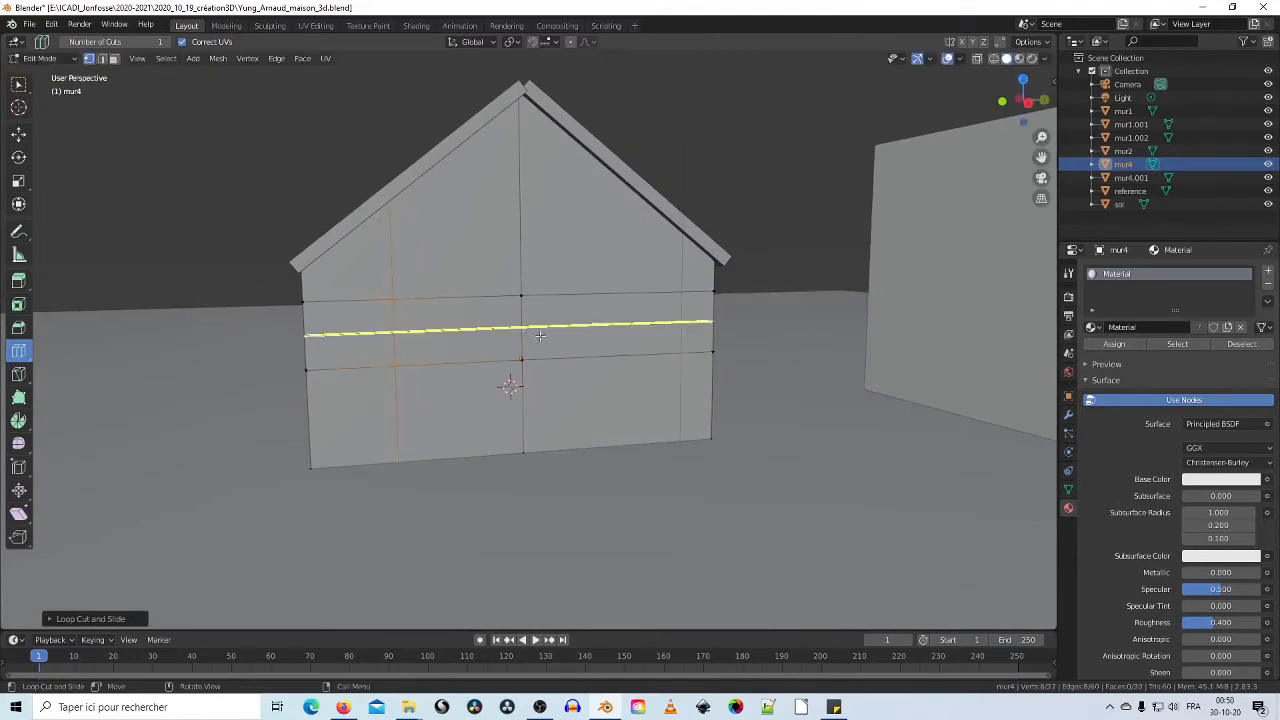
pyautogui.moveTo(617, 300); pyautogui.dragTo(608, 303)
pyautogui.moveTo(337, 341)
pyautogui.mouseDown(button='middle')
pyautogui.moveTo(433, 369)
pyautogui.moveTo(406, 325)
pyautogui.moveTo(405, 337)
pyautogui.moveTo(356, 326)
pyautogui.mouseUp(button='middle')
# Step: Switch back to Wireframe shading and orbit round to the gable end
pyautogui.scroll(1, 434, 371)
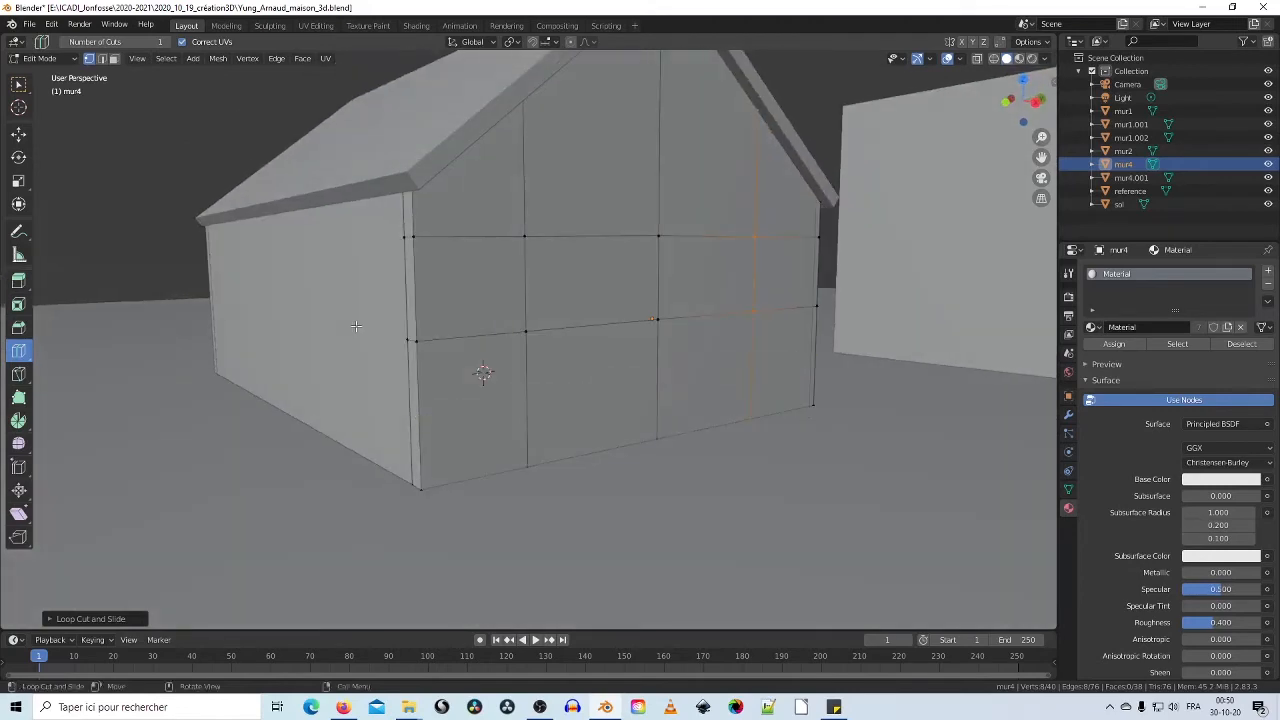
pyautogui.click(994, 60)
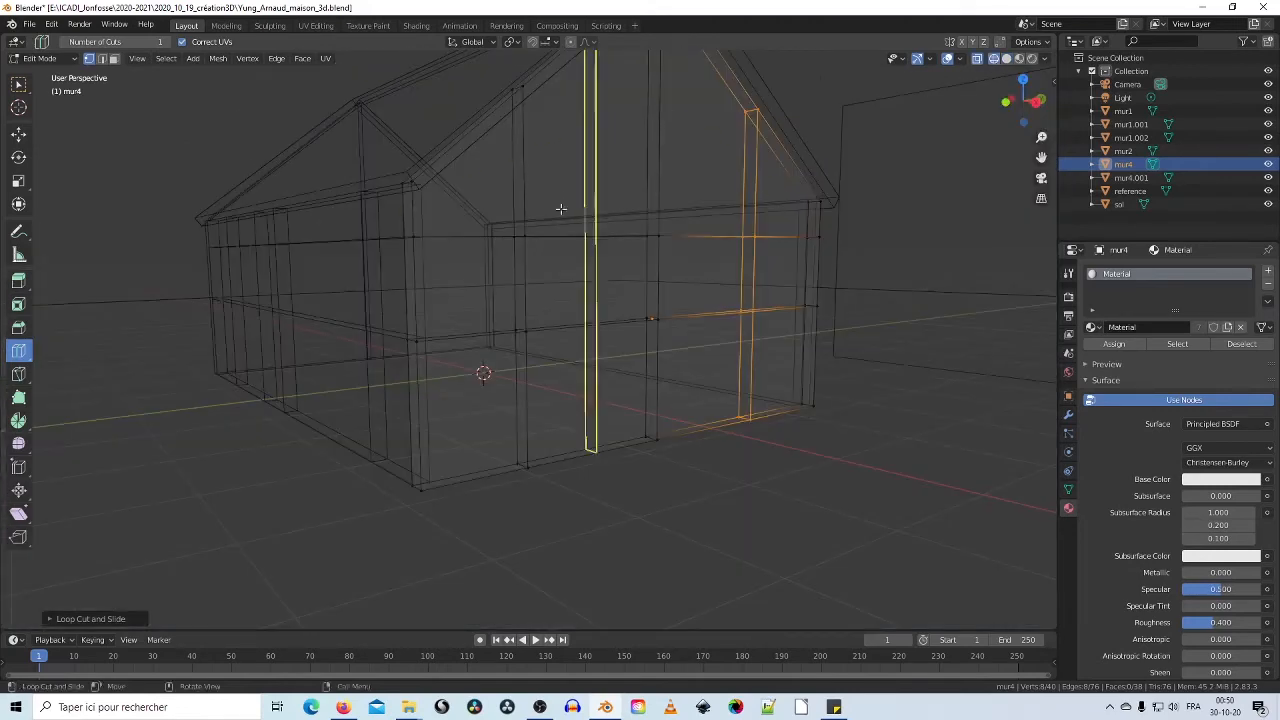
pyautogui.moveTo(560, 209); pyautogui.dragTo(609, 217, button='middle')
pyautogui.moveTo(692, 288); pyautogui.dragTo(777, 334, button='middle')
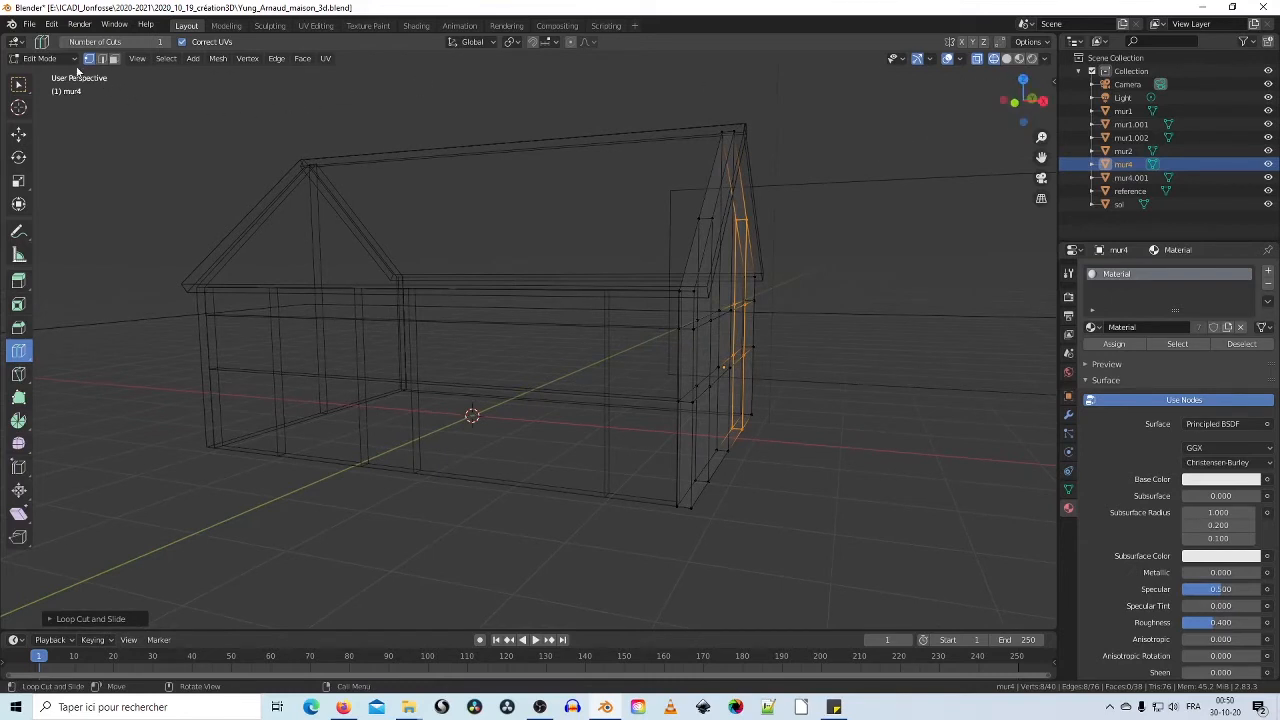
# Step: Return mur4 to Object Mode and select the front wall mur1
pyautogui.click(74, 57)
pyautogui.click(67, 73)
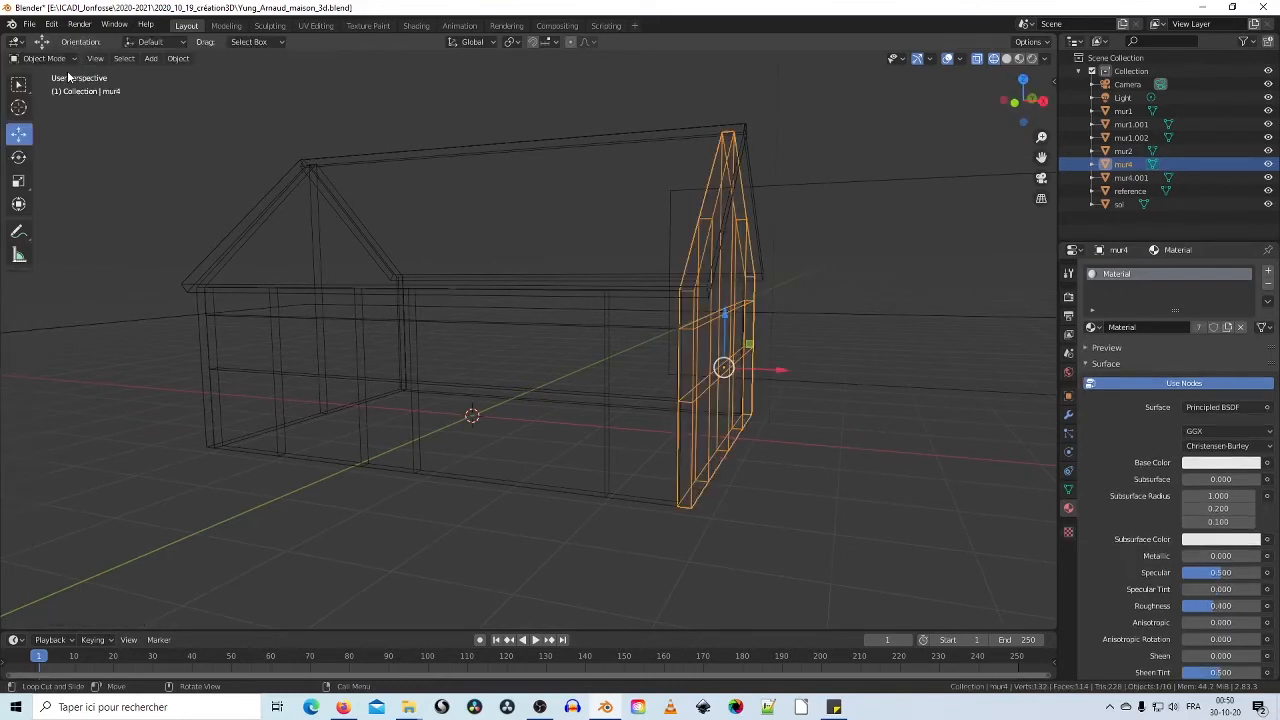
pyautogui.click(317, 368)
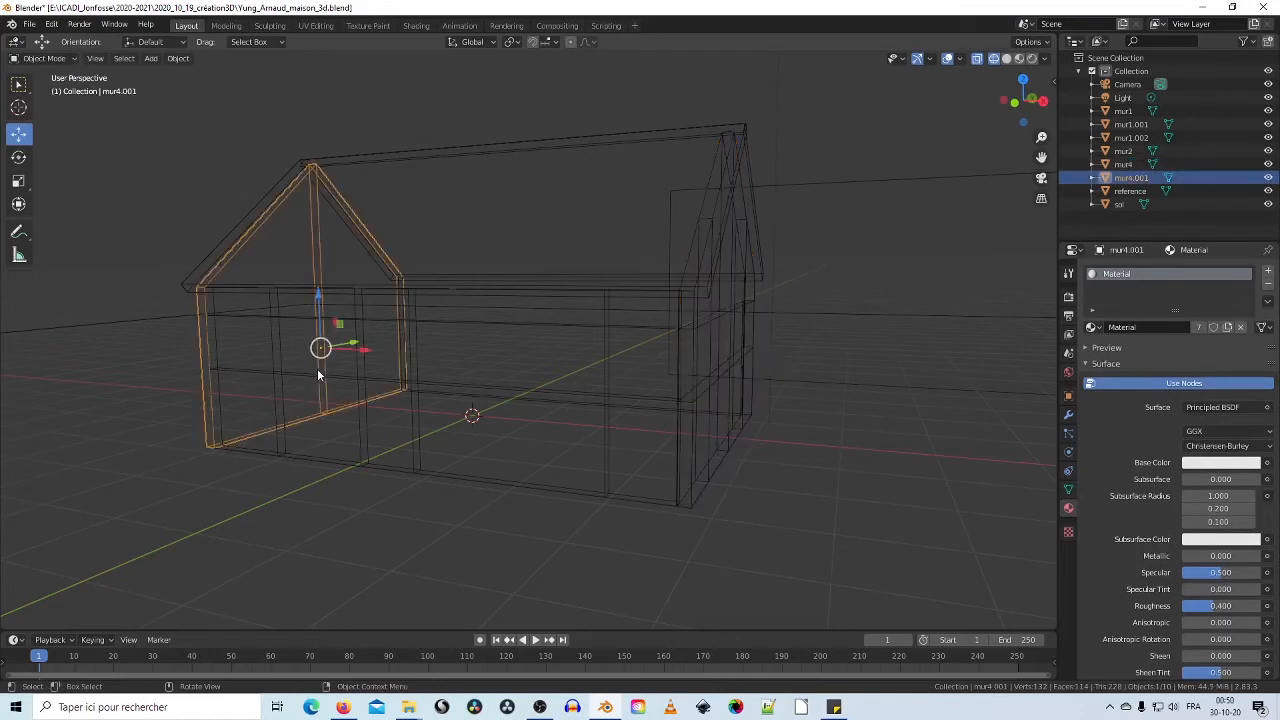
pyautogui.click(319, 378)
pyautogui.keyDown('shift'); pyautogui.moveTo(334, 407); pyautogui.dragTo(492, 359, button='middle'); pyautogui.keyUp('shift')
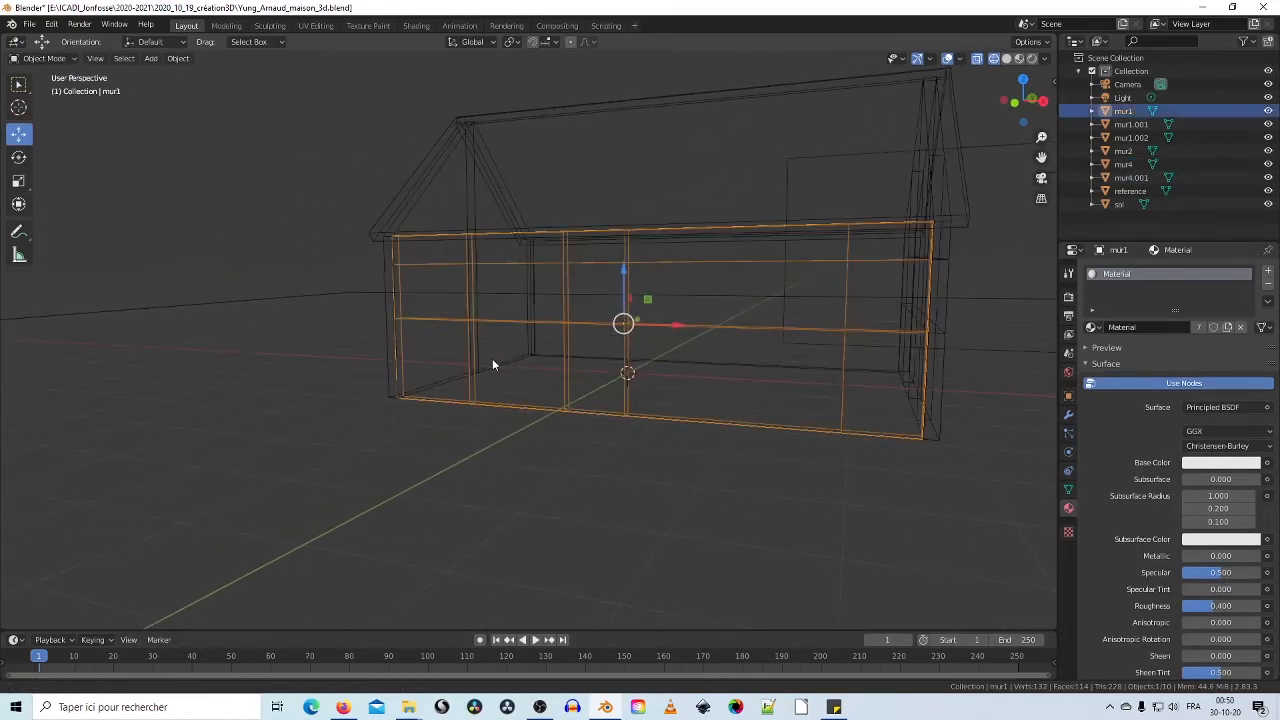
pyautogui.scroll(1, 490, 363)
pyautogui.keyDown('shift'); pyautogui.moveTo(620, 371); pyautogui.dragTo(470, 390, button='middle'); pyautogui.keyUp('shift')
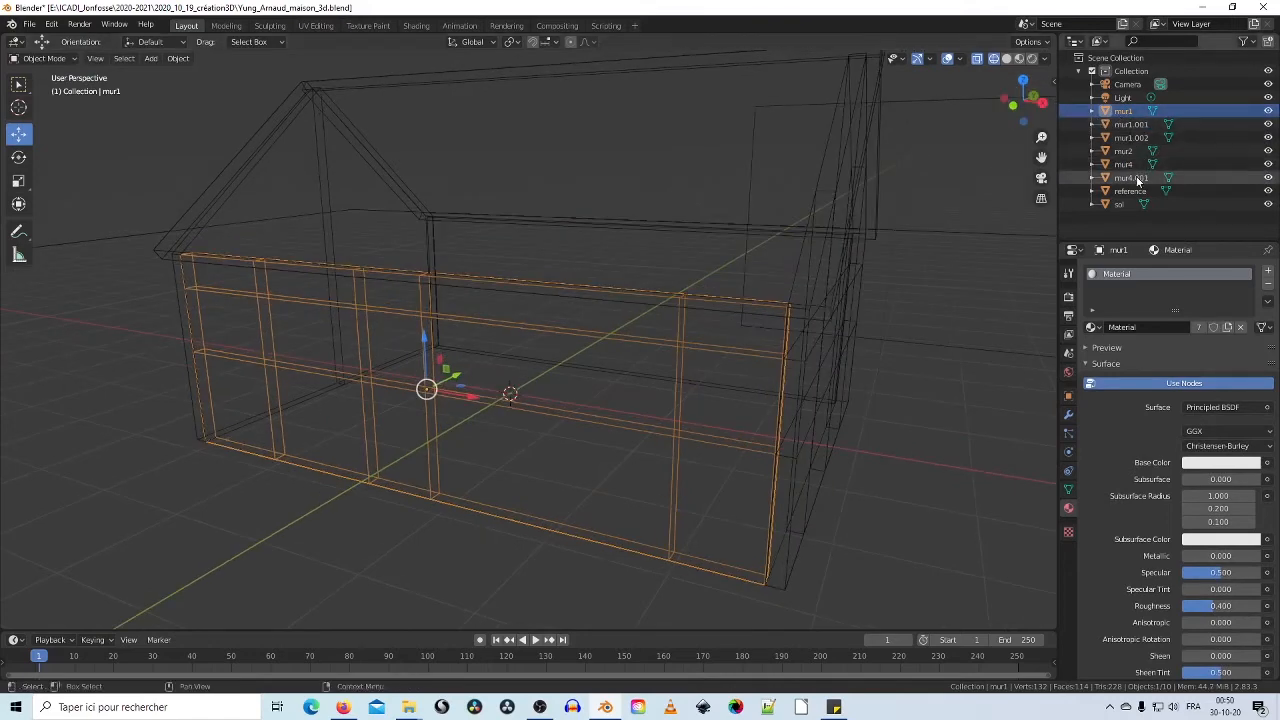
pyautogui.scroll(-5, 730, 197)
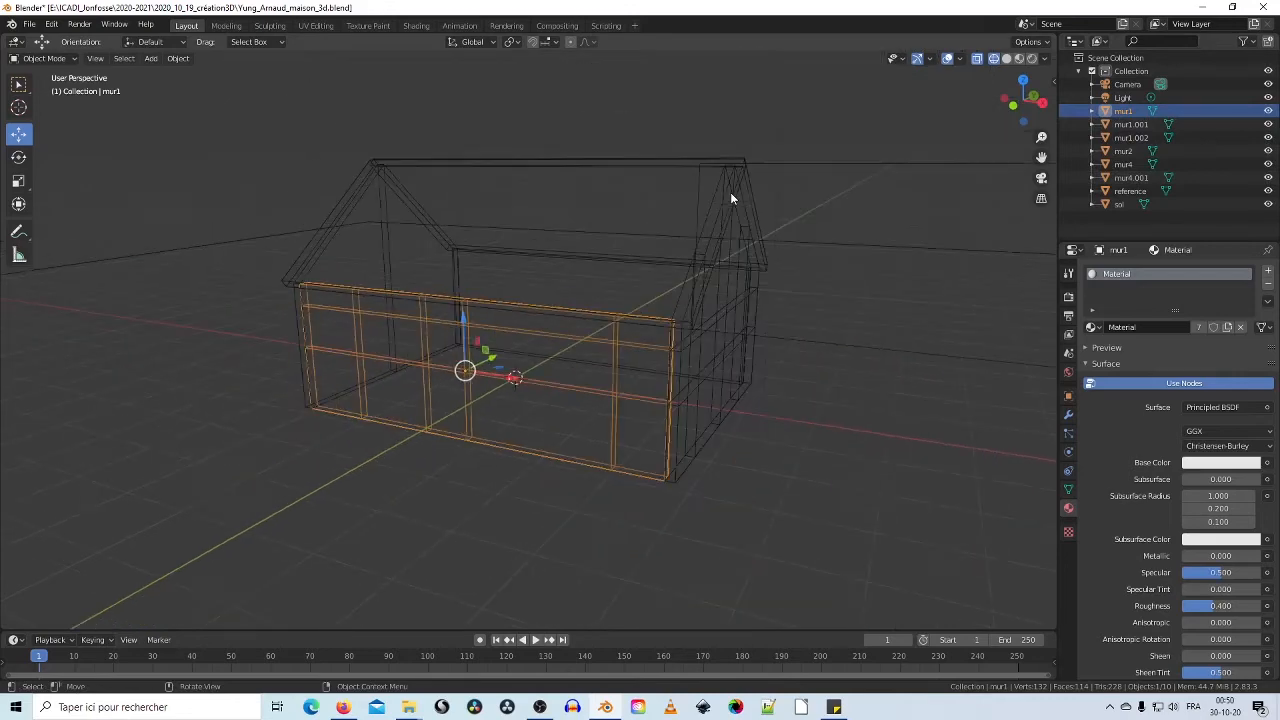
# Step: Rename roof pieces mur1.001 and mur1.002 to toit1 and toit2 in the Outliner
pyautogui.click(620, 163)
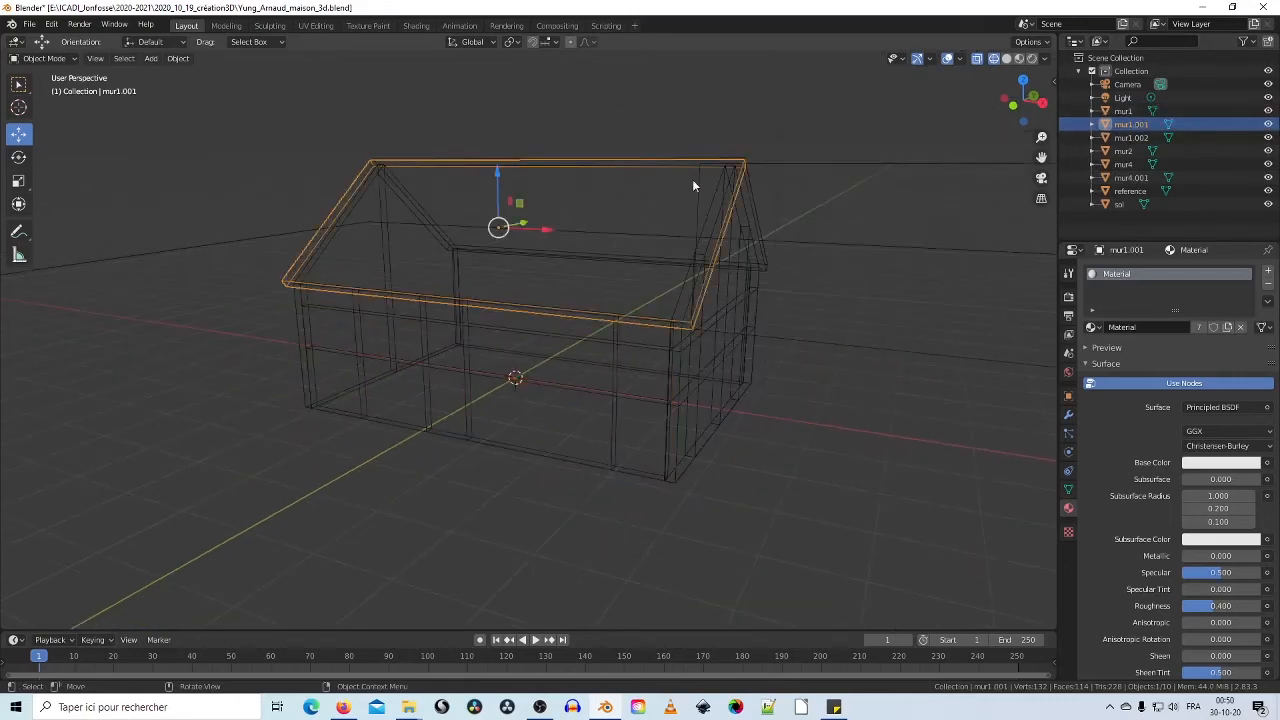
pyautogui.doubleClick(1130, 124)
pyautogui.write('toit')
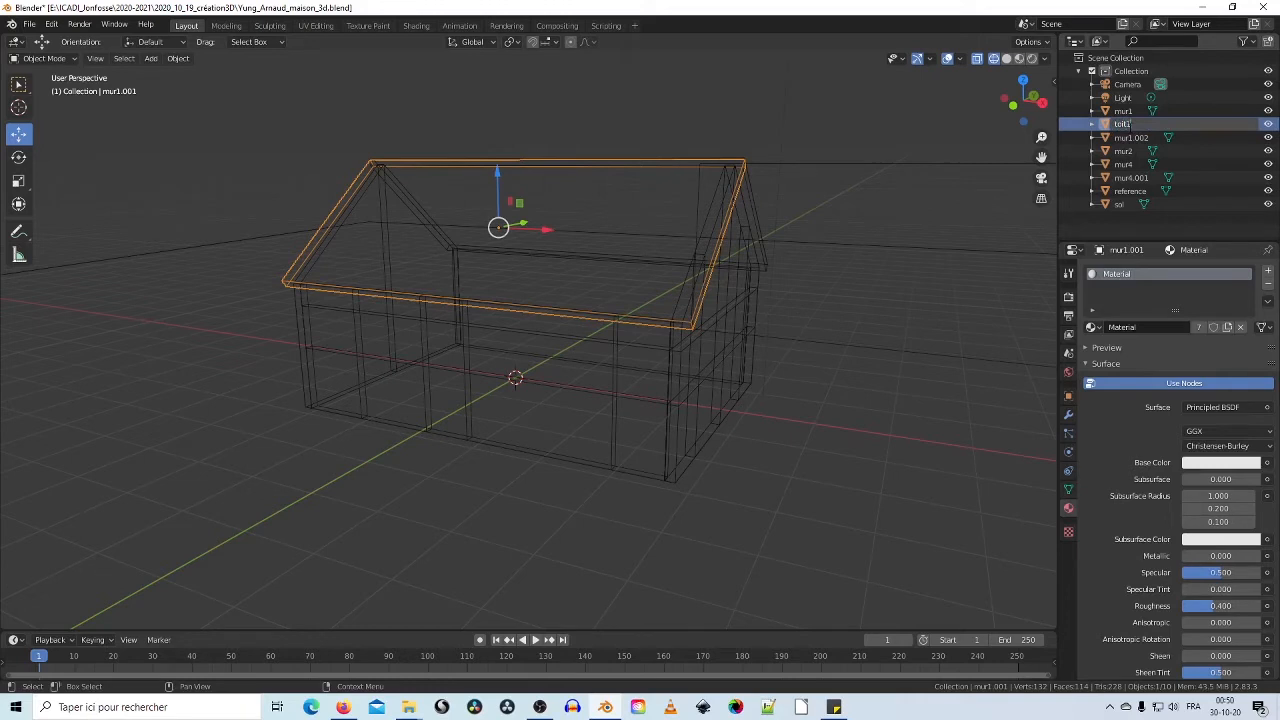
pyautogui.press('Return')
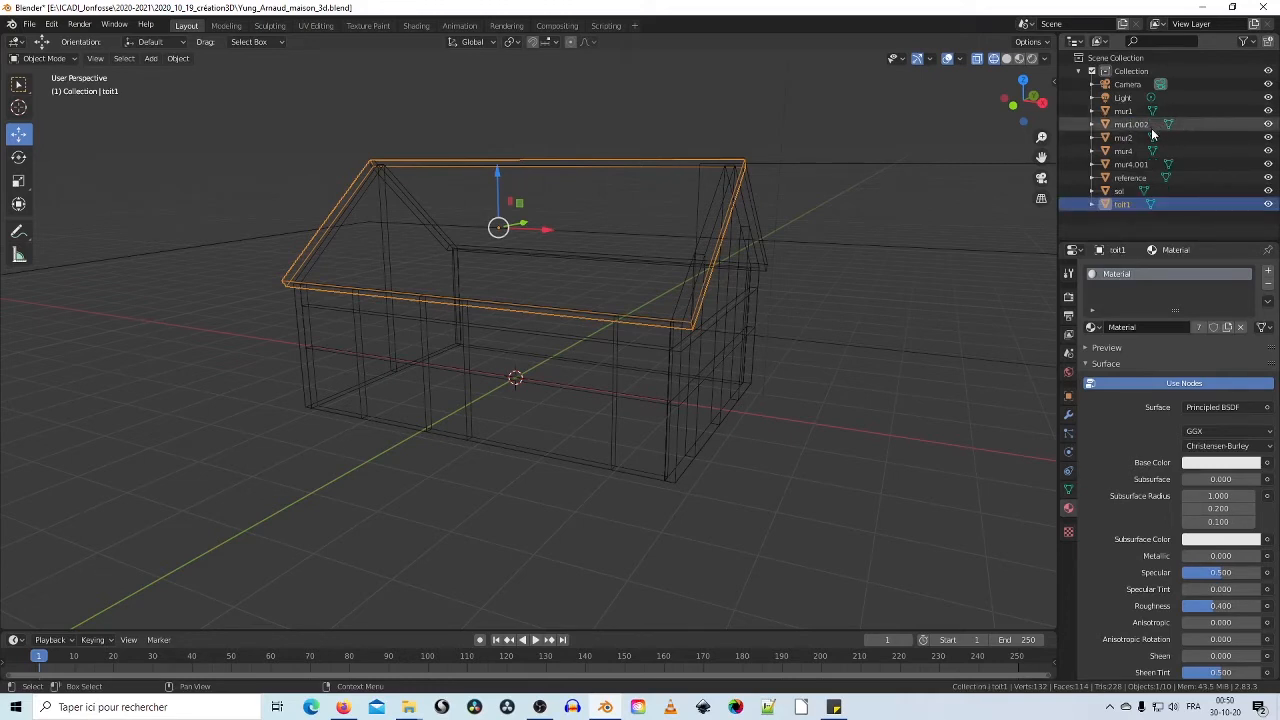
pyautogui.click(1142, 126)
pyautogui.doubleClick(1141, 126)
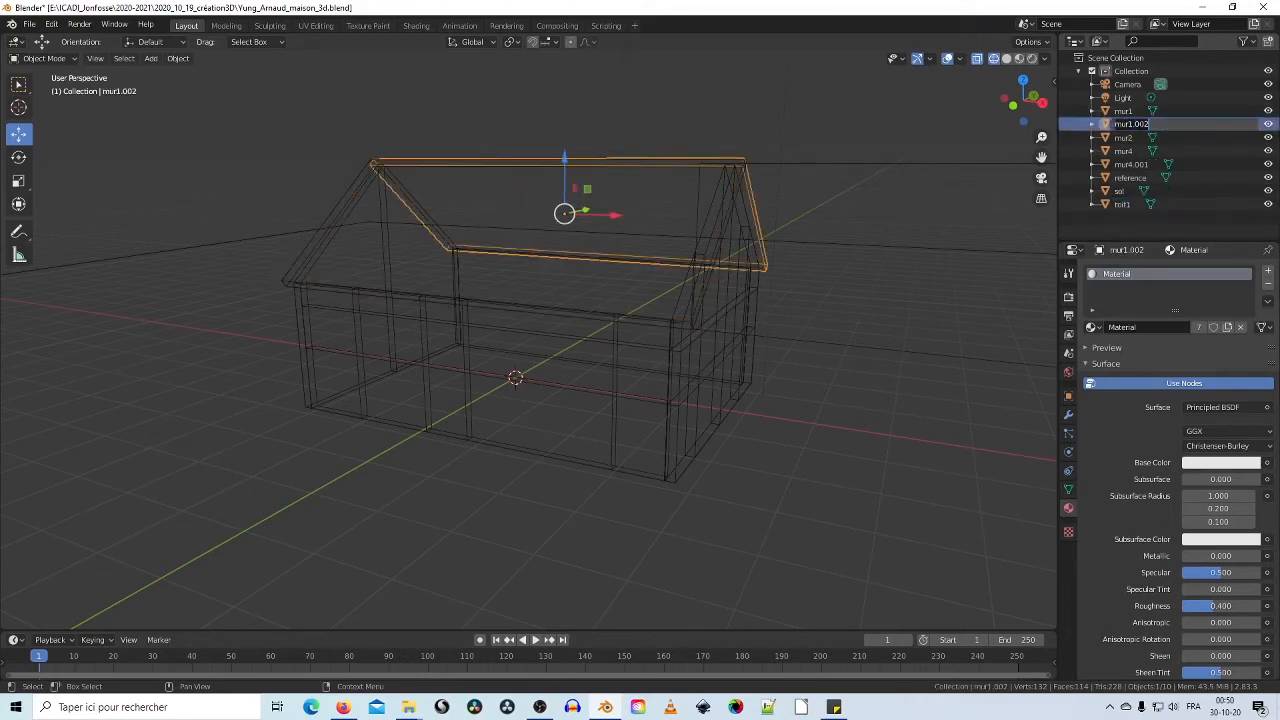
pyautogui.write('toit2')
pyautogui.press('Return')
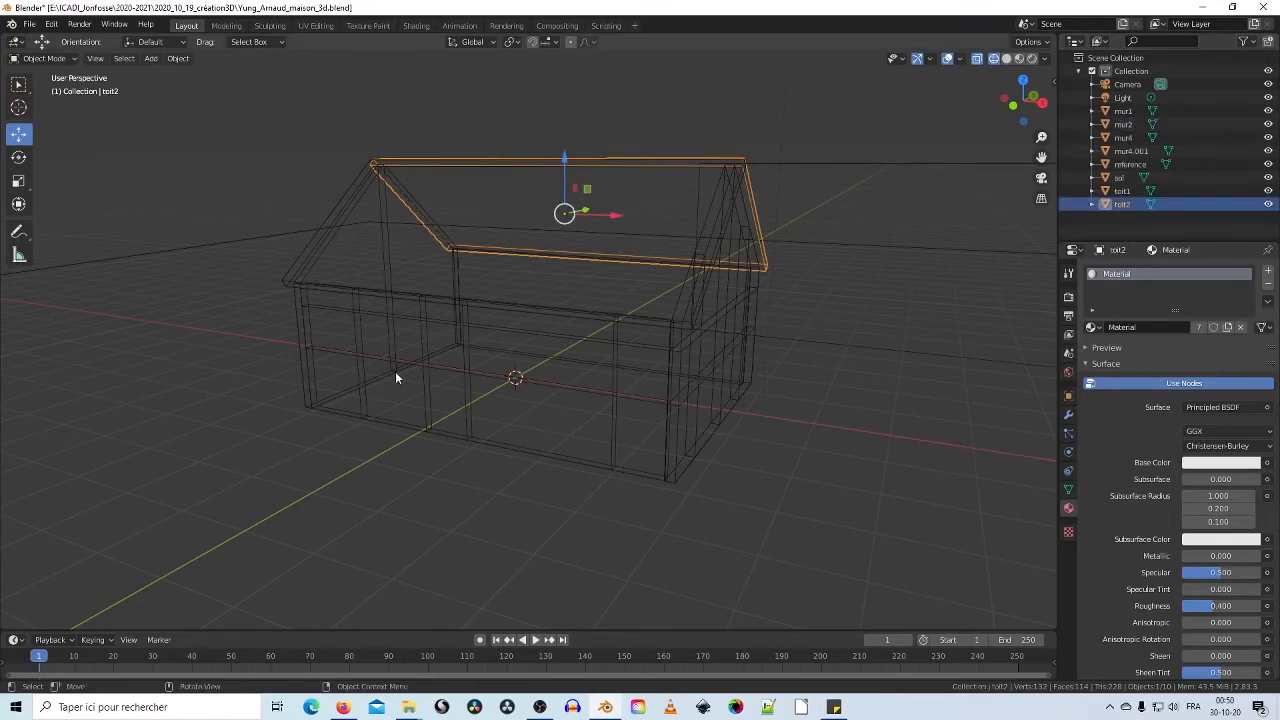
# Step: Select the front wall mur1 again from a frontal view
pyautogui.moveTo(395, 372); pyautogui.dragTo(371, 349, button='middle')
pyautogui.scroll(3, 428, 348)
pyautogui.click(363, 360)
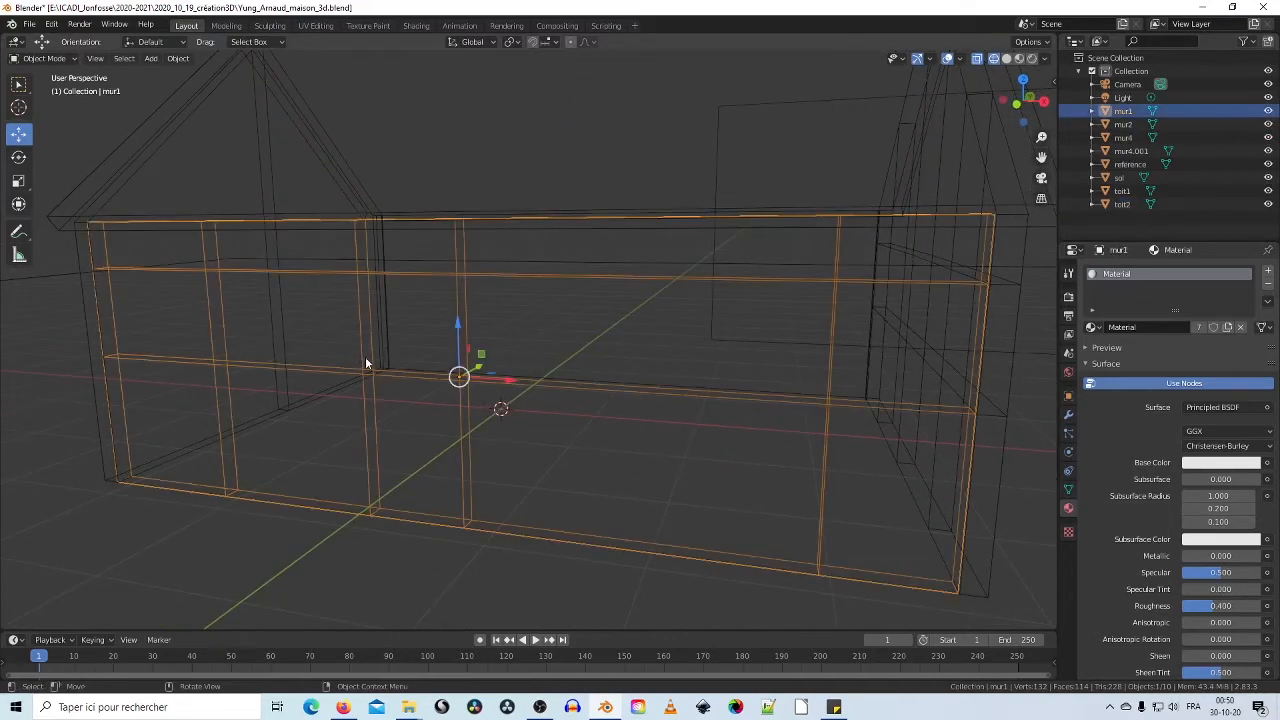
# Step: In Solid shading, put mur1 into Edit Mode with face select and the Move tool
pyautogui.click(1006, 59)
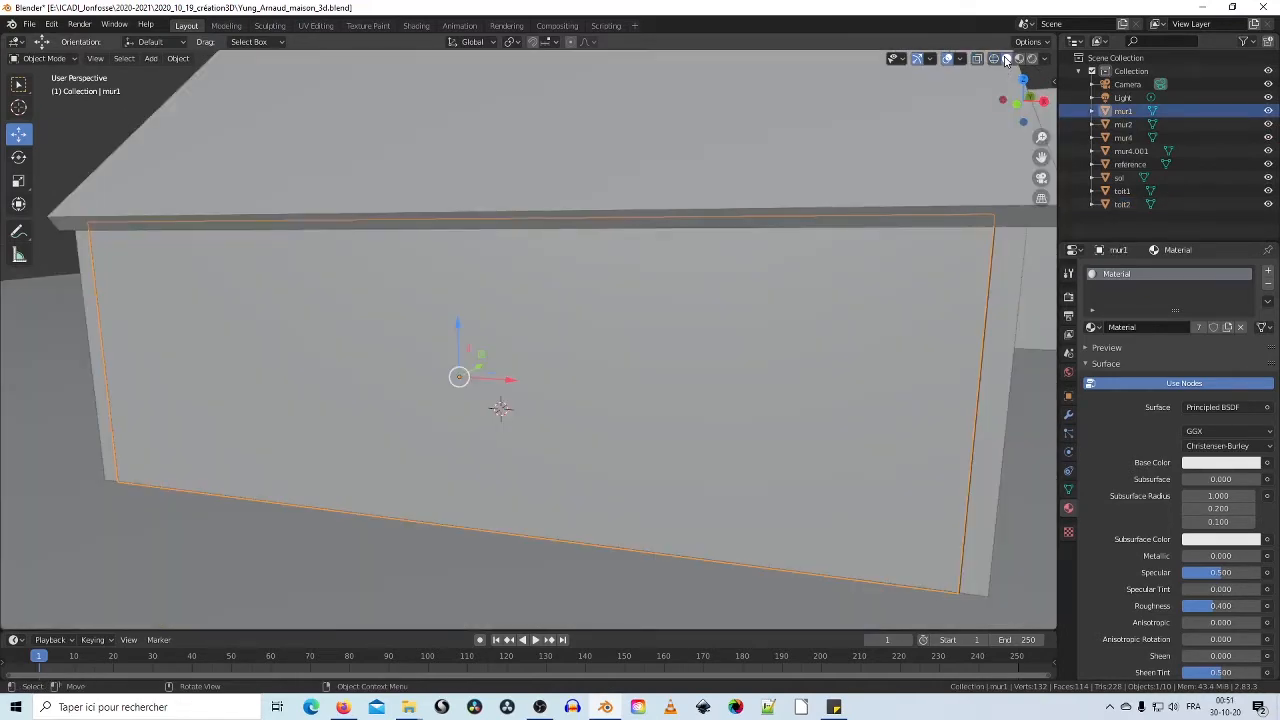
pyautogui.moveTo(515, 295); pyautogui.dragTo(128, 141, button='middle')
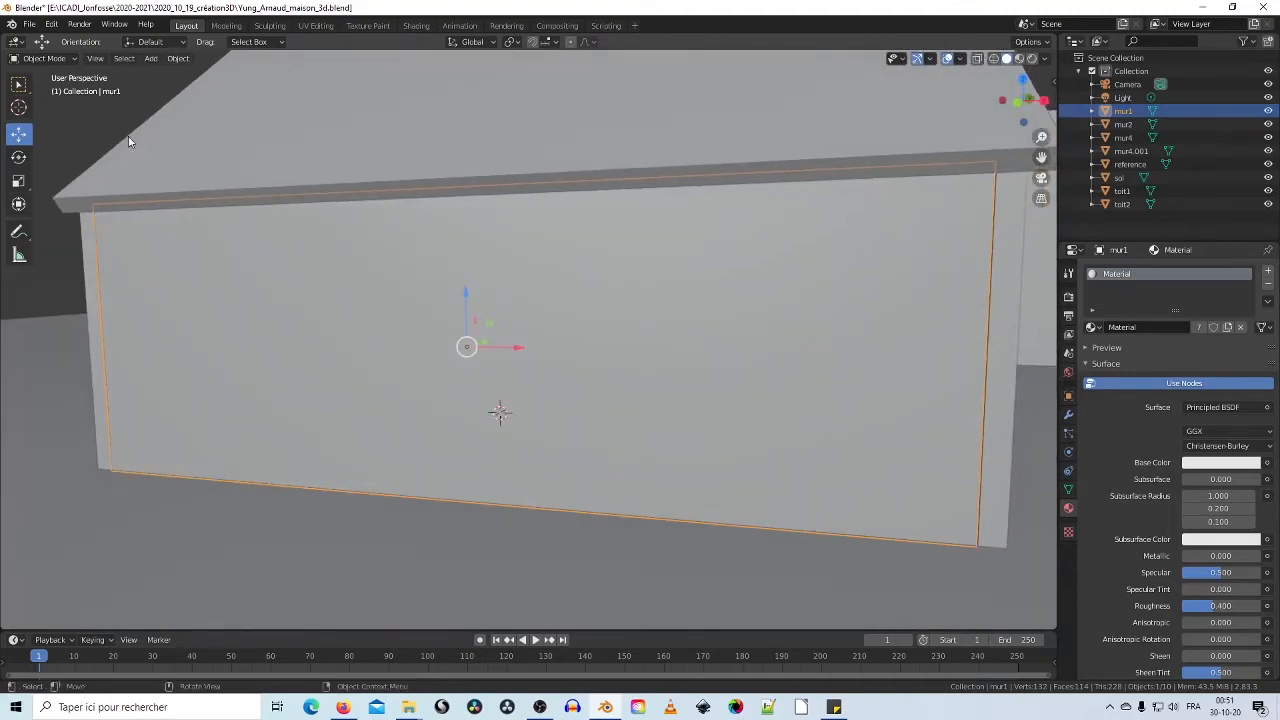
pyautogui.click(62, 57)
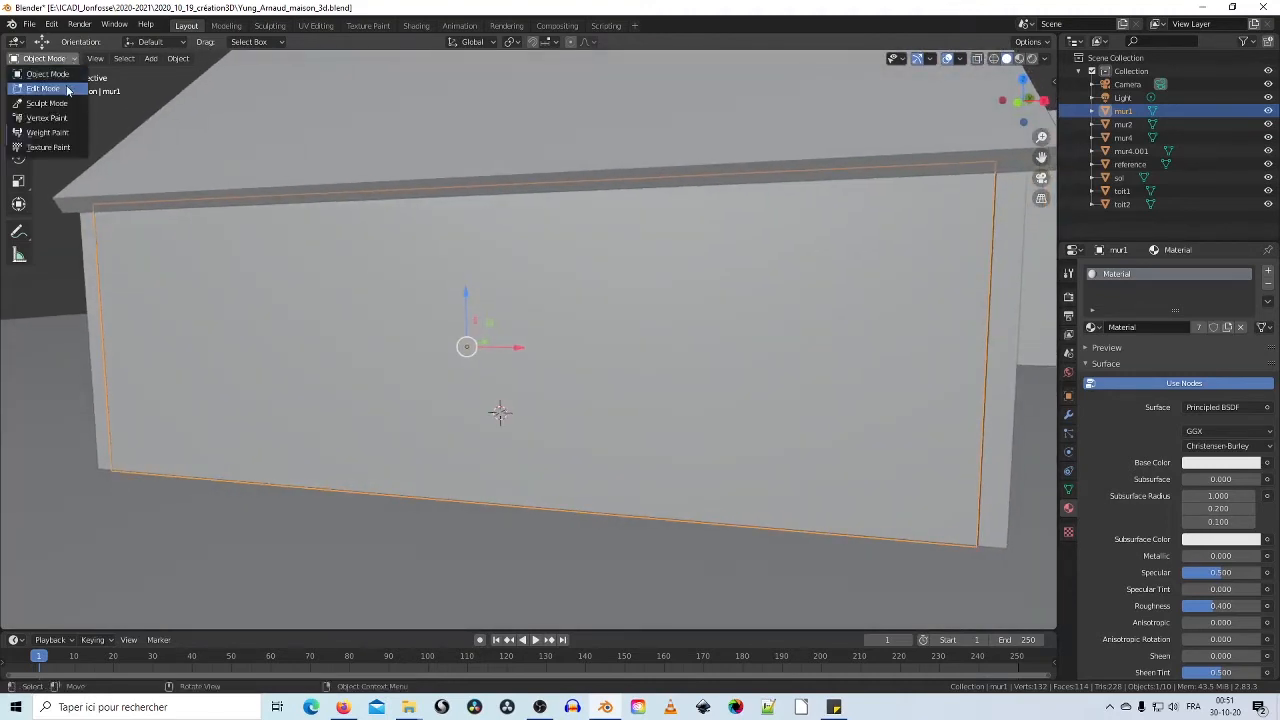
pyautogui.click(66, 73)
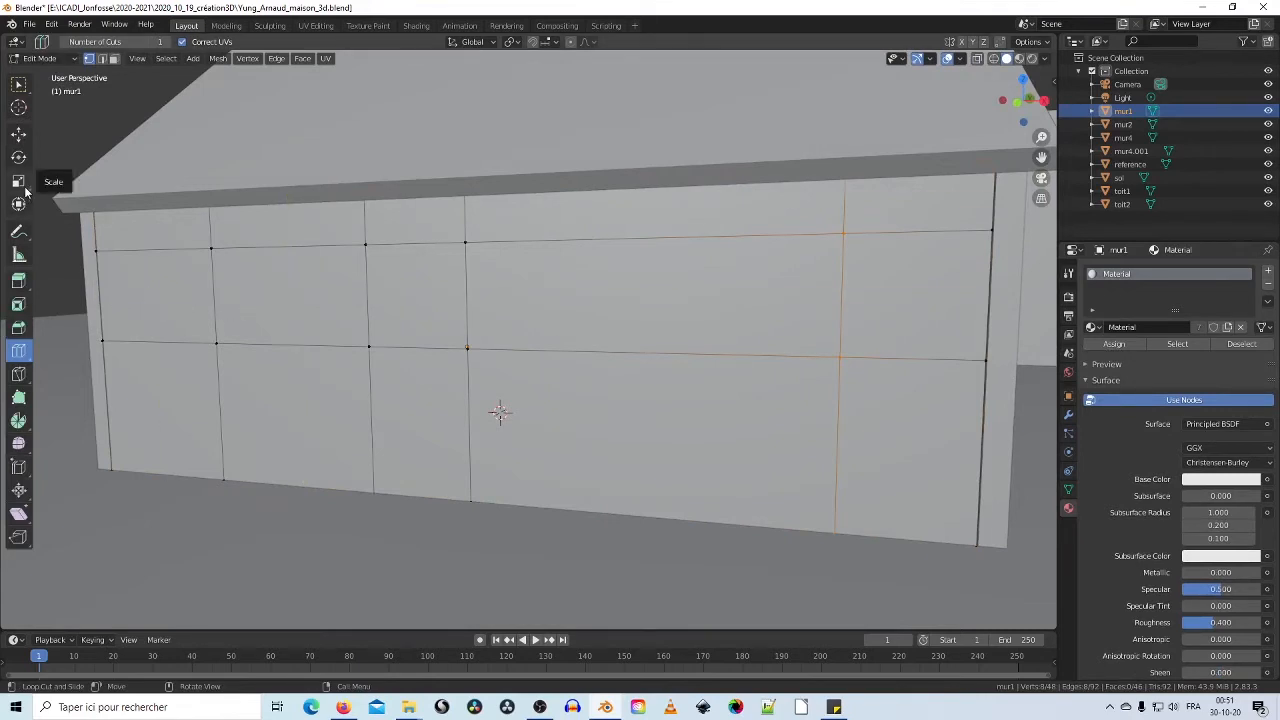
pyautogui.click(116, 62)
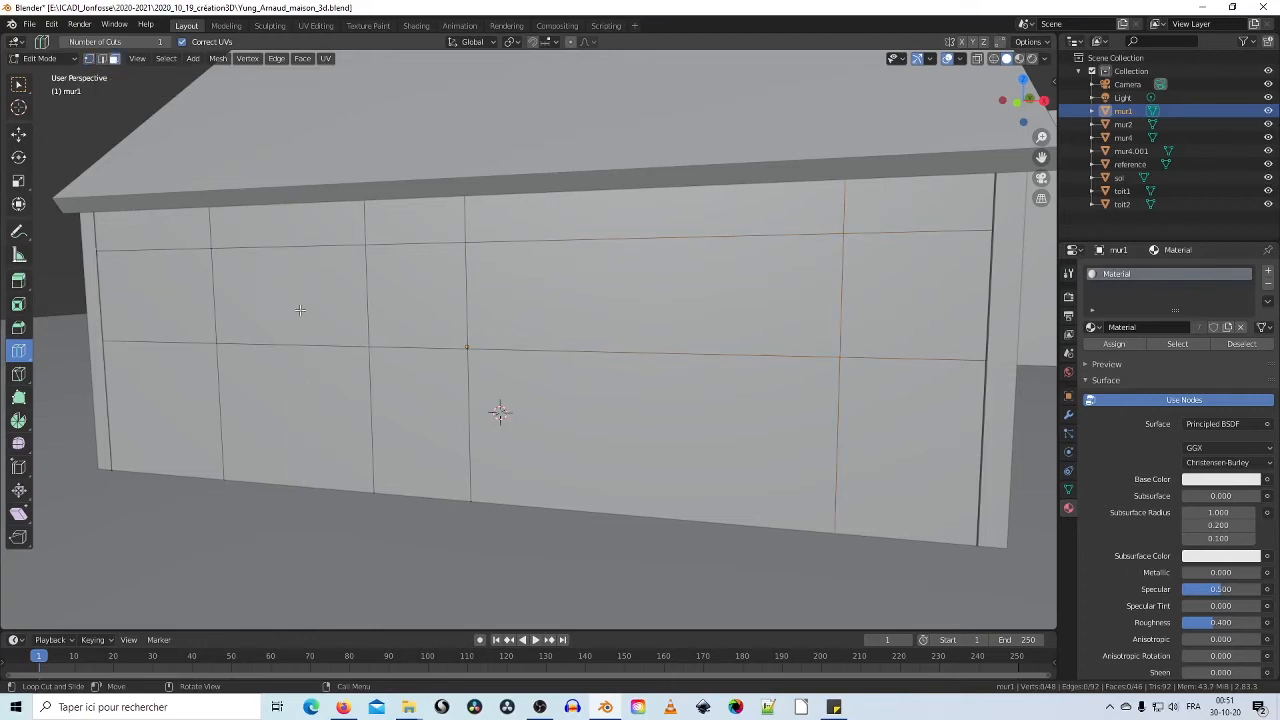
pyautogui.click(18, 133)
# Step: Select the two door faces and the wide window face and delete them
pyautogui.click(284, 303)
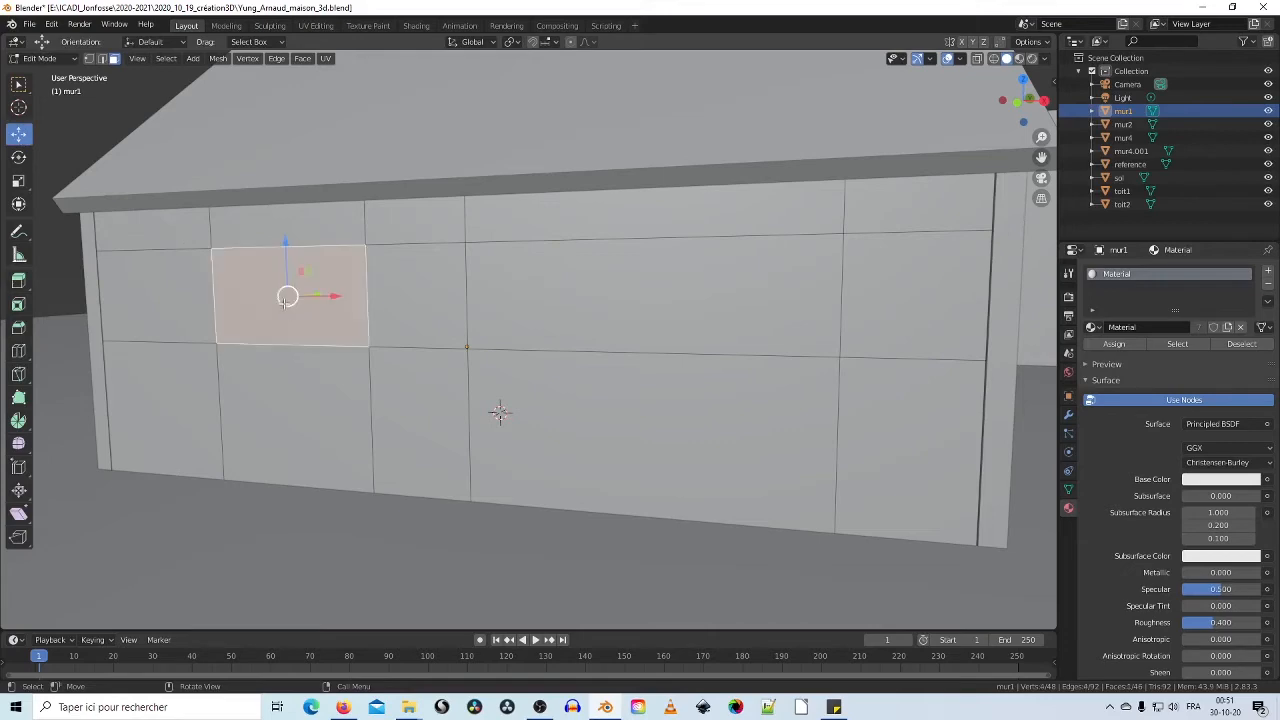
pyautogui.keyDown('shift'); pyautogui.click(293, 425); pyautogui.keyUp('shift')
pyautogui.keyDown('shift'); pyautogui.click(560, 309); pyautogui.keyUp('shift')
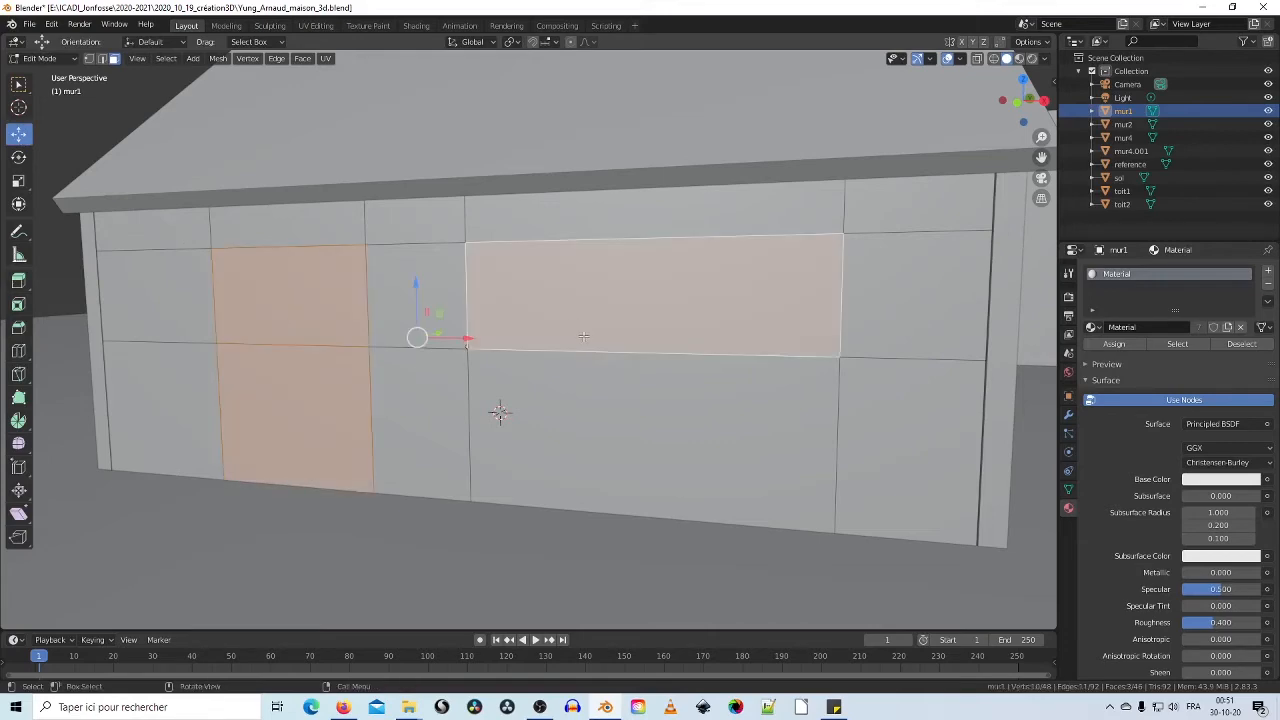
pyautogui.moveTo(560, 309); pyautogui.dragTo(507, 408, button='middle')
pyautogui.rightClick(531, 275)
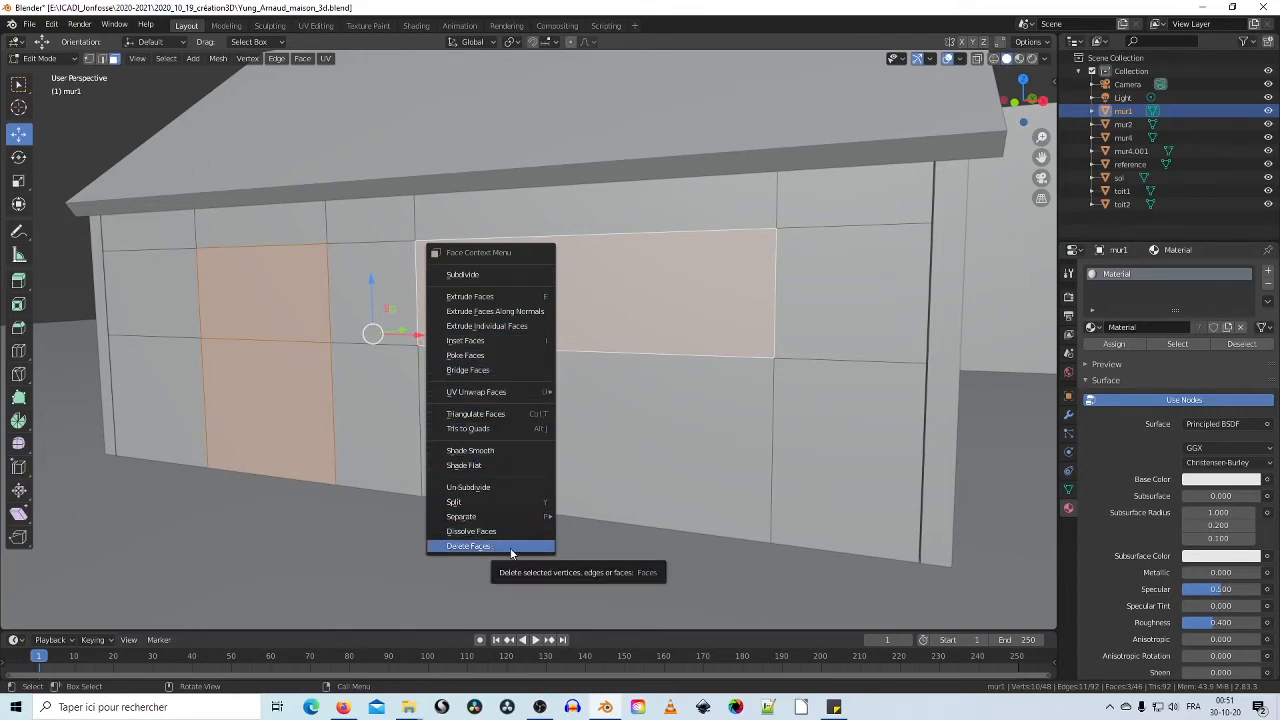
pyautogui.click(511, 548)
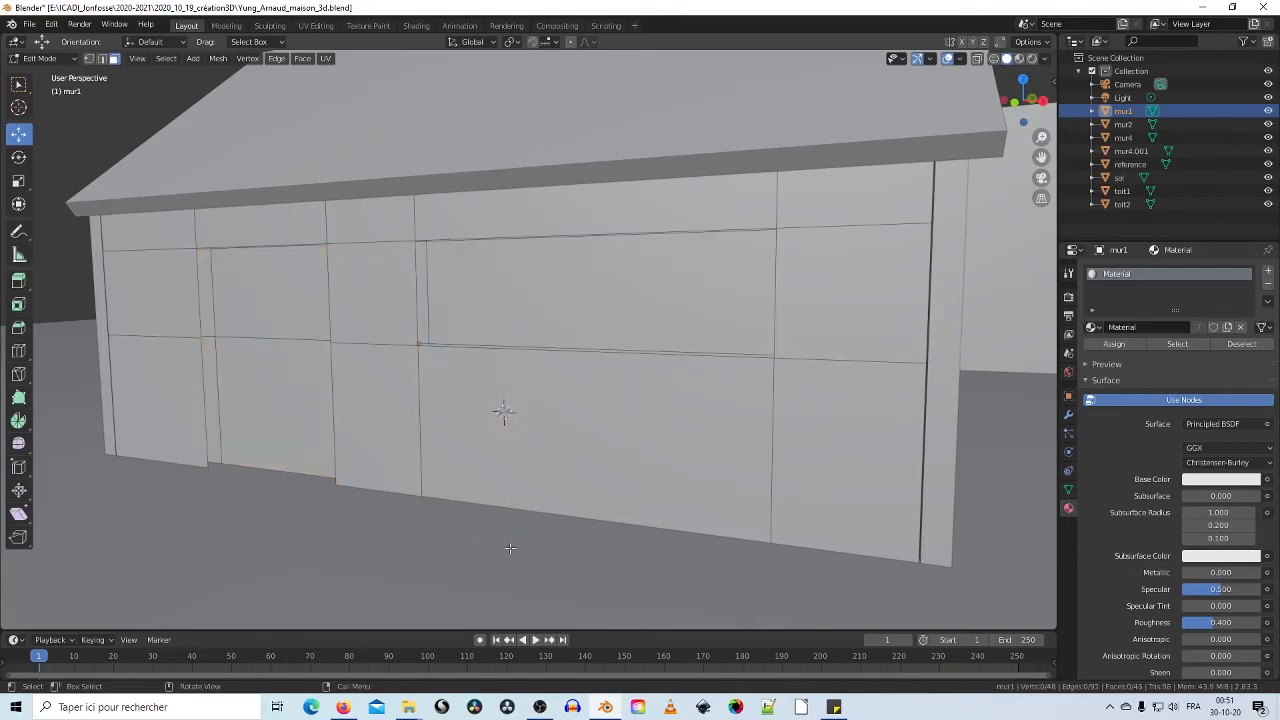
# Step: Select the remaining door faces and the upper-middle window face and delete them
pyautogui.click(261, 379)
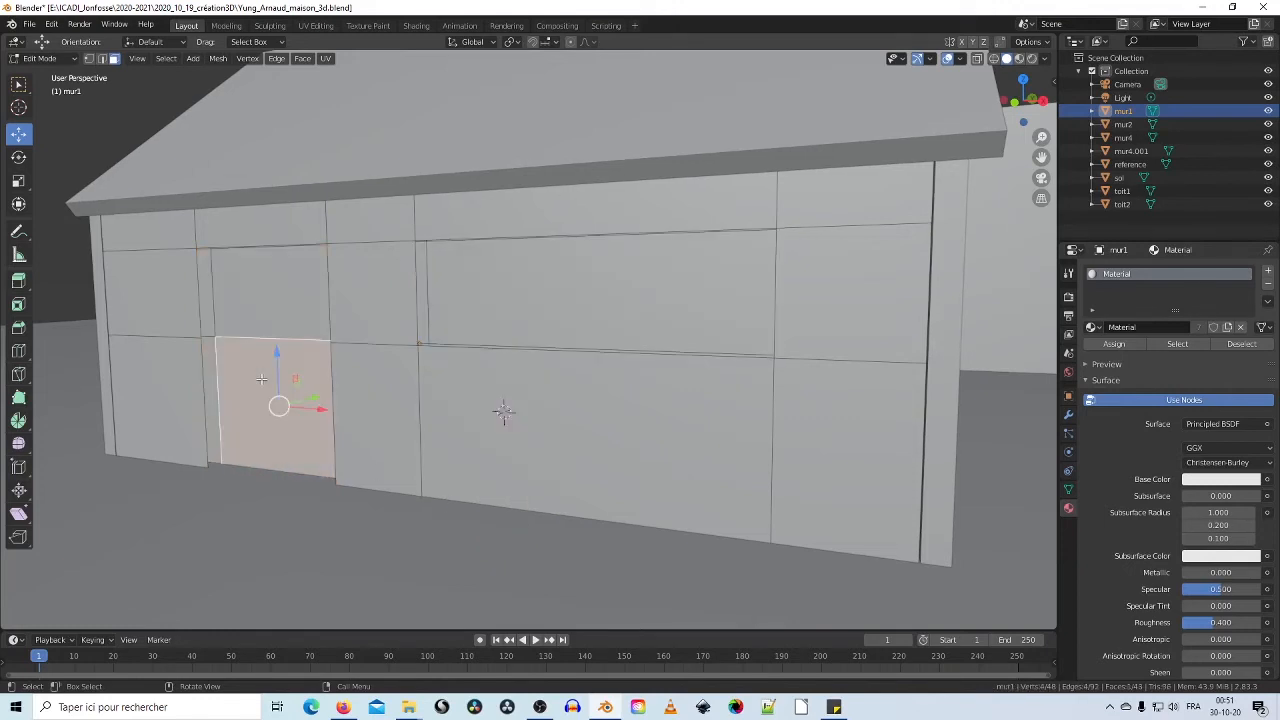
pyautogui.keyDown('shift'); pyautogui.click(259, 297); pyautogui.keyUp('shift')
pyautogui.keyDown('shift'); pyautogui.click(565, 300); pyautogui.keyUp('shift')
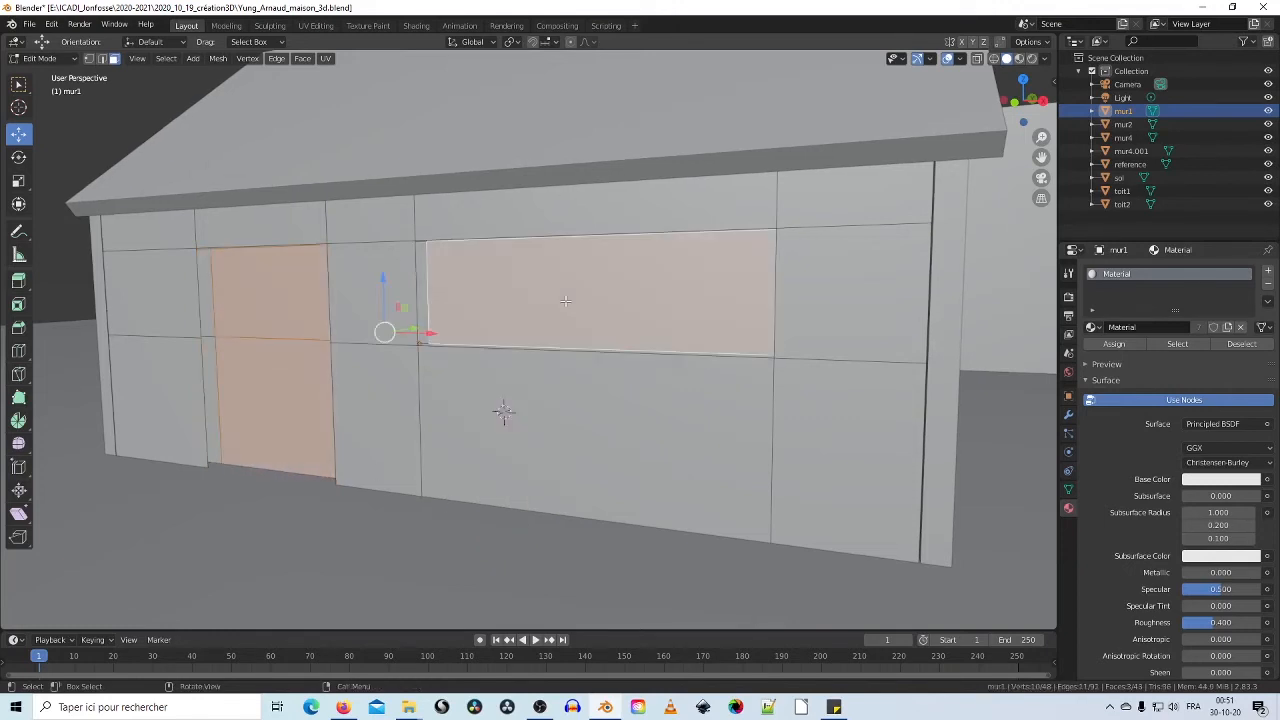
pyautogui.rightClick(565, 303)
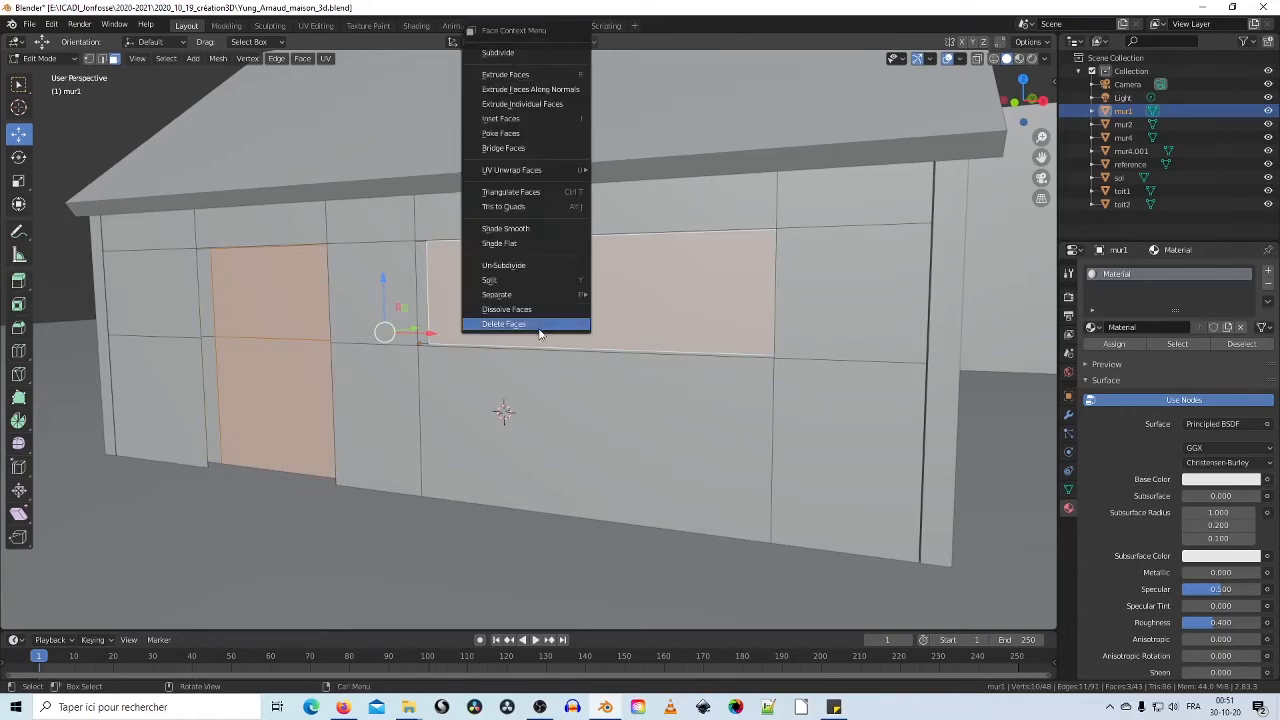
pyautogui.click(538, 325)
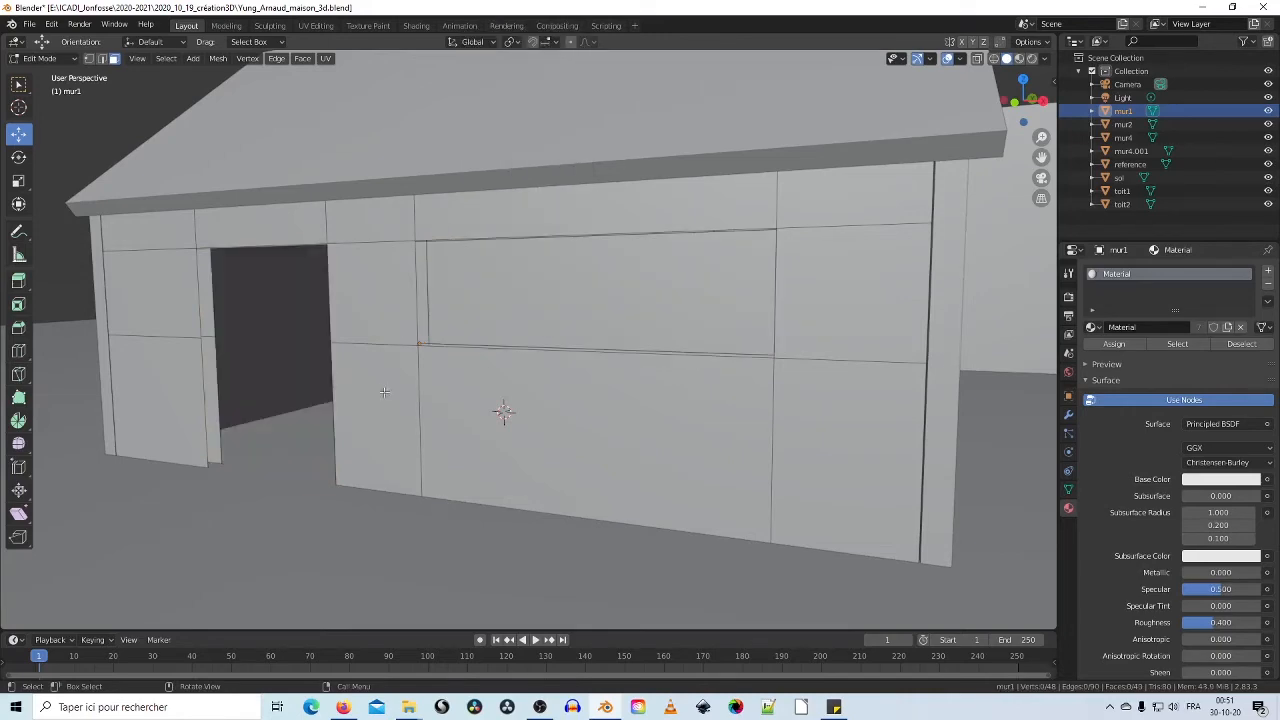
pyautogui.moveTo(383, 392); pyautogui.dragTo(431, 344, button='middle')
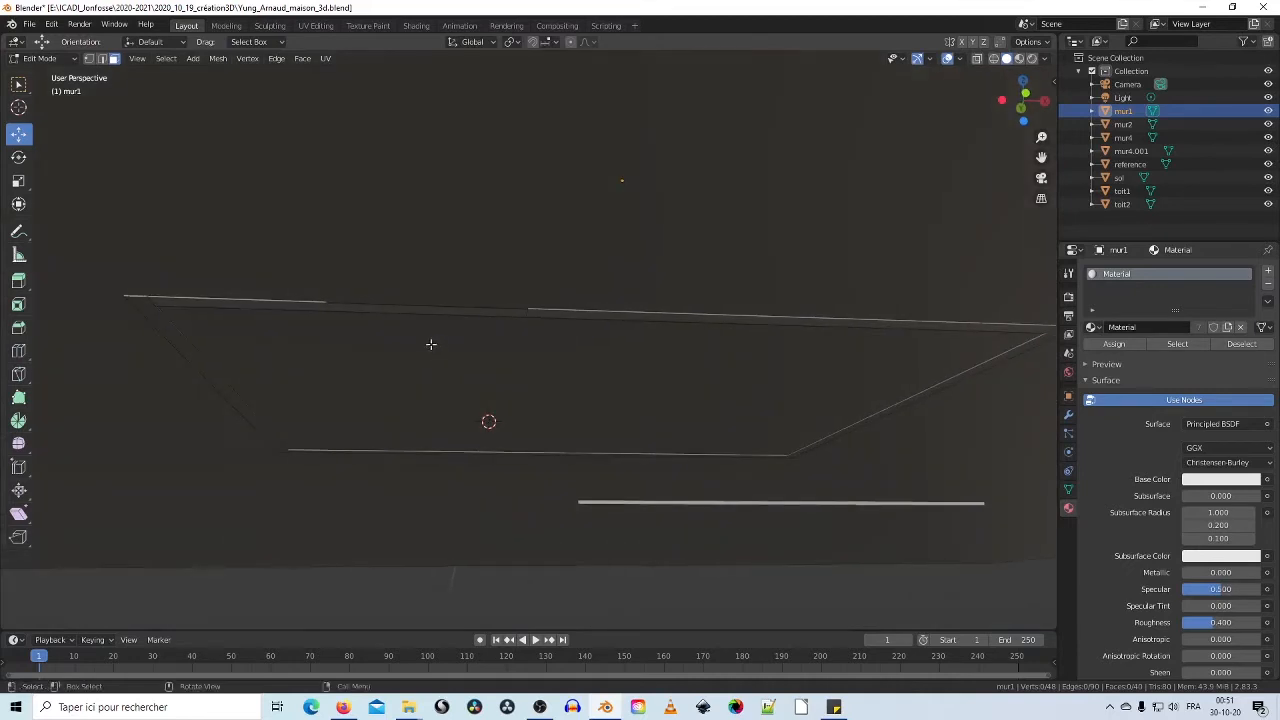
# Step: Delete the thin sliver face along the lower edge of mur1's window panel
pyautogui.click(406, 307)
pyautogui.rightClick(406, 310)
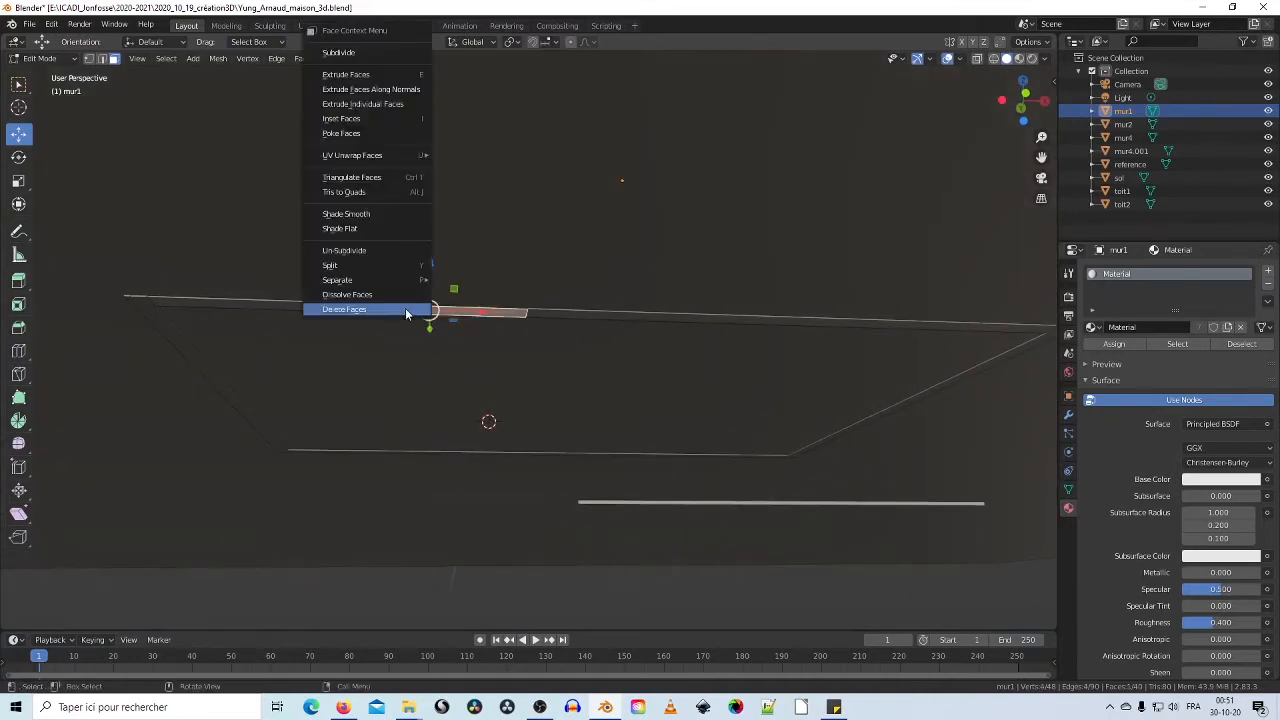
pyautogui.click(404, 307)
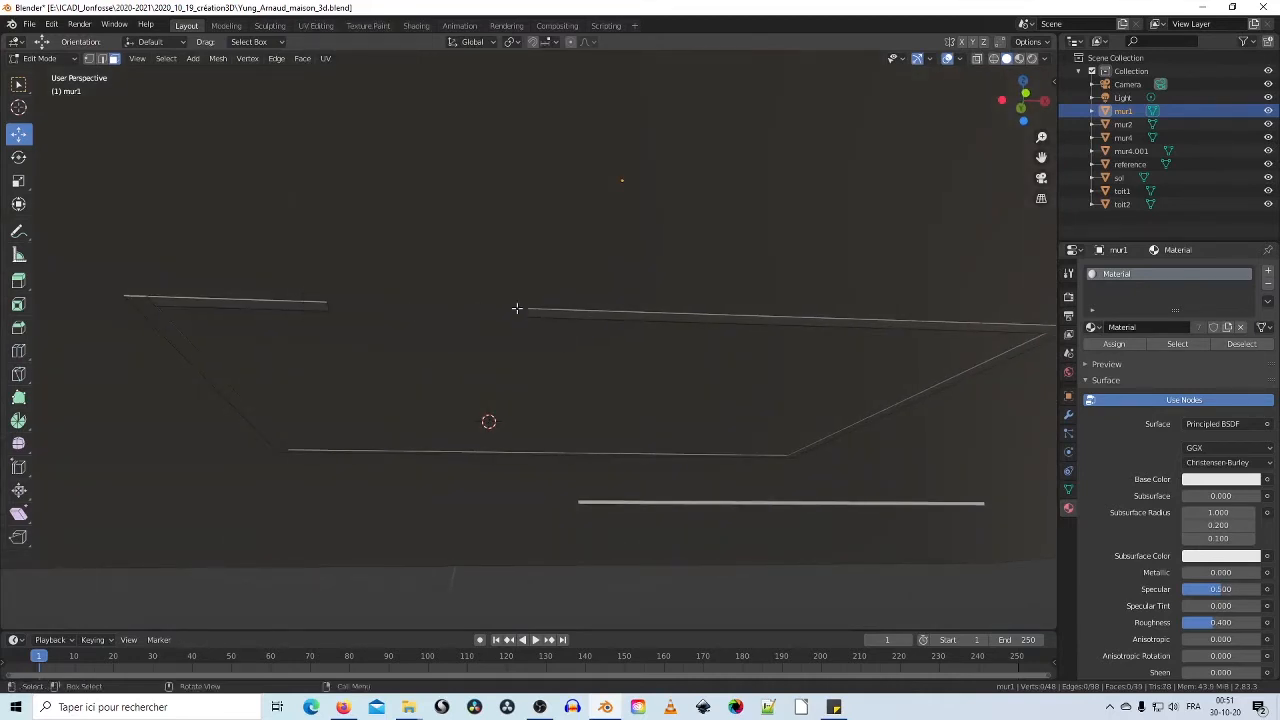
pyautogui.moveTo(516, 308); pyautogui.dragTo(530, 352, button='middle')
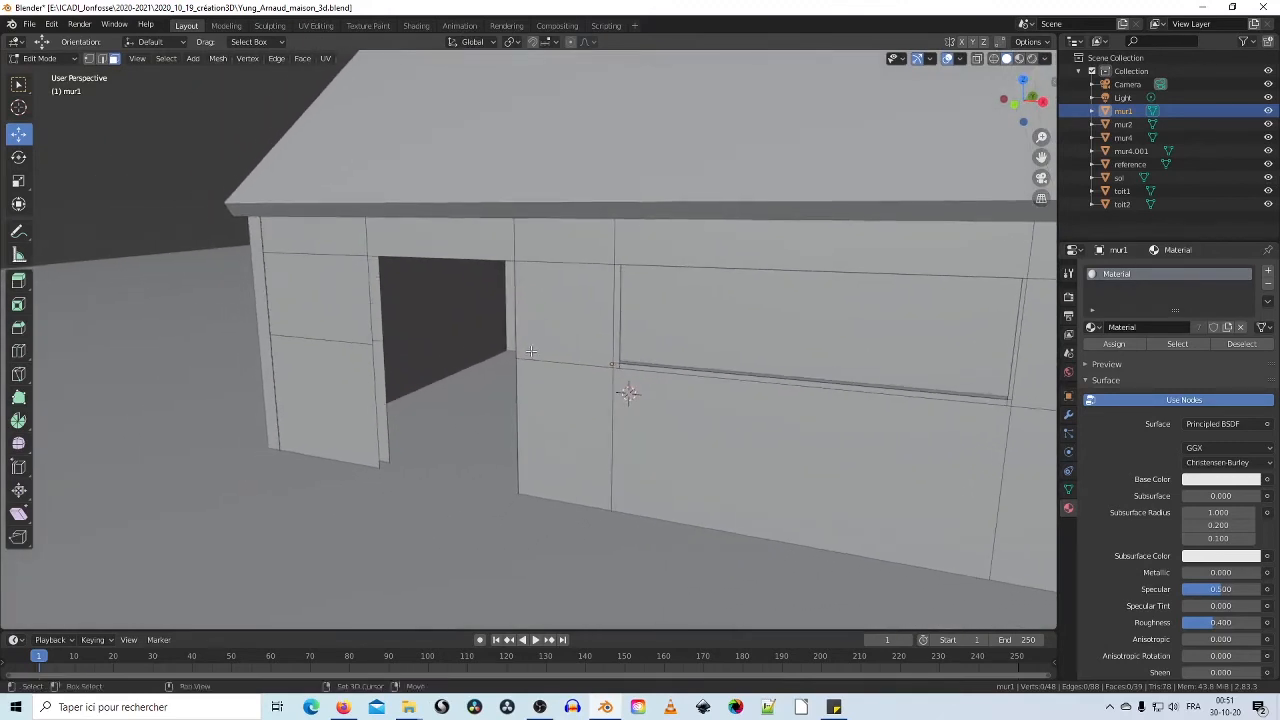
pyautogui.scroll(2, 450, 328)
# Step: Switch to edge select and pick the window's left vertical and top edges
pyautogui.moveTo(454, 327); pyautogui.dragTo(454, 391, button='middle')
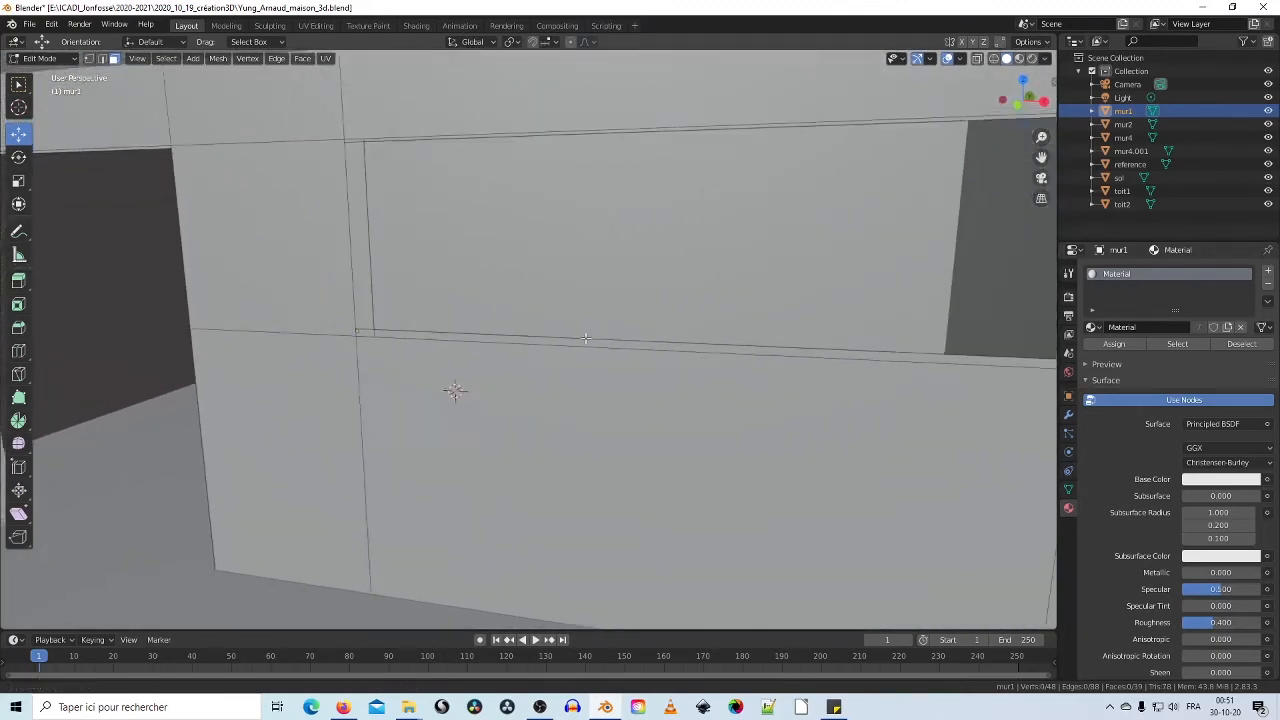
pyautogui.scroll(-3, 460, 383)
pyautogui.scroll(3, 474, 377)
pyautogui.moveTo(614, 339)
pyautogui.mouseDown(button='middle')
pyautogui.moveTo(717, 313)
pyautogui.moveTo(669, 316)
pyautogui.mouseUp(button='middle')
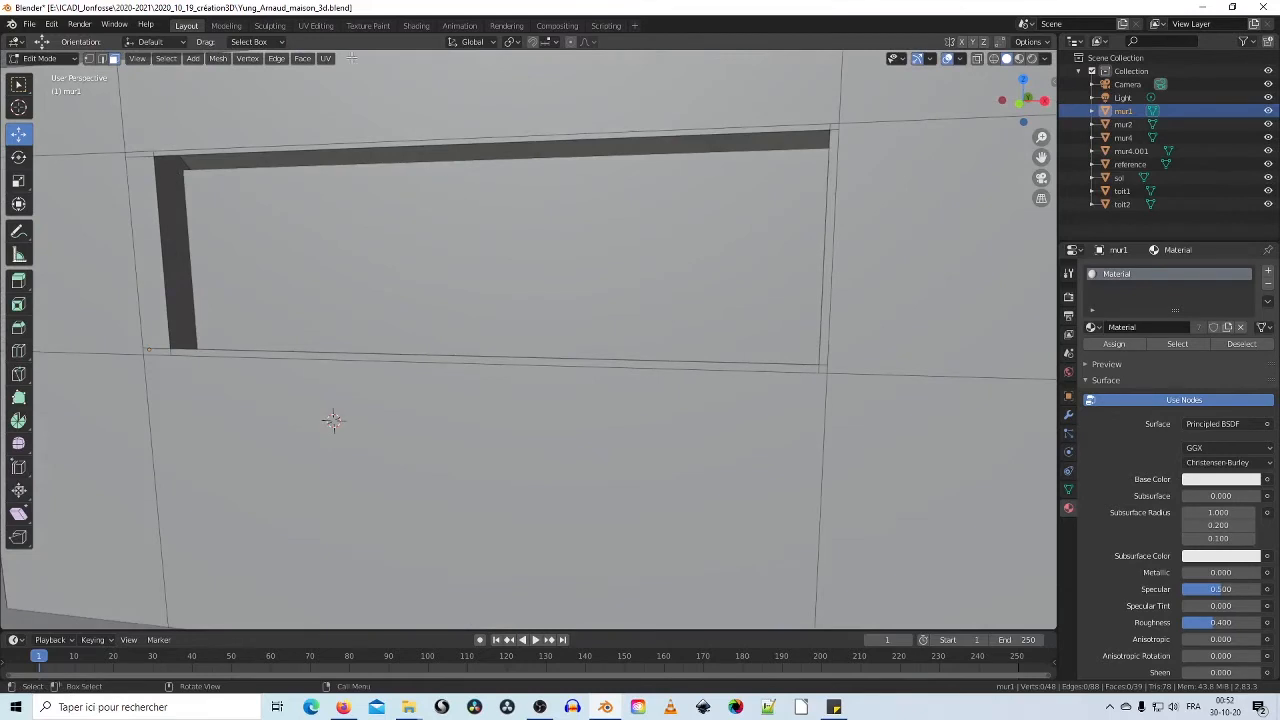
pyautogui.click(102, 59)
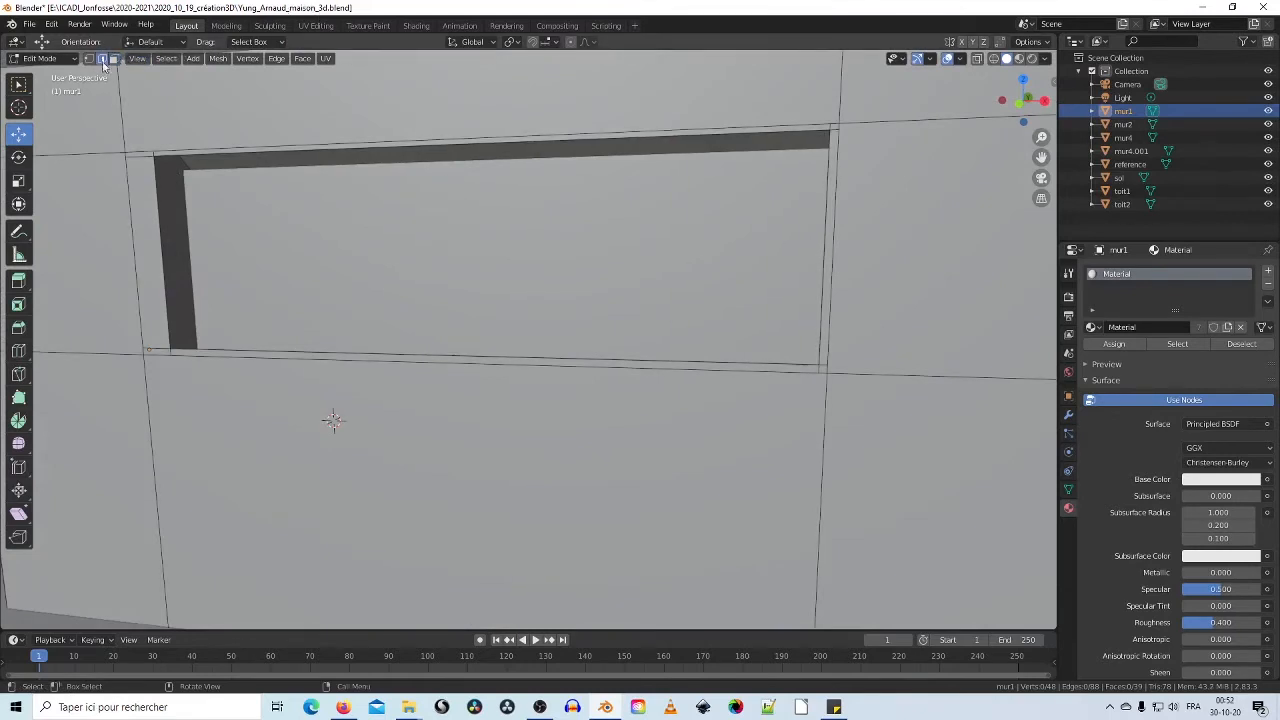
pyautogui.click(158, 205)
pyautogui.moveTo(163, 246); pyautogui.dragTo(228, 245, button='middle')
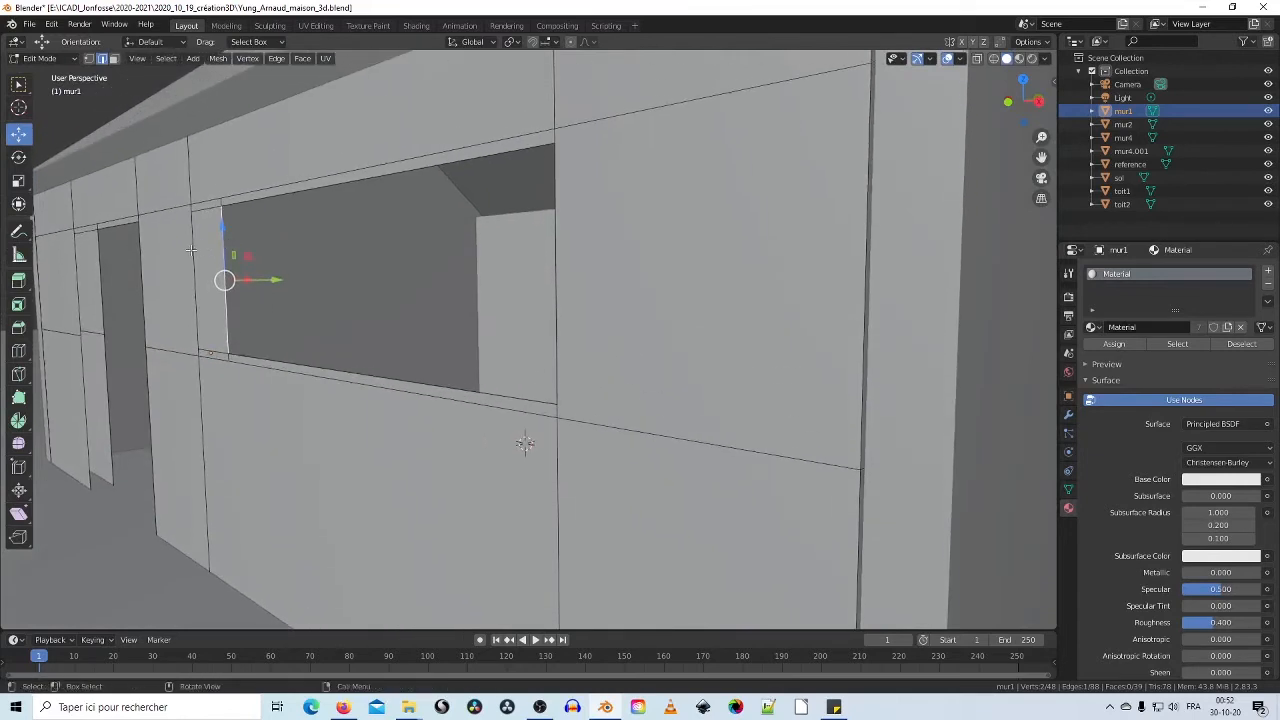
pyautogui.keyDown('shift'); pyautogui.click(196, 242); pyautogui.keyUp('shift')
pyautogui.keyDown('shift'); pyautogui.click(224, 198); pyautogui.keyUp('shift')
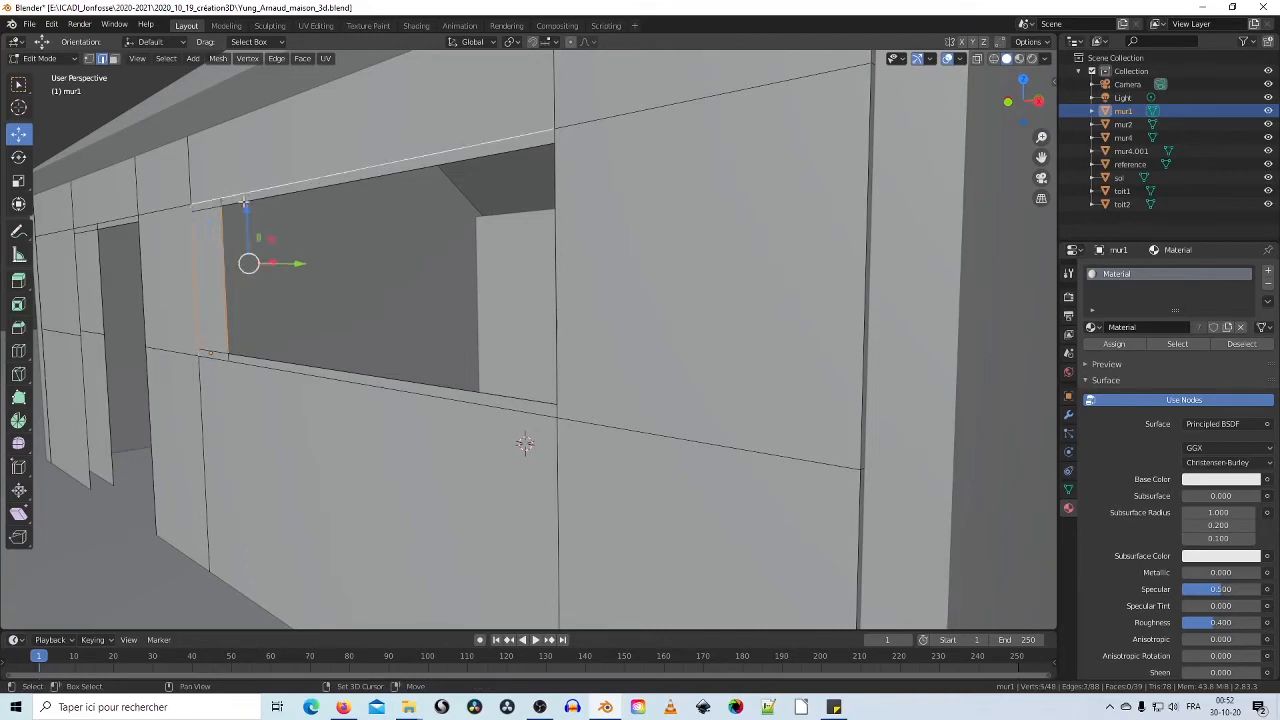
pyautogui.keyDown('shift'); pyautogui.click(256, 200); pyautogui.keyUp('shift')
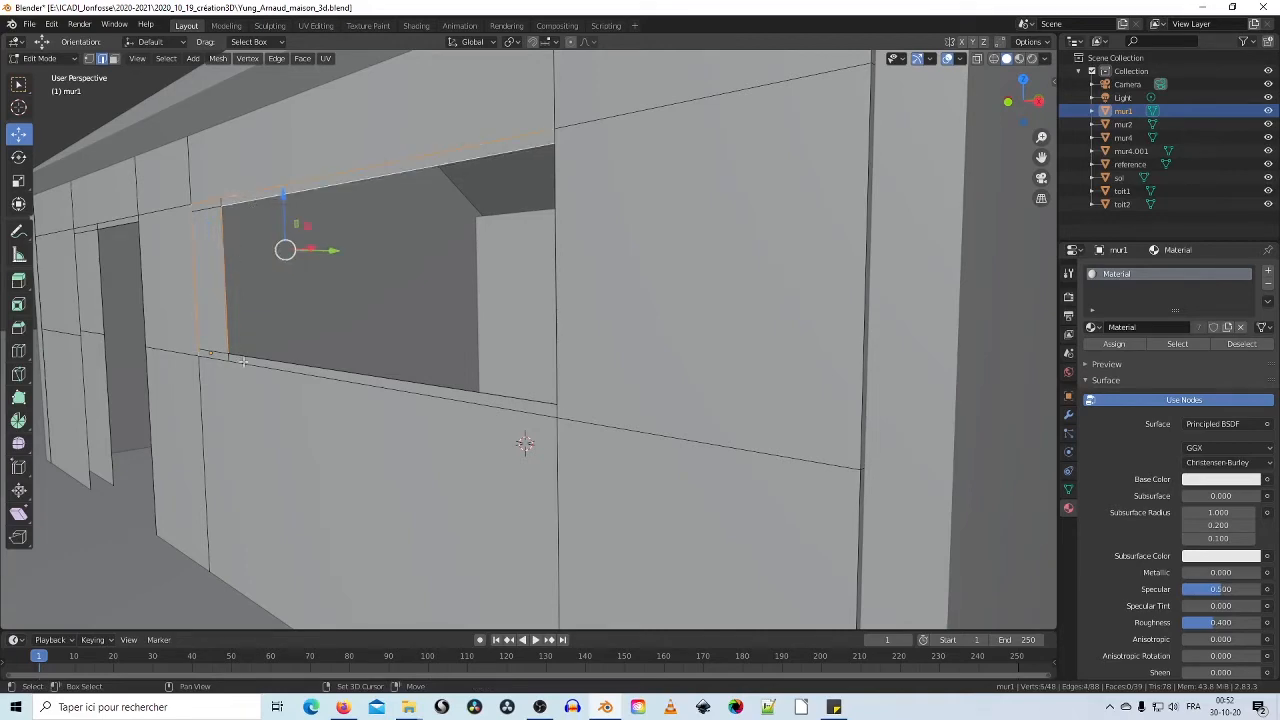
# Step: Add the window's right and bottom edges to complete its outline loop
pyautogui.moveTo(243, 362); pyautogui.dragTo(540, 298, button='middle')
pyautogui.scroll(-4, 540, 298)
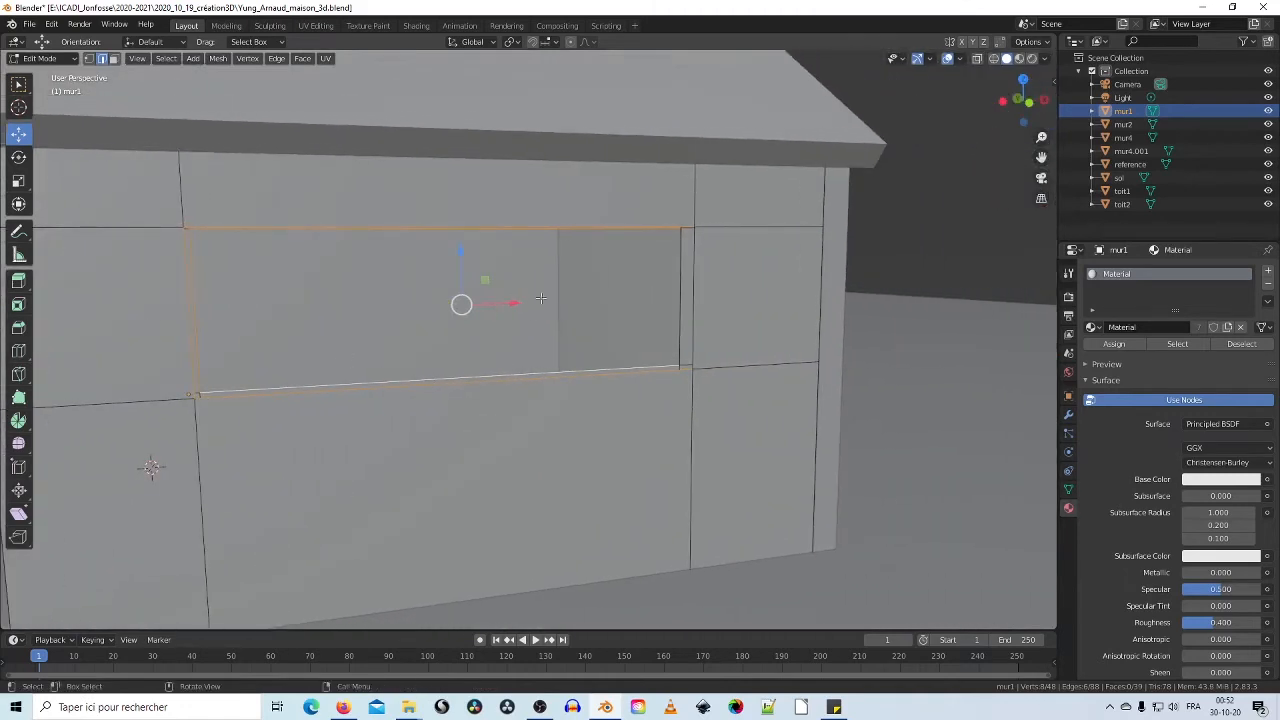
pyautogui.click(691, 332)
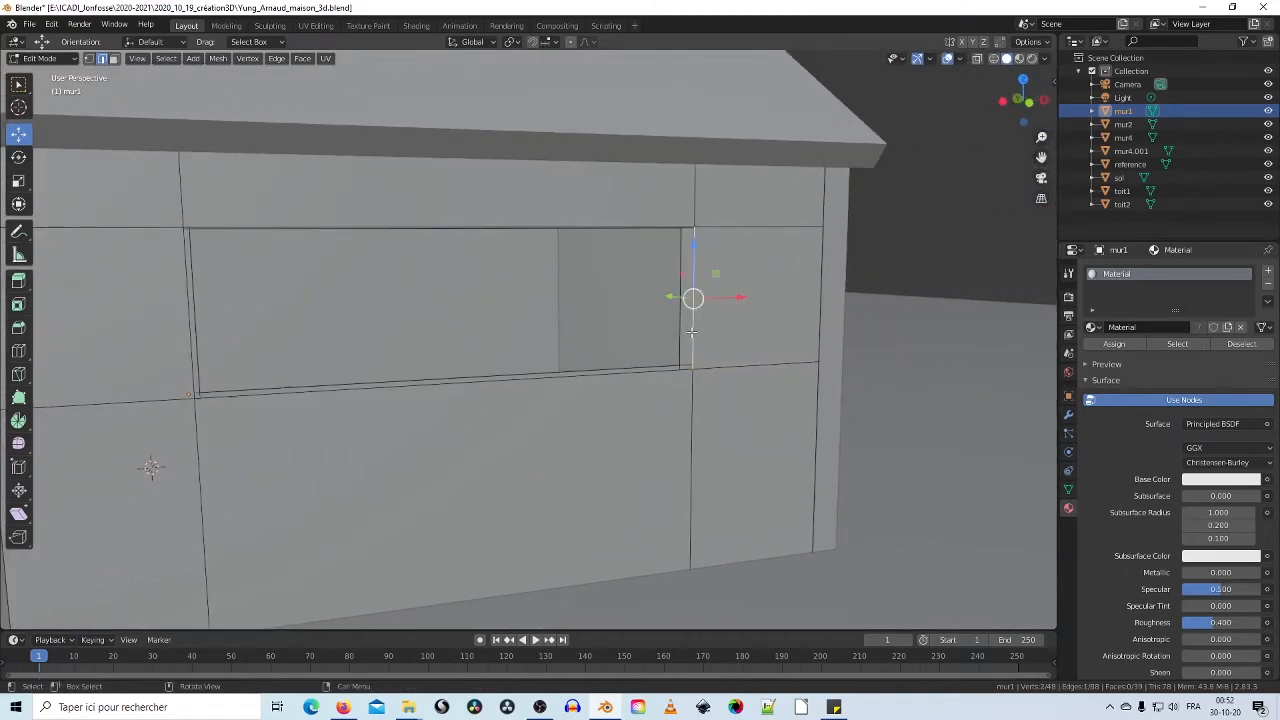
pyautogui.rightClick(691, 332)
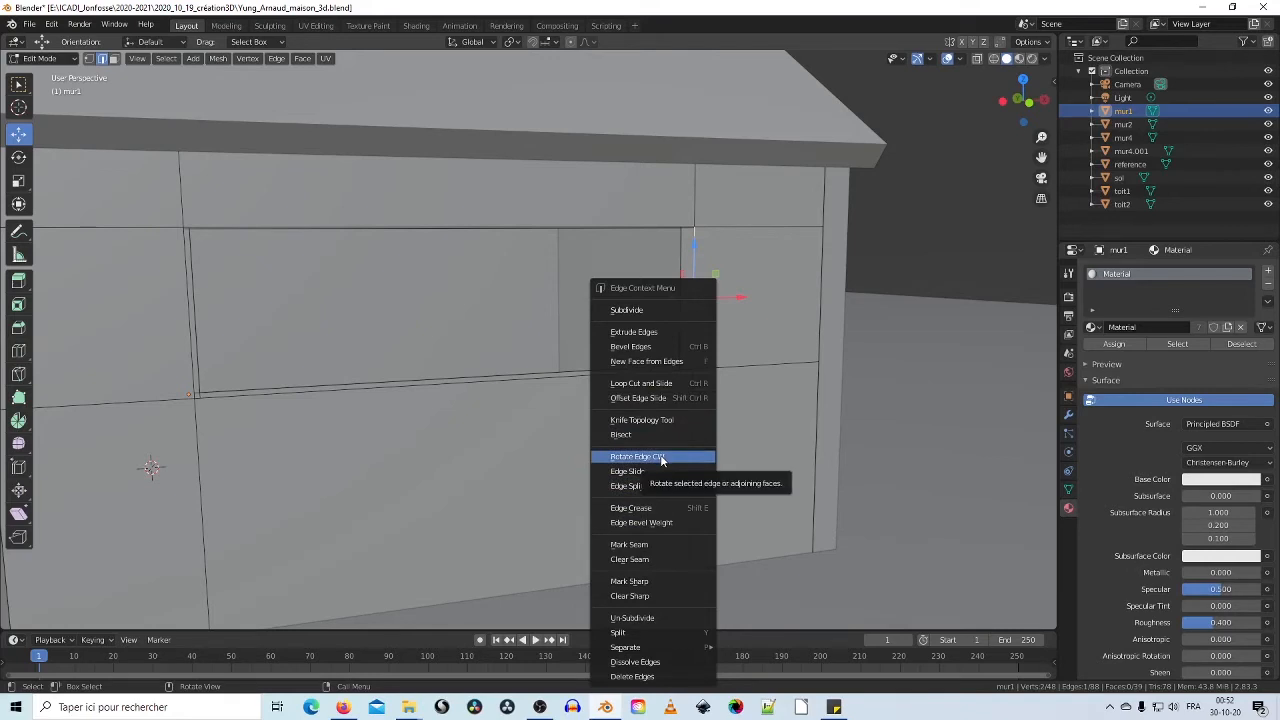
pyautogui.click(524, 375)
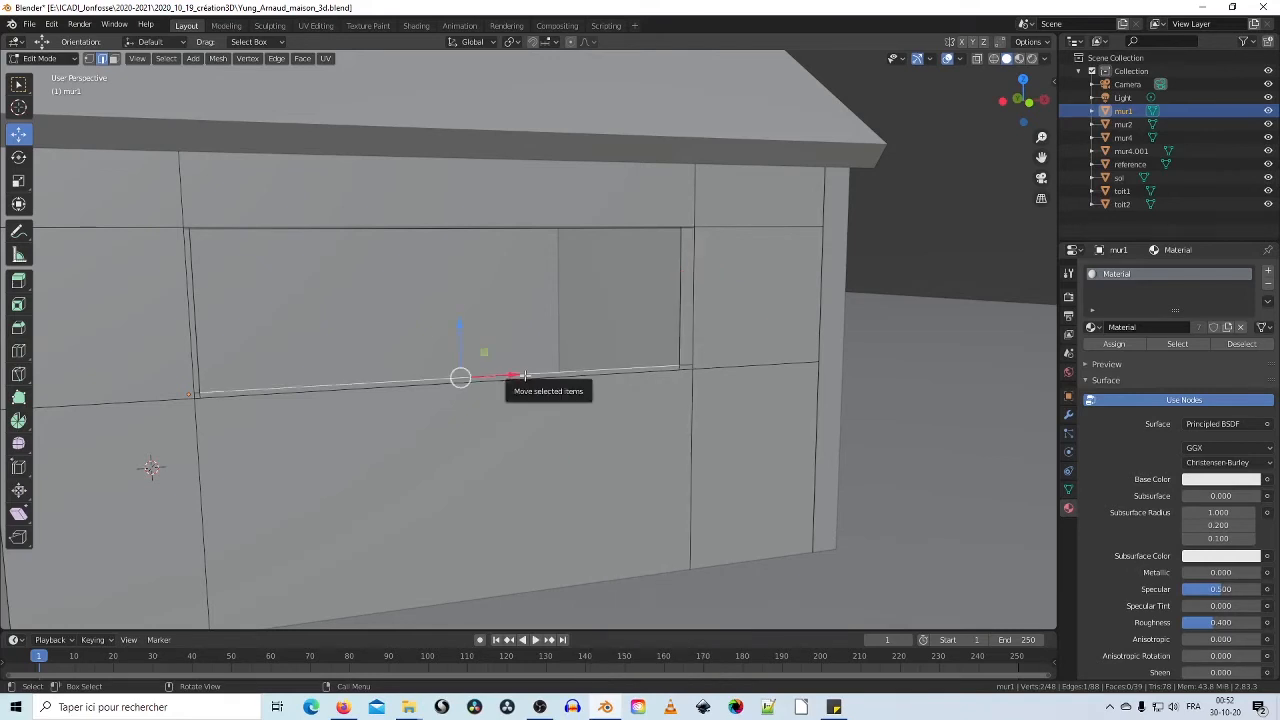
pyautogui.keyDown('shift'); pyautogui.click(524, 375); pyautogui.keyUp('shift')
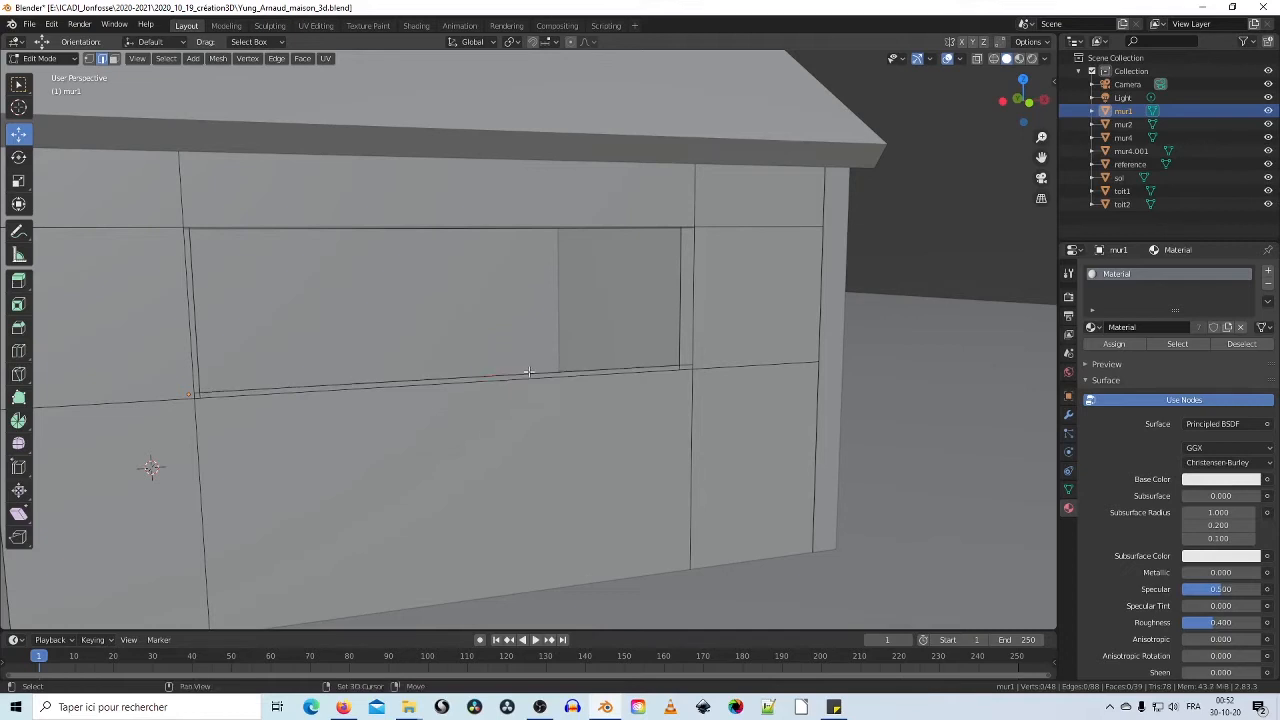
pyautogui.keyDown('shift'); pyautogui.click(529, 372); pyautogui.keyUp('shift')
pyautogui.keyDown('shift'); pyautogui.click(529, 372); pyautogui.keyUp('shift')
pyautogui.click(529, 372)
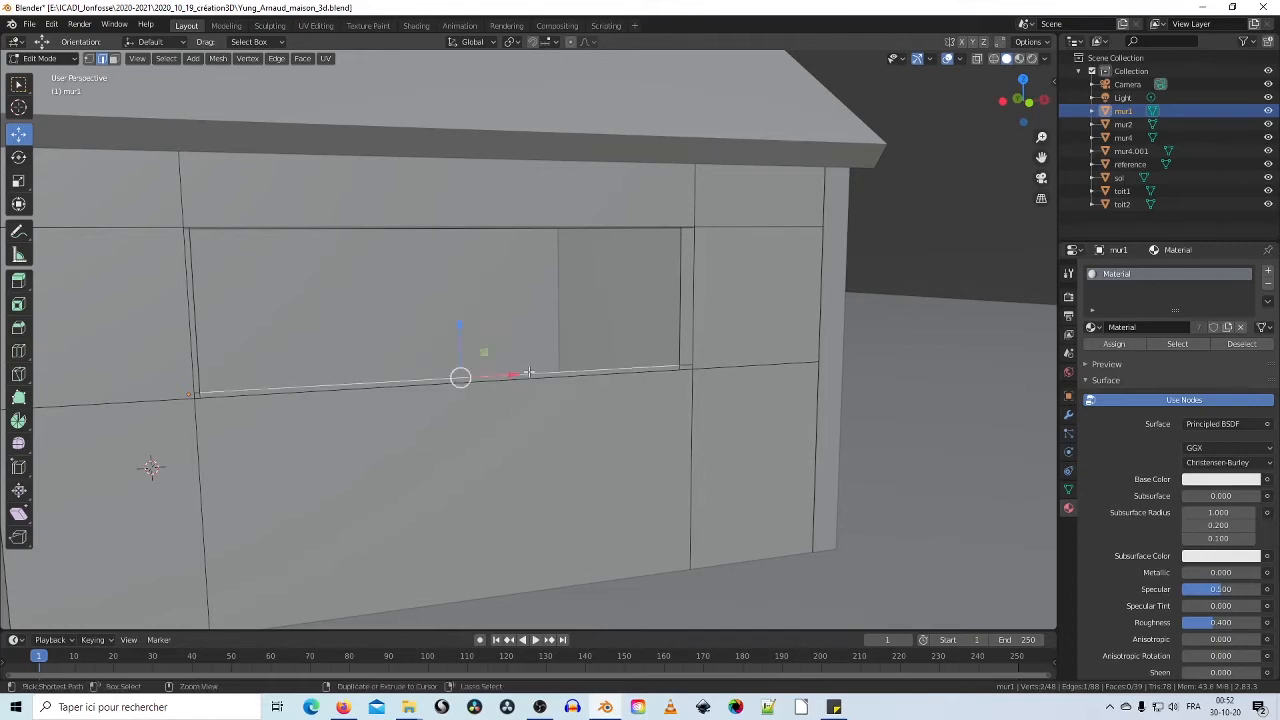
pyautogui.keyDown('ctrl'); pyautogui.click(529, 372); pyautogui.keyUp('ctrl')
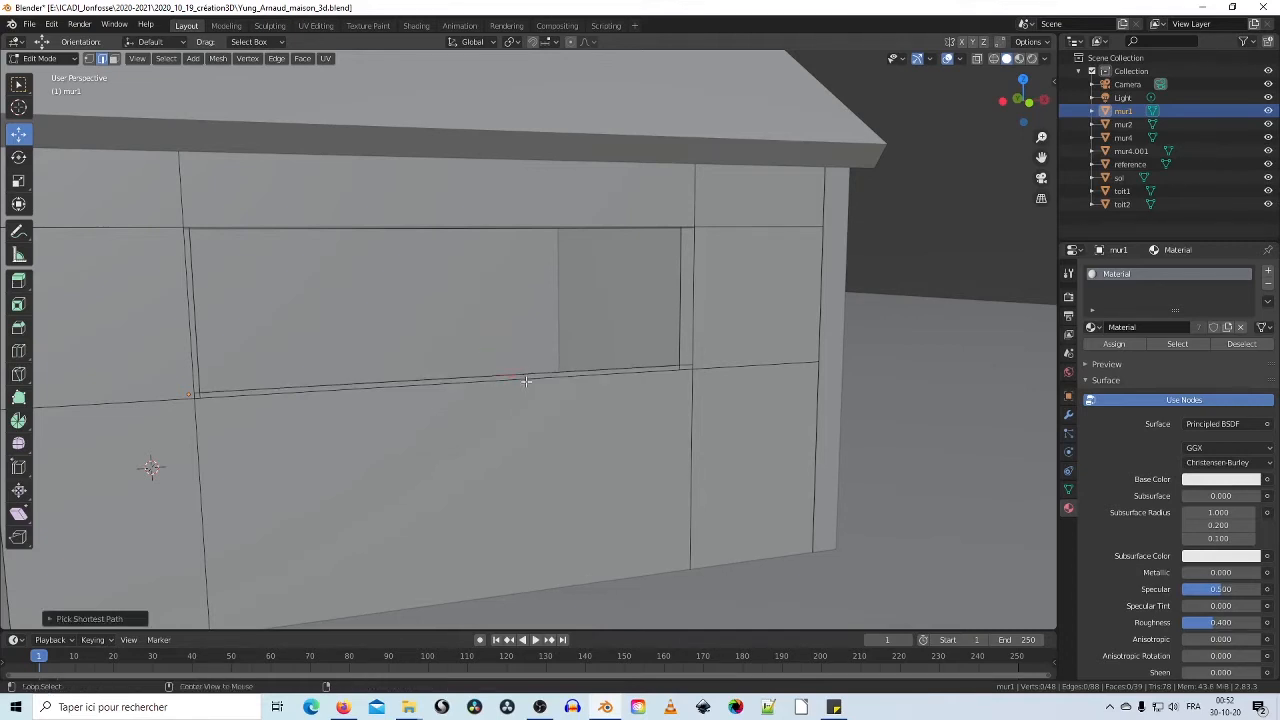
pyautogui.keyDown('alt'); pyautogui.click(524, 377); pyautogui.keyUp('alt')
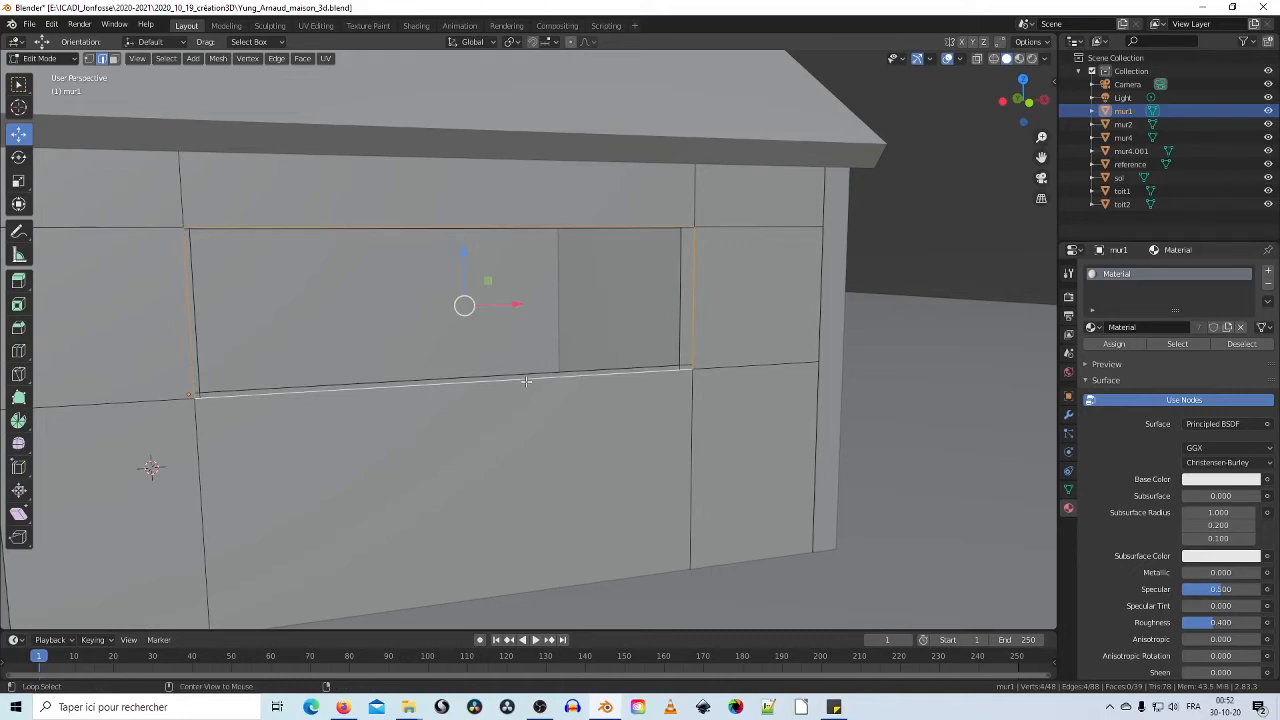
pyautogui.keyDown('alt'); pyautogui.click(678, 350); pyautogui.keyUp('alt')
pyautogui.keyDown('alt'); pyautogui.click(680, 369); pyautogui.keyUp('alt')
pyautogui.keyDown('alt'); pyautogui.click(680, 350); pyautogui.keyUp('alt')
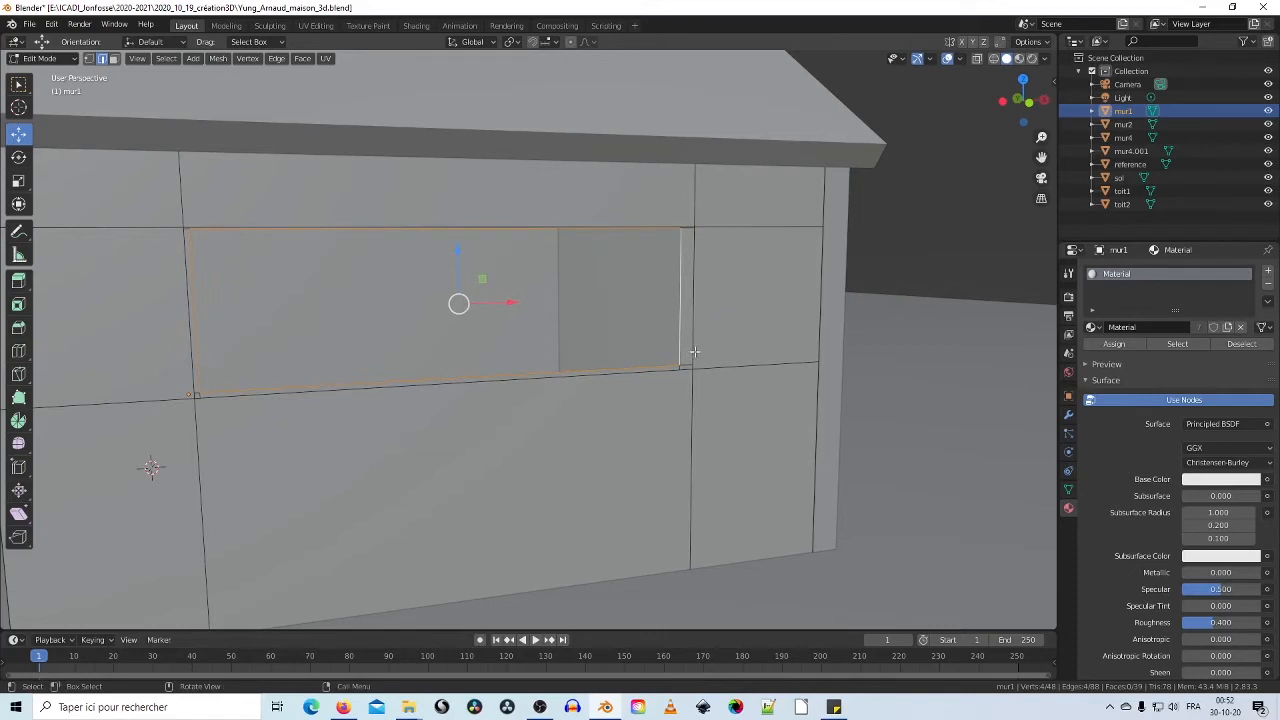
pyautogui.keyDown('ctrl'); pyautogui.click(679, 365); pyautogui.keyUp('ctrl')
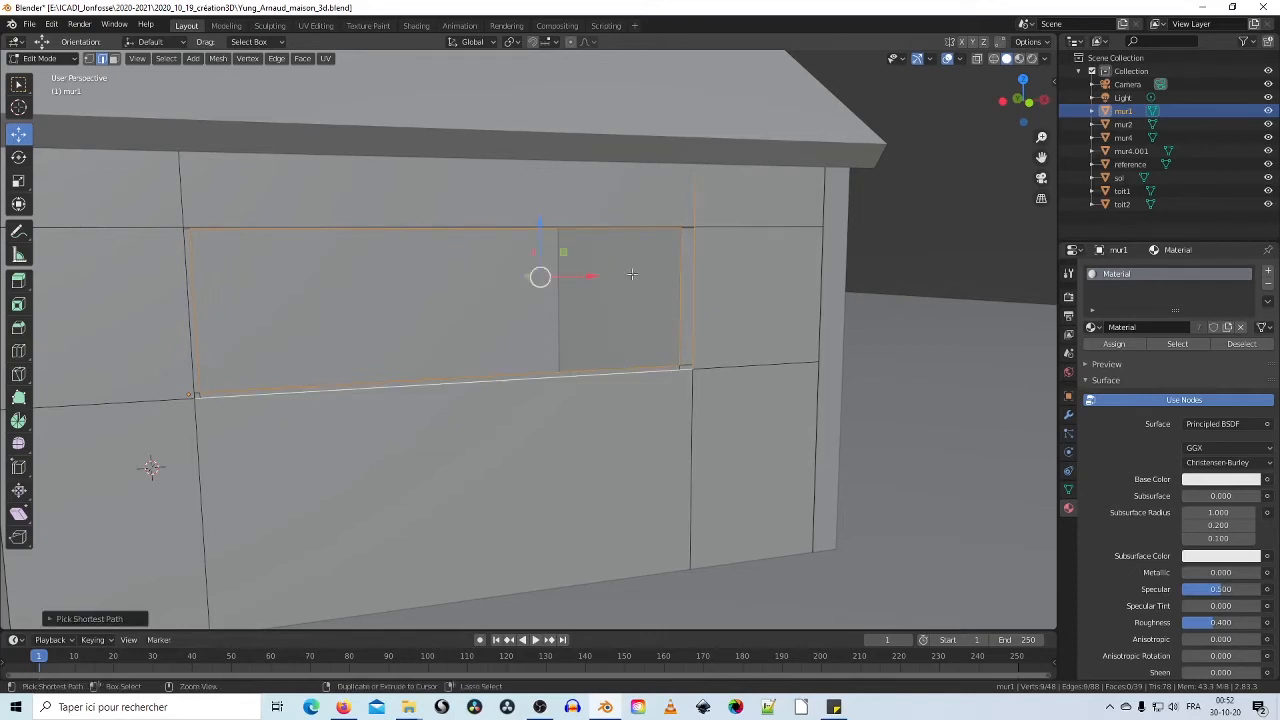
# Step: Add the top and left window edges, try Bridge Edge Loops, then undo the fill
pyautogui.moveTo(606, 222); pyautogui.dragTo(643, 243, button='middle')
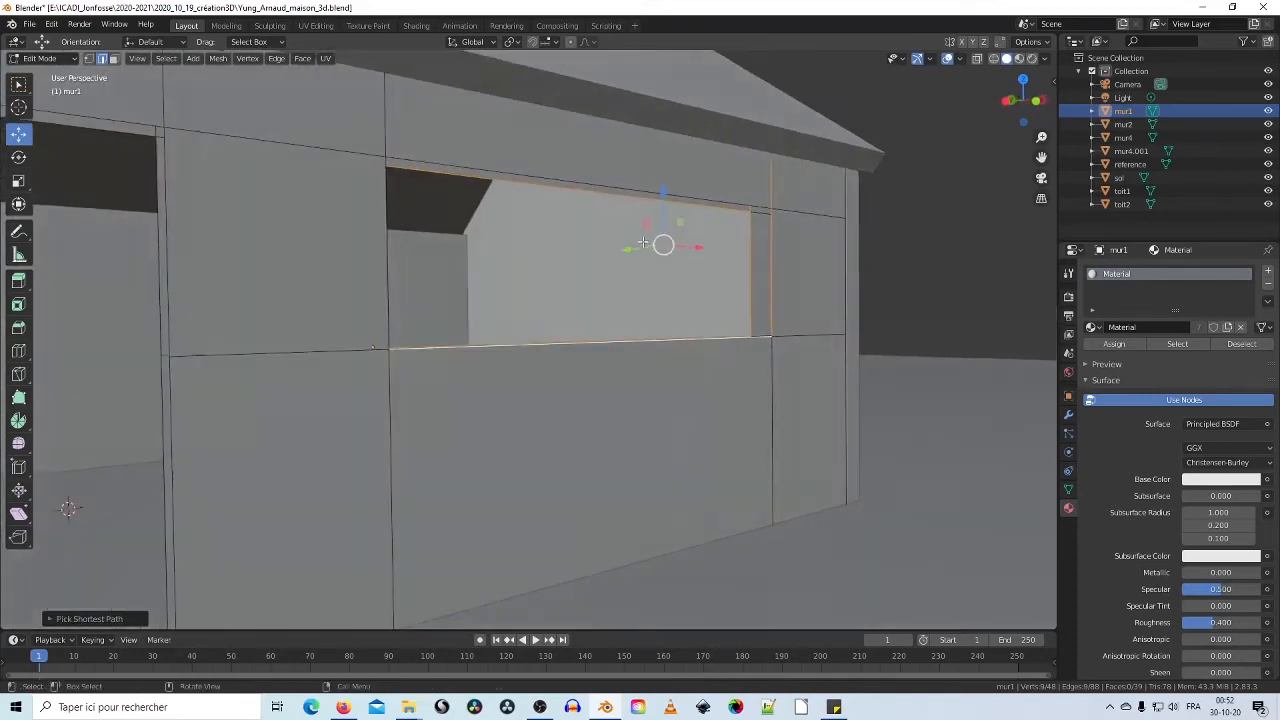
pyautogui.keyDown('ctrl'); pyautogui.click(616, 186); pyautogui.keyUp('ctrl')
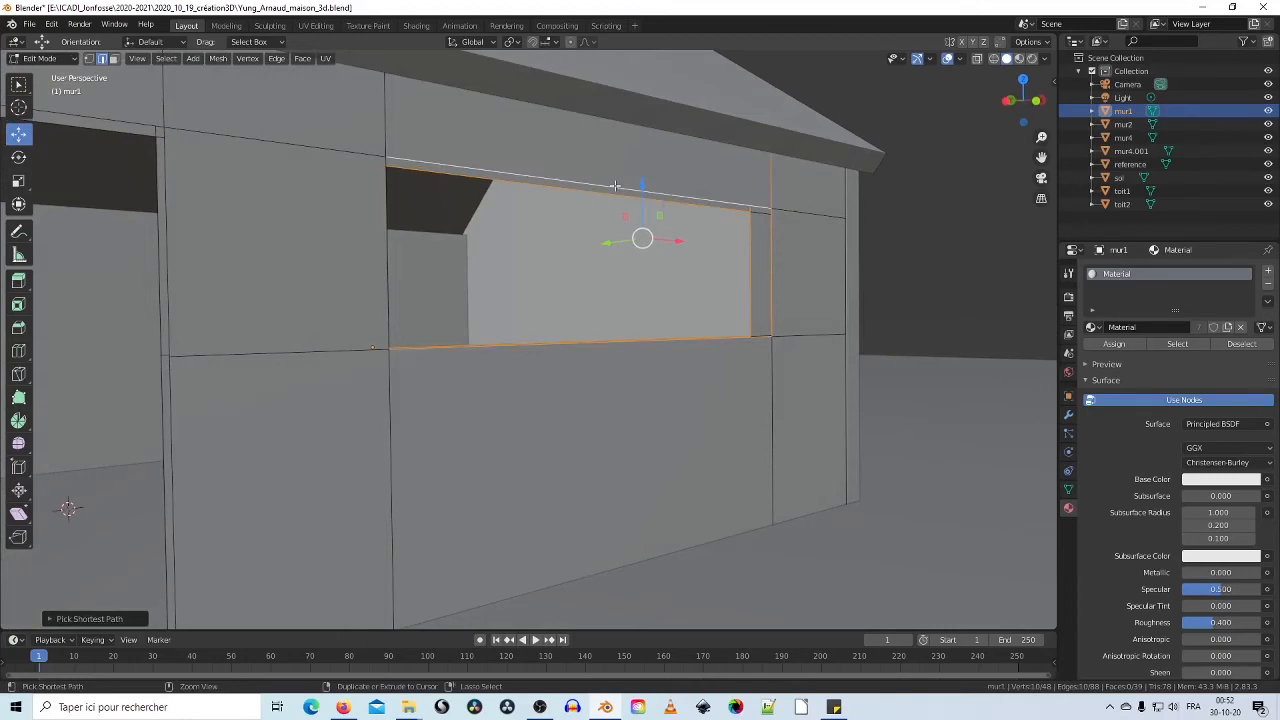
pyautogui.keyDown('ctrl'); pyautogui.click(387, 241); pyautogui.keyUp('ctrl')
pyautogui.moveTo(387, 241); pyautogui.dragTo(292, 287, button='middle')
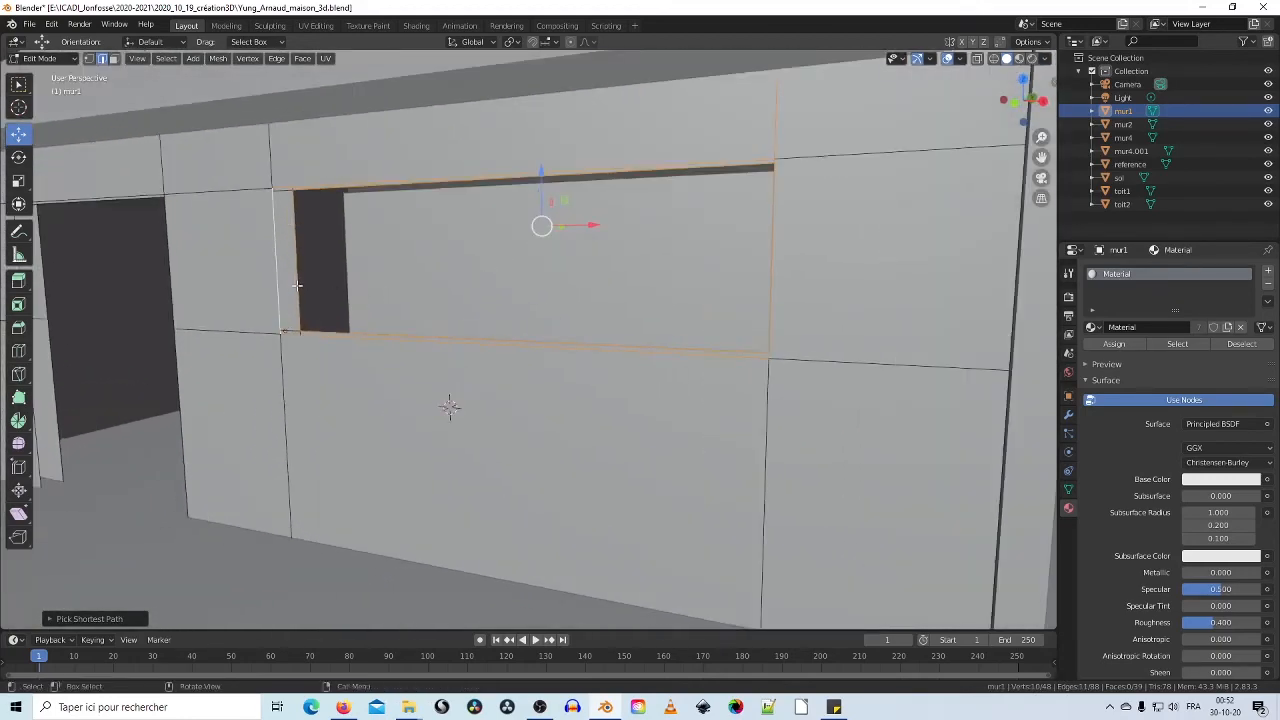
pyautogui.rightClick(297, 285)
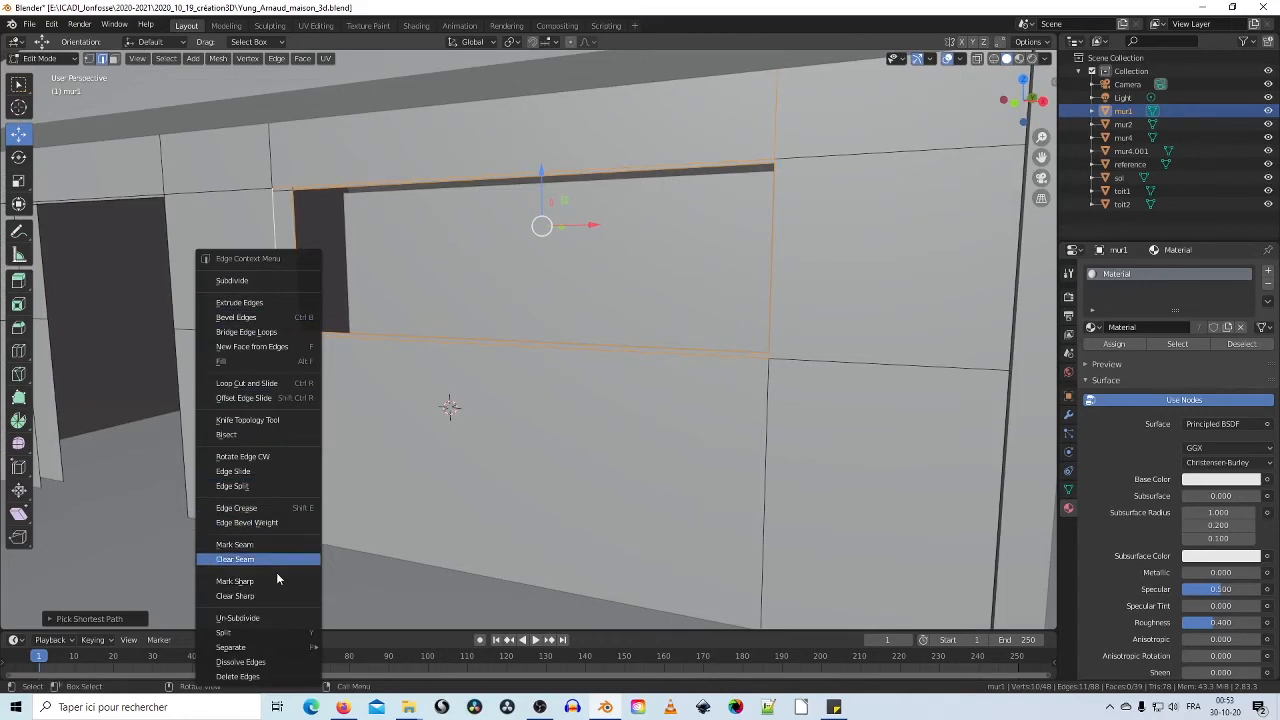
pyautogui.click(273, 334)
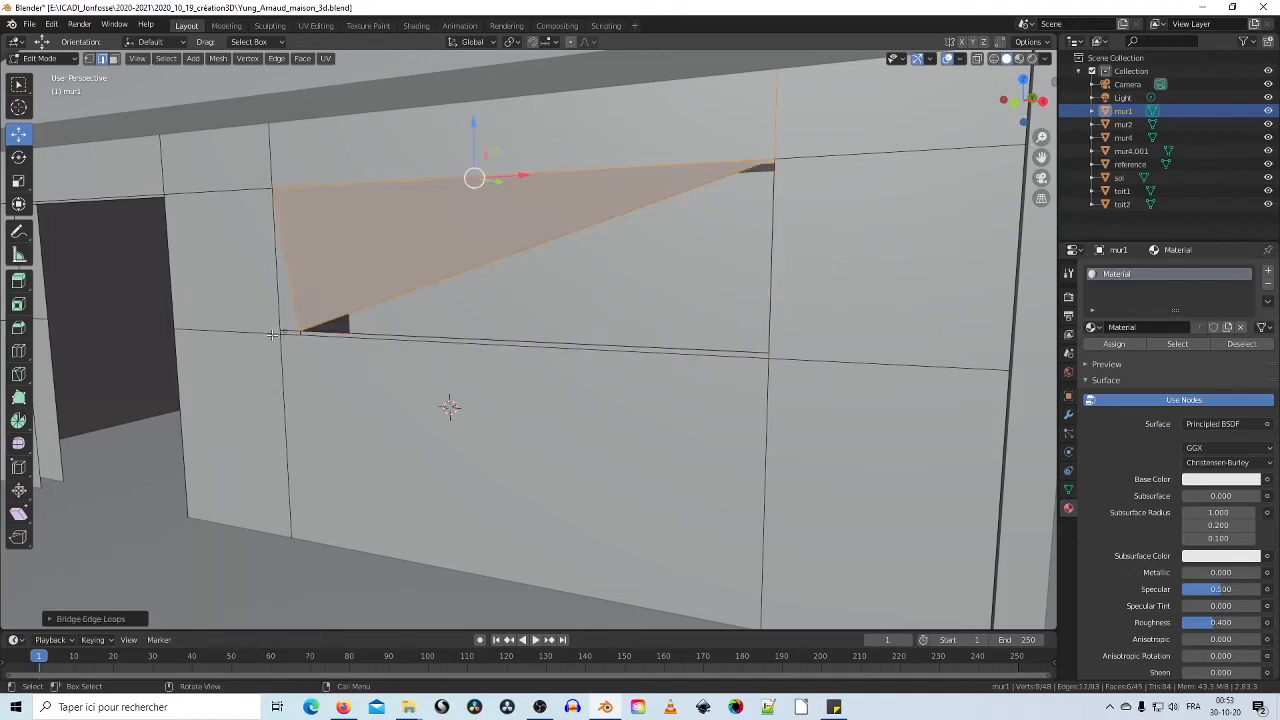
pyautogui.hotkey('ctrl', 'z')
# Step: Add the vertical edge above the window to the selection
pyautogui.moveTo(434, 278); pyautogui.dragTo(348, 186, button='middle')
pyautogui.scroll(3, 653, 278)
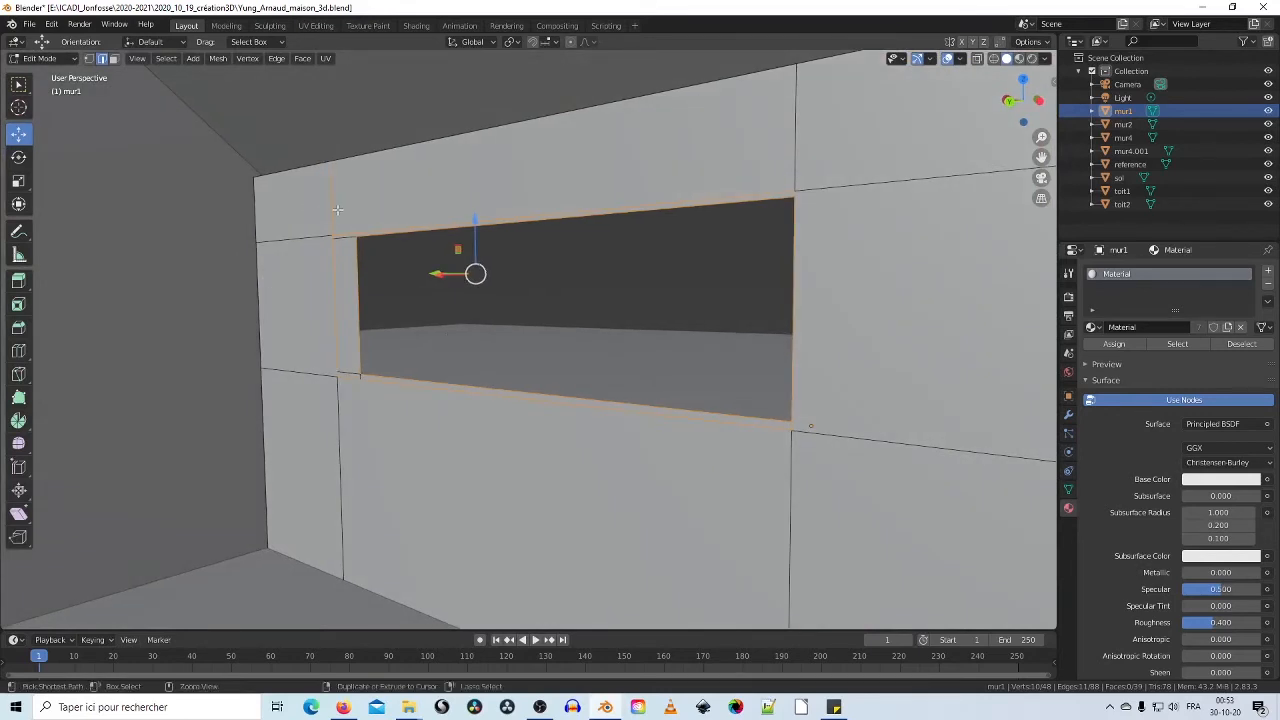
pyautogui.keyDown('ctrl'); pyautogui.click(332, 207); pyautogui.keyUp('ctrl')
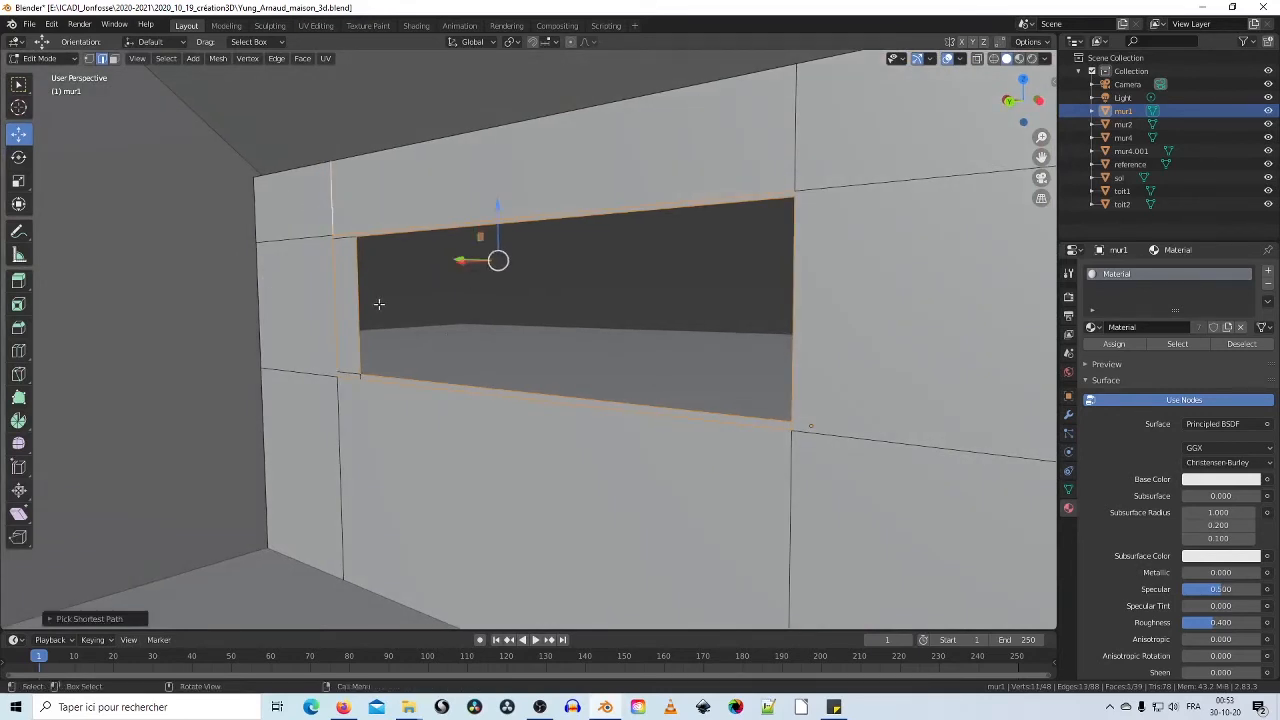
pyautogui.moveTo(391, 286)
pyautogui.mouseDown(button='middle')
pyautogui.moveTo(400, 300)
pyautogui.moveTo(387, 298)
pyautogui.mouseUp(button='middle')
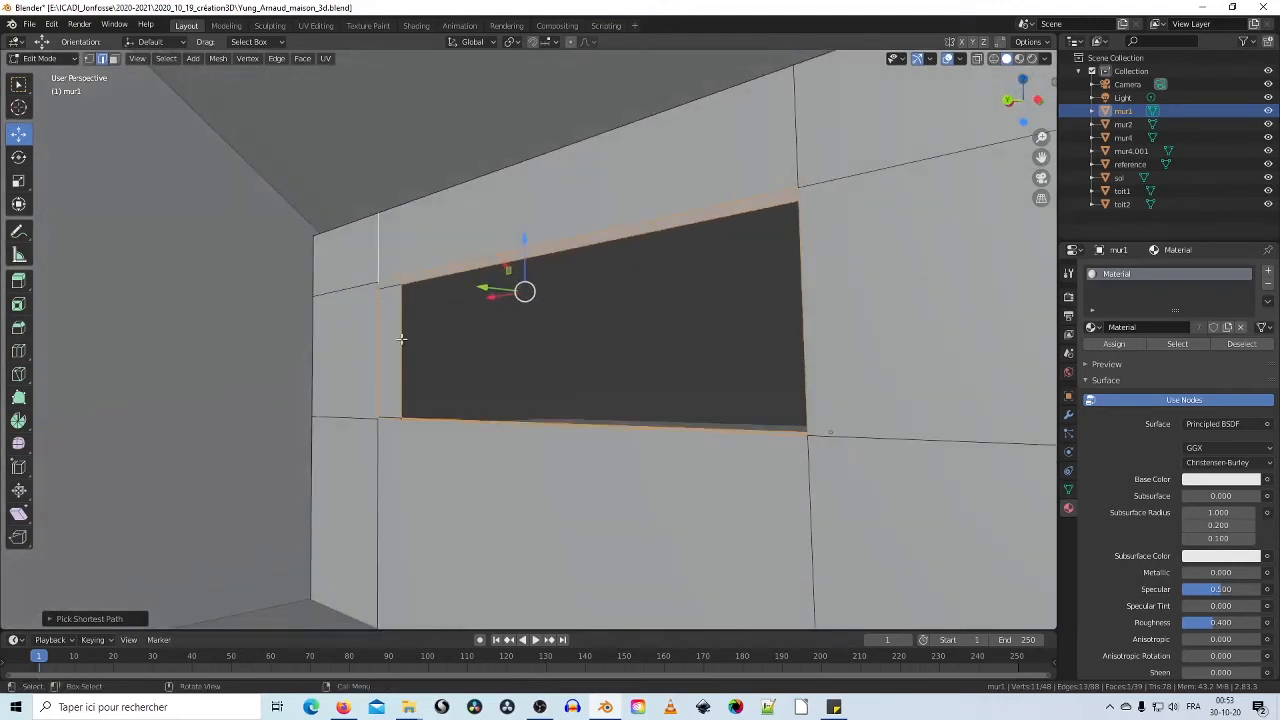
# Step: Try bridging the opening's edges and undo it when the hole fills
pyautogui.rightClick(404, 317)
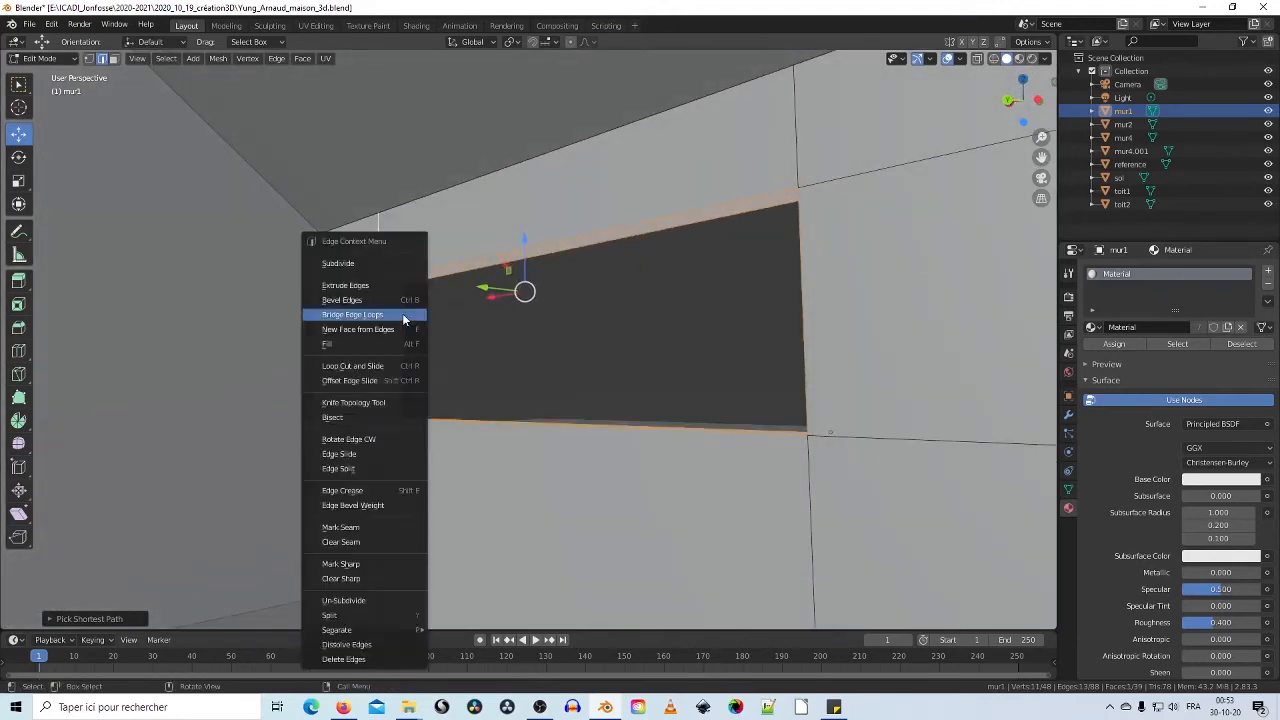
pyautogui.click(404, 317)
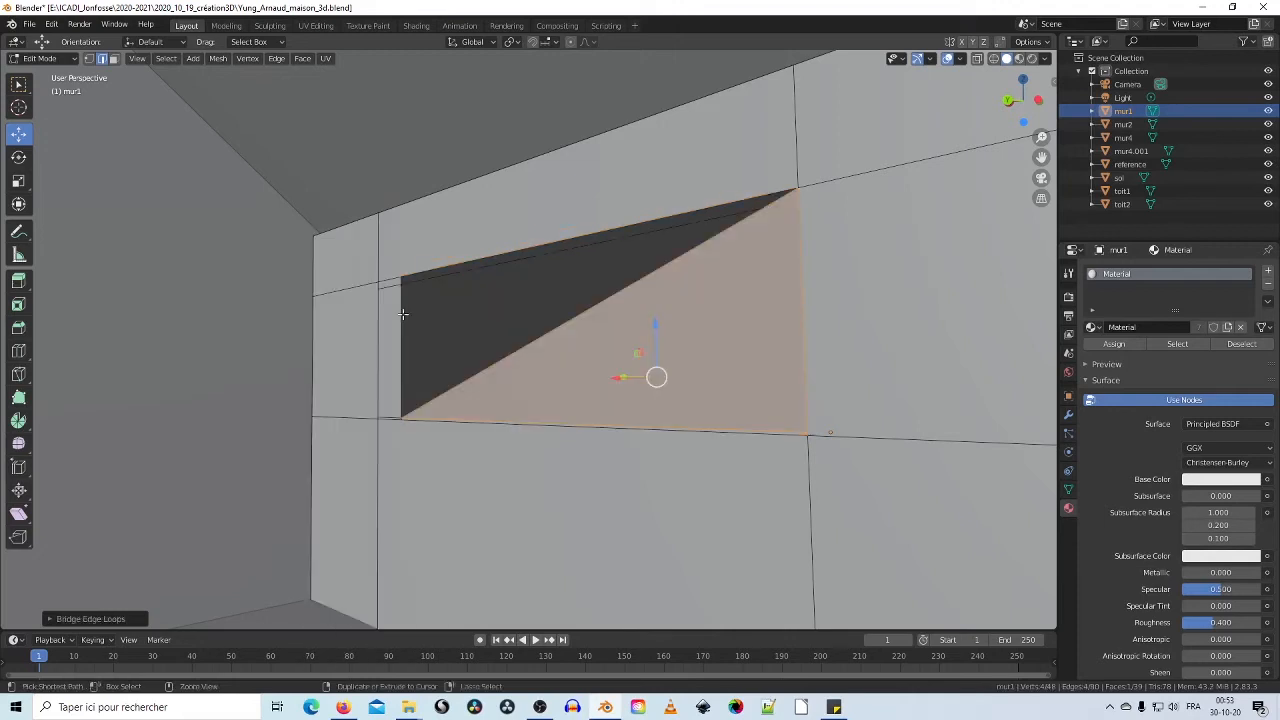
pyautogui.hotkey('ctrl', 'z')
# Step: Select the opening's vertical, top, bottom and jamb edges on both wall faces
pyautogui.click(401, 337)
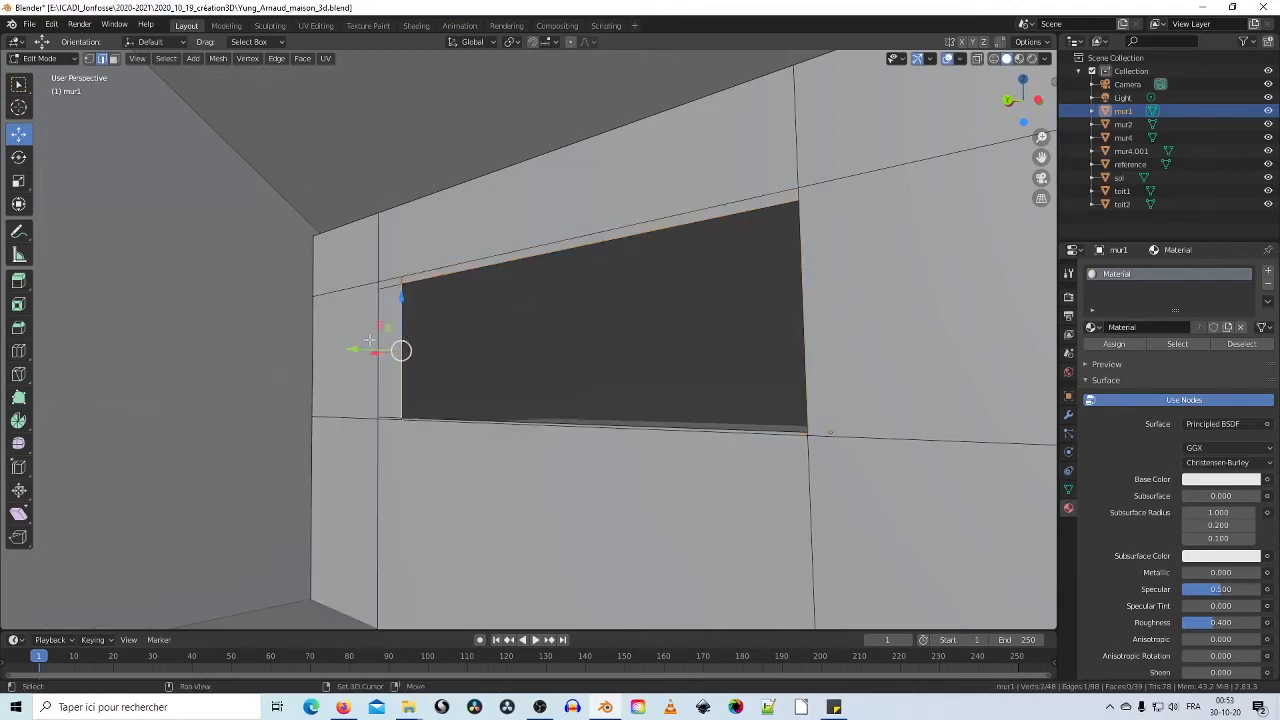
pyautogui.keyDown('shift'); pyautogui.click(374, 323); pyautogui.keyUp('shift')
pyautogui.keyDown('shift'); pyautogui.click(455, 265); pyautogui.keyUp('shift')
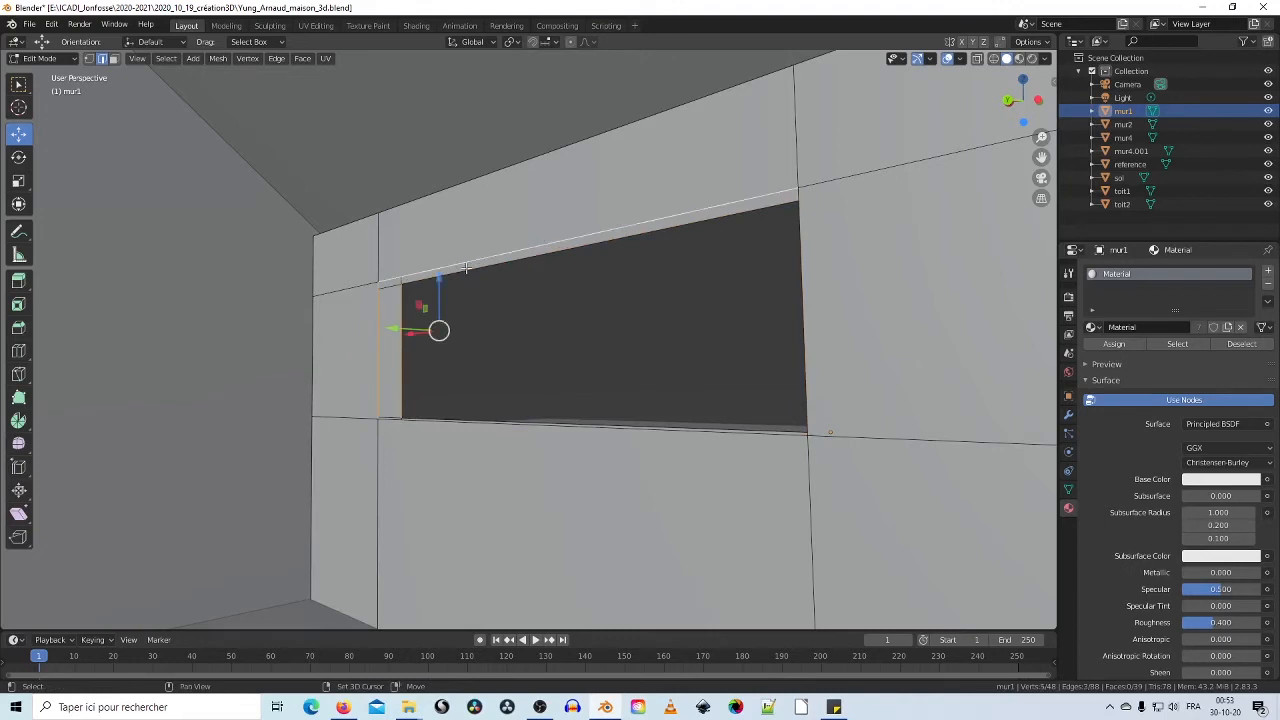
pyautogui.keyDown('shift'); pyautogui.click(468, 269); pyautogui.keyUp('shift')
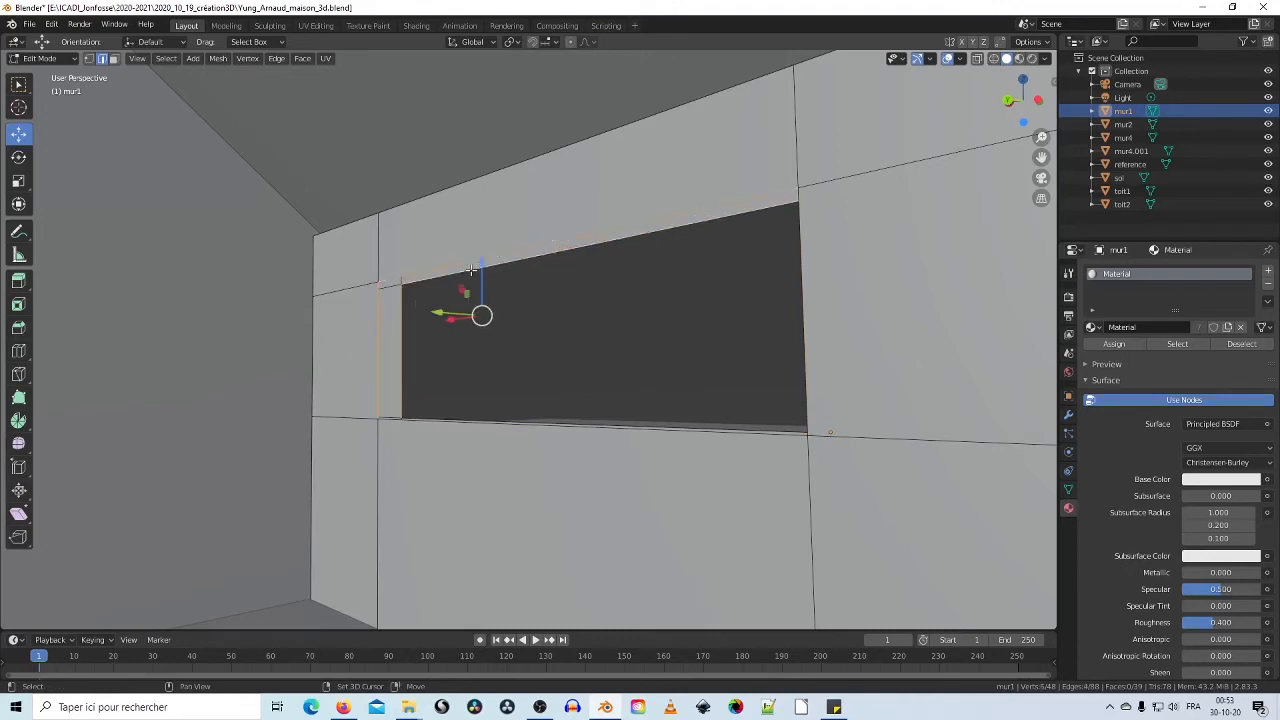
pyautogui.keyDown('shift'); pyautogui.click(799, 266); pyautogui.keyUp('shift')
pyautogui.keyDown('shift'); pyautogui.click(661, 430); pyautogui.keyUp('shift')
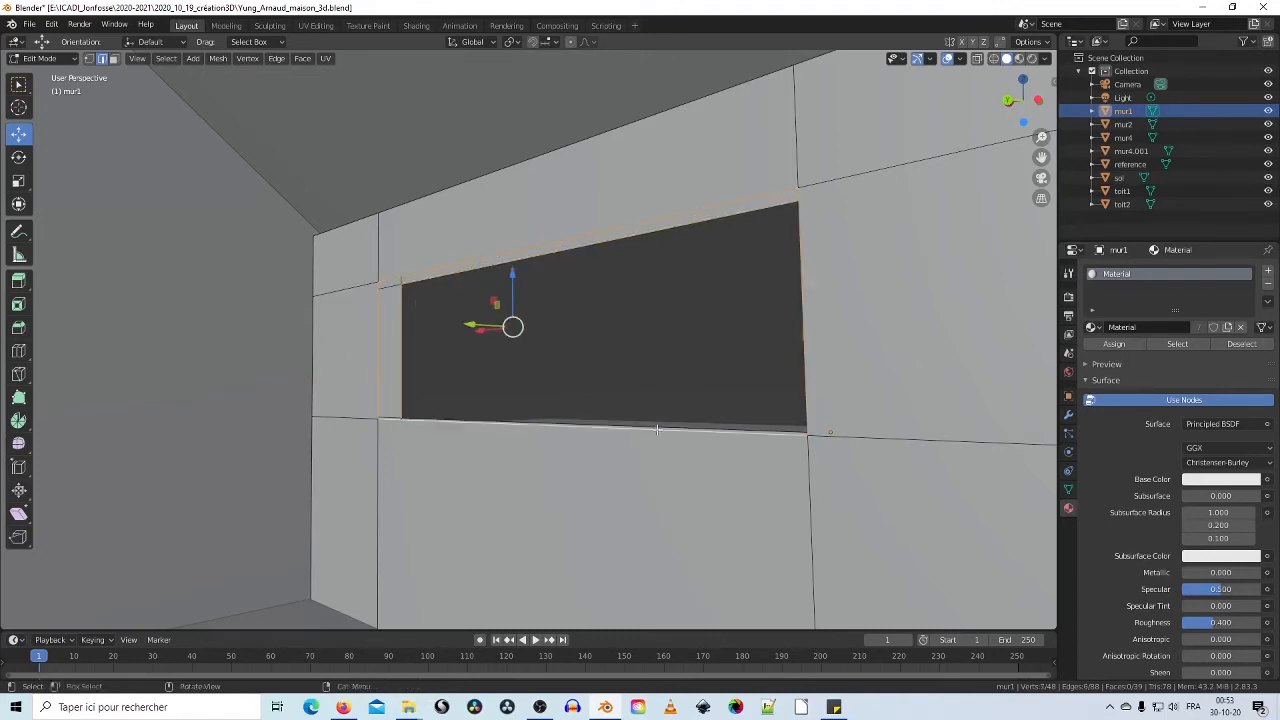
pyautogui.moveTo(661, 430); pyautogui.dragTo(838, 388, button='middle')
pyautogui.keyDown('shift'); pyautogui.click(671, 393); pyautogui.keyUp('shift')
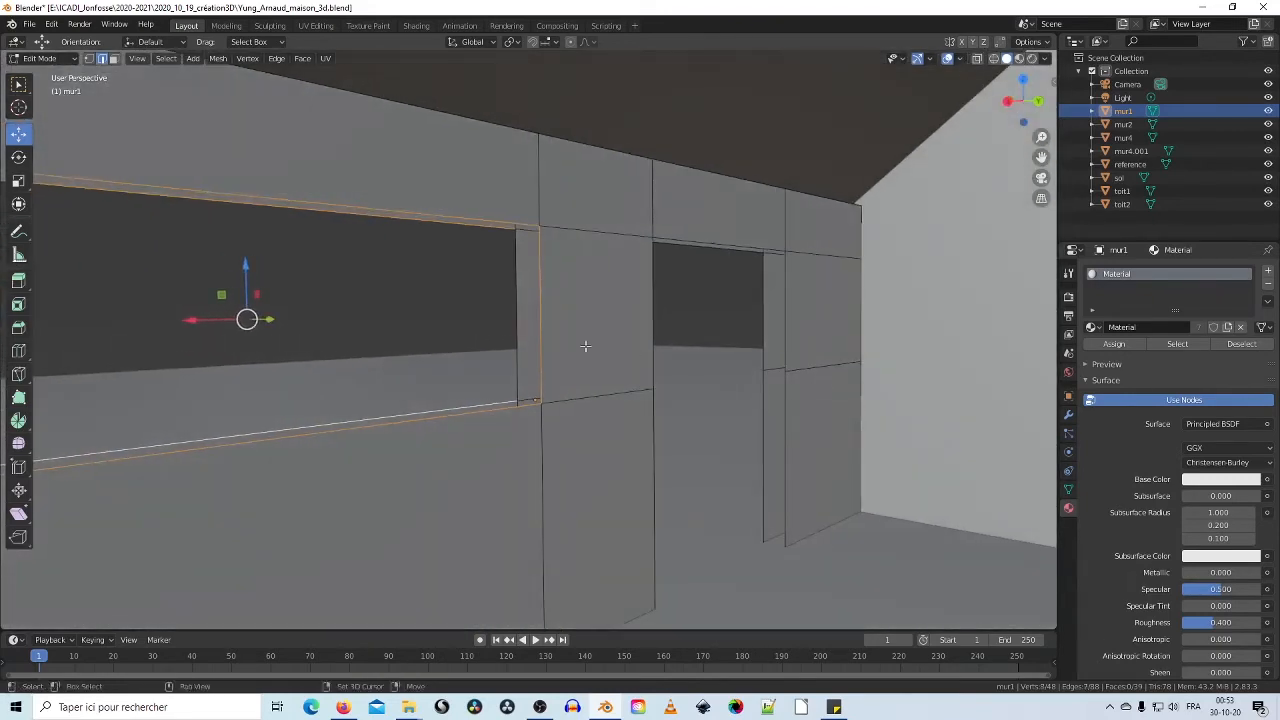
pyautogui.keyDown('shift'); pyautogui.click(527, 331); pyautogui.keyUp('shift')
pyautogui.moveTo(527, 331); pyautogui.dragTo(401, 315, button='middle')
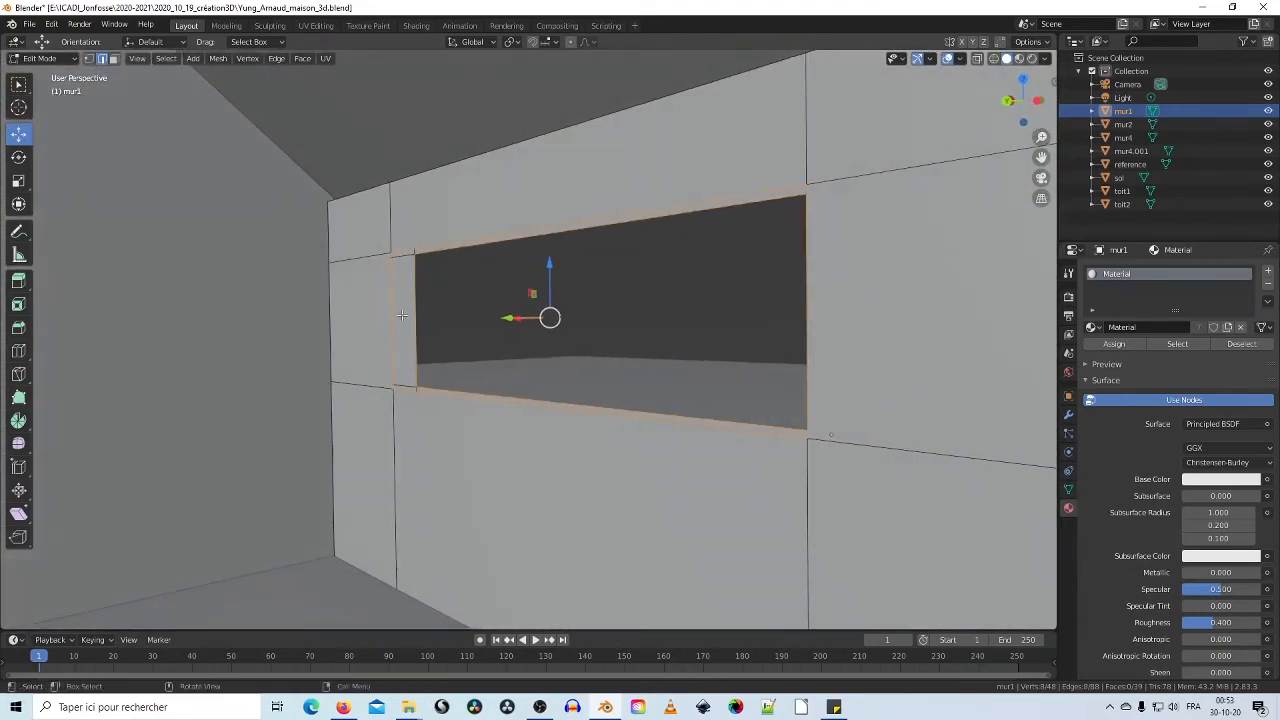
# Step: Bridge the selected edges with Bridge Edge Loops to line the window reveal
pyautogui.rightClick(421, 312)
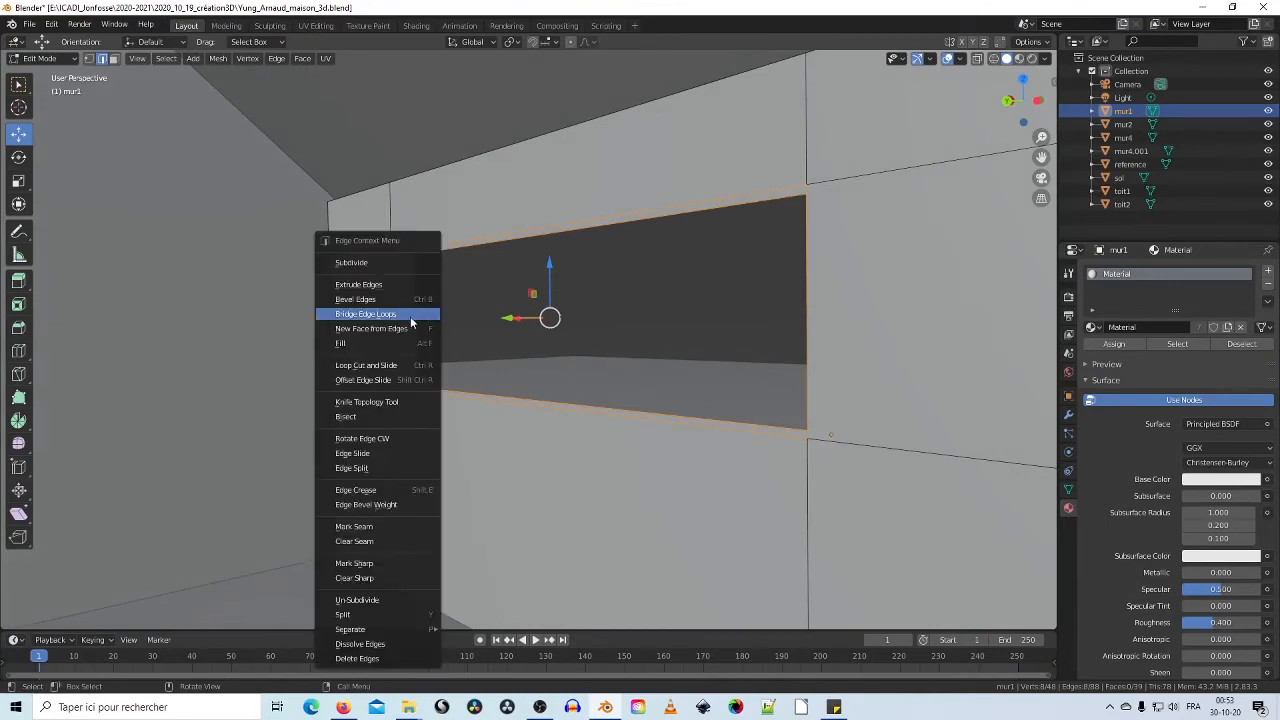
pyautogui.click(410, 314)
pyautogui.moveTo(410, 318)
pyautogui.mouseDown(button='middle')
pyautogui.moveTo(509, 363)
pyautogui.moveTo(306, 352)
pyautogui.moveTo(186, 374)
pyautogui.moveTo(534, 383)
pyautogui.moveTo(440, 393)
pyautogui.moveTo(420, 340)
pyautogui.mouseUp(button='middle')
# Step: Select the edges around both sides and the top of mur1's door opening
pyautogui.click(407, 306)
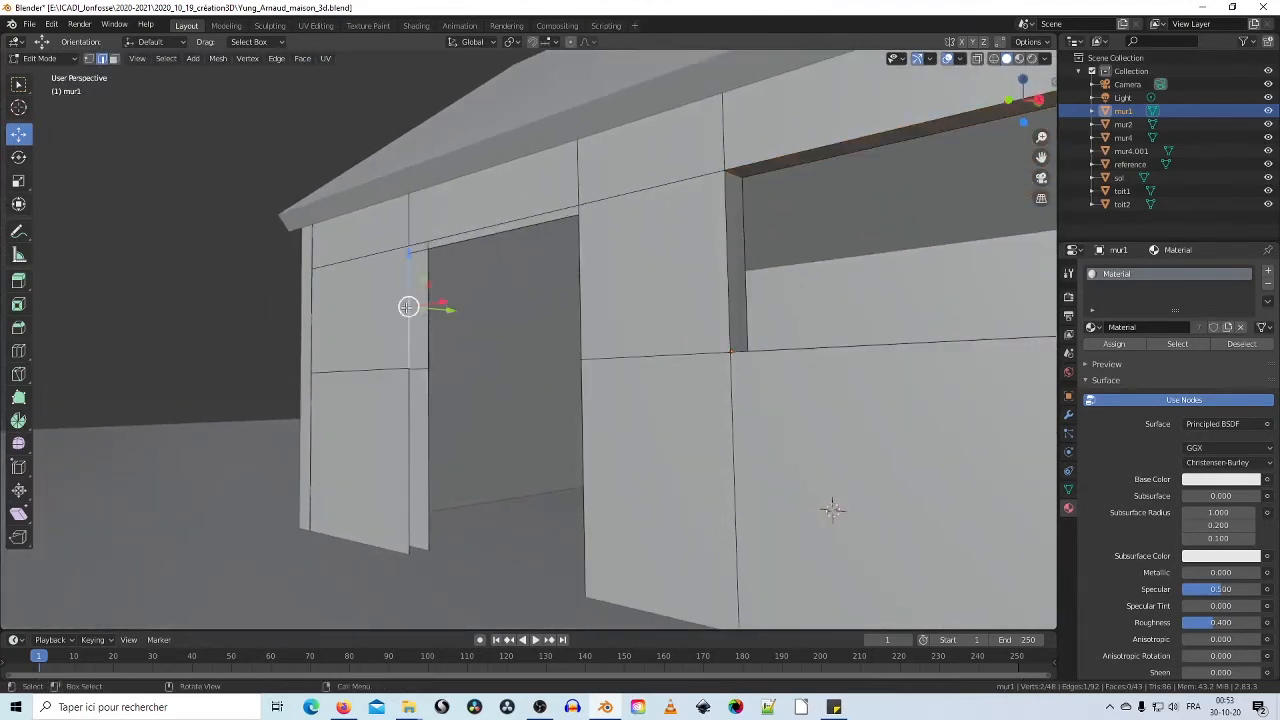
pyautogui.keyDown('shift'); pyautogui.click(428, 350); pyautogui.keyUp('shift')
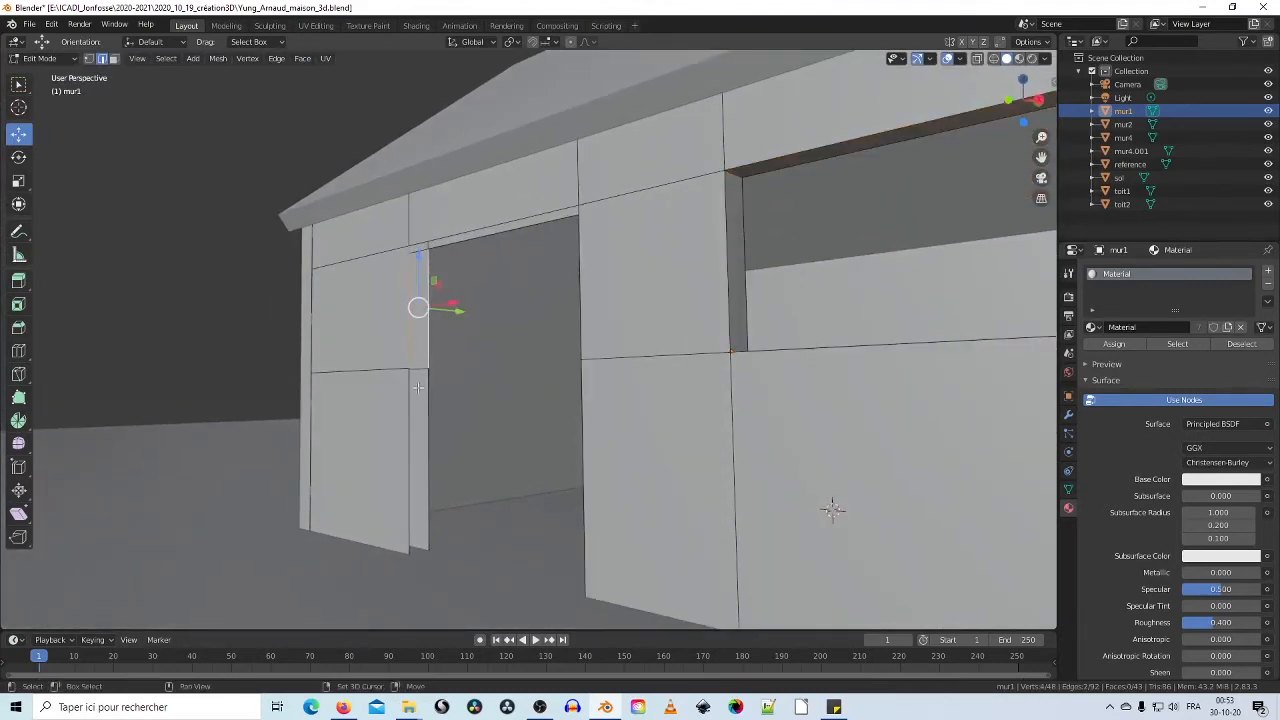
pyautogui.keyDown('shift'); pyautogui.click(426, 396); pyautogui.keyUp('shift')
pyautogui.keyDown('shift'); pyautogui.click(405, 405); pyautogui.keyUp('shift')
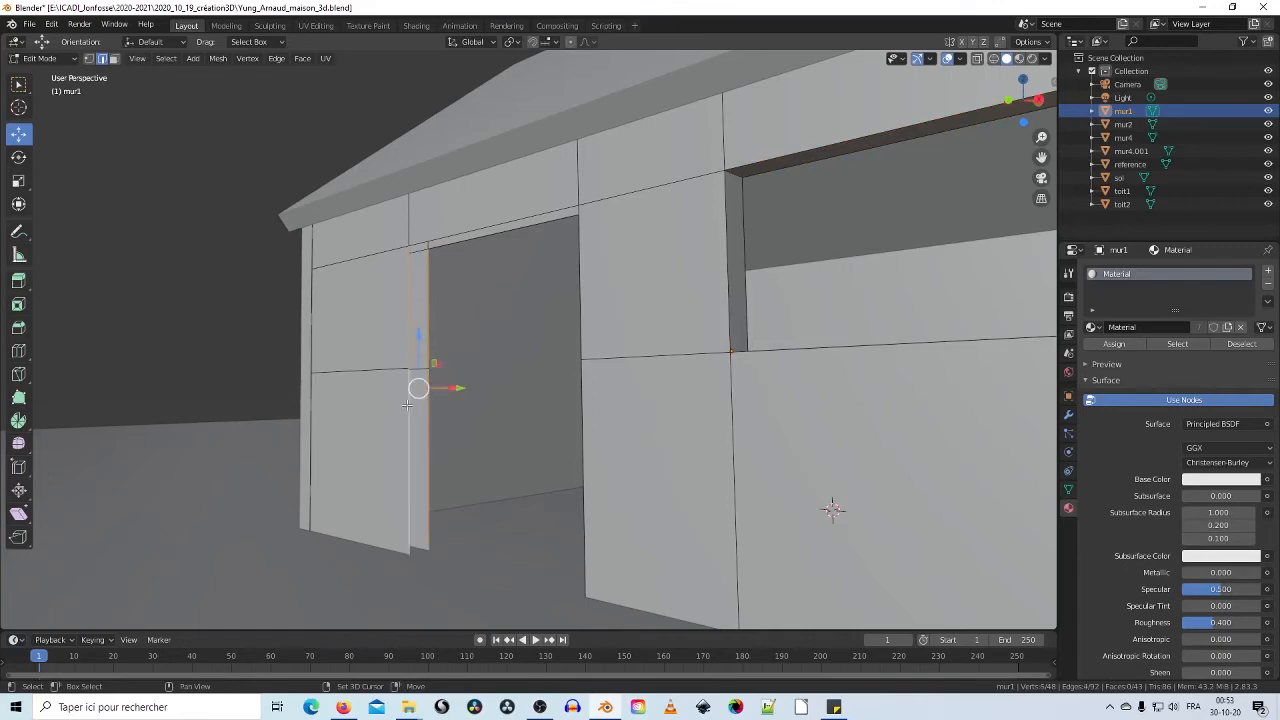
pyautogui.moveTo(472, 414); pyautogui.dragTo(539, 374, button='middle')
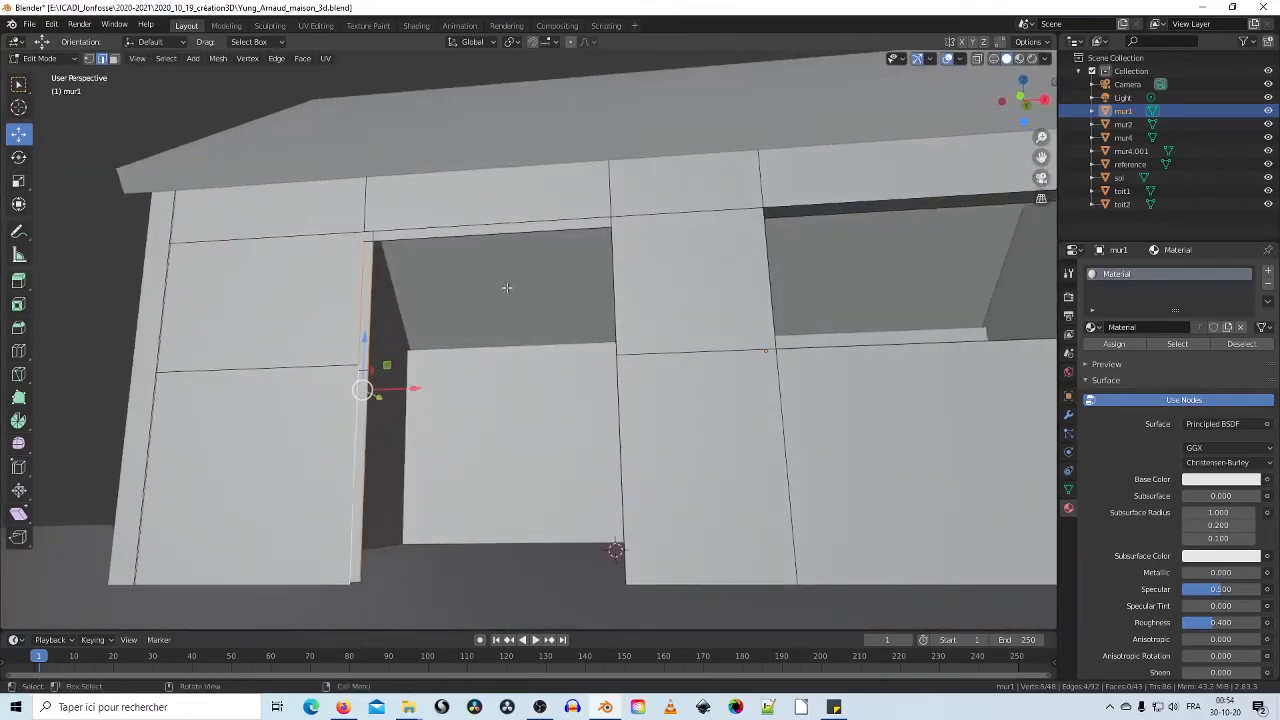
pyautogui.keyDown('shift'); pyautogui.click(477, 232); pyautogui.keyUp('shift')
pyautogui.moveTo(524, 270); pyautogui.dragTo(590, 297, button='middle')
pyautogui.keyDown('shift'); pyautogui.click(596, 297); pyautogui.keyUp('shift')
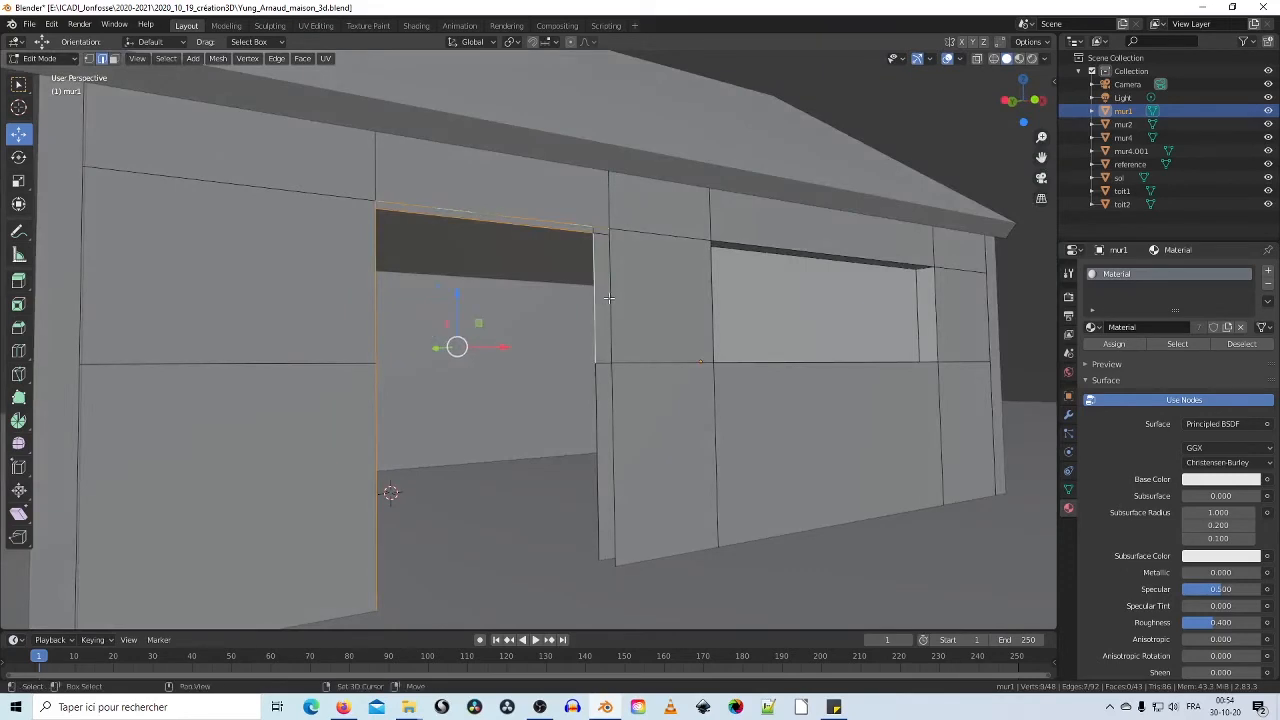
pyautogui.keyDown('shift'); pyautogui.click(608, 297); pyautogui.keyUp('shift')
pyautogui.keyDown('shift'); pyautogui.click(611, 389); pyautogui.keyUp('shift')
pyautogui.keyDown('shift'); pyautogui.click(595, 389); pyautogui.keyUp('shift')
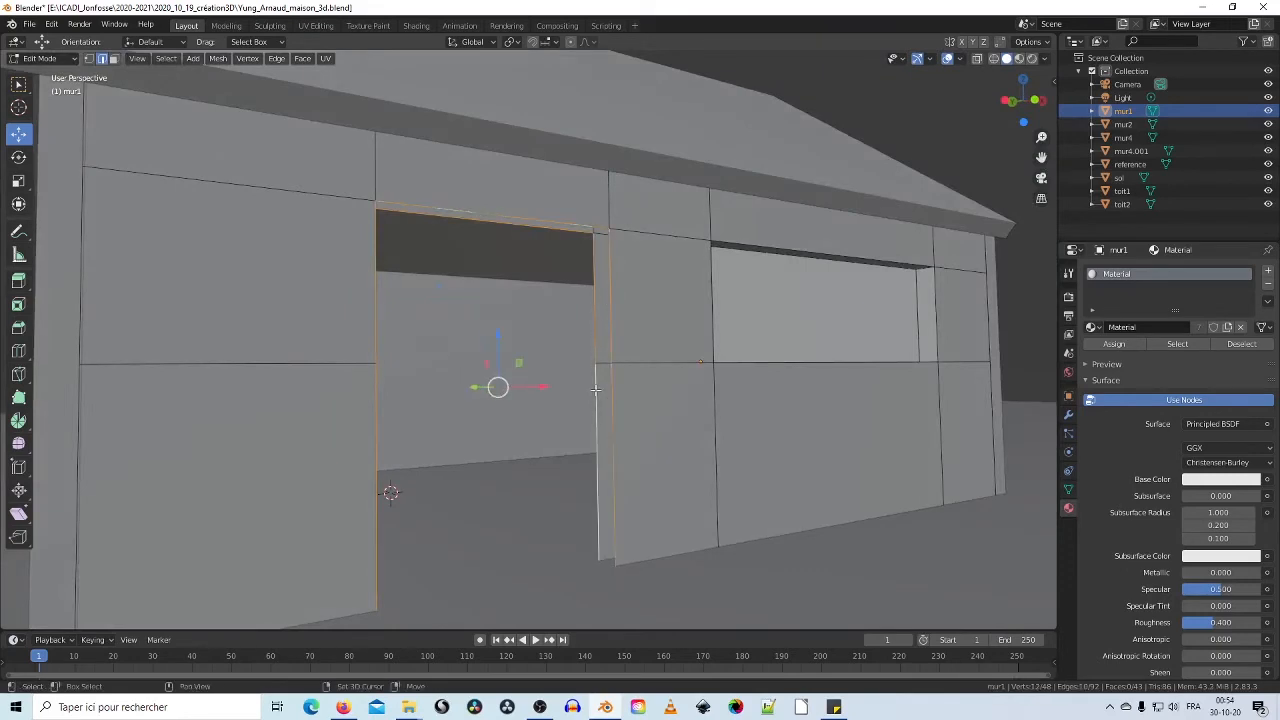
# Step: Bridge the selected edge loops so the doorway gets wall-thick sides and top
pyautogui.rightClick(595, 389)
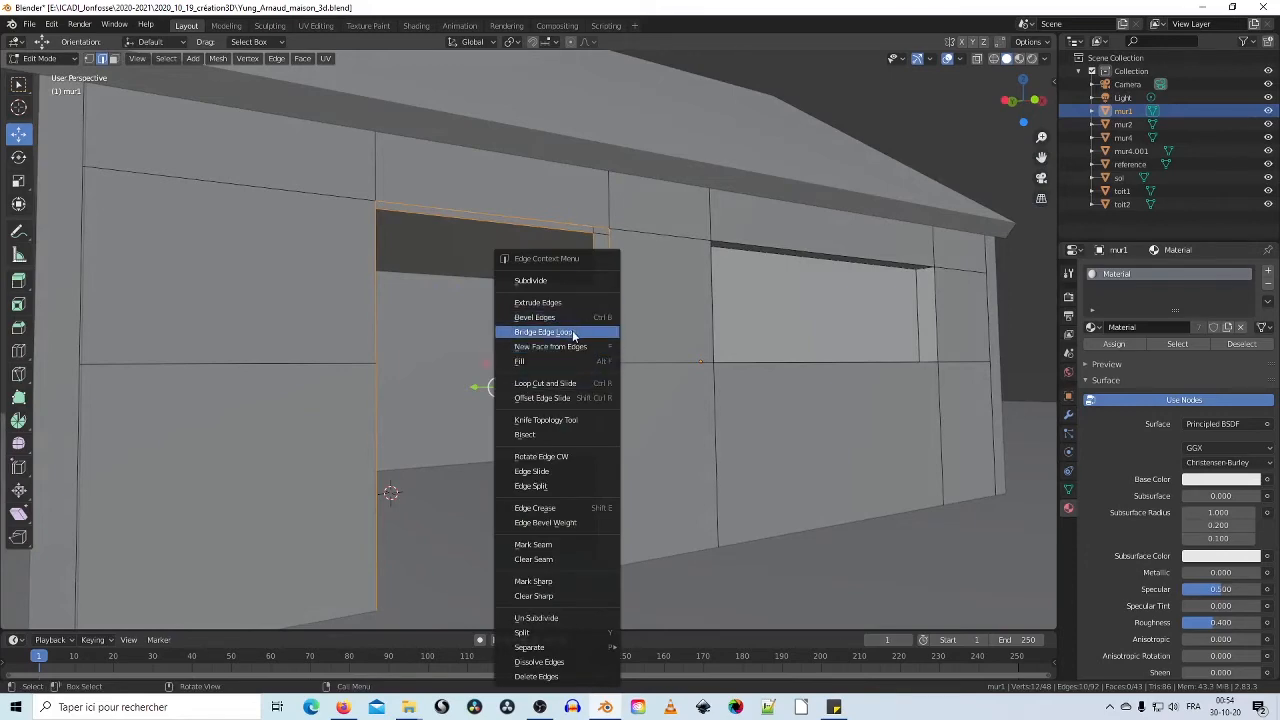
pyautogui.click(572, 333)
pyautogui.moveTo(574, 336); pyautogui.dragTo(530, 390, button='middle')
pyautogui.scroll(-5, 594, 406)
pyautogui.scroll(2, 567, 420)
pyautogui.click(30, 25)
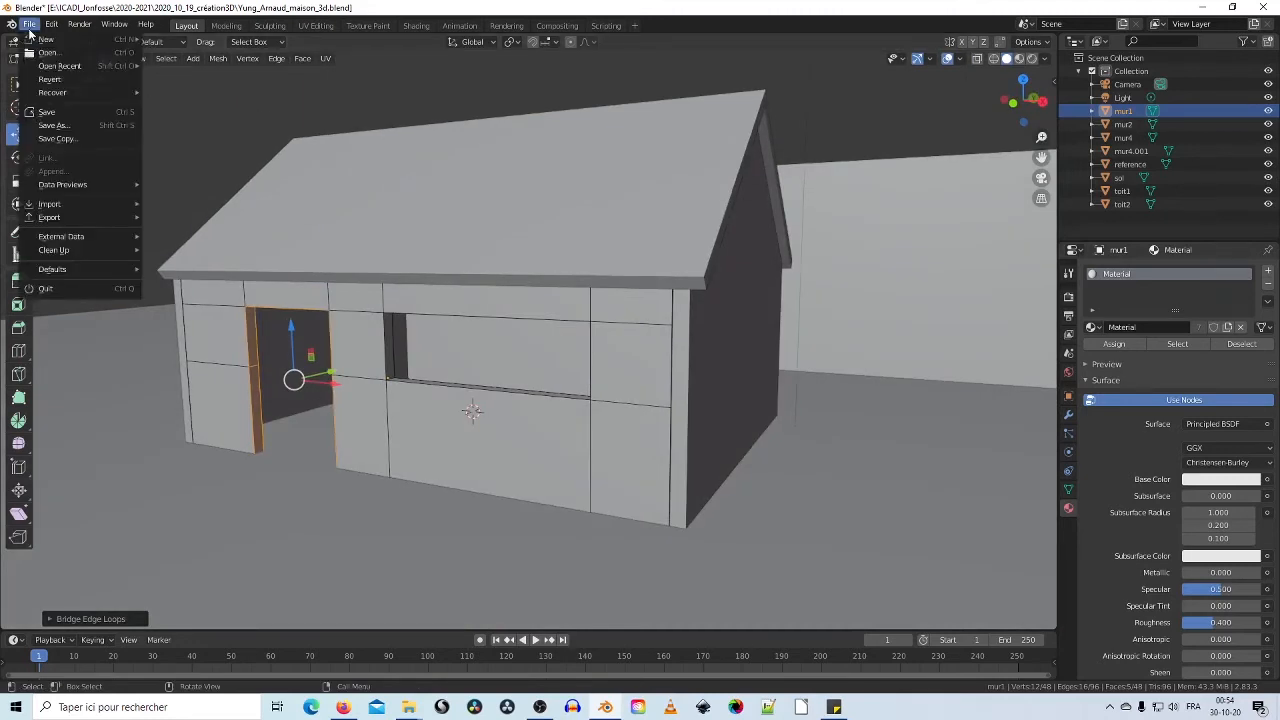
# Step: Save the house file and return to Object Mode
pyautogui.click(52, 113)
pyautogui.moveTo(398, 360); pyautogui.dragTo(433, 275, button='middle')
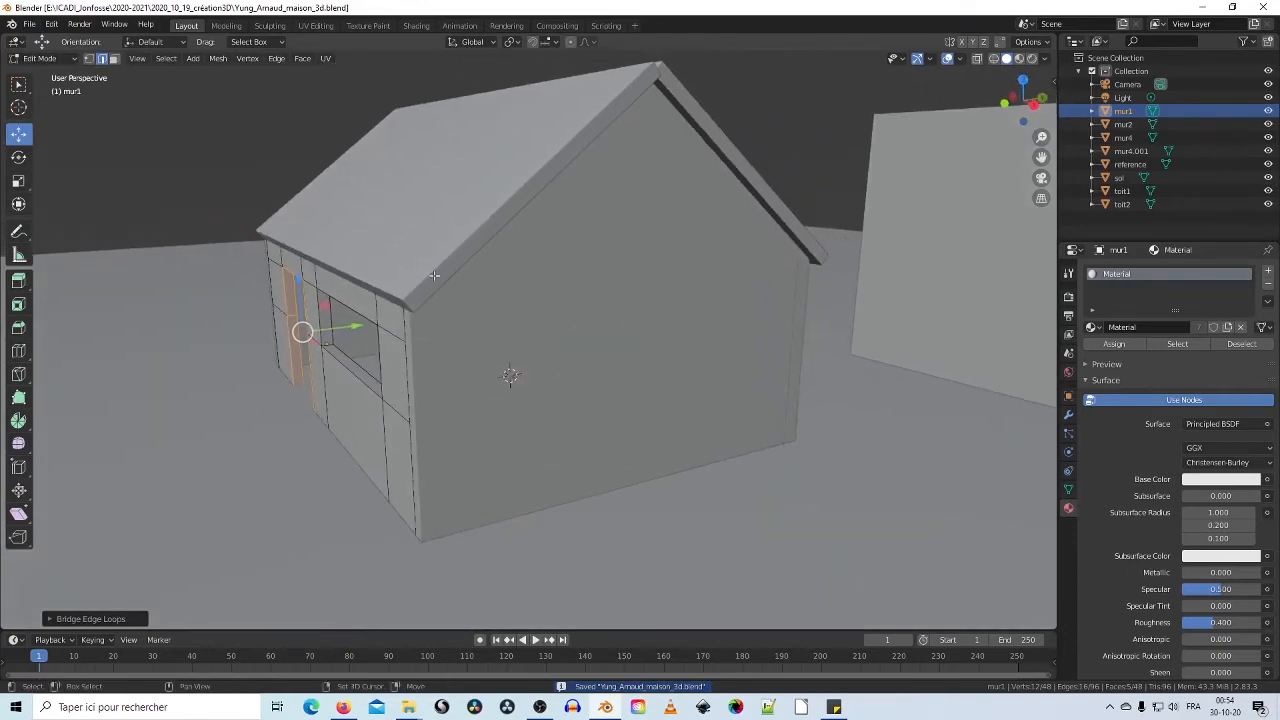
pyautogui.click(73, 58)
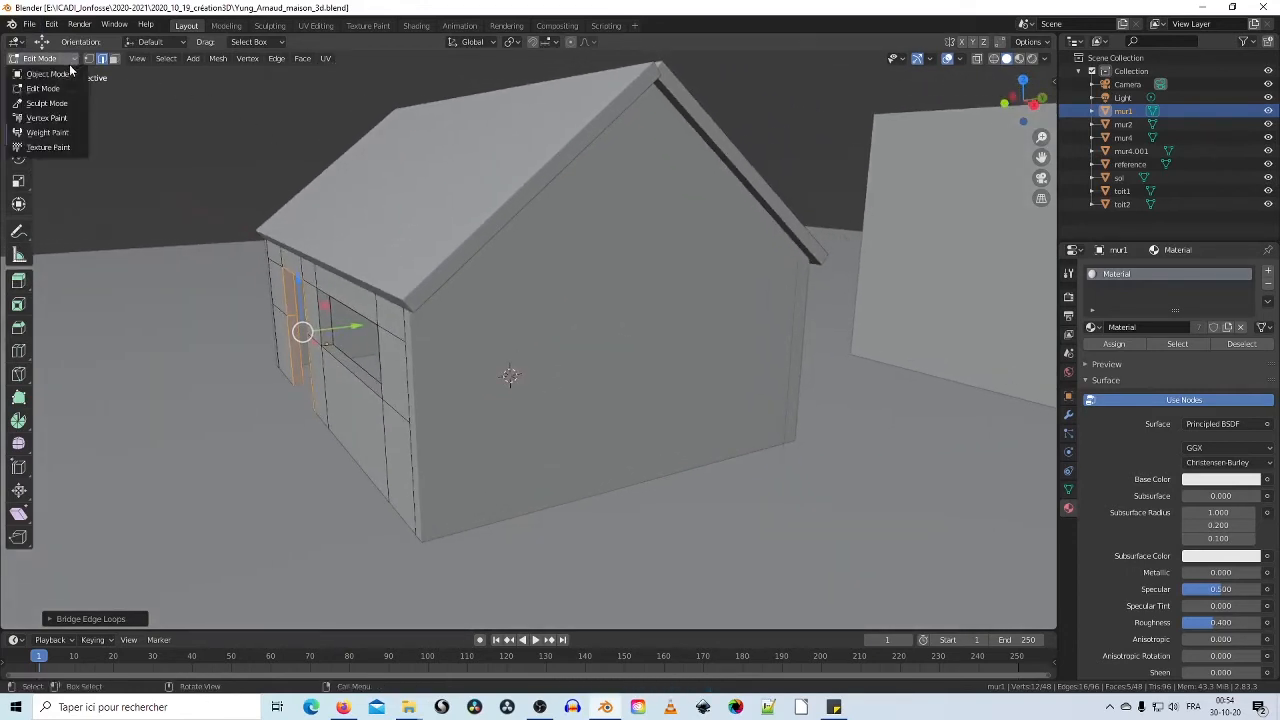
pyautogui.click(67, 74)
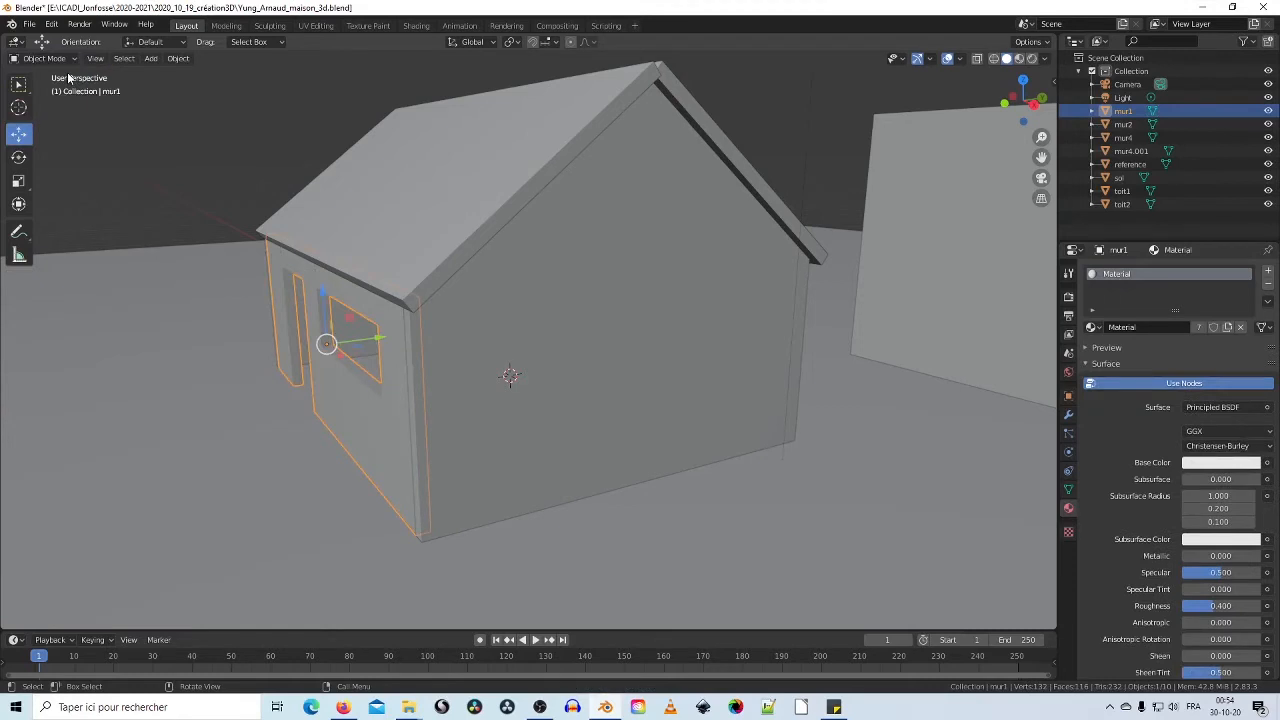
# Step: Select the gable wall mur4 and enter Edit Mode on it
pyautogui.click(568, 311)
pyautogui.moveTo(624, 338); pyautogui.dragTo(530, 289, button='middle')
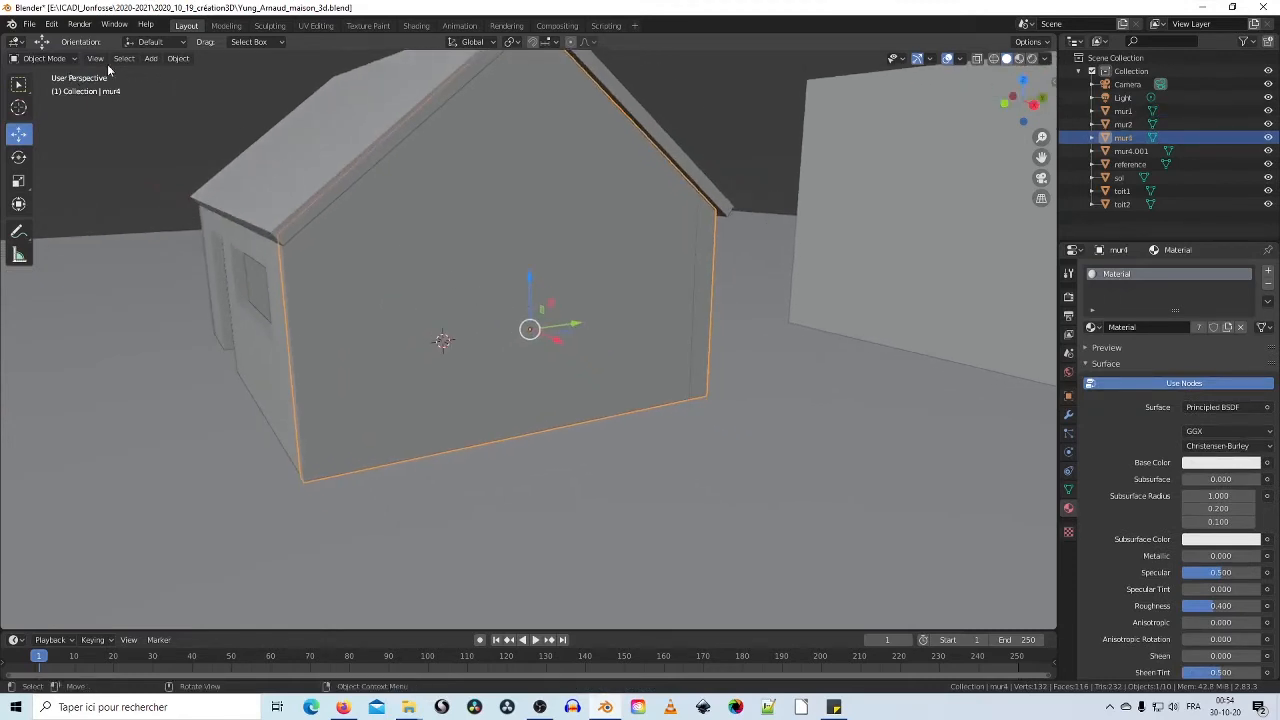
pyautogui.click(74, 60)
pyautogui.click(44, 88)
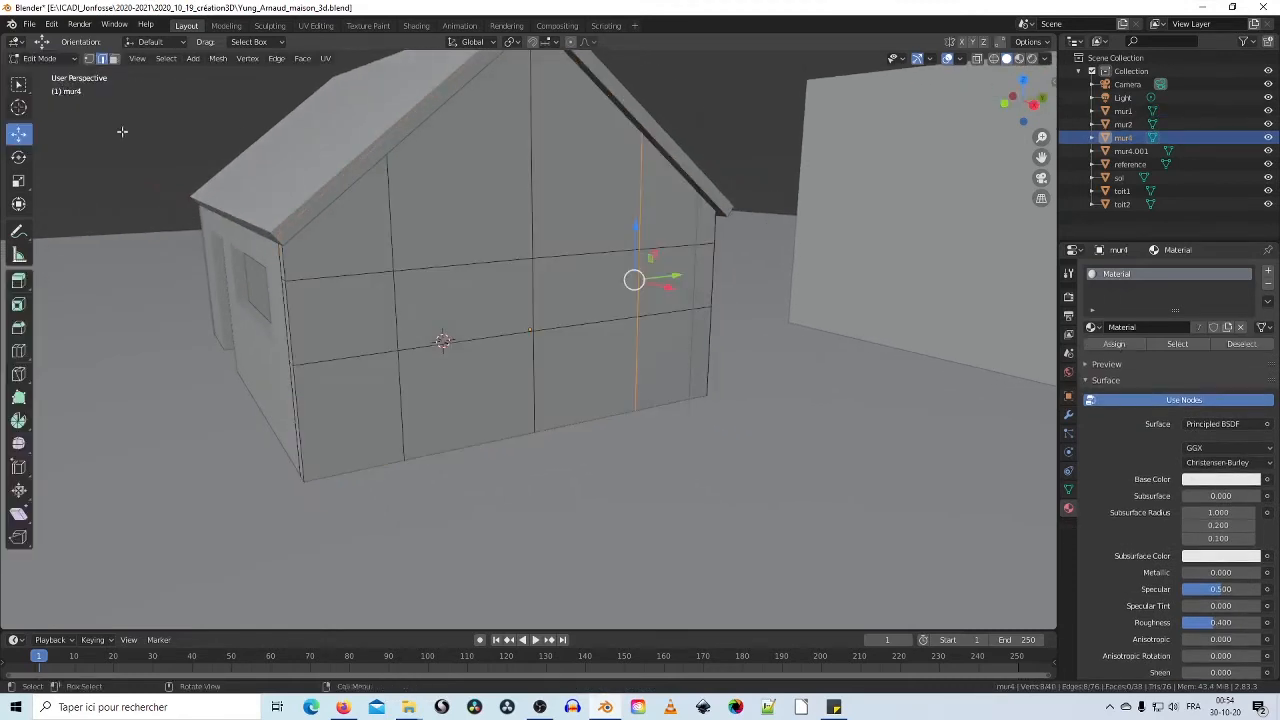
pyautogui.scroll(1, 414, 284)
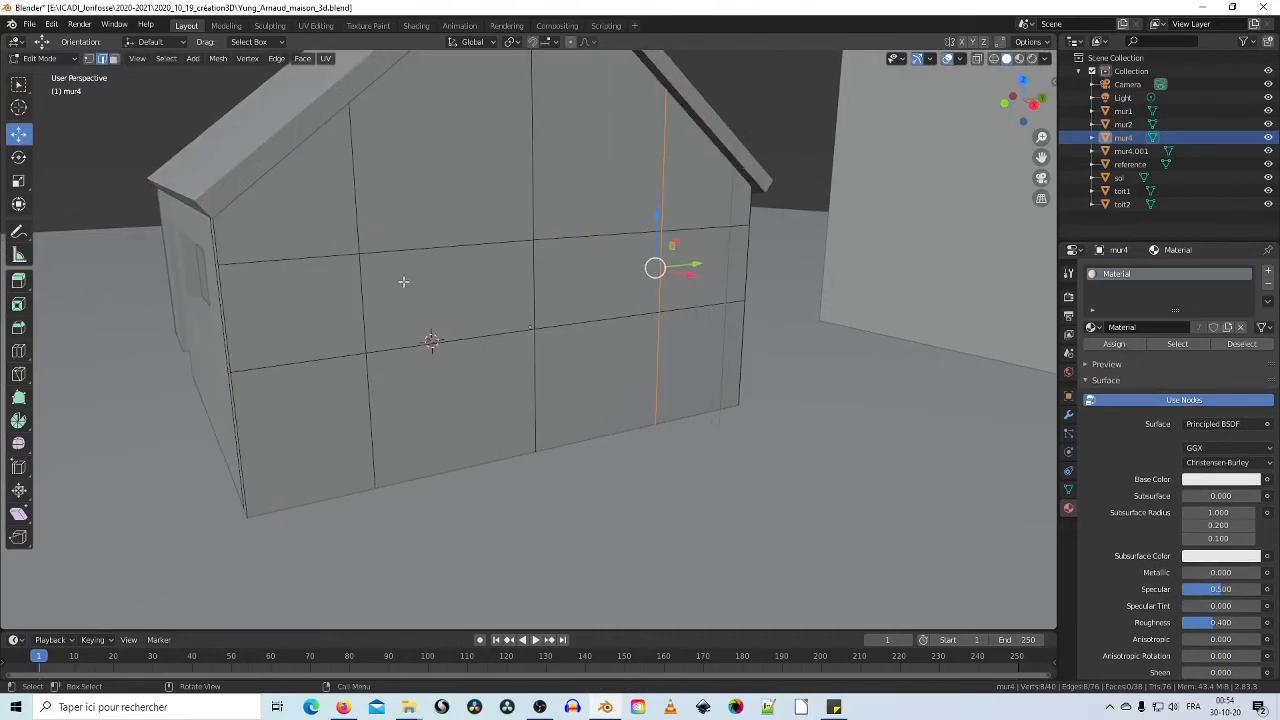
pyautogui.moveTo(489, 314); pyautogui.dragTo(541, 369, button='middle')
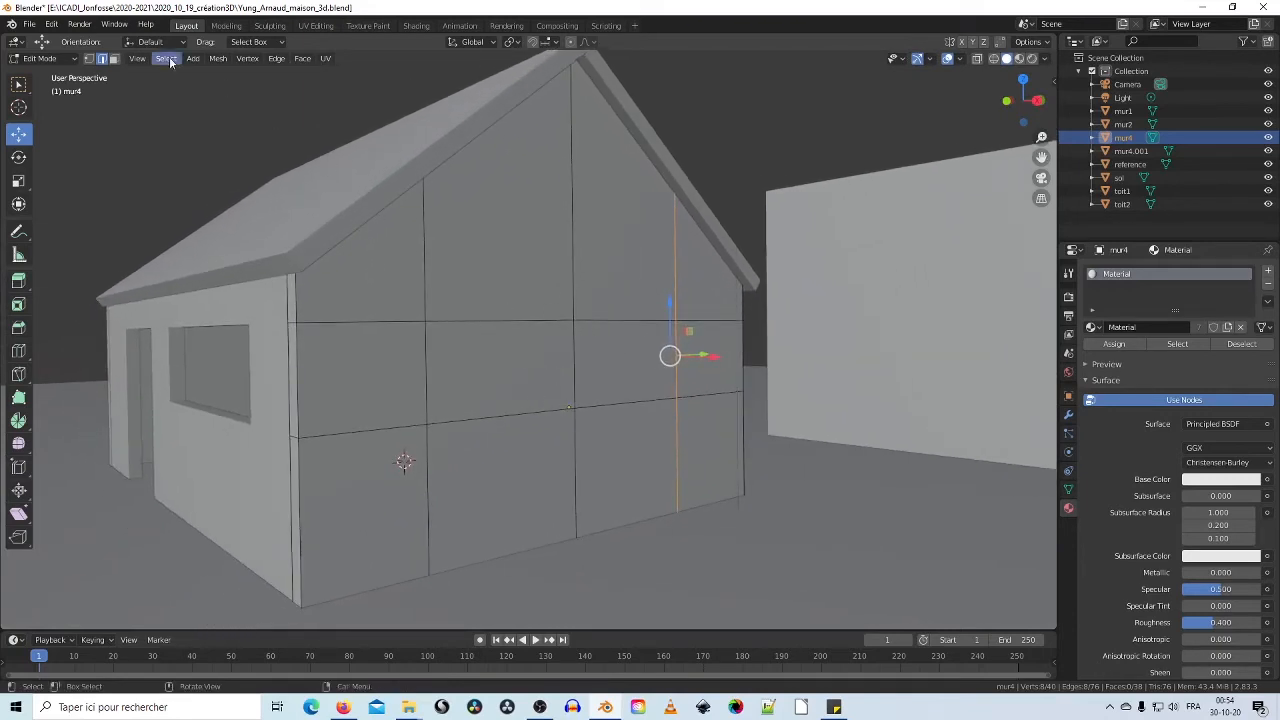
# Step: In Face select mode, select two neighbouring middle faces of mur4
pyautogui.click(114, 59)
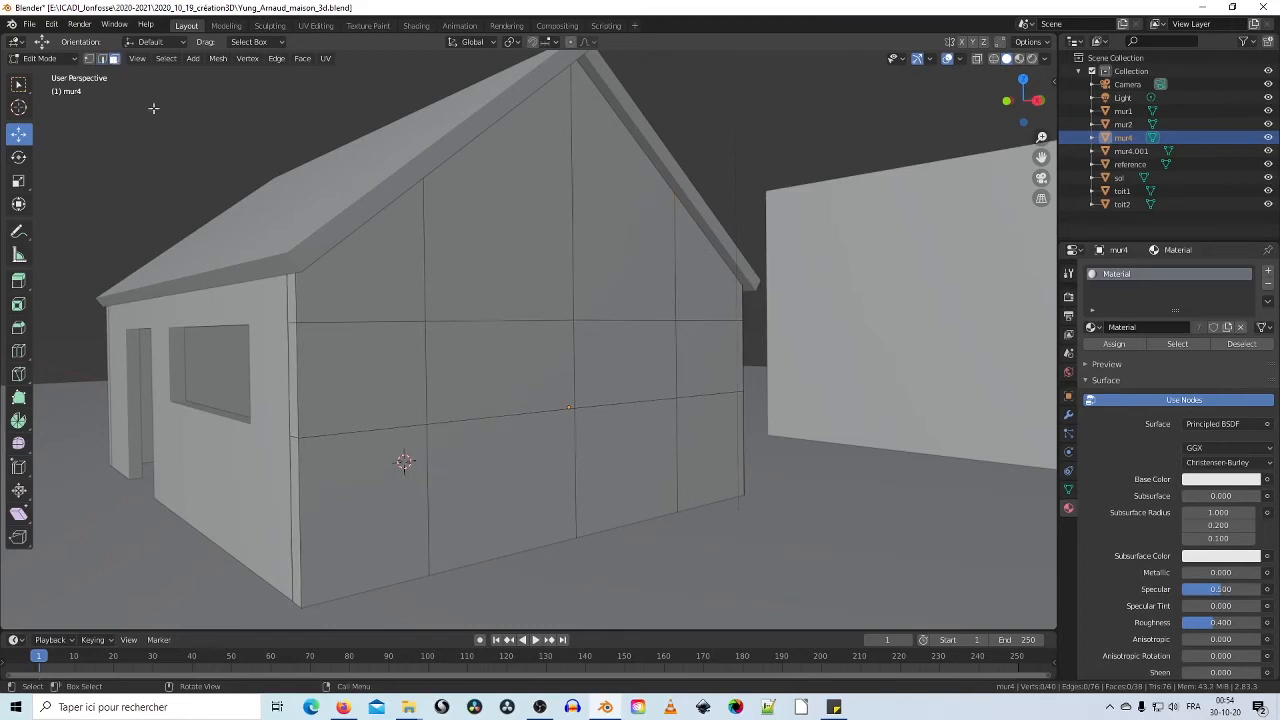
pyautogui.scroll(2, 153, 108)
pyautogui.click(504, 354)
pyautogui.keyDown('shift'); pyautogui.click(656, 366); pyautogui.keyUp('shift')
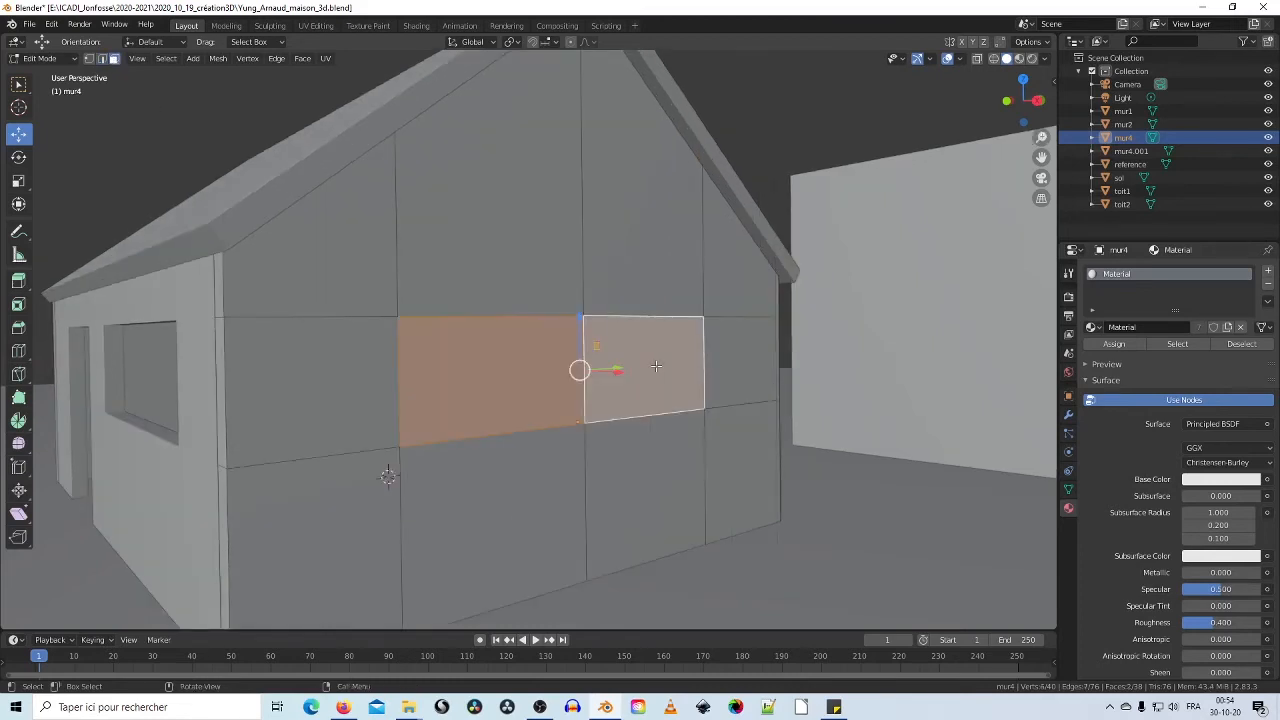
# Step: Delete the two selected outer faces of mur4
pyautogui.moveTo(656, 366); pyautogui.dragTo(614, 384, button='middle')
pyautogui.rightClick(614, 381)
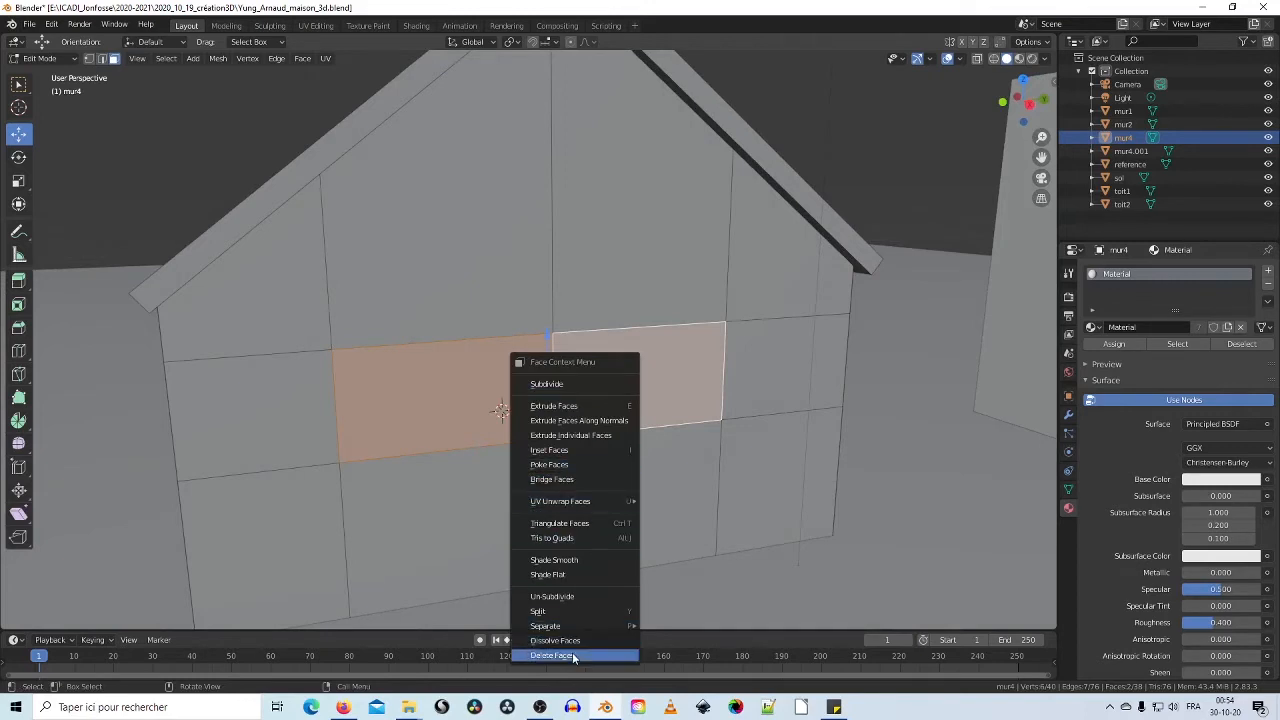
pyautogui.click(575, 656)
# Step: Select and delete the two inner faces behind them to open the window hole
pyautogui.click(503, 391)
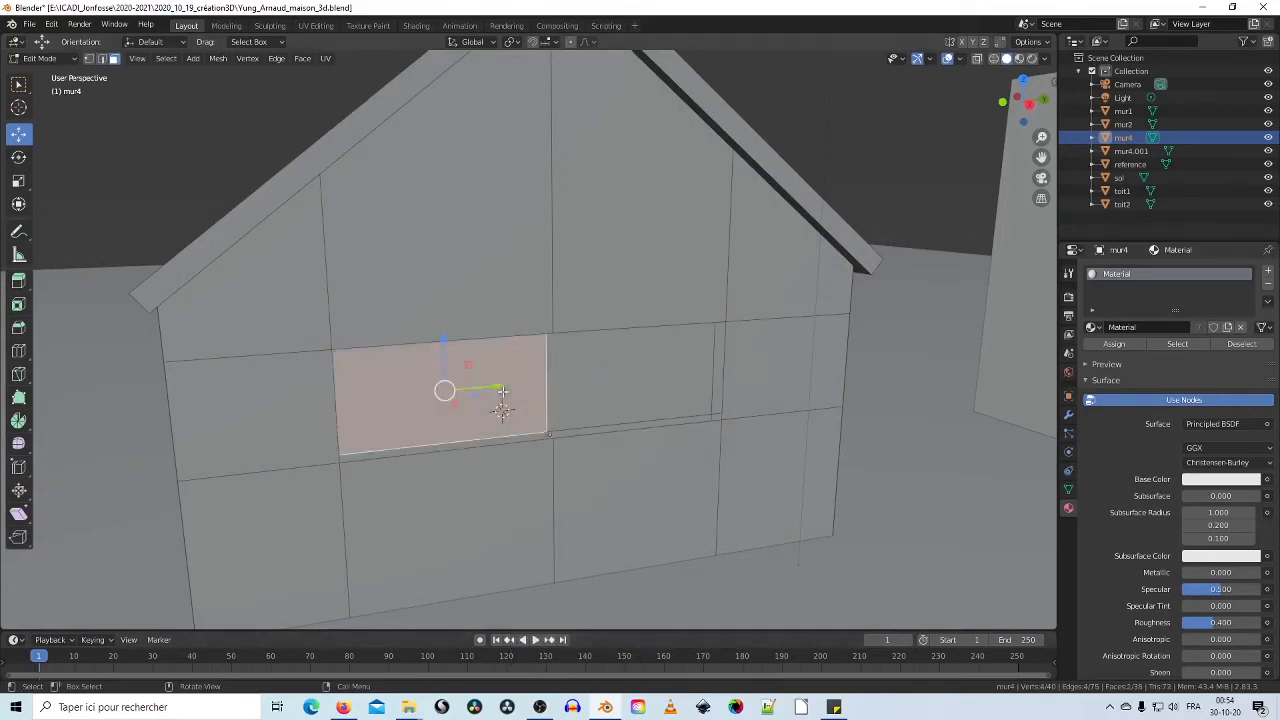
pyautogui.keyDown('shift'); pyautogui.click(601, 381); pyautogui.keyUp('shift')
pyautogui.rightClick(604, 383)
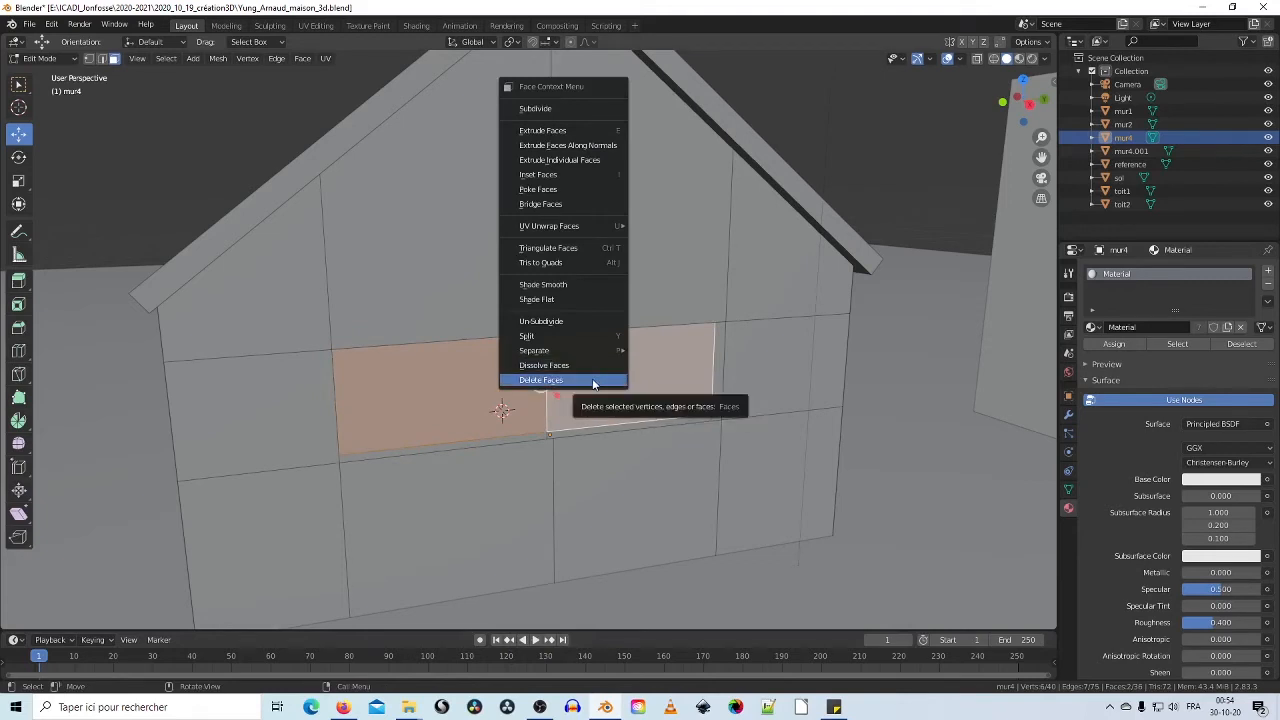
pyautogui.click(592, 380)
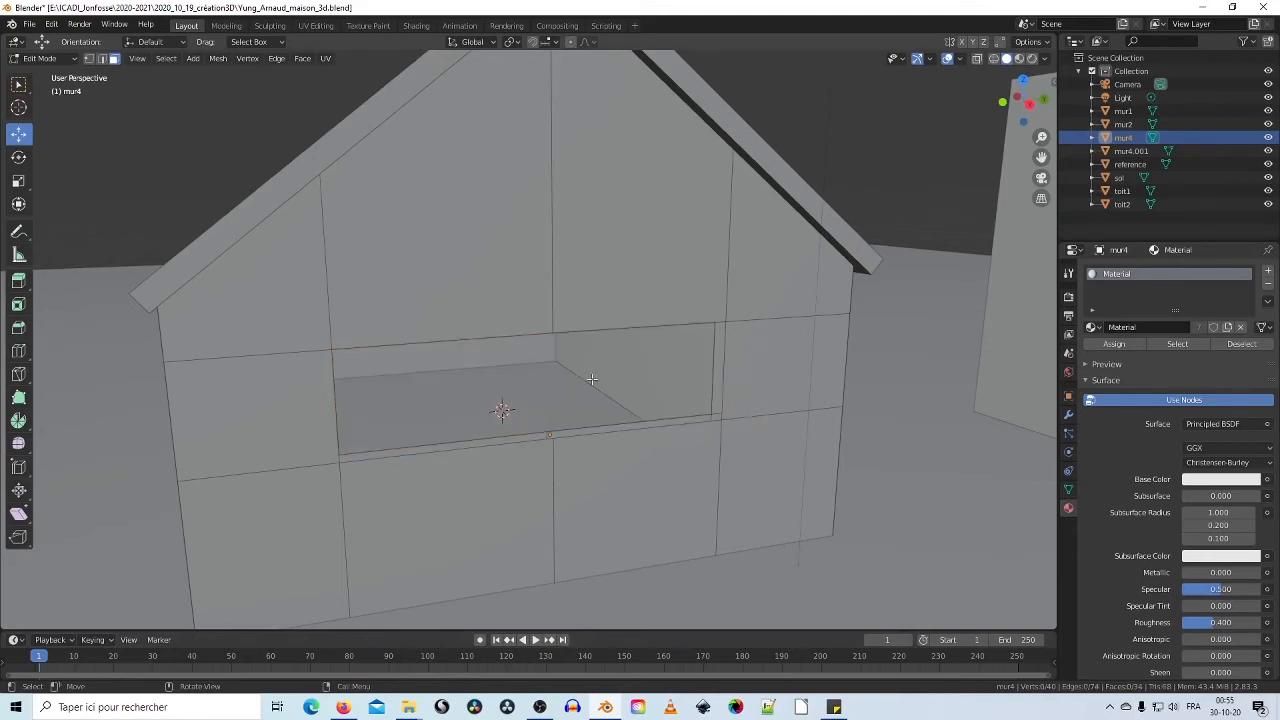
pyautogui.moveTo(458, 372); pyautogui.dragTo(620, 330, button='middle')
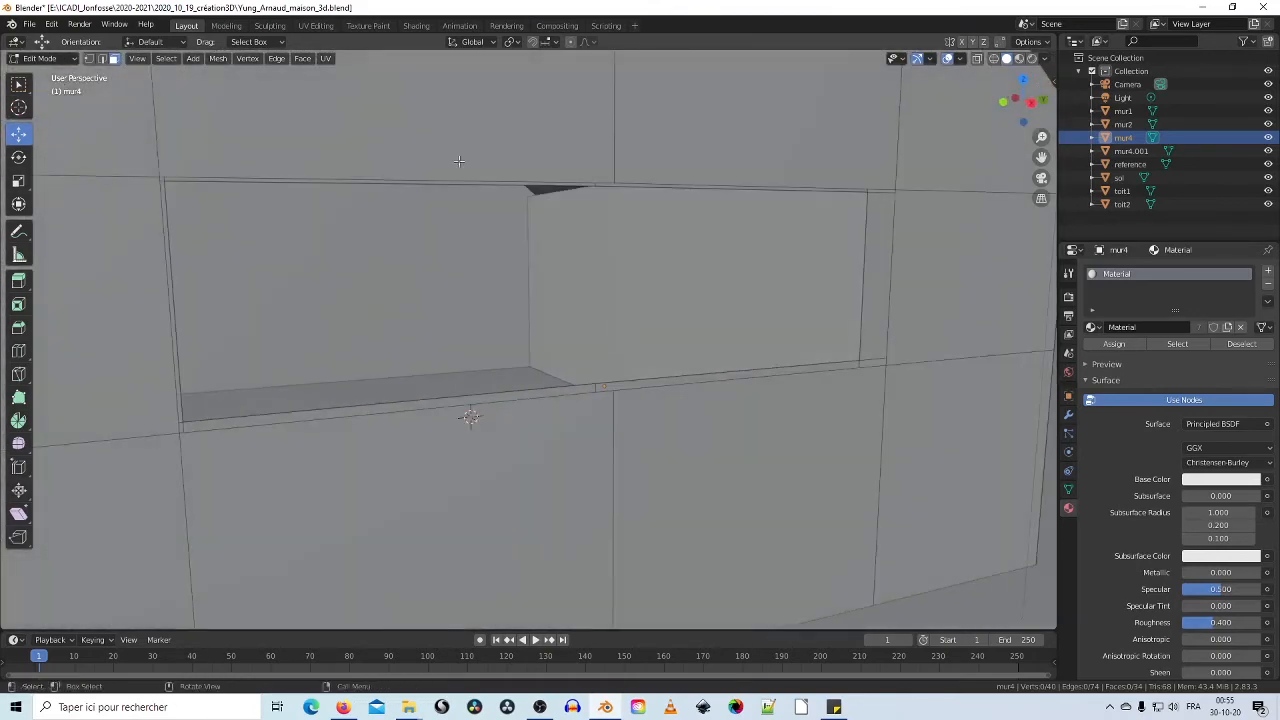
# Step: Switch to Edge select and pick the top edge of the mur4 window opening
pyautogui.click(103, 59)
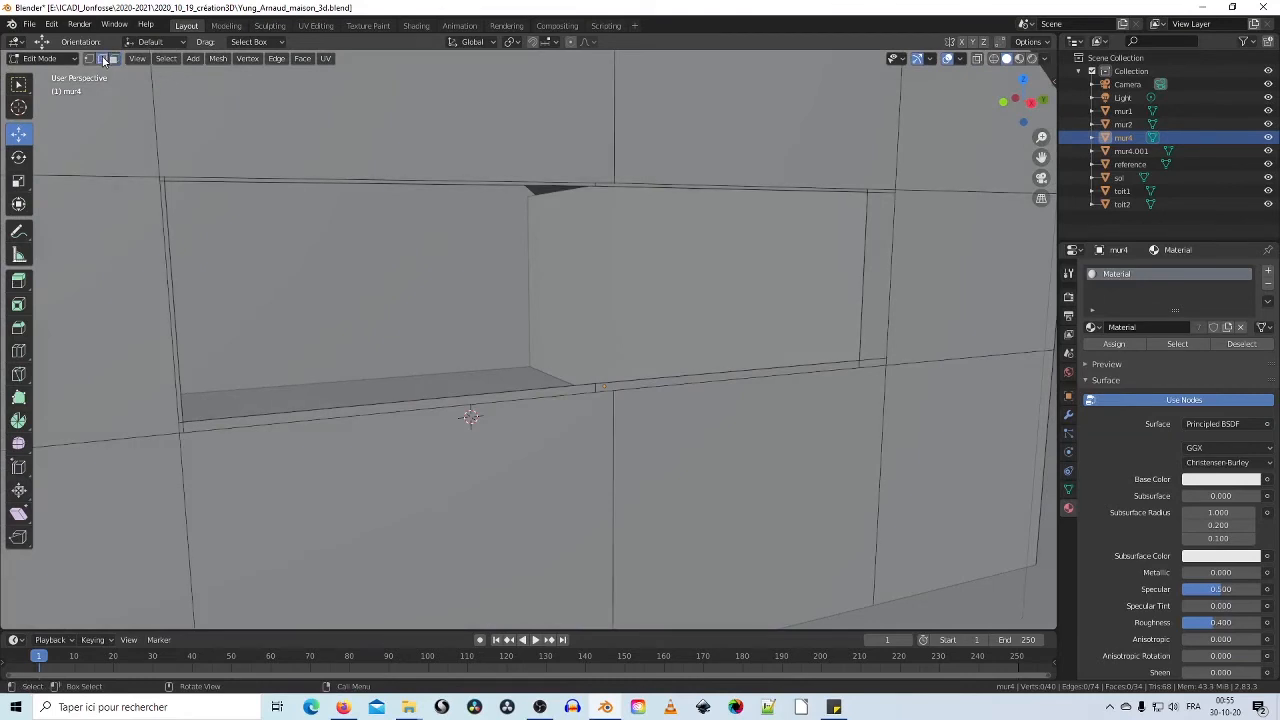
pyautogui.click(334, 179)
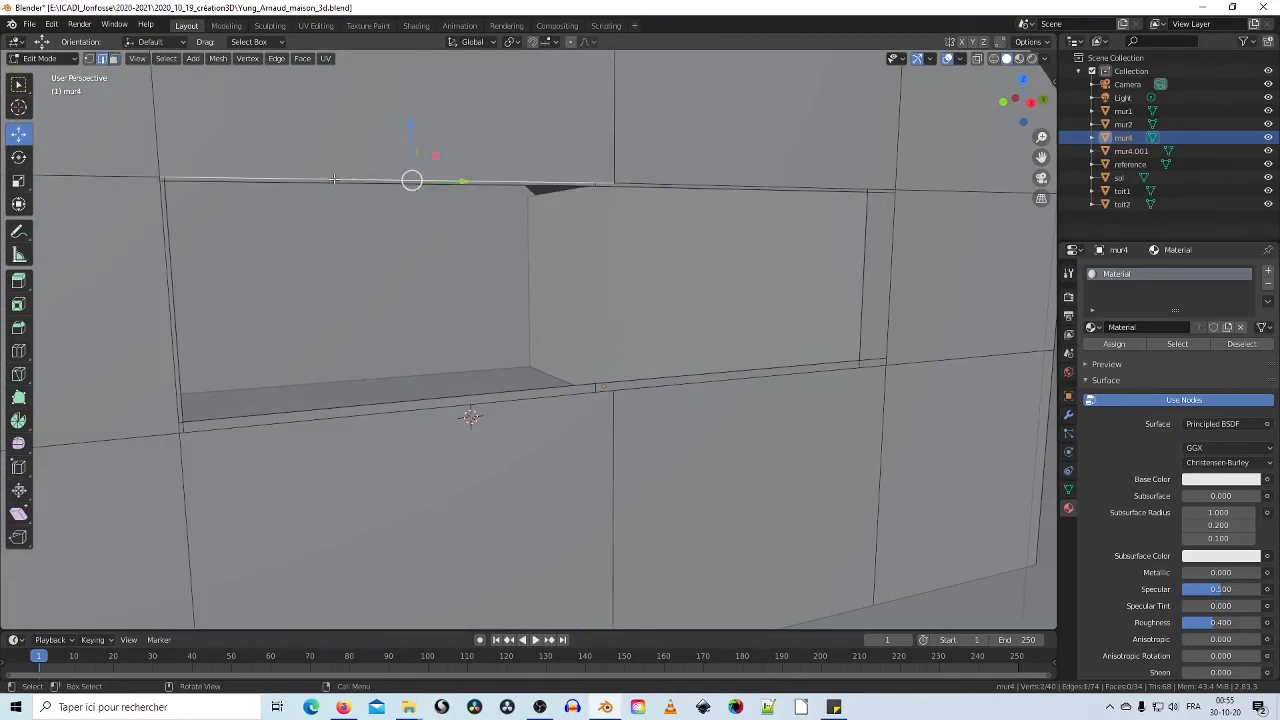
pyautogui.moveTo(334, 179); pyautogui.dragTo(414, 214, button='middle')
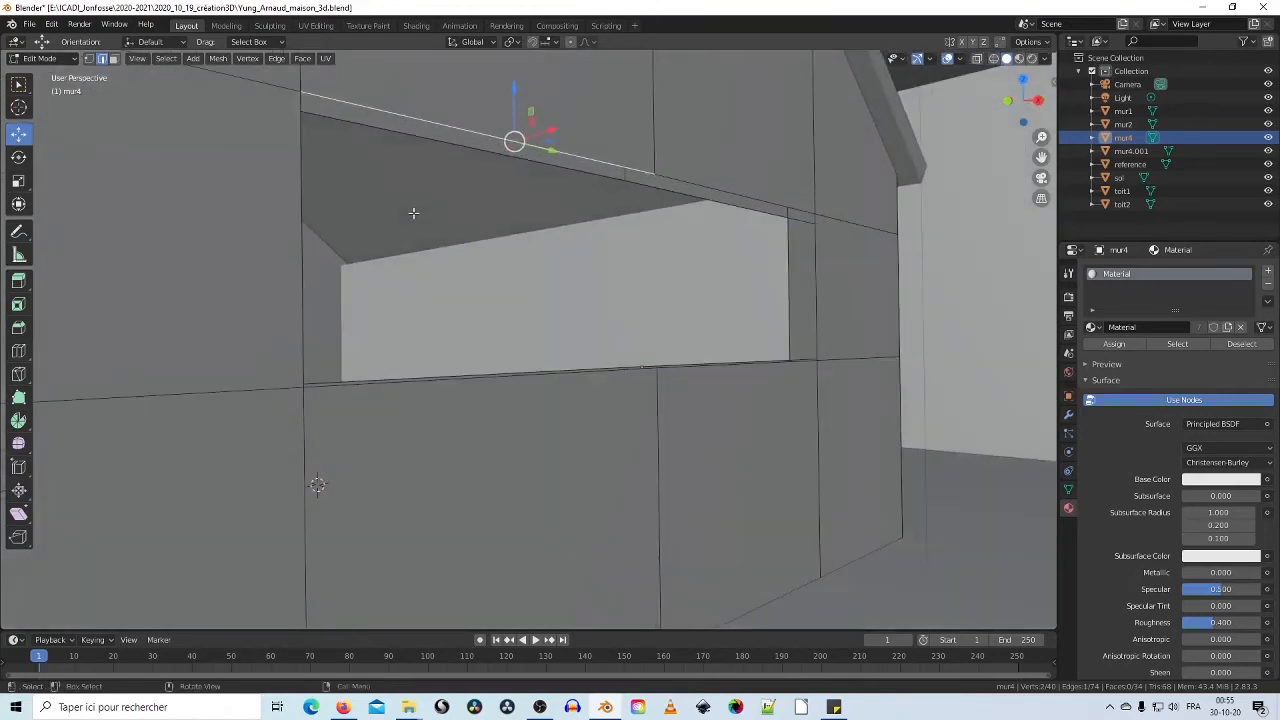
pyautogui.rightClick(604, 160)
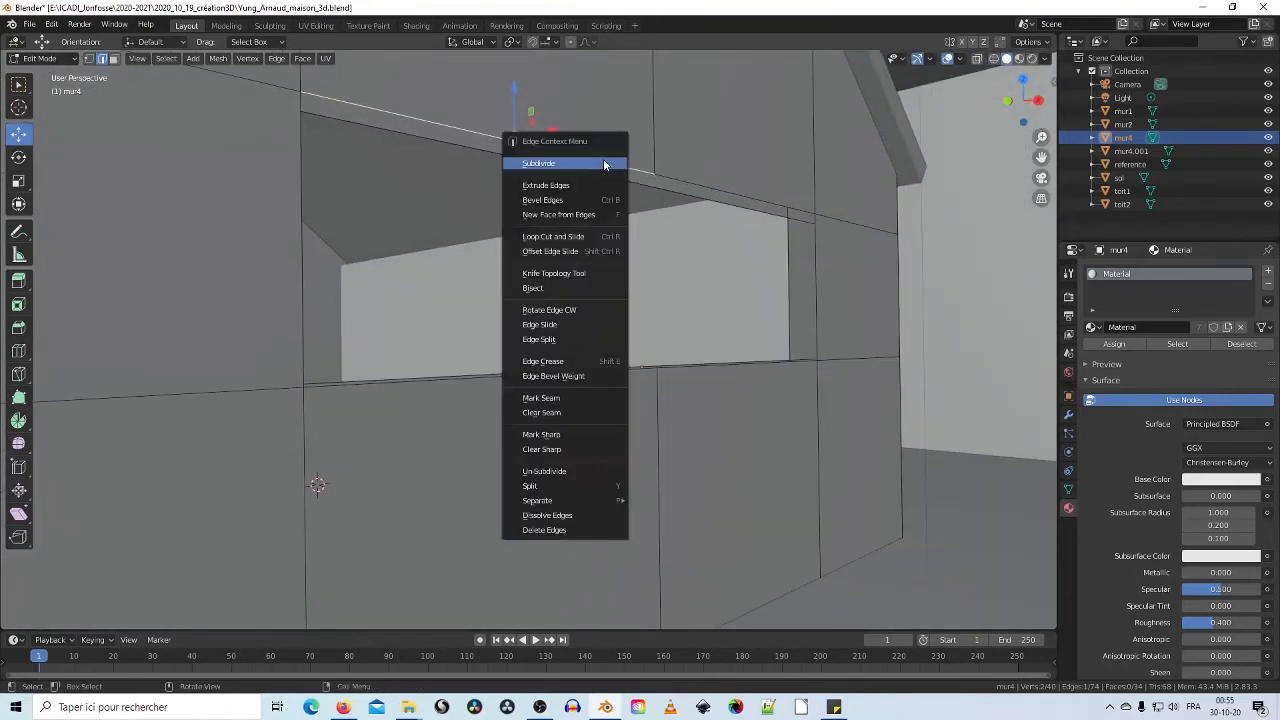
pyautogui.click(574, 236)
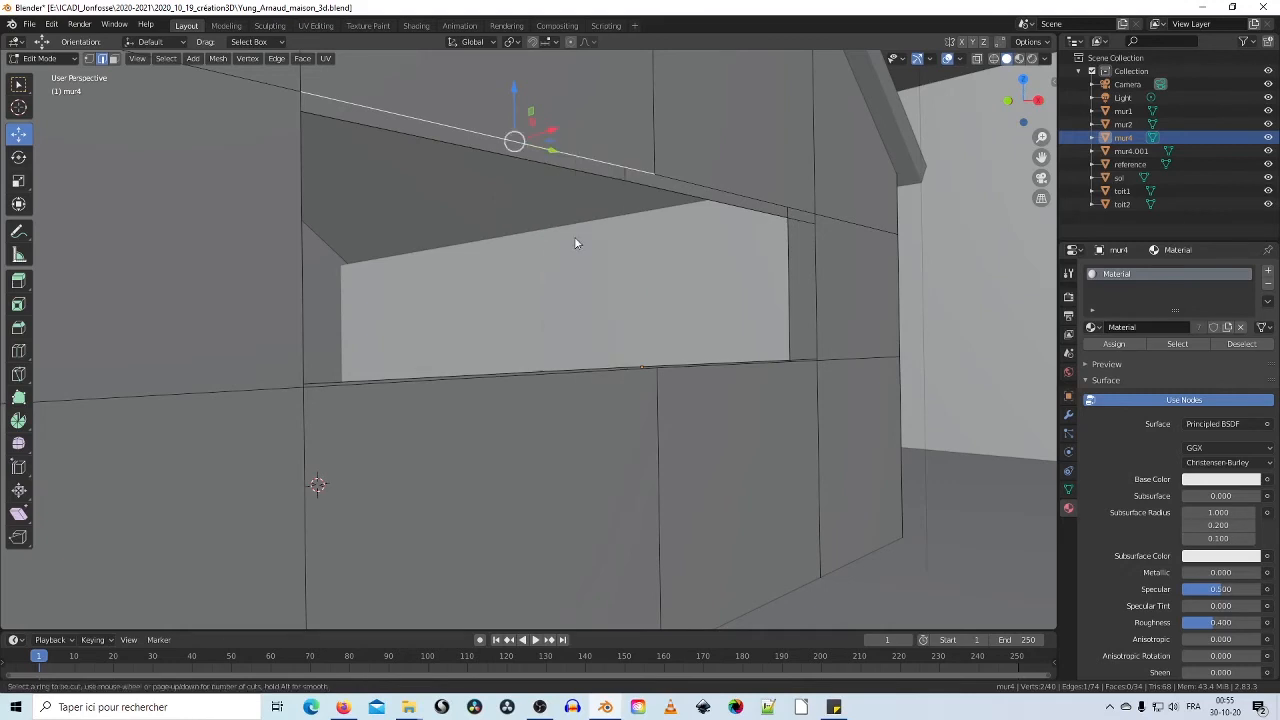
pyautogui.rightClick(603, 160)
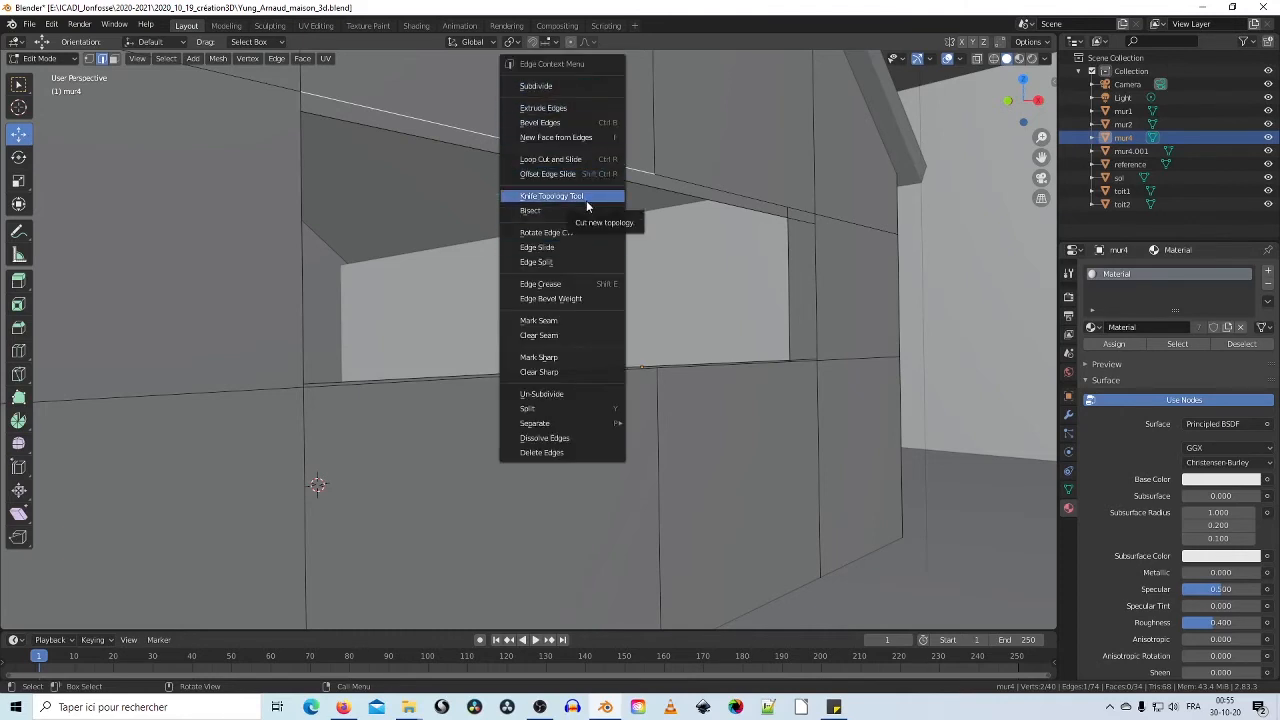
# Step: Add the opening's remaining top, side and bottom edges to the selection
pyautogui.click(710, 187)
pyautogui.keyDown('alt'); pyautogui.click(709, 190); pyautogui.keyUp('alt')
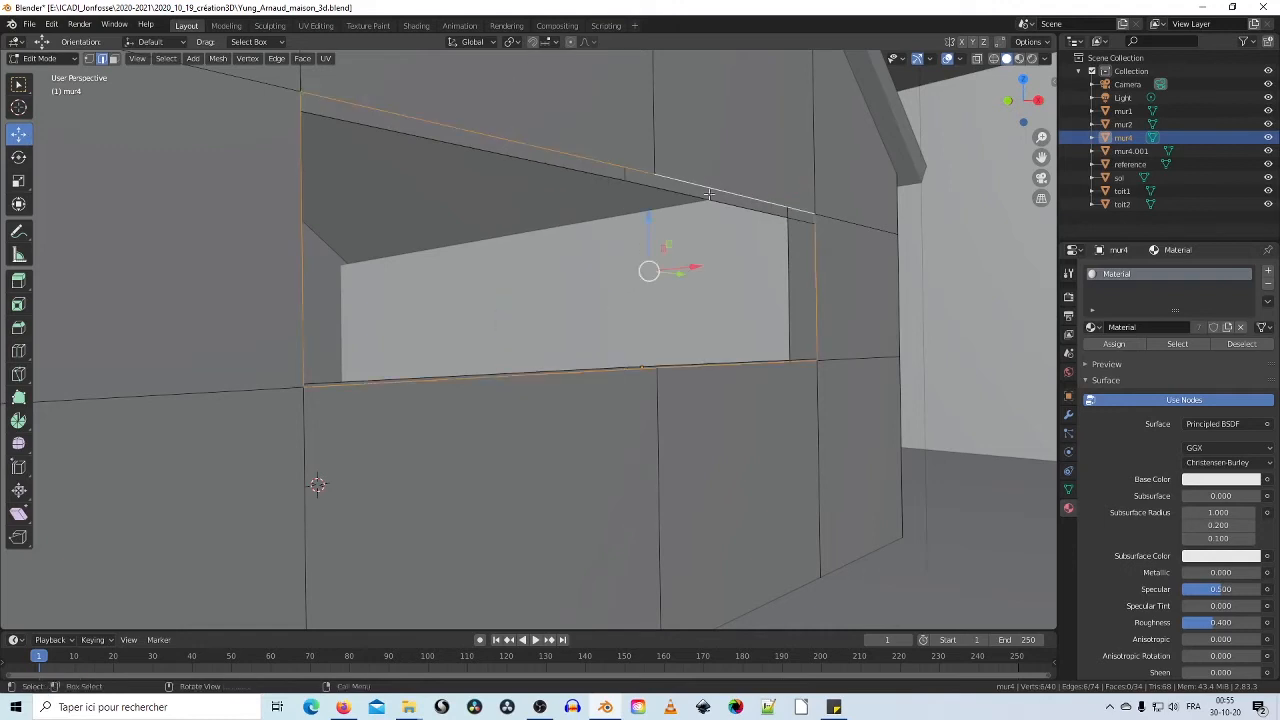
pyautogui.keyDown('shift'); pyautogui.click(701, 199); pyautogui.keyUp('shift')
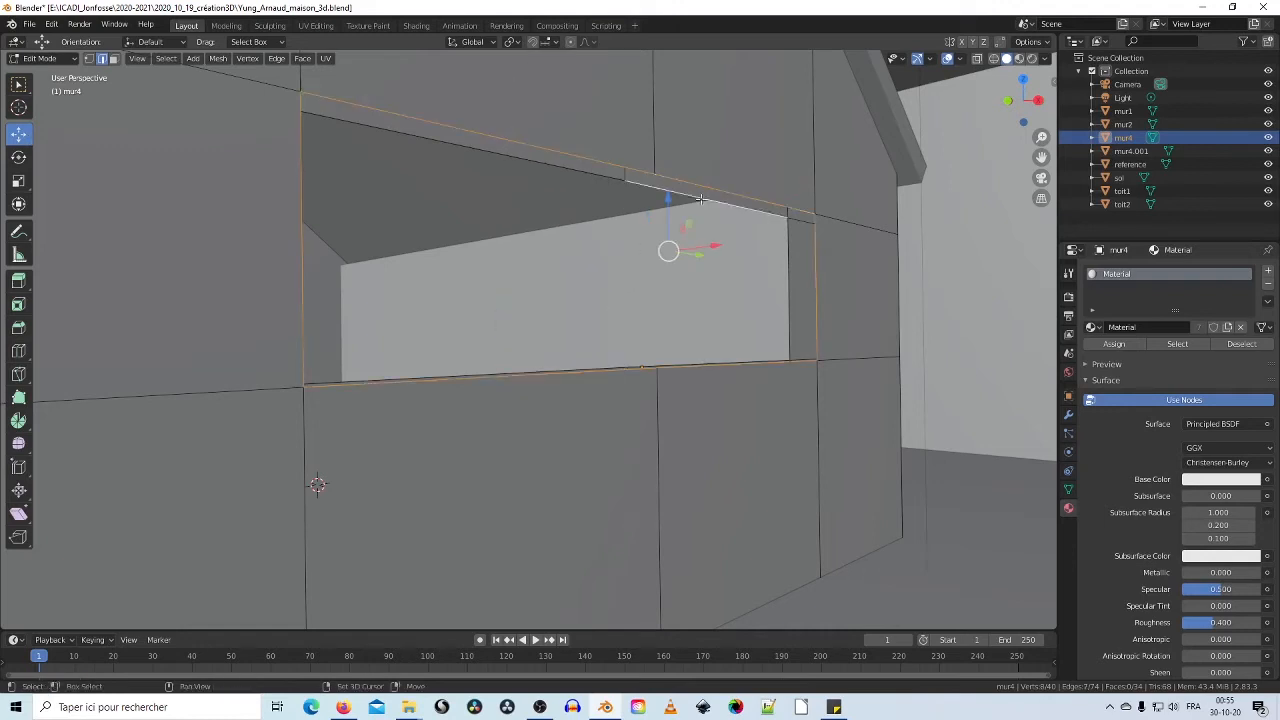
pyautogui.keyDown('shift'); pyautogui.click(604, 175); pyautogui.keyUp('shift')
pyautogui.keyDown('shift'); pyautogui.click(791, 250); pyautogui.keyUp('shift')
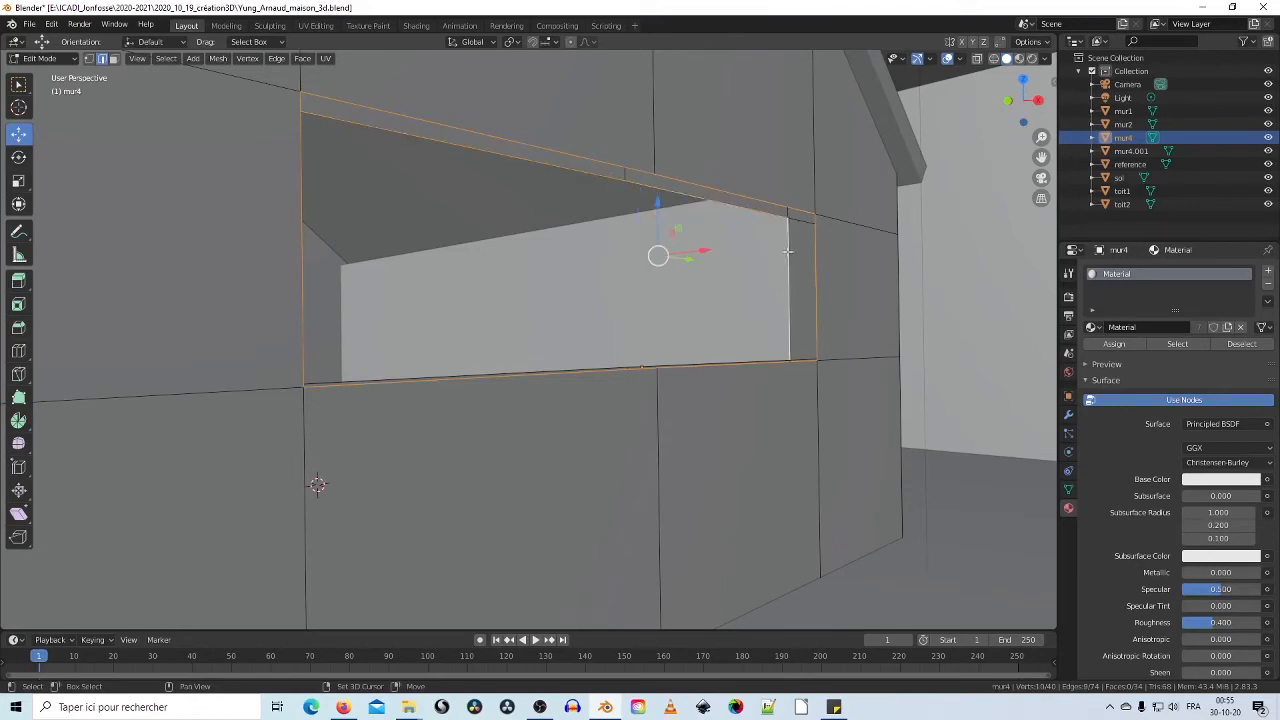
pyautogui.moveTo(791, 250); pyautogui.dragTo(373, 389, button='middle')
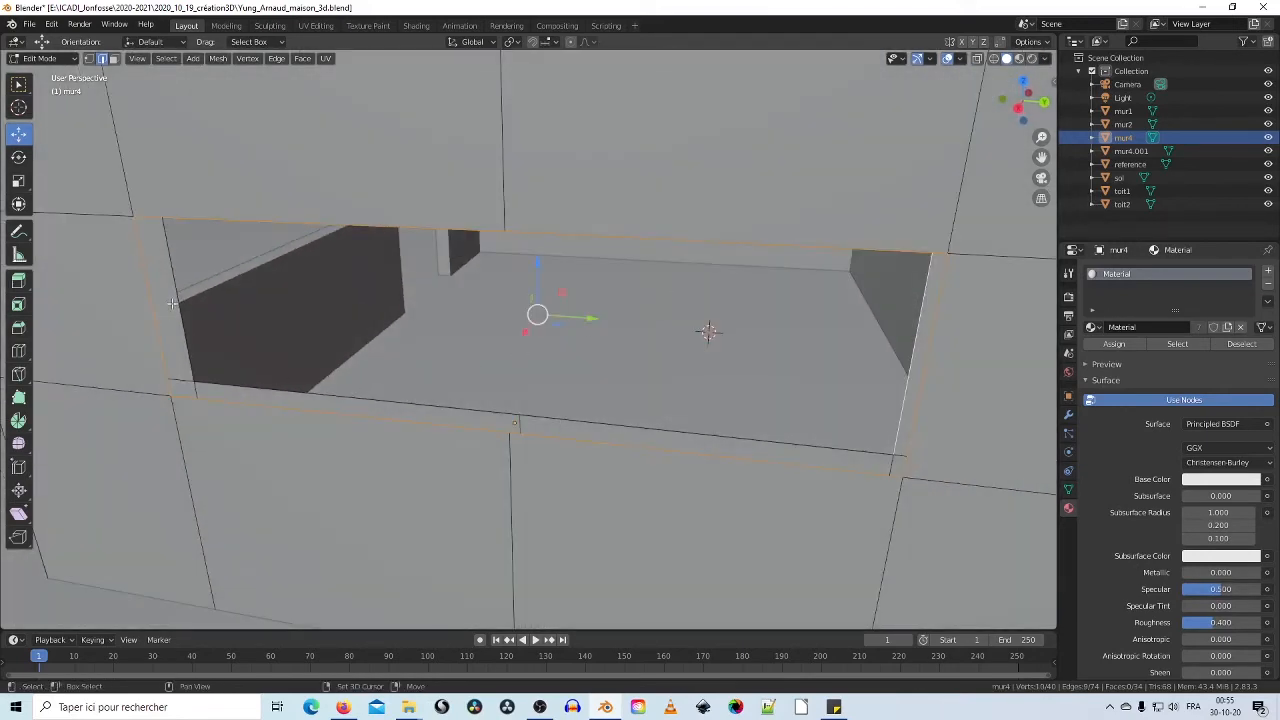
pyautogui.keyDown('shift'); pyautogui.click(173, 269); pyautogui.keyUp('shift')
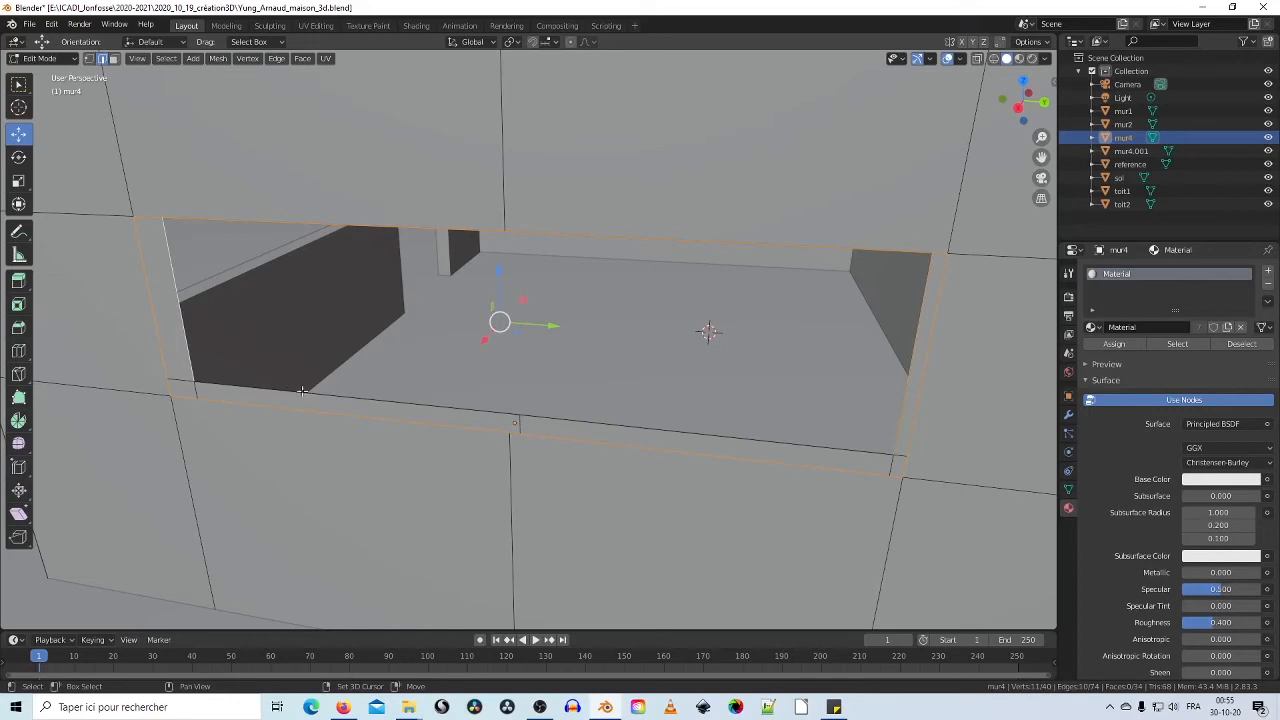
pyautogui.keyDown('shift'); pyautogui.click(302, 390); pyautogui.keyUp('shift')
pyautogui.keyDown('shift'); pyautogui.click(622, 425); pyautogui.keyUp('shift')
pyautogui.moveTo(622, 425); pyautogui.dragTo(1046, 316, button='middle')
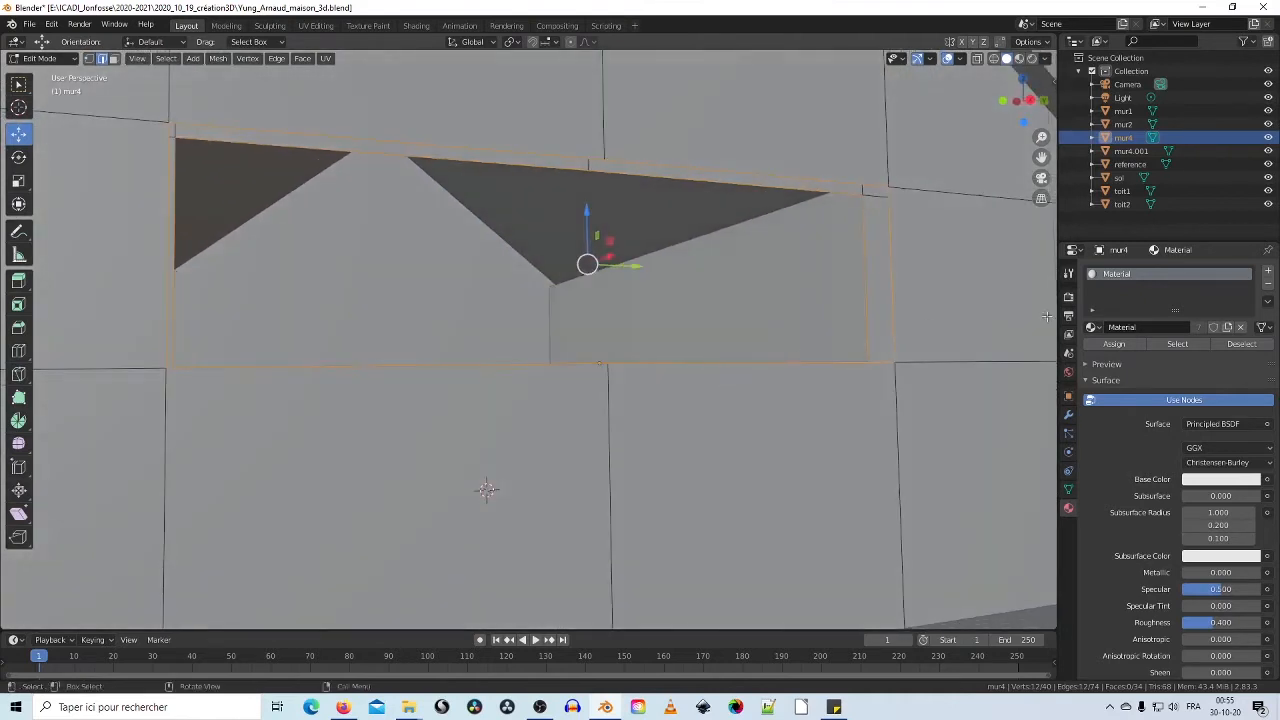
# Step: Bridge the selected edges to line the gable window's reveal
pyautogui.rightClick(892, 280)
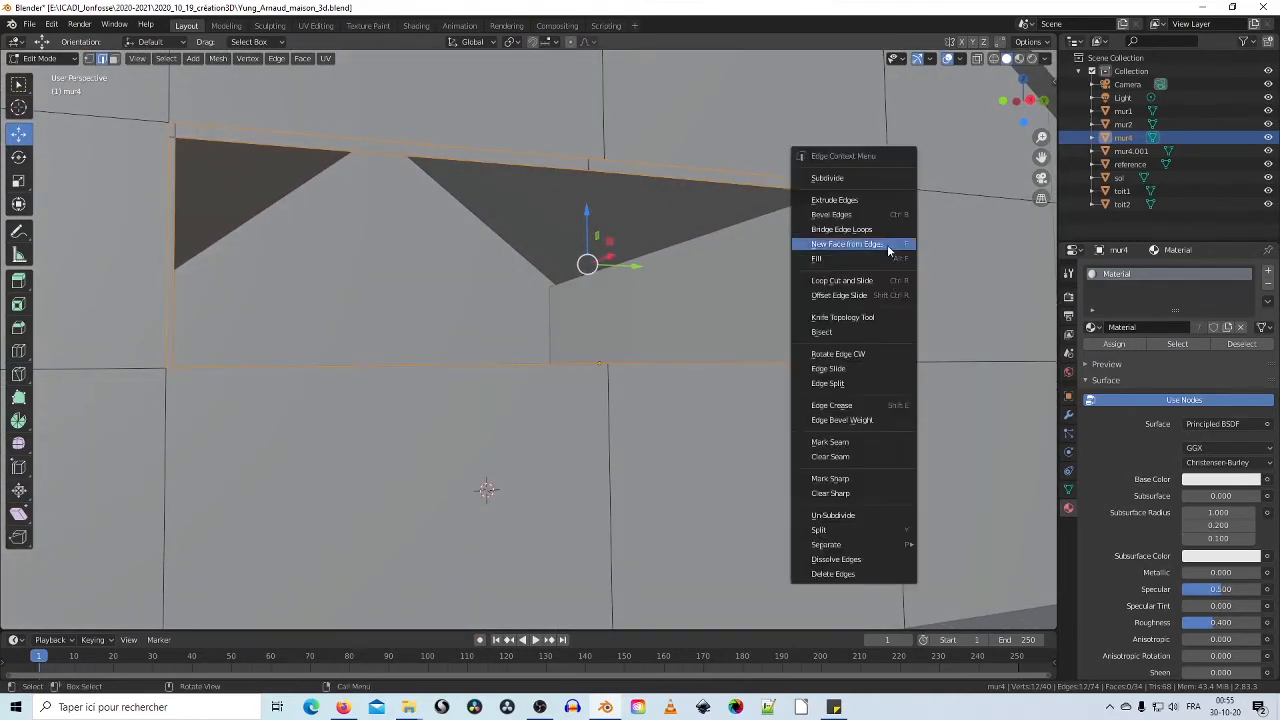
pyautogui.click(888, 234)
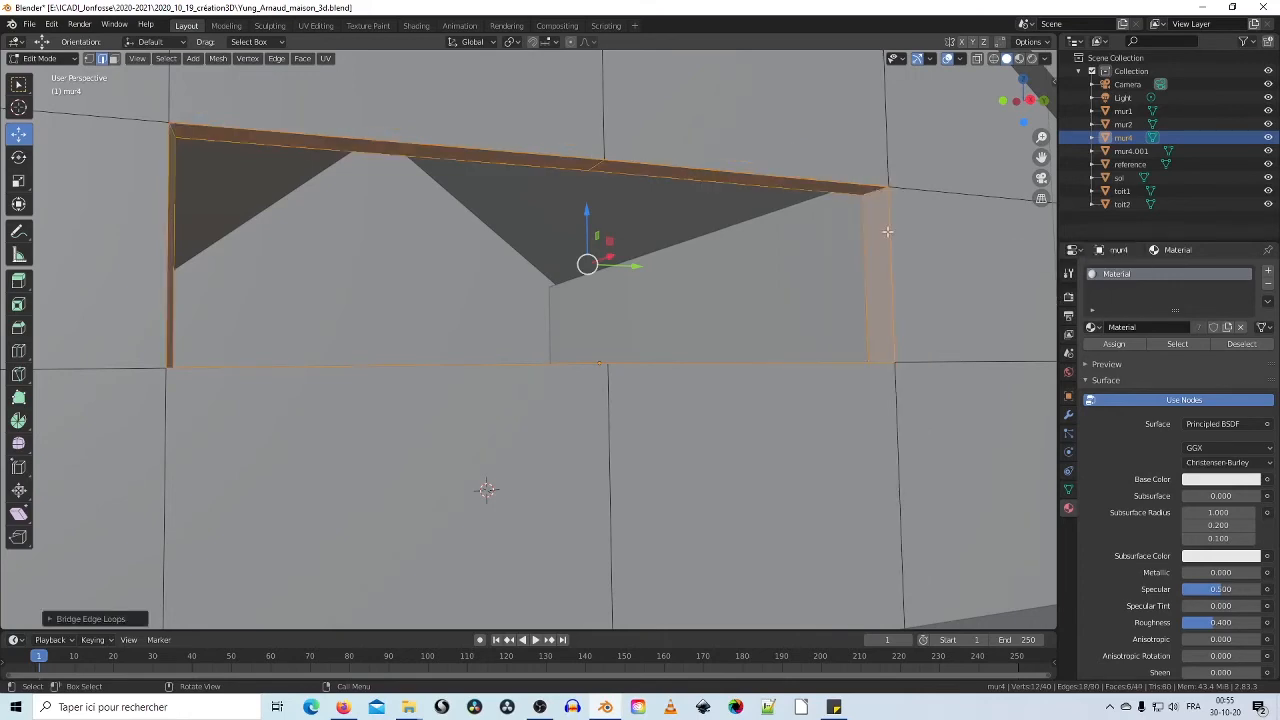
pyautogui.moveTo(708, 262); pyautogui.dragTo(699, 324, button='middle')
pyautogui.scroll(-7, 797, 294)
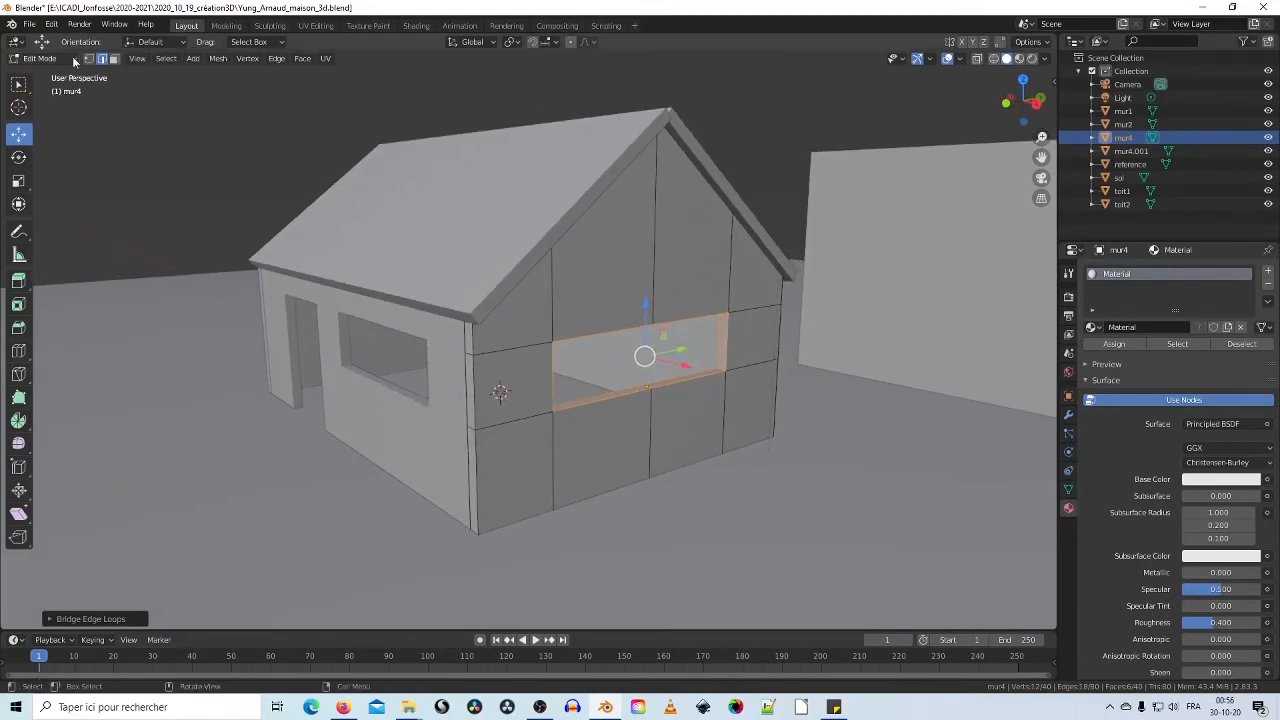
# Step: Return to Object Mode and deselect wall mur4
pyautogui.click(73, 57)
pyautogui.click(68, 72)
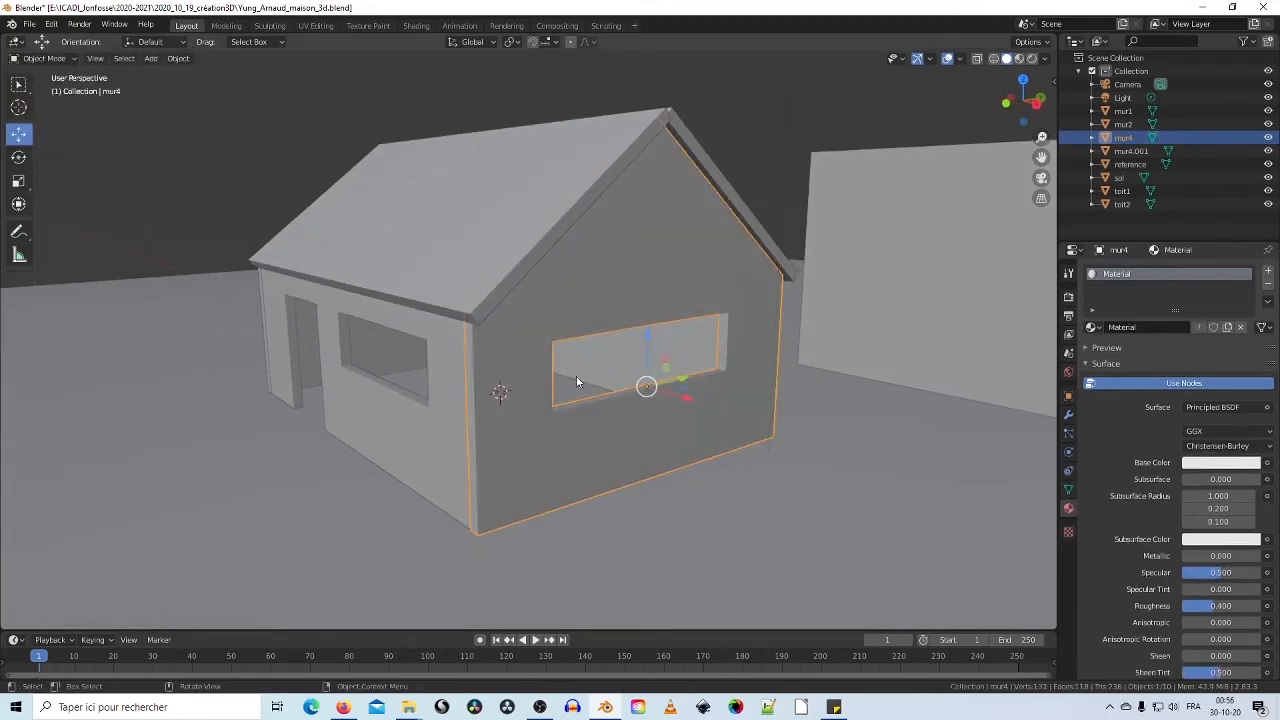
pyautogui.moveTo(576, 376); pyautogui.dragTo(631, 363, button='middle')
pyautogui.click(848, 163)
pyautogui.moveTo(772, 175)
pyautogui.mouseDown(button='middle')
pyautogui.moveTo(757, 197)
pyautogui.moveTo(774, 211)
pyautogui.moveTo(925, 118)
pyautogui.moveTo(880, 196)
pyautogui.moveTo(961, 192)
pyautogui.moveTo(964, 206)
pyautogui.moveTo(841, 222)
pyautogui.moveTo(878, 176)
pyautogui.moveTo(883, 219)
pyautogui.moveTo(734, 210)
pyautogui.moveTo(785, 211)
pyautogui.moveTo(711, 217)
pyautogui.moveTo(722, 230)
pyautogui.mouseUp(button='middle')
# Step: Switch the viewport to Material Preview shading
pyautogui.click(1019, 58)
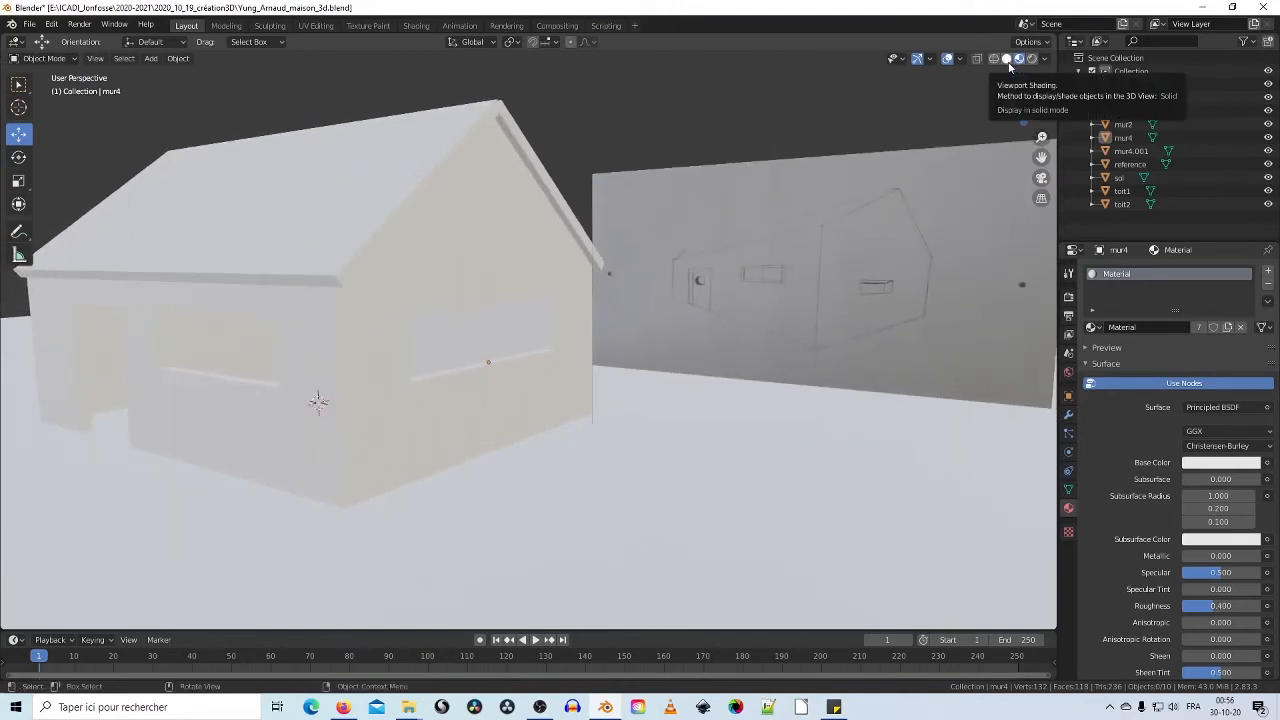
pyautogui.scroll(-5, 799, 171)
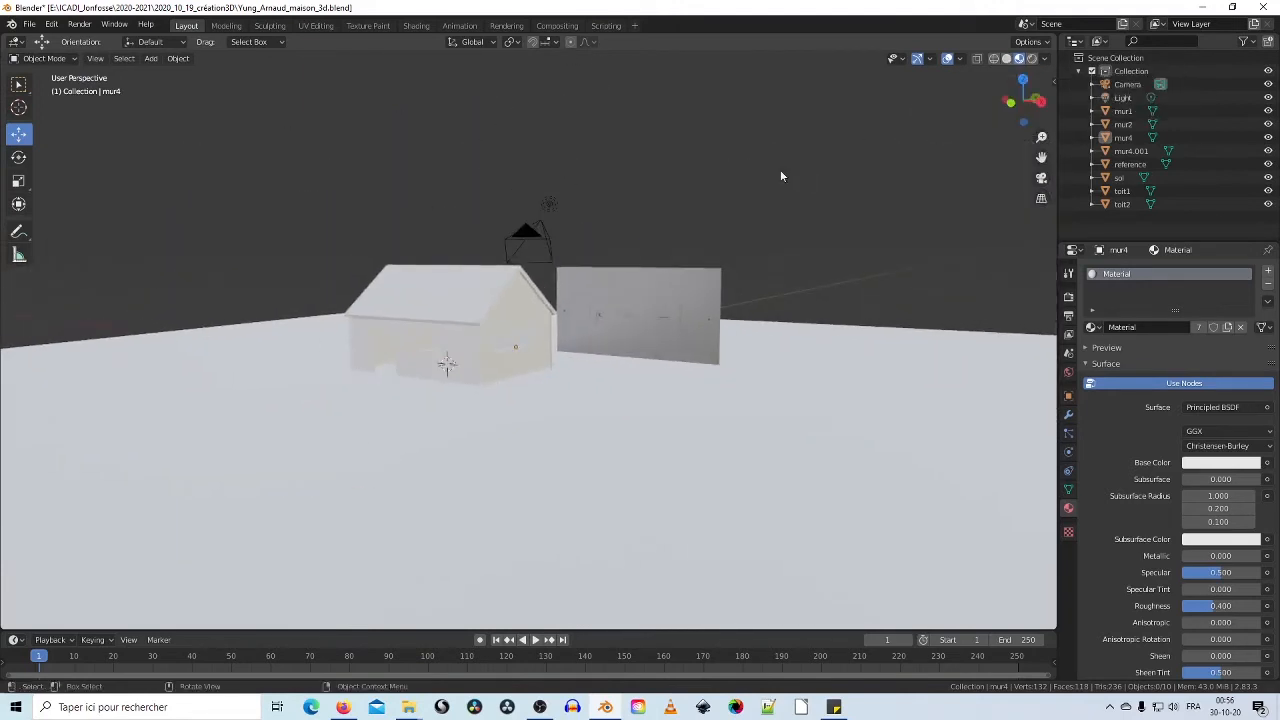
pyautogui.scroll(2, 780, 169)
pyautogui.scroll(2, 780, 169)
pyautogui.scroll(-4, 772, 167)
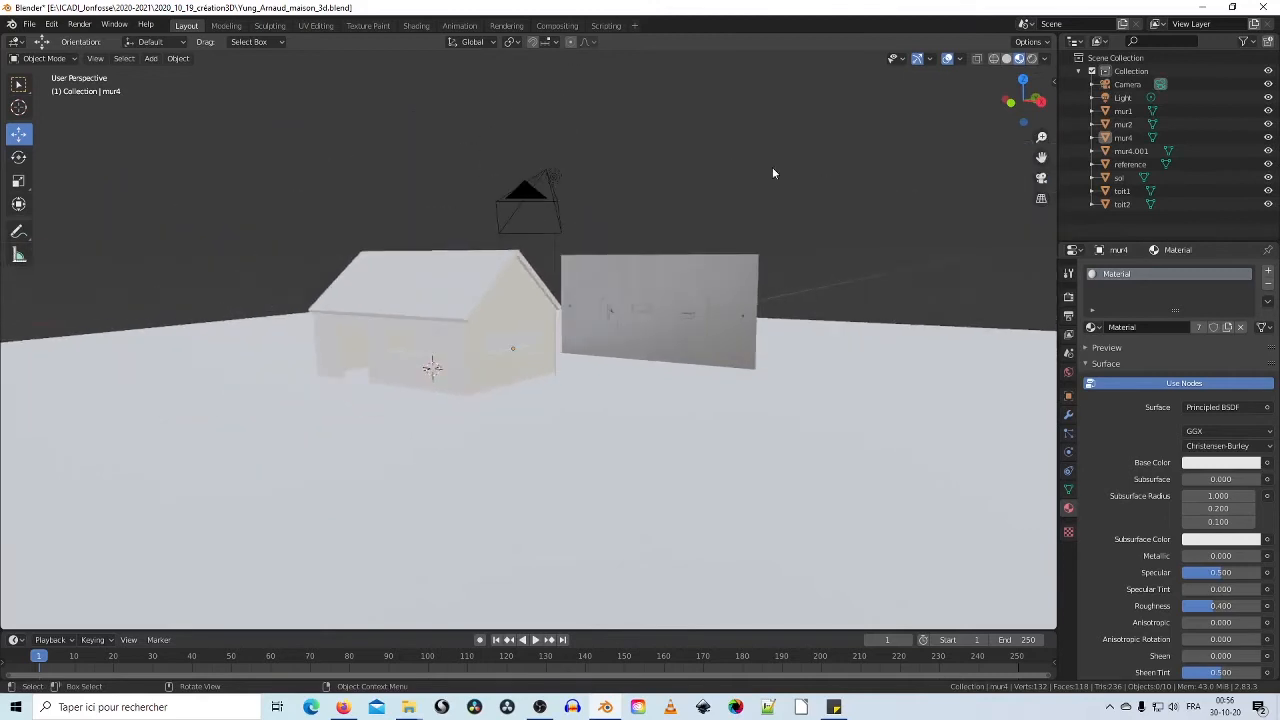
# Step: Select the Light, move it to a new position, then return to Solid shading
pyautogui.moveTo(772, 167); pyautogui.dragTo(763, 229, button='middle')
pyautogui.click(563, 203)
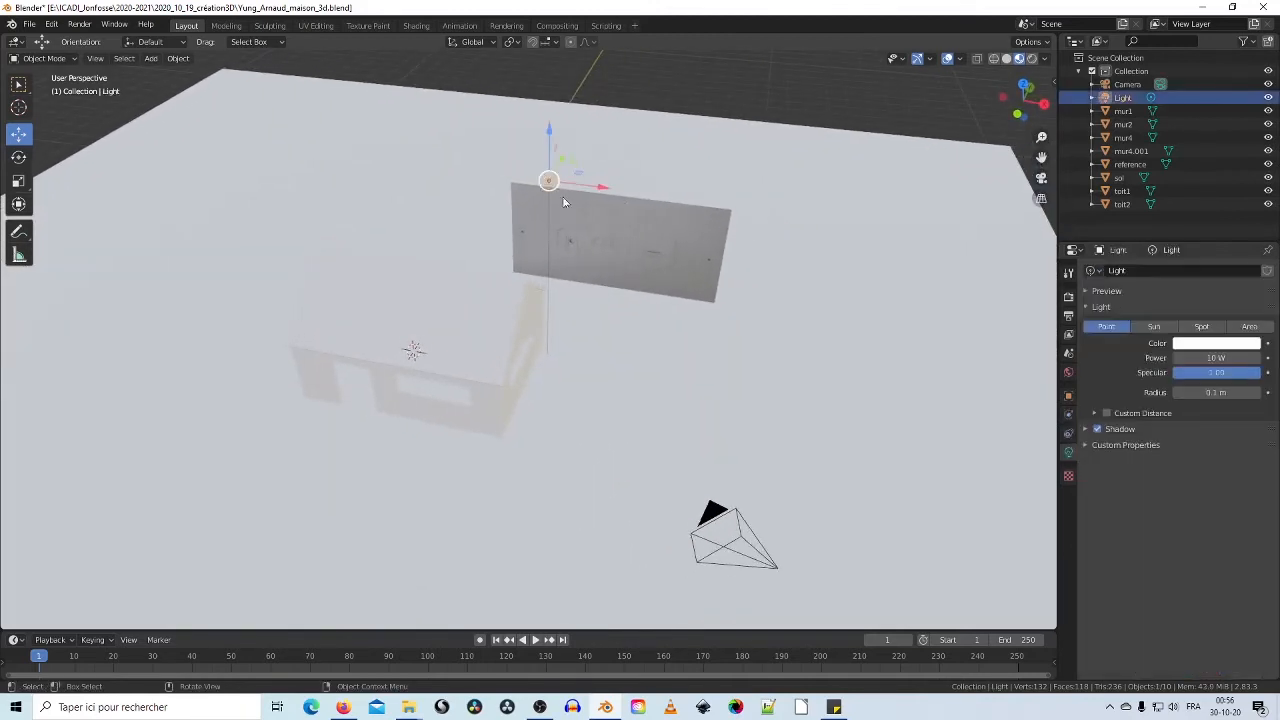
pyautogui.moveTo(580, 177); pyautogui.dragTo(144, 282)
pyautogui.moveTo(502, 400); pyautogui.dragTo(643, 337, button='middle')
pyautogui.scroll(-5, 645, 324)
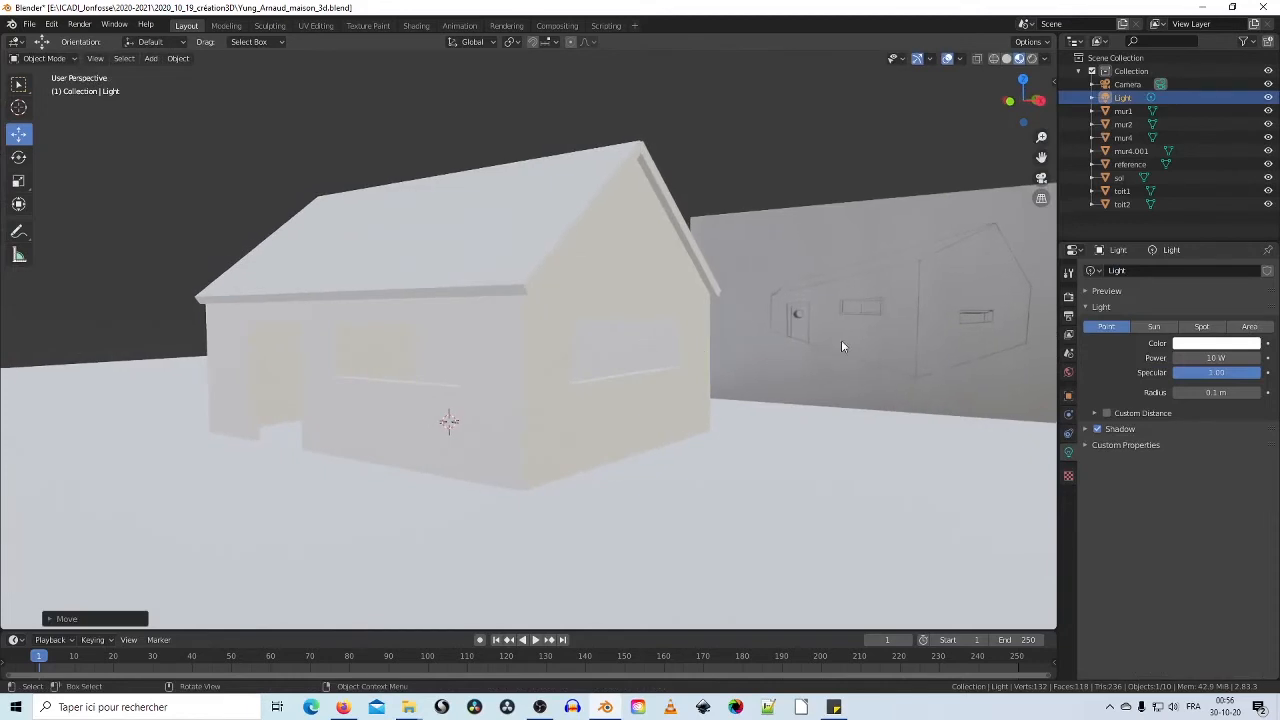
pyautogui.moveTo(786, 293); pyautogui.dragTo(511, 233, button='middle')
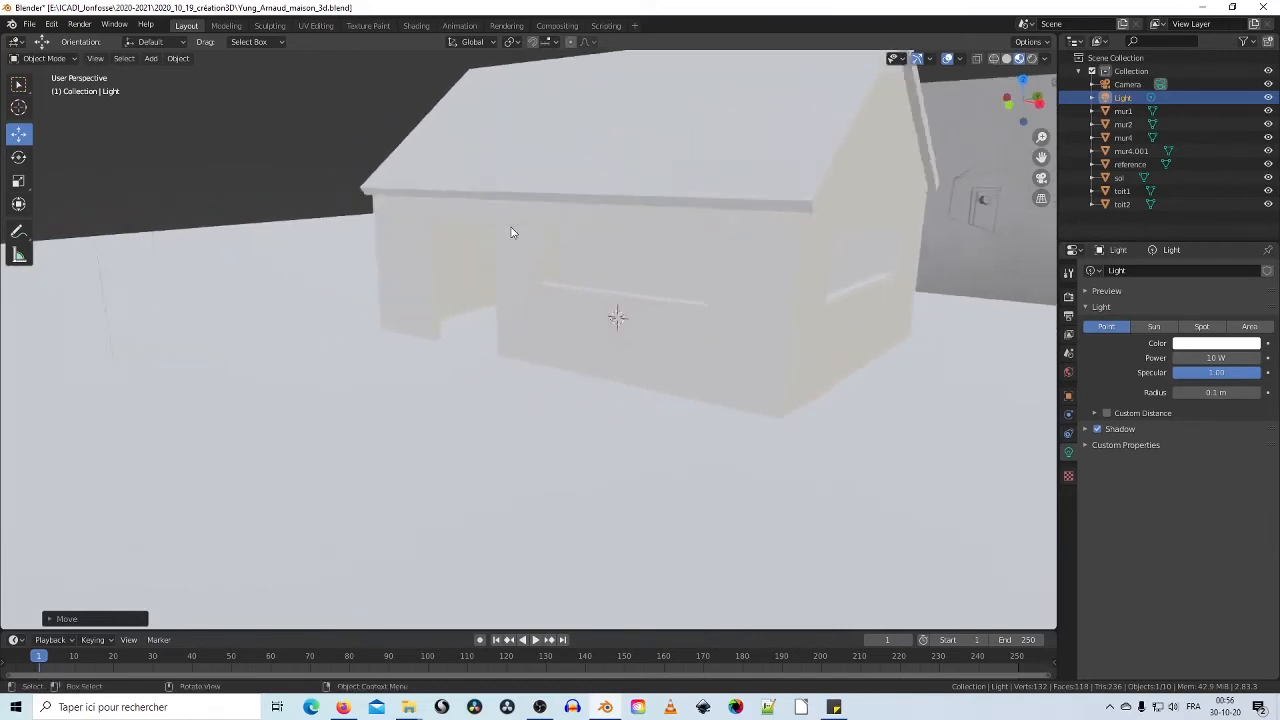
pyautogui.scroll(2, 511, 233)
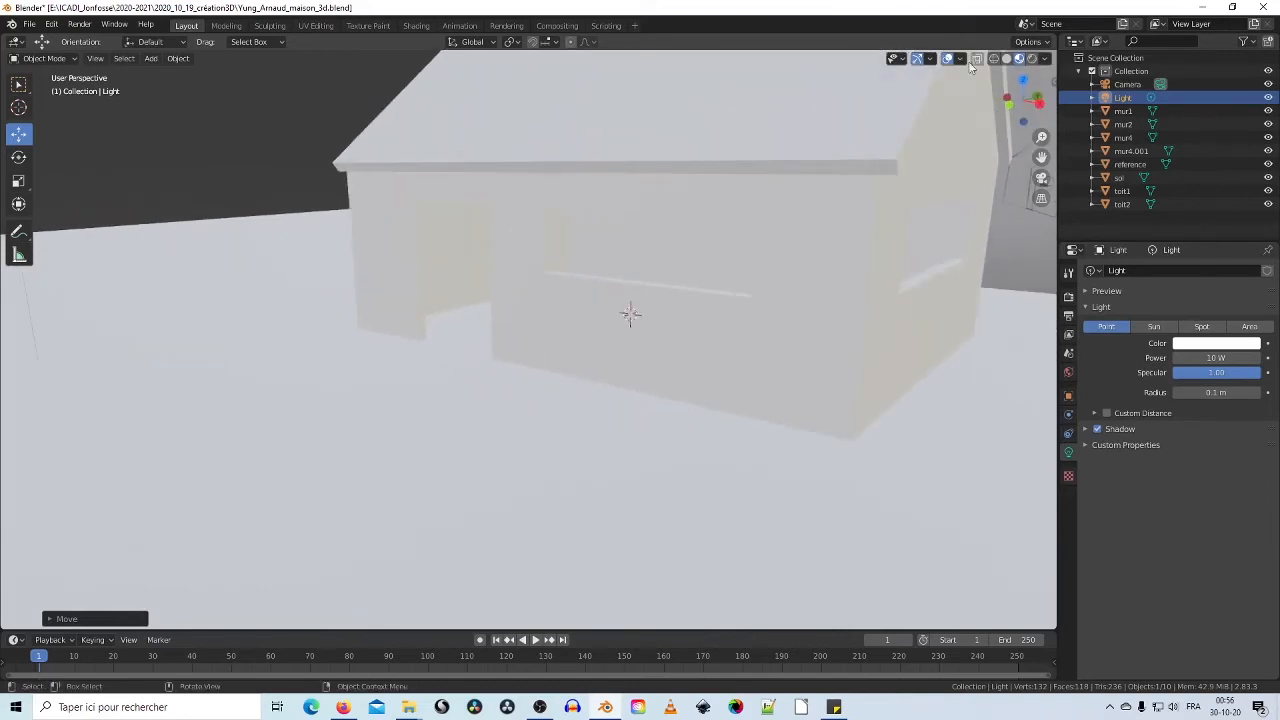
pyautogui.click(1007, 59)
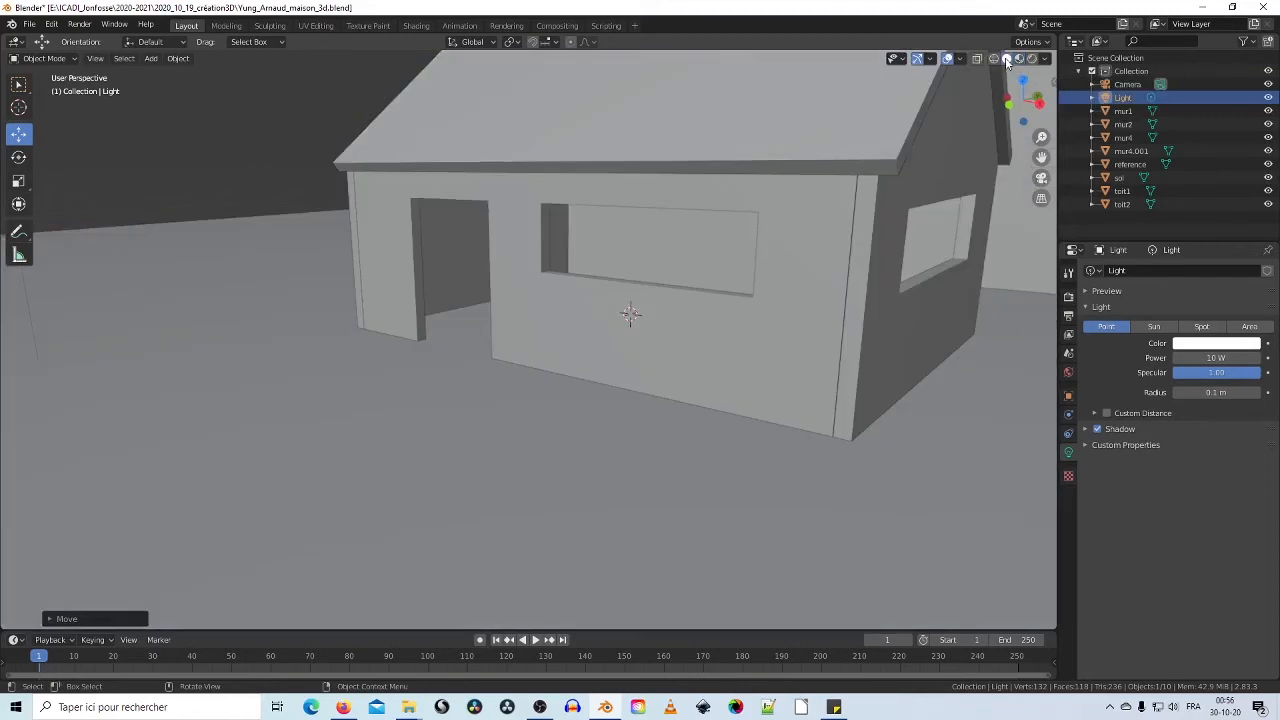
pyautogui.moveTo(548, 278); pyautogui.dragTo(474, 291, button='middle')
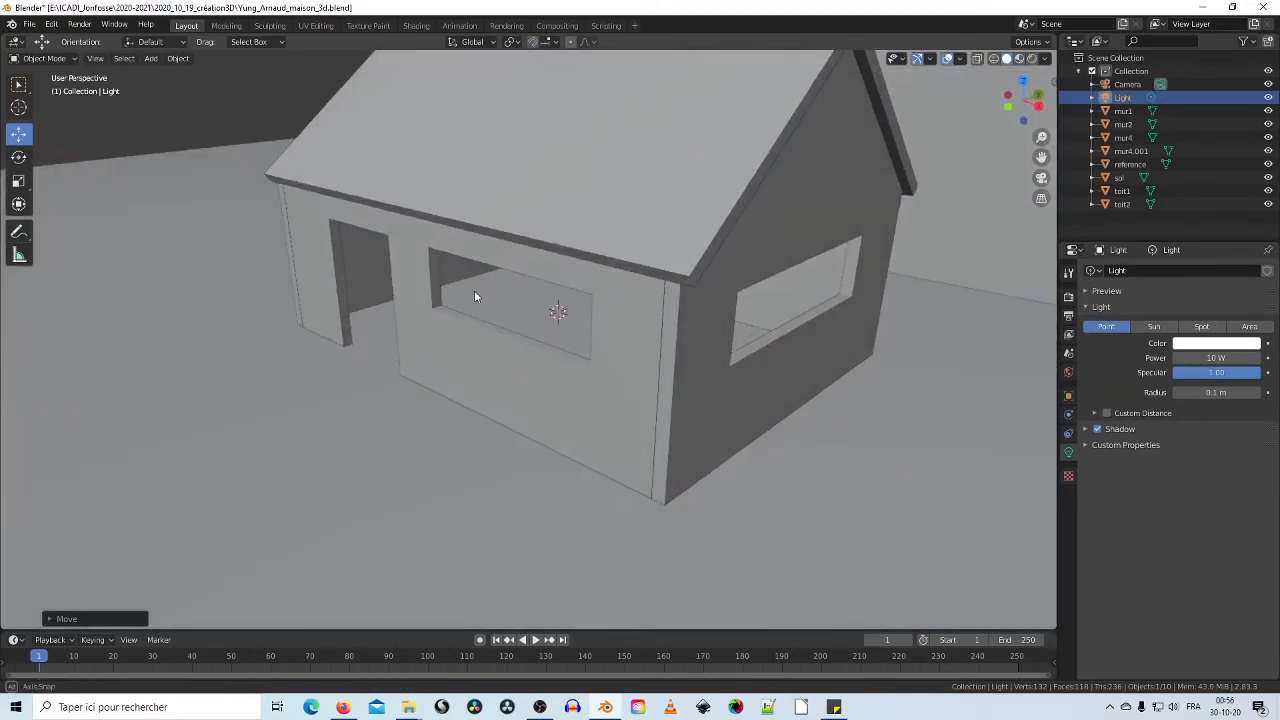
# Step: Add a cube and slide it out through the front wall to the left
pyautogui.click(150, 58)
pyautogui.moveTo(165, 74)
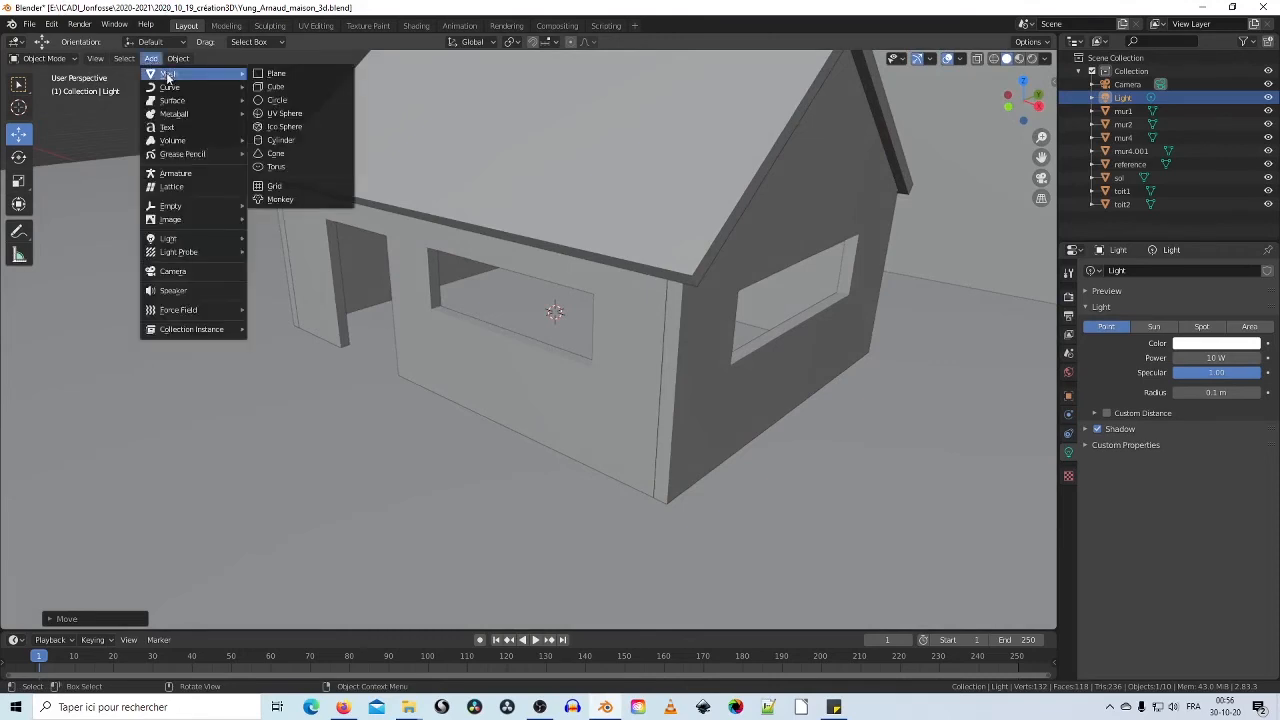
pyautogui.click(284, 88)
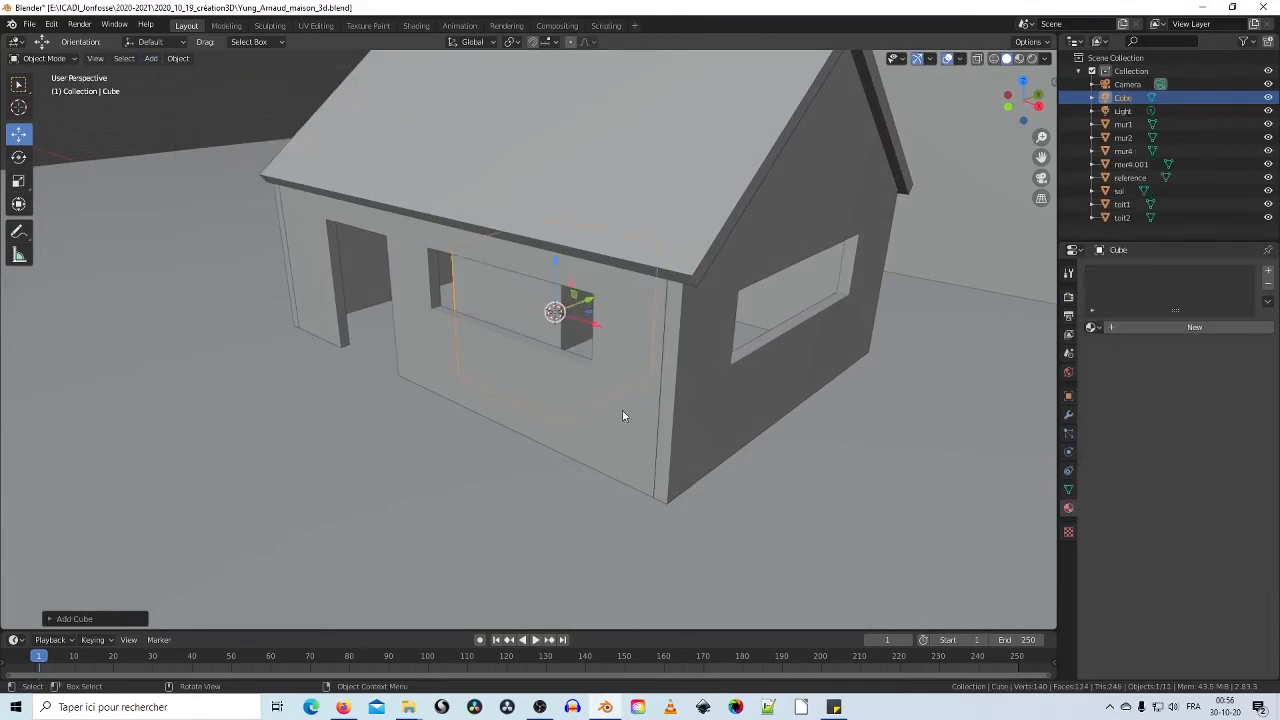
pyautogui.moveTo(590, 300); pyautogui.dragTo(492, 334)
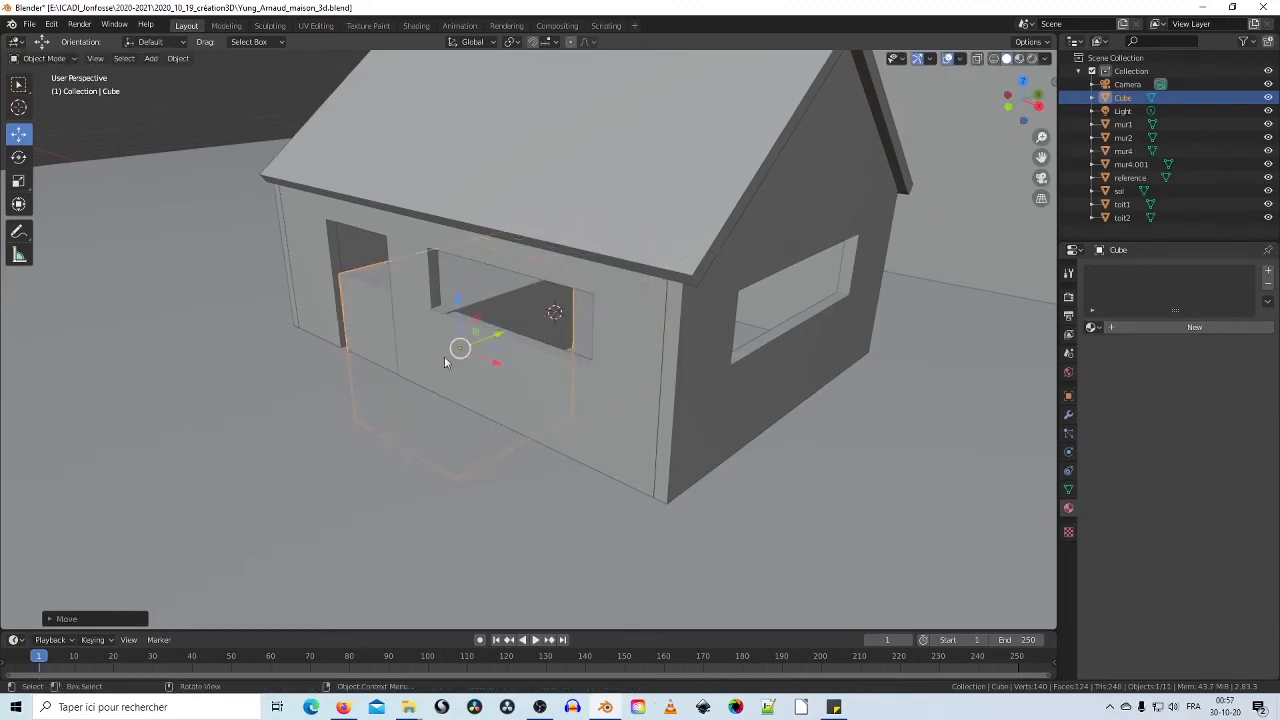
pyautogui.moveTo(444, 360); pyautogui.dragTo(416, 401, button='middle')
pyautogui.moveTo(398, 403); pyautogui.dragTo(353, 401)
pyautogui.moveTo(353, 401); pyautogui.dragTo(195, 359, button='middle')
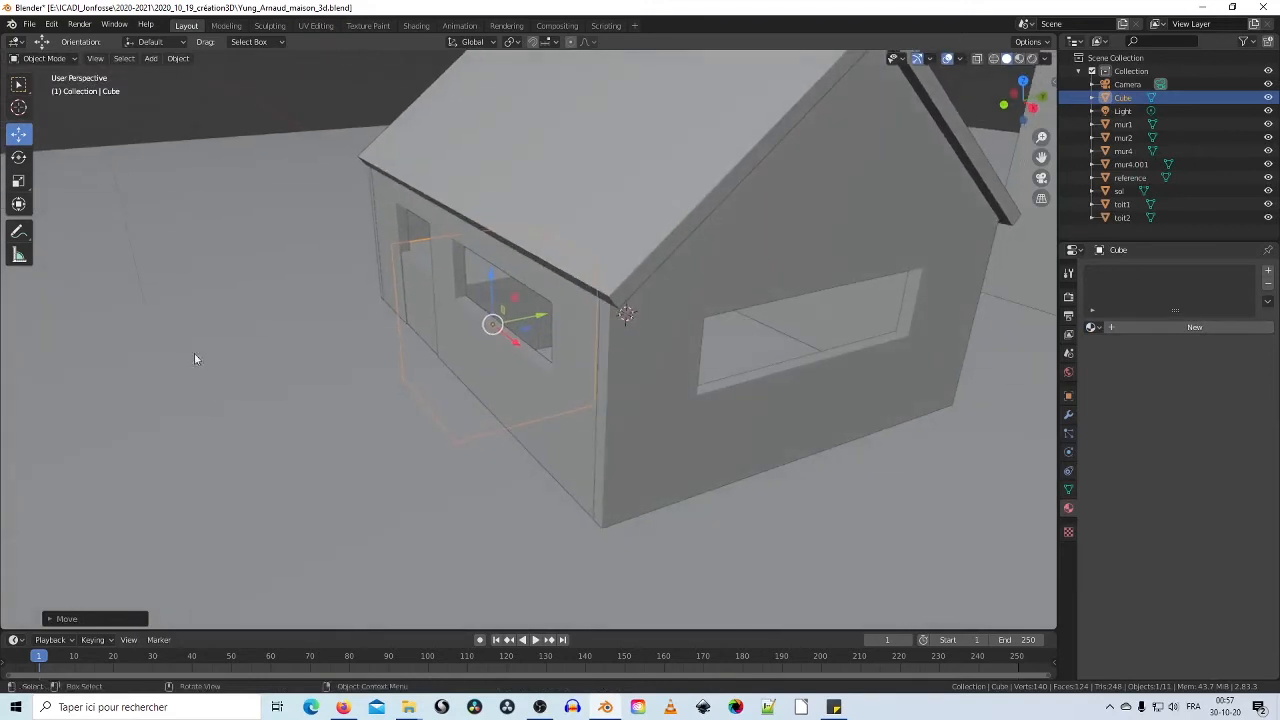
# Step: Flatten the cube into a thin panel, raise it and adjust its height and width
pyautogui.click(18, 181)
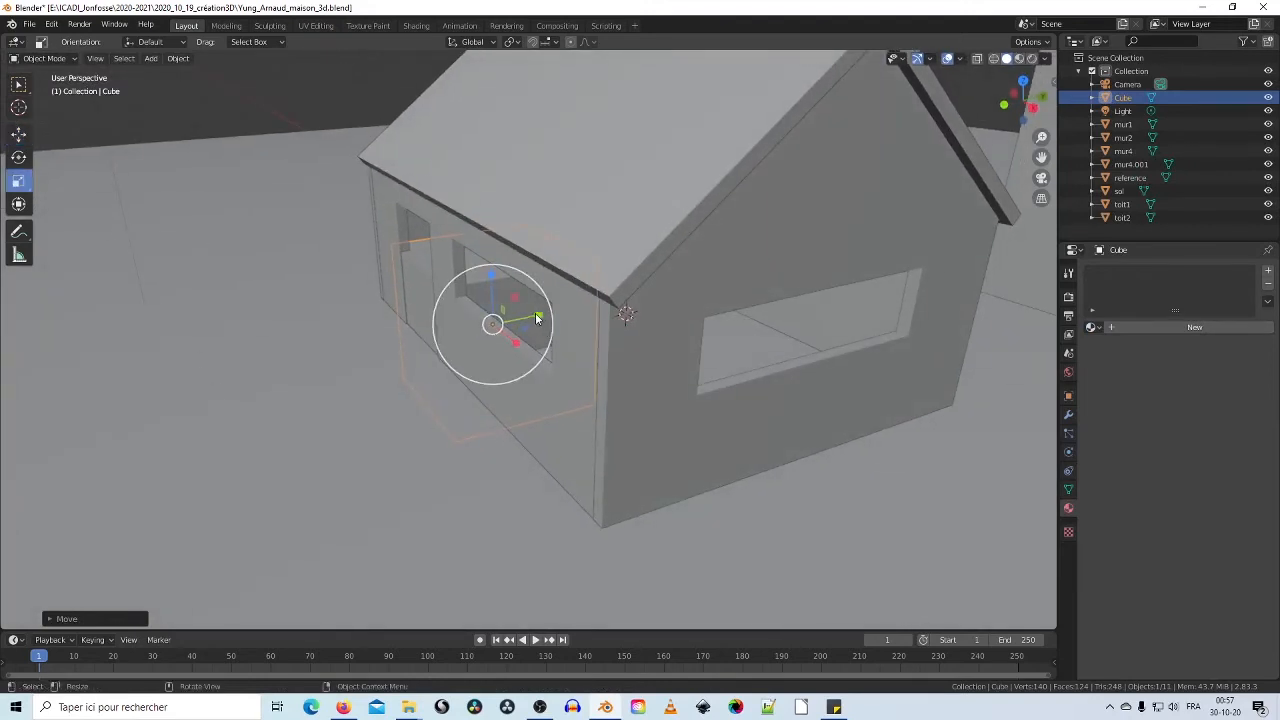
pyautogui.moveTo(537, 318); pyautogui.dragTo(470, 331)
pyautogui.click(18, 134)
pyautogui.moveTo(470, 331); pyautogui.dragTo(505, 397, button='middle')
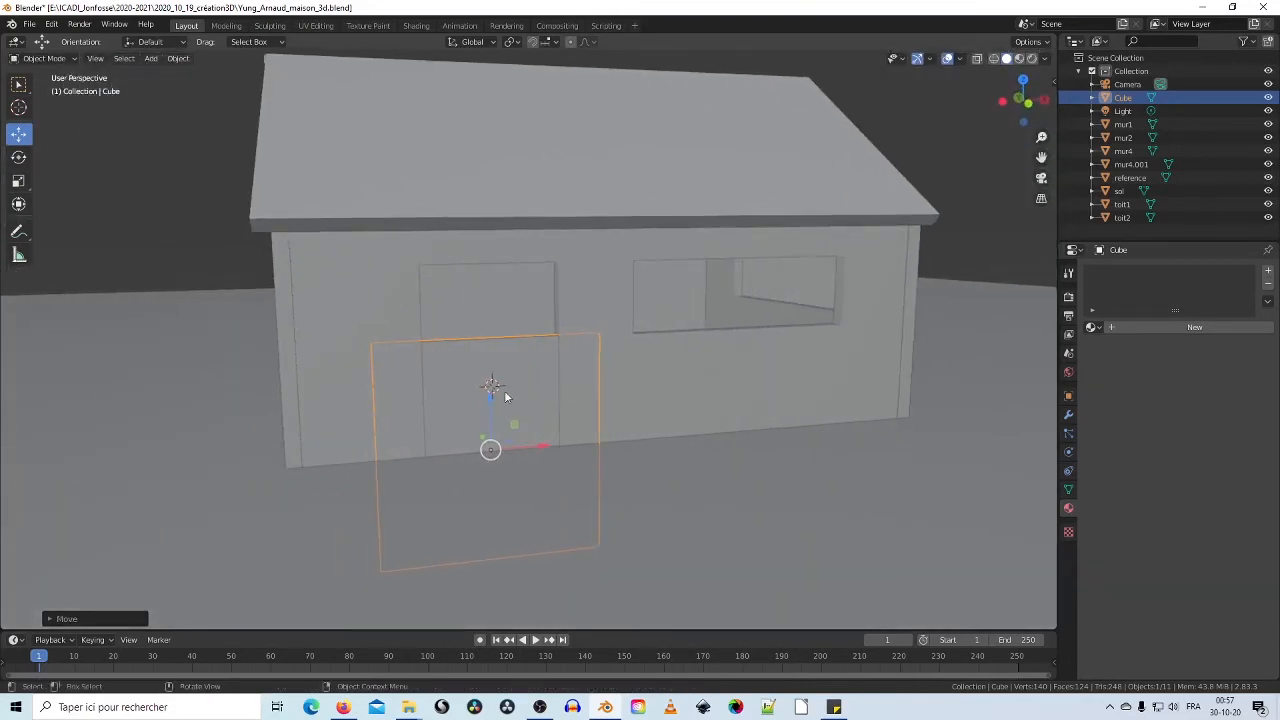
pyautogui.moveTo(491, 401); pyautogui.dragTo(481, 291)
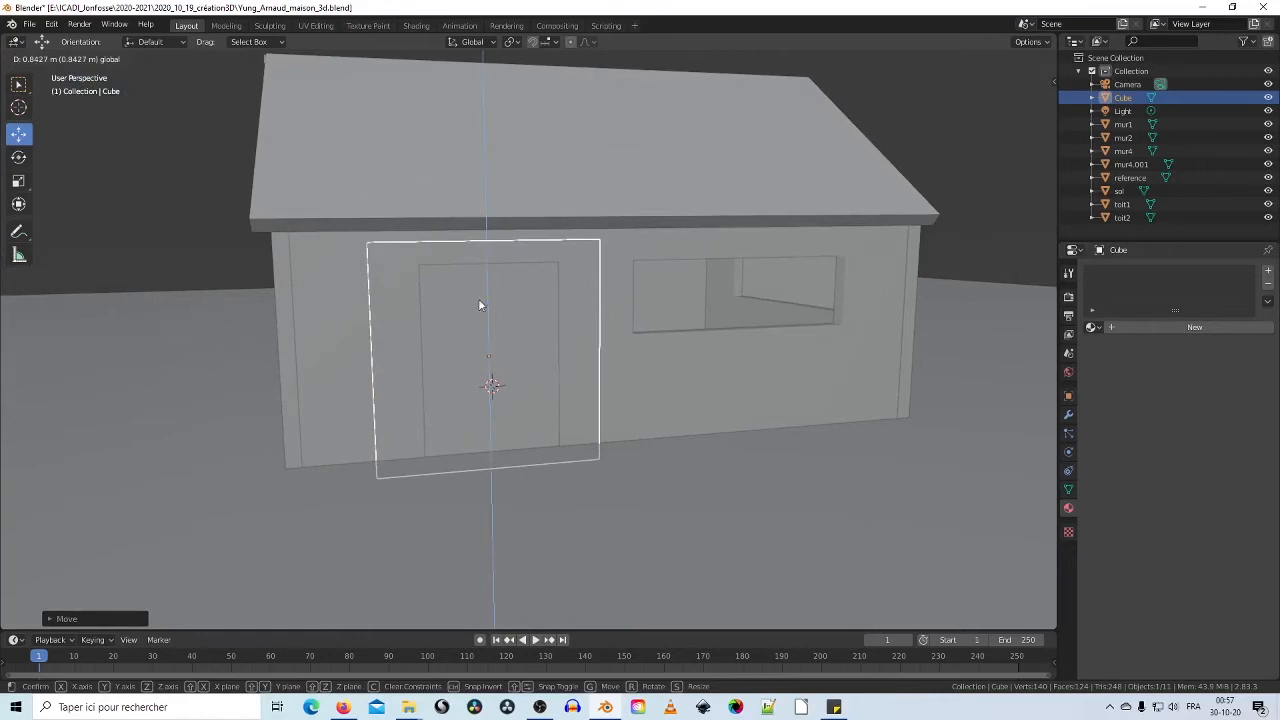
pyautogui.click(479, 305)
pyautogui.click(19, 181)
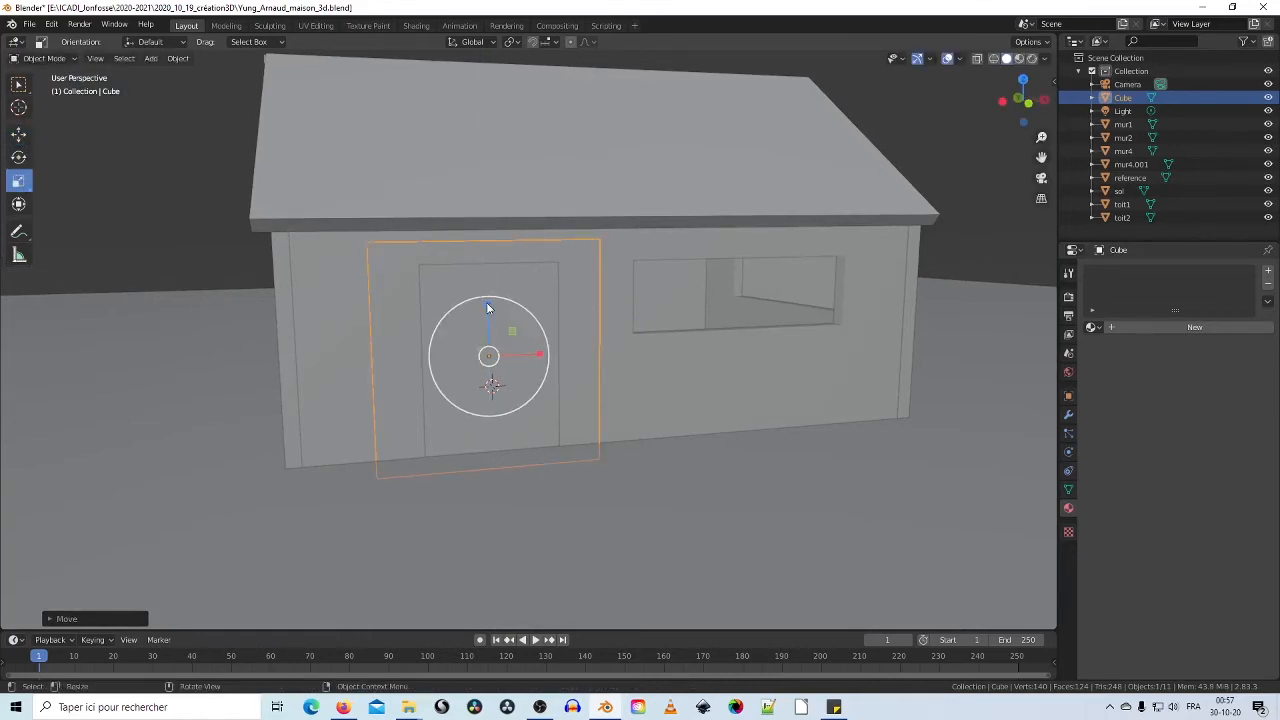
pyautogui.moveTo(486, 302); pyautogui.dragTo(488, 315)
pyautogui.moveTo(534, 354); pyautogui.dragTo(520, 359)
# Step: Slide the door panel into the doorway and check its fit
pyautogui.moveTo(617, 367)
pyautogui.mouseDown(button='middle')
pyautogui.moveTo(543, 371)
pyautogui.moveTo(486, 396)
pyautogui.moveTo(611, 343)
pyautogui.moveTo(603, 357)
pyautogui.mouseUp(button='middle')
pyautogui.scroll(-4, 613, 343)
pyautogui.scroll(3, 614, 344)
pyautogui.scroll(3, 618, 345)
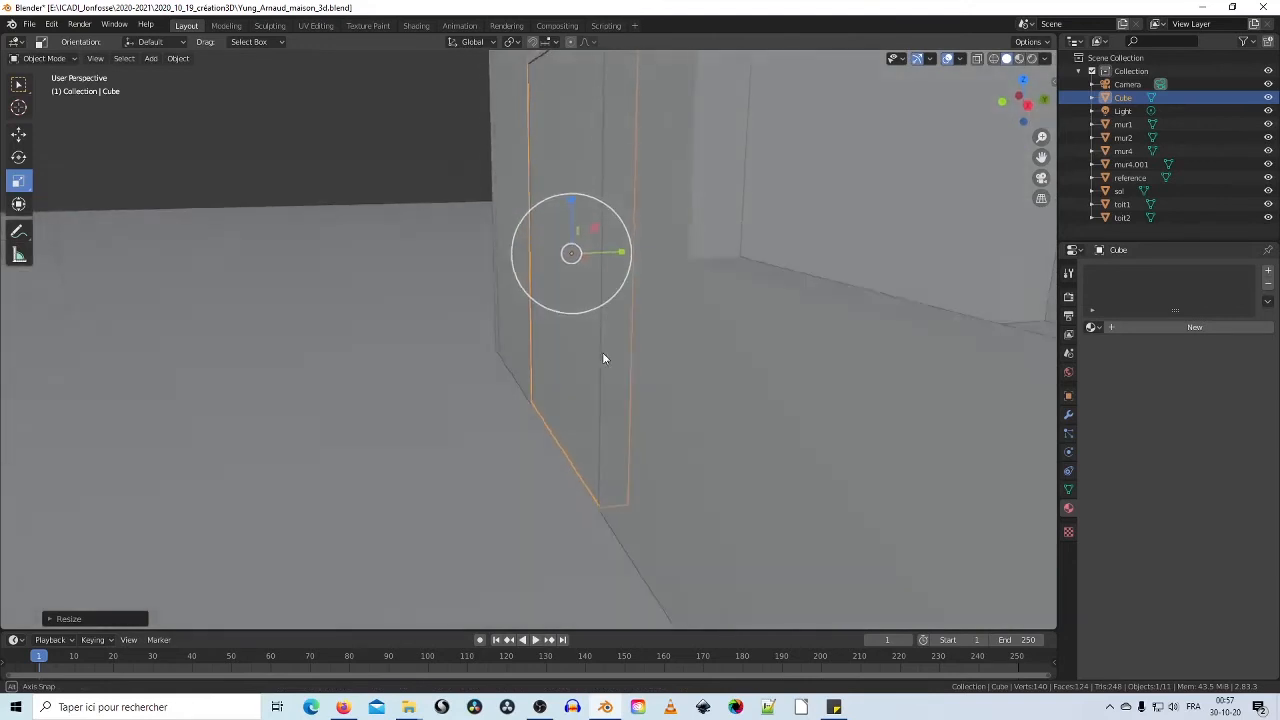
pyautogui.click(19, 134)
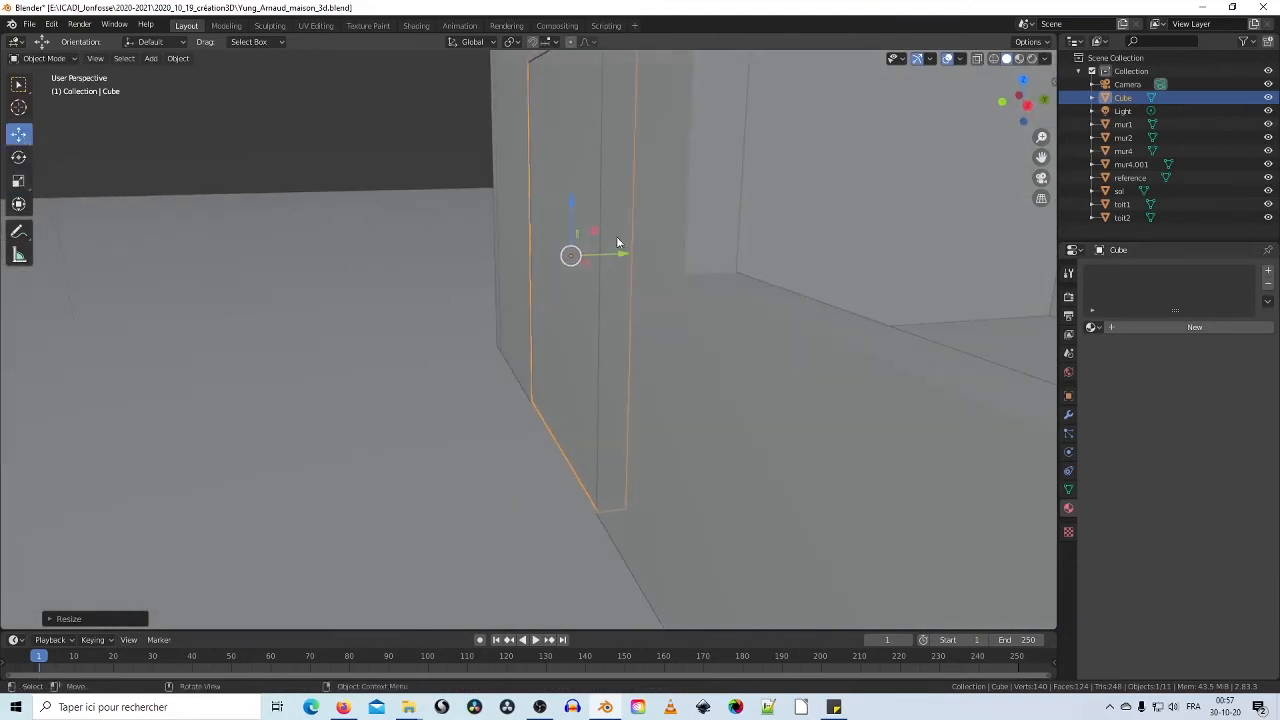
pyautogui.moveTo(620, 257); pyautogui.dragTo(634, 254)
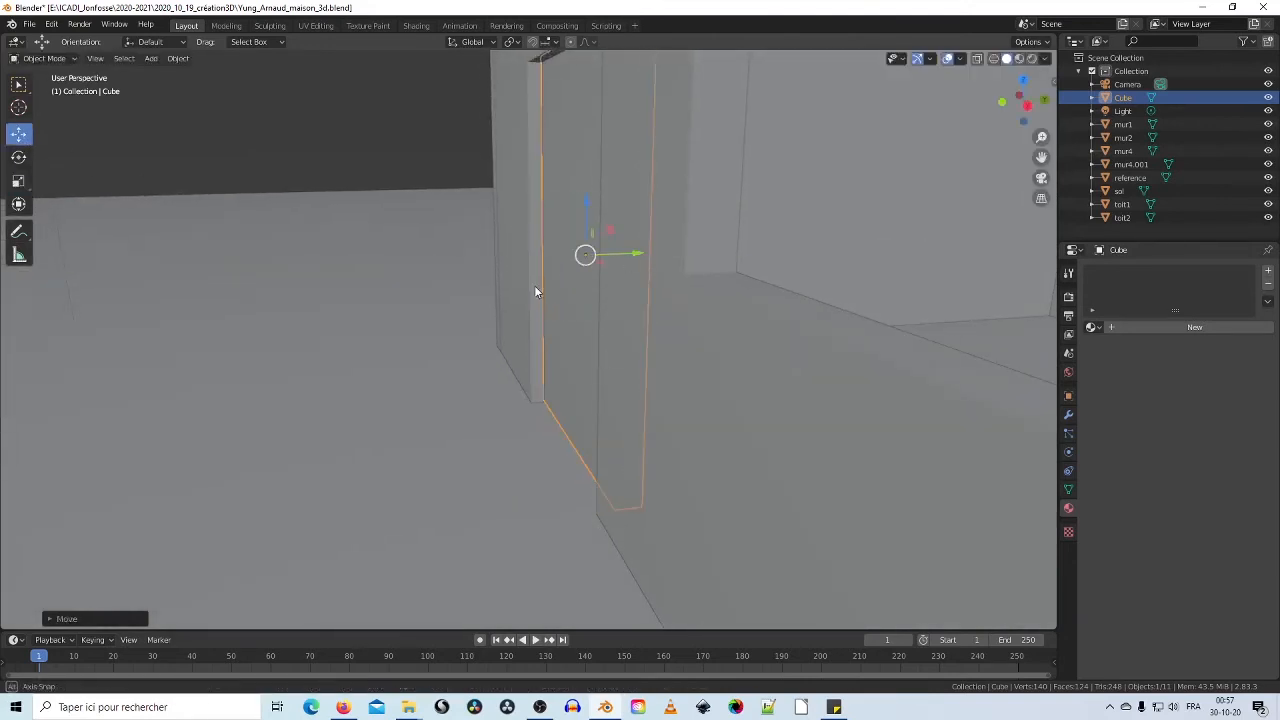
pyautogui.moveTo(534, 285); pyautogui.dragTo(545, 325, button='middle')
pyautogui.scroll(-6, 595, 292)
pyautogui.scroll(5, 595, 290)
pyautogui.scroll(-5, 578, 297)
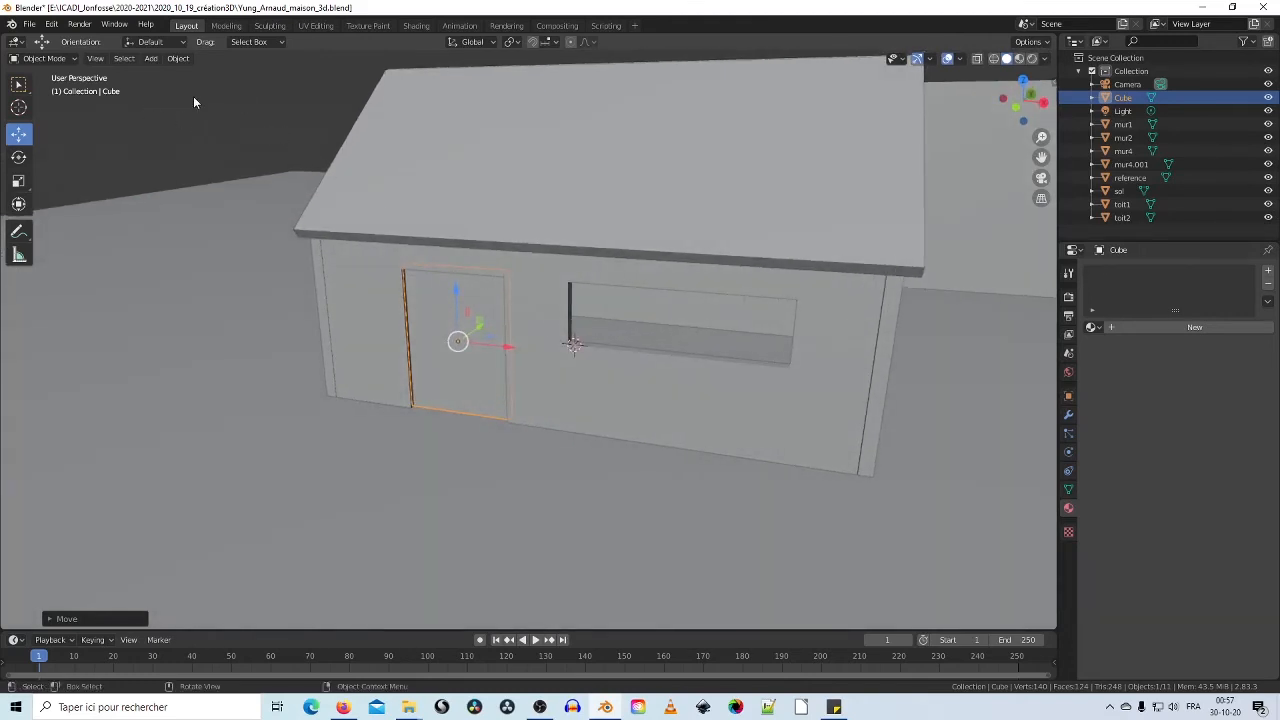
# Step: Briefly view the scene in Material Preview, then return to Solid shading
pyautogui.click(150, 59)
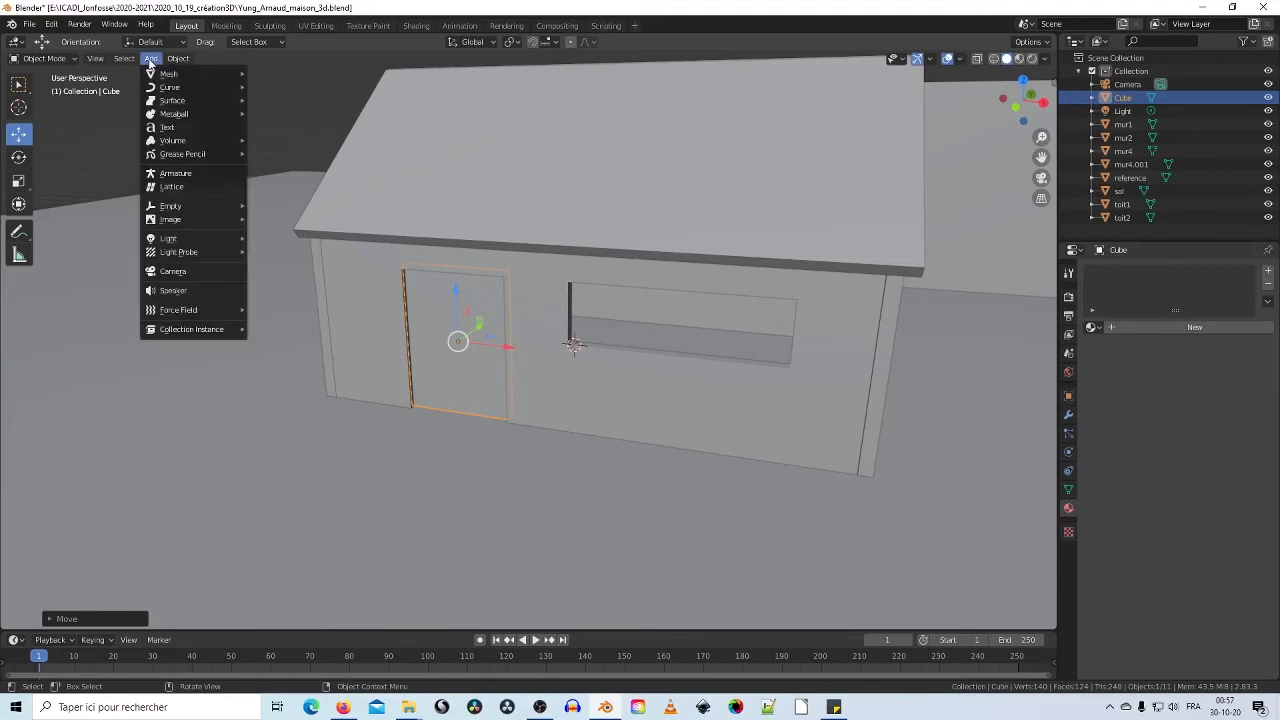
pyautogui.moveTo(166, 74)
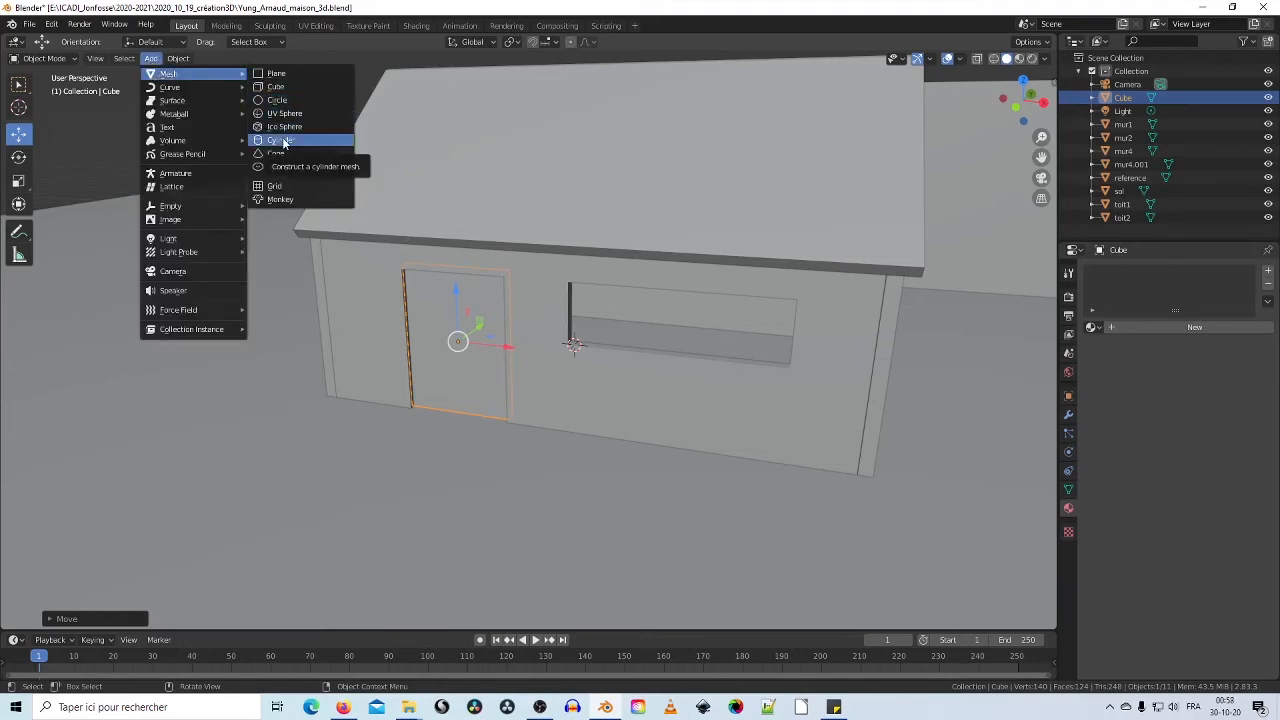
pyautogui.moveTo(718, 113)
pyautogui.mouseDown(button='middle')
pyautogui.moveTo(754, 180)
pyautogui.moveTo(574, 191)
pyautogui.moveTo(918, 157)
pyautogui.moveTo(863, 194)
pyautogui.moveTo(805, 287)
pyautogui.mouseUp(button='middle')
pyautogui.click(1021, 57)
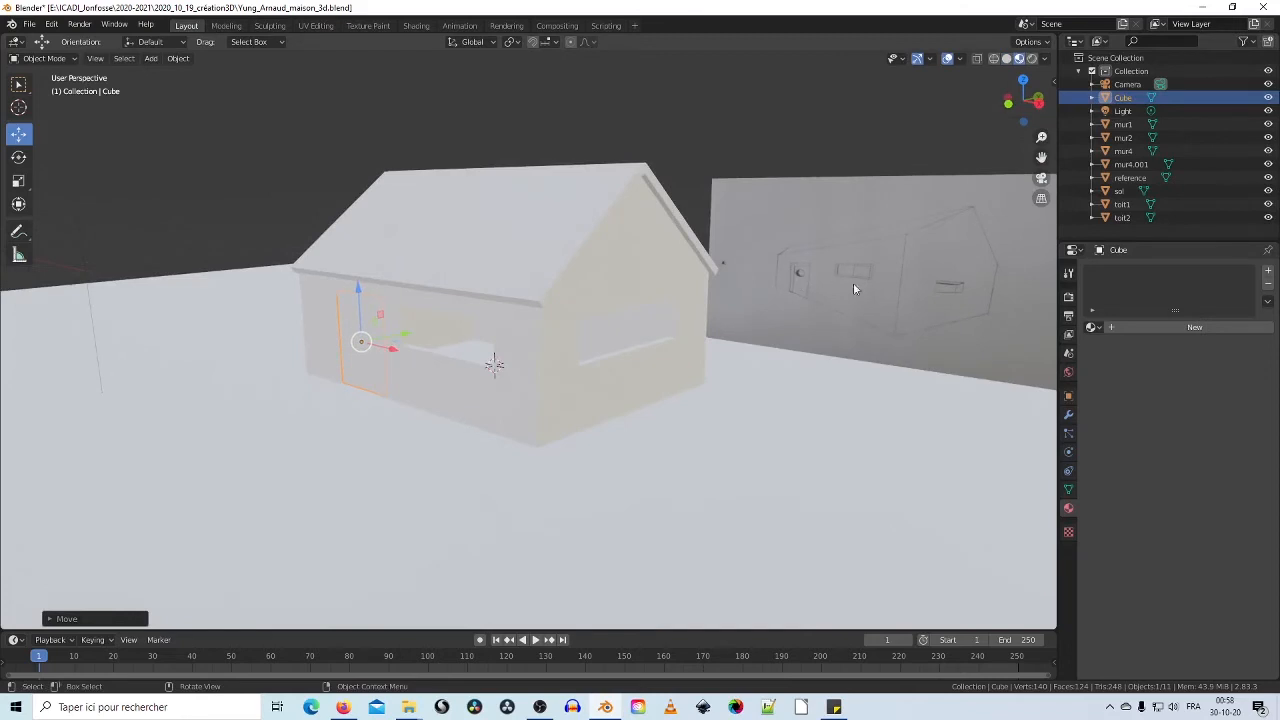
pyautogui.scroll(4, 863, 284)
pyautogui.keyDown('shift'); pyautogui.moveTo(962, 236); pyautogui.dragTo(531, 262, button='middle'); pyautogui.keyUp('shift')
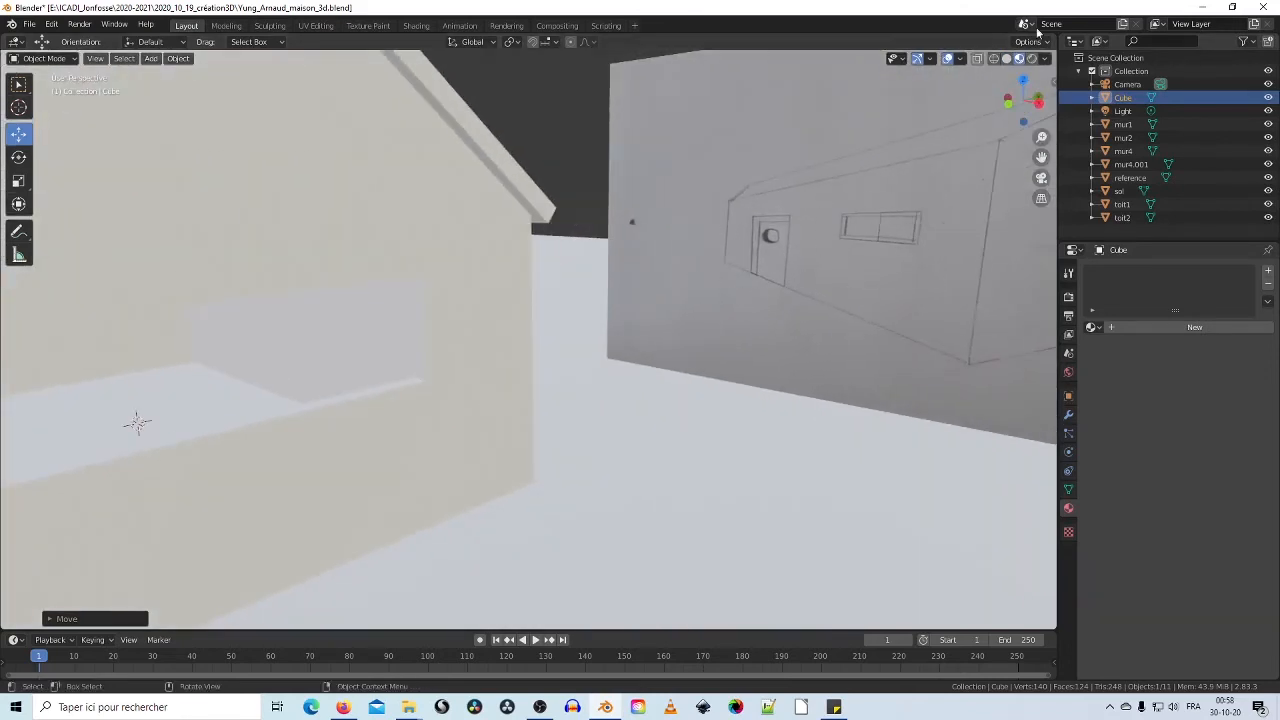
pyautogui.click(1006, 58)
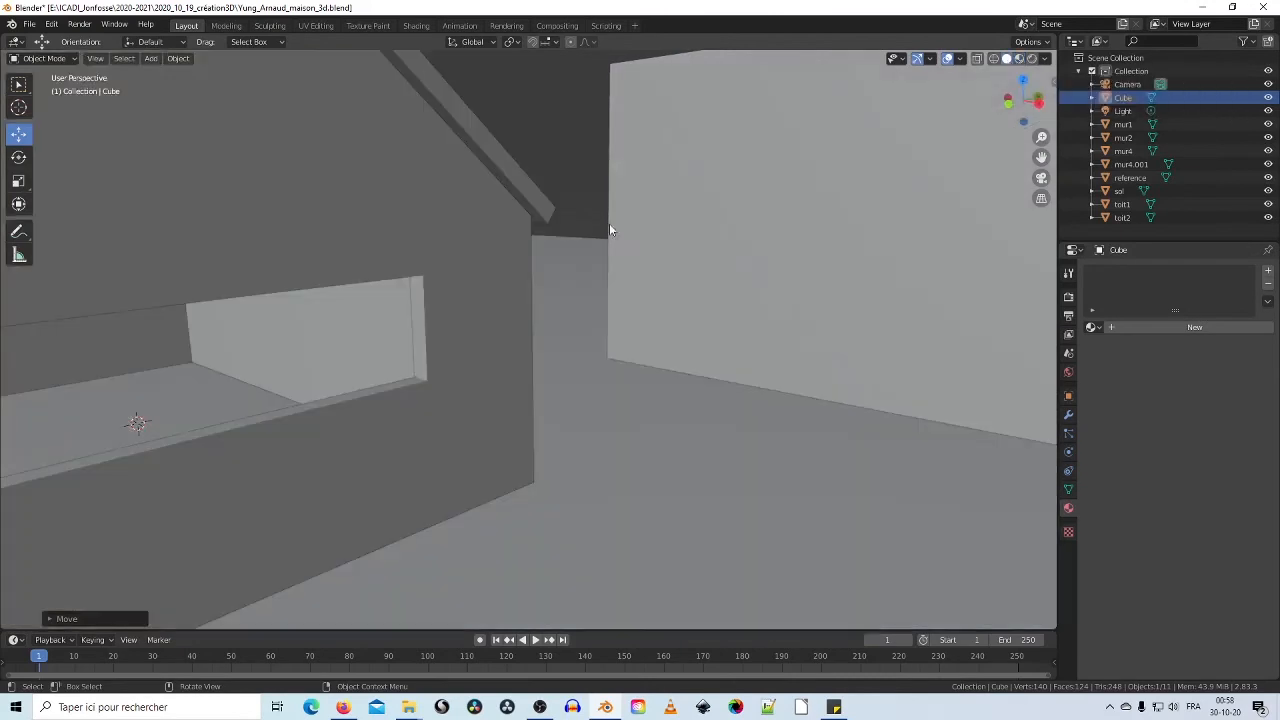
pyautogui.scroll(-5, 609, 229)
# Step: Frame the door wall and add a Cylinder mesh from Add > Mesh
pyautogui.moveTo(335, 286); pyautogui.dragTo(443, 289, button='middle')
pyautogui.keyDown('shift'); pyautogui.moveTo(350, 316); pyautogui.dragTo(545, 240, button='middle'); pyautogui.keyUp('shift')
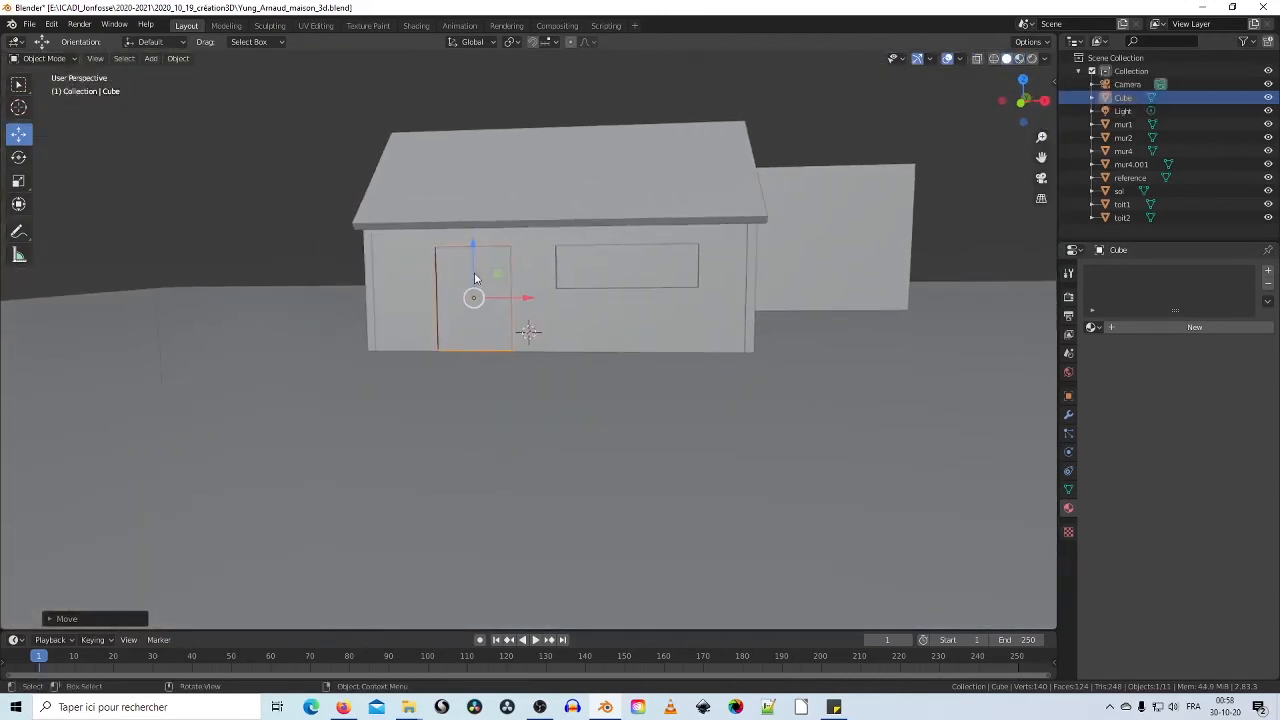
pyautogui.scroll(4, 474, 275)
pyautogui.moveTo(597, 200); pyautogui.dragTo(534, 231, button='middle')
pyautogui.keyDown('shift'); pyautogui.moveTo(399, 239); pyautogui.dragTo(455, 270, button='middle'); pyautogui.keyUp('shift')
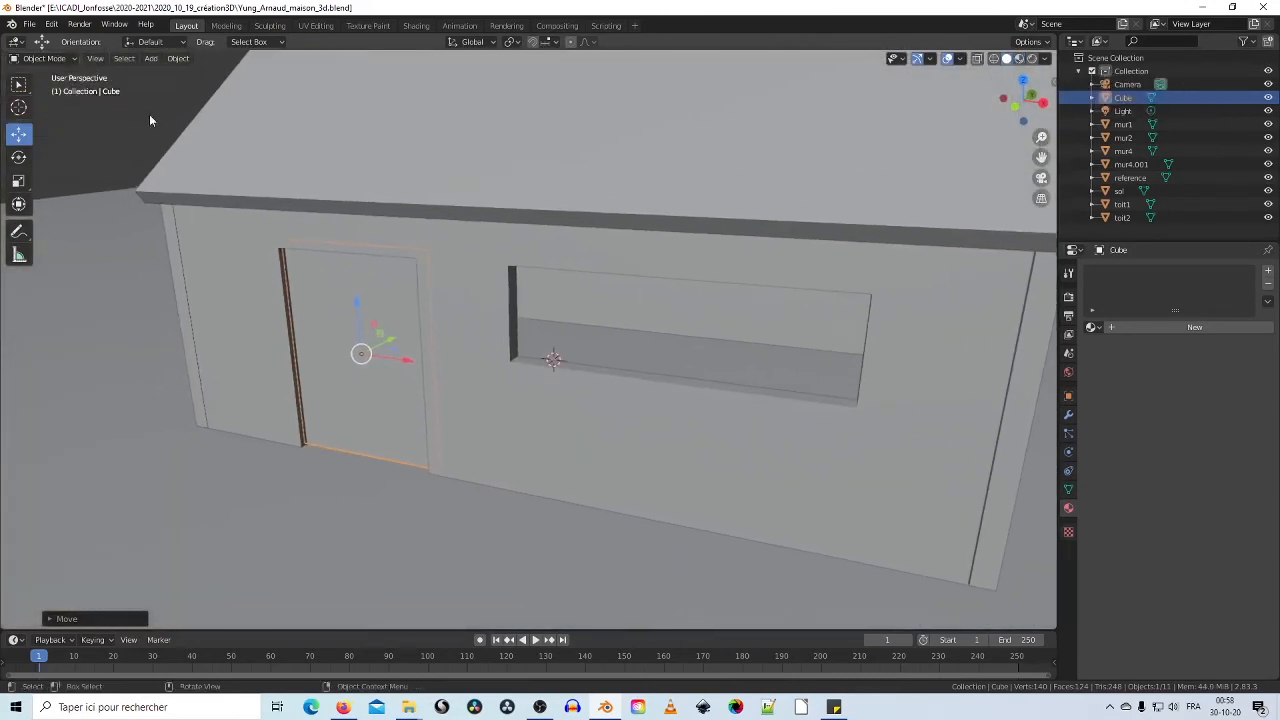
pyautogui.click(151, 58)
pyautogui.moveTo(200, 79)
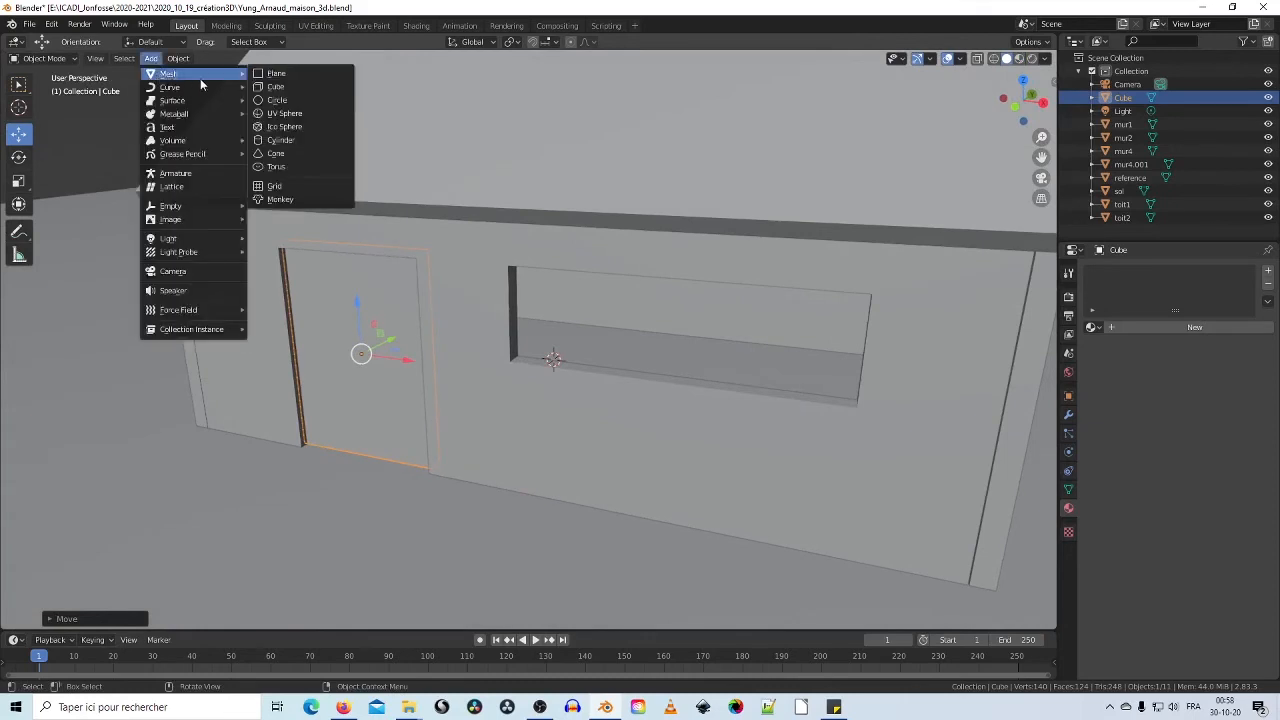
pyautogui.click(285, 140)
# Step: Pull the cylinder forward out of the wall and slide it left along X
pyautogui.moveTo(316, 144); pyautogui.dragTo(334, 215, button='middle')
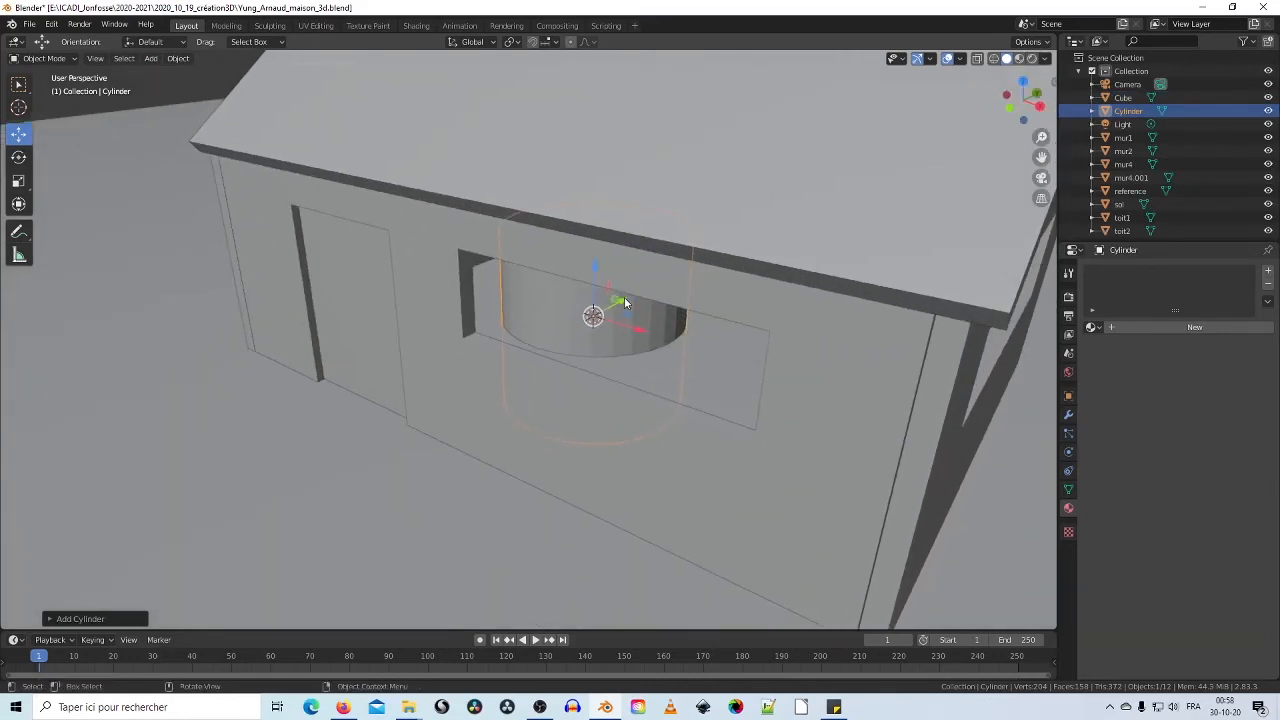
pyautogui.moveTo(624, 302); pyautogui.dragTo(410, 400)
pyautogui.moveTo(410, 400); pyautogui.dragTo(612, 351, button='middle')
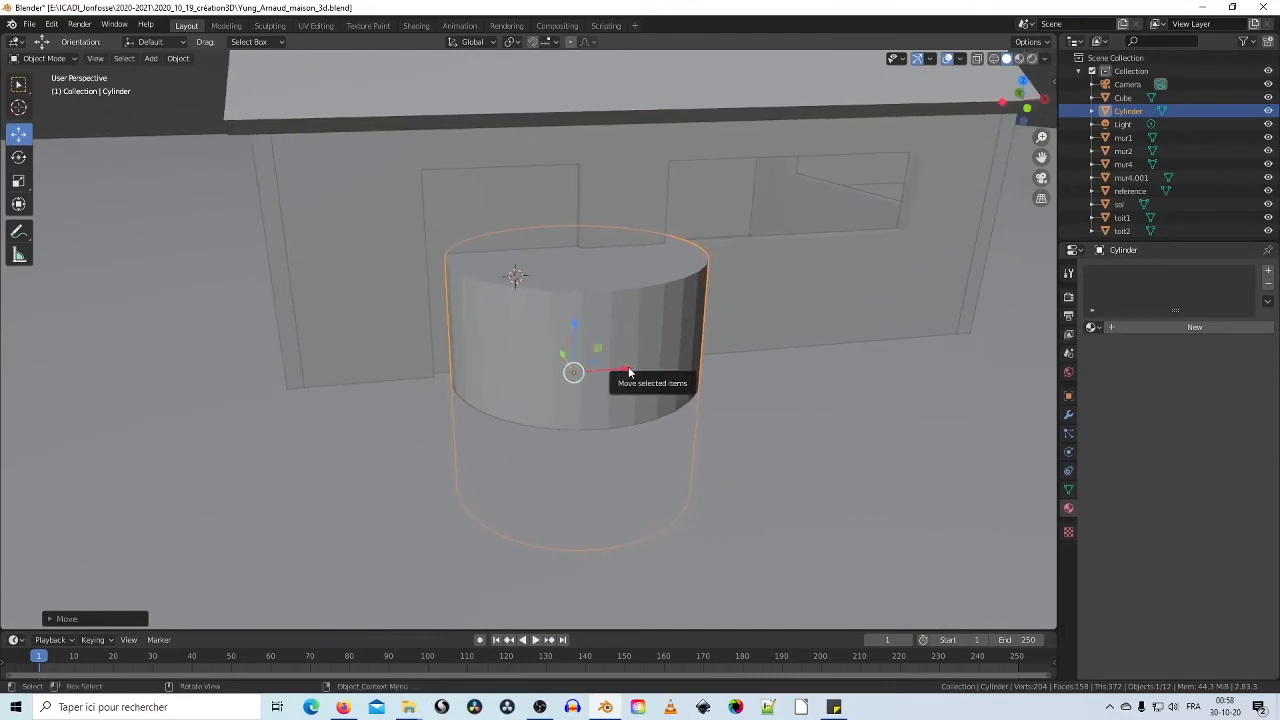
pyautogui.moveTo(628, 371); pyautogui.dragTo(550, 371)
pyautogui.moveTo(550, 371); pyautogui.dragTo(515, 320, button='middle')
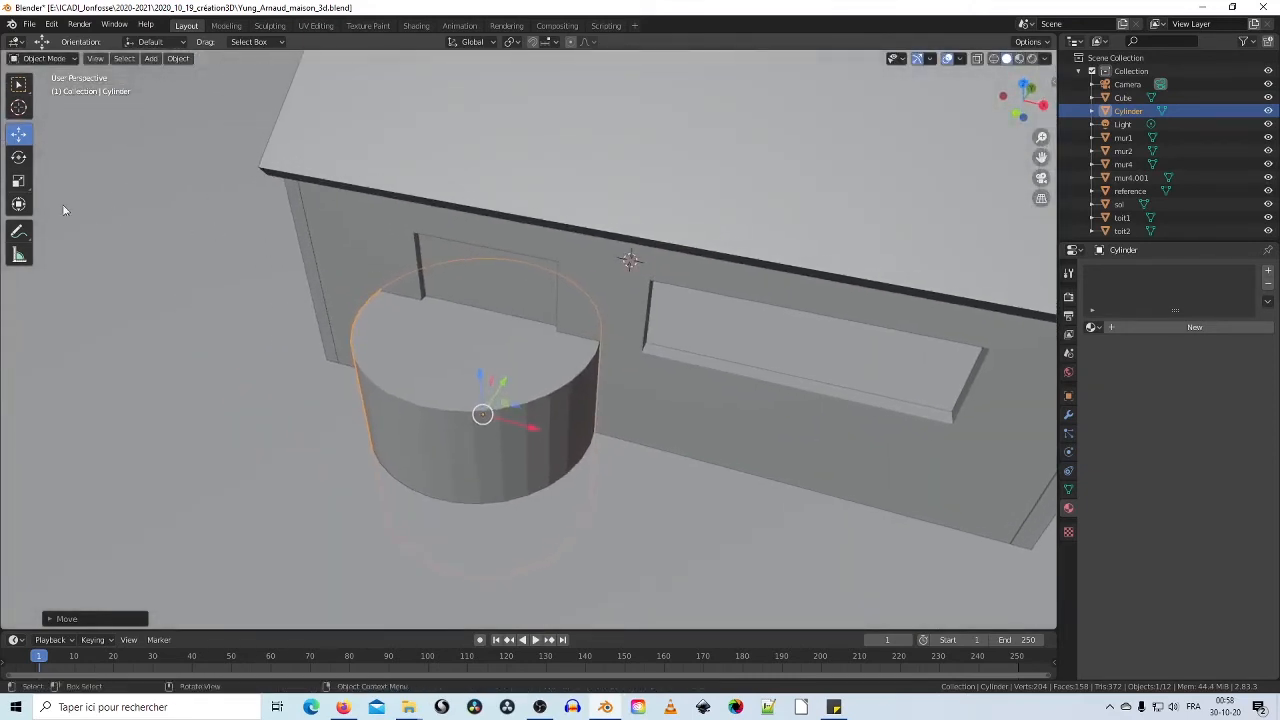
# Step: Shrink the cylinder to about 0.38 of its size
pyautogui.click(19, 182)
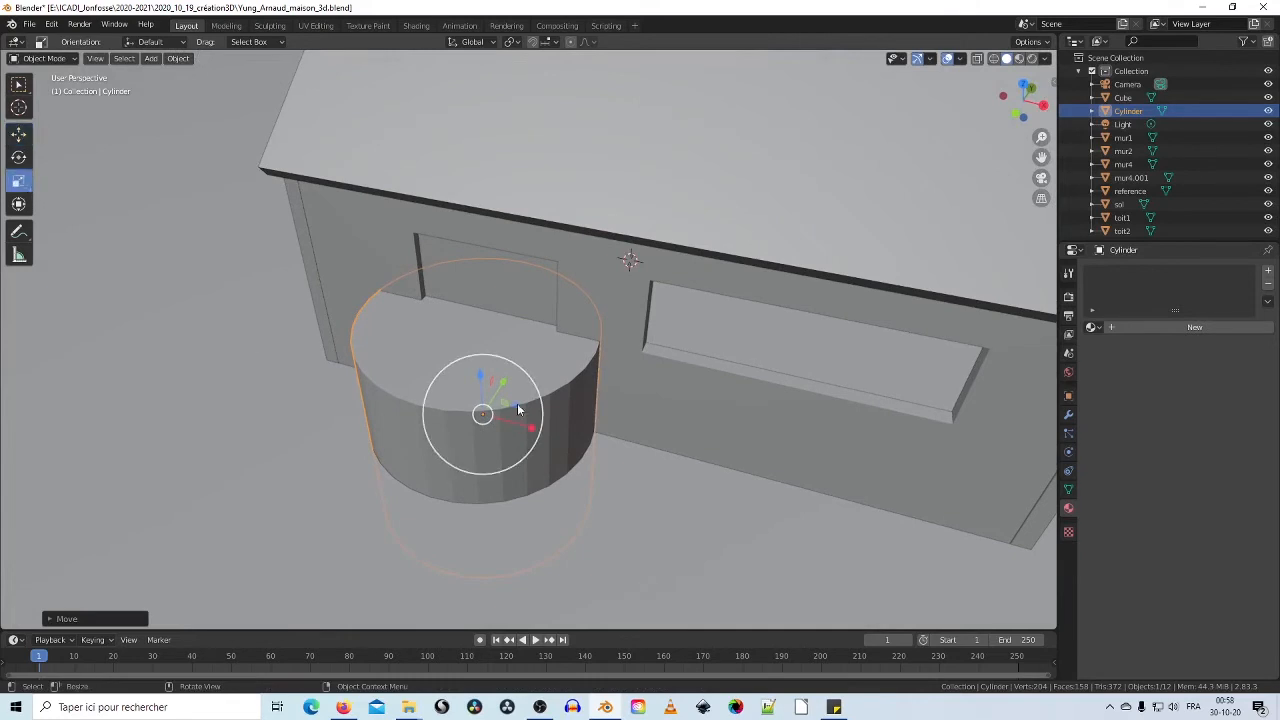
pyautogui.moveTo(528, 440); pyautogui.dragTo(555, 378, button='middle')
pyautogui.scroll(3, 562, 379)
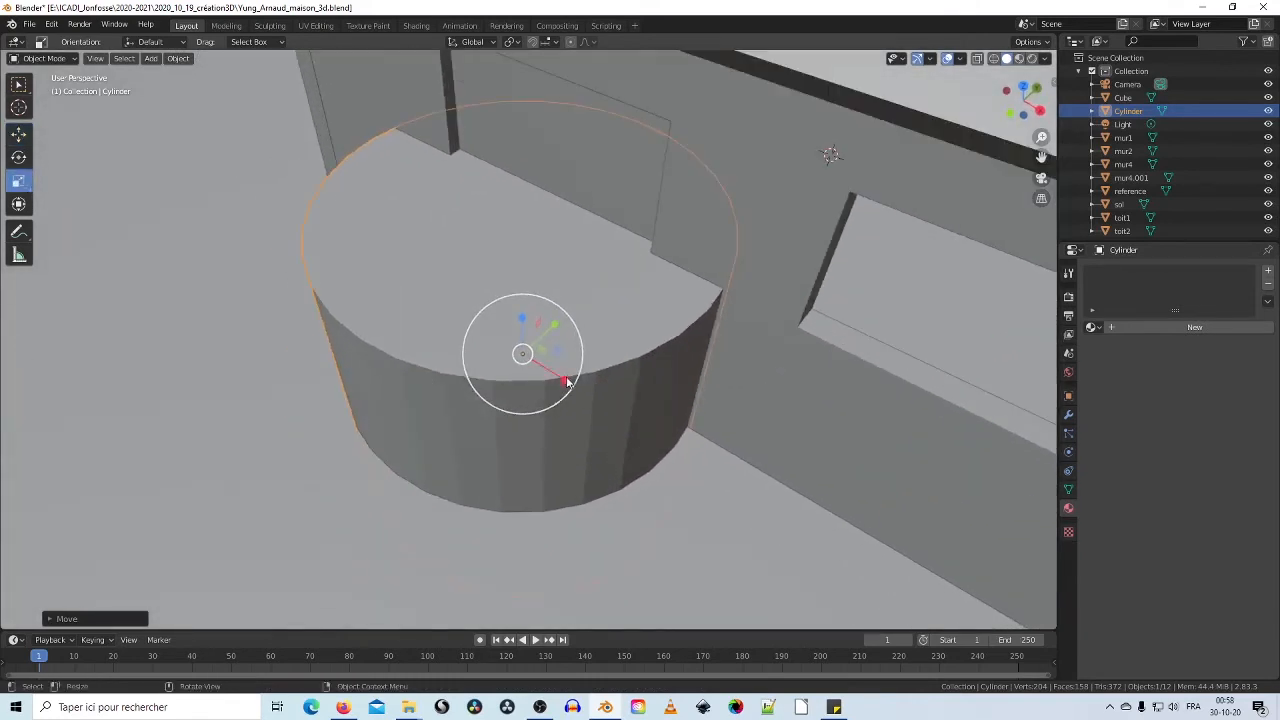
pyautogui.moveTo(561, 358); pyautogui.dragTo(531, 354)
pyautogui.moveTo(531, 354); pyautogui.dragTo(557, 388, button='middle')
# Step: Rotate the cylinder onto its side around X and raise it
pyautogui.click(19, 158)
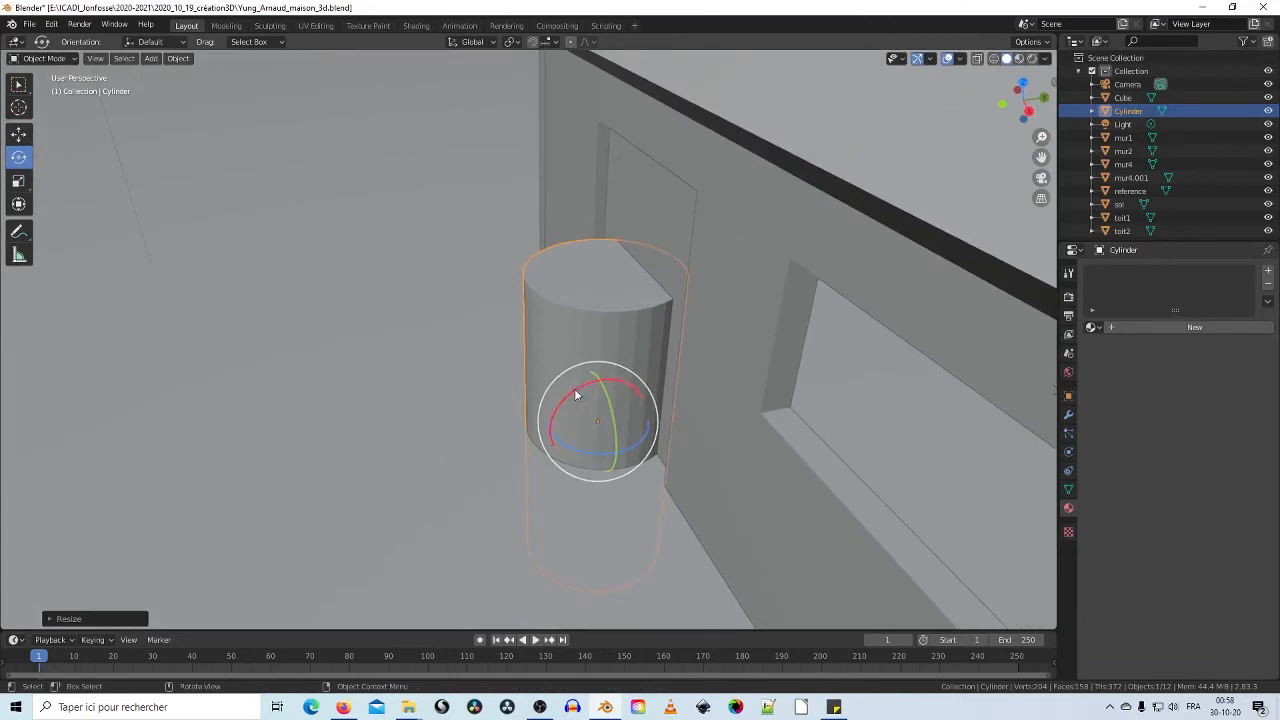
pyautogui.moveTo(573, 390); pyautogui.dragTo(505, 500)
pyautogui.moveTo(563, 494); pyautogui.dragTo(599, 443, button='middle')
pyautogui.click(19, 137)
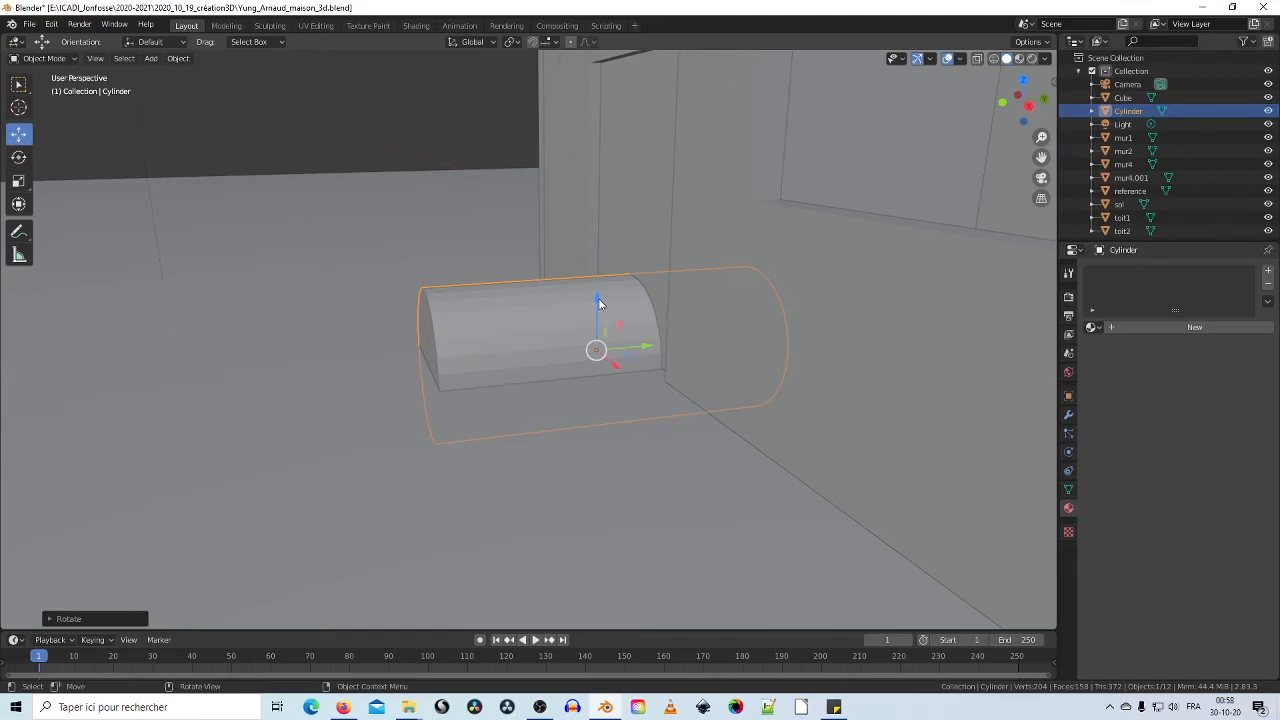
pyautogui.moveTo(599, 303); pyautogui.dragTo(589, 114)
# Step: Narrow the cylinder so it passes through the door panel, then select the door
pyautogui.moveTo(425, 205); pyautogui.dragTo(585, 290, button='middle')
pyautogui.click(17, 183)
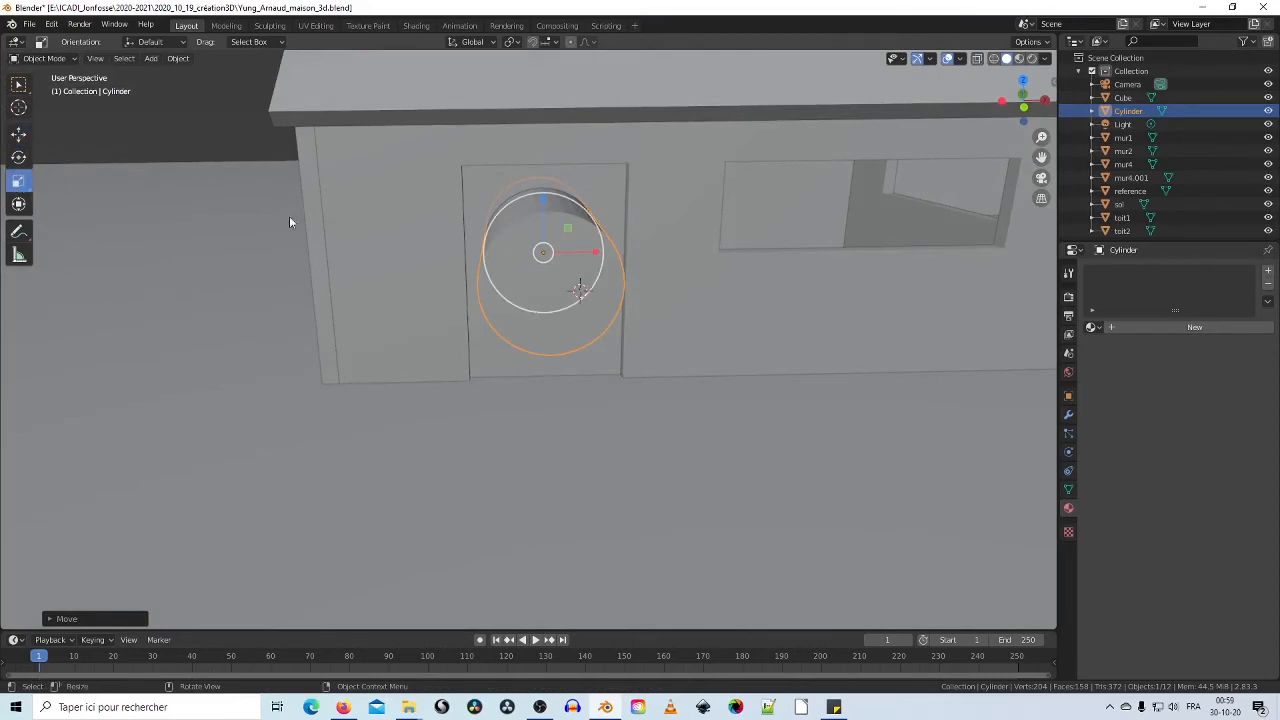
pyautogui.moveTo(569, 230); pyautogui.dragTo(663, 264)
pyautogui.moveTo(663, 264); pyautogui.dragTo(587, 372, button='middle')
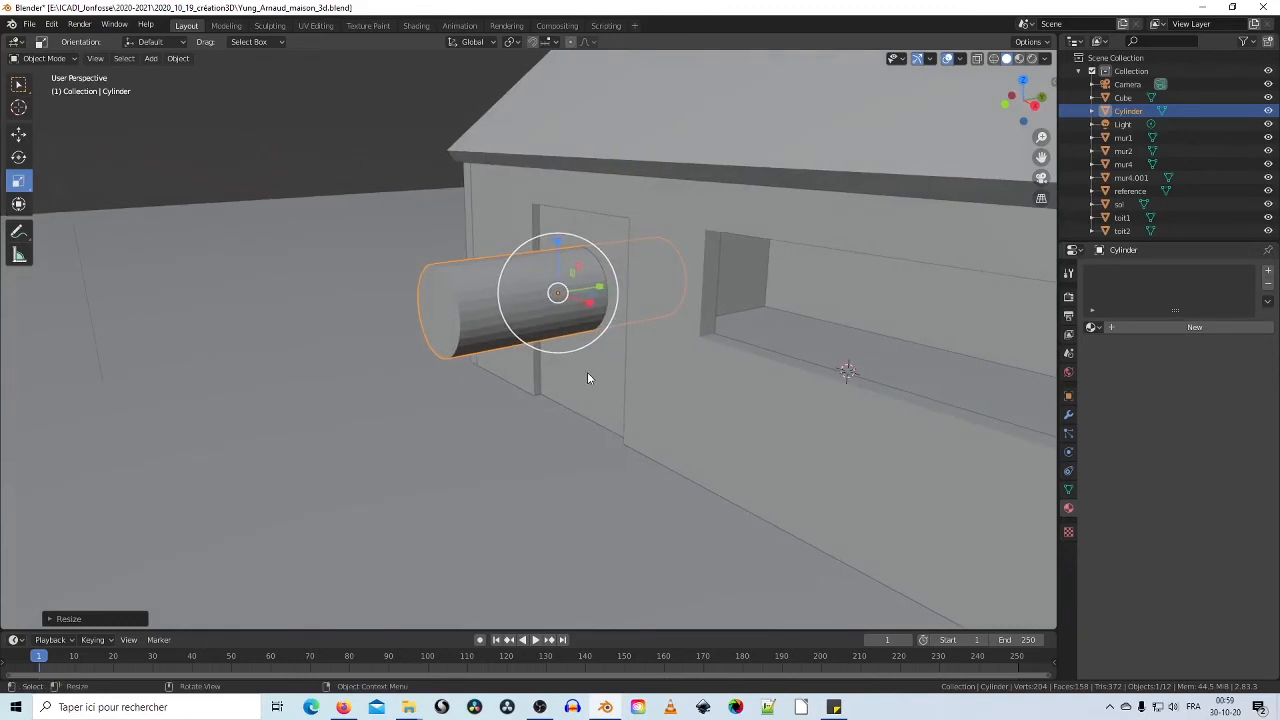
pyautogui.click(587, 372)
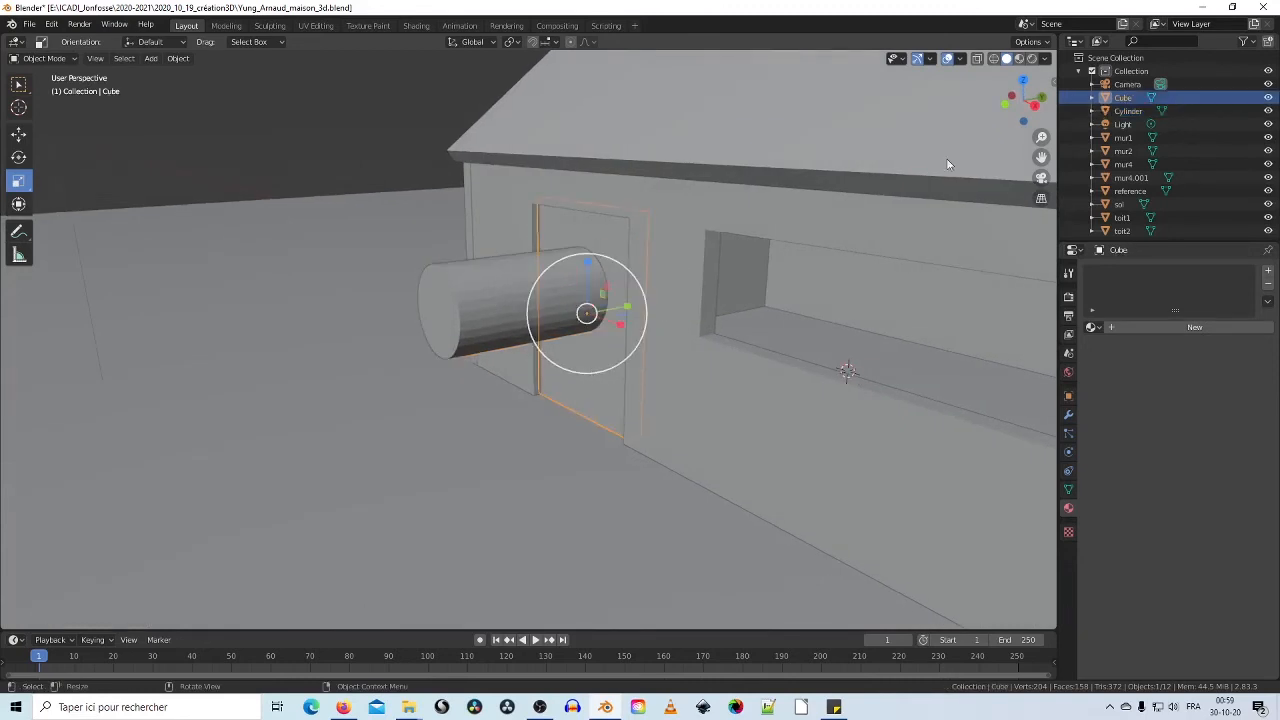
# Step: Rename the door's Cube object to Porte in the Outliner
pyautogui.doubleClick(1124, 96)
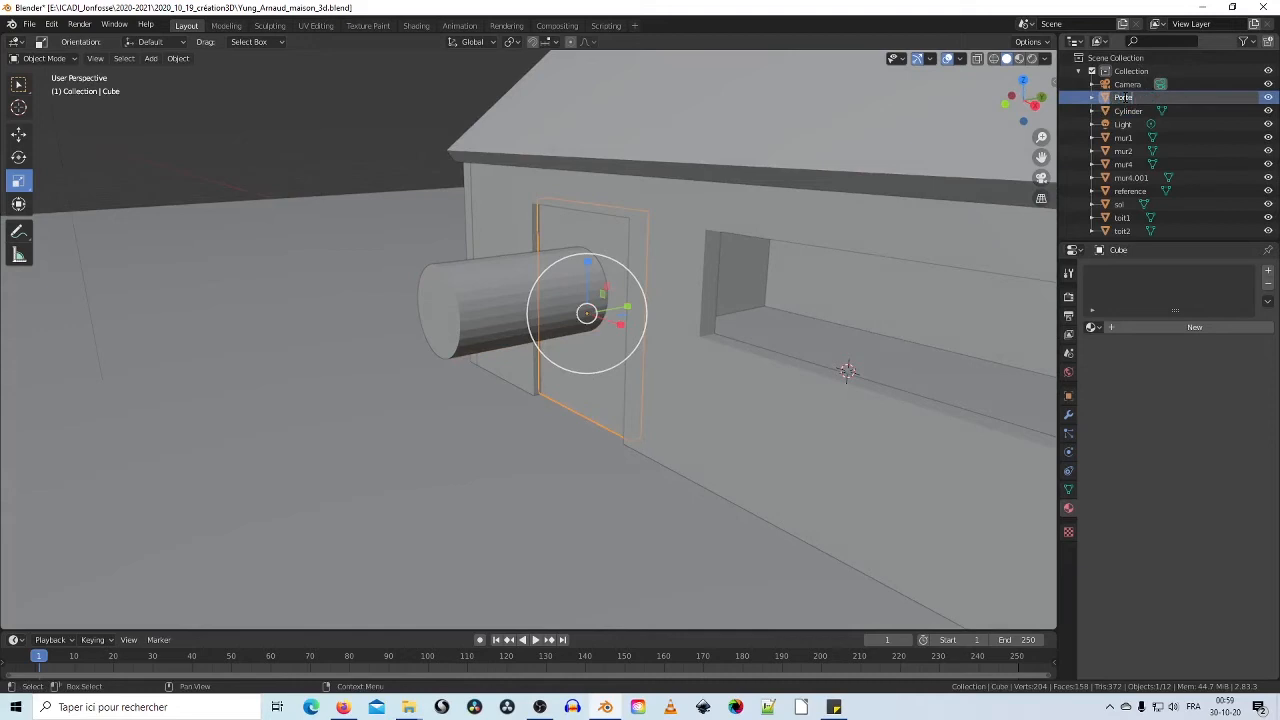
pyautogui.write('Porte')
pyautogui.press('Return')
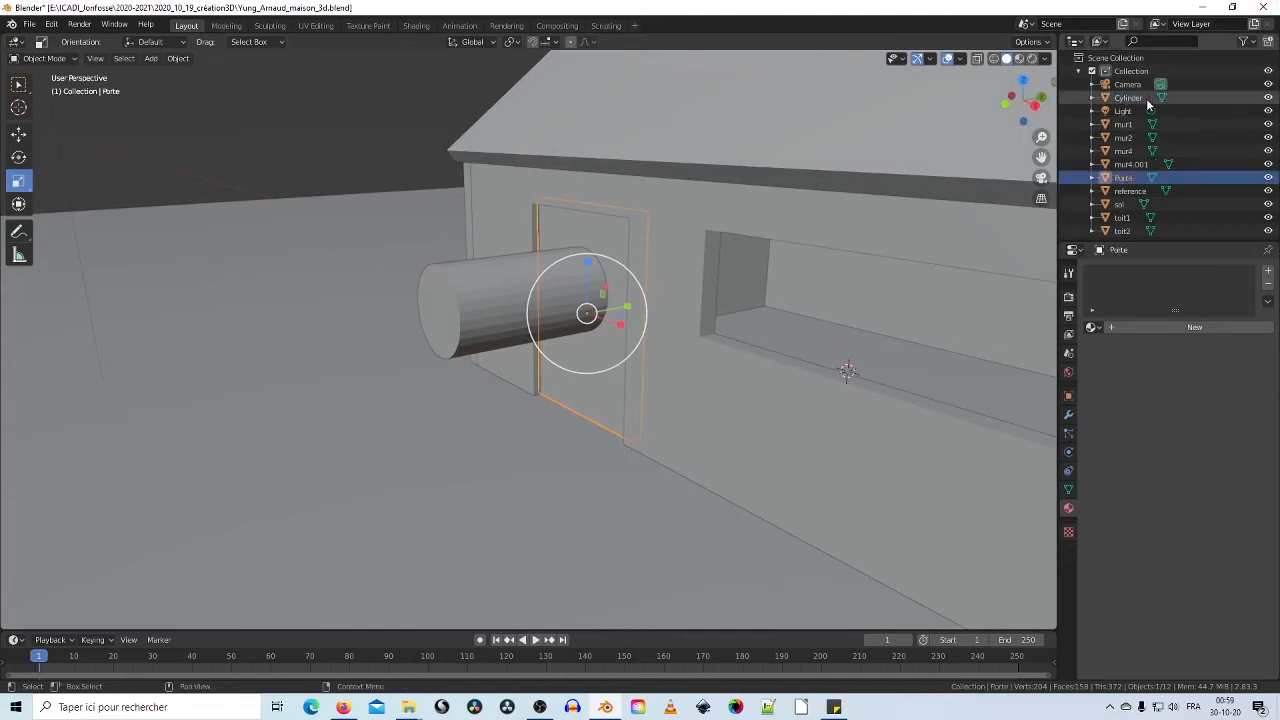
# Step: Give Porte a Difference Boolean modifier with the Cylinder as cutter, and apply it
pyautogui.scroll(-1, 1146, 112)
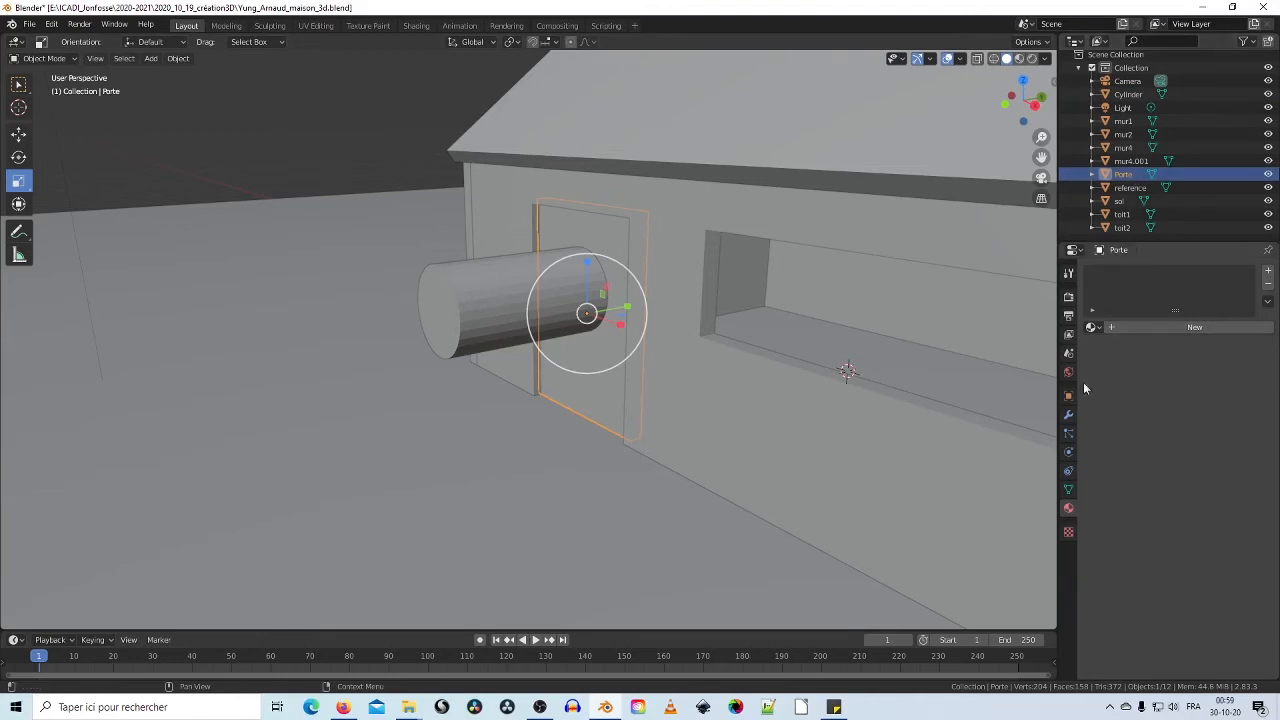
pyautogui.click(1072, 420)
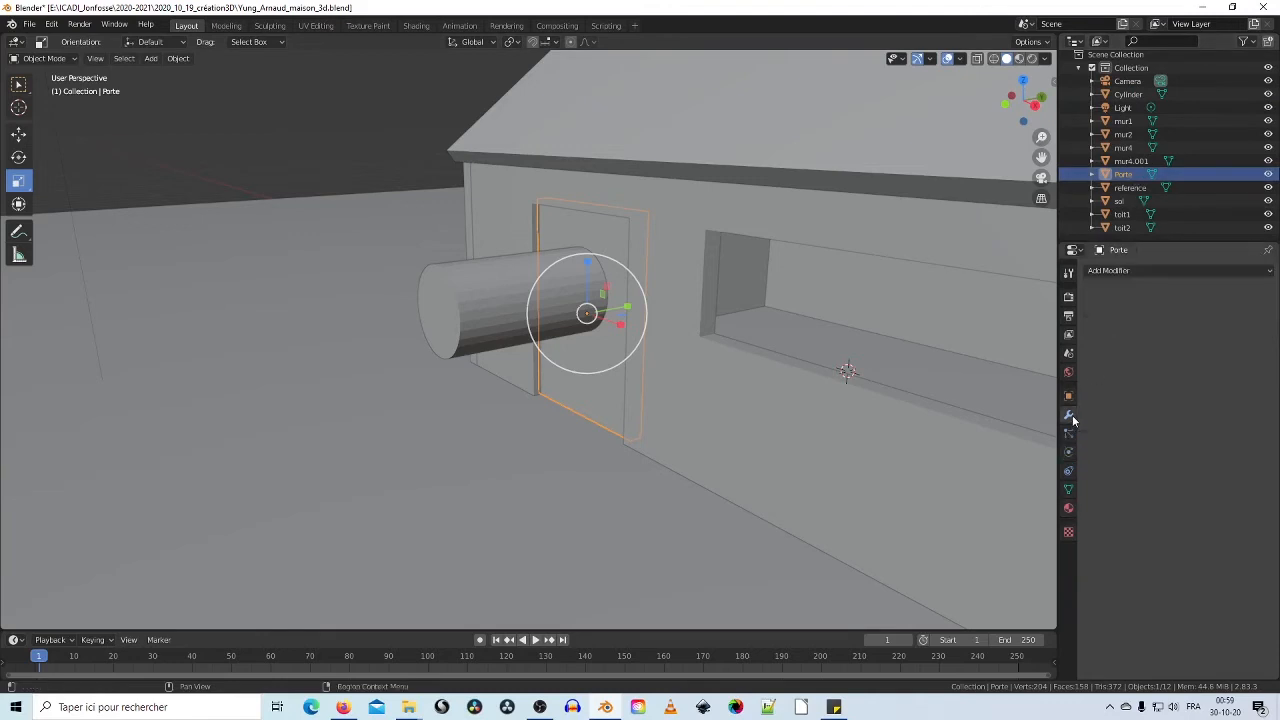
pyautogui.click(1207, 272)
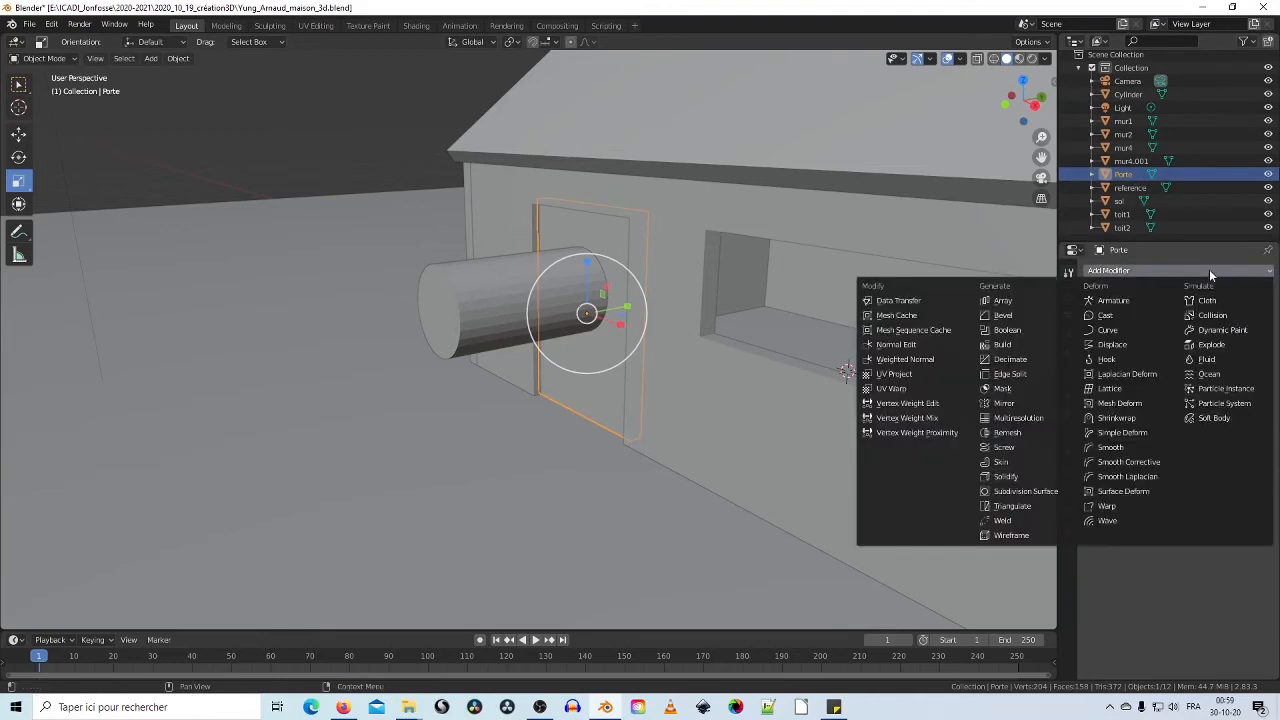
pyautogui.click(1008, 330)
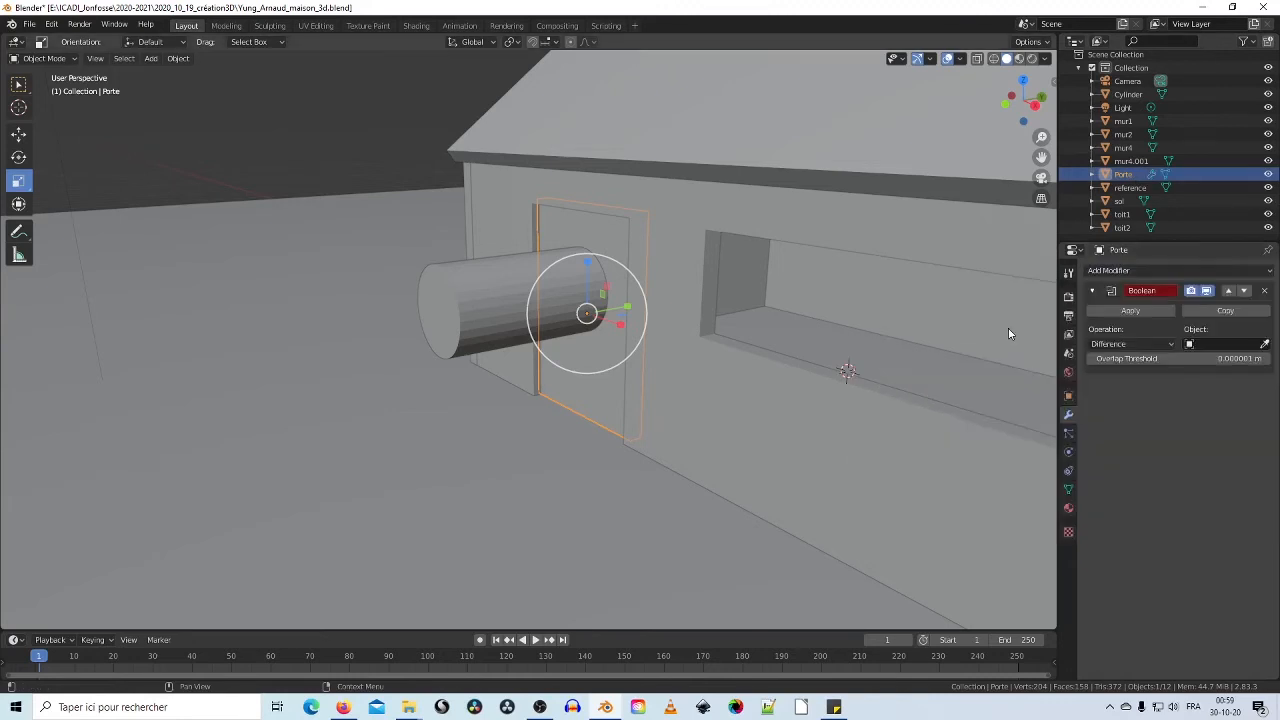
pyautogui.click(1266, 344)
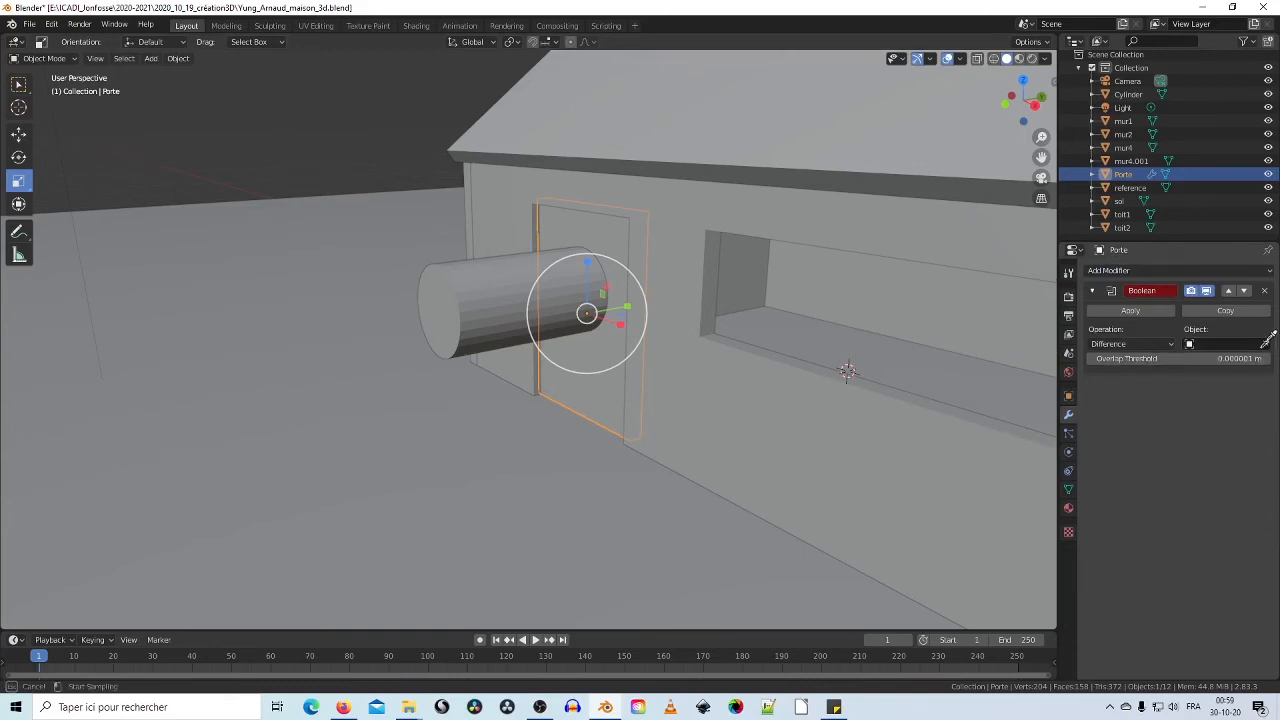
pyautogui.click(502, 268)
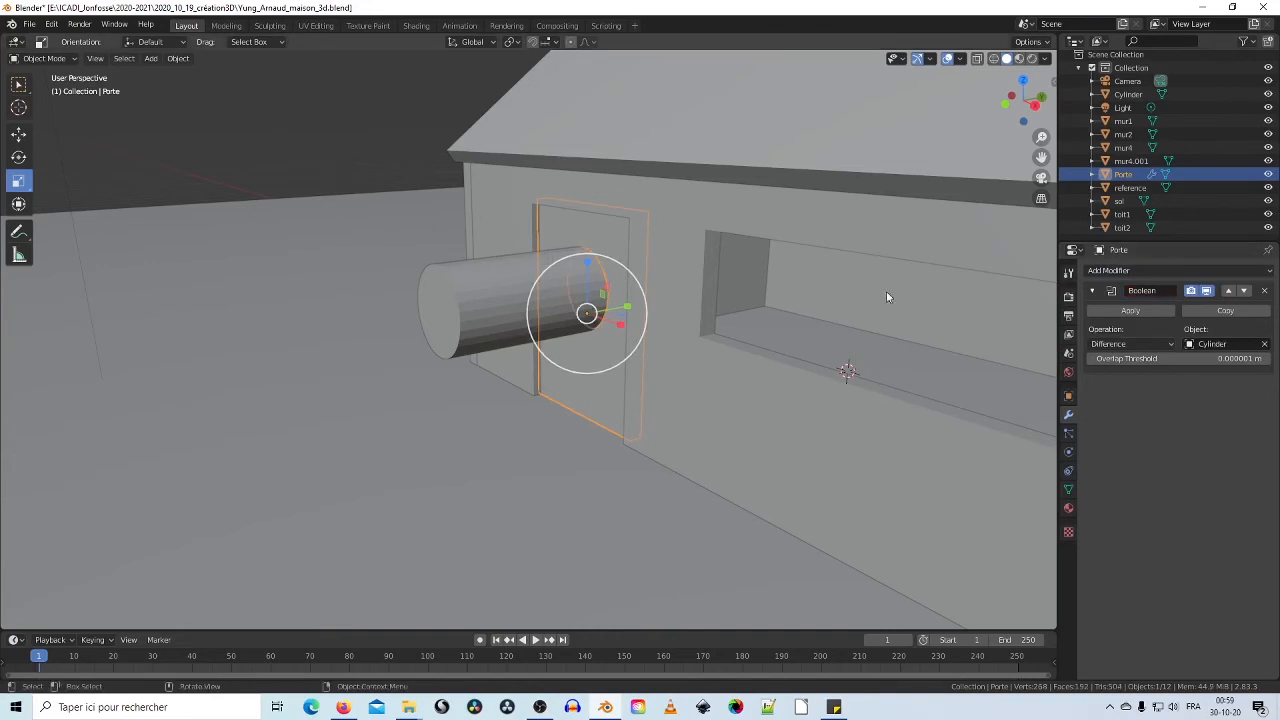
pyautogui.click(1132, 311)
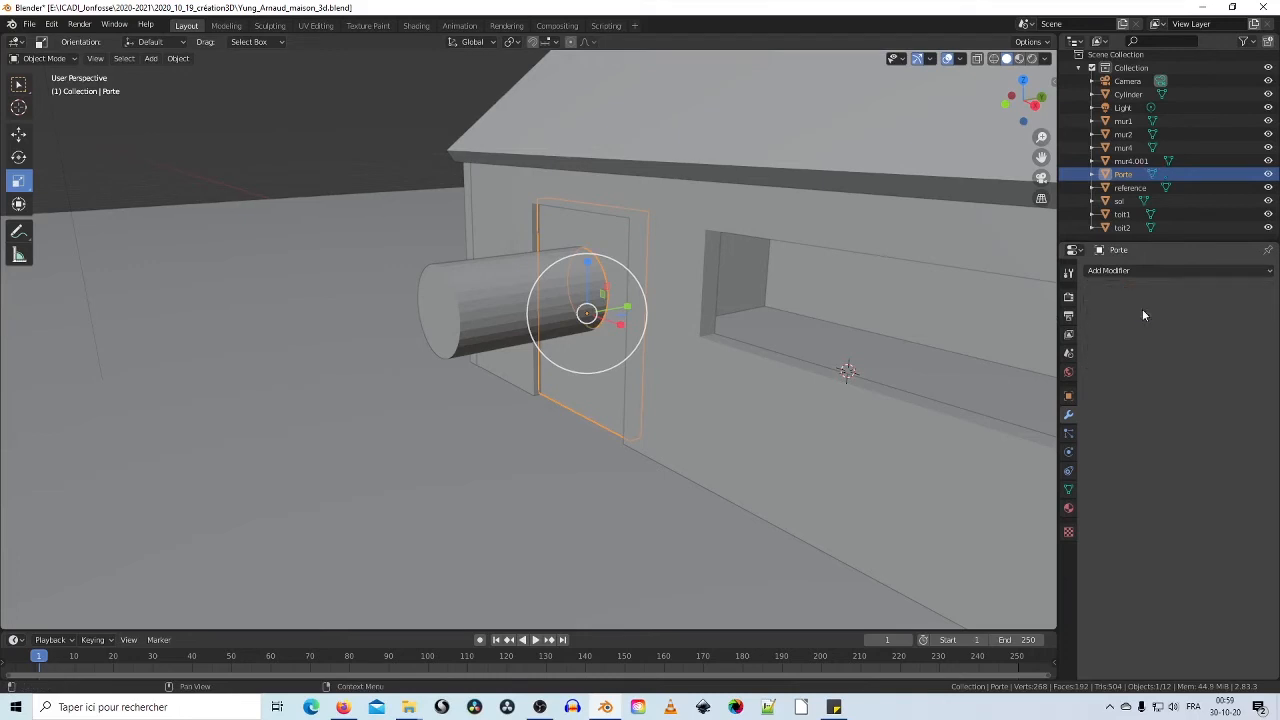
pyautogui.click(478, 306)
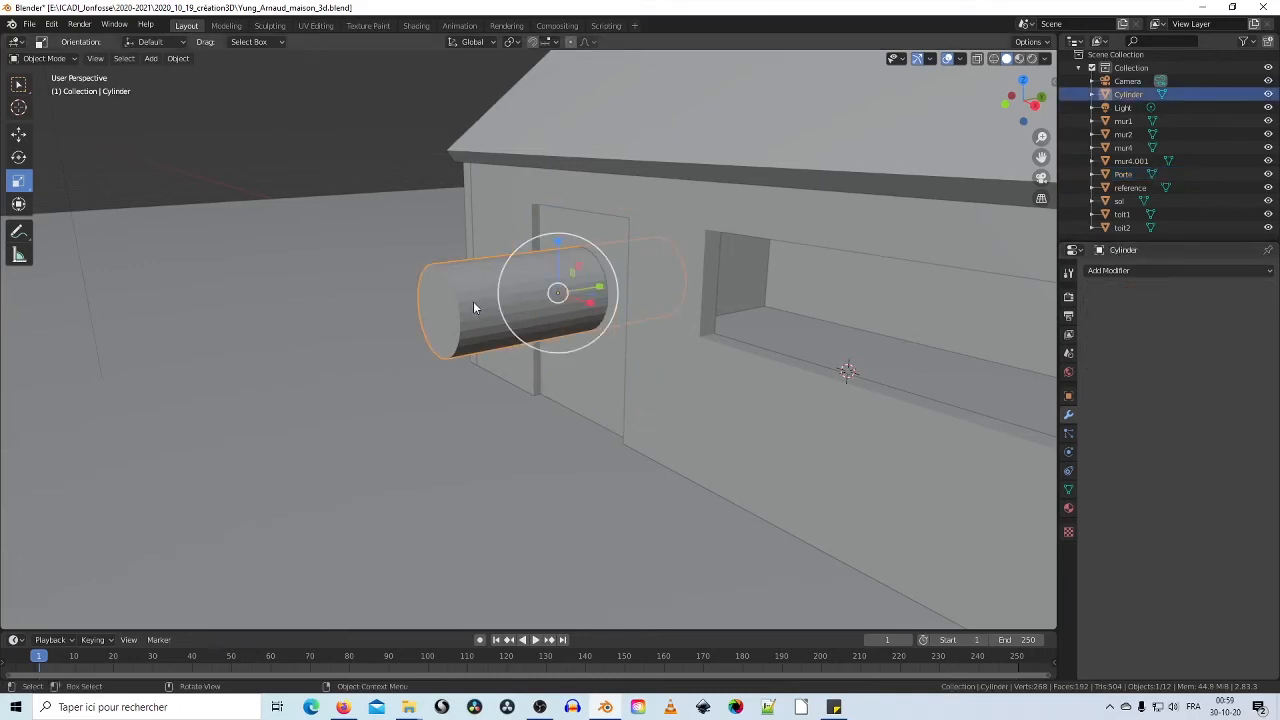
# Step: Slide the cylinder out of the door along Y, delete it, and view the round hole
pyautogui.click(16, 131)
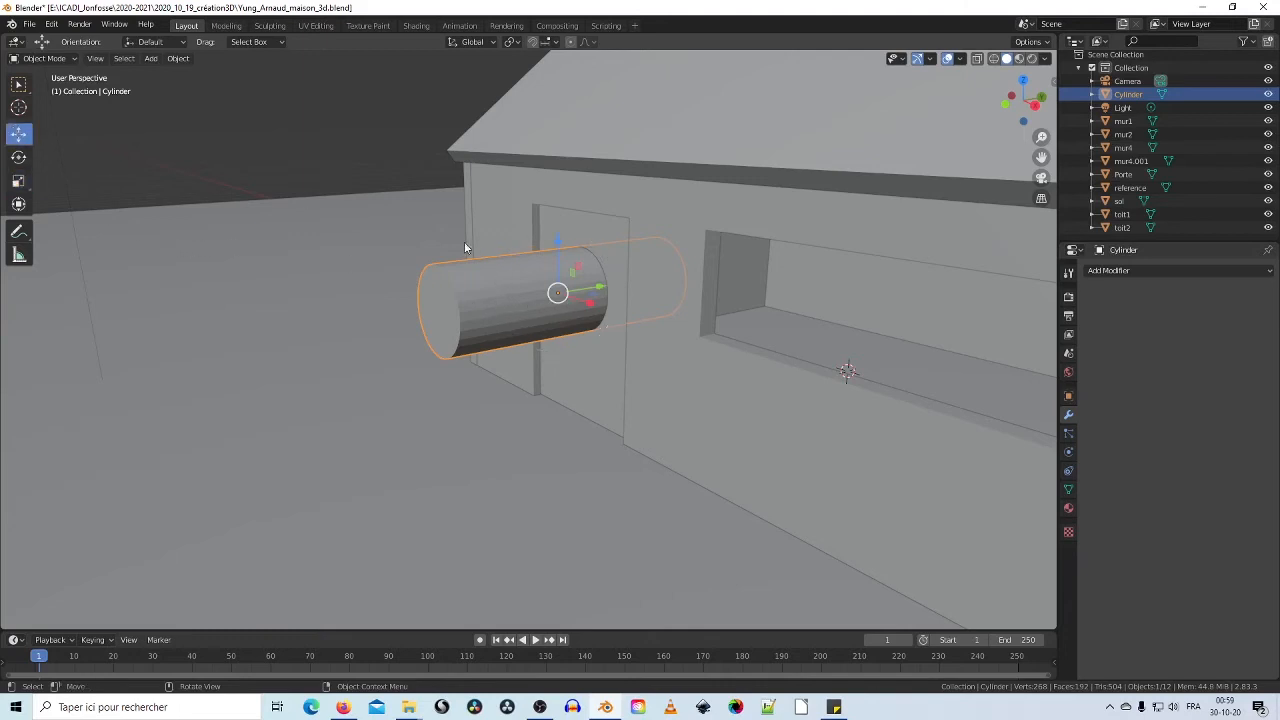
pyautogui.moveTo(603, 288); pyautogui.dragTo(361, 313)
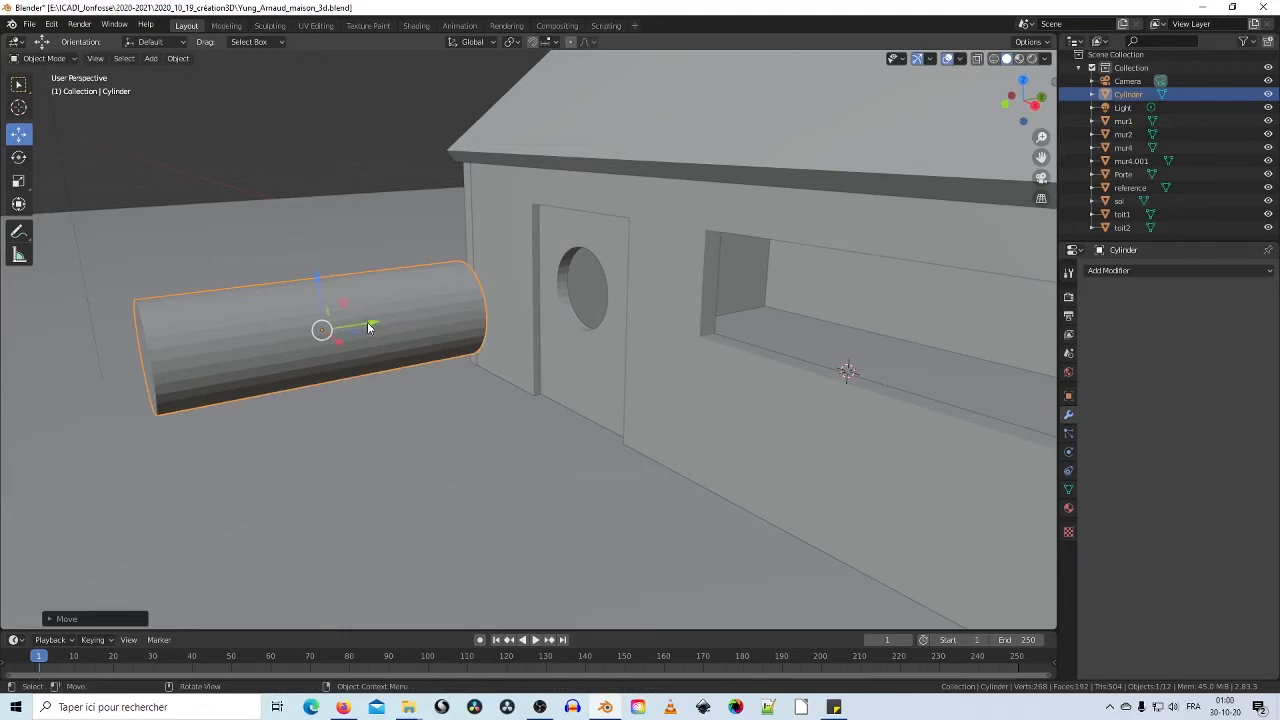
pyautogui.moveTo(371, 323); pyautogui.dragTo(443, 318)
pyautogui.press('Delete')
pyautogui.moveTo(443, 325); pyautogui.dragTo(726, 351, button='middle')
pyautogui.scroll(-2, 594, 362)
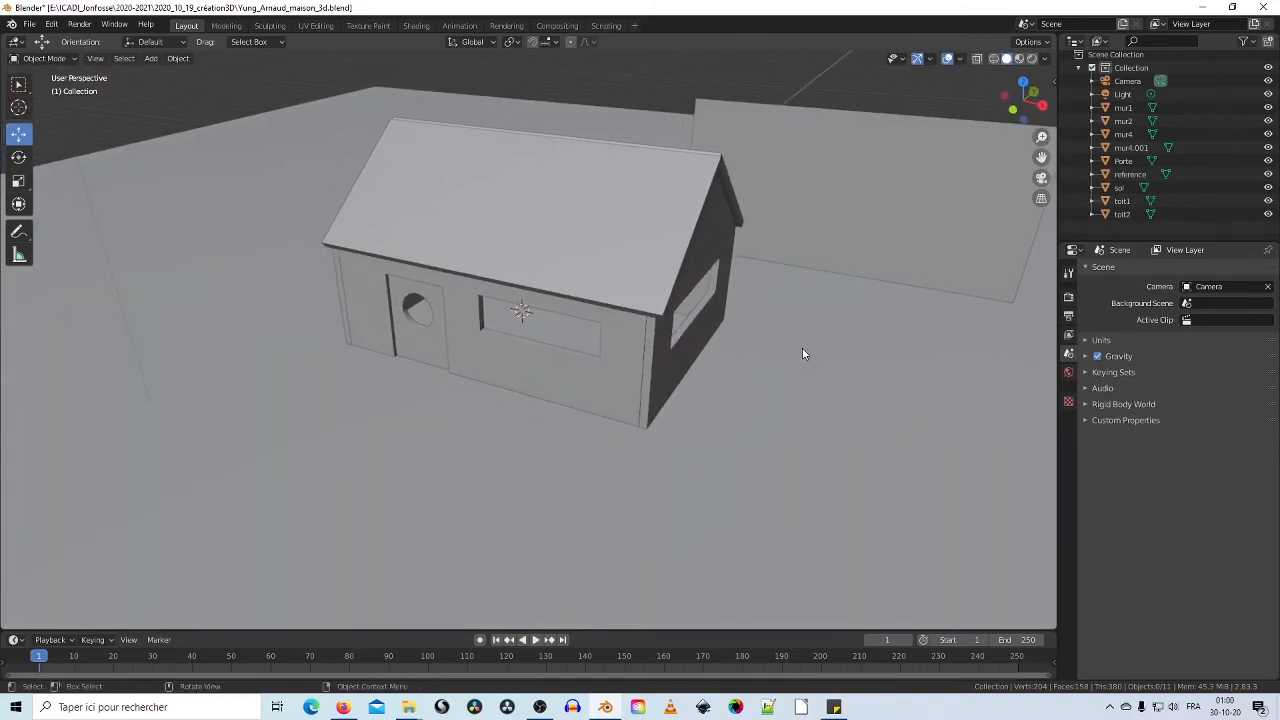
# Step: Orbit toward the house's gable end and switch the viewport to Material Preview shading
pyautogui.moveTo(814, 318); pyautogui.dragTo(798, 322, button='middle')
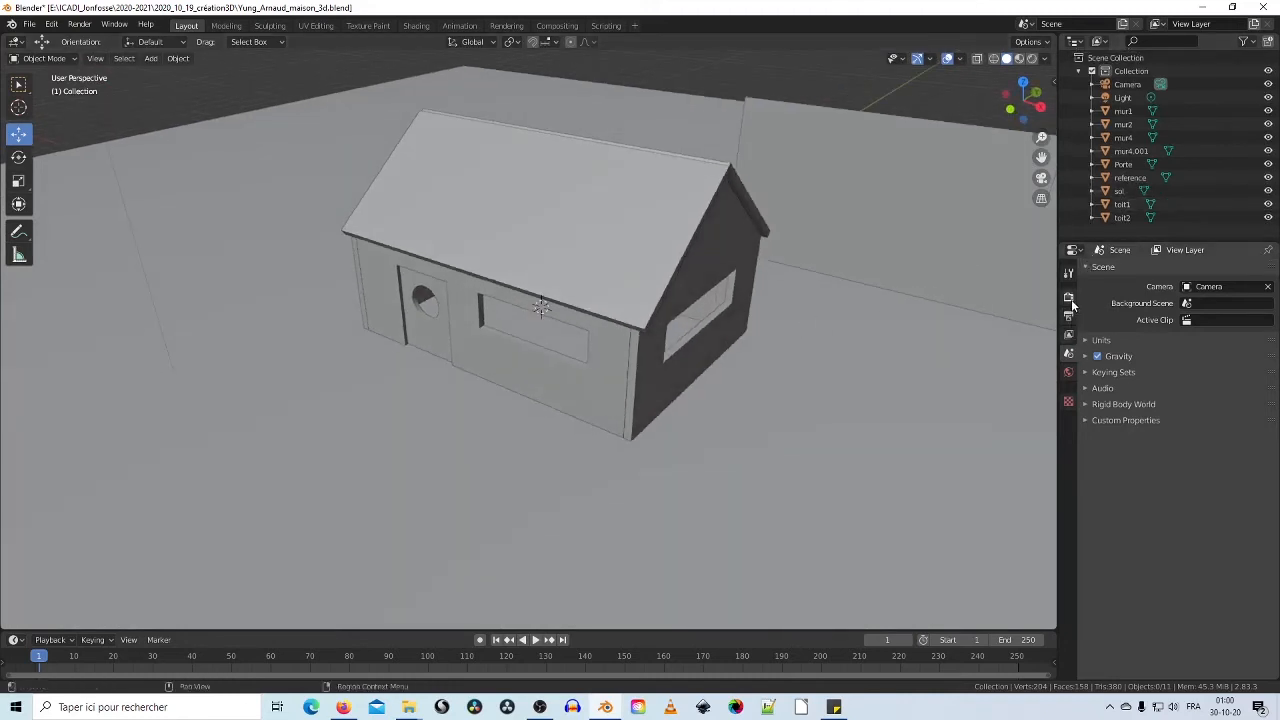
pyautogui.moveTo(745, 250); pyautogui.dragTo(770, 290, button='middle')
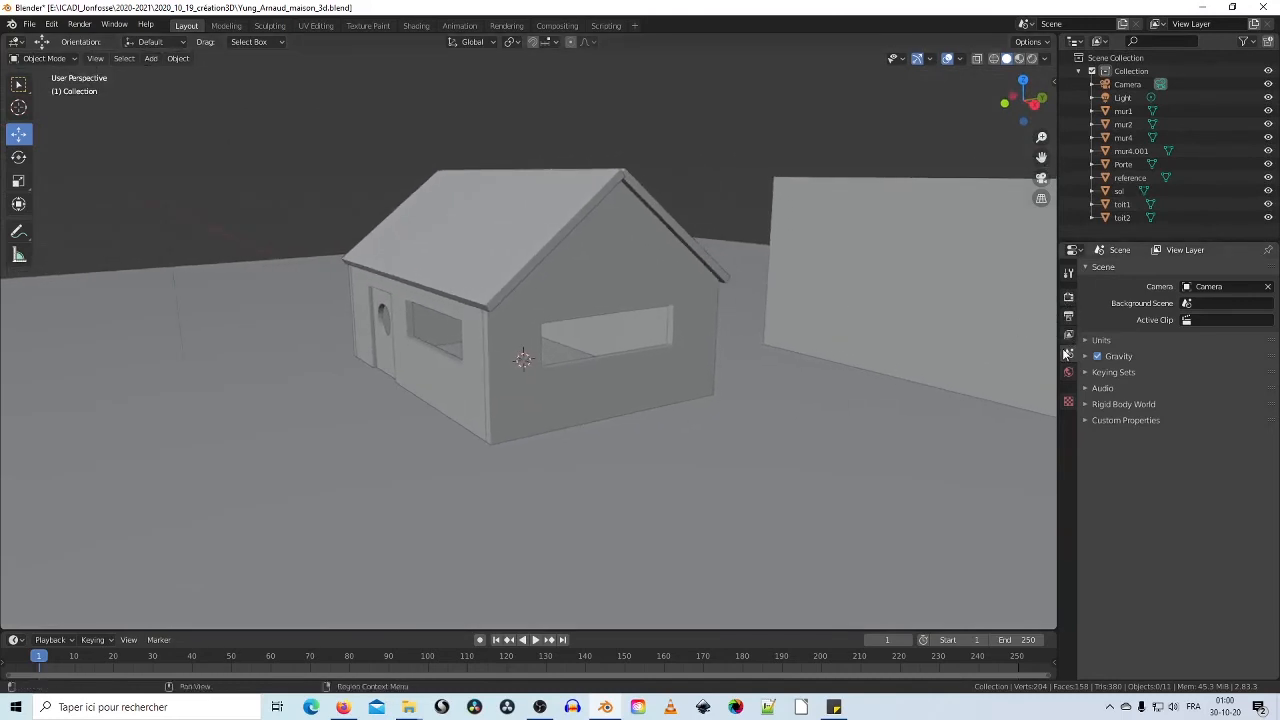
pyautogui.click(1019, 59)
pyautogui.moveTo(660, 279)
pyautogui.mouseDown(button='middle')
pyautogui.moveTo(734, 300)
pyautogui.moveTo(743, 334)
pyautogui.moveTo(686, 286)
pyautogui.moveTo(820, 347)
pyautogui.moveTo(817, 334)
pyautogui.mouseUp(button='middle')
pyautogui.moveTo(825, 332); pyautogui.dragTo(901, 360, button='middle')
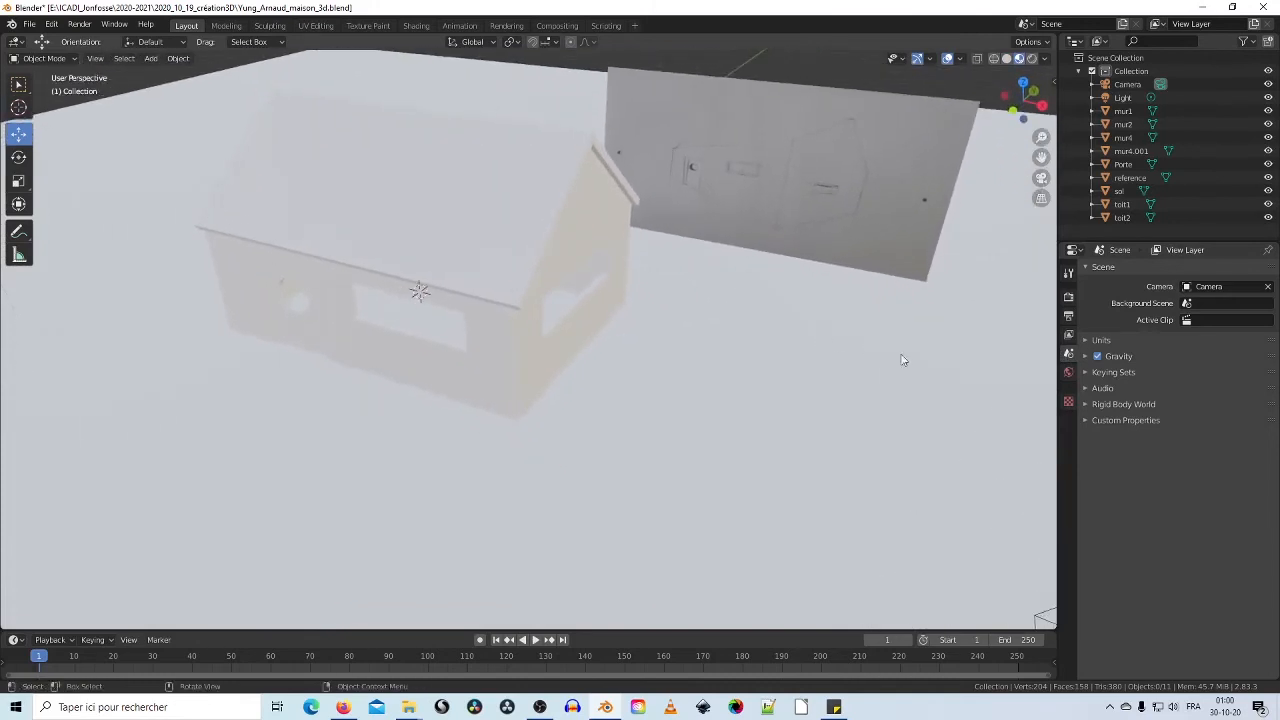
# Step: Show the Eevee render settings, toggle the Bloom panel, and switch to Rendered shading
pyautogui.click(1069, 299)
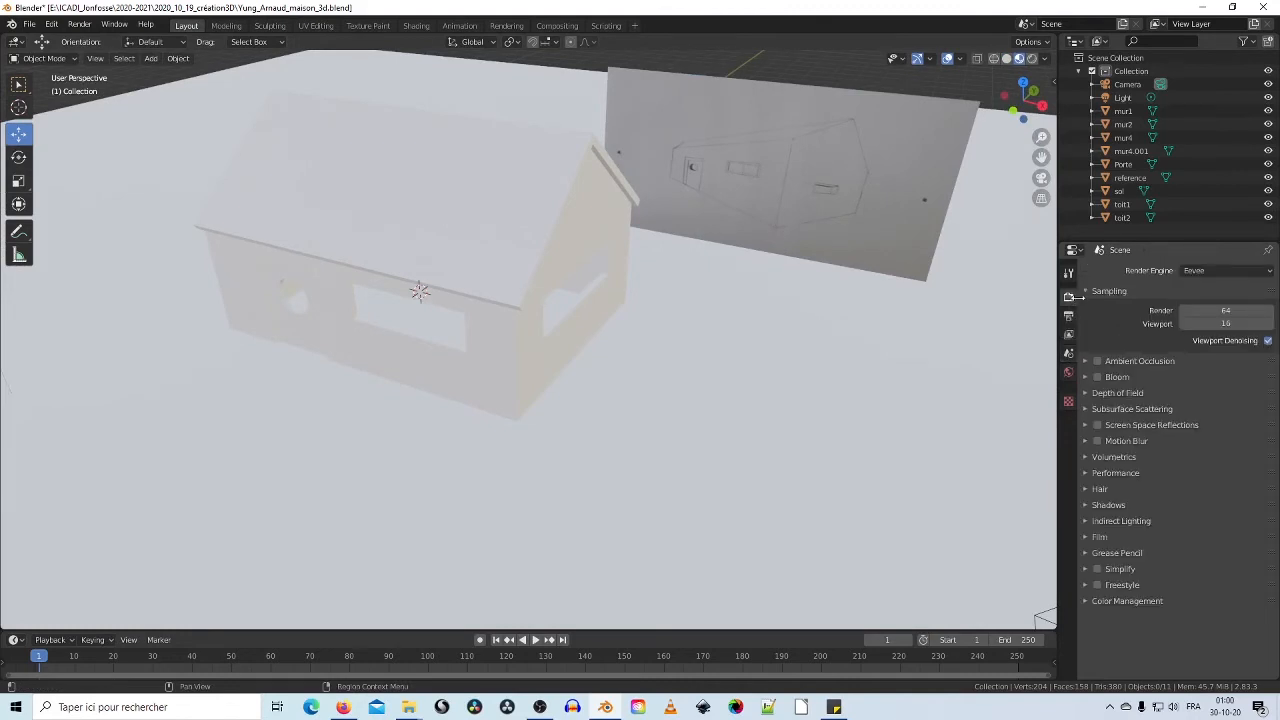
pyautogui.click(1086, 377)
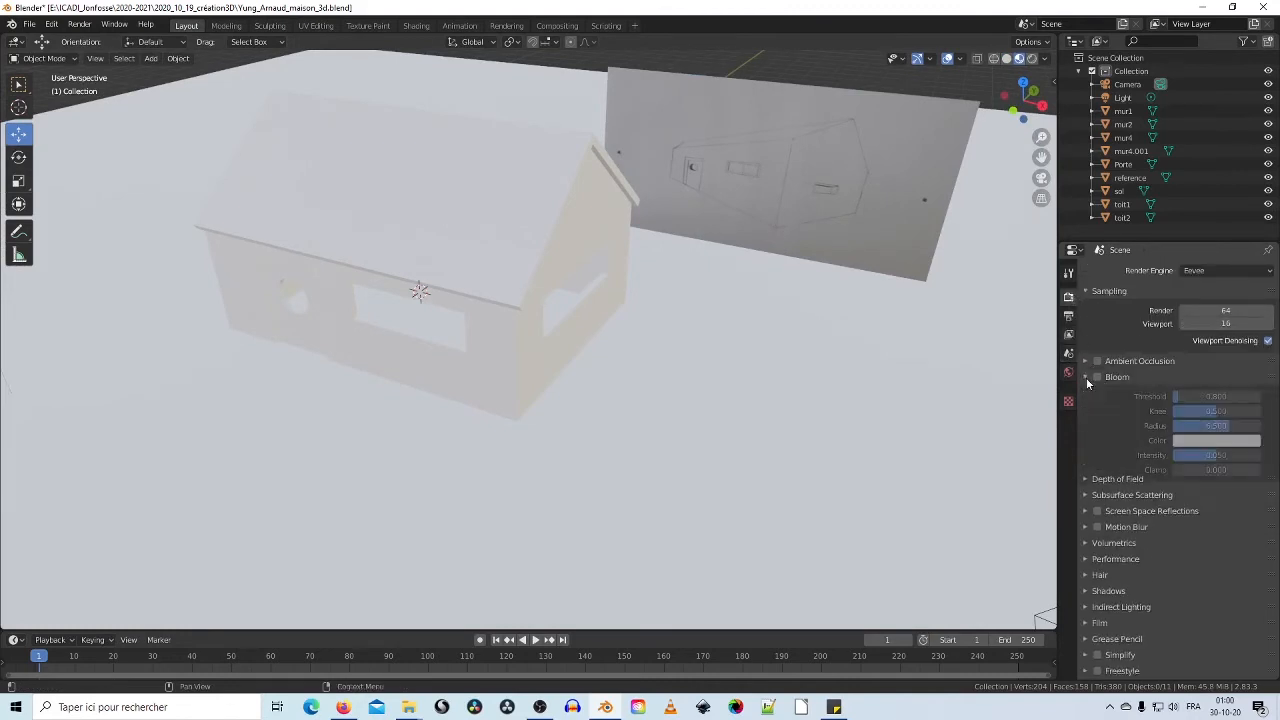
pyautogui.click(1087, 377)
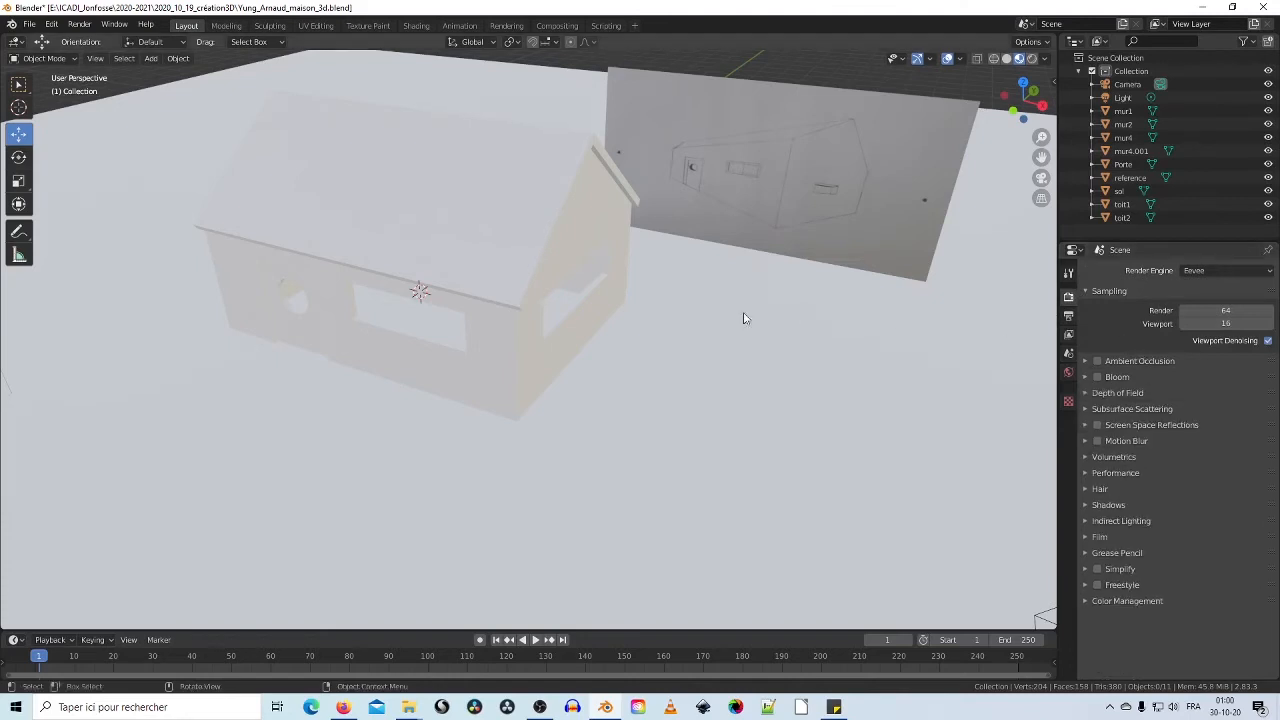
pyautogui.moveTo(743, 314); pyautogui.dragTo(964, 132, button='middle')
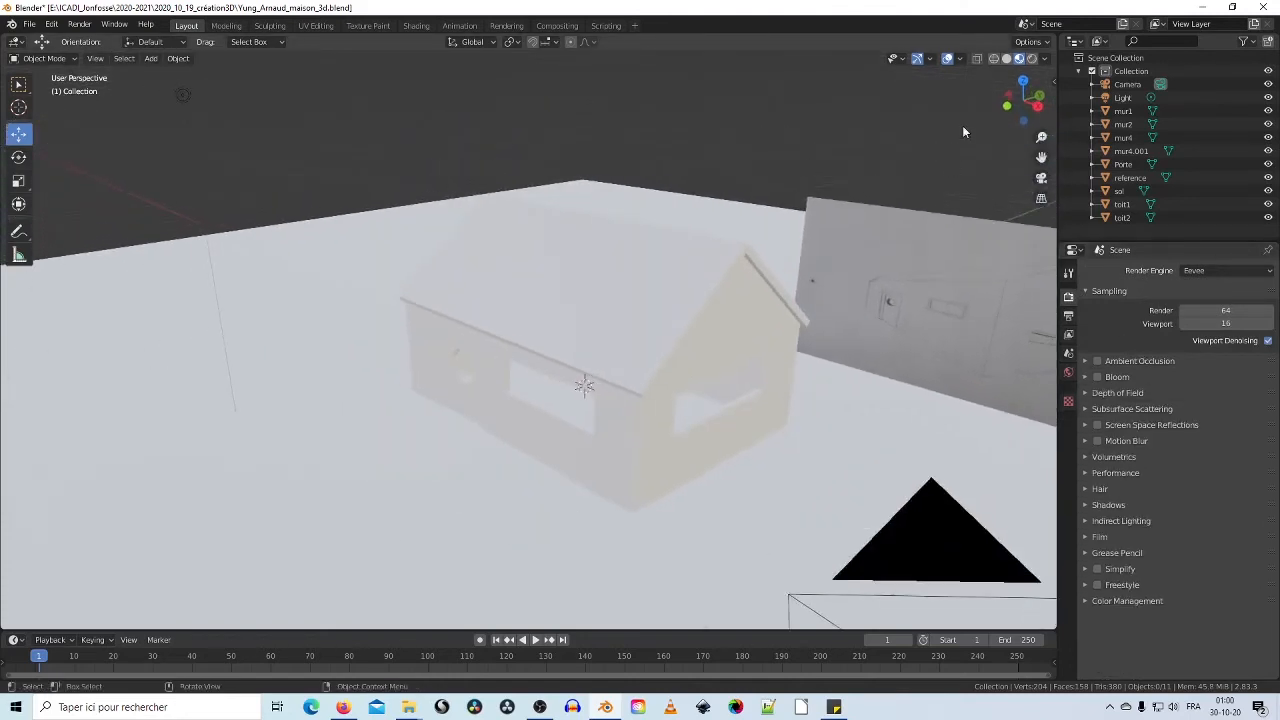
pyautogui.click(1032, 58)
pyautogui.moveTo(600, 362)
pyautogui.mouseDown(button='middle')
pyautogui.moveTo(668, 345)
pyautogui.moveTo(641, 379)
pyautogui.mouseUp(button='middle')
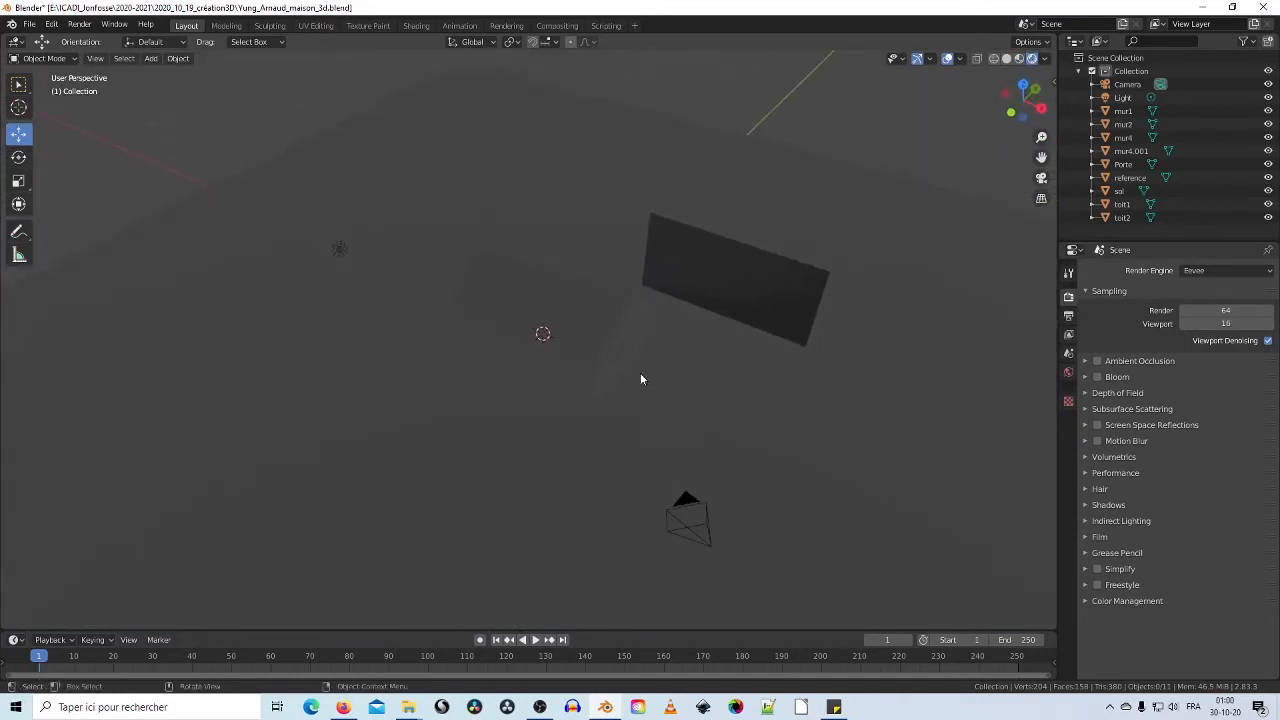
pyautogui.click(340, 249)
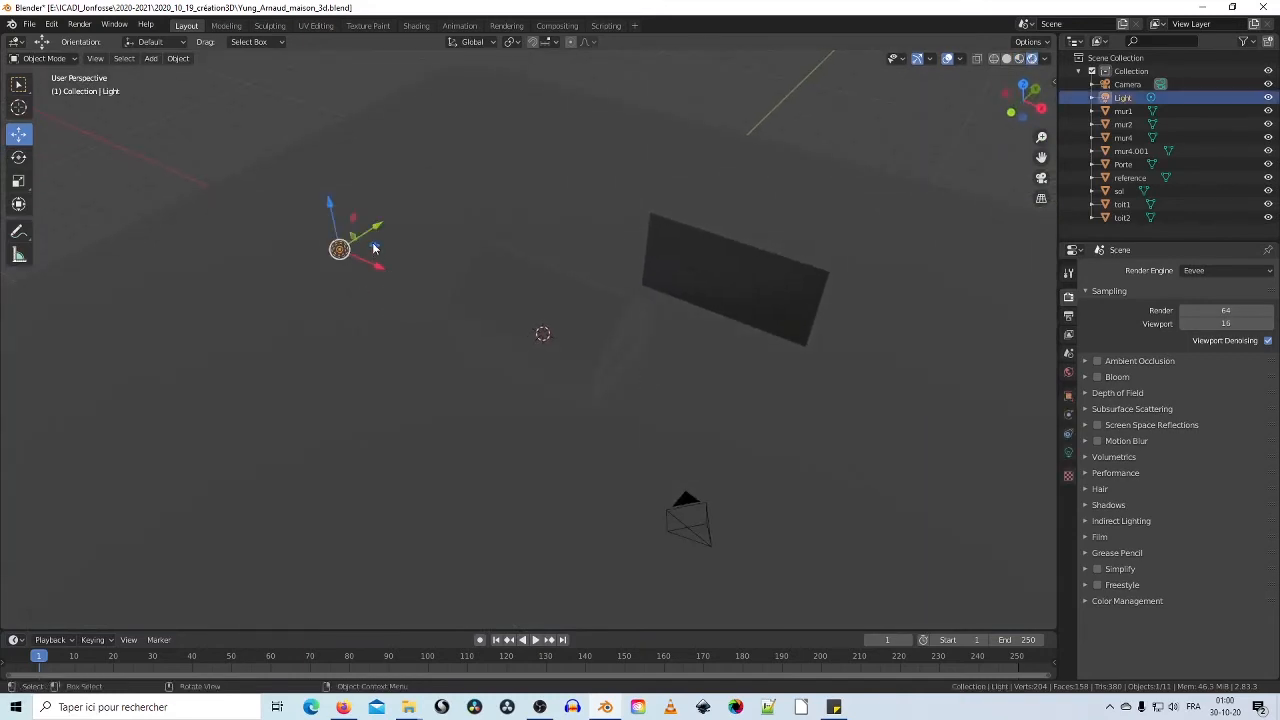
# Step: Drag the main Light across the ground plane and along X to sit above the house
pyautogui.moveTo(375, 248); pyautogui.dragTo(377, 250)
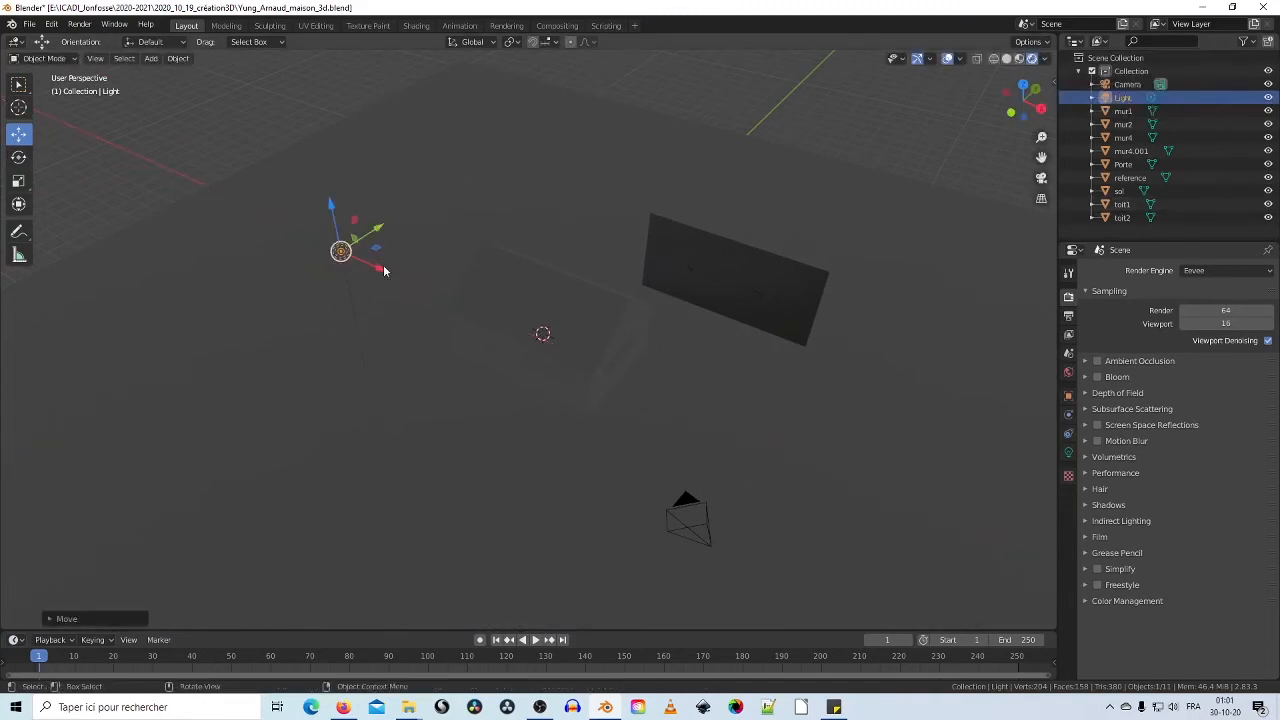
pyautogui.moveTo(379, 251); pyautogui.dragTo(783, 437)
pyautogui.moveTo(784, 448); pyautogui.dragTo(813, 395, button='middle')
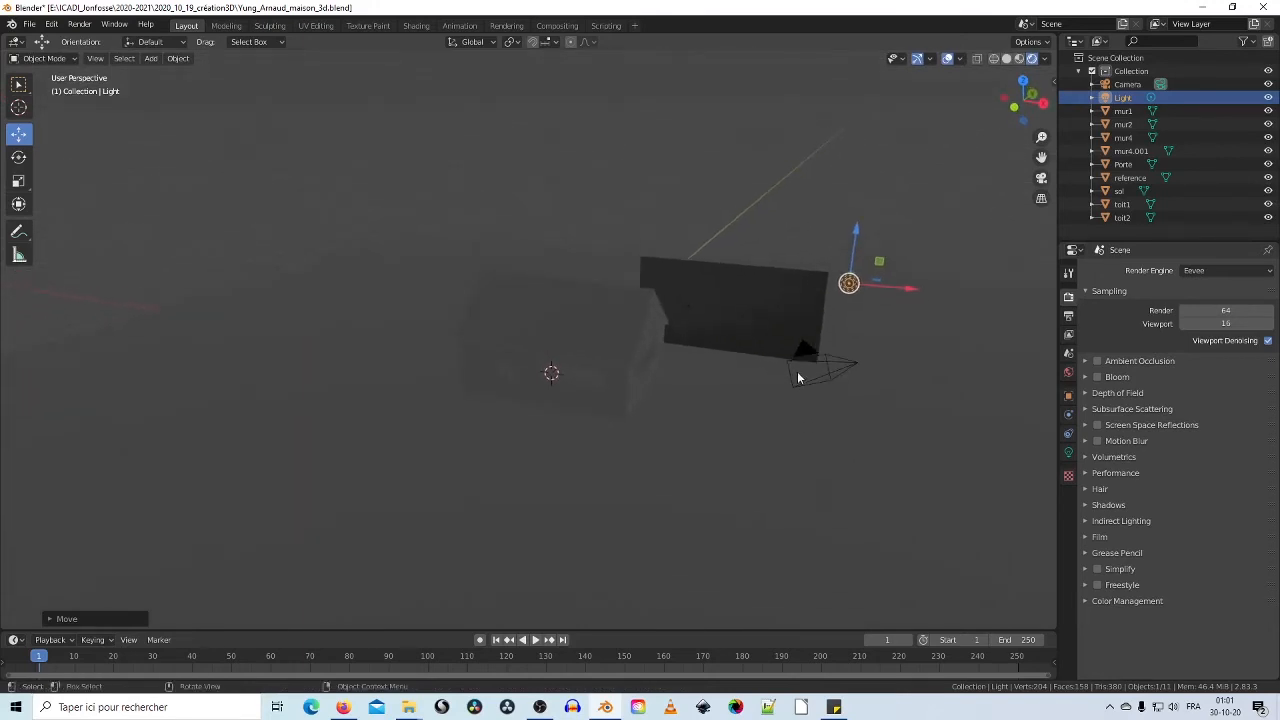
pyautogui.moveTo(910, 298); pyautogui.dragTo(576, 294)
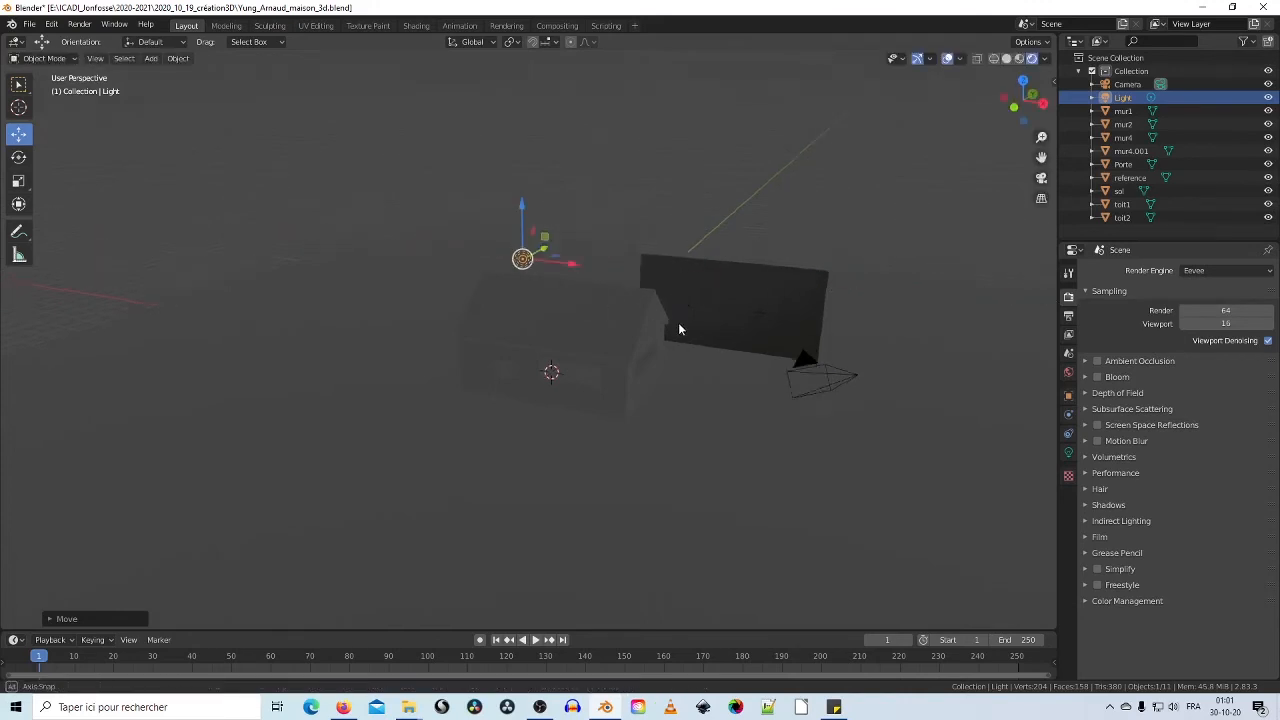
pyautogui.moveTo(678, 322); pyautogui.dragTo(631, 328, button='middle')
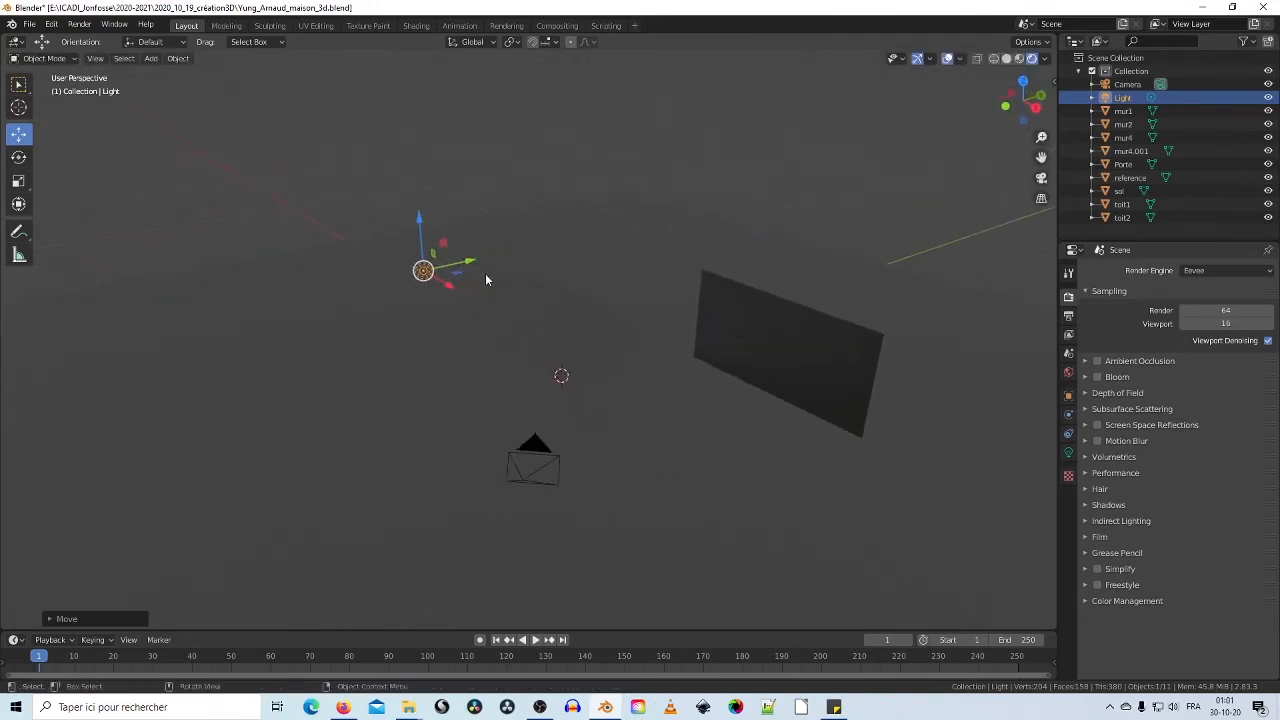
# Step: Set the main Light's power to 1000 W and nudge it along X
pyautogui.click(1069, 454)
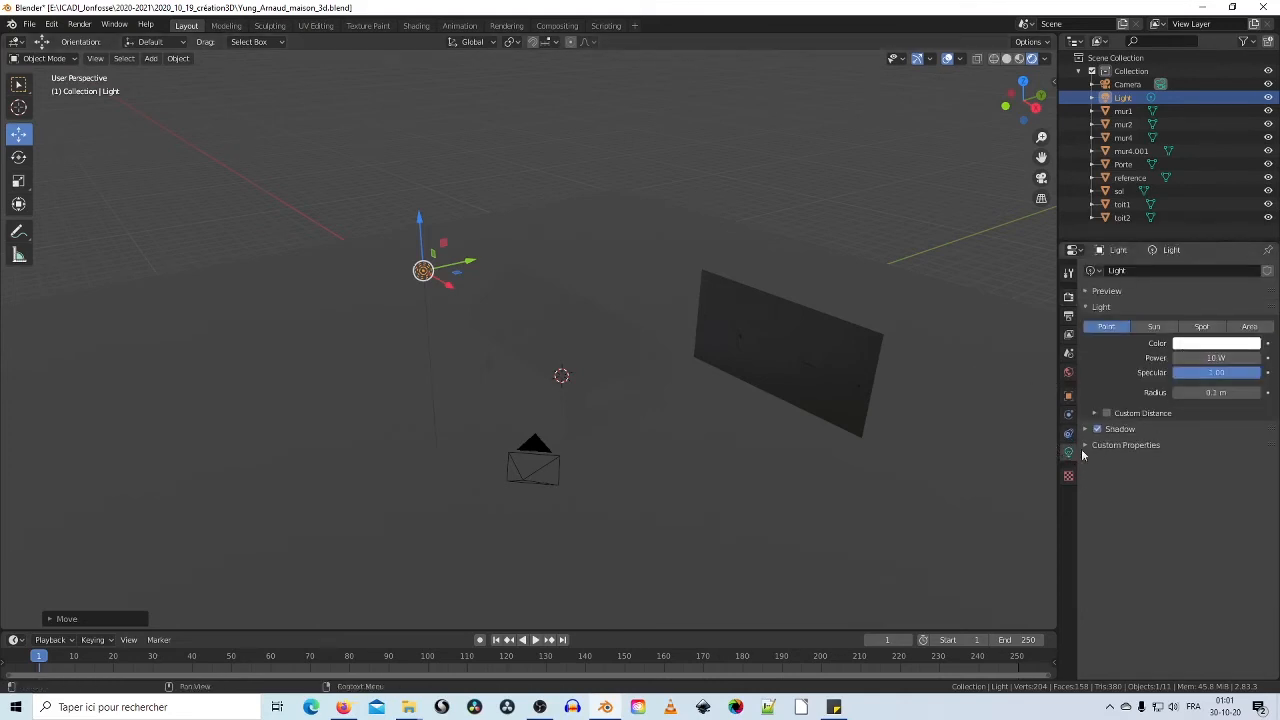
pyautogui.click(1208, 358)
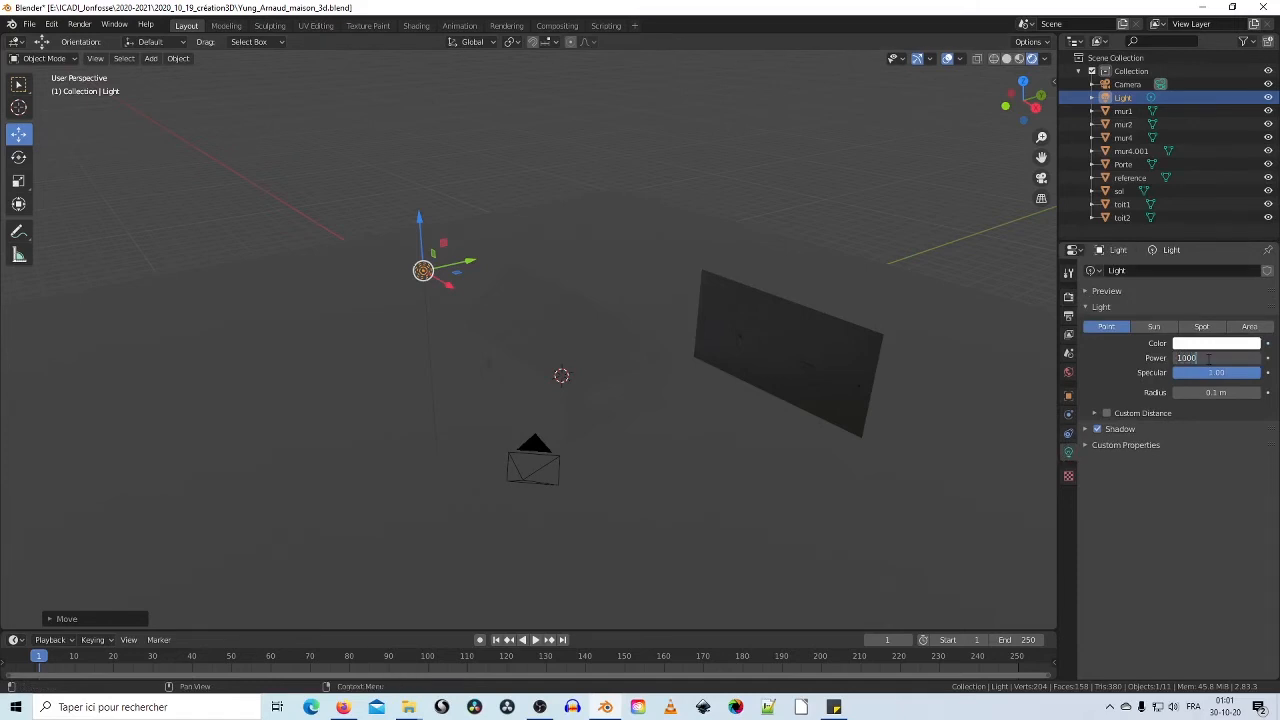
pyautogui.write('1000')
pyautogui.press('Return')
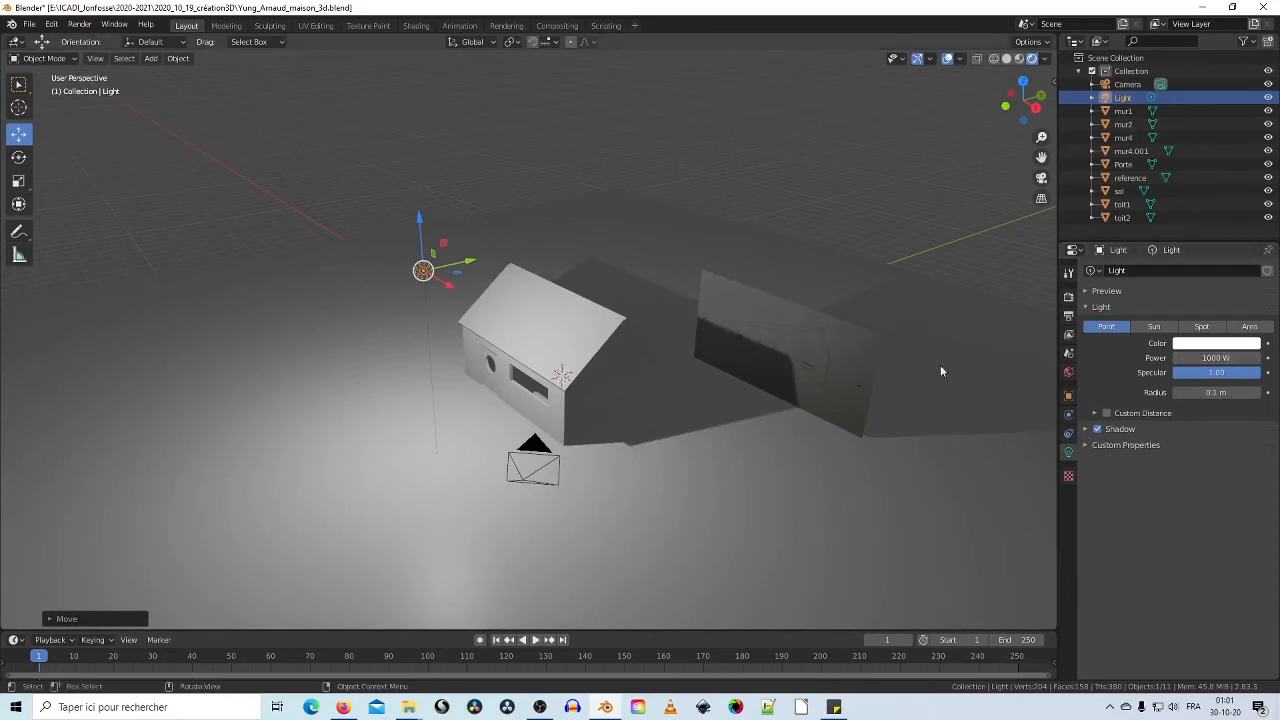
pyautogui.moveTo(430, 315); pyautogui.dragTo(558, 312, button='middle')
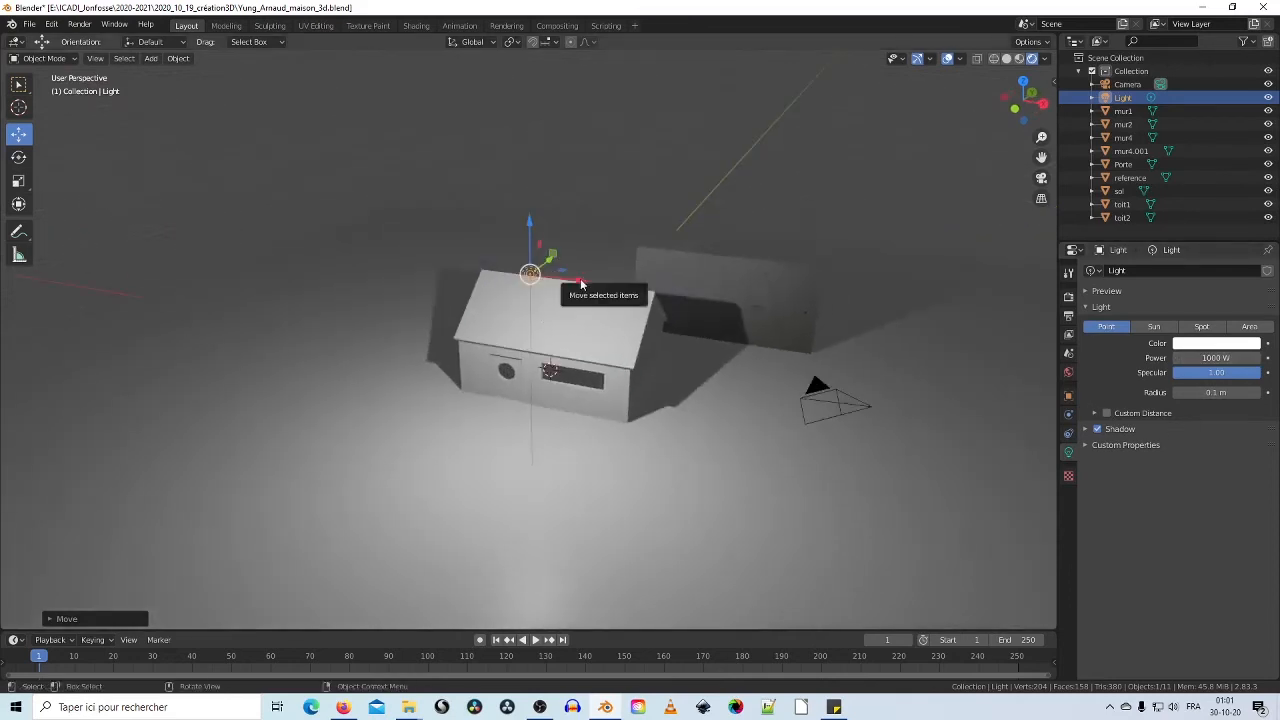
pyautogui.moveTo(591, 288); pyautogui.dragTo(506, 287)
pyautogui.moveTo(606, 298)
pyautogui.mouseDown(button='middle')
pyautogui.moveTo(566, 314)
pyautogui.moveTo(614, 291)
pyautogui.mouseUp(button='middle')
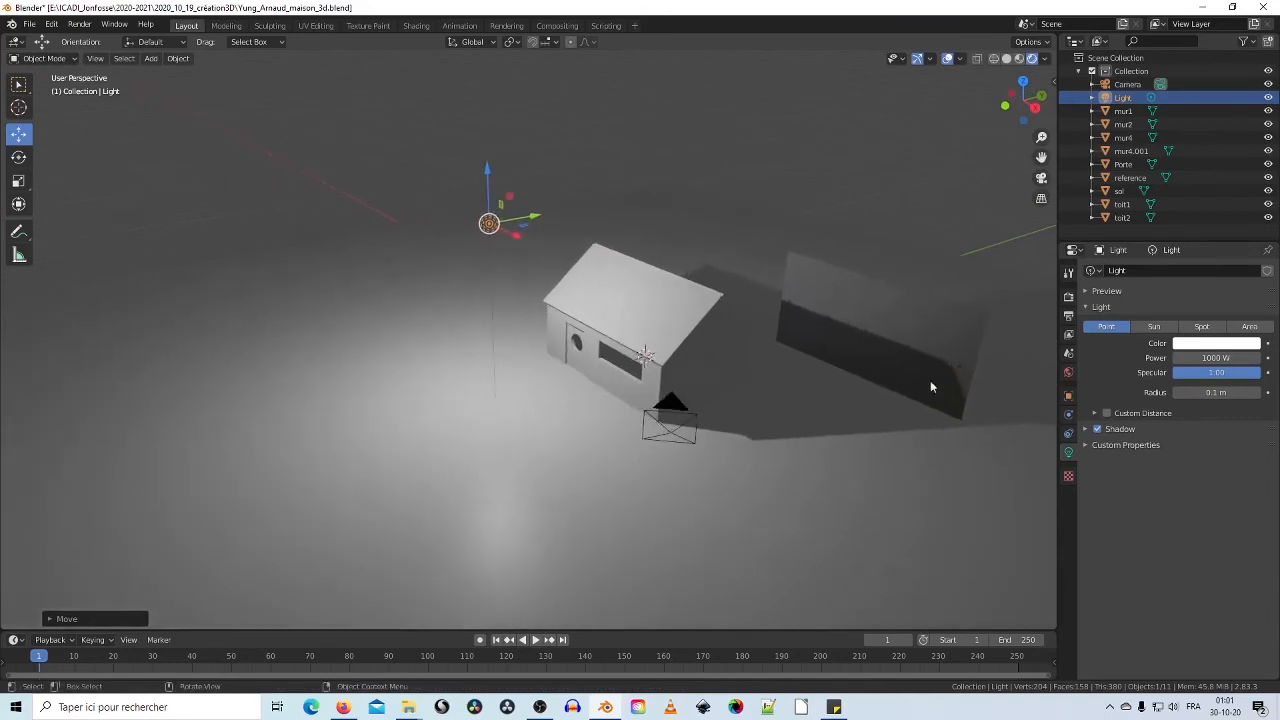
# Step: Tint the main Light blue-purple using the colour wheel
pyautogui.click(1221, 345)
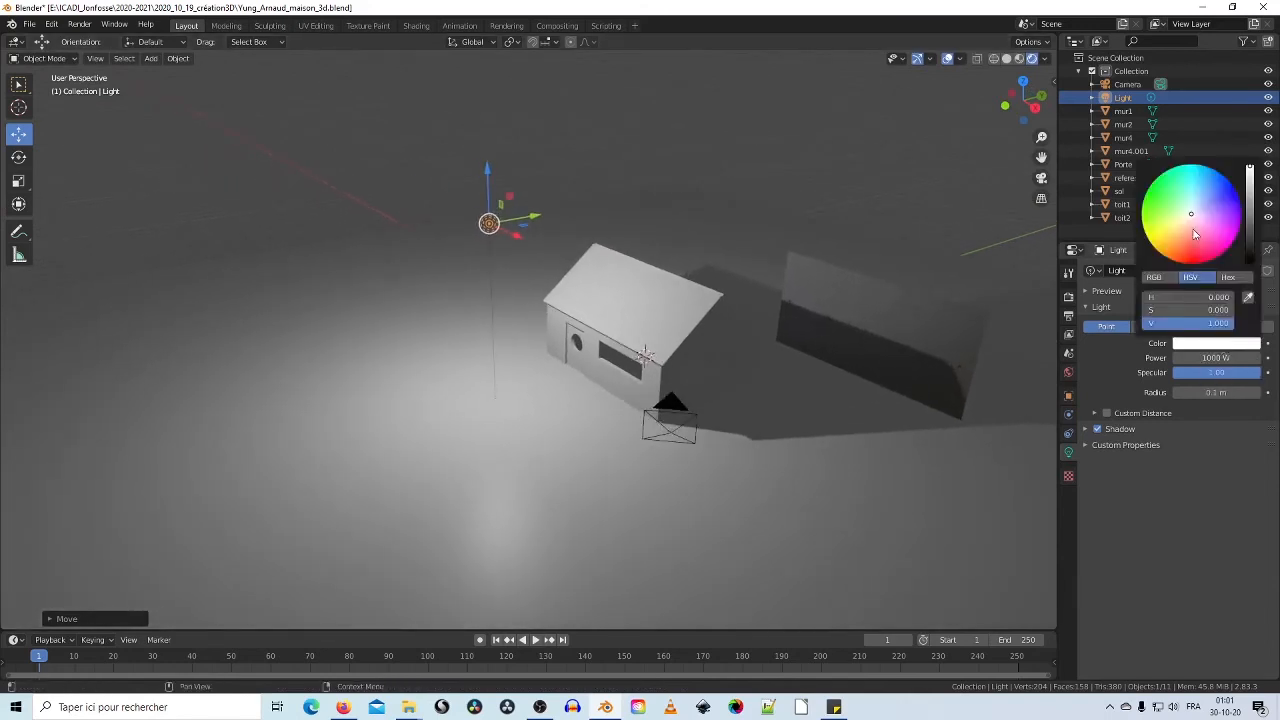
pyautogui.moveTo(1190, 215)
pyautogui.mouseDown()
pyautogui.moveTo(1221, 204)
pyautogui.moveTo(1218, 214)
pyautogui.moveTo(1222, 194)
pyautogui.mouseUp()
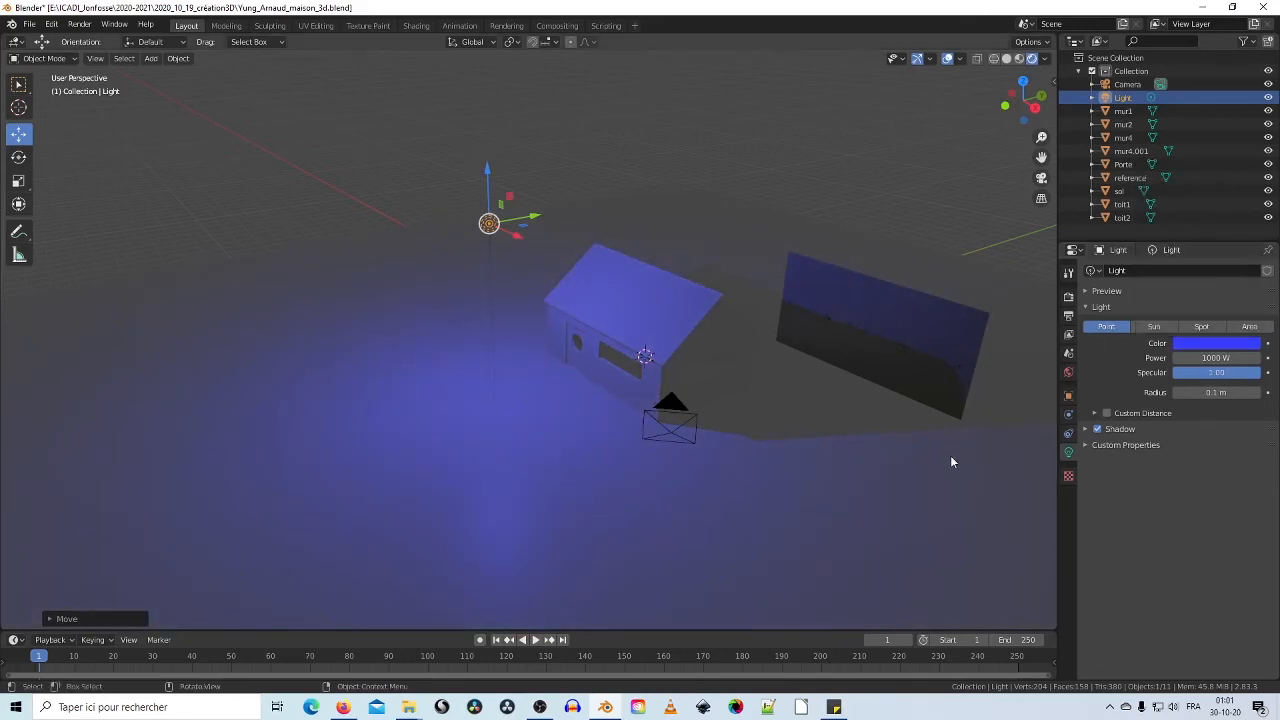
pyautogui.moveTo(685, 408)
pyautogui.mouseDown(button='middle')
pyautogui.moveTo(788, 346)
pyautogui.moveTo(814, 371)
pyautogui.moveTo(640, 389)
pyautogui.moveTo(710, 358)
pyautogui.moveTo(812, 363)
pyautogui.moveTo(743, 346)
pyautogui.moveTo(771, 366)
pyautogui.moveTo(680, 408)
pyautogui.mouseUp(button='middle')
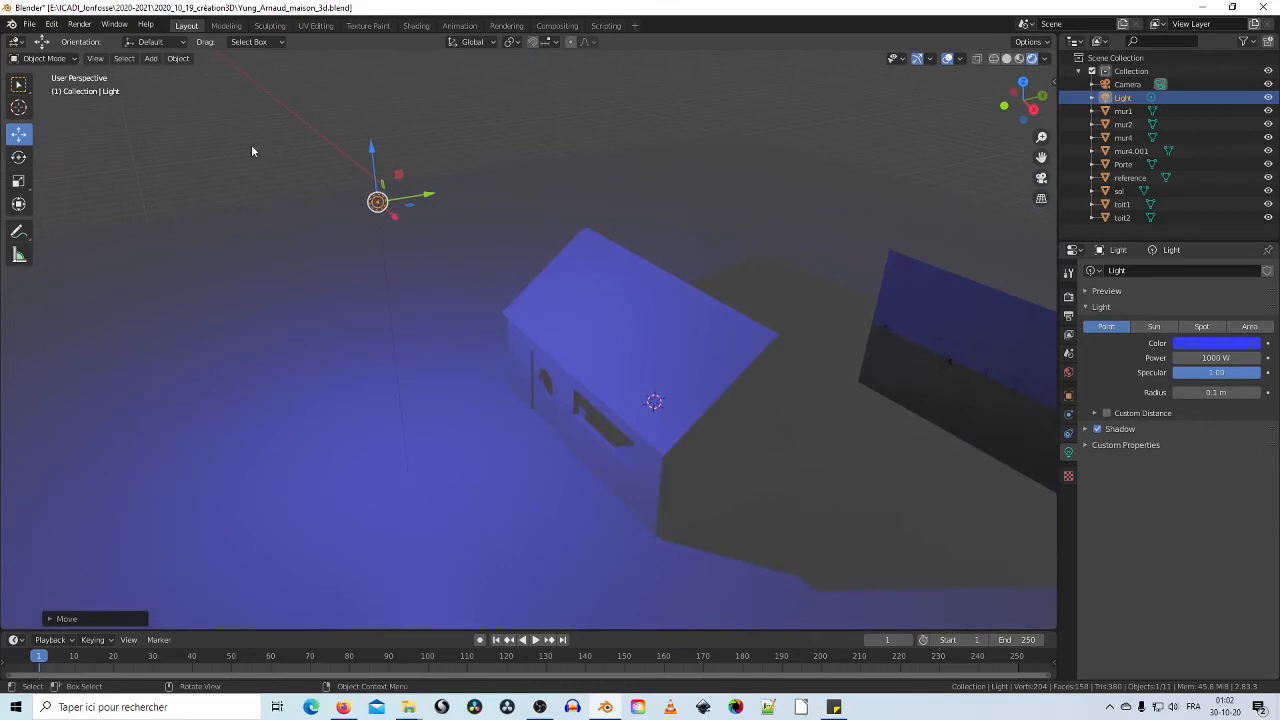
pyautogui.click(151, 59)
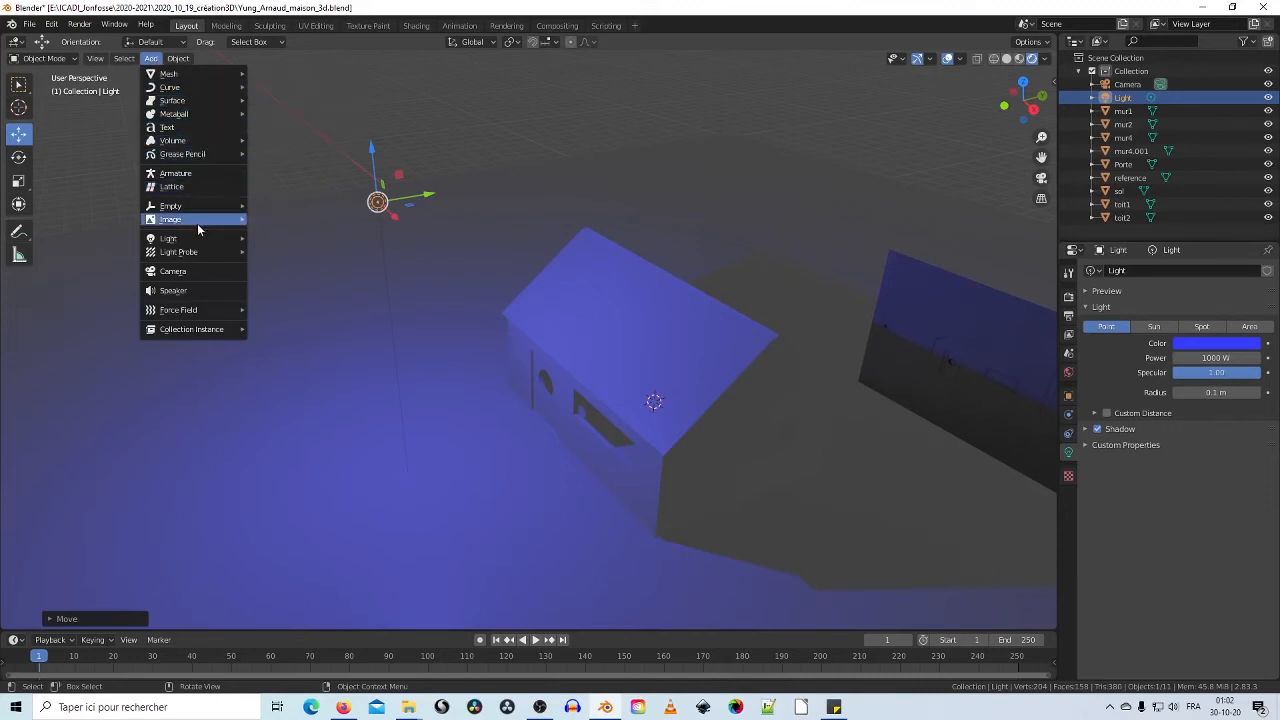
# Step: Add a point light and position it inside the window opening of mur1
pyautogui.moveTo(197, 240)
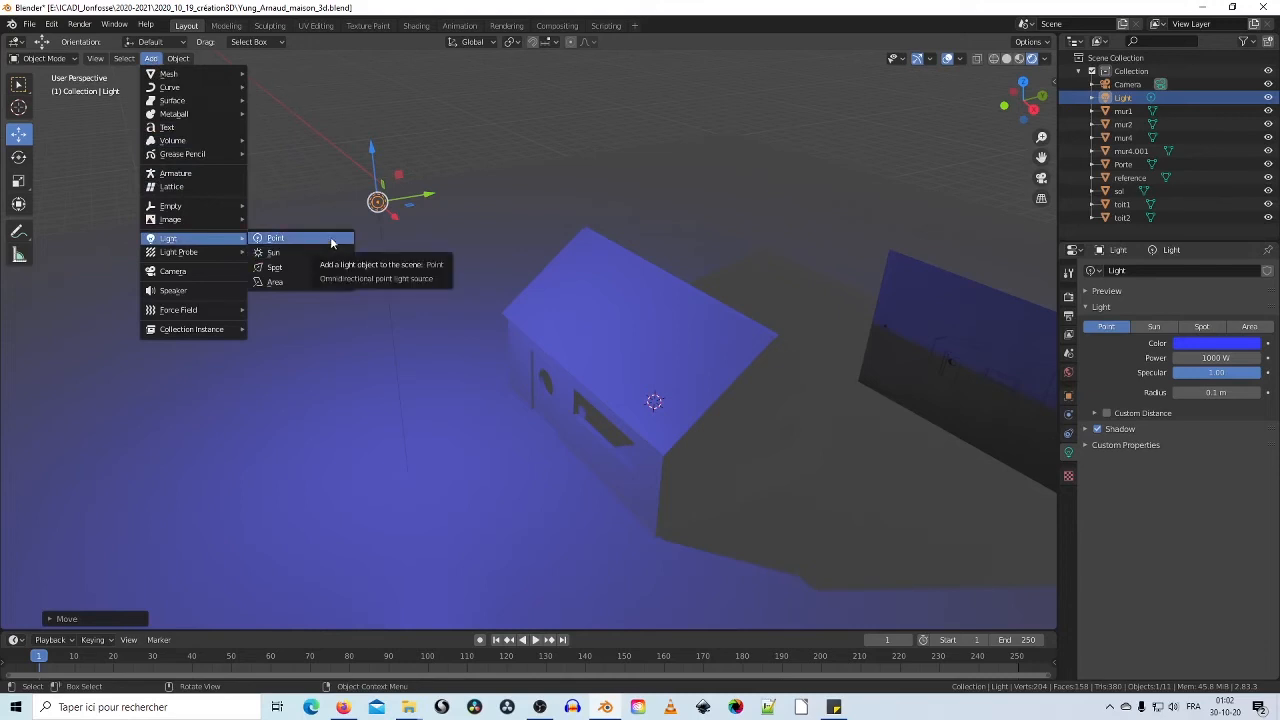
pyautogui.click(332, 243)
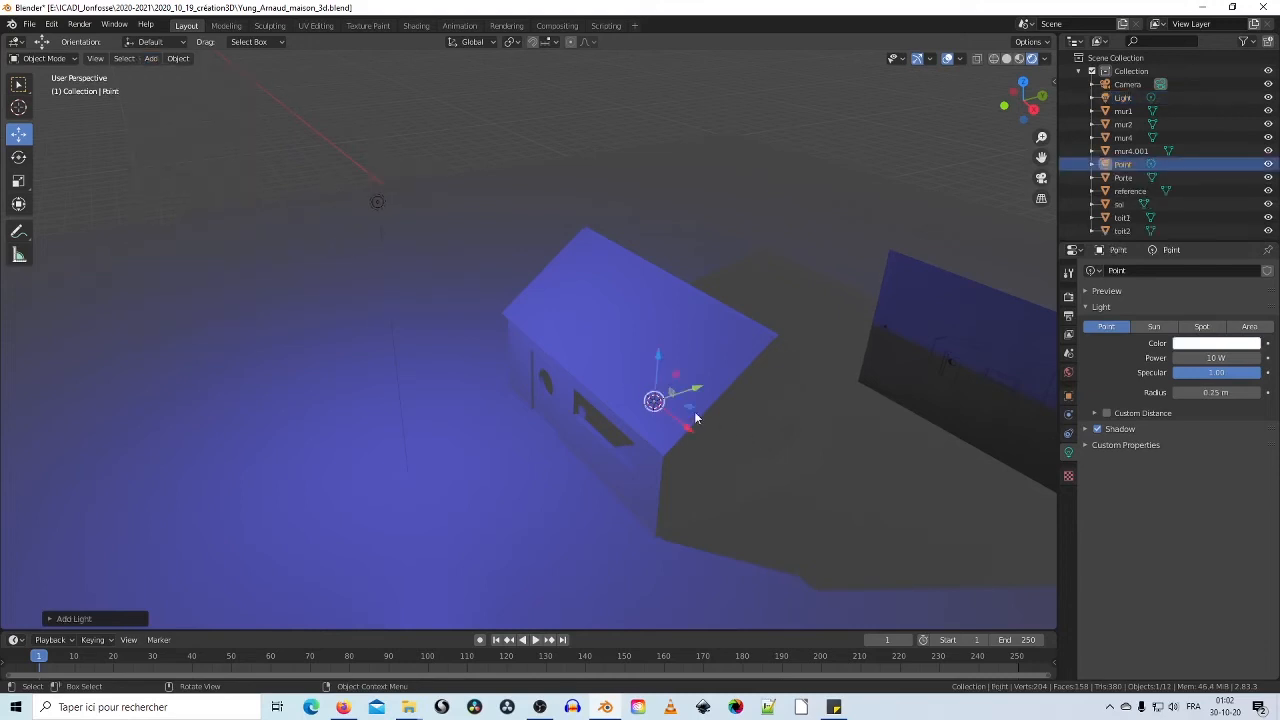
pyautogui.moveTo(697, 418); pyautogui.dragTo(668, 361, button='middle')
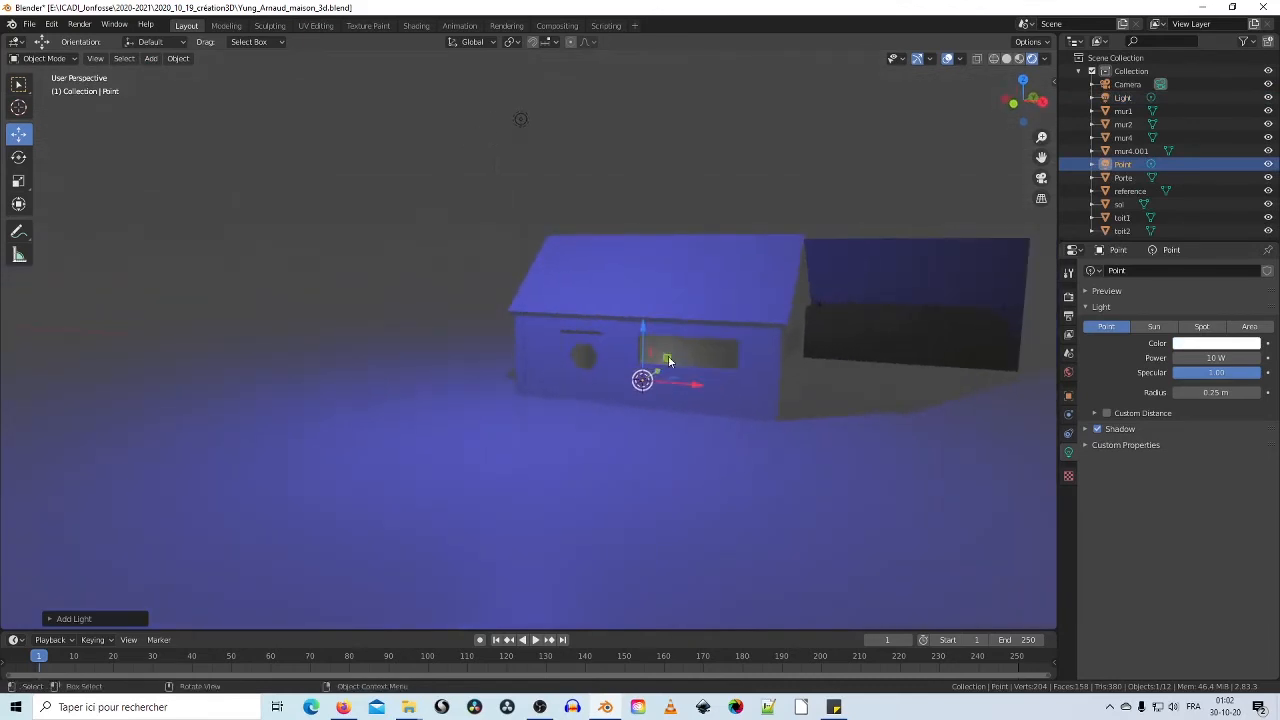
pyautogui.moveTo(668, 361); pyautogui.dragTo(671, 350)
pyautogui.moveTo(671, 350); pyautogui.dragTo(618, 345, button='middle')
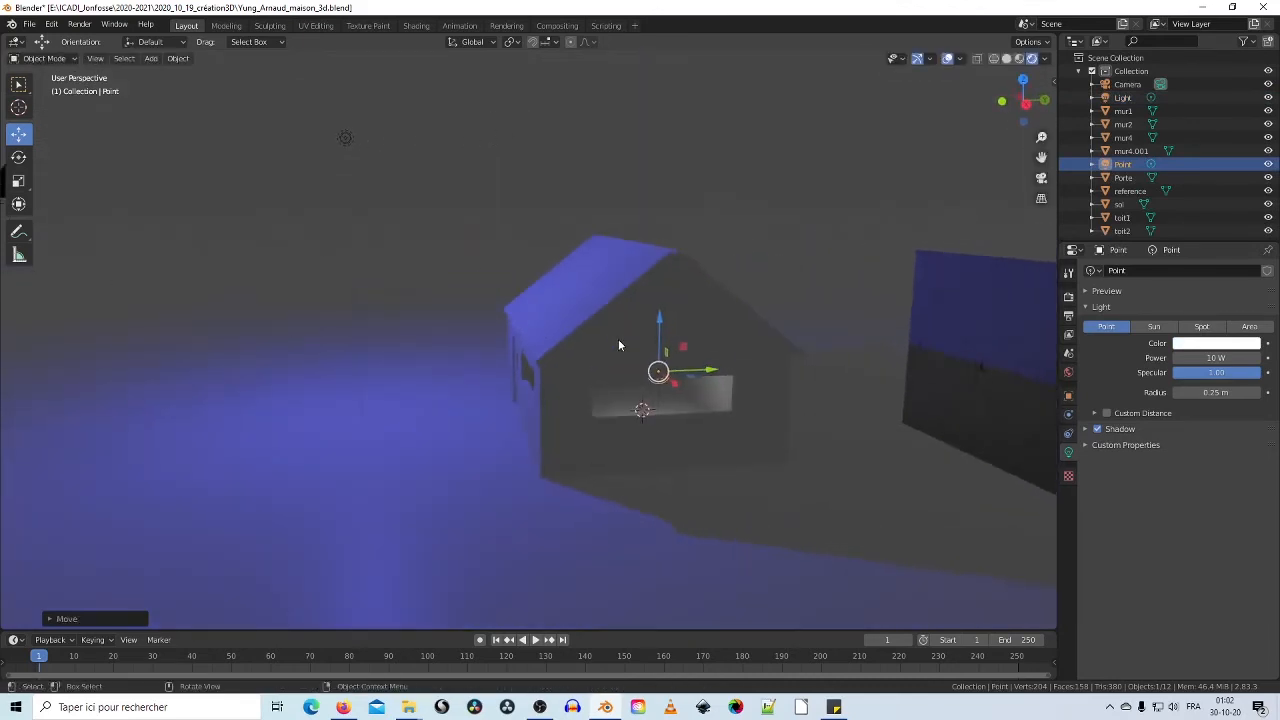
pyautogui.moveTo(709, 374); pyautogui.dragTo(674, 373)
pyautogui.moveTo(674, 373)
pyautogui.mouseDown(button='middle')
pyautogui.moveTo(752, 381)
pyautogui.moveTo(703, 393)
pyautogui.moveTo(661, 376)
pyautogui.mouseUp(button='middle')
pyautogui.scroll(4, 751, 381)
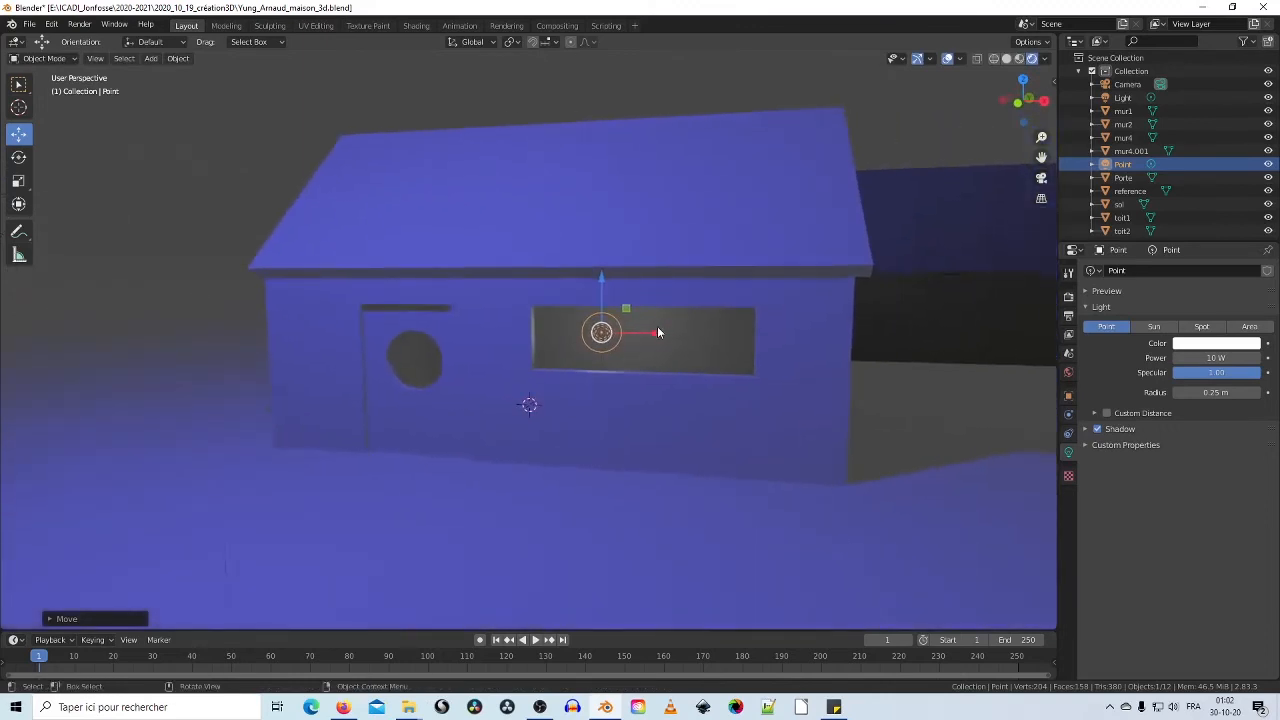
pyautogui.moveTo(660, 338); pyautogui.dragTo(712, 338)
pyautogui.moveTo(737, 351)
pyautogui.mouseDown(button='middle')
pyautogui.moveTo(628, 357)
pyautogui.moveTo(756, 360)
pyautogui.moveTo(725, 358)
pyautogui.mouseUp(button='middle')
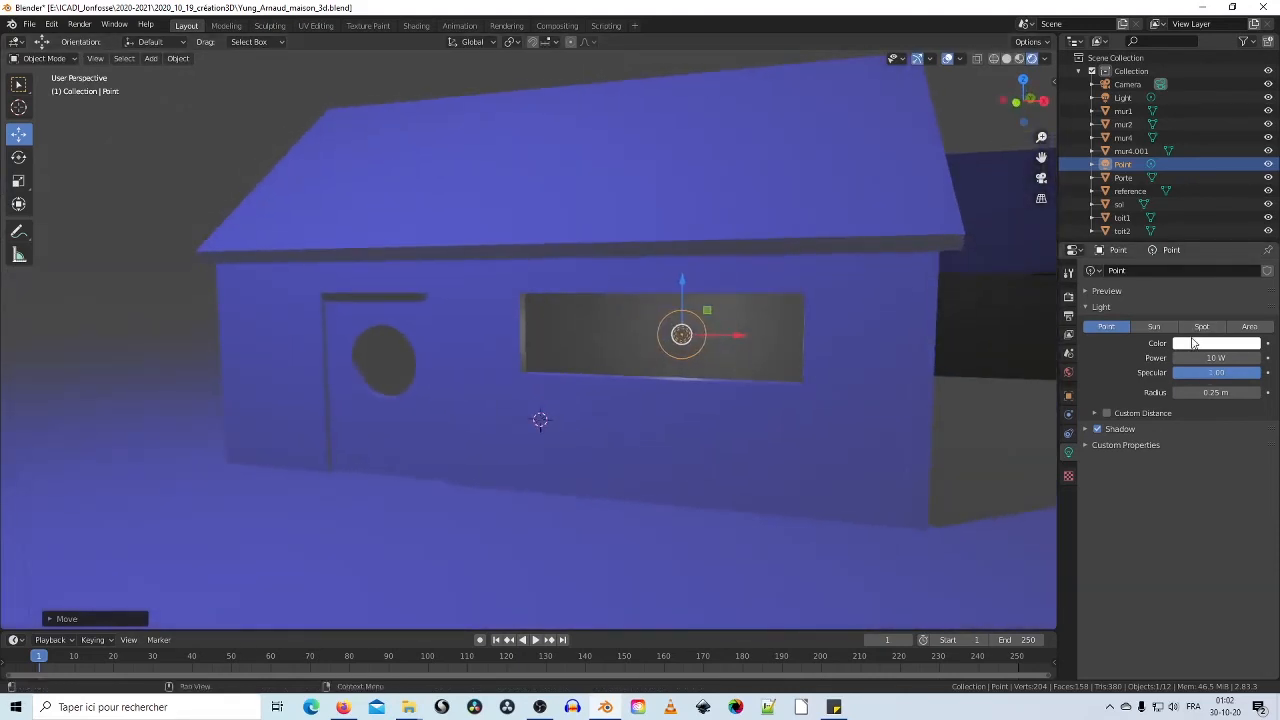
# Step: Make the window light orange at 115.8 W, then deepen it to a more saturated orange
pyautogui.click(1189, 345)
pyautogui.moveTo(1191, 222); pyautogui.dragTo(1174, 244)
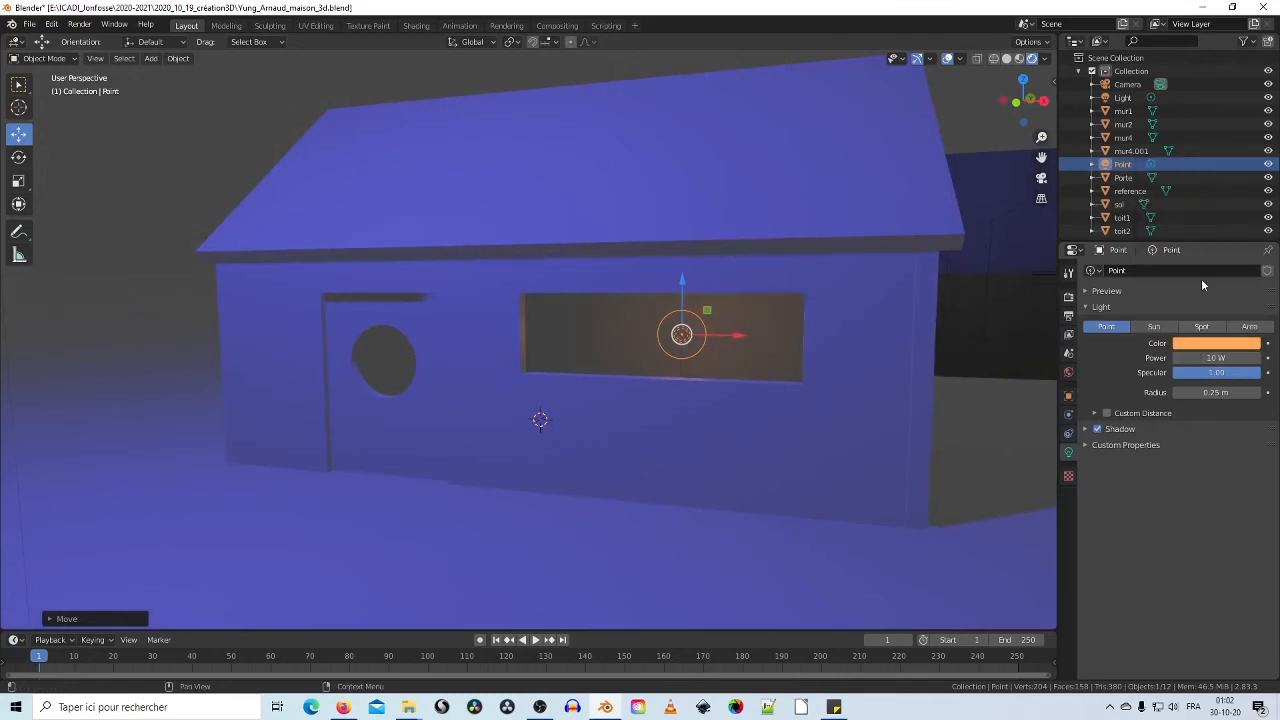
pyautogui.moveTo(1187, 358); pyautogui.dragTo(1270, 358)
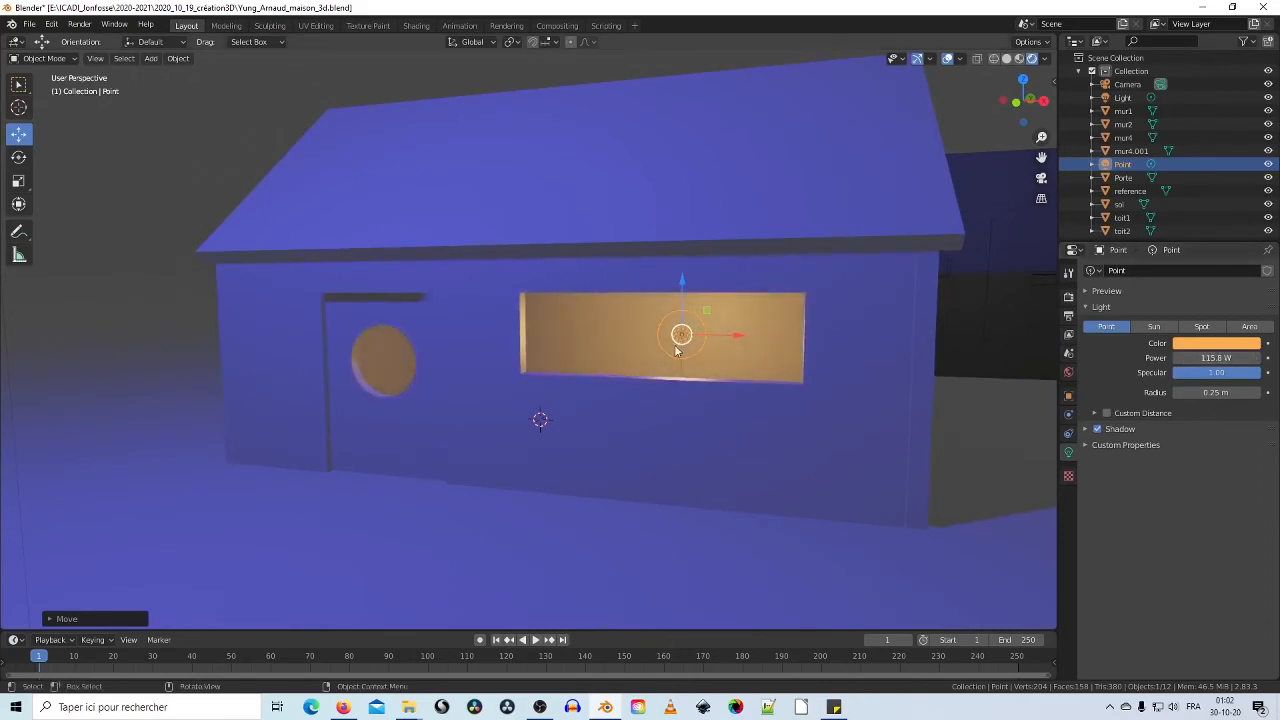
pyautogui.moveTo(677, 350); pyautogui.dragTo(618, 324, button='middle')
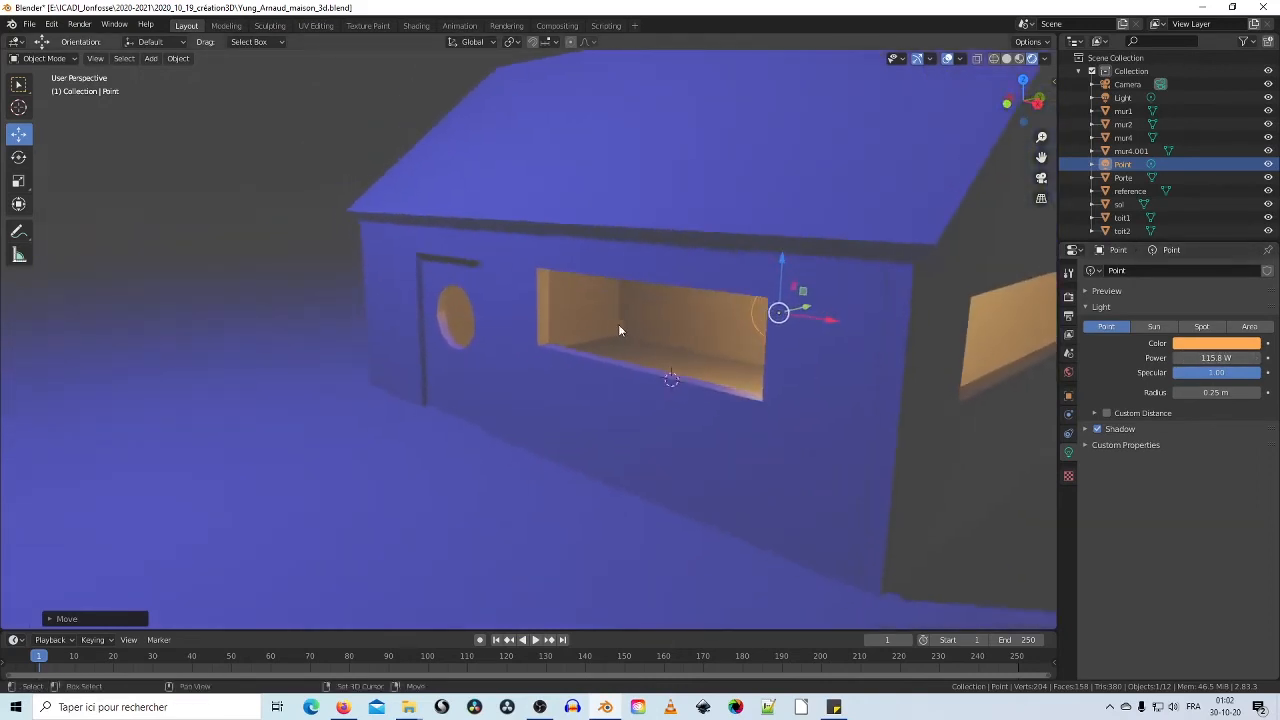
pyautogui.click(1215, 345)
pyautogui.moveTo(1175, 247); pyautogui.dragTo(1177, 249)
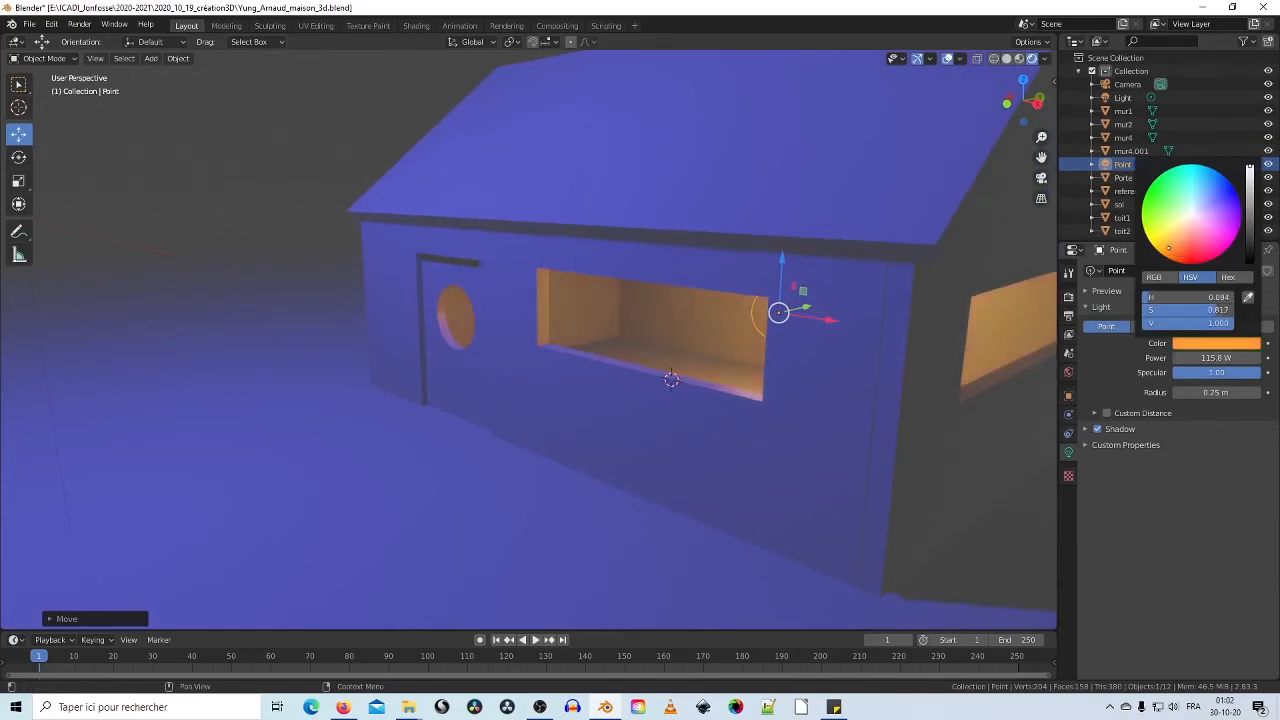
pyautogui.moveTo(632, 369); pyautogui.dragTo(660, 370, button='middle')
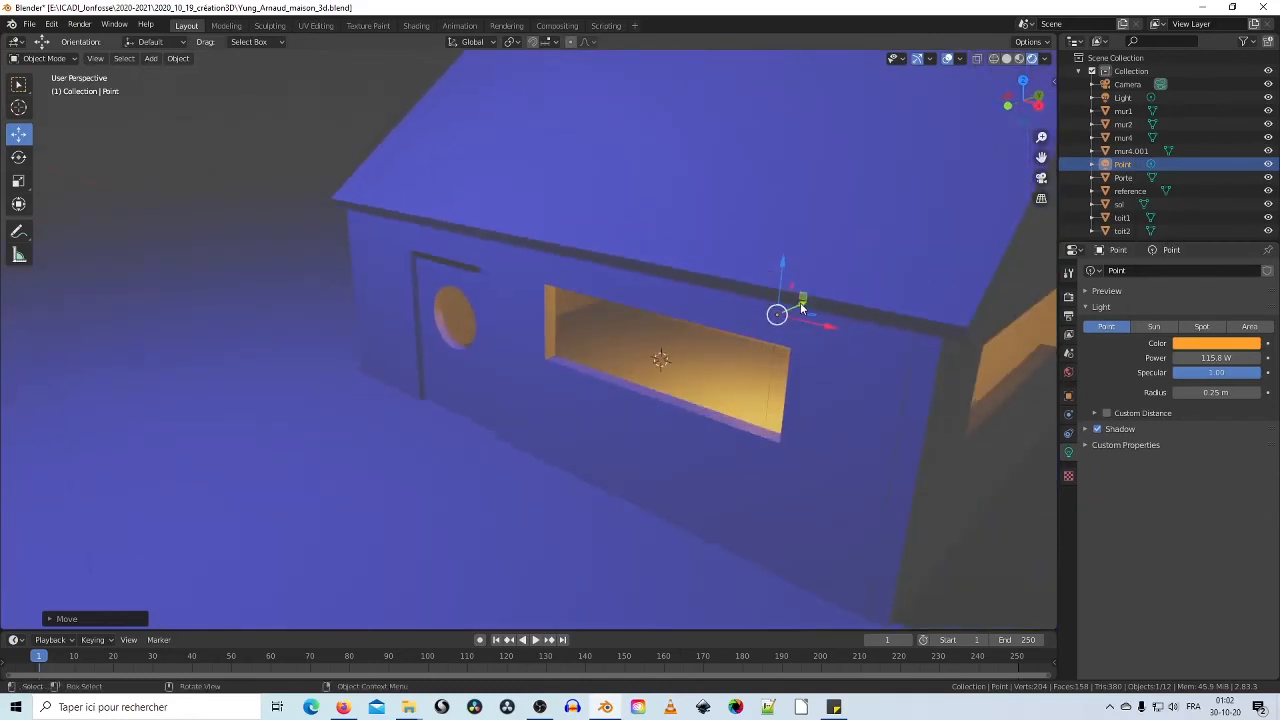
# Step: Duplicate the window light as Point.001 and move it just above the round-holed door
pyautogui.rightClick(779, 316)
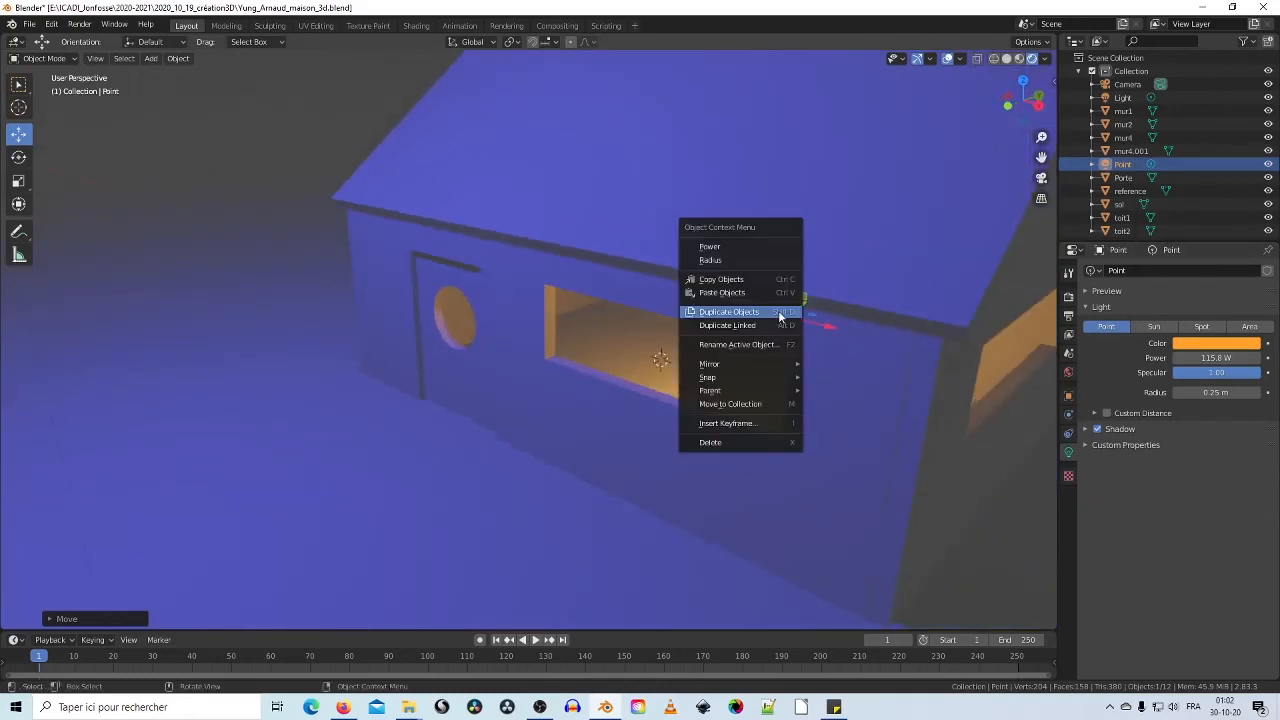
pyautogui.click(772, 316)
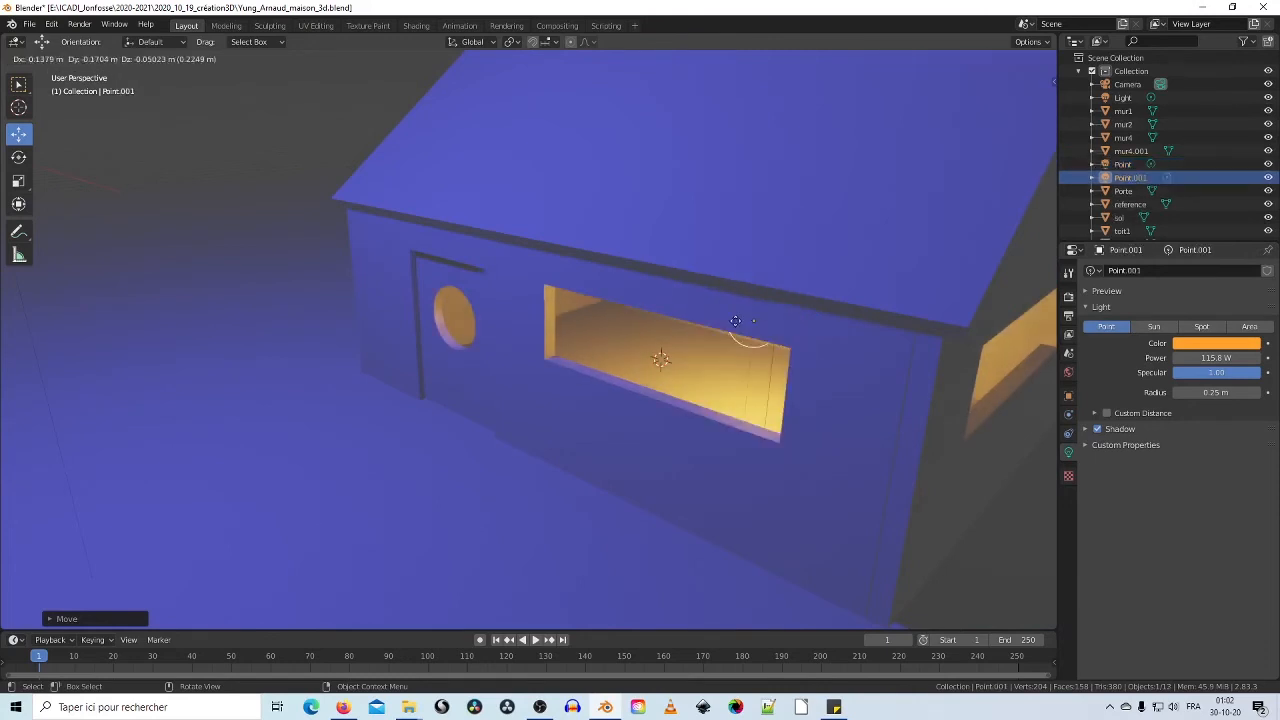
pyautogui.click(411, 343)
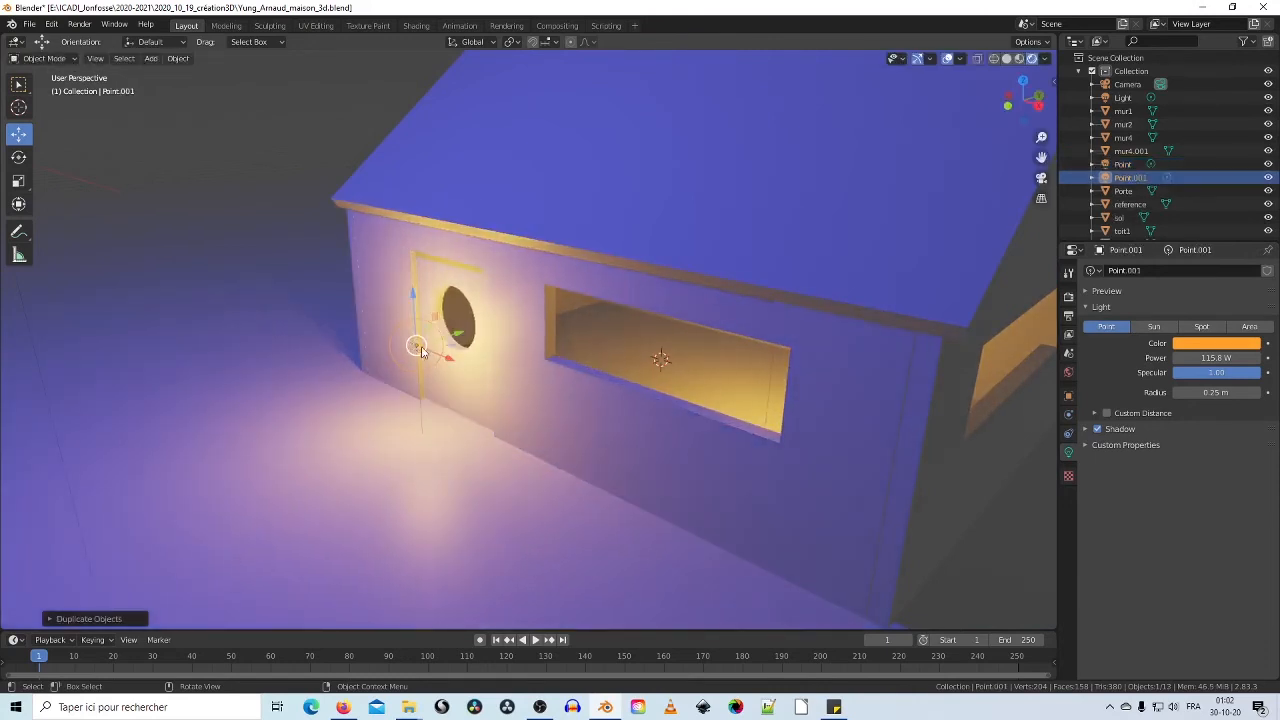
pyautogui.moveTo(420, 345); pyautogui.dragTo(485, 290, button='middle')
pyautogui.moveTo(486, 280); pyautogui.dragTo(468, 180)
pyautogui.moveTo(468, 182); pyautogui.dragTo(425, 250, button='middle')
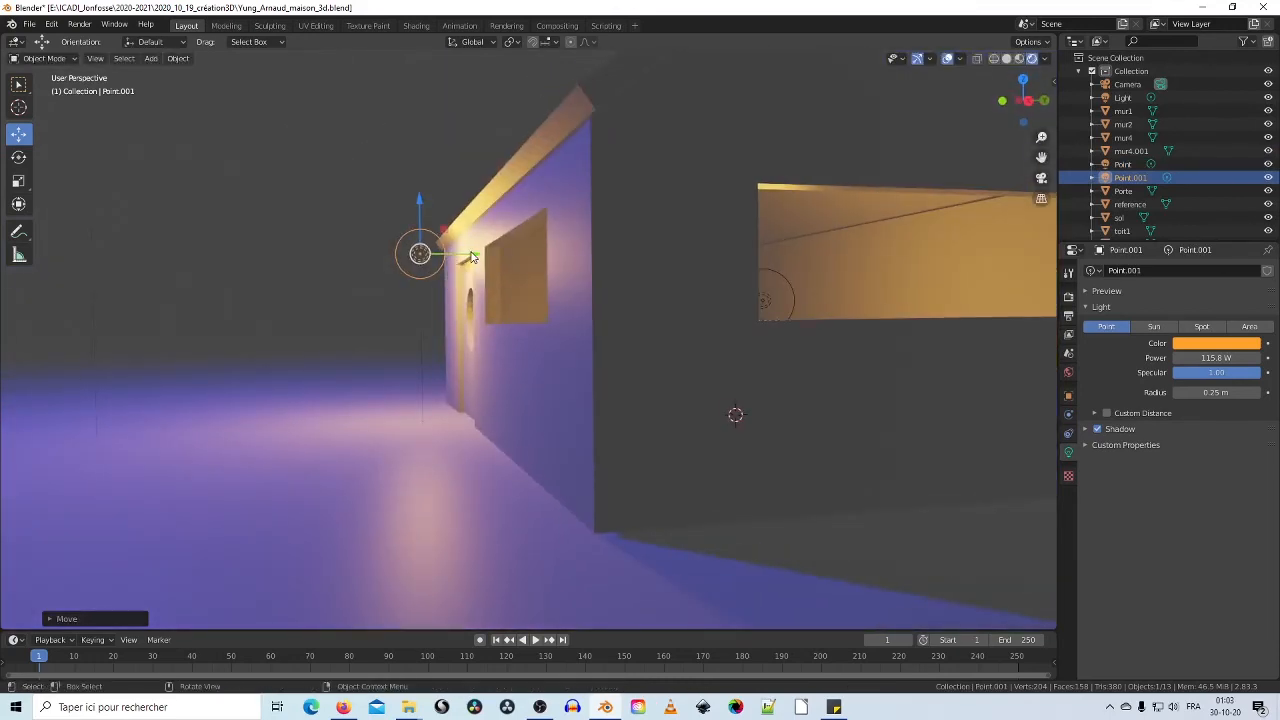
pyautogui.moveTo(466, 257); pyautogui.dragTo(496, 256)
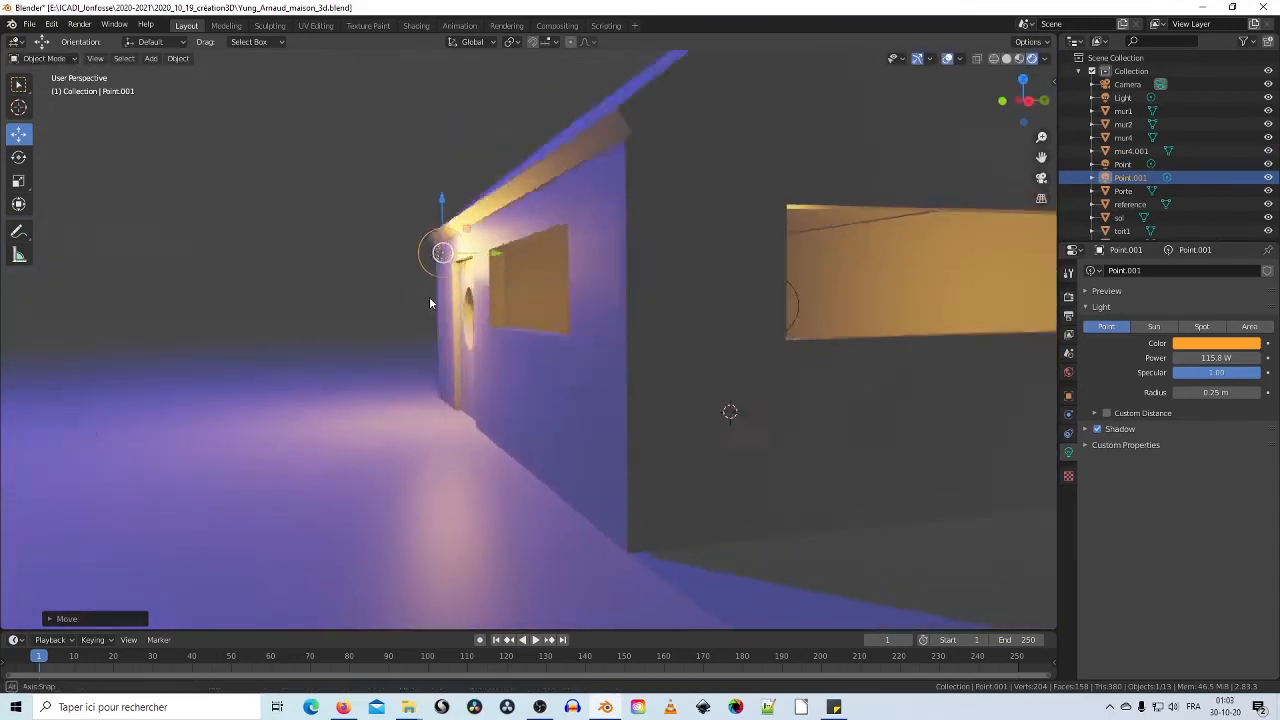
pyautogui.moveTo(429, 296); pyautogui.dragTo(752, 431, button='middle')
pyautogui.scroll(-5, 874, 417)
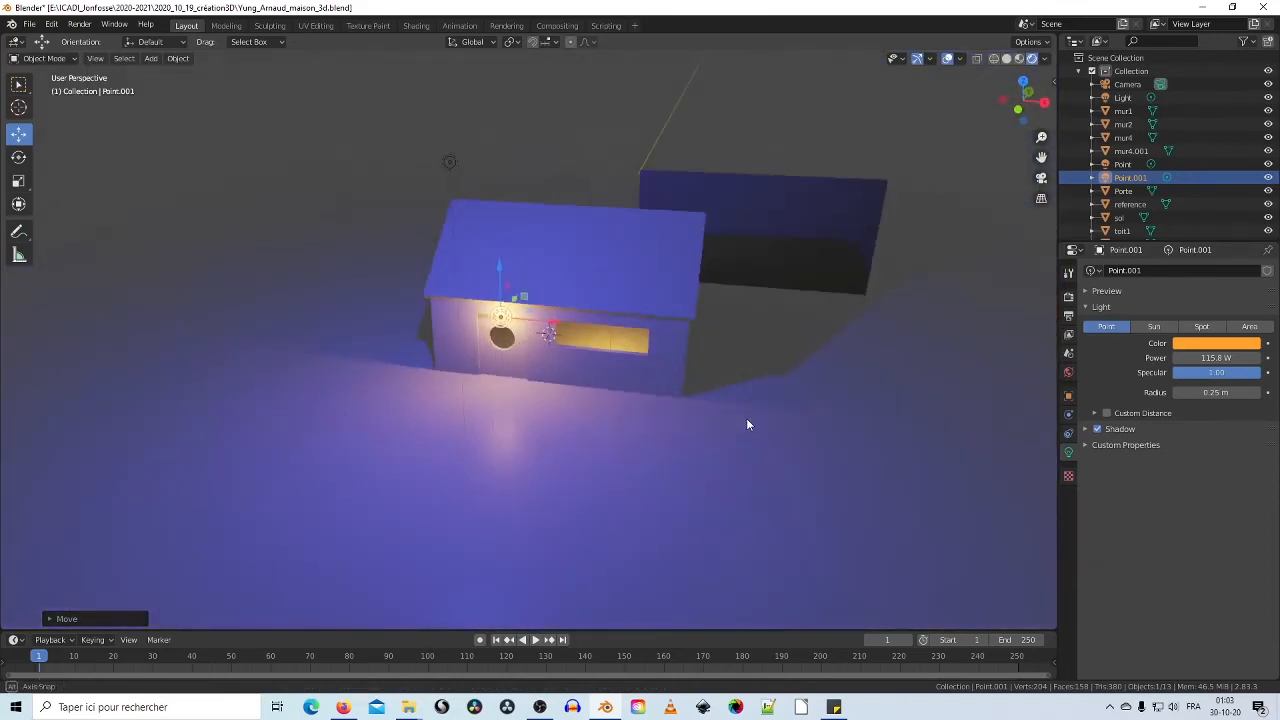
pyautogui.moveTo(662, 401); pyautogui.dragTo(570, 387, button='middle')
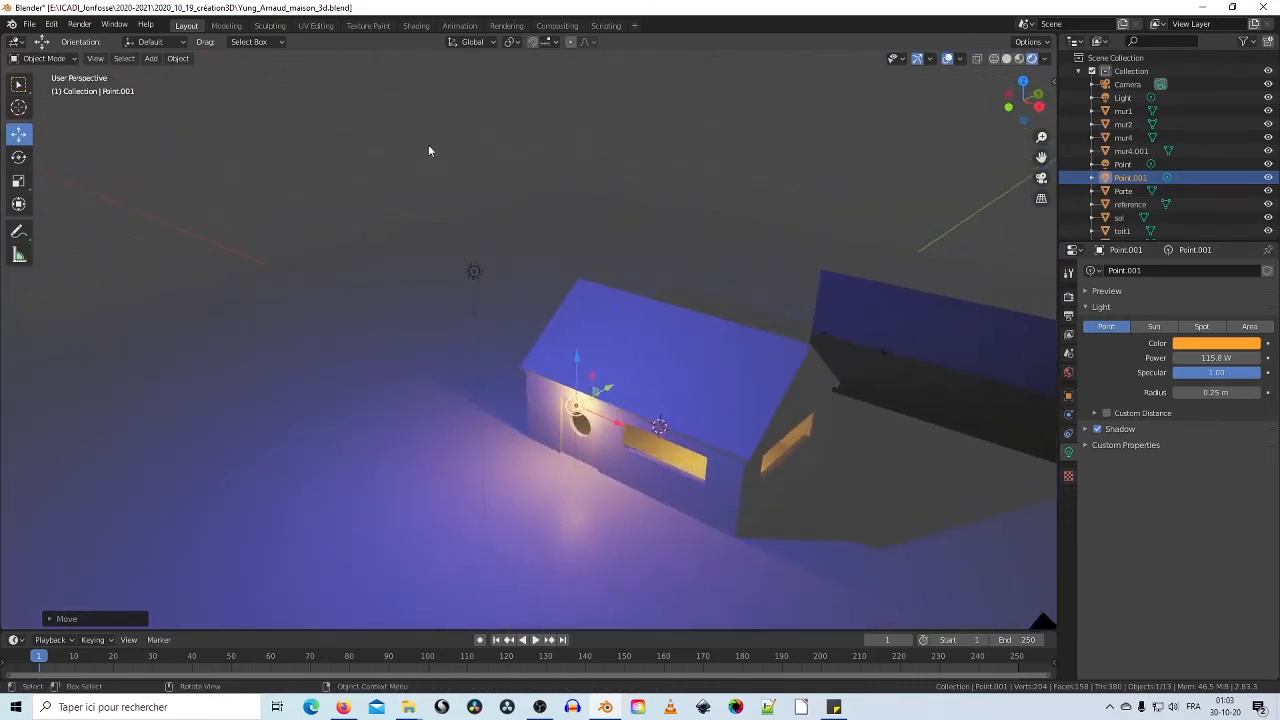
# Step: Add a UV sphere, move it away from the house, and lift it high into the sky
pyautogui.click(151, 59)
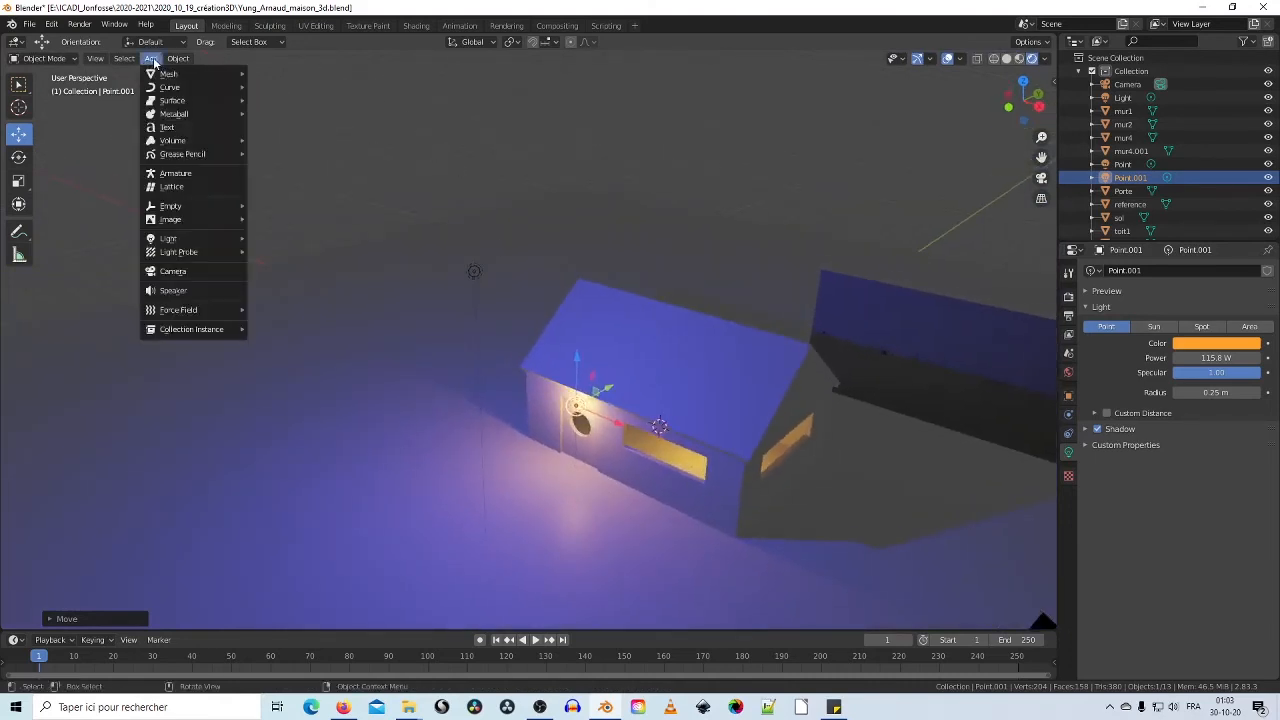
pyautogui.moveTo(157, 77)
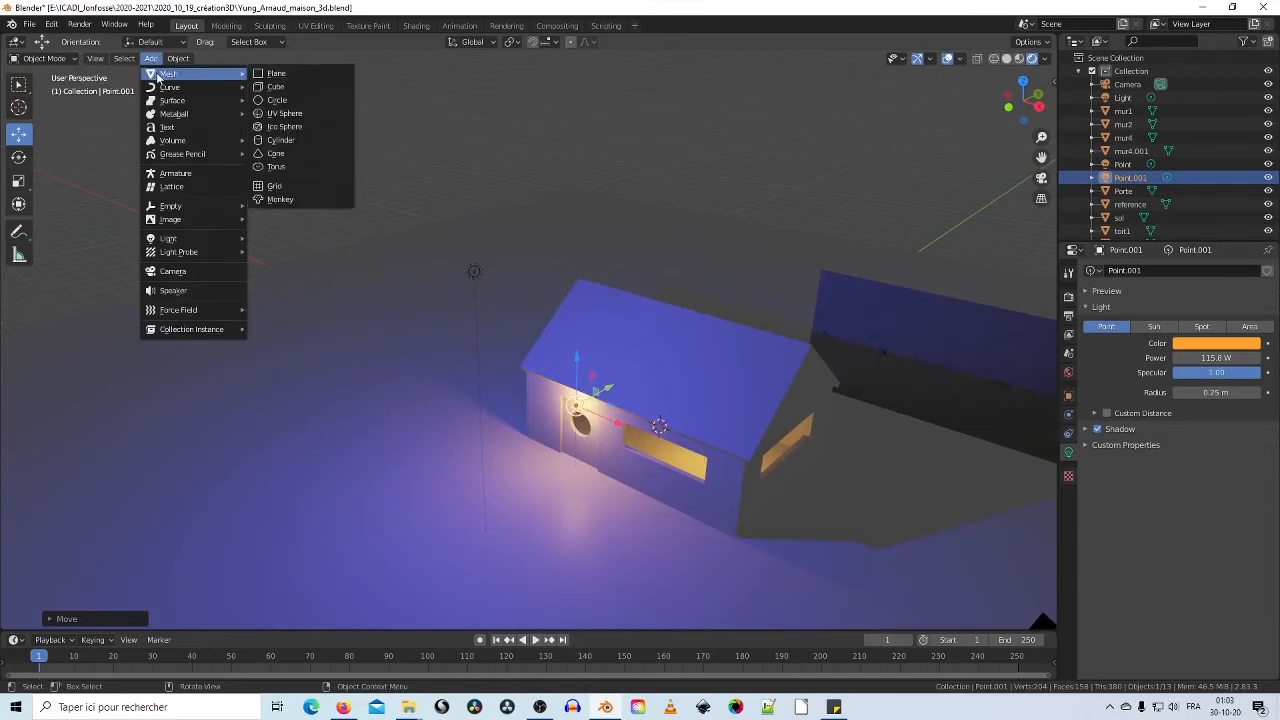
pyautogui.click(289, 114)
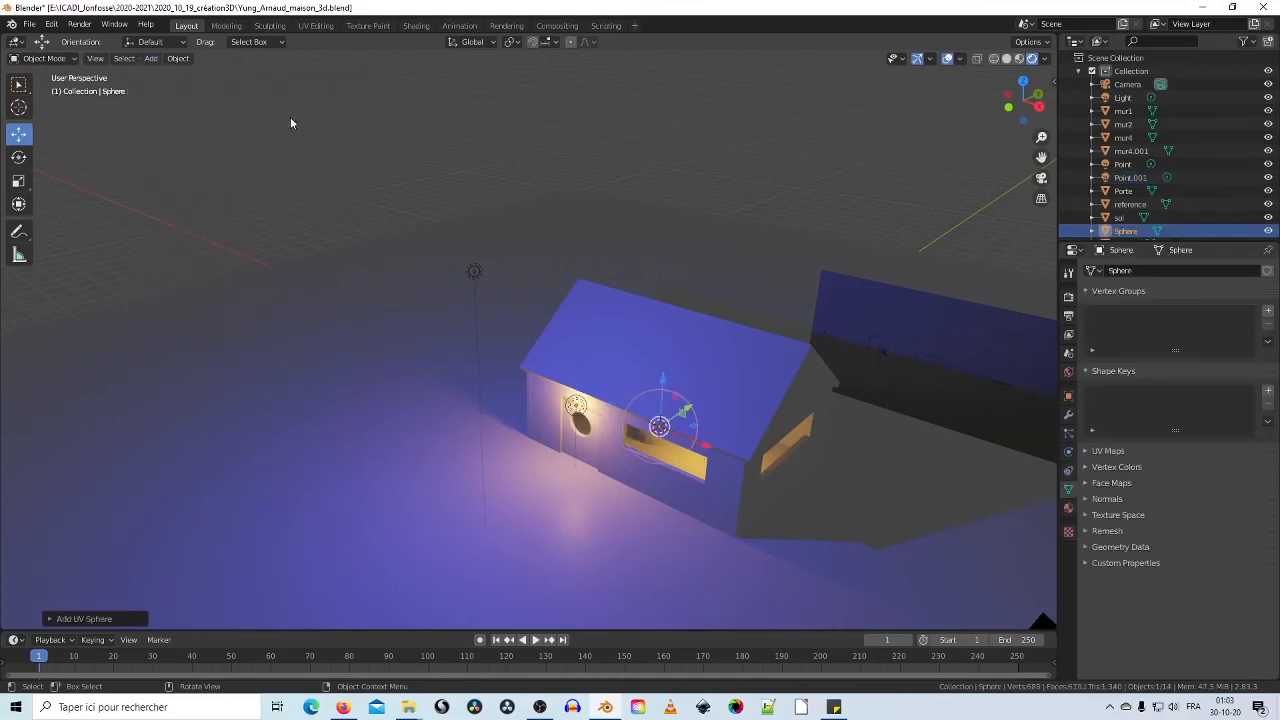
pyautogui.moveTo(623, 396); pyautogui.dragTo(692, 443, button='middle')
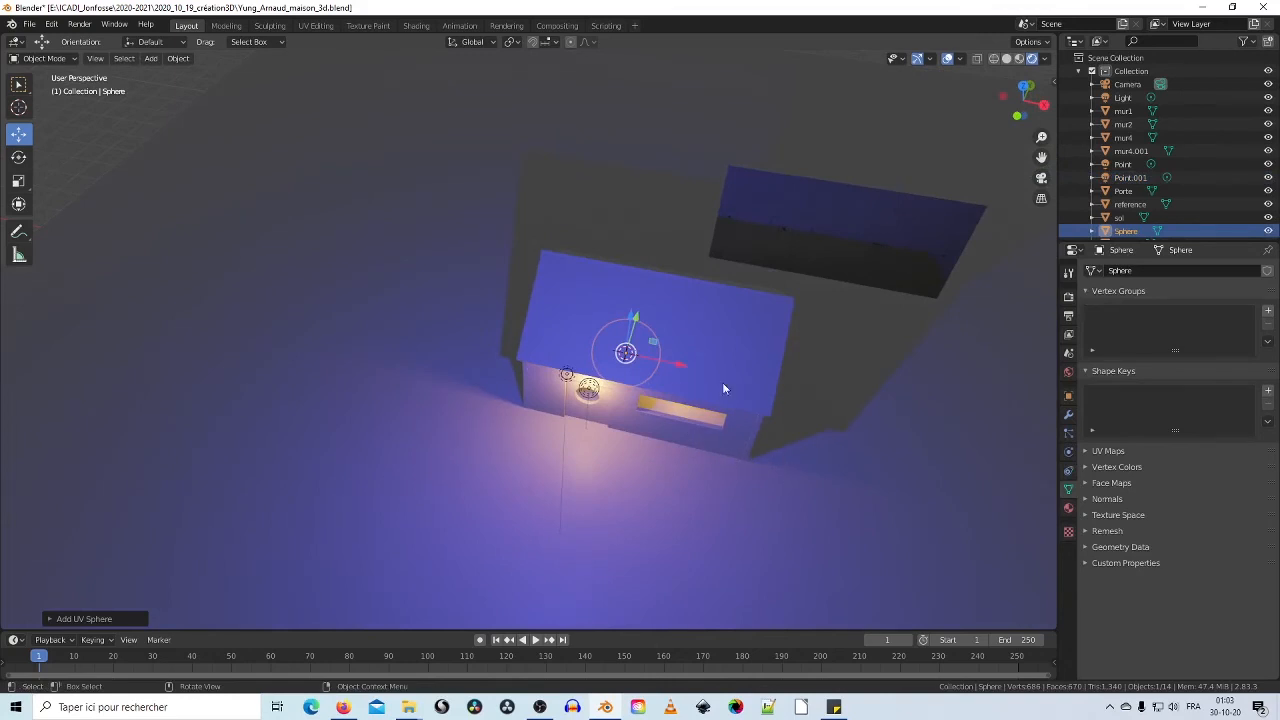
pyautogui.moveTo(678, 368); pyautogui.dragTo(393, 351)
pyautogui.moveTo(393, 351); pyautogui.dragTo(449, 404, button='middle')
pyautogui.moveTo(397, 326); pyautogui.dragTo(400, 204)
pyautogui.moveTo(466, 234); pyautogui.dragTo(391, 283, button='middle')
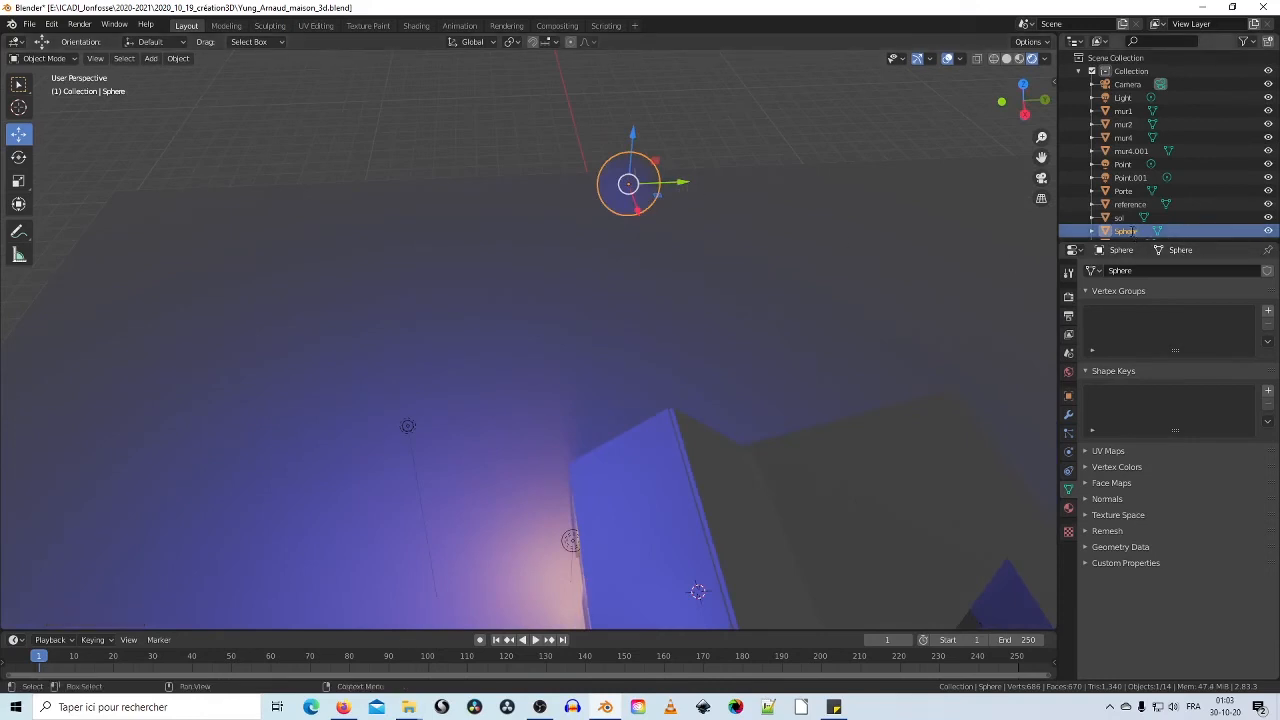
# Step: Rename the sphere to lune and shift it sideways along Y and X
pyautogui.doubleClick(1127, 231)
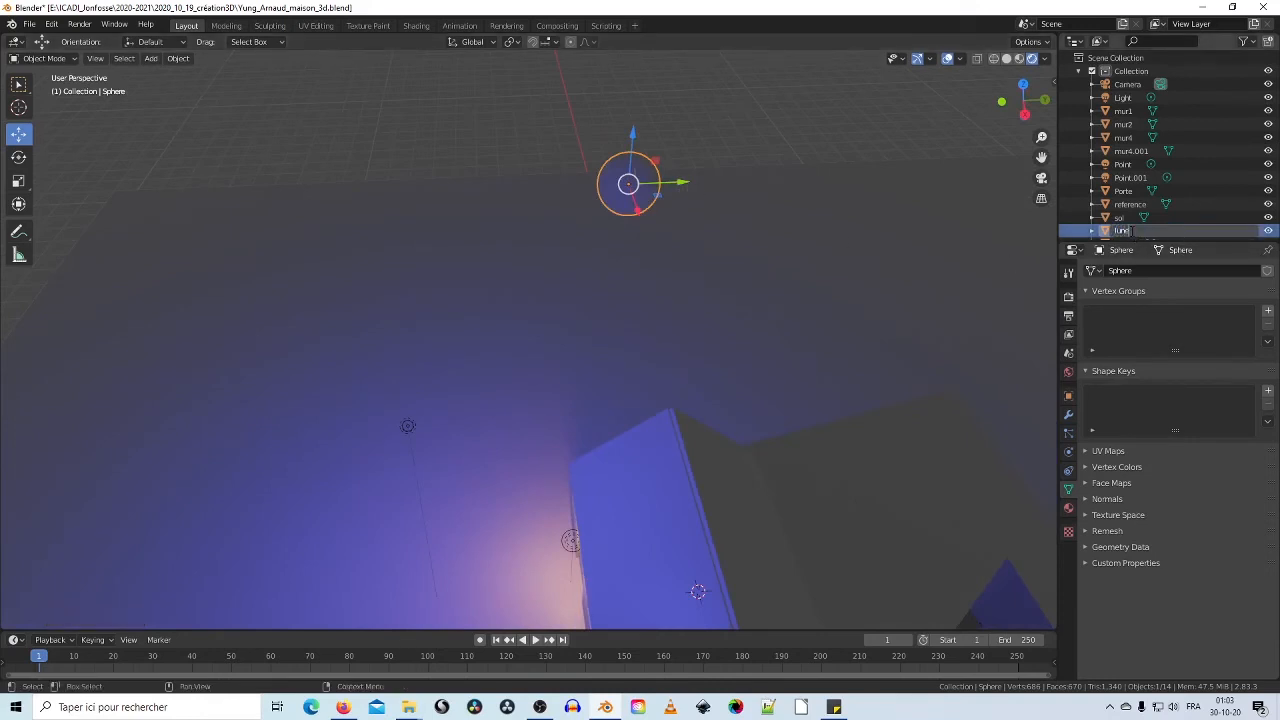
pyautogui.write('lune')
pyautogui.press('Return')
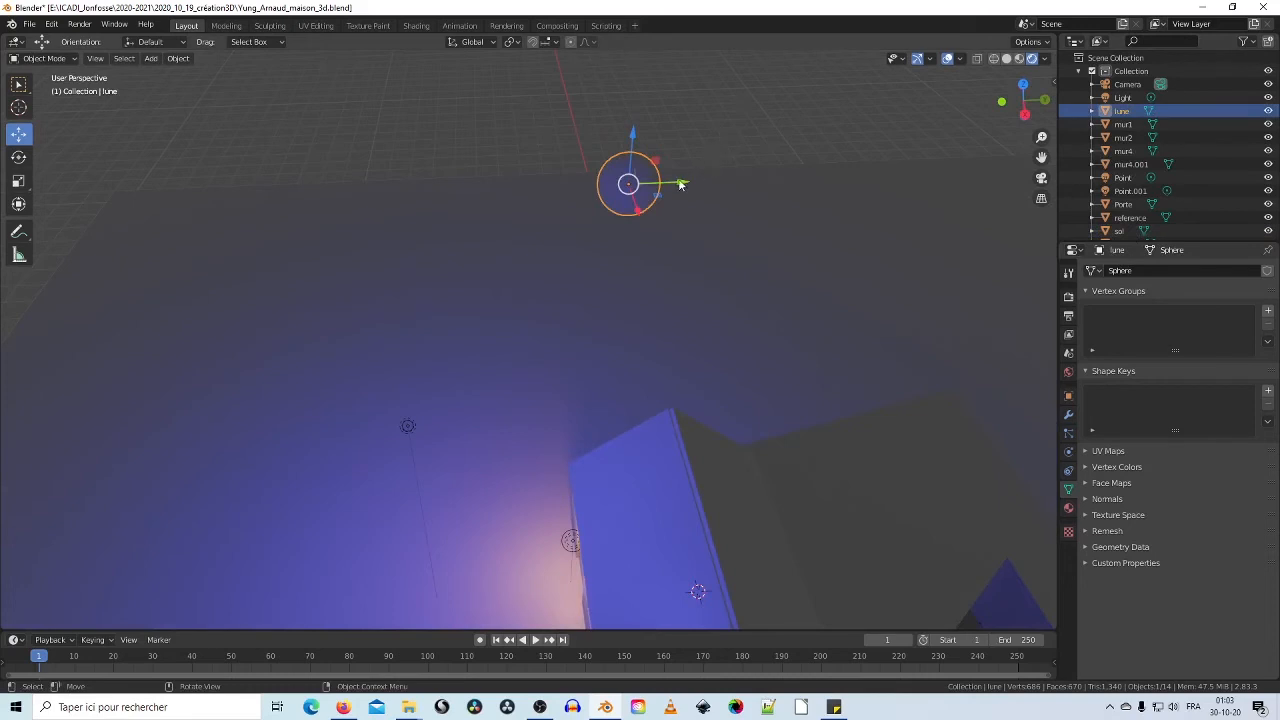
pyautogui.moveTo(680, 184); pyautogui.dragTo(529, 303)
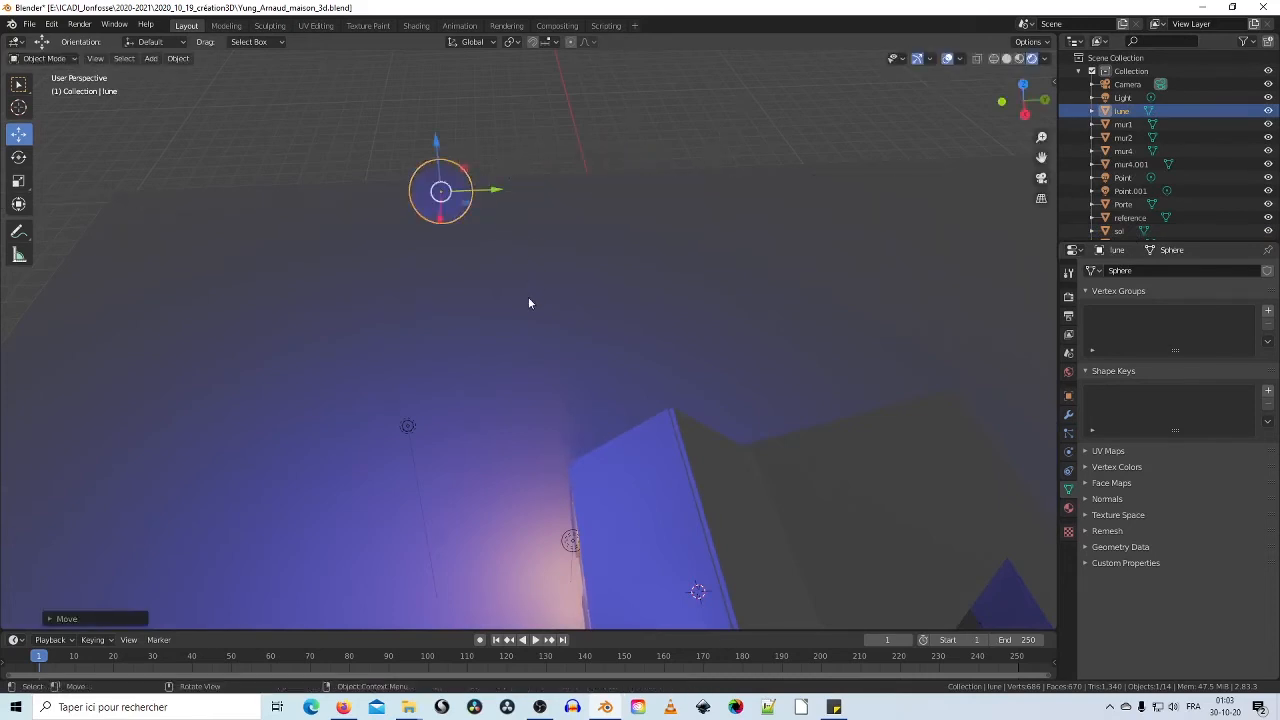
pyautogui.moveTo(529, 303); pyautogui.dragTo(645, 278, button='middle')
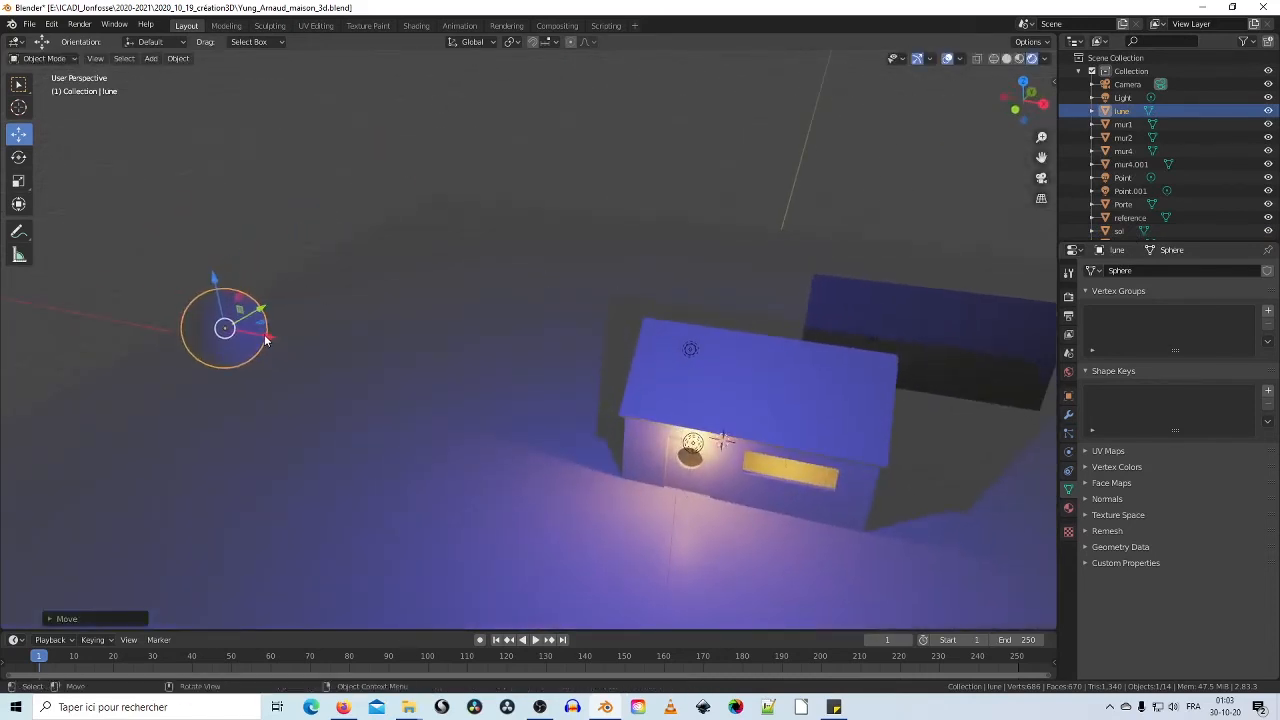
pyautogui.moveTo(266, 340); pyautogui.dragTo(418, 380)
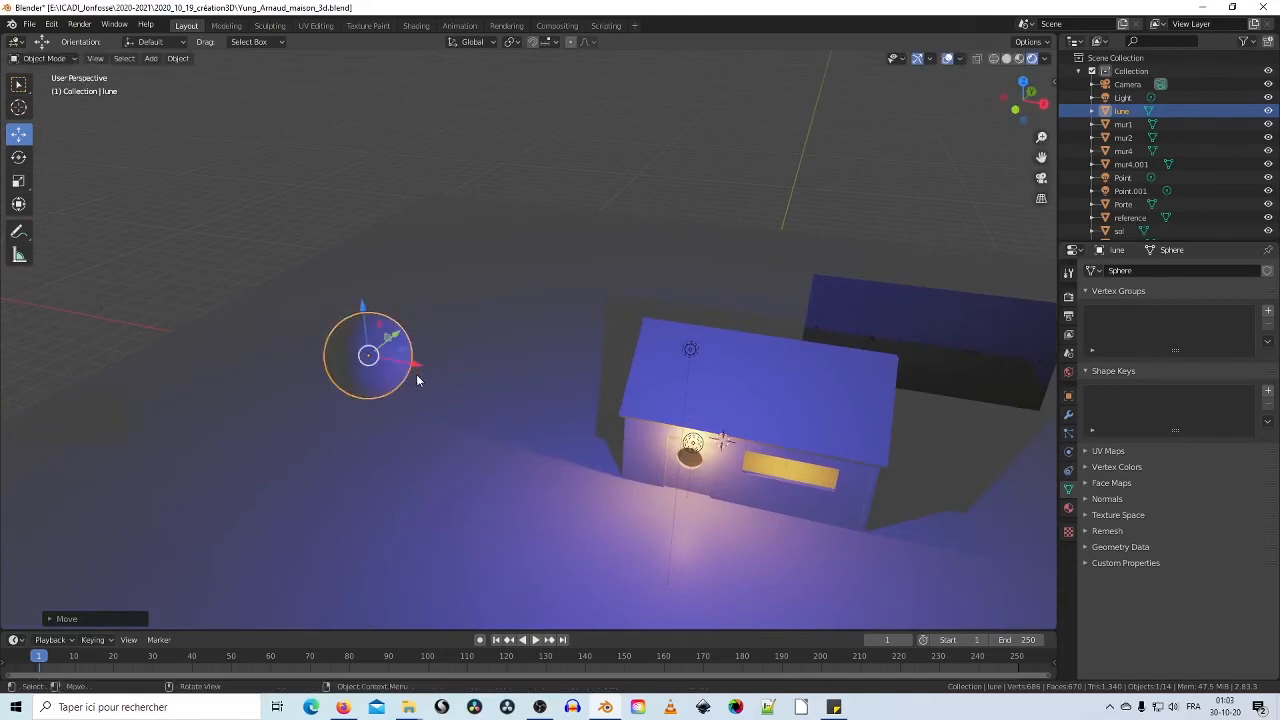
pyautogui.moveTo(418, 380); pyautogui.dragTo(573, 368, button='middle')
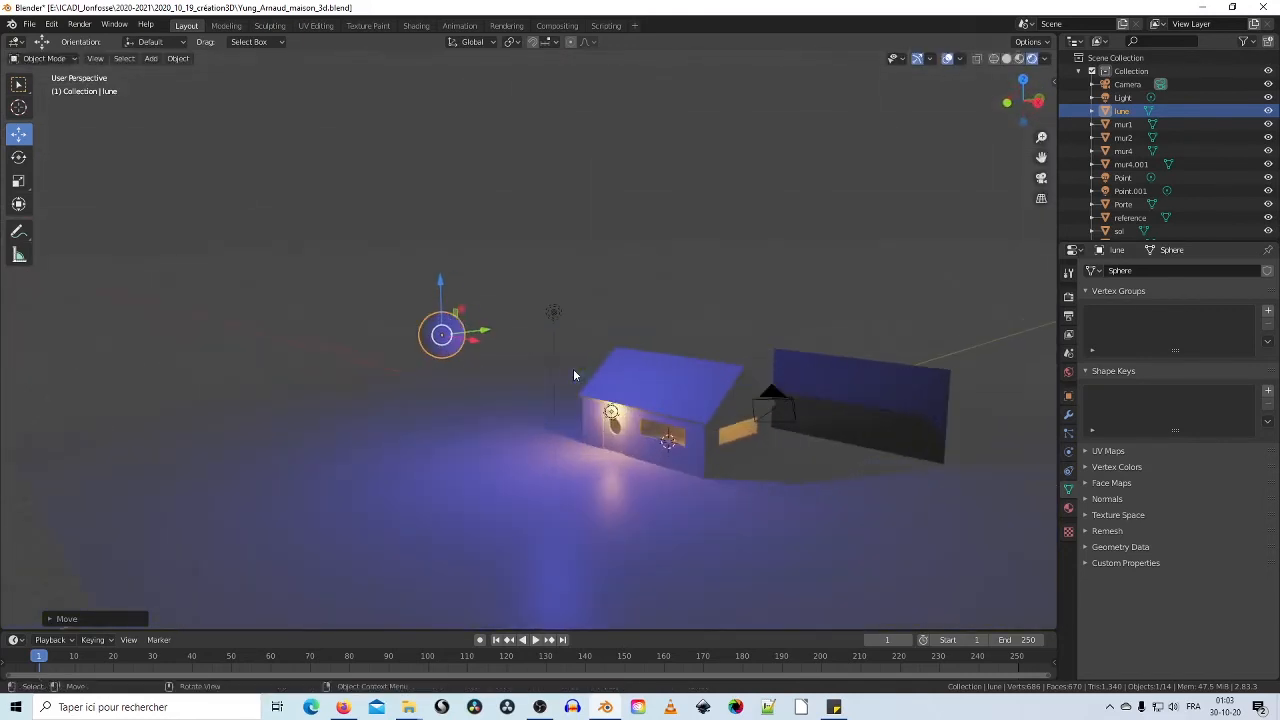
# Step: Save the house file with File > Save
pyautogui.click(33, 14)
pyautogui.click(53, 111)
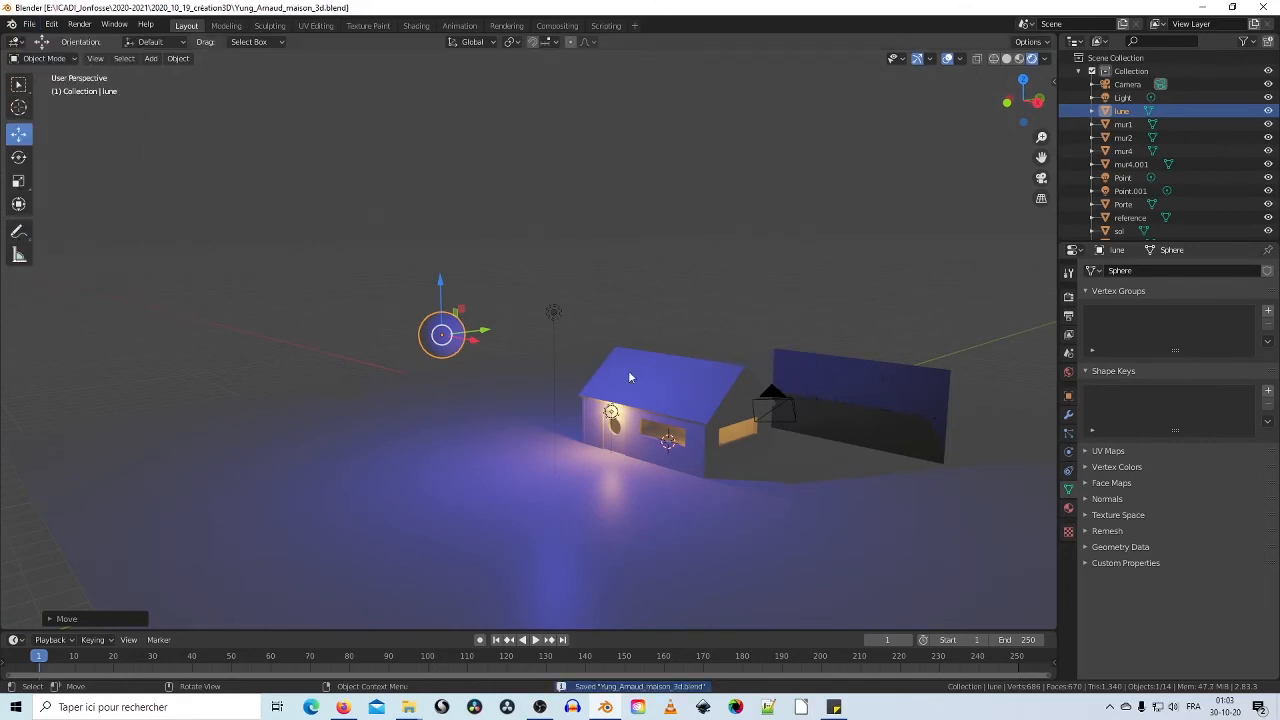
pyautogui.scroll(1, 692, 468)
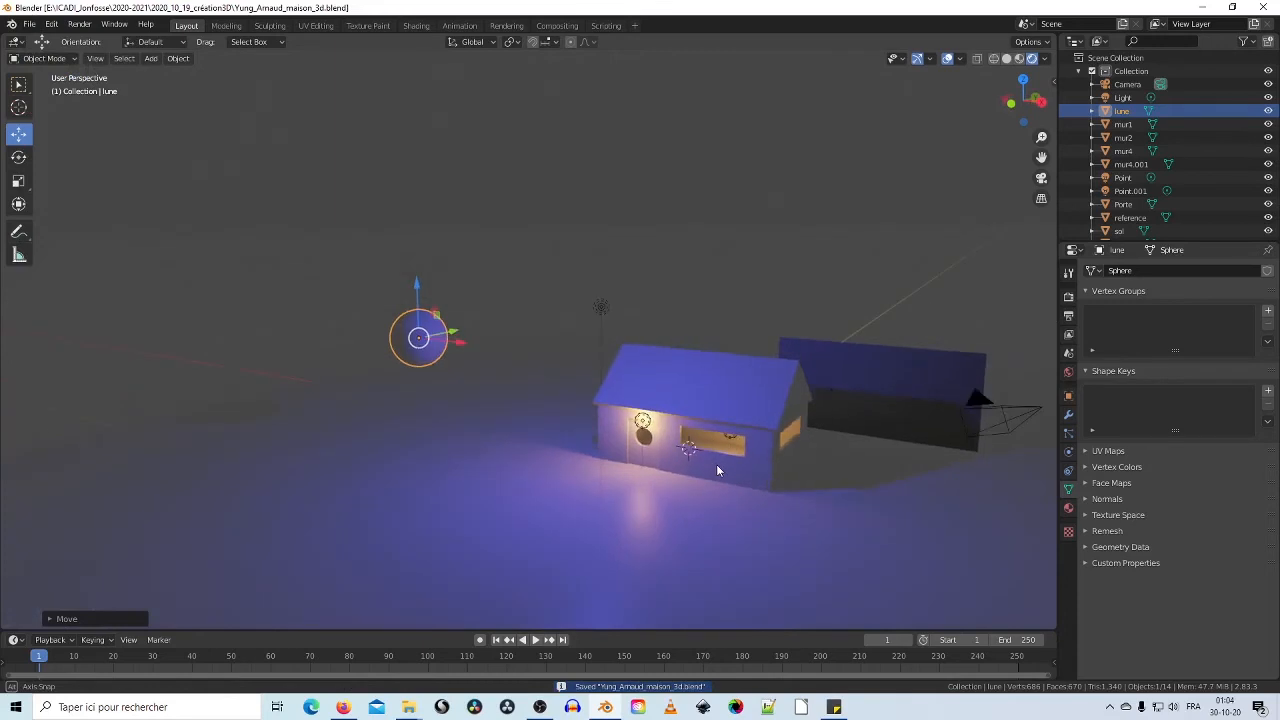
pyautogui.moveTo(738, 465); pyautogui.dragTo(705, 438, button='middle')
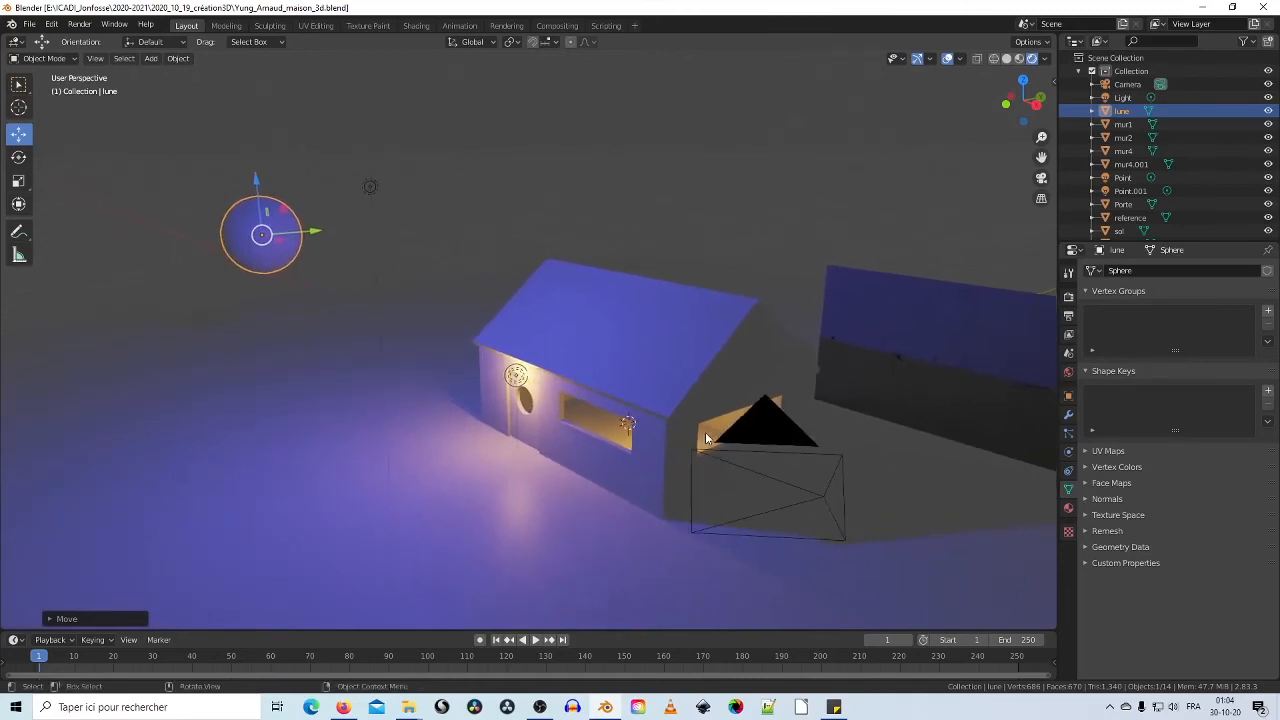
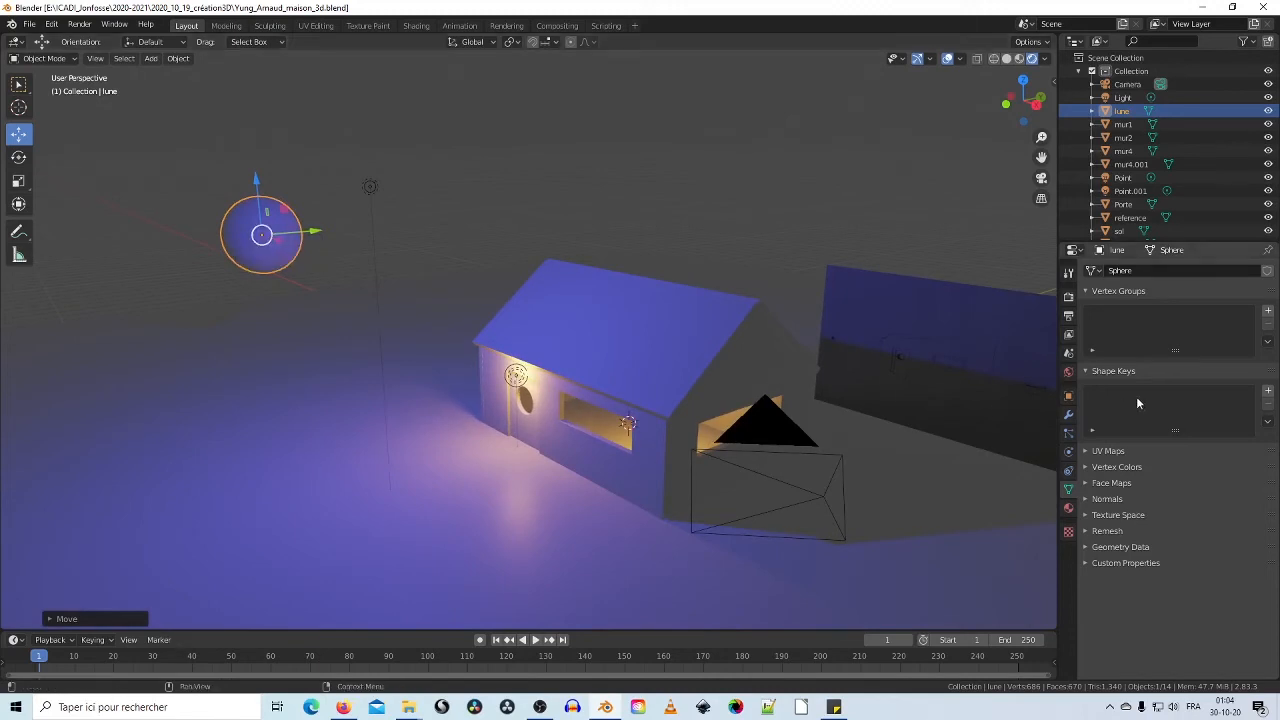
# Step: Give lune a new material with a full white Emission colour (V 1.0) so it glows
pyautogui.click(1068, 512)
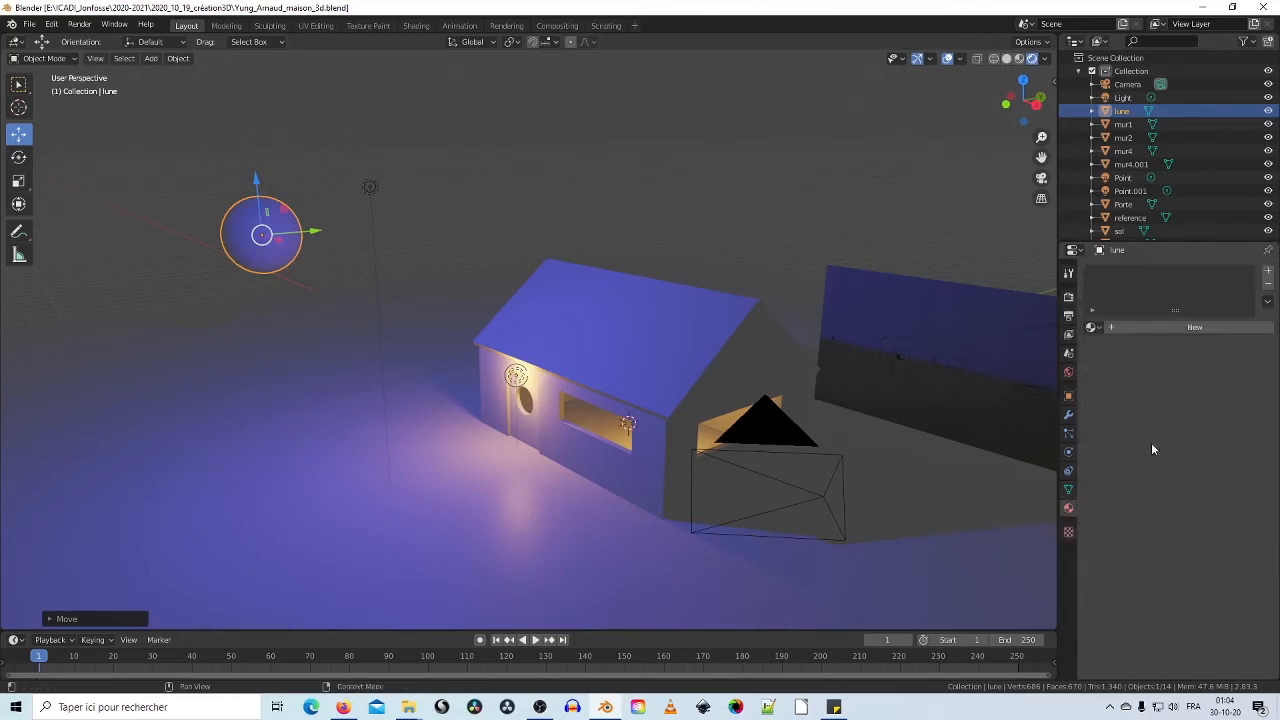
pyautogui.click(1203, 330)
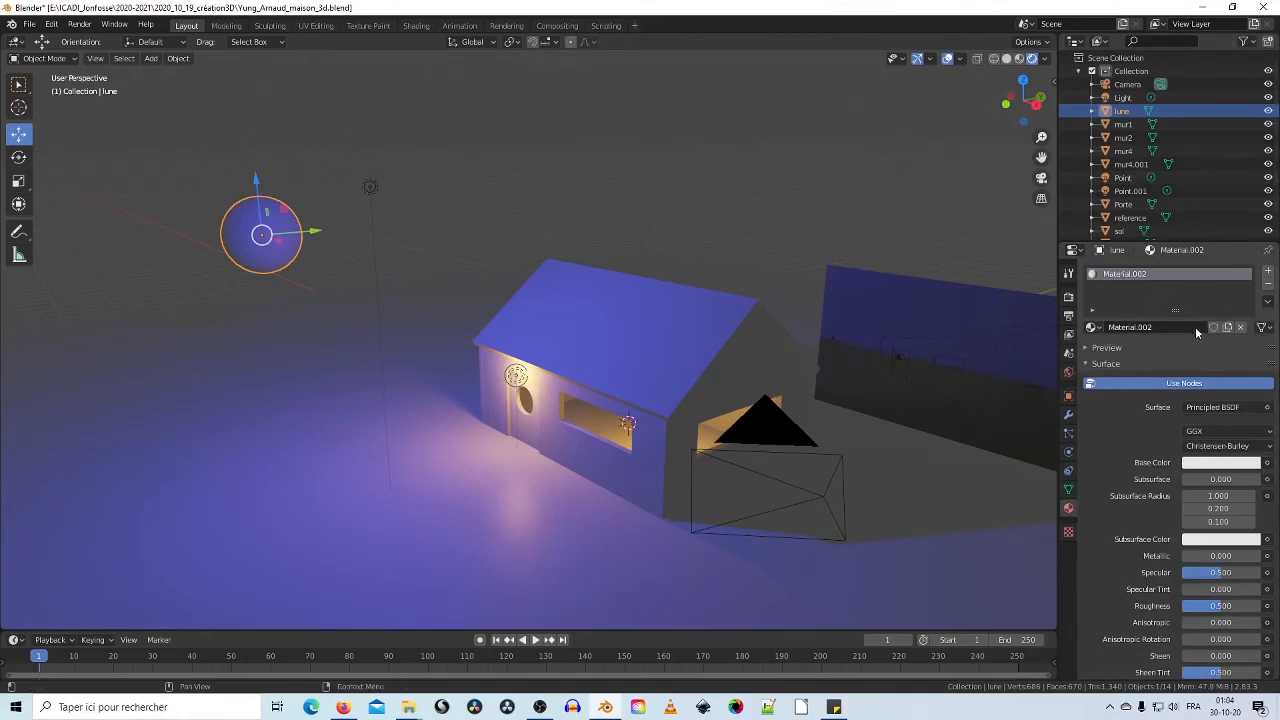
pyautogui.scroll(-6, 1200, 336)
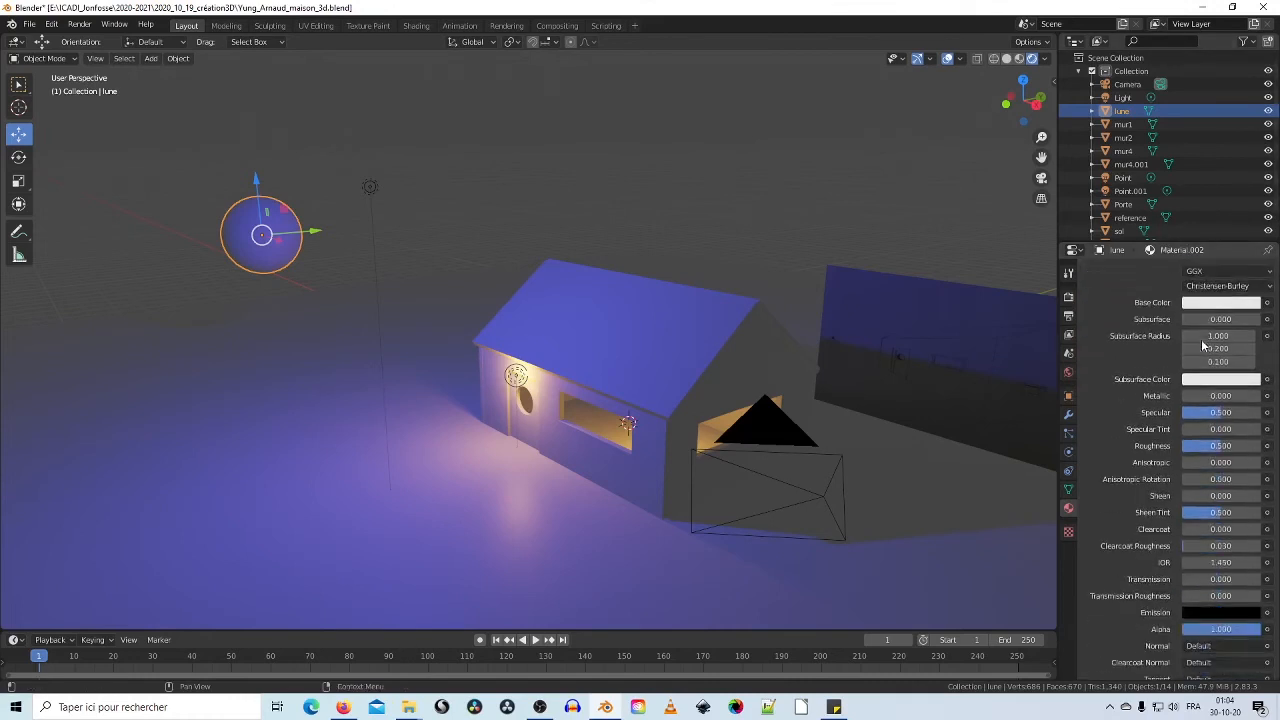
pyautogui.scroll(-2, 1202, 345)
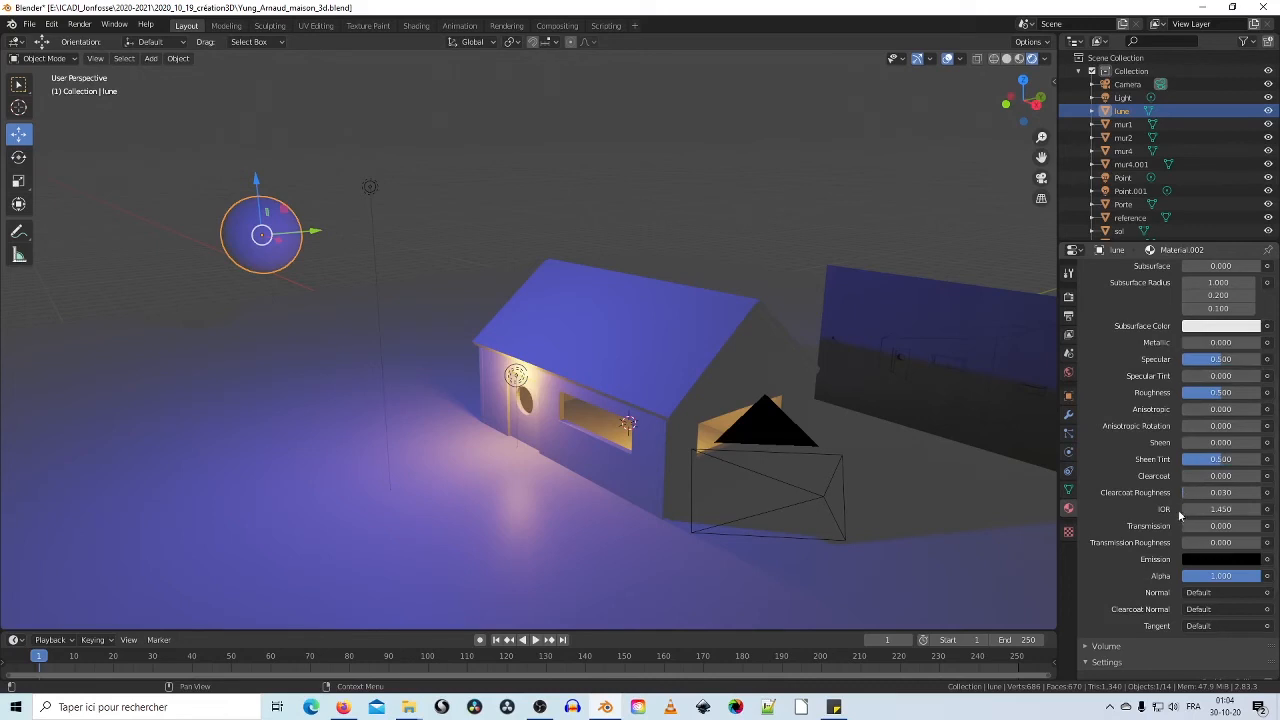
pyautogui.moveTo(1185, 532)
pyautogui.mouseDown()
pyautogui.moveTo(1214, 526)
pyautogui.moveTo(1183, 526)
pyautogui.mouseUp()
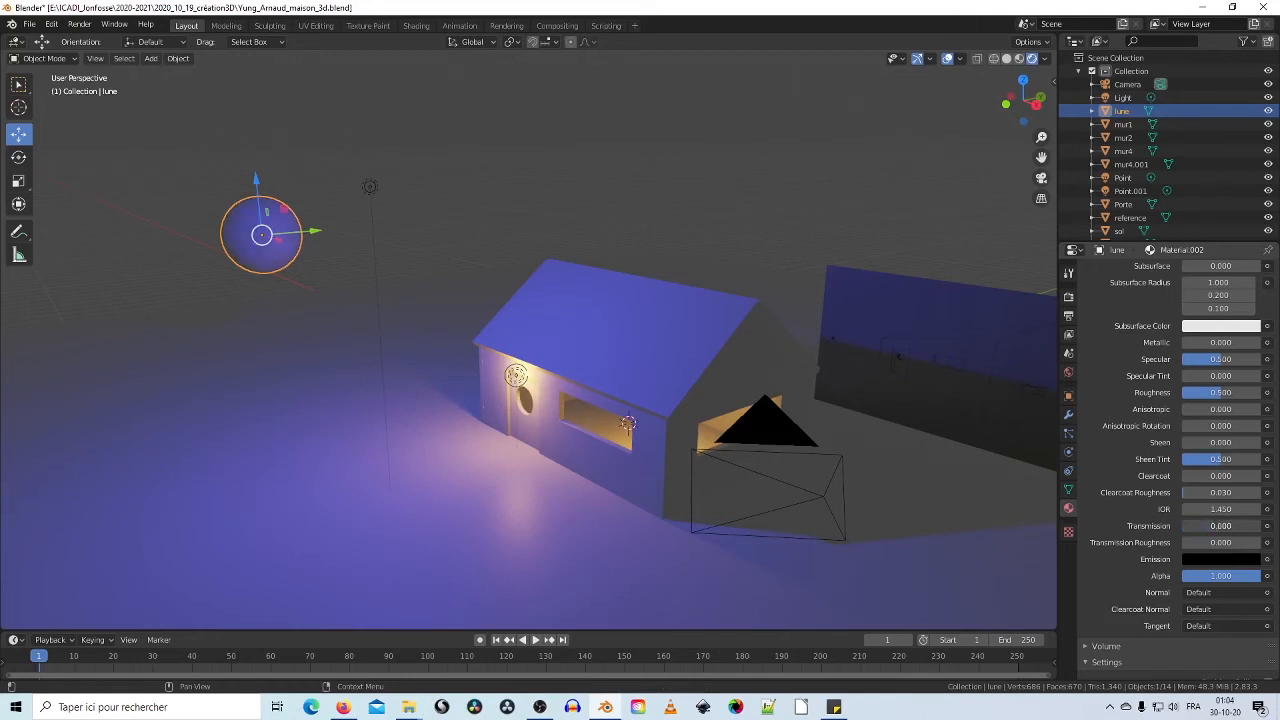
pyautogui.click(1190, 560)
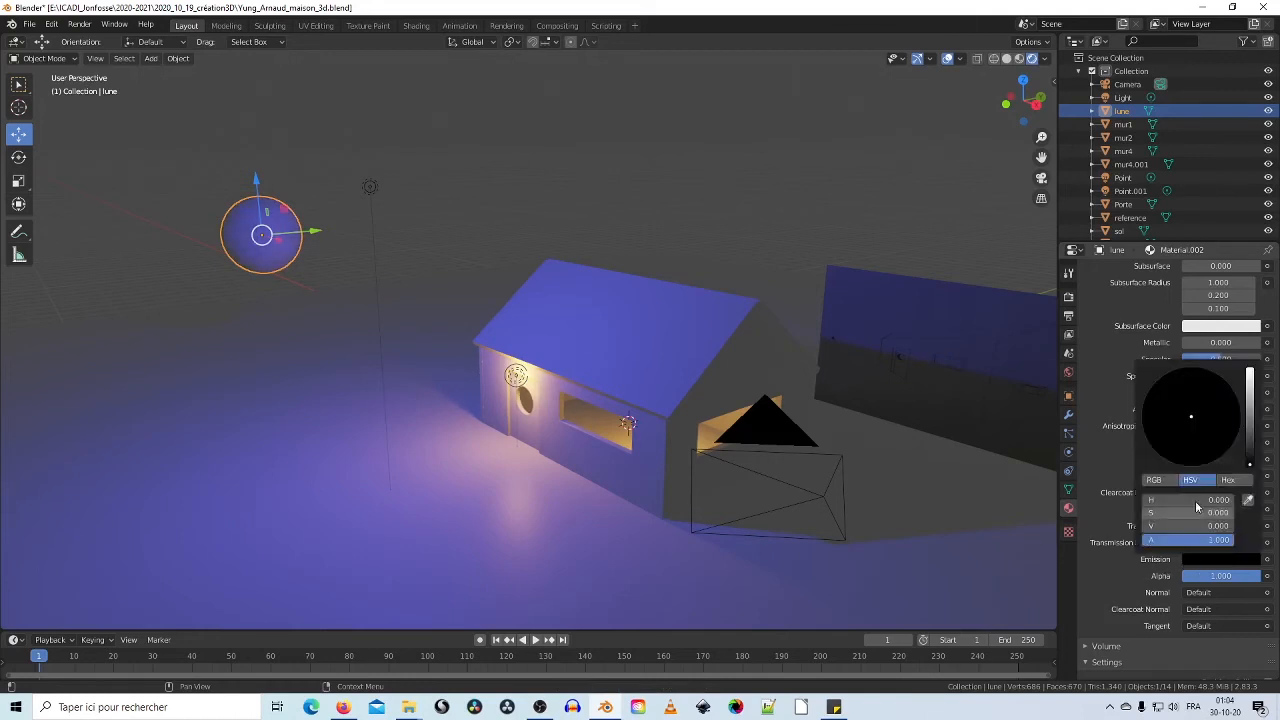
pyautogui.moveTo(1249, 404); pyautogui.dragTo(1249, 370)
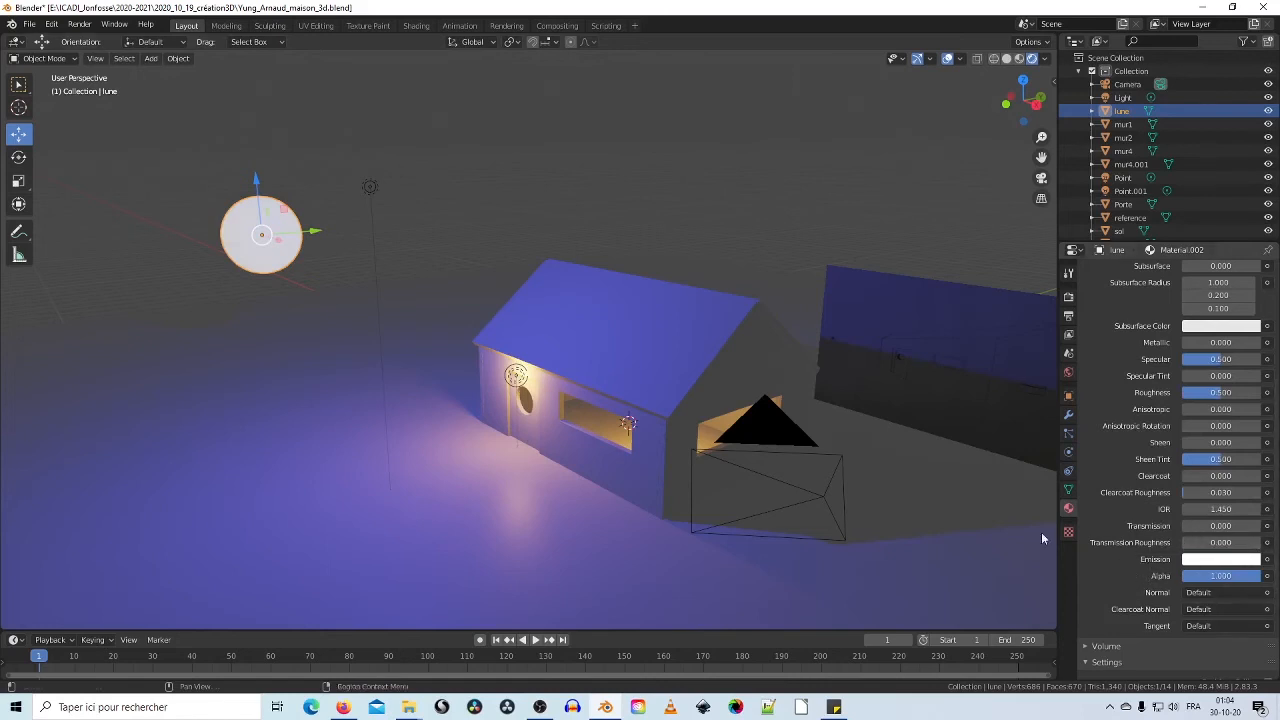
pyautogui.moveTo(587, 352); pyautogui.dragTo(342, 270, button='middle')
# Step: Select the camera and view the scene through it with Numpad 0
pyautogui.click(388, 271)
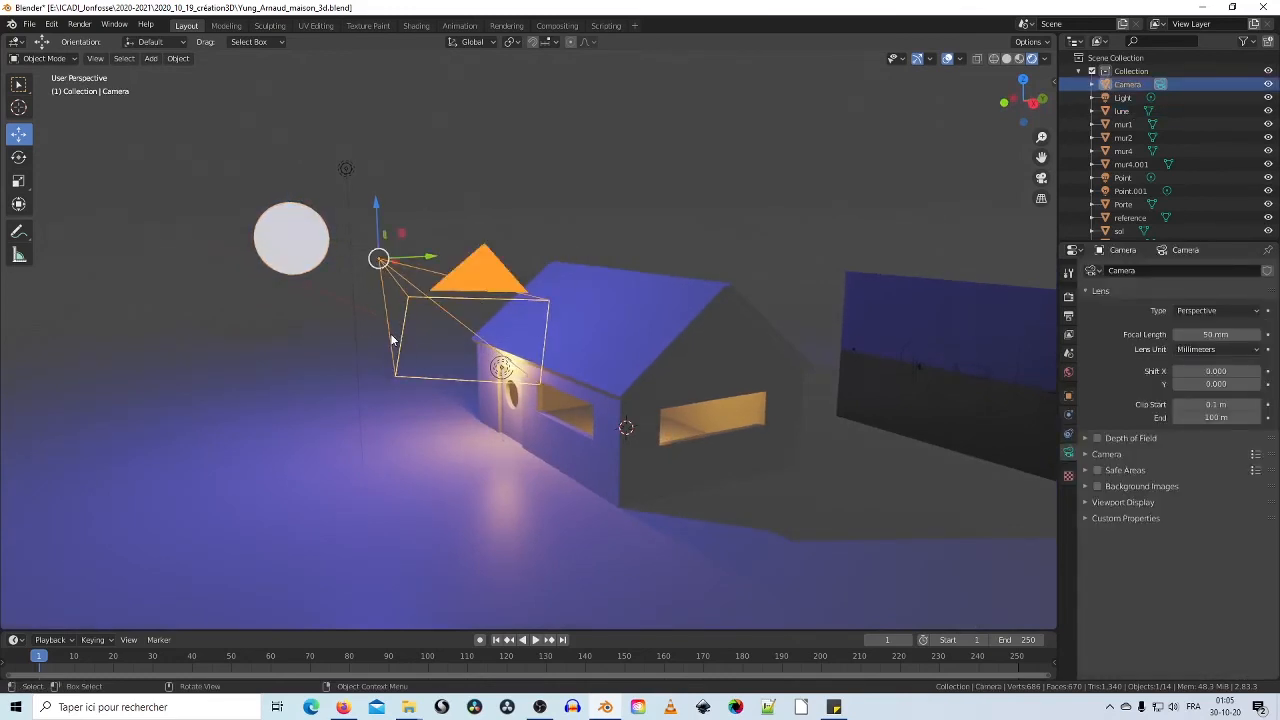
pyautogui.press('KP_0')
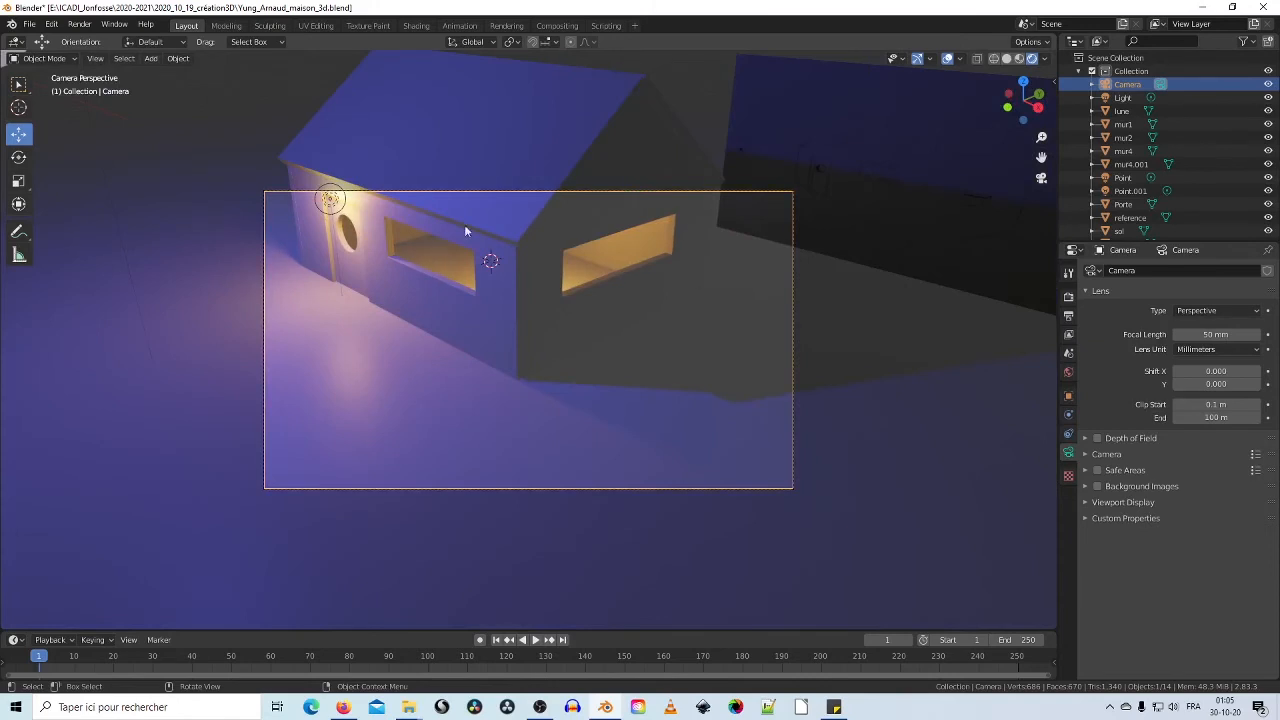
pyautogui.moveTo(740, 389); pyautogui.dragTo(810, 380, button='middle')
pyautogui.press('KP_0')
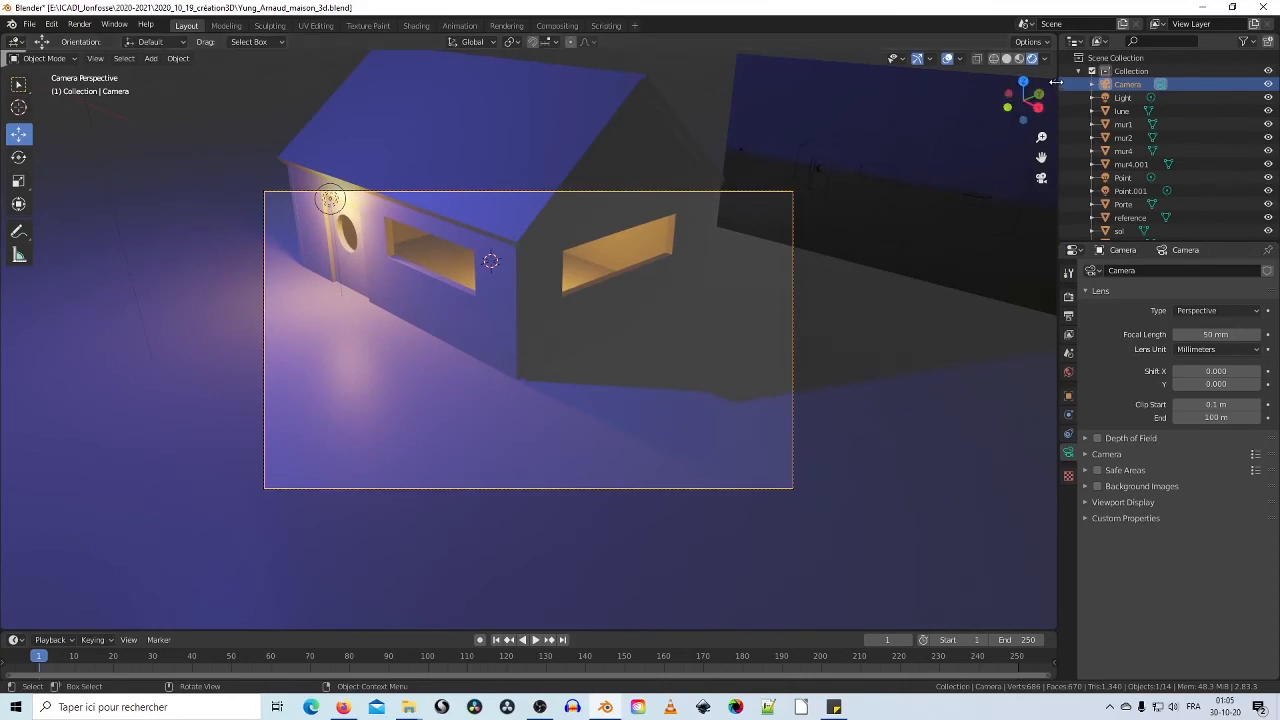
# Step: Enable Lock Camera to View and orbit the camera to frame the house and moon
pyautogui.click(1052, 82)
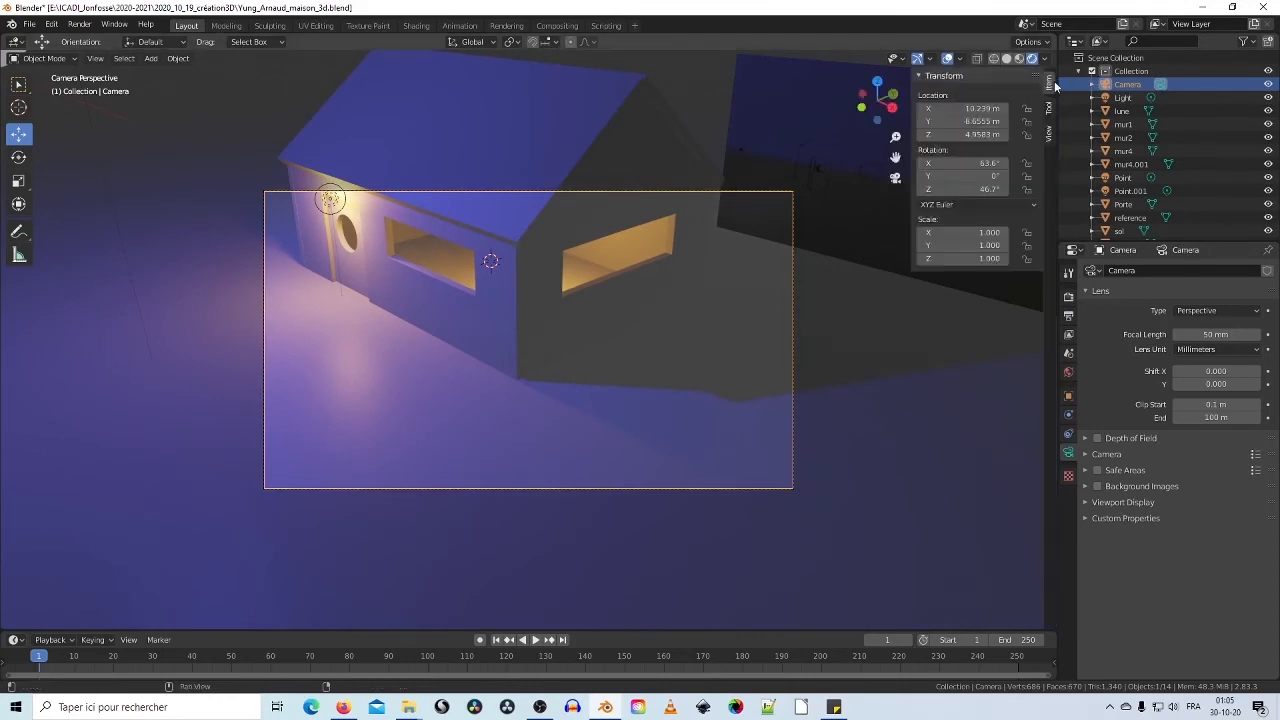
pyautogui.click(1048, 132)
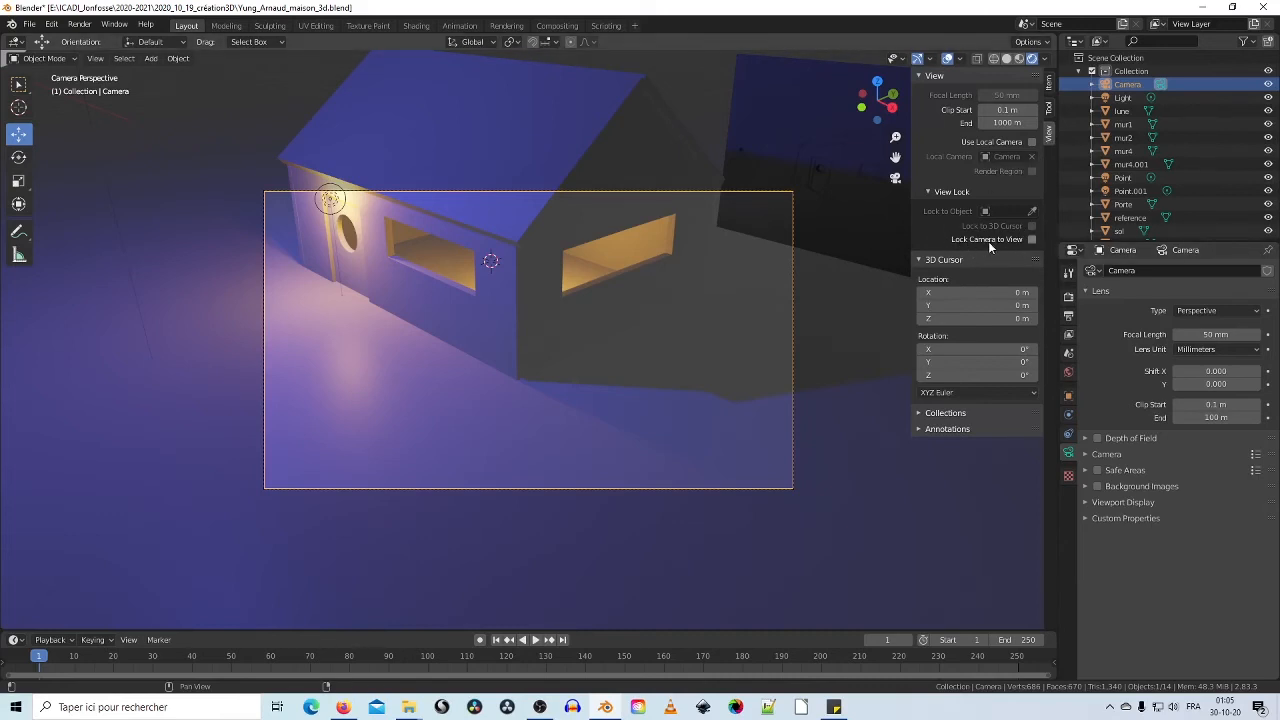
pyautogui.click(1032, 239)
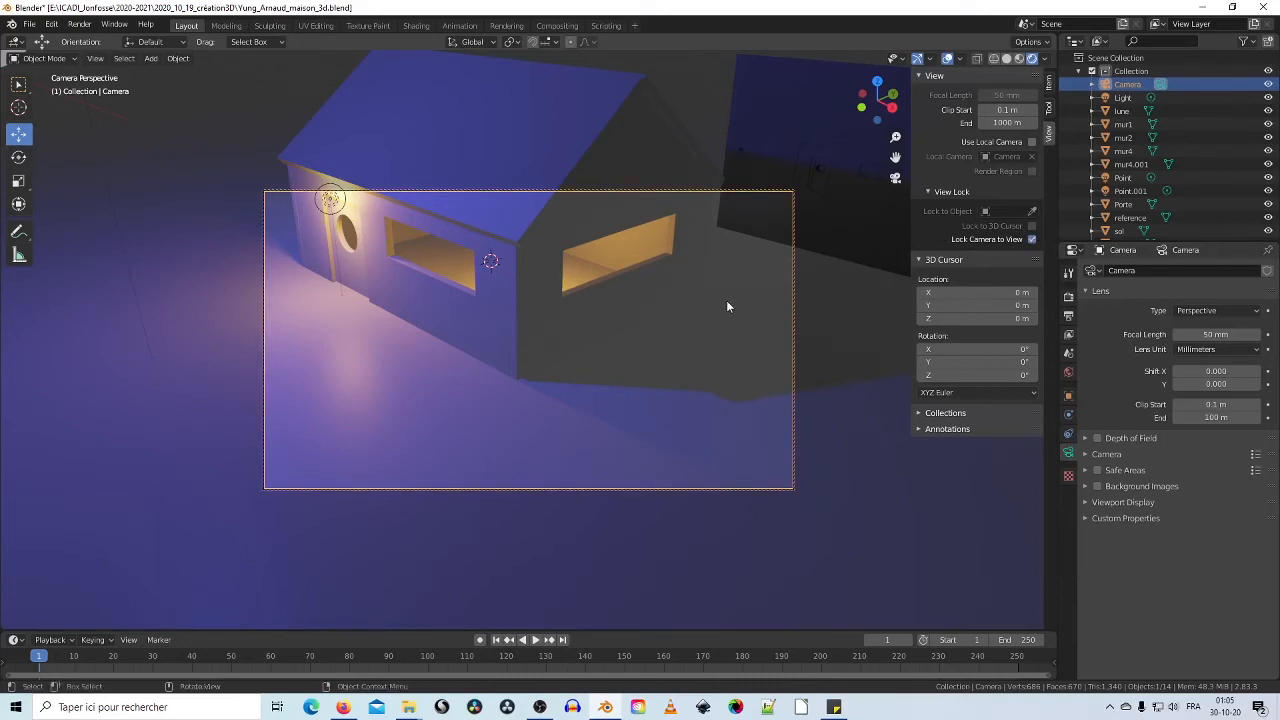
pyautogui.moveTo(728, 307); pyautogui.dragTo(803, 288, button='middle')
pyautogui.click(1032, 239)
pyautogui.scroll(-4, 803, 288)
pyautogui.moveTo(636, 322)
pyautogui.mouseDown(button='middle')
pyautogui.moveTo(586, 282)
pyautogui.moveTo(587, 312)
pyautogui.moveTo(637, 317)
pyautogui.mouseUp(button='middle')
pyautogui.click(1031, 240)
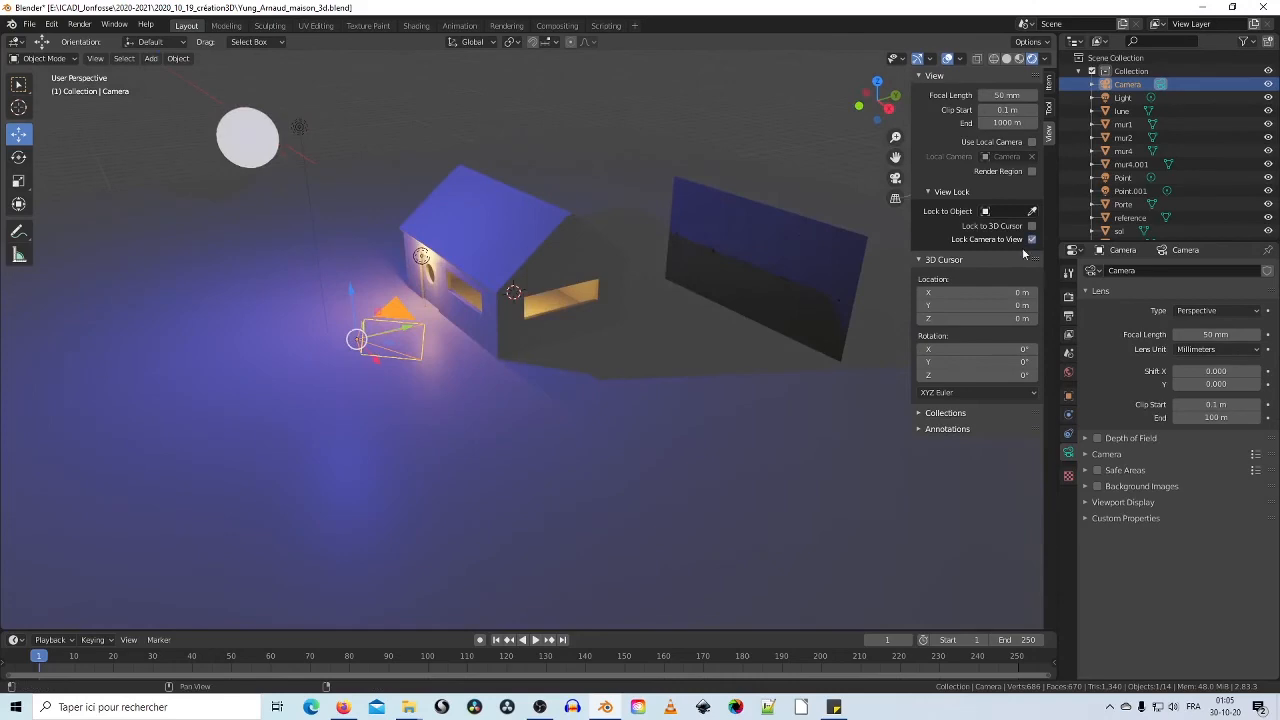
pyautogui.press('KP_0')
pyautogui.moveTo(729, 301); pyautogui.dragTo(600, 334, button='middle')
pyautogui.scroll(-2, 696, 355)
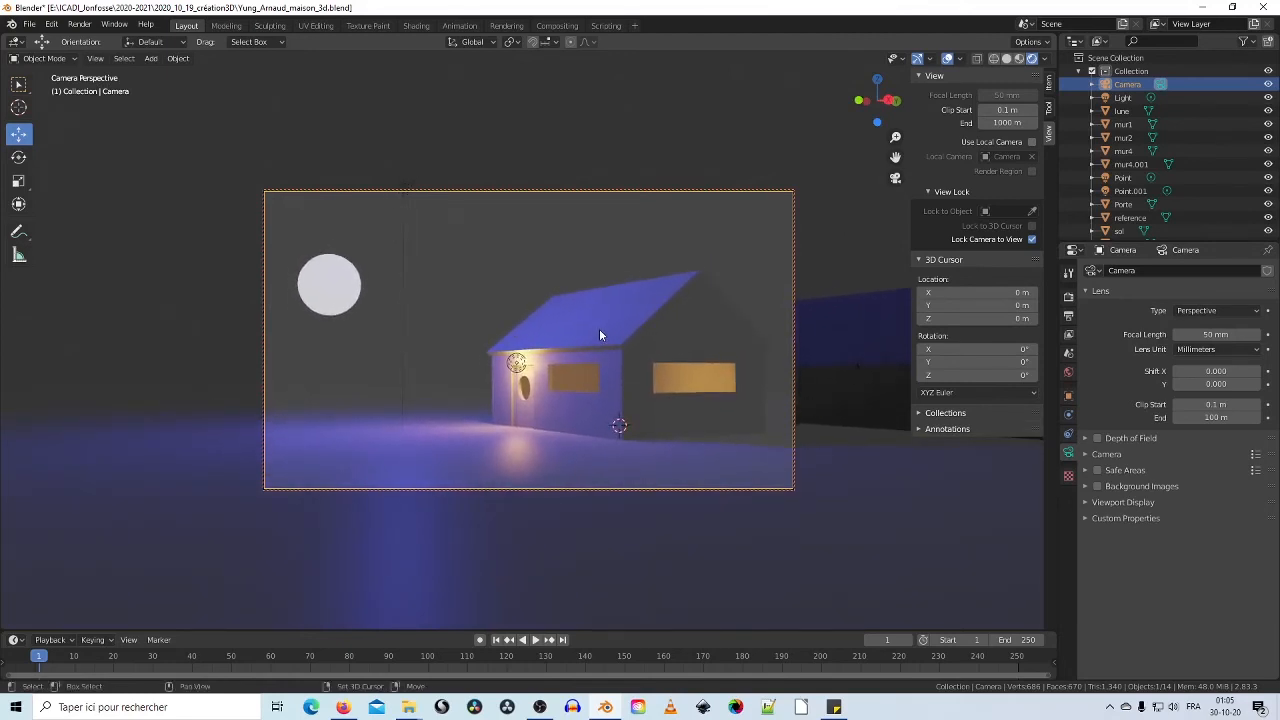
# Step: Move the reference plane out of the shot and slide the blue light up over the house
pyautogui.click(846, 391)
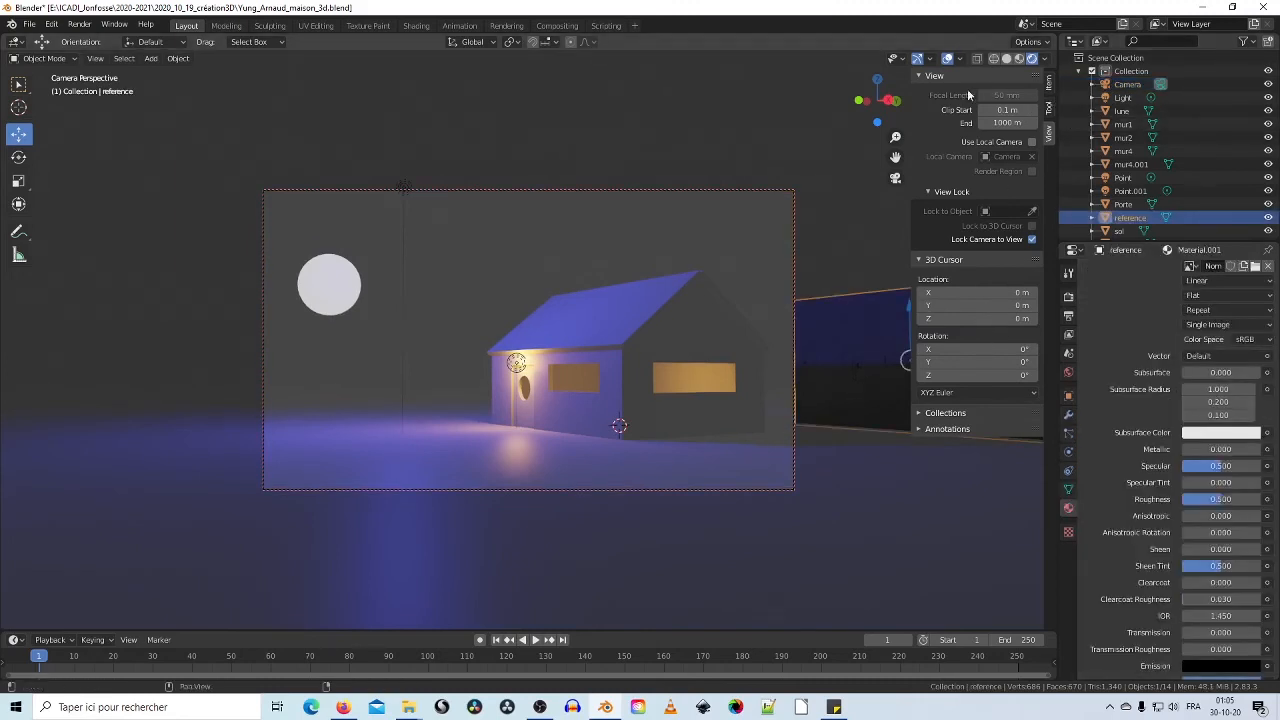
pyautogui.click(918, 75)
pyautogui.click(918, 91)
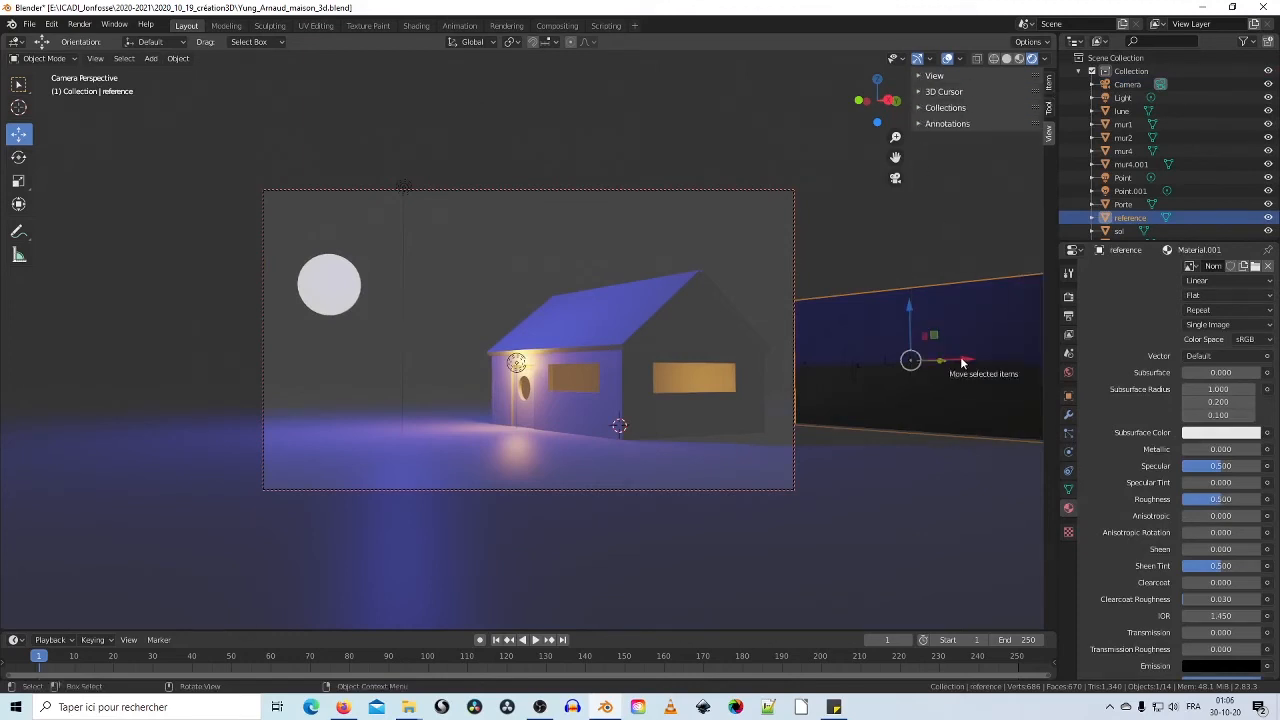
pyautogui.moveTo(962, 363); pyautogui.dragTo(99, 483)
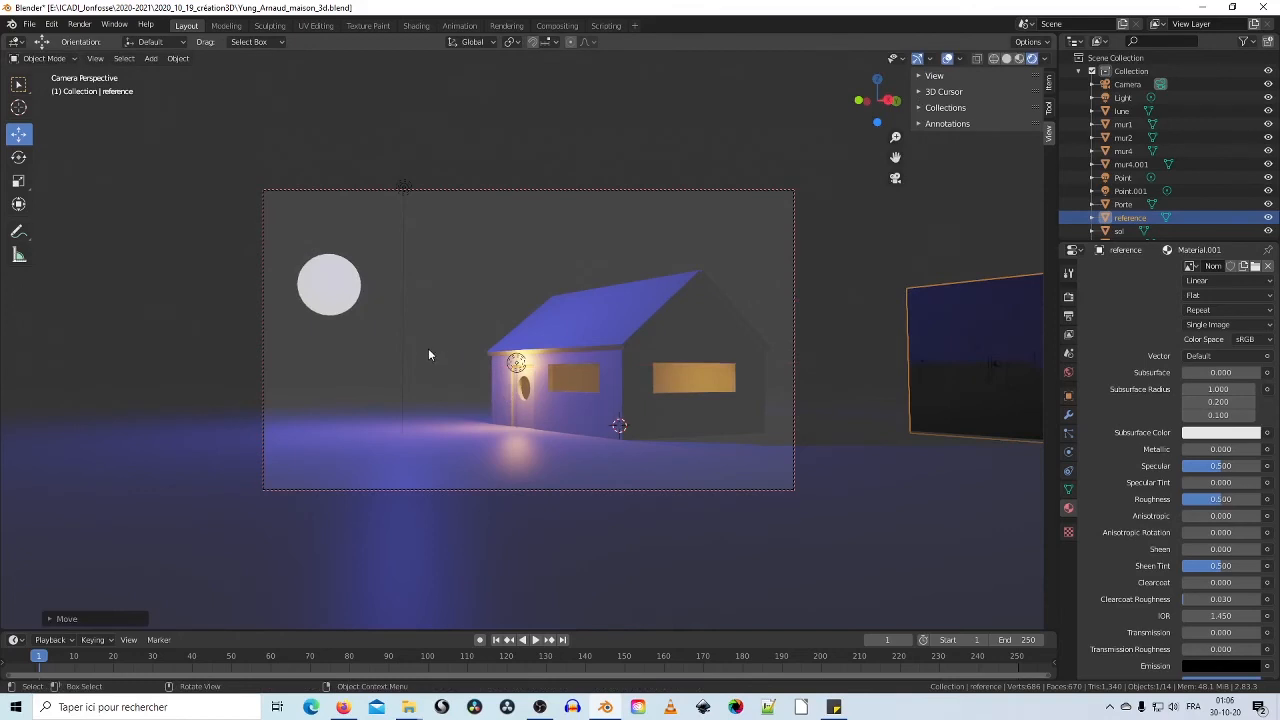
pyautogui.click(405, 190)
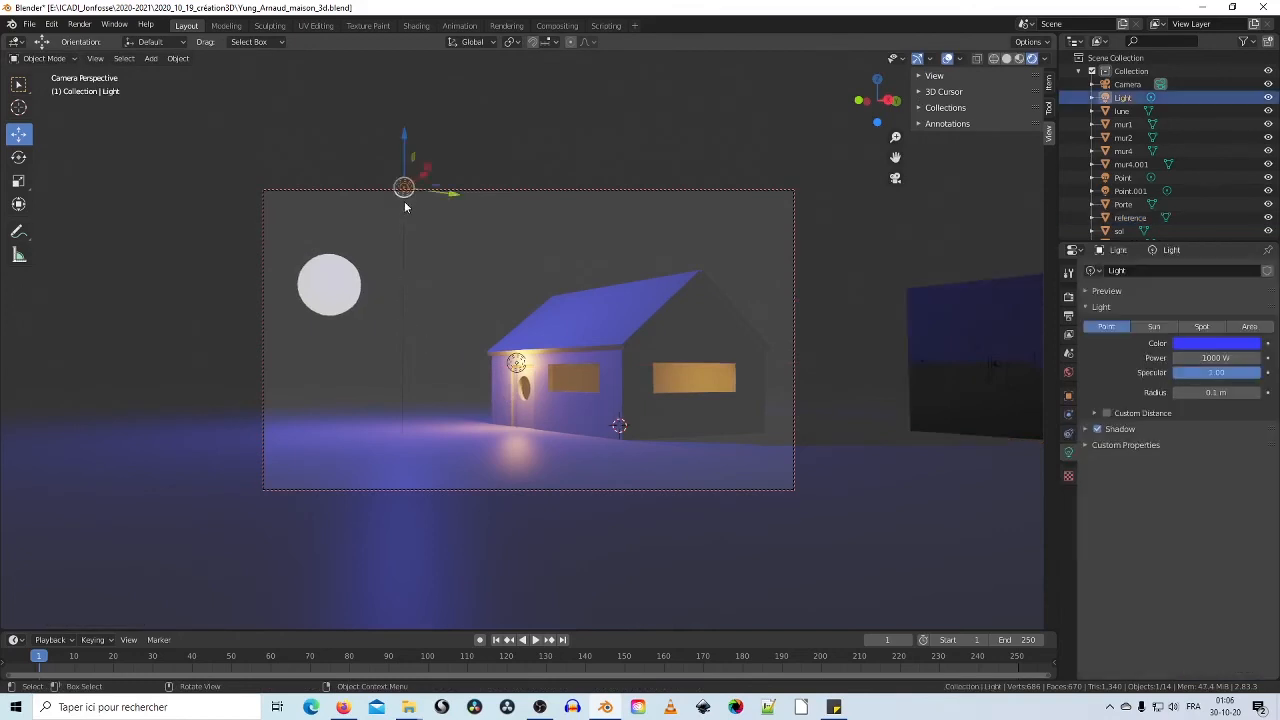
pyautogui.moveTo(426, 174); pyautogui.dragTo(605, 181)
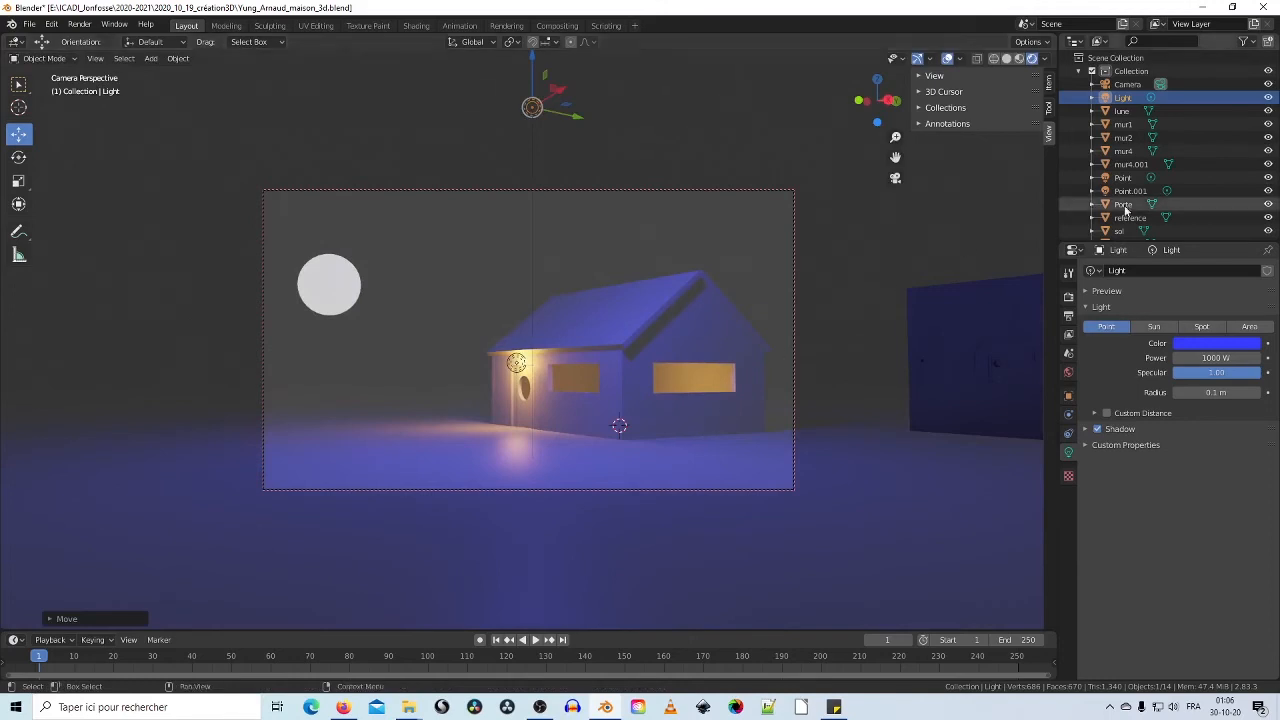
# Step: Re-expand the sidebar's View, 3D Cursor, Collections and Annotations panels
pyautogui.click(918, 92)
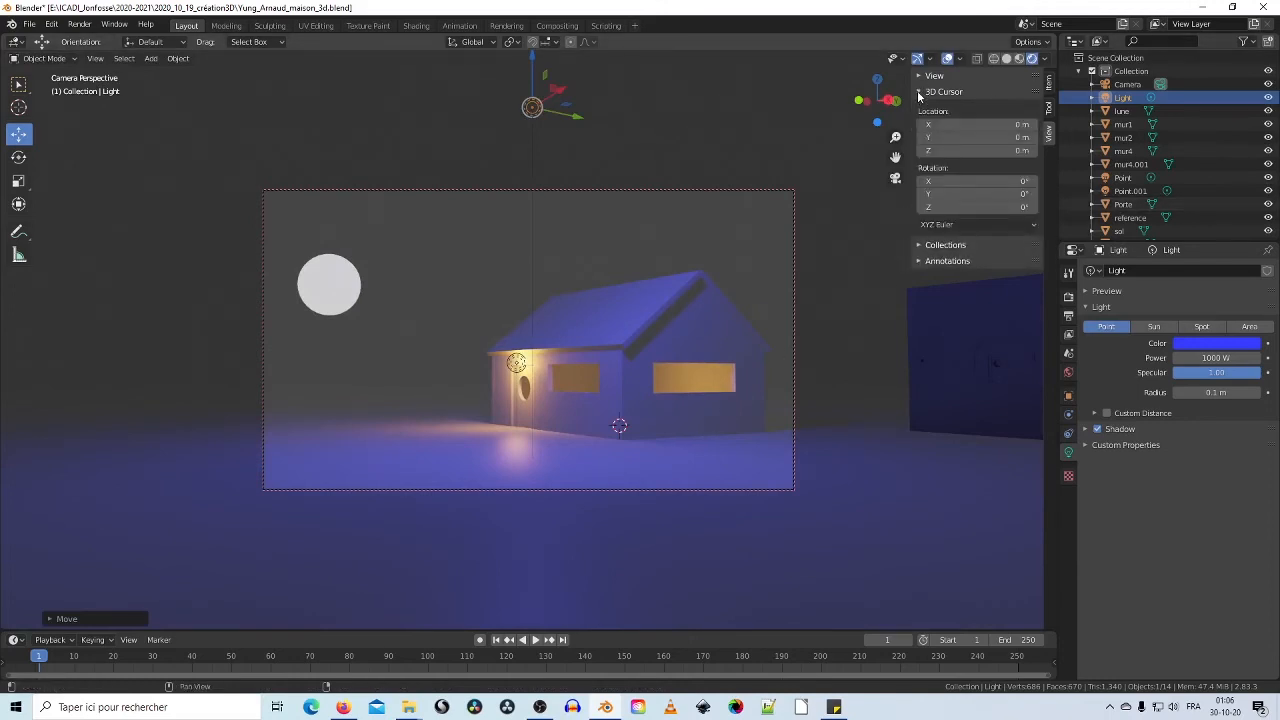
pyautogui.click(918, 93)
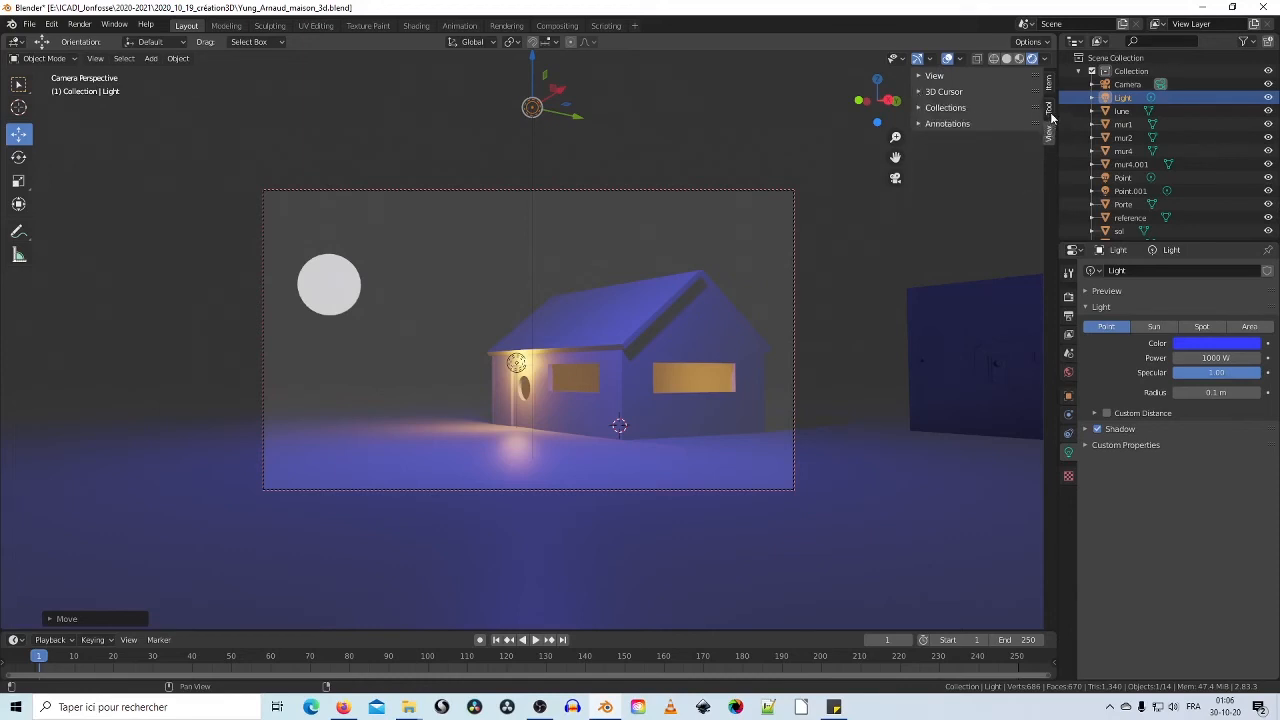
pyautogui.click(1049, 112)
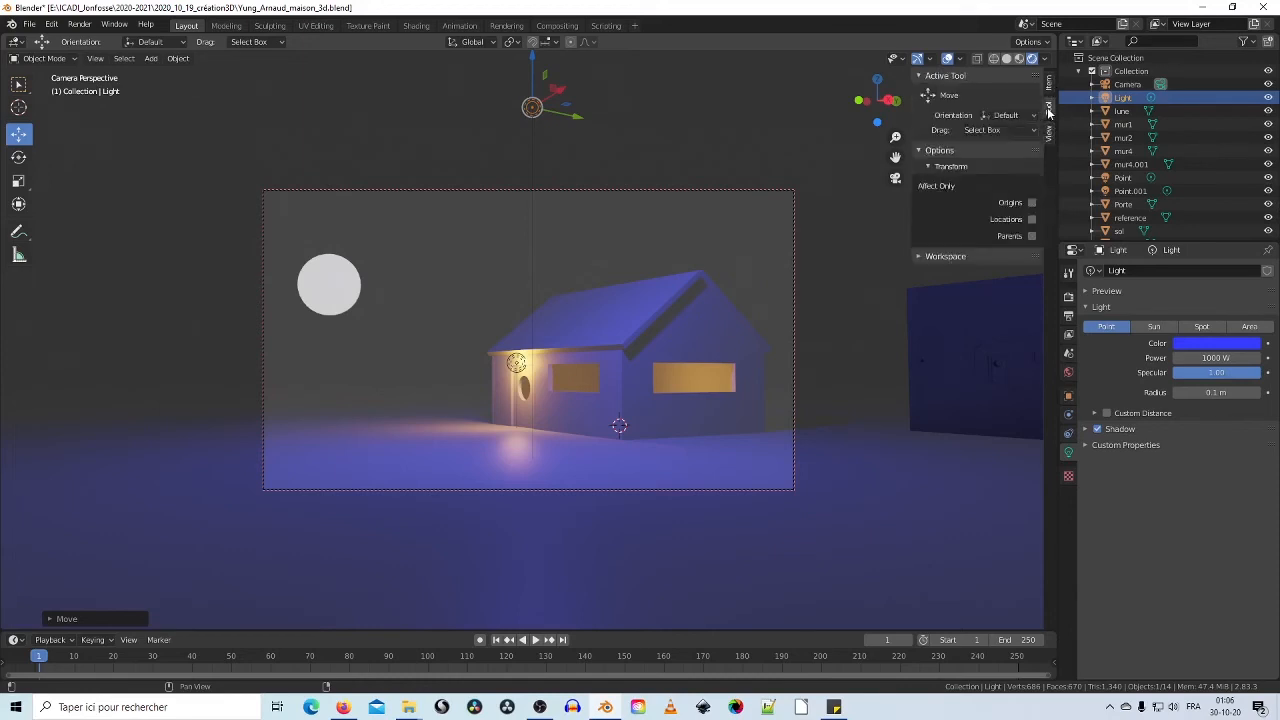
pyautogui.click(1050, 133)
pyautogui.click(921, 108)
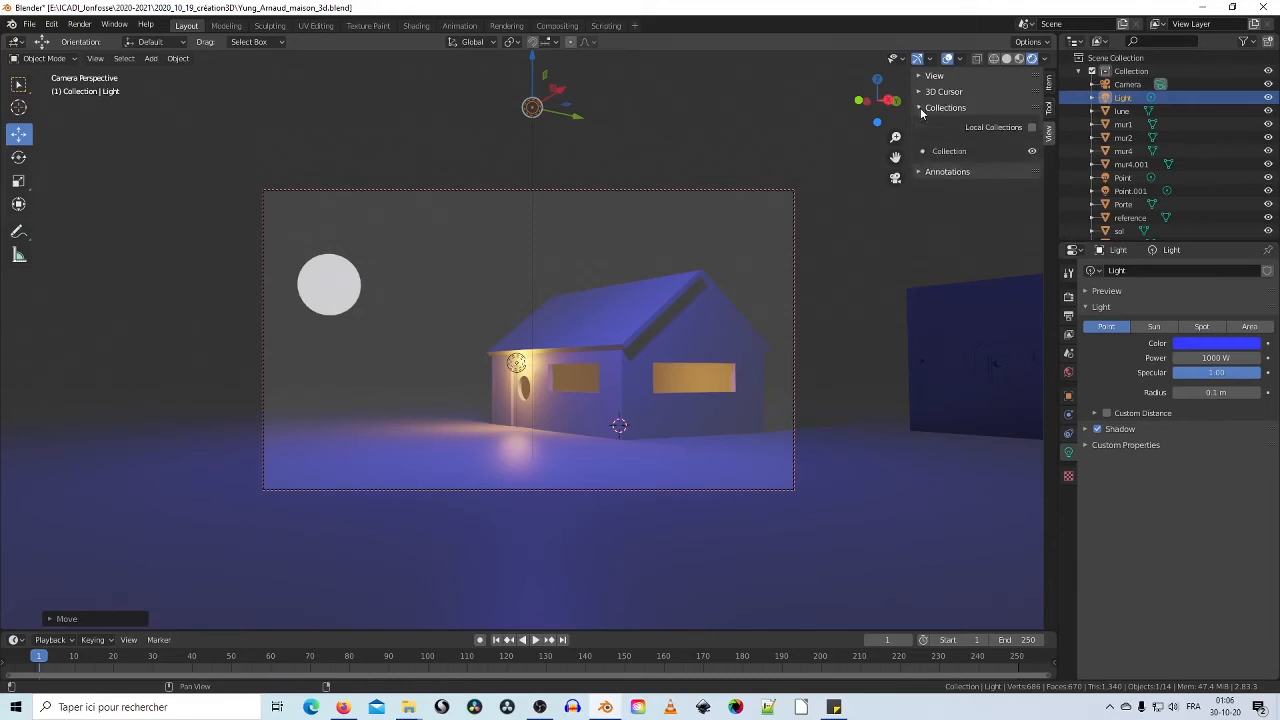
pyautogui.click(921, 172)
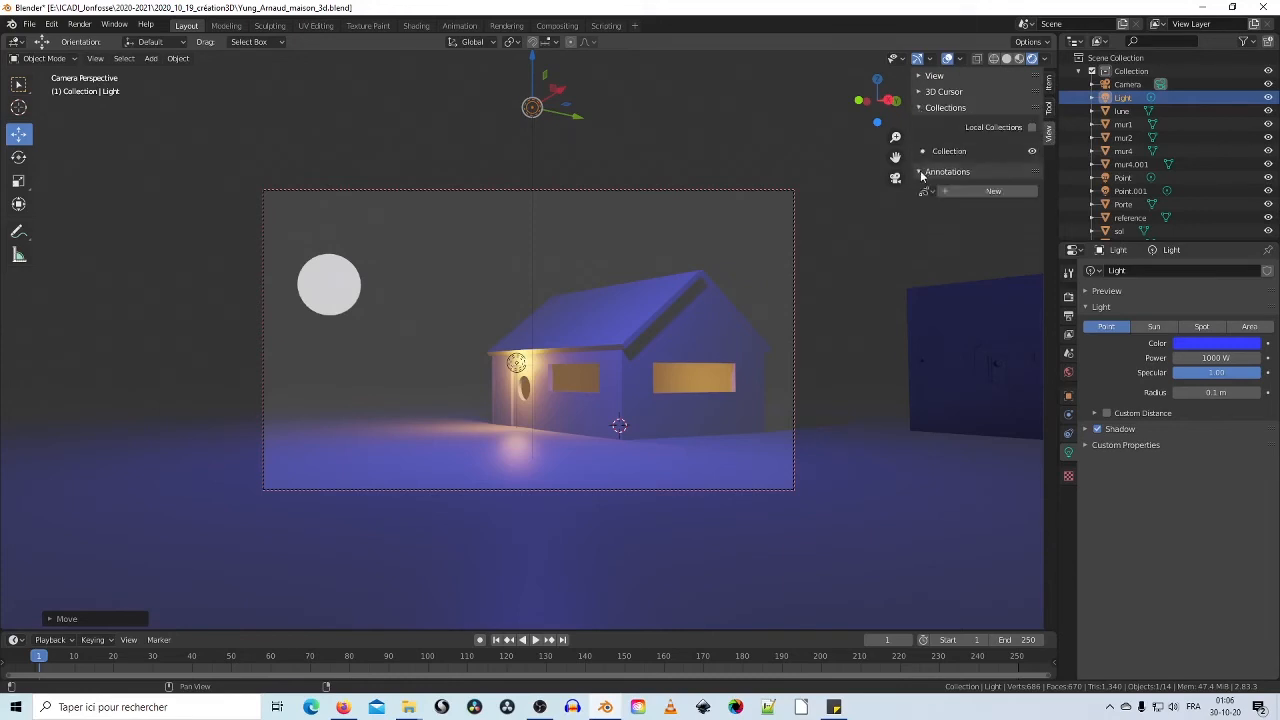
pyautogui.click(924, 92)
pyautogui.click(921, 77)
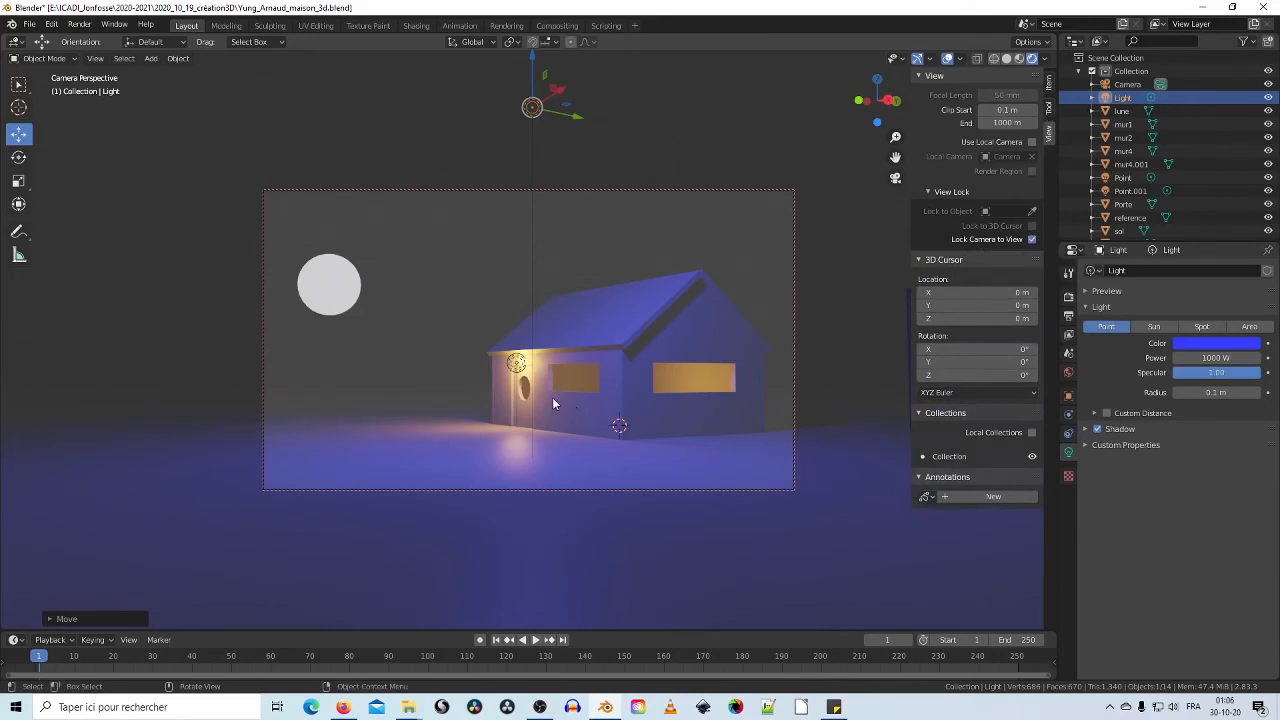
# Step: Leave the camera view and enable Bloom in the Render Properties
pyautogui.press('KP_0')
pyautogui.scroll(5, 639, 472)
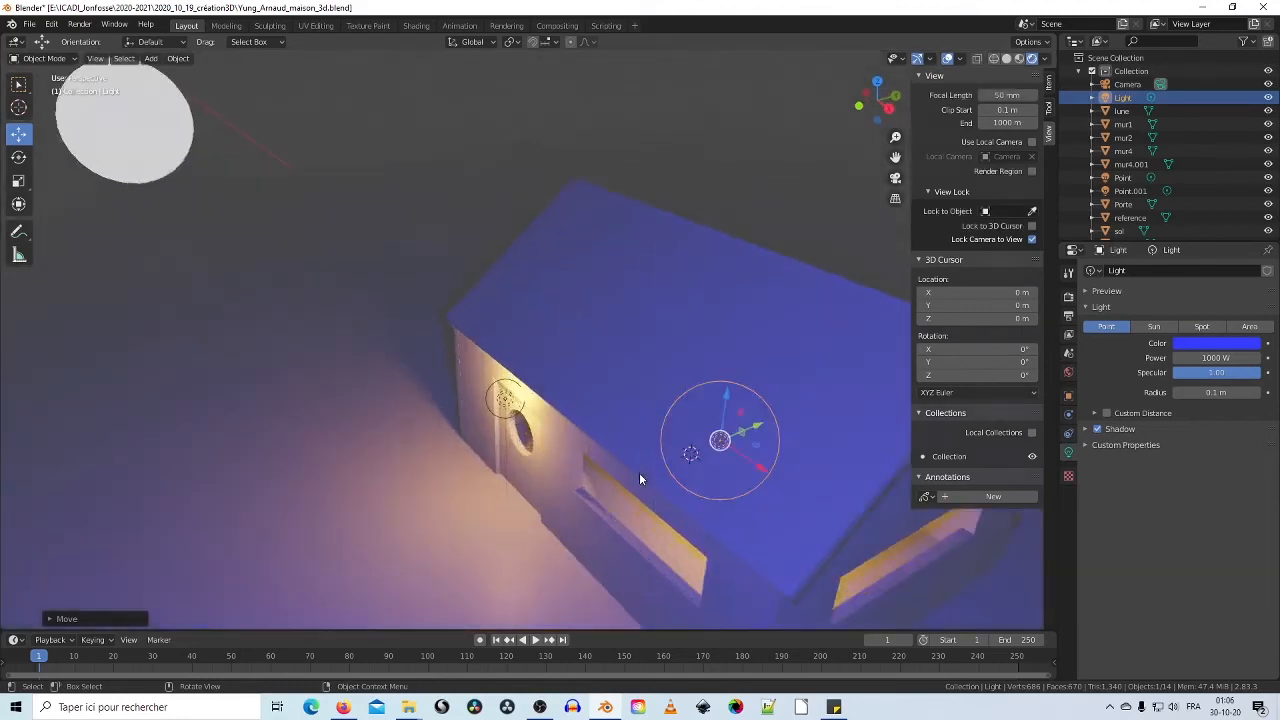
pyautogui.moveTo(639, 472); pyautogui.dragTo(534, 504, button='middle')
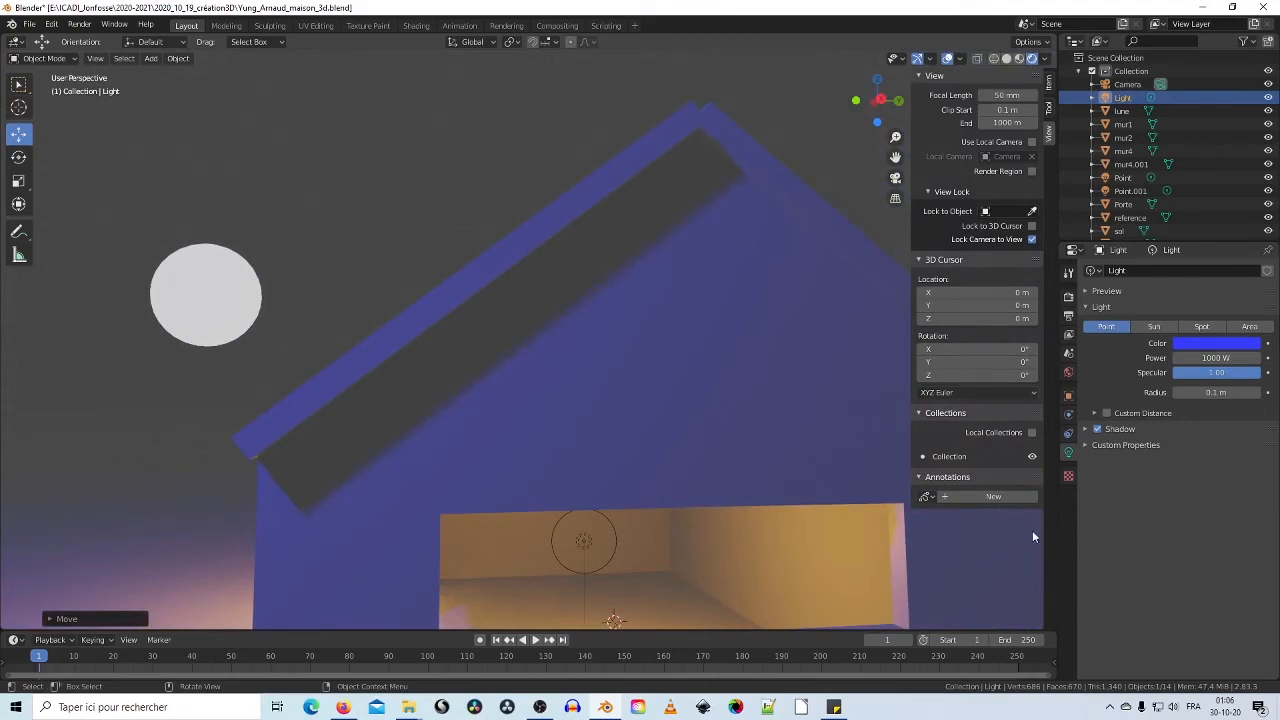
pyautogui.click(1069, 299)
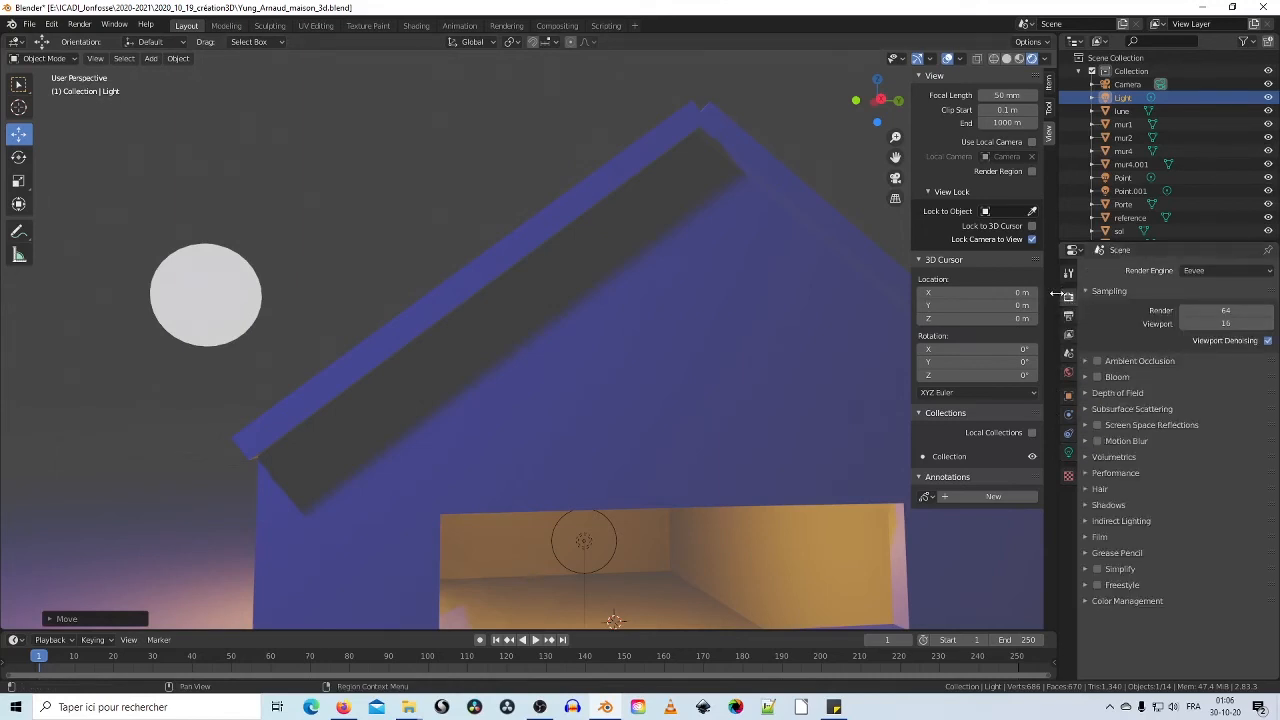
pyautogui.click(1098, 378)
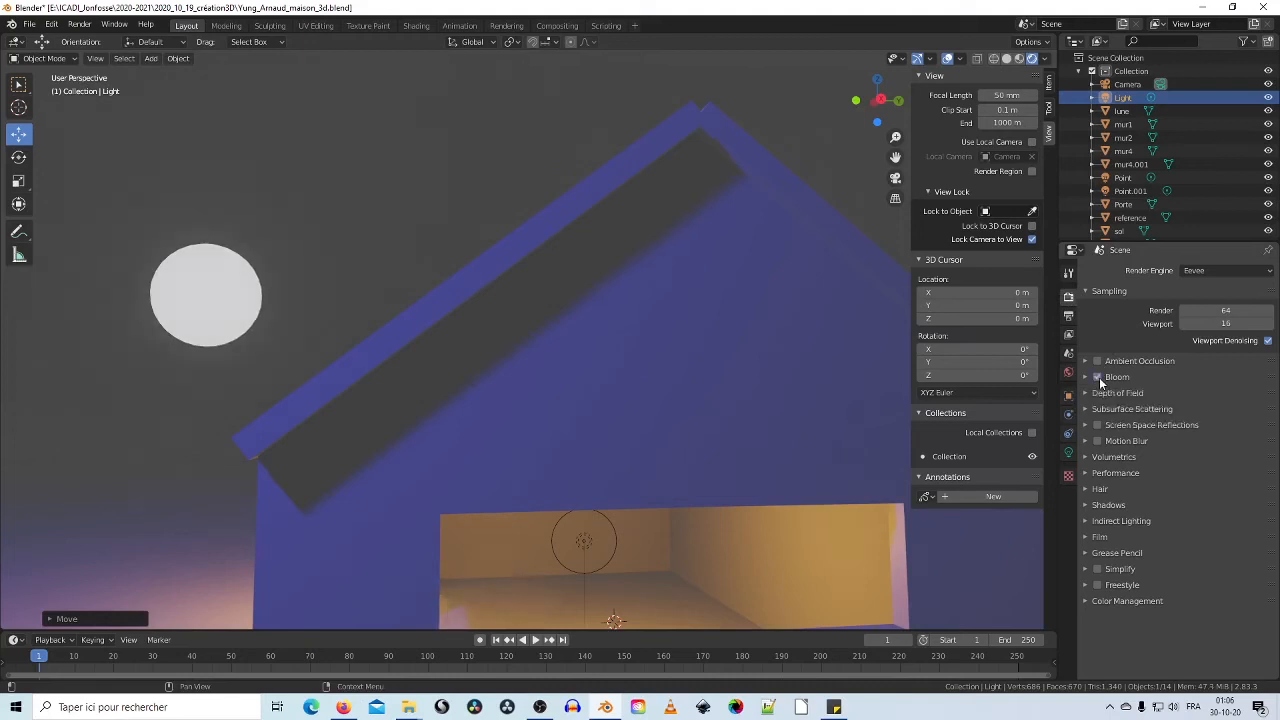
pyautogui.click(1098, 378)
pyautogui.click(1098, 378)
pyautogui.click(1098, 378)
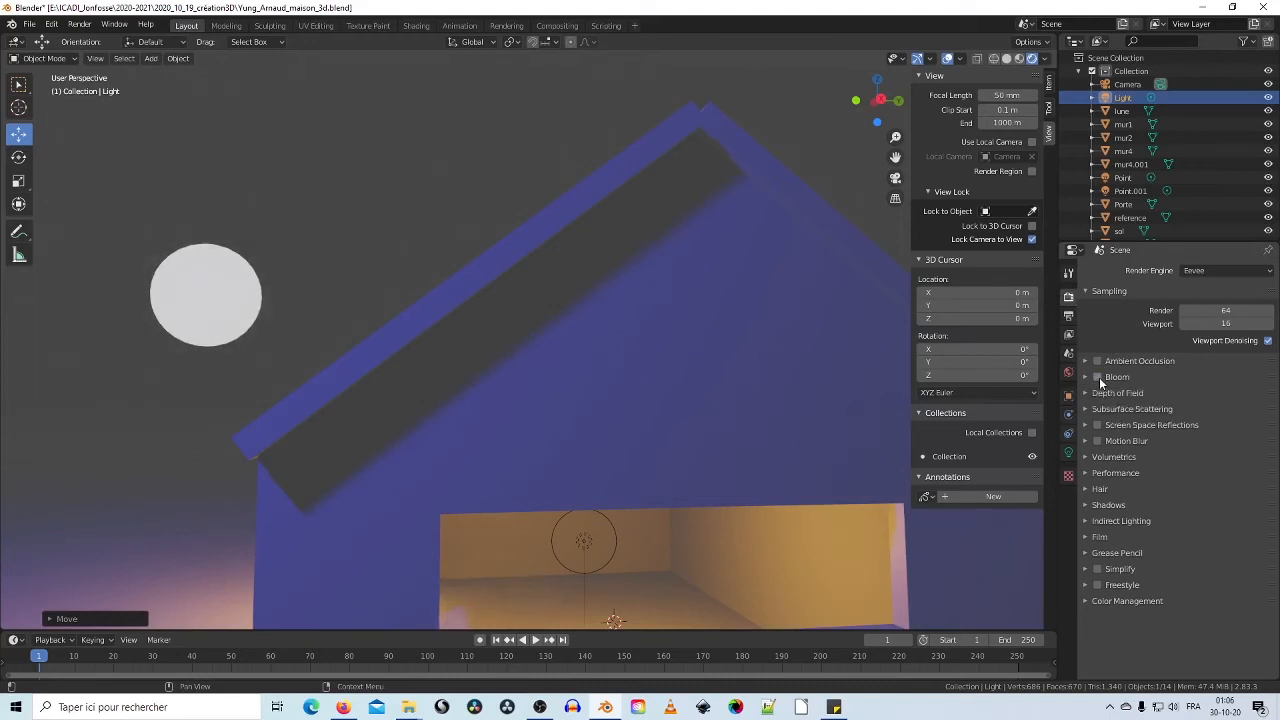
pyautogui.click(1098, 378)
pyautogui.click(1086, 378)
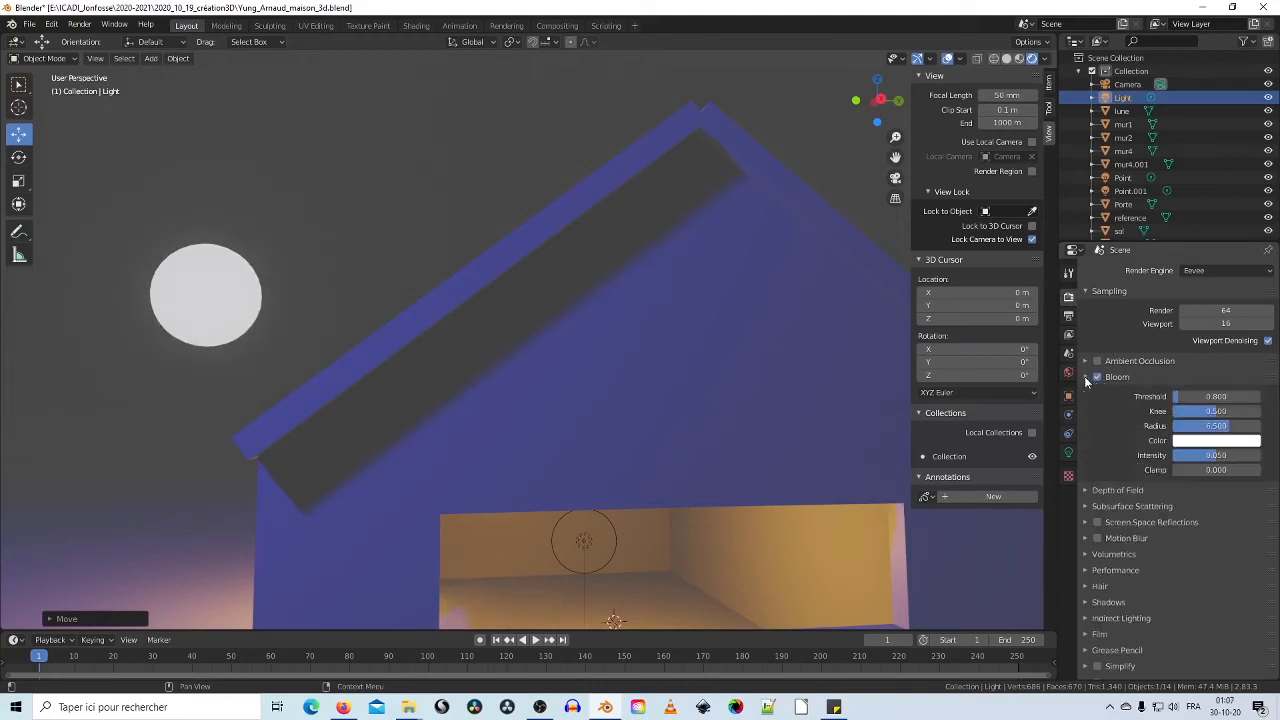
# Step: Set the Bloom threshold to 0.725 and orbit round to the house's door side
pyautogui.moveTo(1178, 397)
pyautogui.mouseDown()
pyautogui.moveTo(1220, 397)
pyautogui.moveTo(1200, 397)
pyautogui.mouseUp()
pyautogui.scroll(-3, 540, 428)
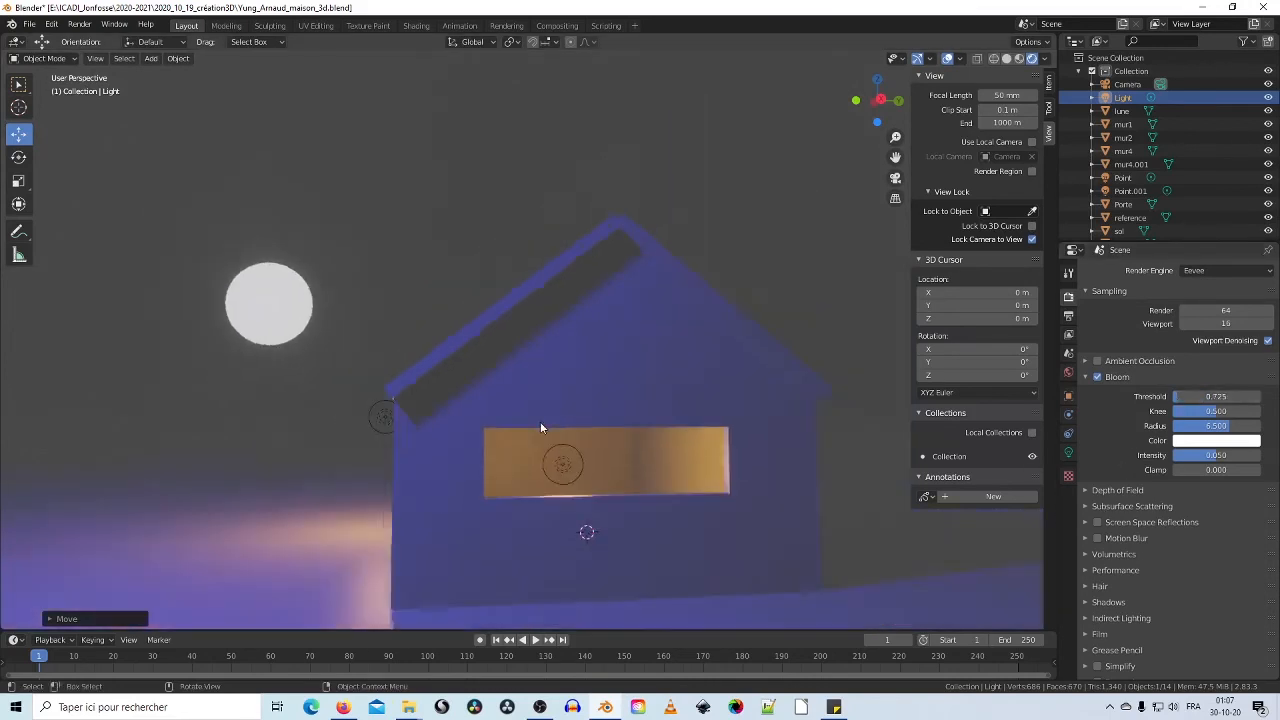
pyautogui.scroll(-2, 540, 421)
pyautogui.moveTo(442, 424); pyautogui.dragTo(545, 437, button='middle')
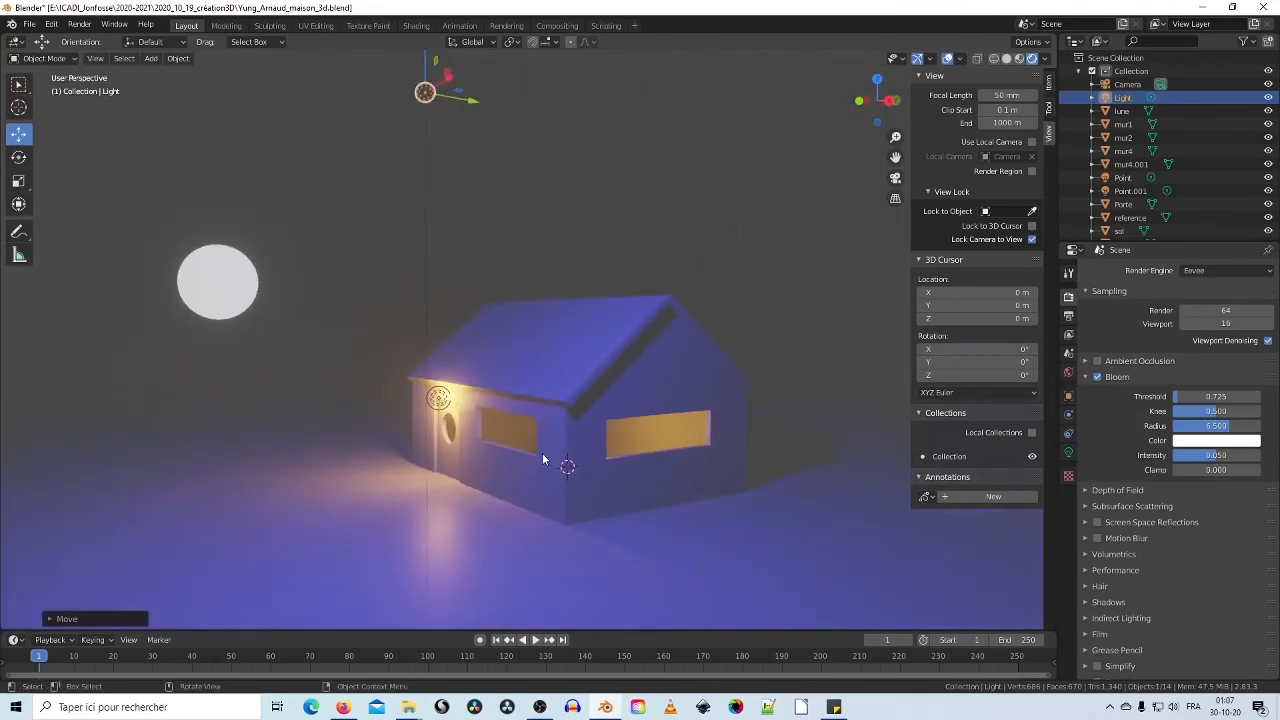
# Step: In the camera view, reposition lune along Y, lower it slightly and reframe the house
pyautogui.press('KP_0')
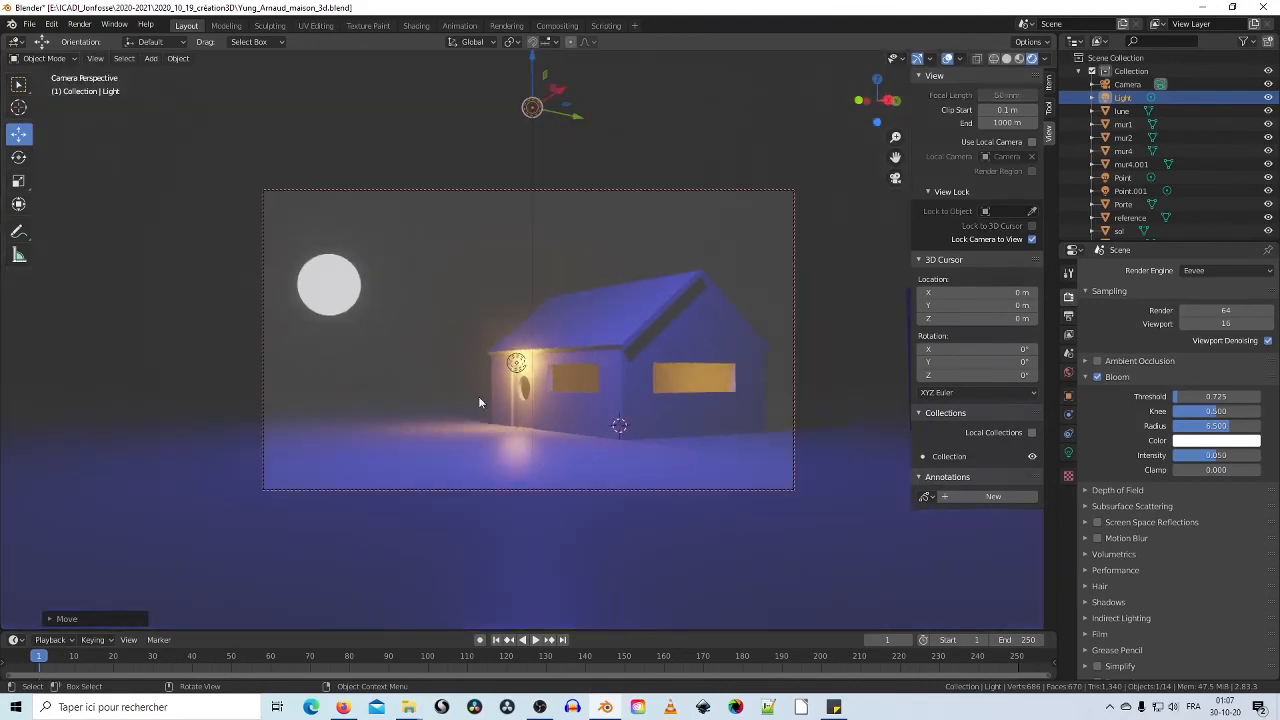
pyautogui.click(351, 302)
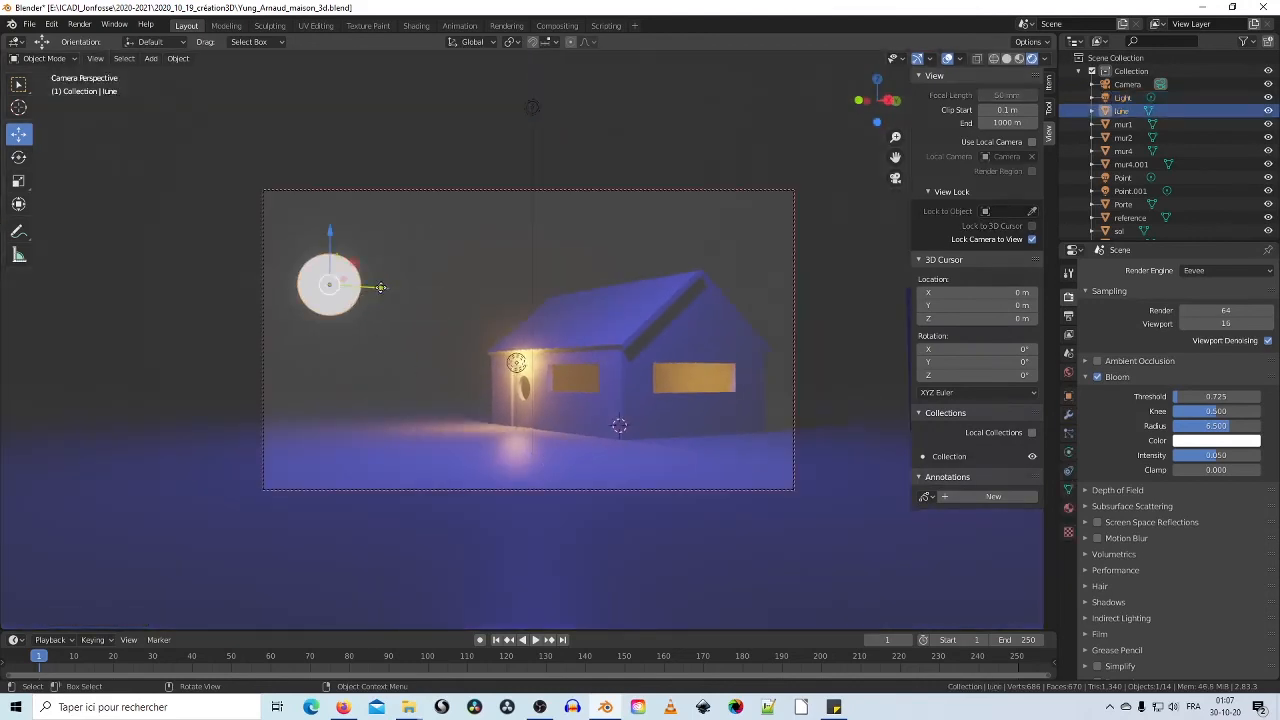
pyautogui.press('g')
pyautogui.press('y')
pyautogui.click(428, 293)
pyautogui.moveTo(375, 229); pyautogui.dragTo(376, 253)
pyautogui.moveTo(587, 373); pyautogui.dragTo(676, 373, button='middle')
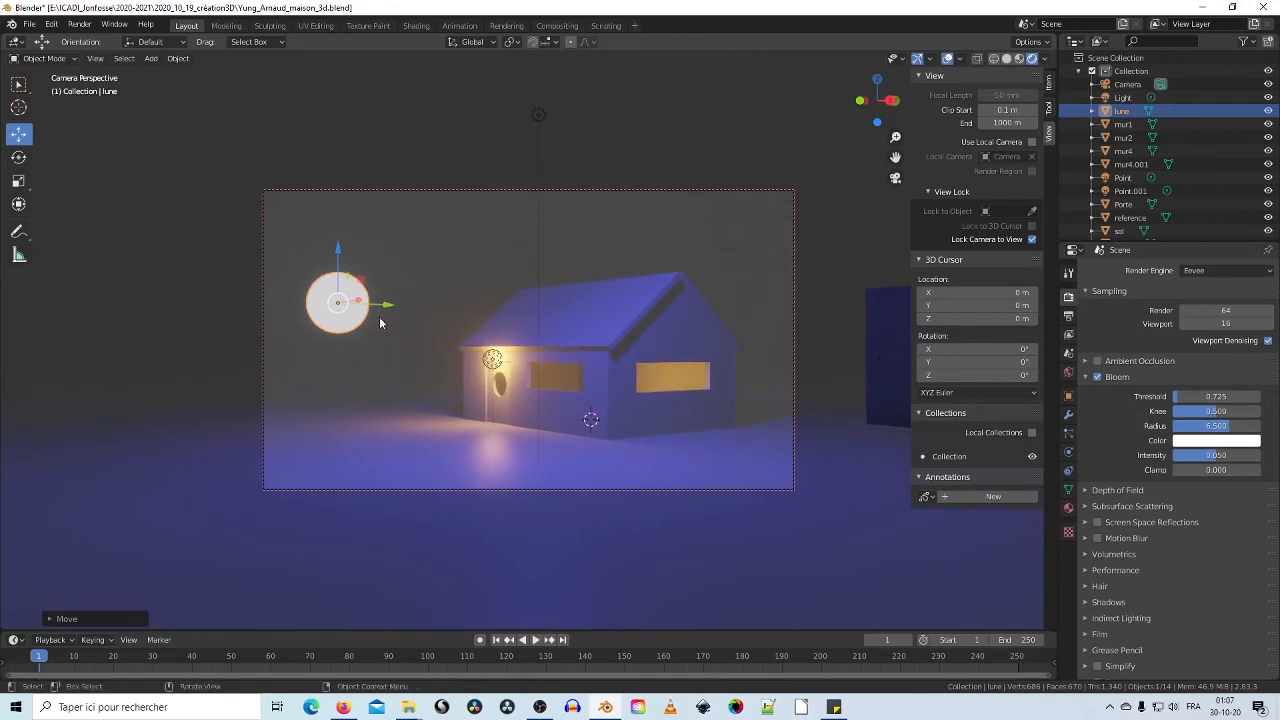
pyautogui.moveTo(359, 300); pyautogui.dragTo(371, 299)
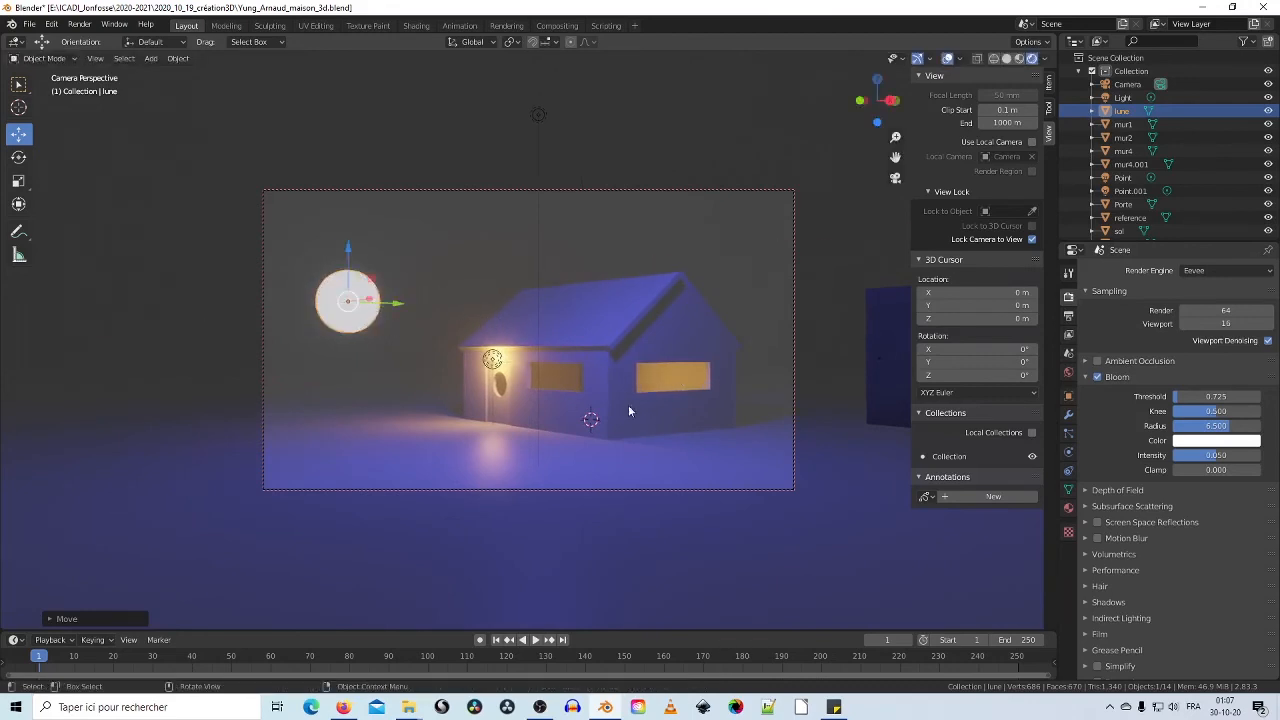
# Step: Slide the Light along X above the house and raise the Bloom threshold to 2.593
pyautogui.click(539, 114)
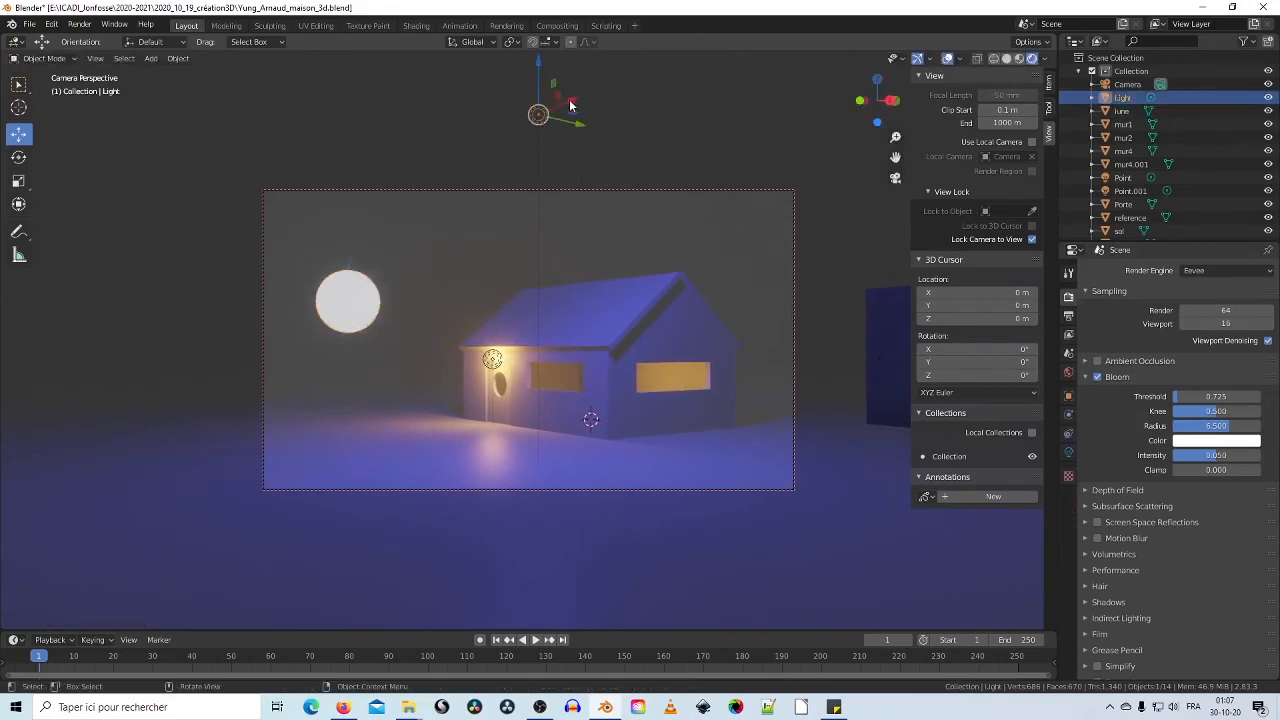
pyautogui.press('g')
pyautogui.press('x')
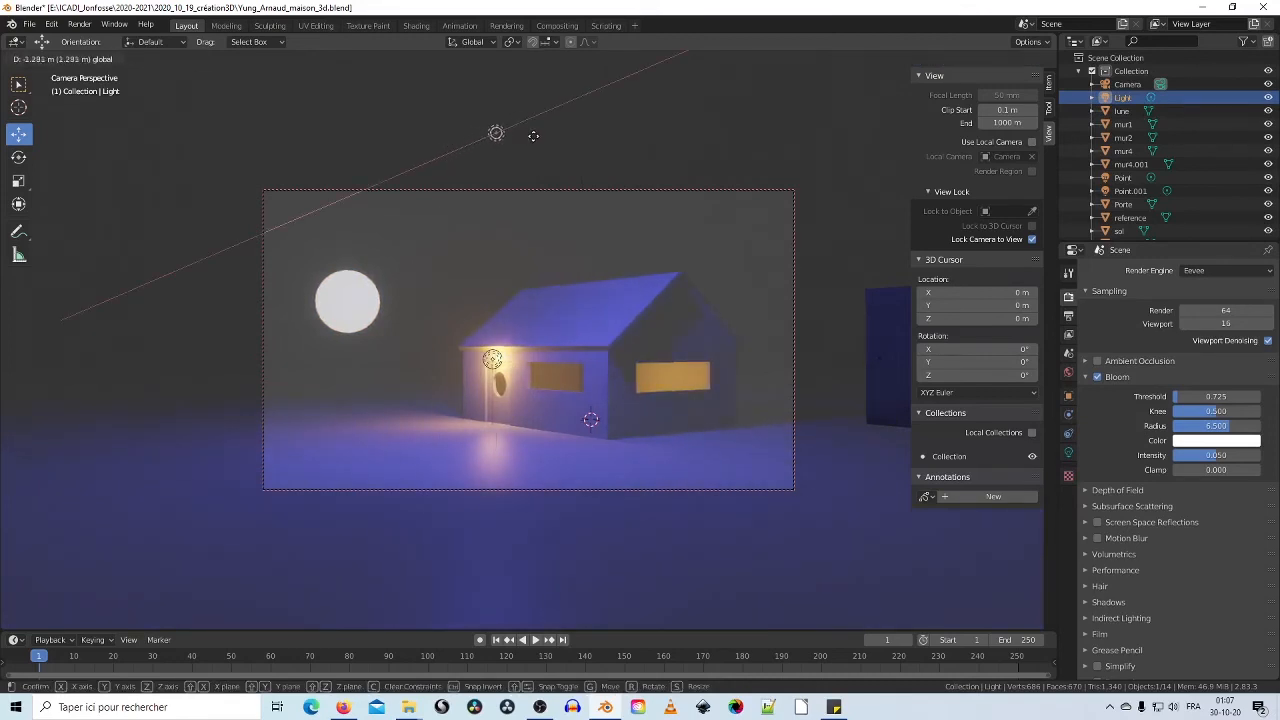
pyautogui.click(540, 141)
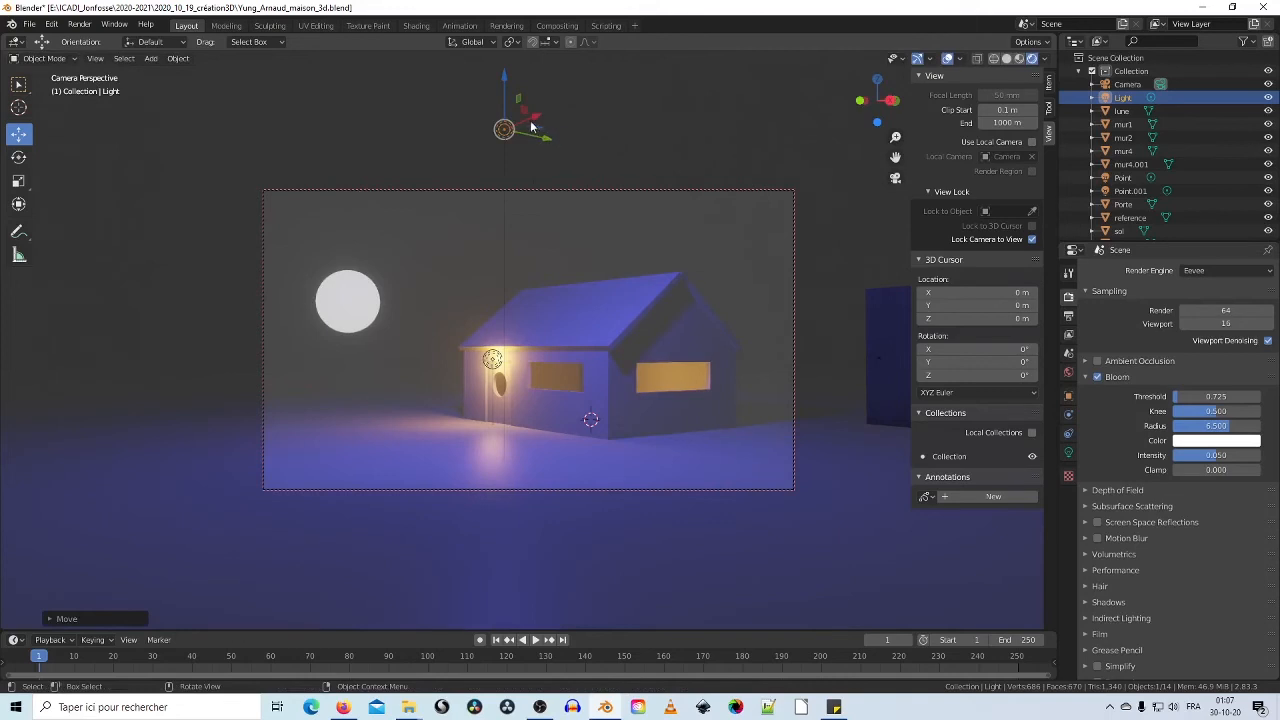
pyautogui.moveTo(535, 122); pyautogui.dragTo(542, 156)
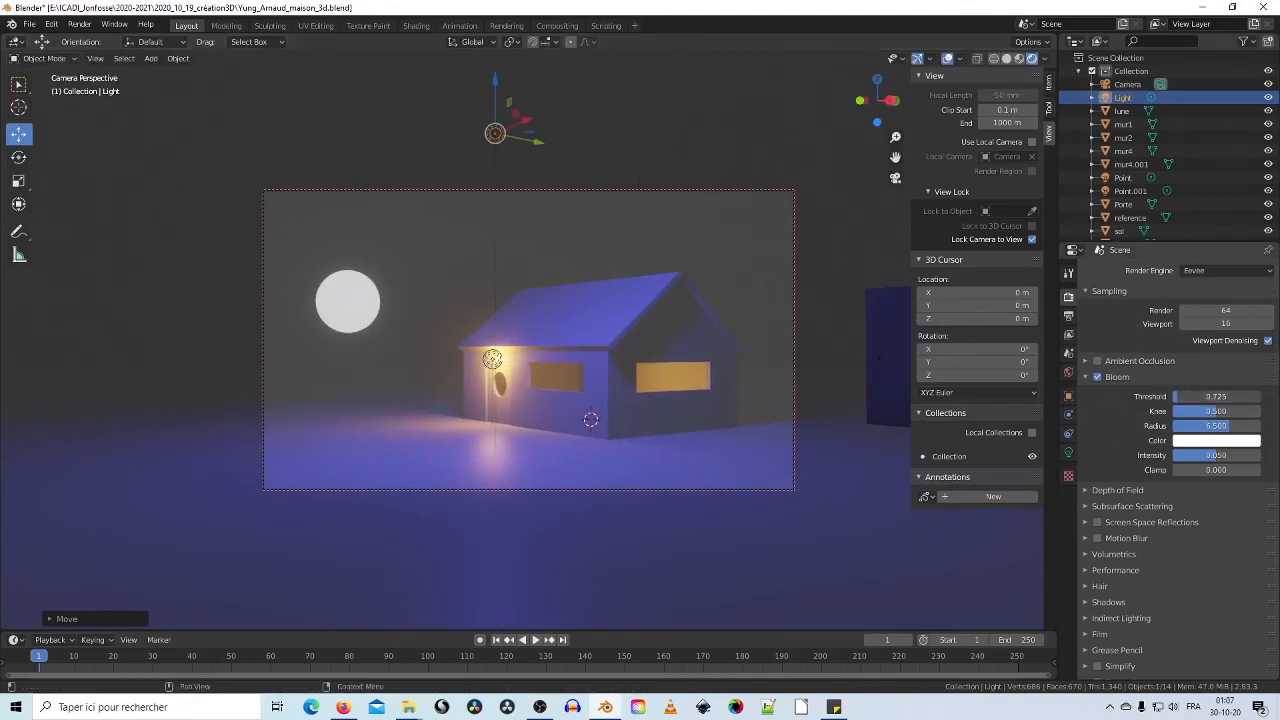
pyautogui.moveTo(1200, 397)
pyautogui.mouseDown()
pyautogui.moveTo(1250, 397)
pyautogui.moveTo(1172, 397)
pyautogui.moveTo(1186, 397)
pyautogui.mouseUp()
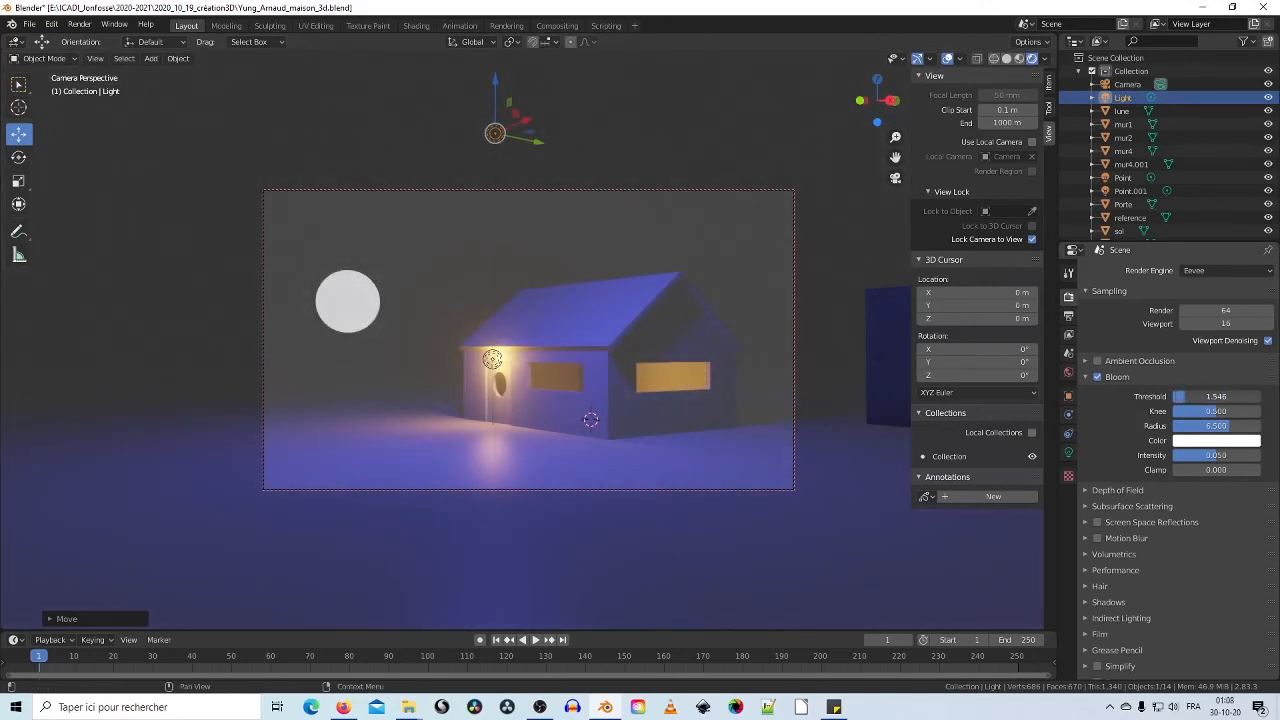
# Step: Lower the Bloom threshold to 1.387 and expand the Shadows panel
pyautogui.moveTo(1187, 397); pyautogui.dragTo(1183, 397)
pyautogui.scroll(-1, 1138, 519)
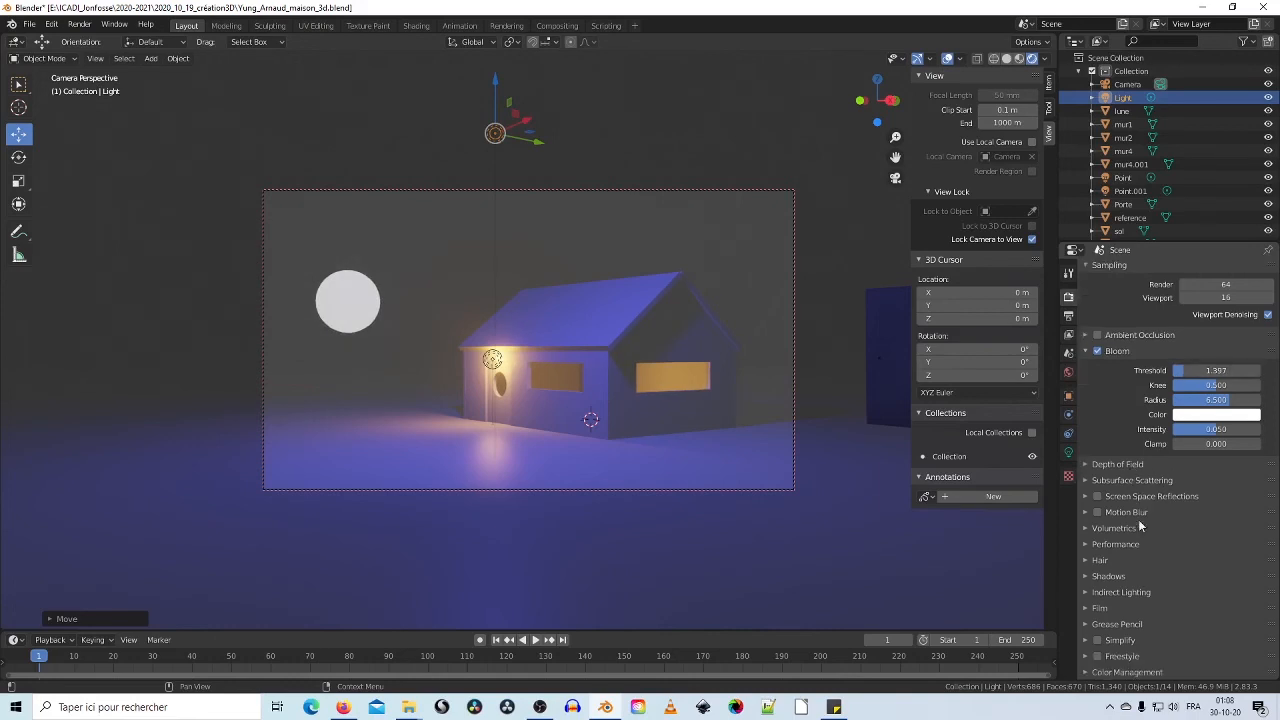
pyautogui.click(1087, 577)
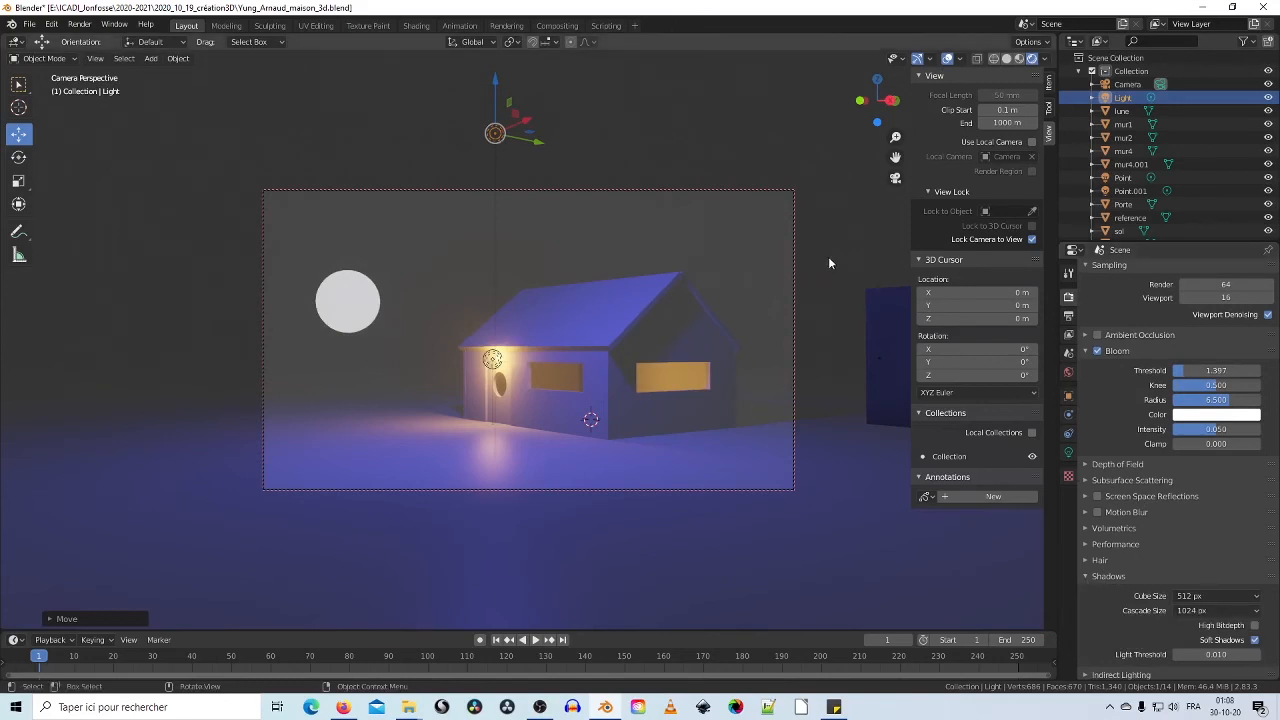
# Step: Turn off Lock Camera to View and orbit and zoom in on the lit window
pyautogui.click(1033, 240)
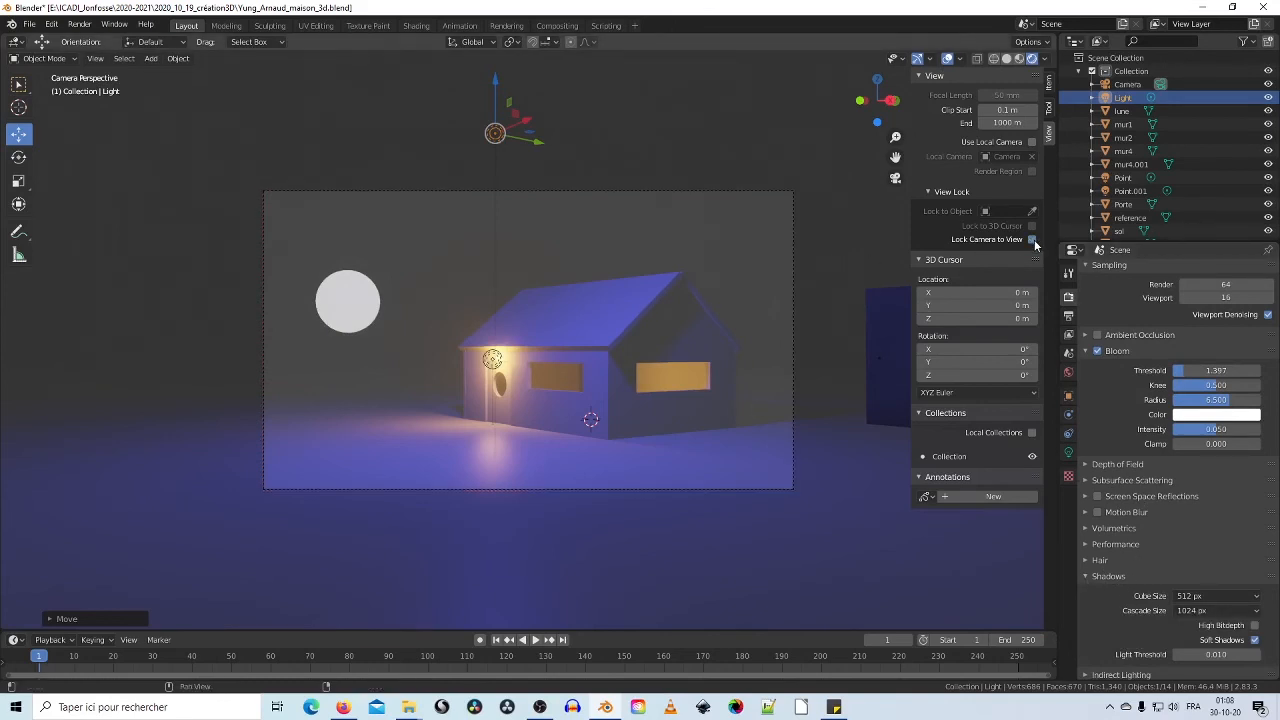
pyautogui.moveTo(866, 289); pyautogui.dragTo(817, 310, button='middle')
pyautogui.scroll(6, 636, 372)
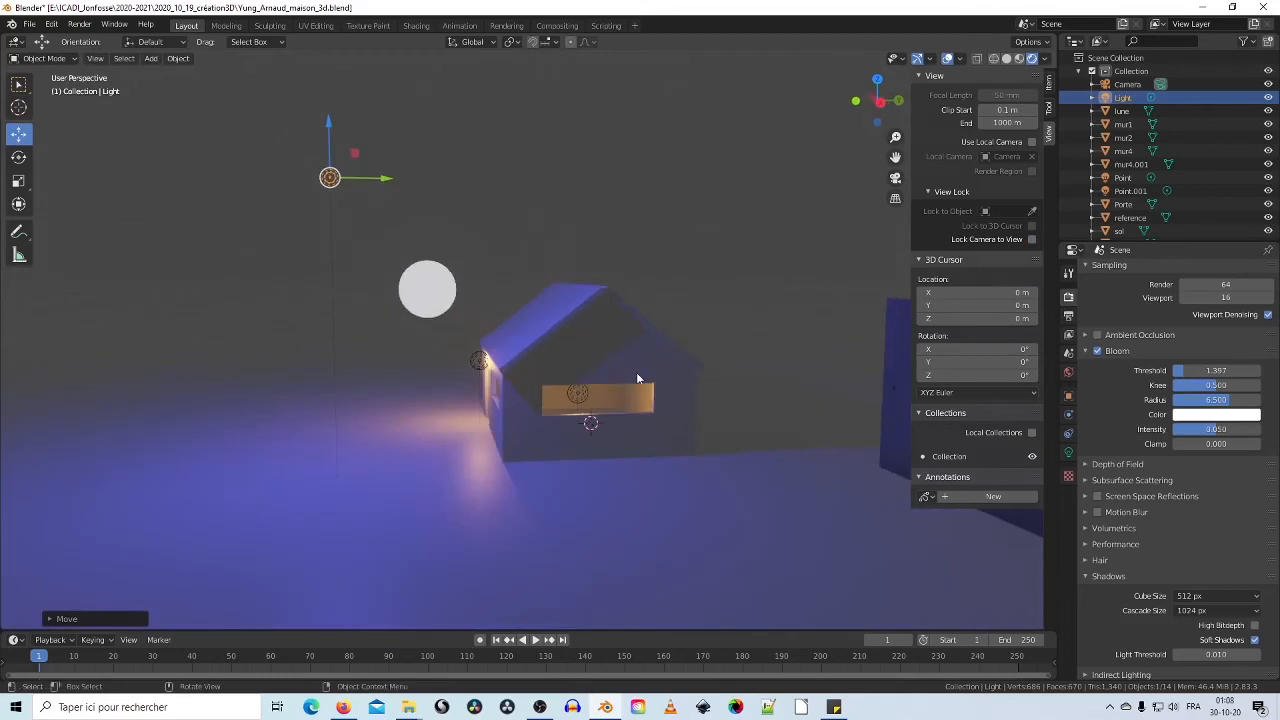
pyautogui.scroll(1, 637, 373)
pyautogui.keyDown('shift'); pyautogui.moveTo(672, 398); pyautogui.dragTo(578, 389, button='middle'); pyautogui.keyUp('shift')
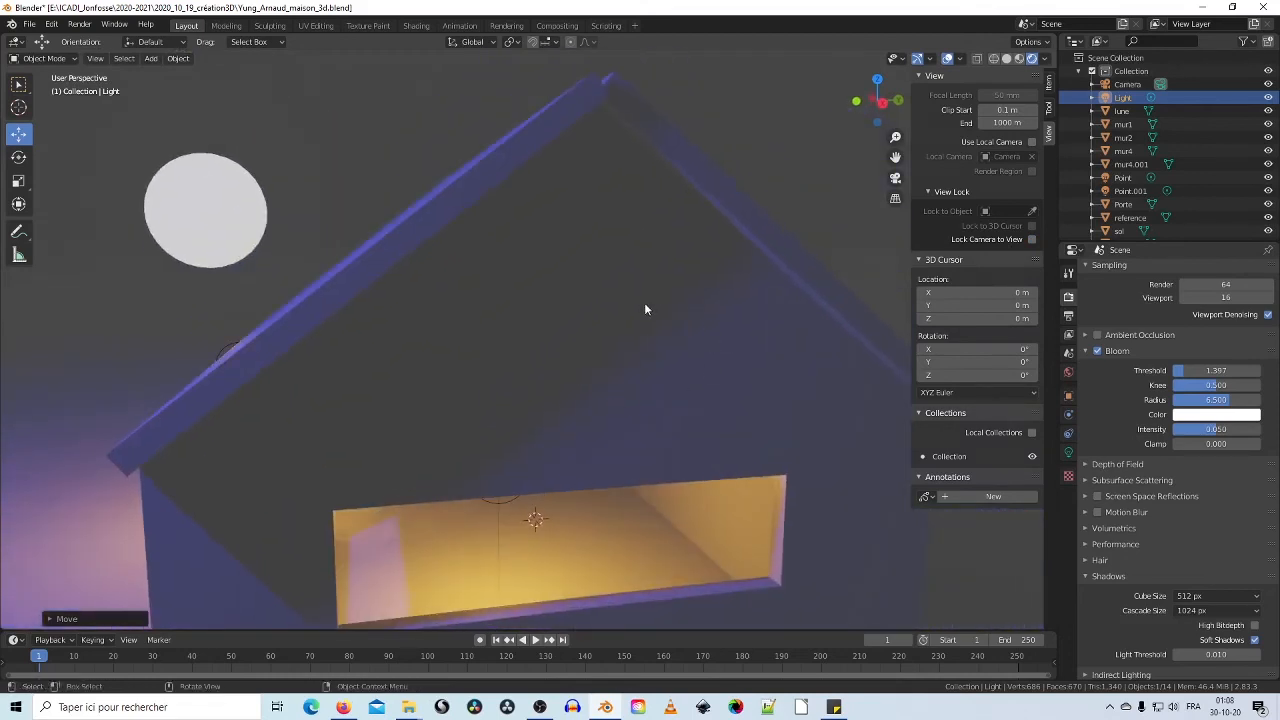
pyautogui.moveTo(645, 310); pyautogui.dragTo(646, 394, button='middle')
pyautogui.scroll(1, 641, 394)
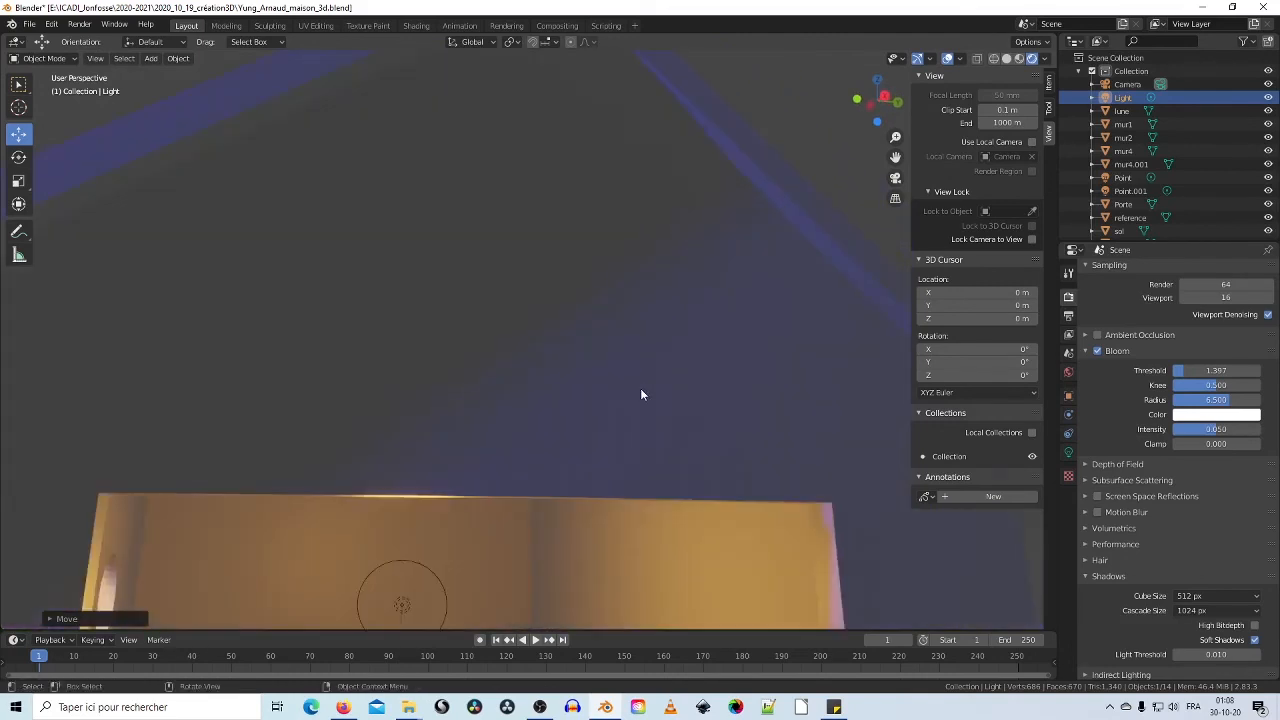
pyautogui.scroll(4, 641, 394)
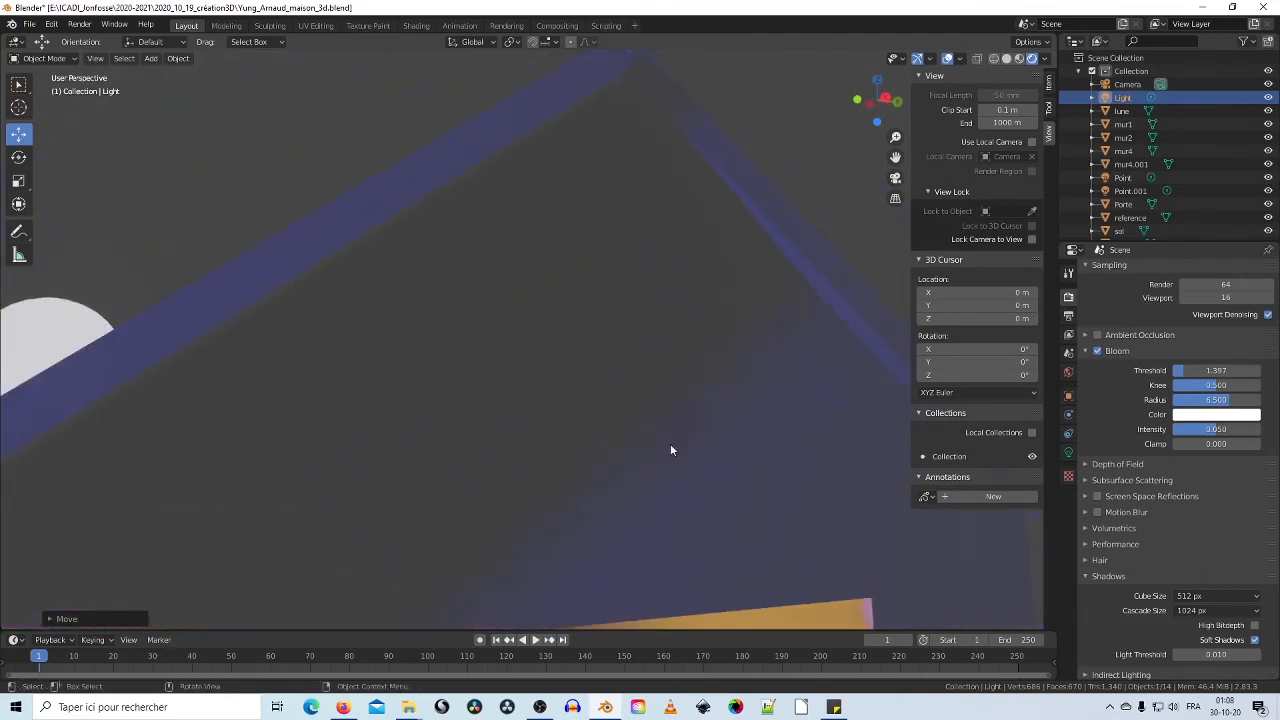
pyautogui.scroll(-3, 710, 432)
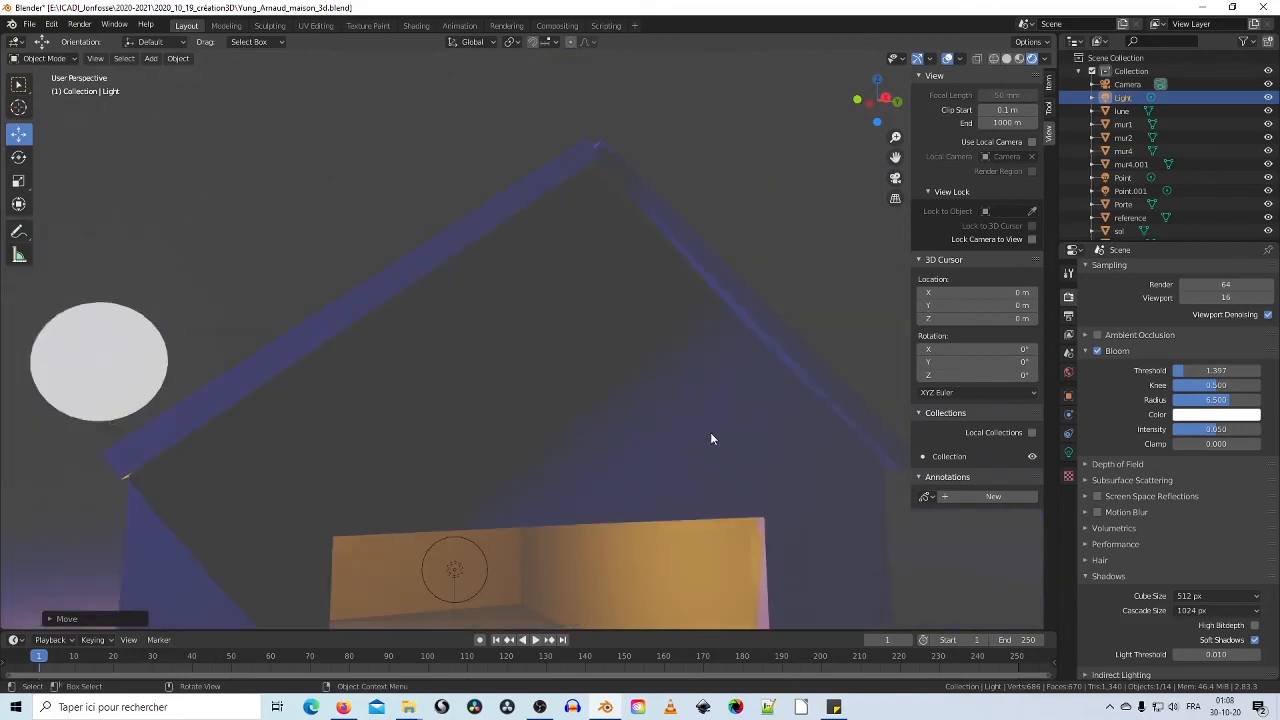
pyautogui.moveTo(710, 432); pyautogui.dragTo(642, 398, button='middle')
pyautogui.scroll(2, 670, 413)
pyautogui.moveTo(756, 454); pyautogui.dragTo(723, 432, button='middle')
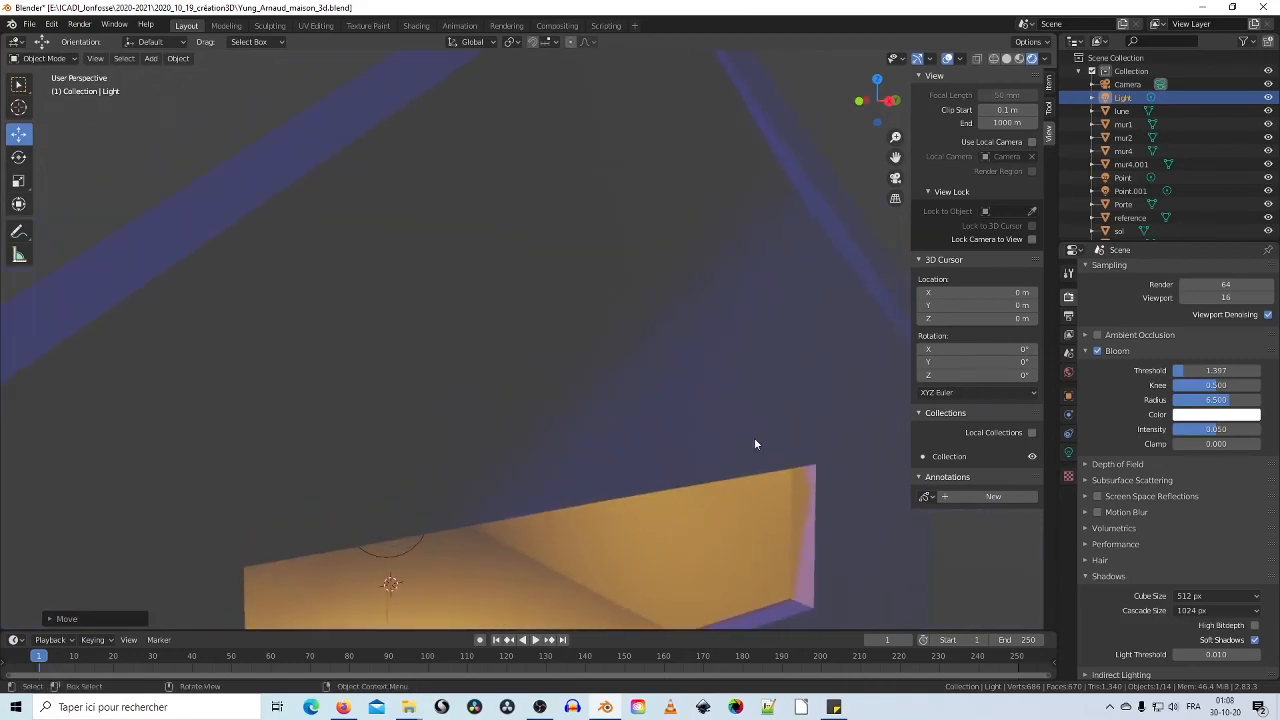
# Step: Compare cube shadow sizes 64 and 128 px, settling on 1024 px
pyautogui.click(1254, 598)
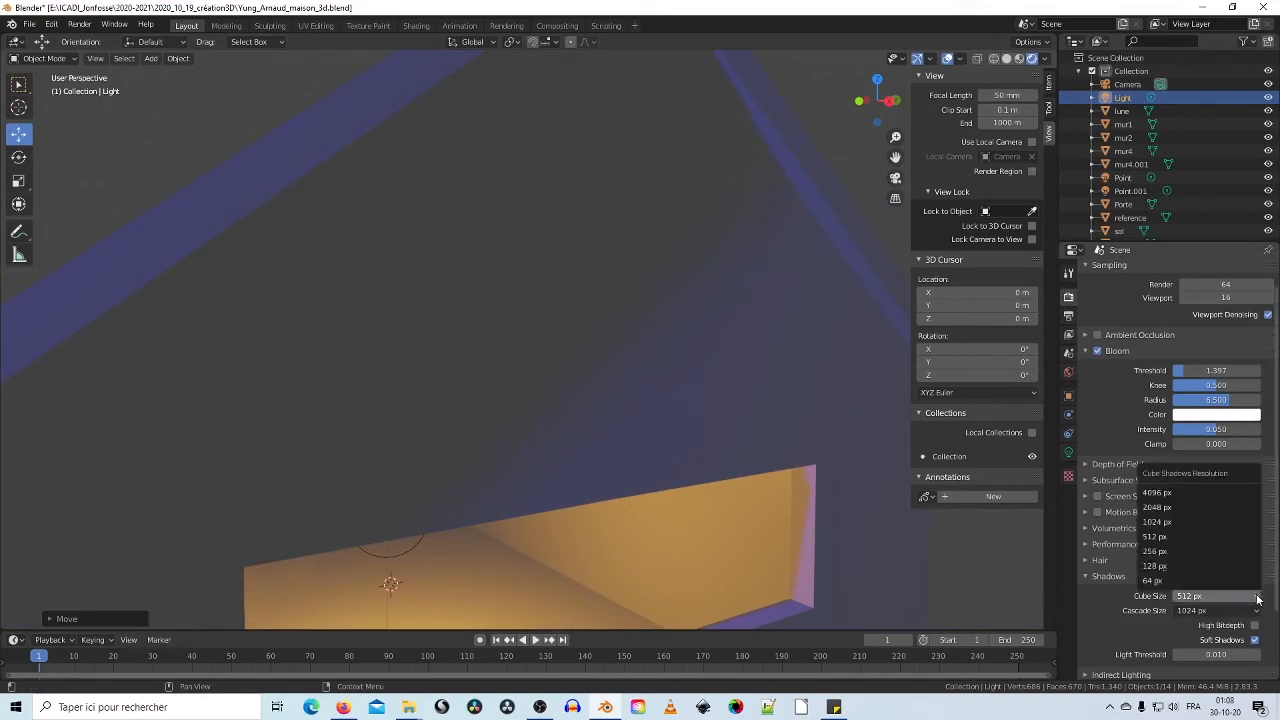
pyautogui.click(1215, 523)
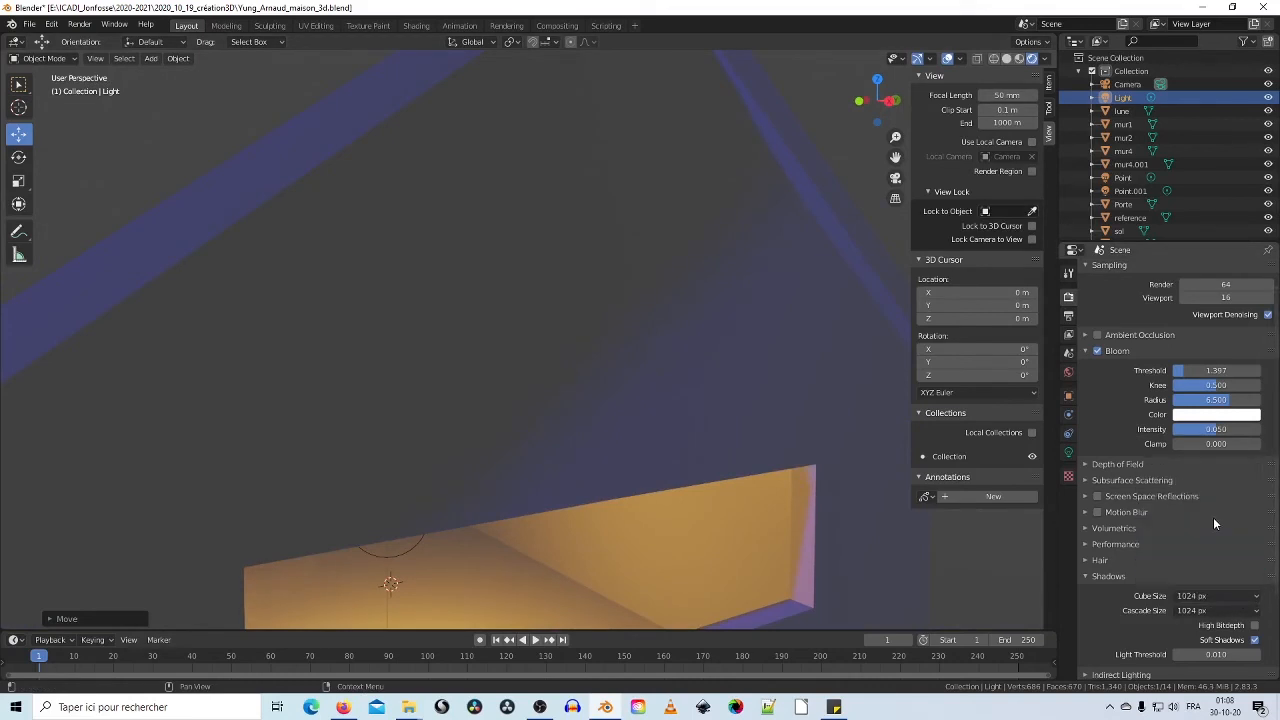
pyautogui.click(1250, 597)
pyautogui.click(1213, 581)
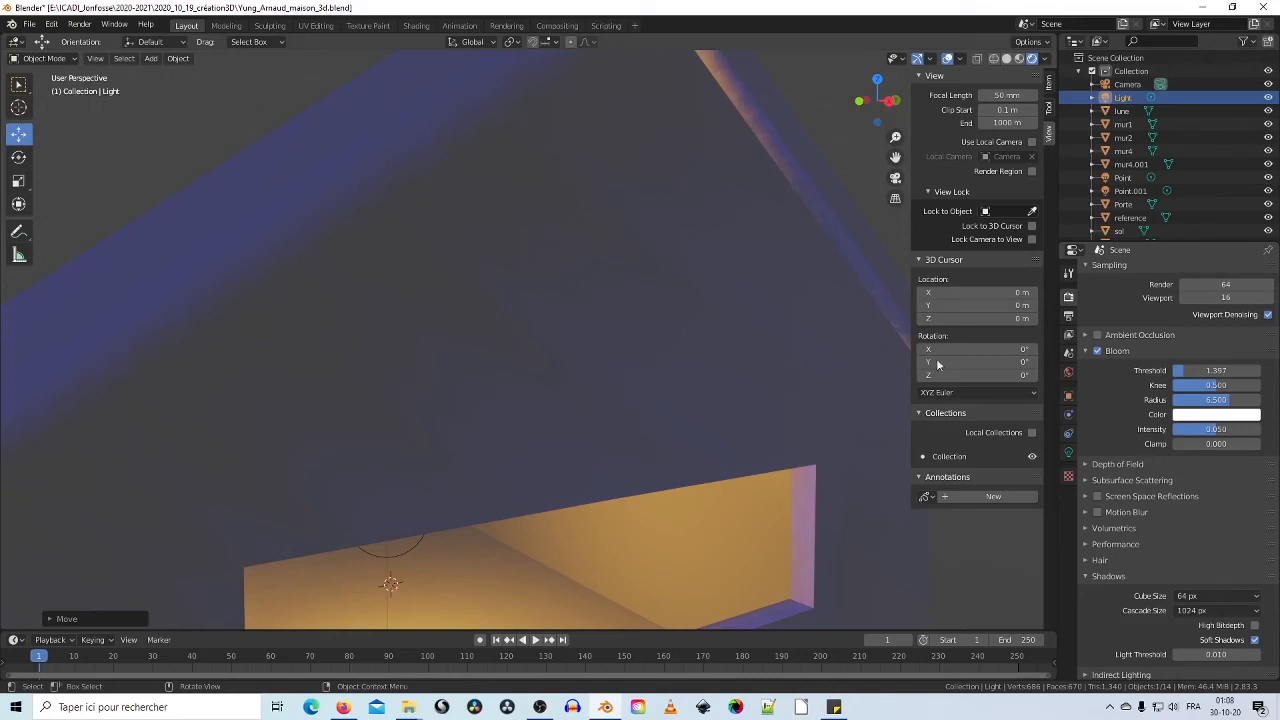
pyautogui.click(1245, 597)
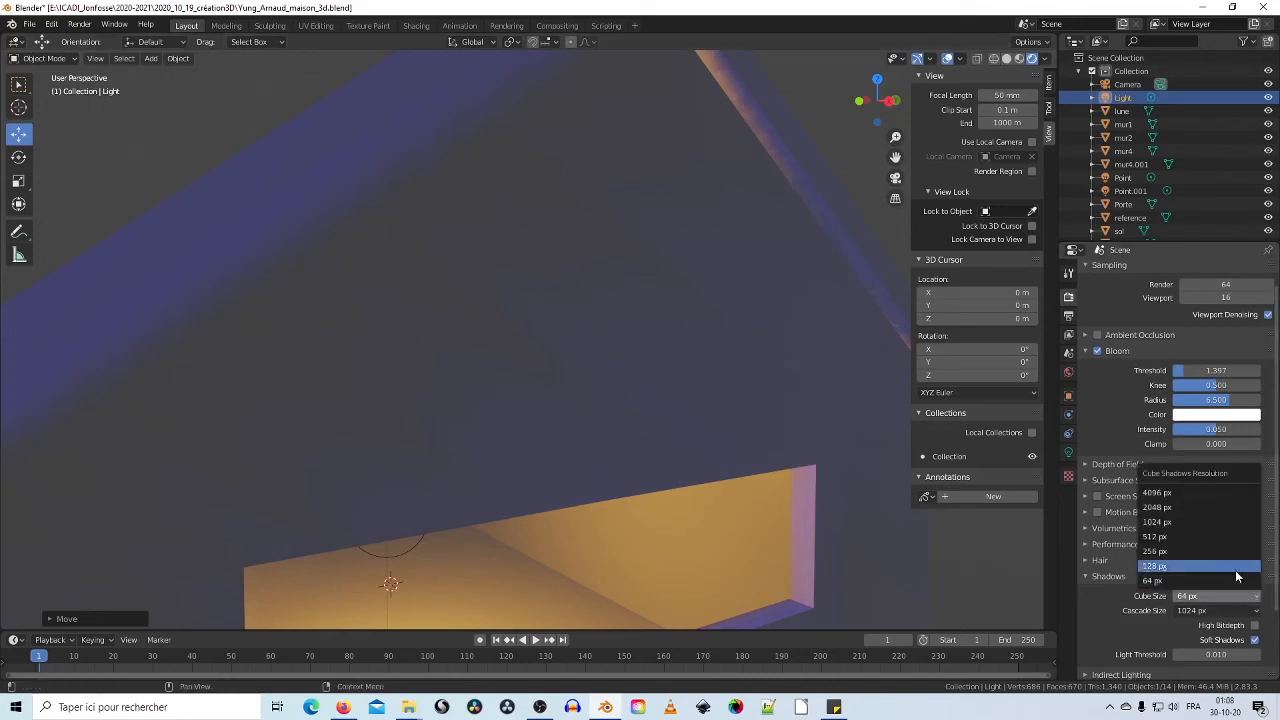
pyautogui.click(1236, 567)
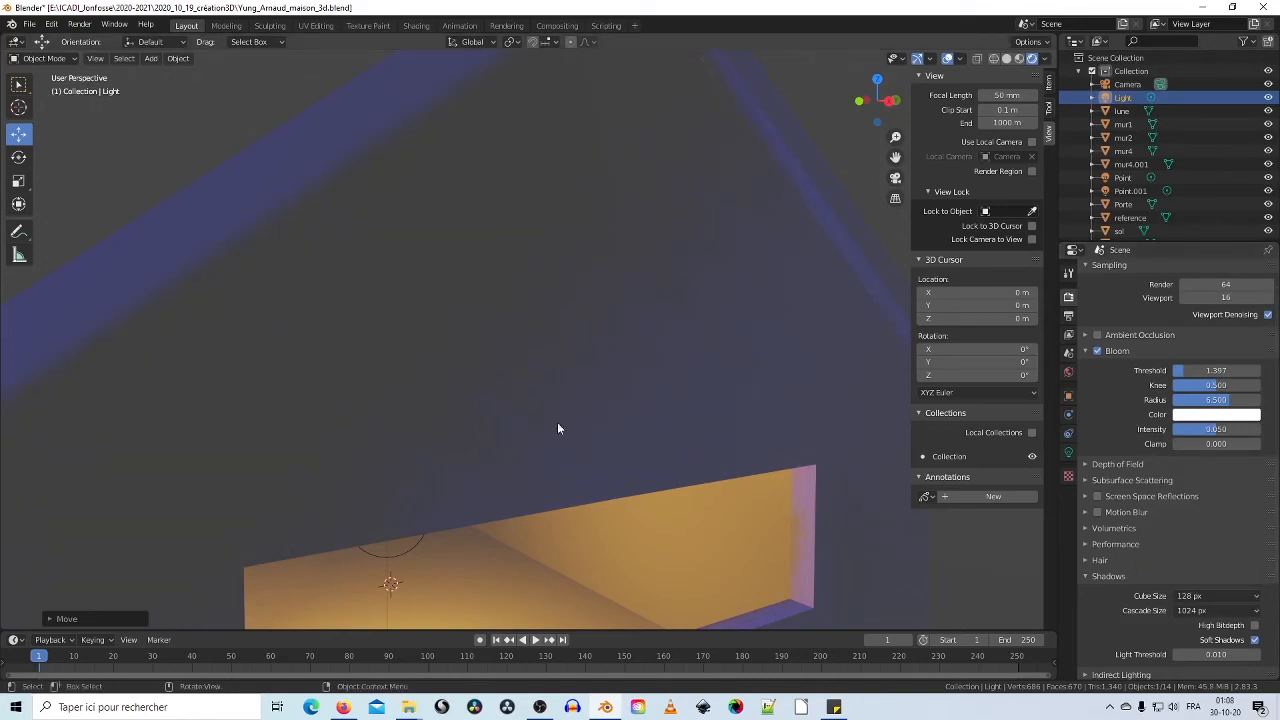
pyautogui.click(1254, 597)
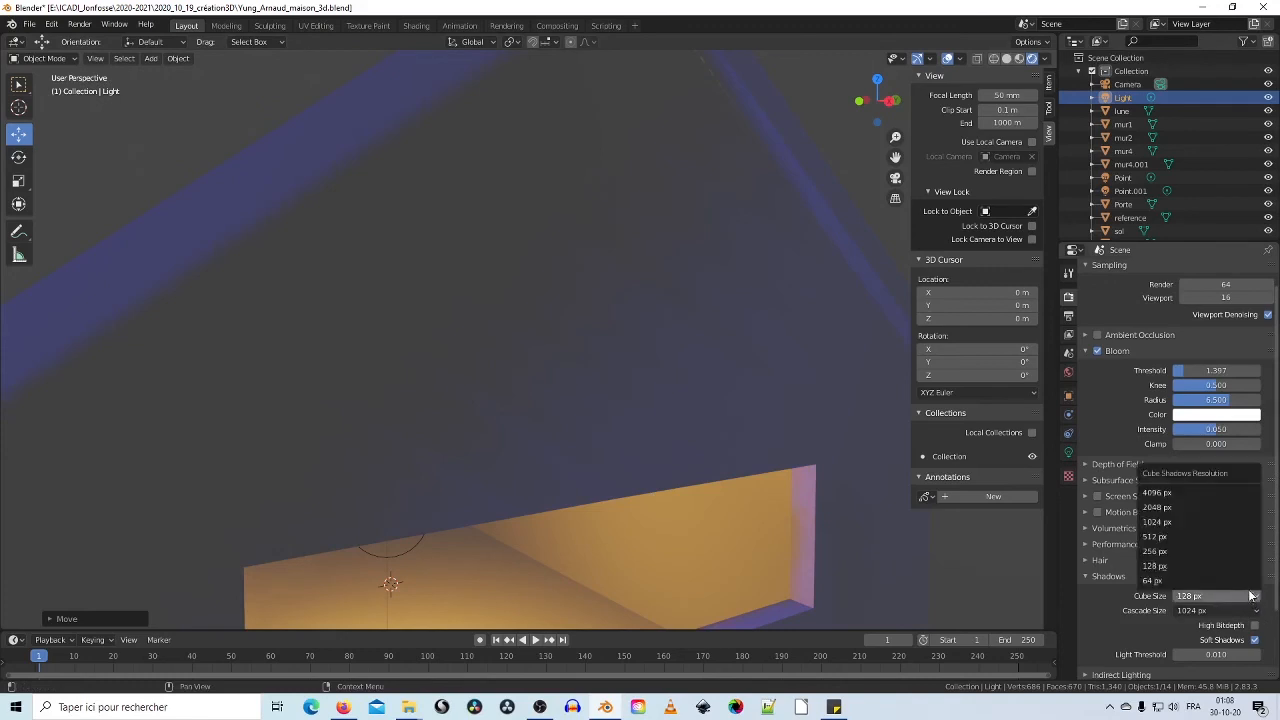
pyautogui.click(1211, 522)
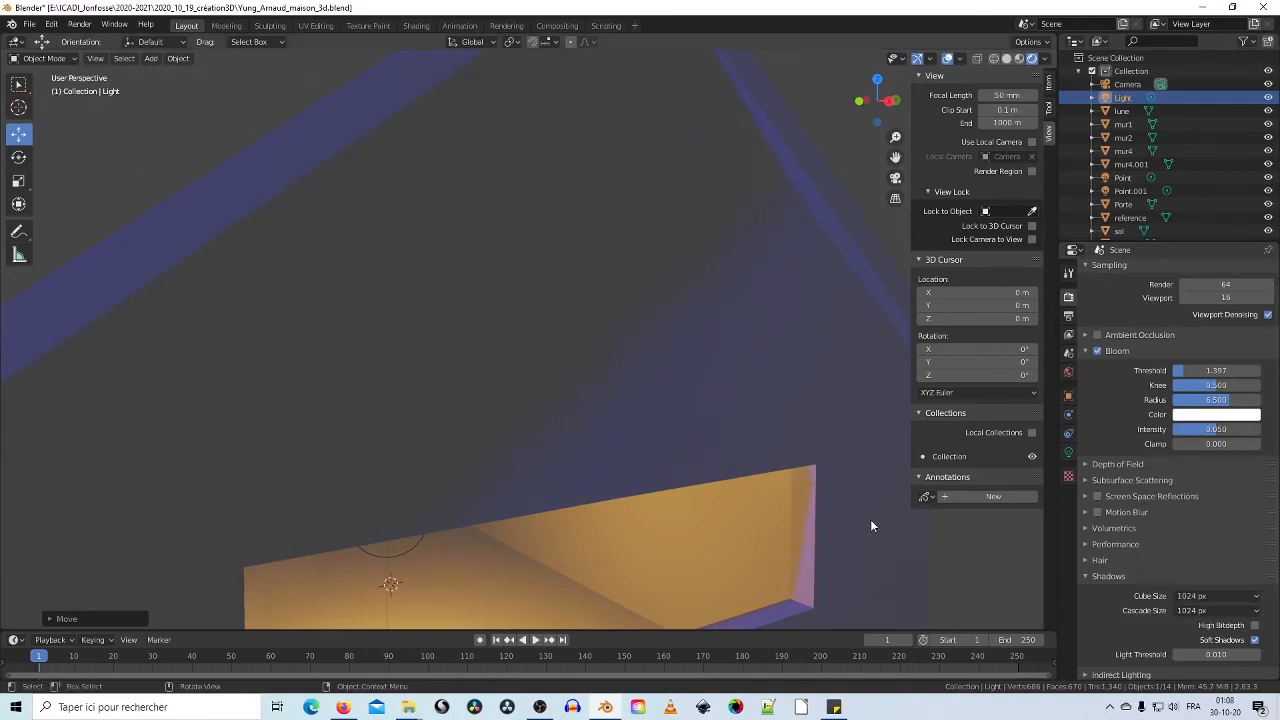
# Step: Lower the Light along Z and retest cube shadow sizes 64 and 256, keeping 1024 px
pyautogui.scroll(-10, 643, 347)
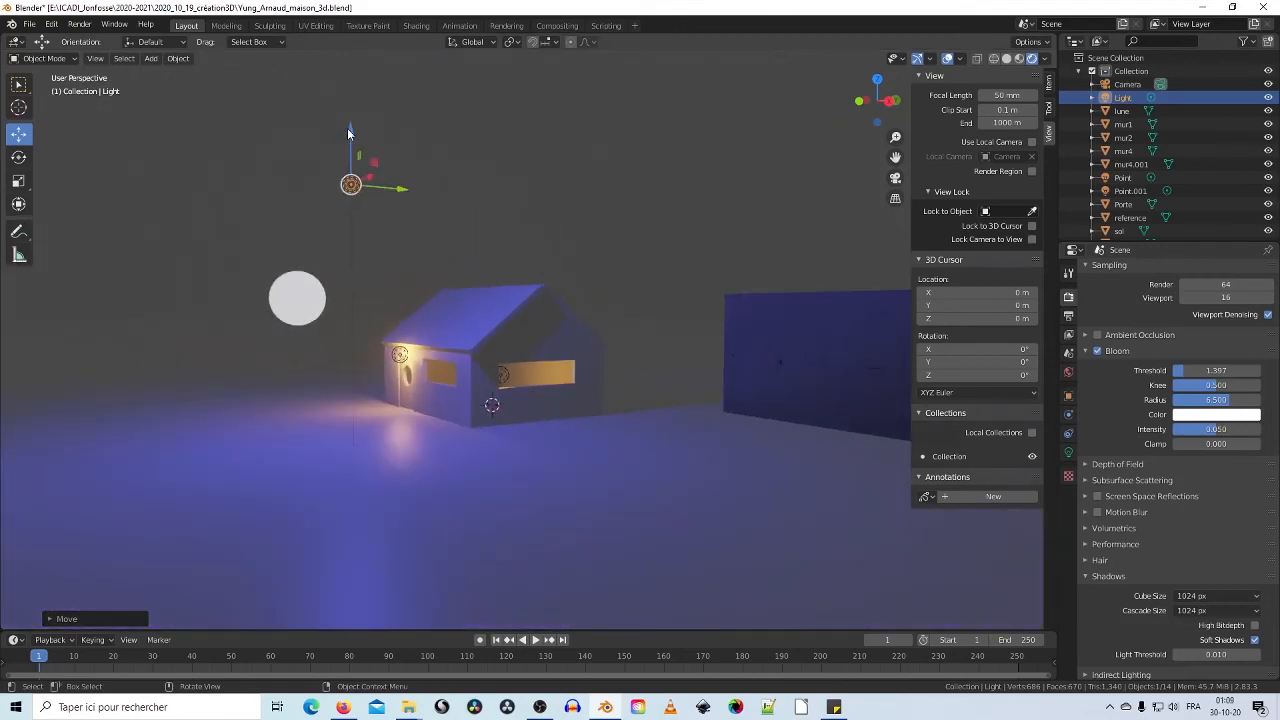
pyautogui.moveTo(345, 130); pyautogui.dragTo(362, 285)
pyautogui.scroll(6, 672, 417)
pyautogui.scroll(5, 573, 385)
pyautogui.scroll(-2, 573, 385)
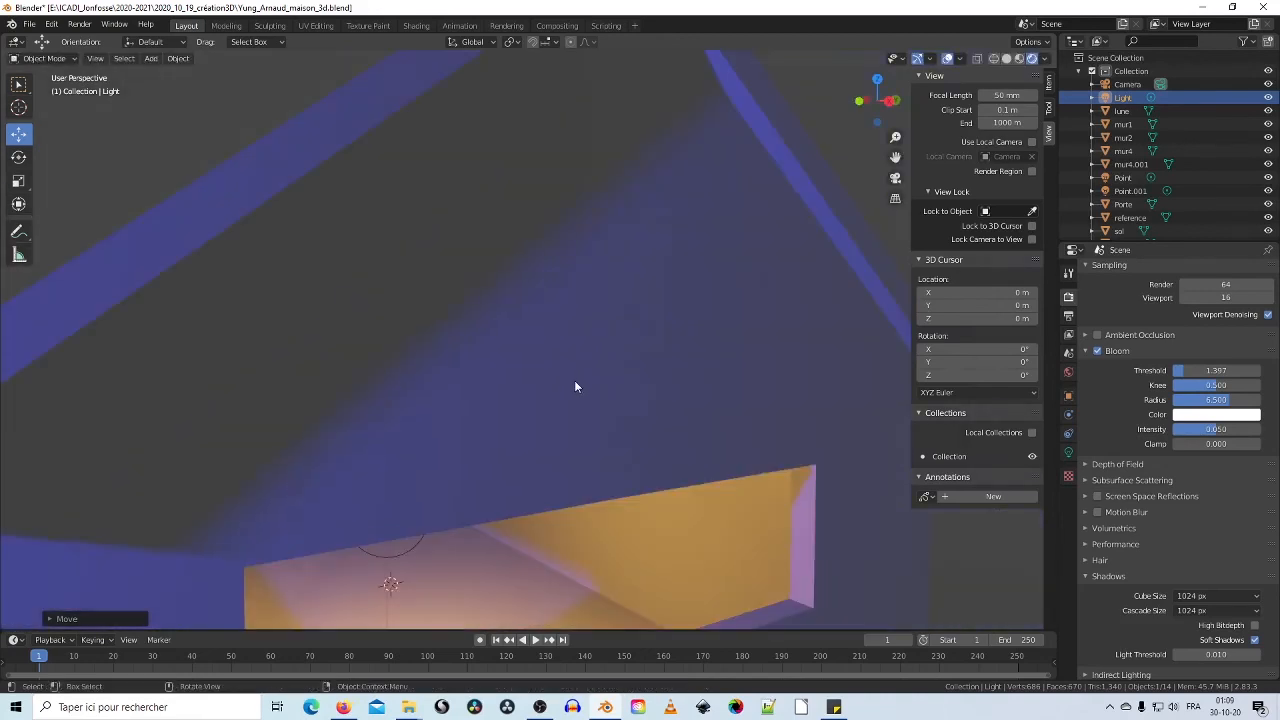
pyautogui.click(1228, 596)
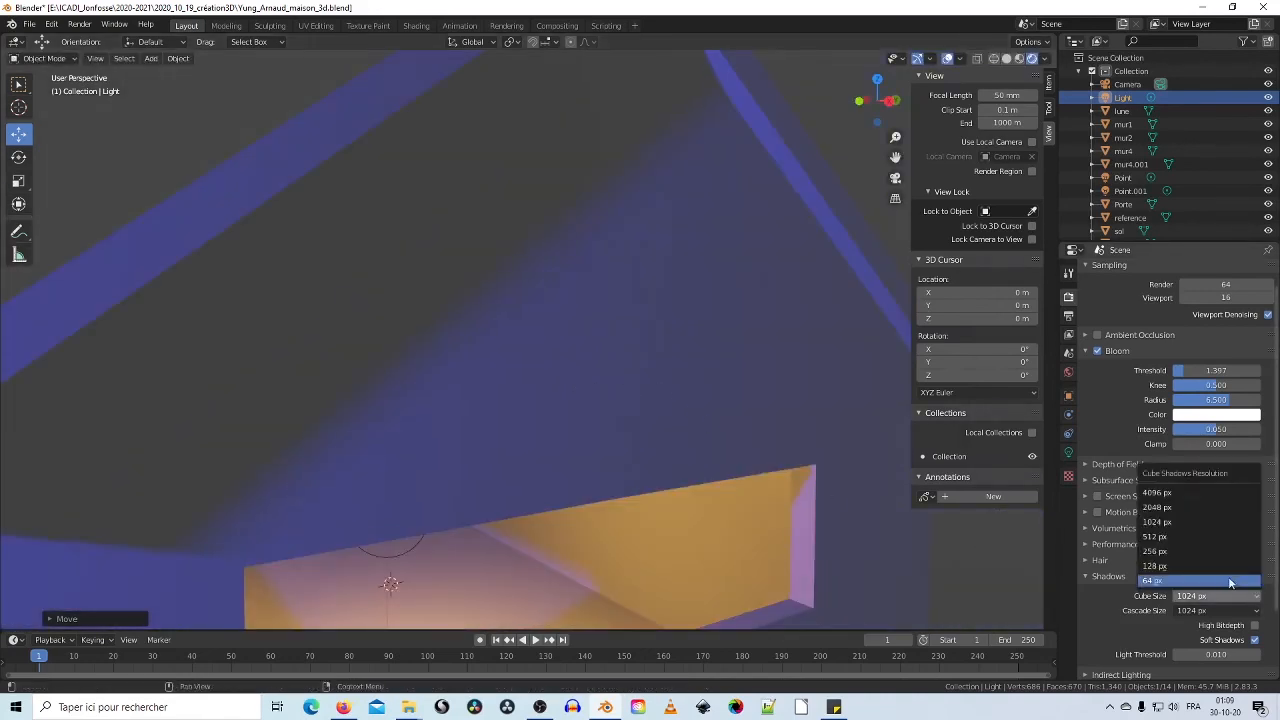
pyautogui.click(1228, 581)
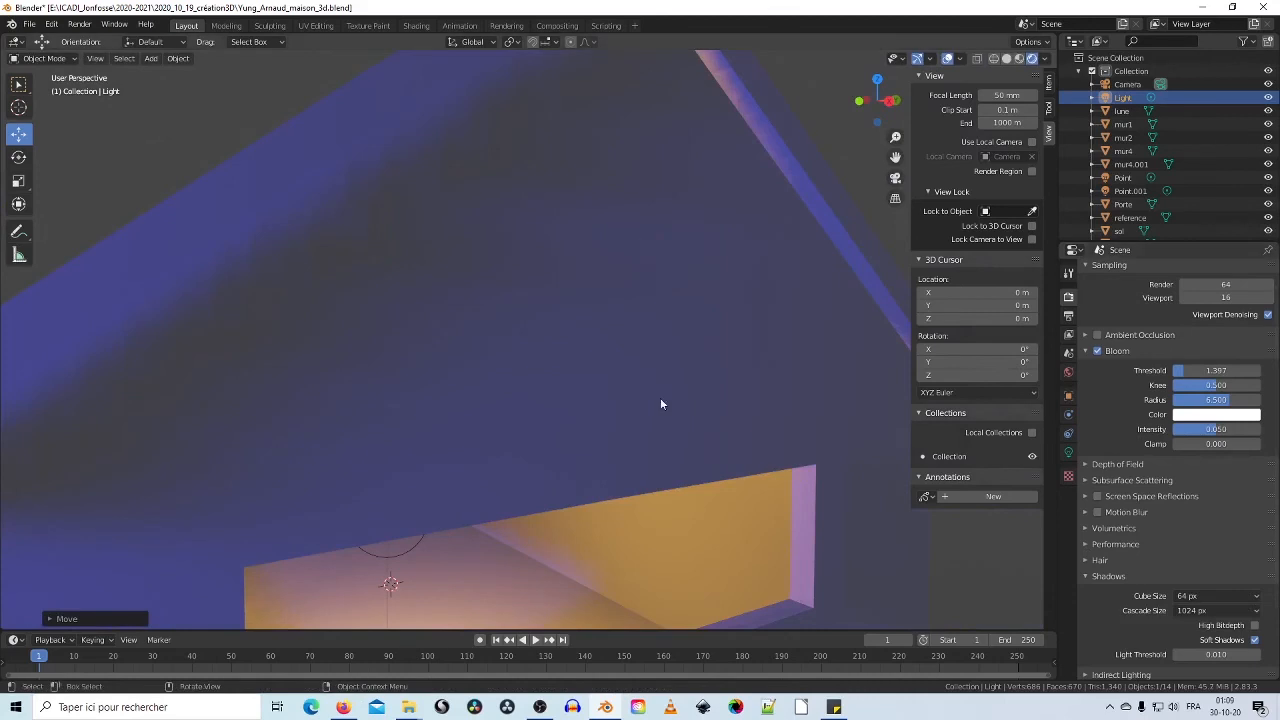
pyautogui.click(1243, 597)
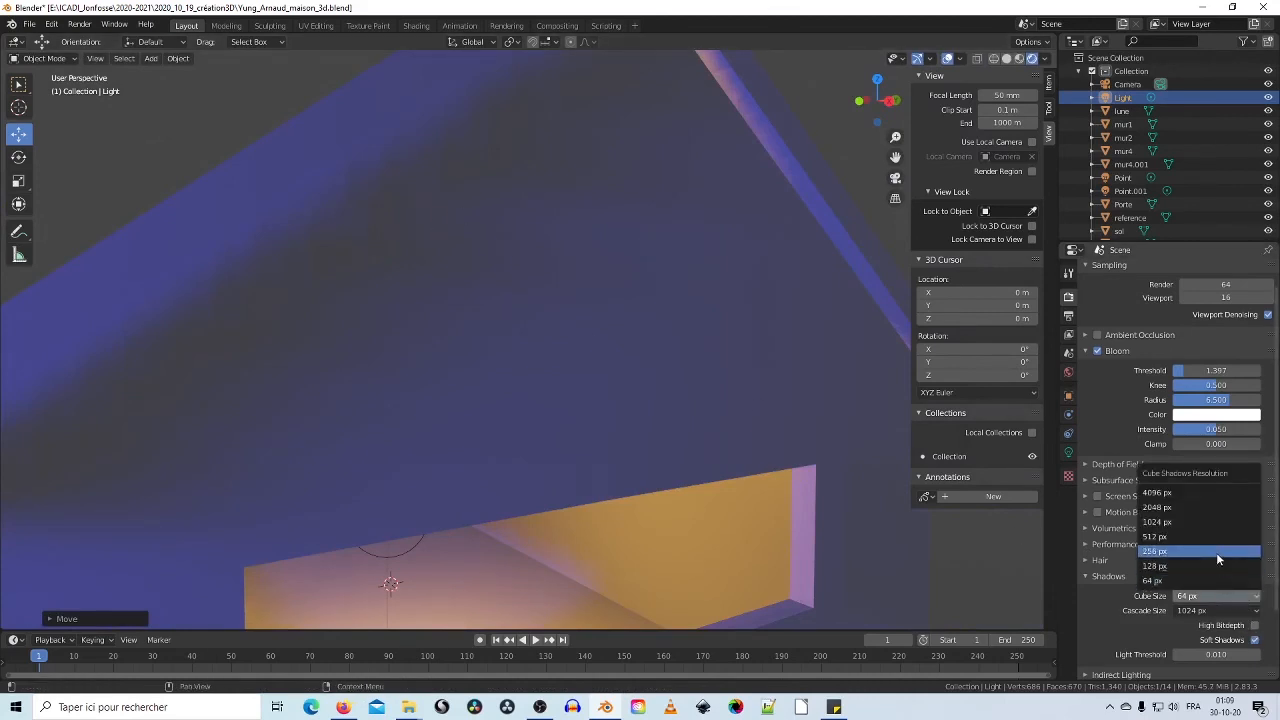
pyautogui.click(1217, 553)
pyautogui.click(1214, 596)
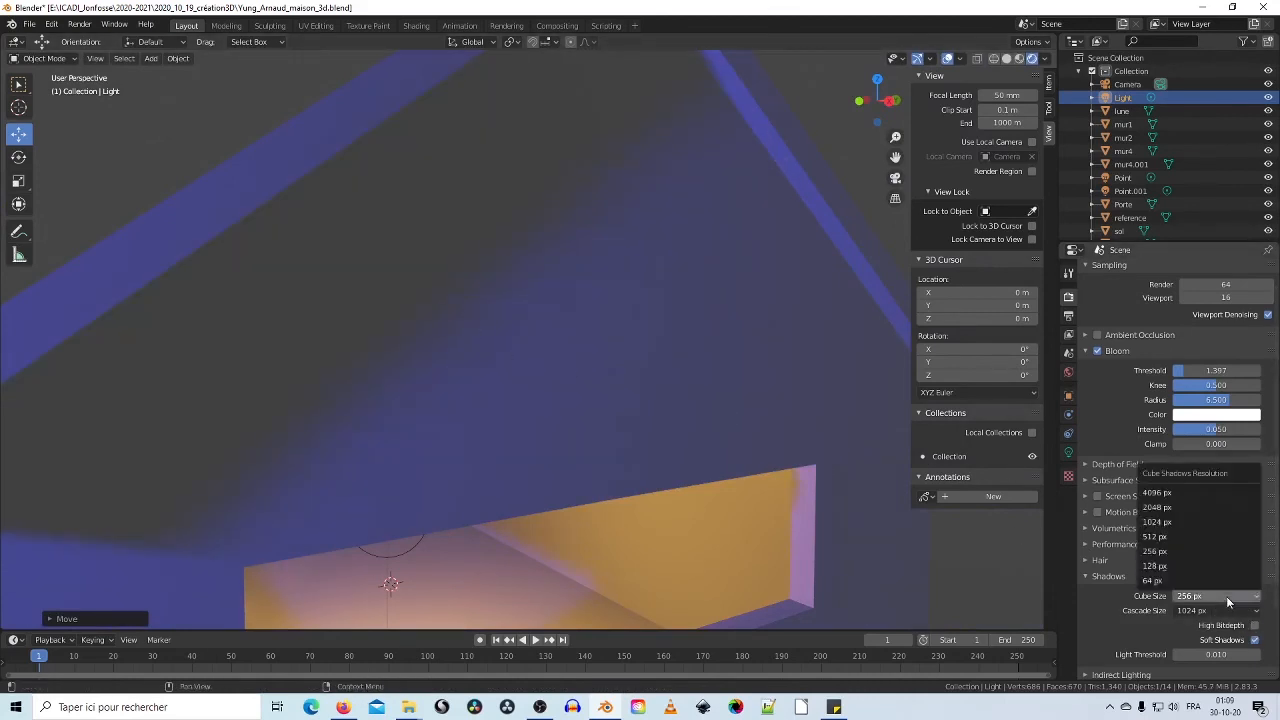
pyautogui.click(1209, 522)
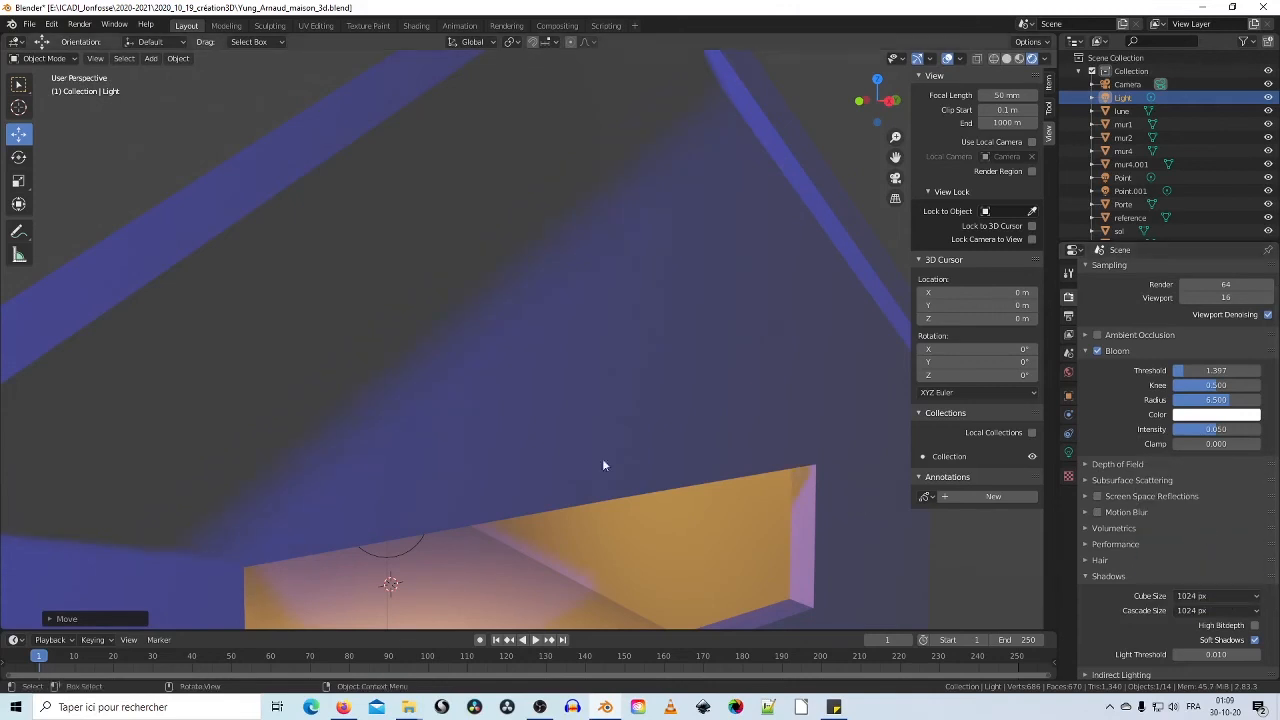
# Step: Raise the Light higher above the house and view the scene through the camera
pyautogui.scroll(-3, 483, 440)
pyautogui.scroll(-5, 483, 440)
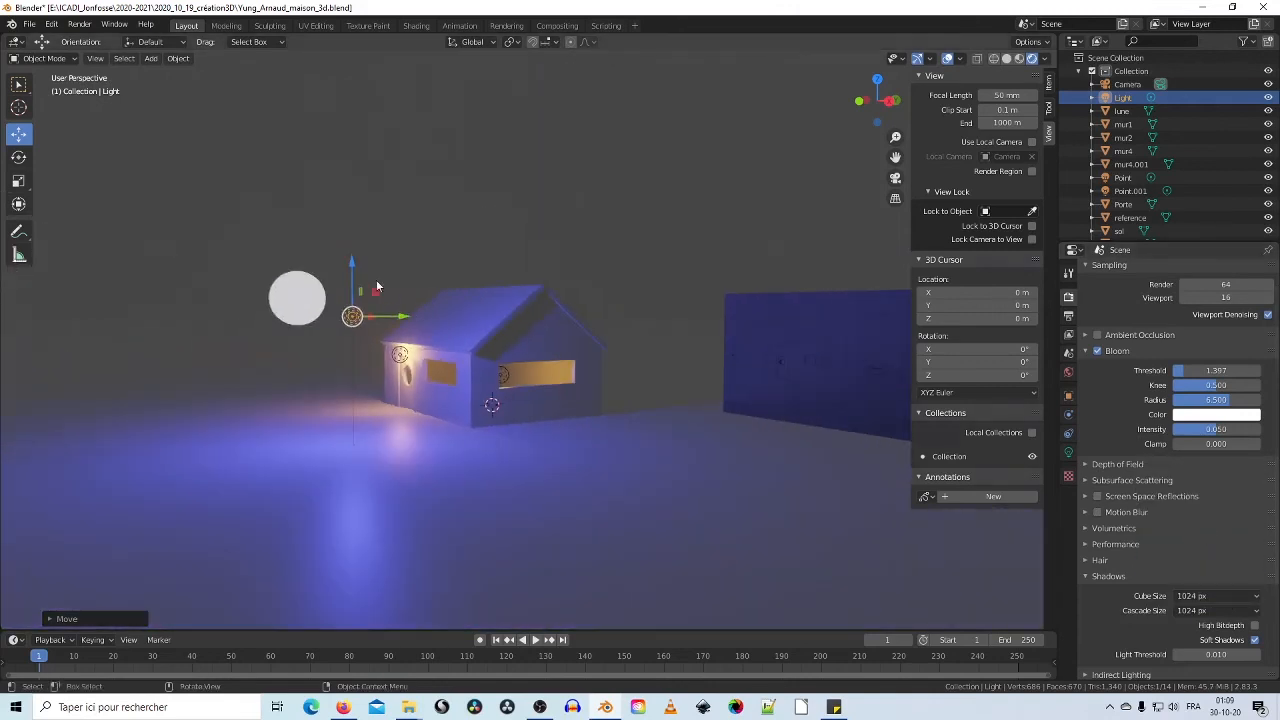
pyautogui.moveTo(351, 265); pyautogui.dragTo(392, 153)
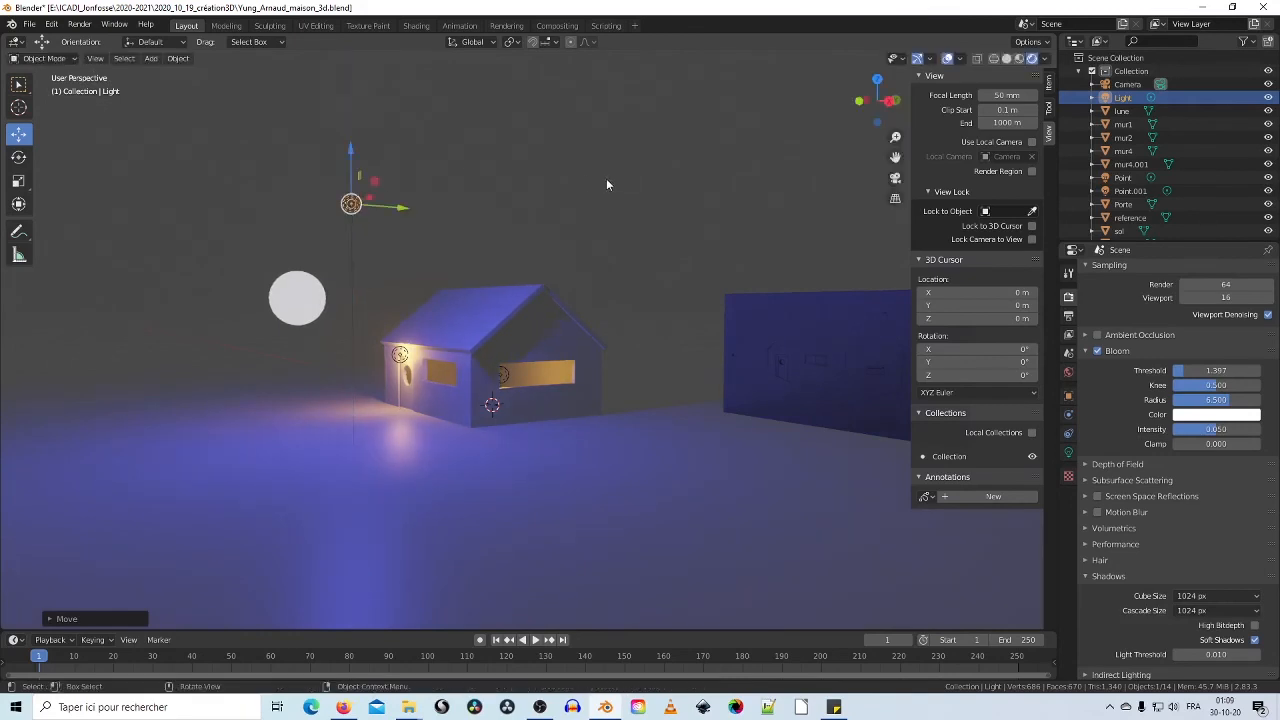
pyautogui.press('KP_0')
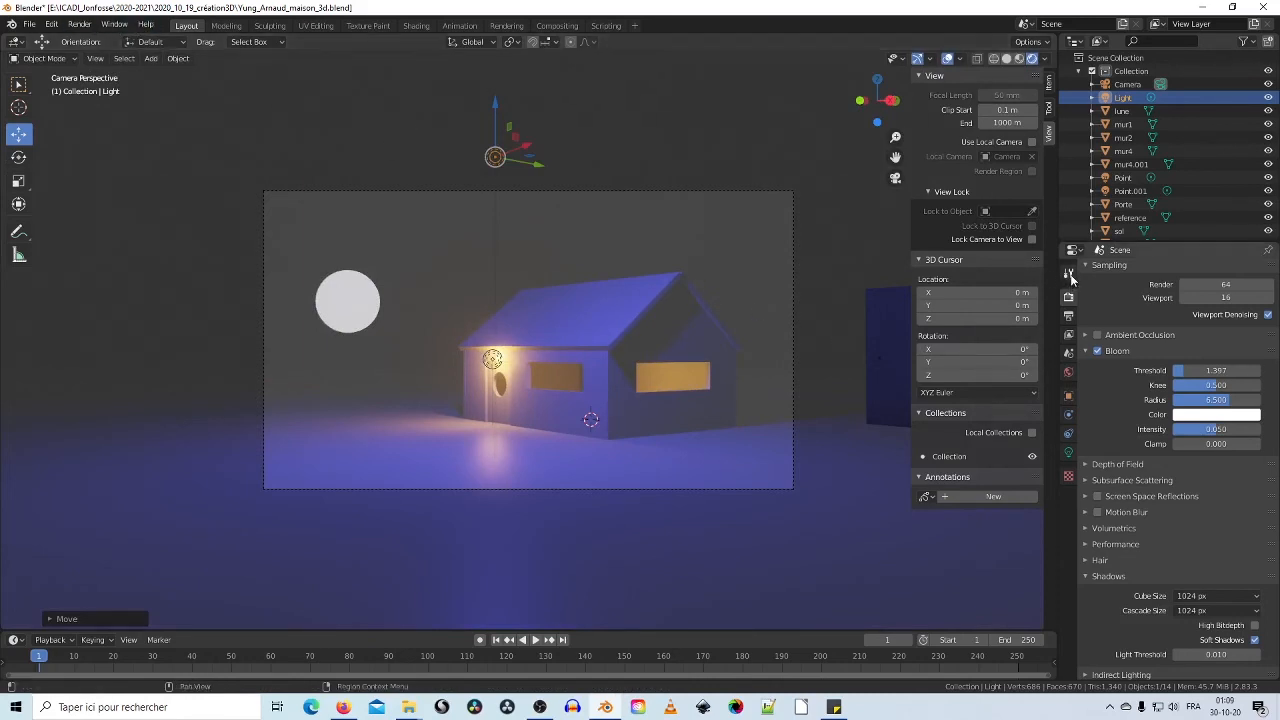
# Step: Render frame 1 as a still from the camera with Render > Render Image
pyautogui.click(1068, 315)
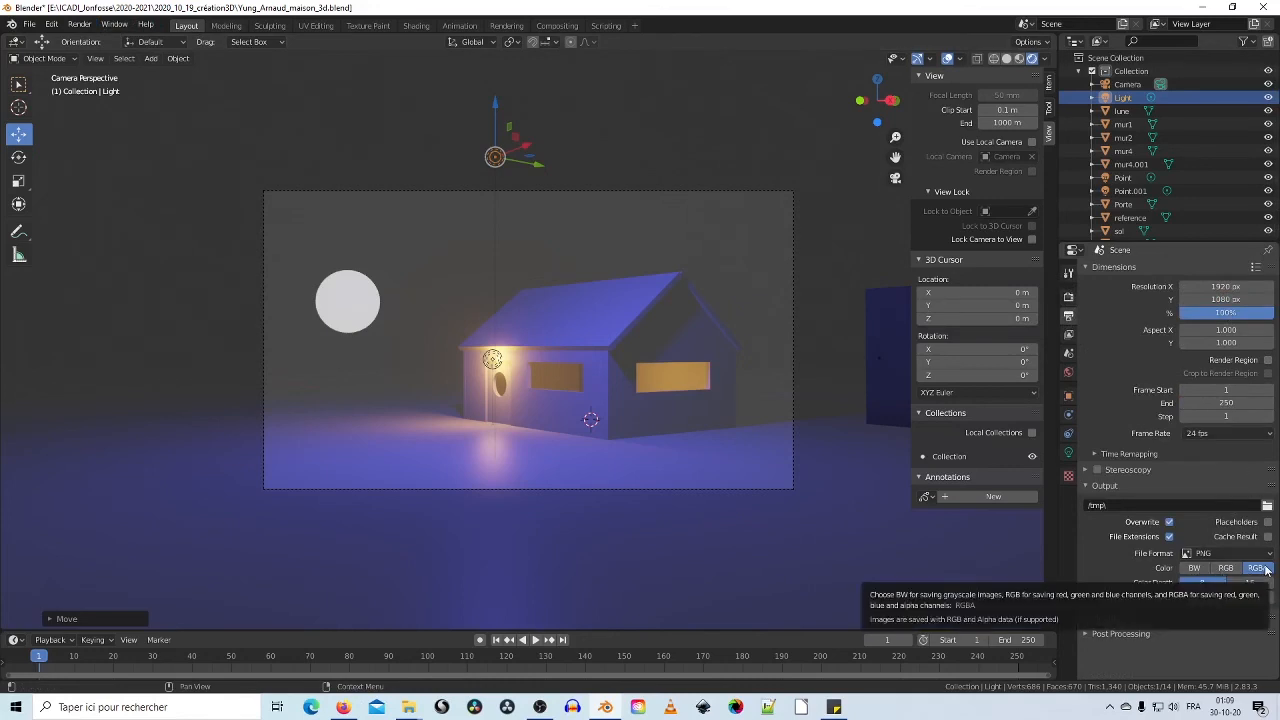
pyautogui.click(86, 26)
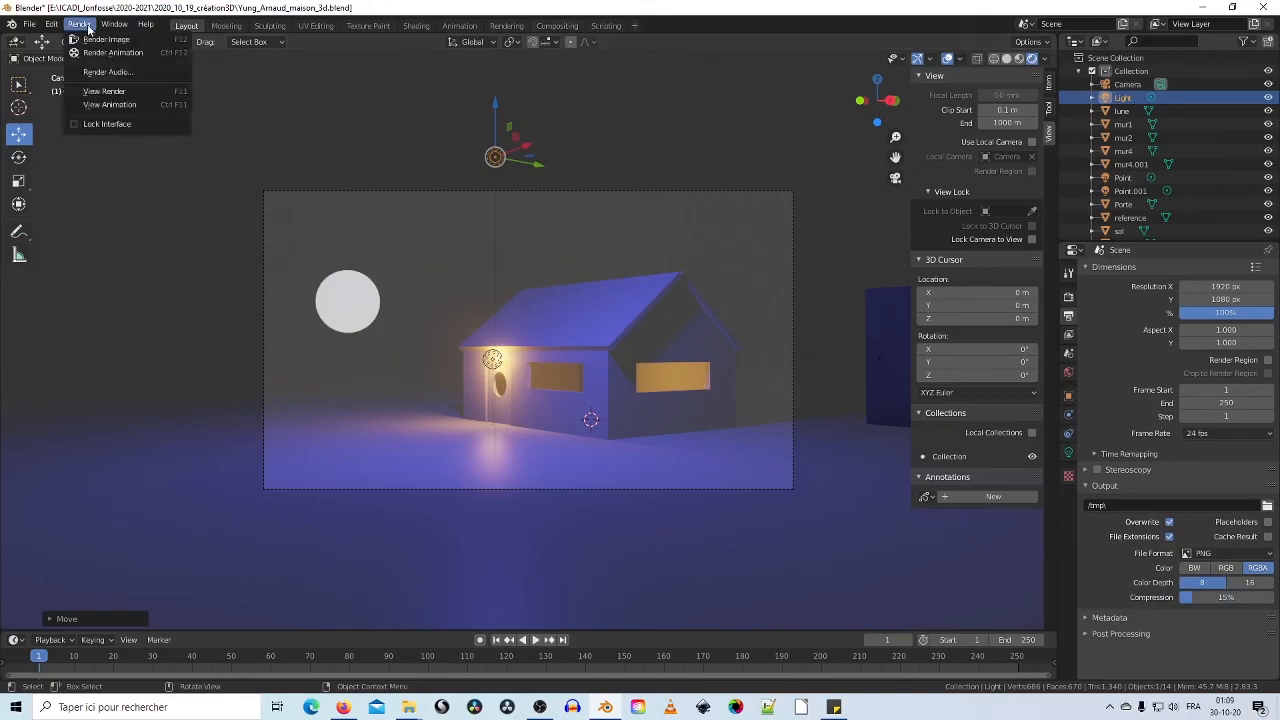
pyautogui.click(95, 38)
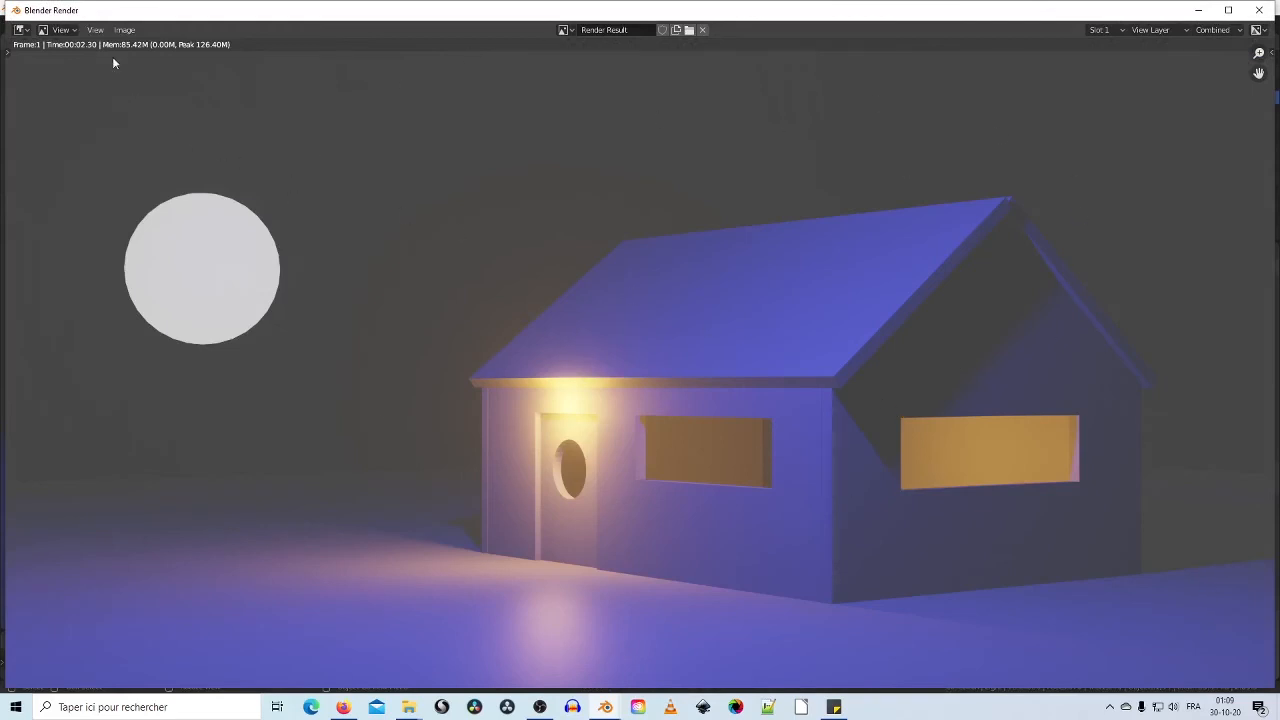
# Step: Save the render as a JPEG, replacing the file name's Nom_Prenom placeholder with the student's name
pyautogui.click(125, 30)
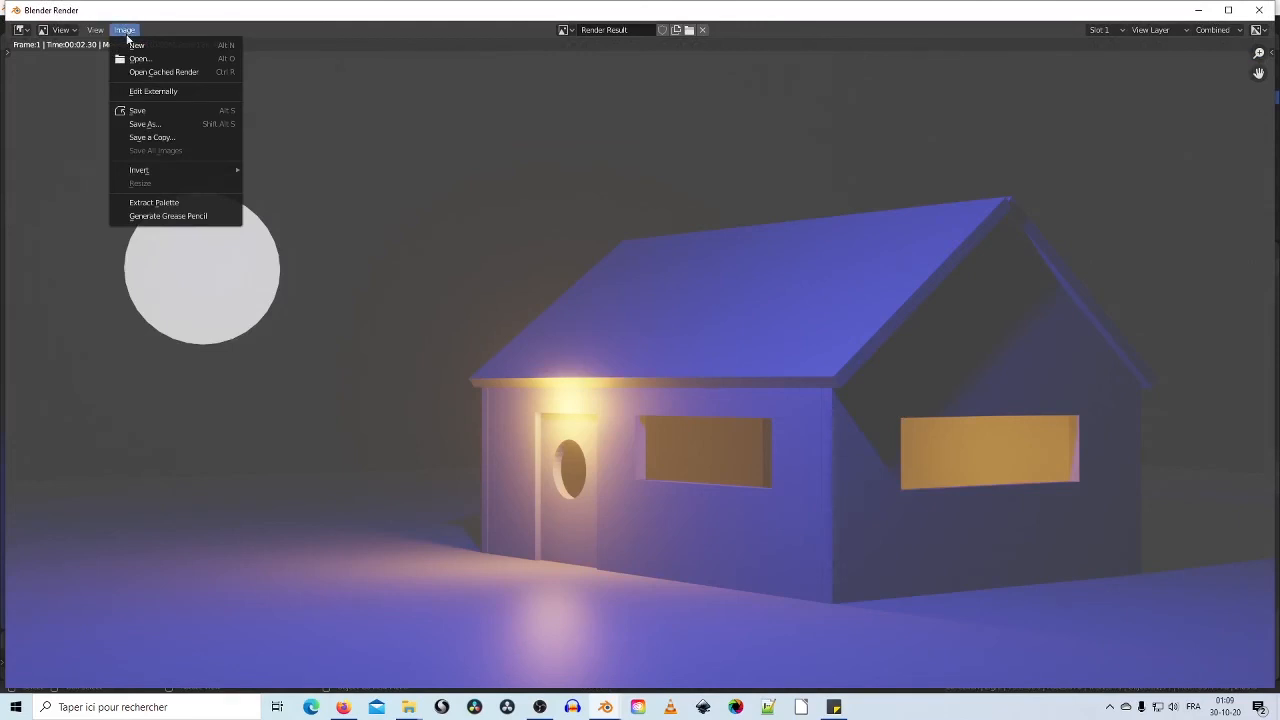
pyautogui.click(144, 122)
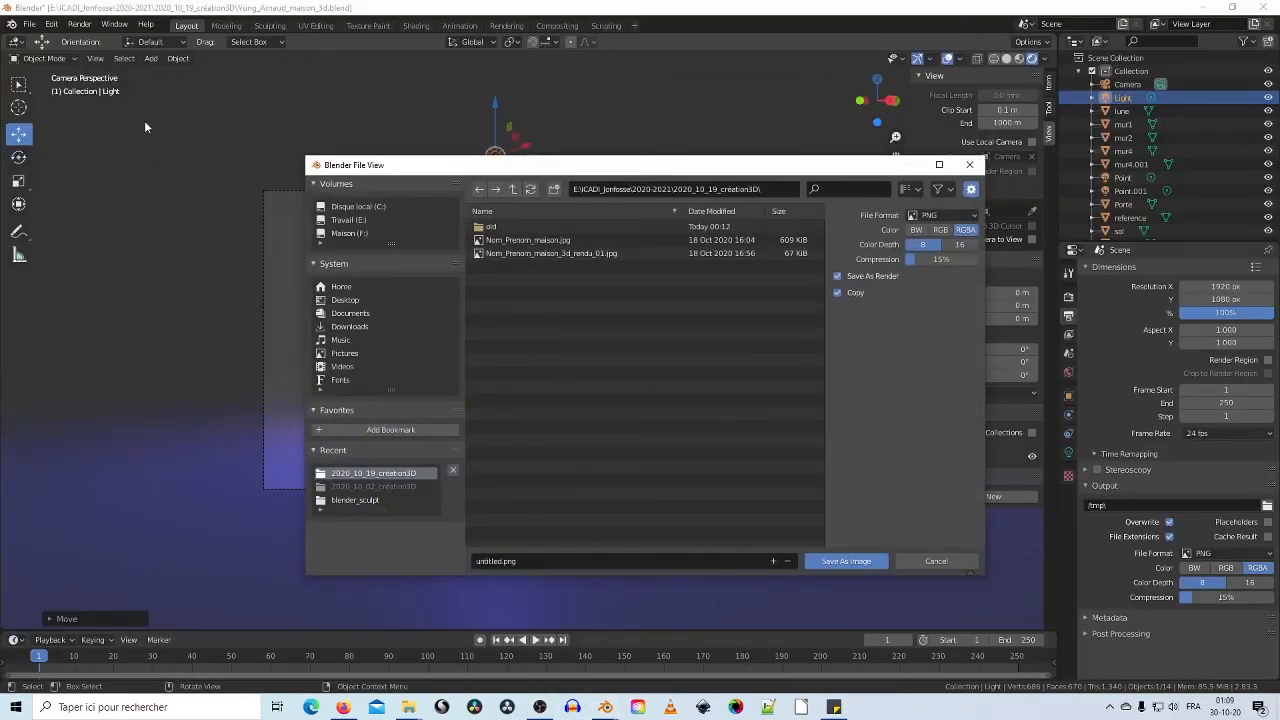
pyautogui.click(580, 252)
pyautogui.click(545, 561)
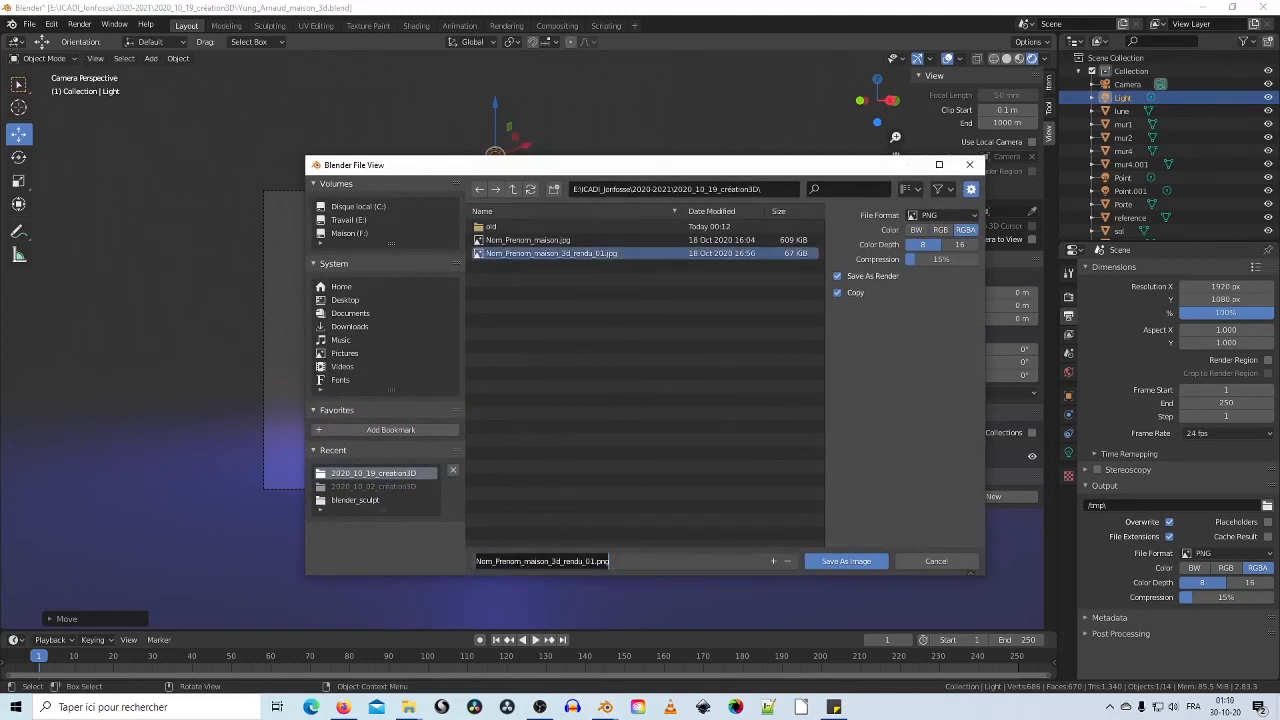
pyautogui.moveTo(520, 561); pyautogui.dragTo(415, 562)
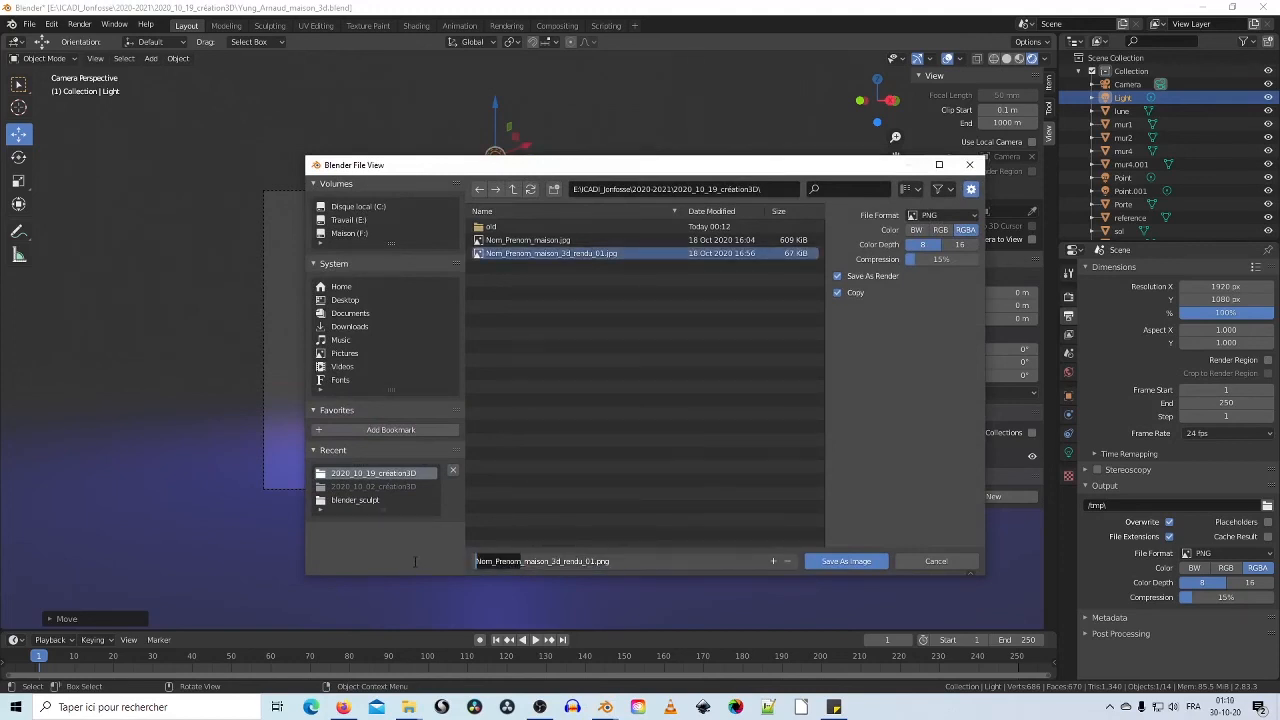
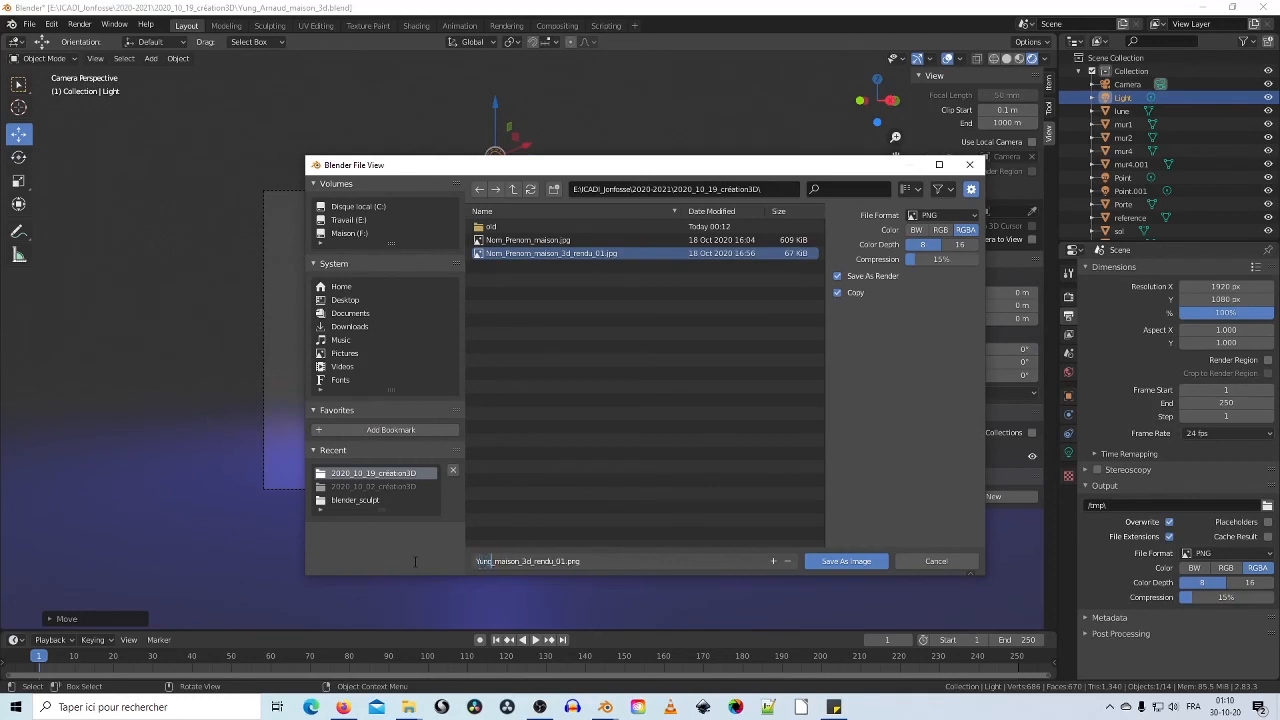
pyautogui.click(970, 216)
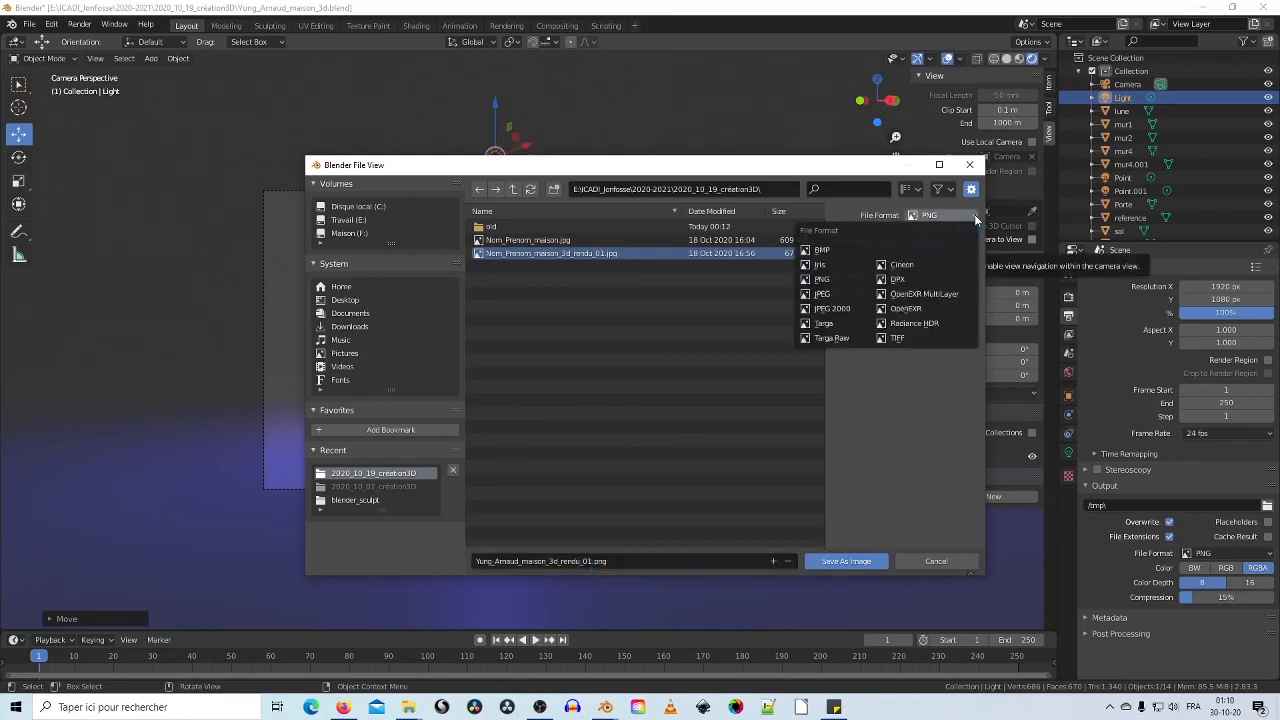
pyautogui.click(823, 294)
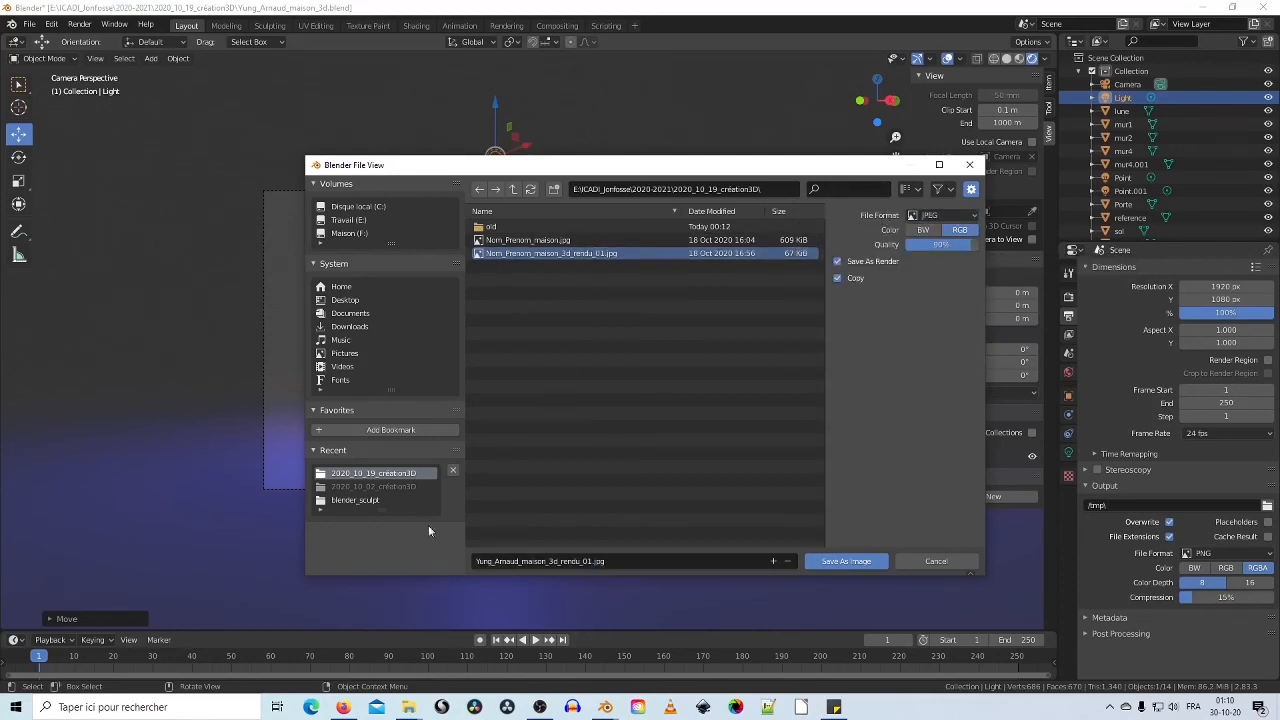
pyautogui.click(857, 562)
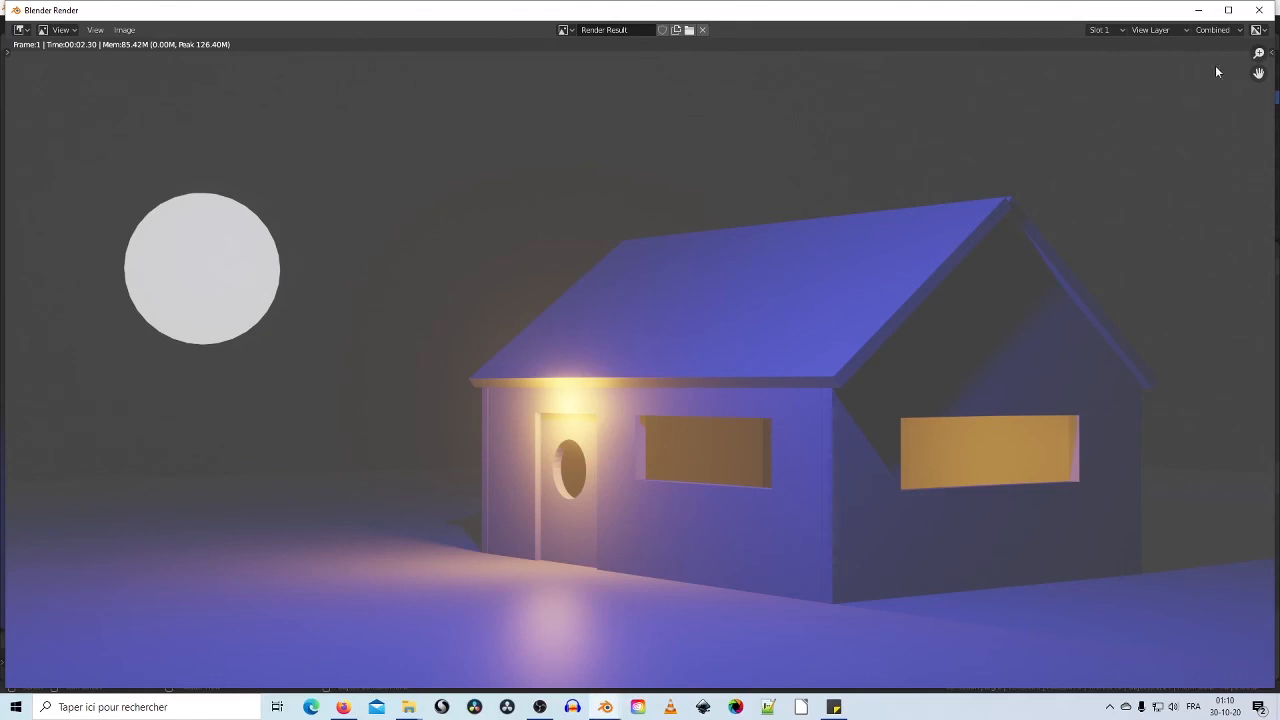
# Step: Close the render window and quit Blender, saving the .blend file when prompted
pyautogui.click(1258, 11)
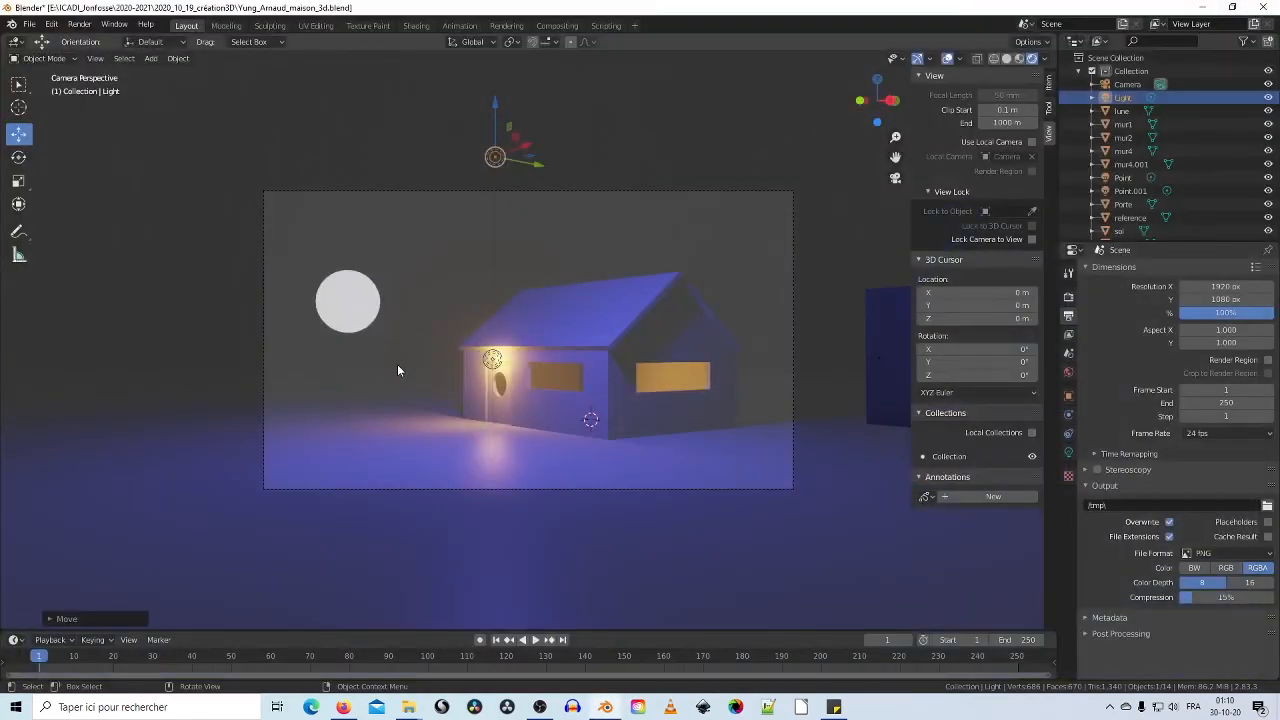
pyautogui.click(30, 25)
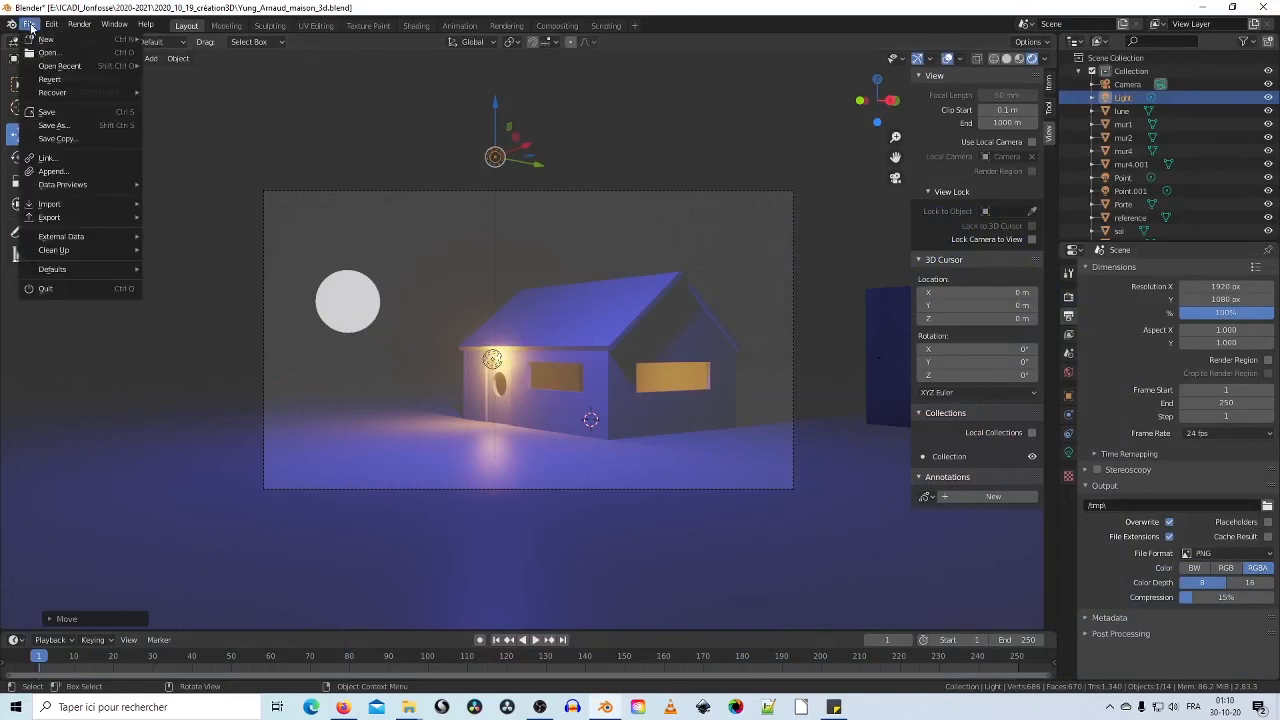
pyautogui.click(57, 288)
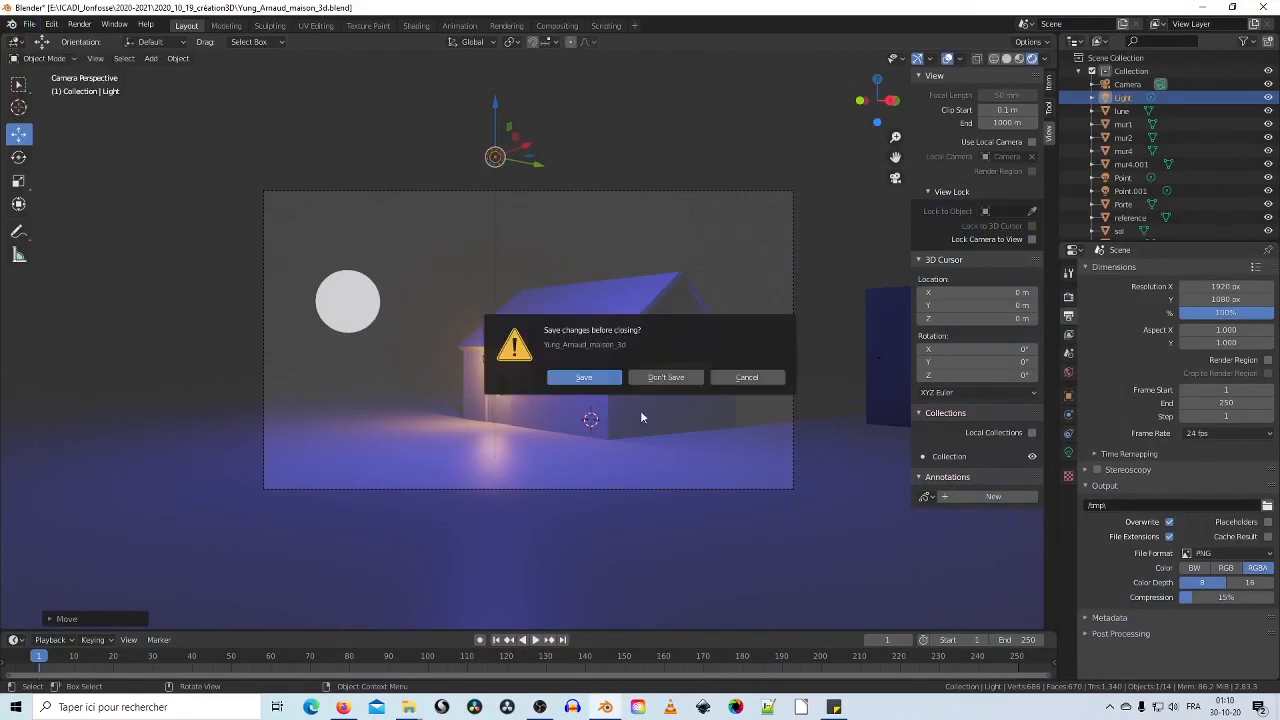
pyautogui.click(585, 378)
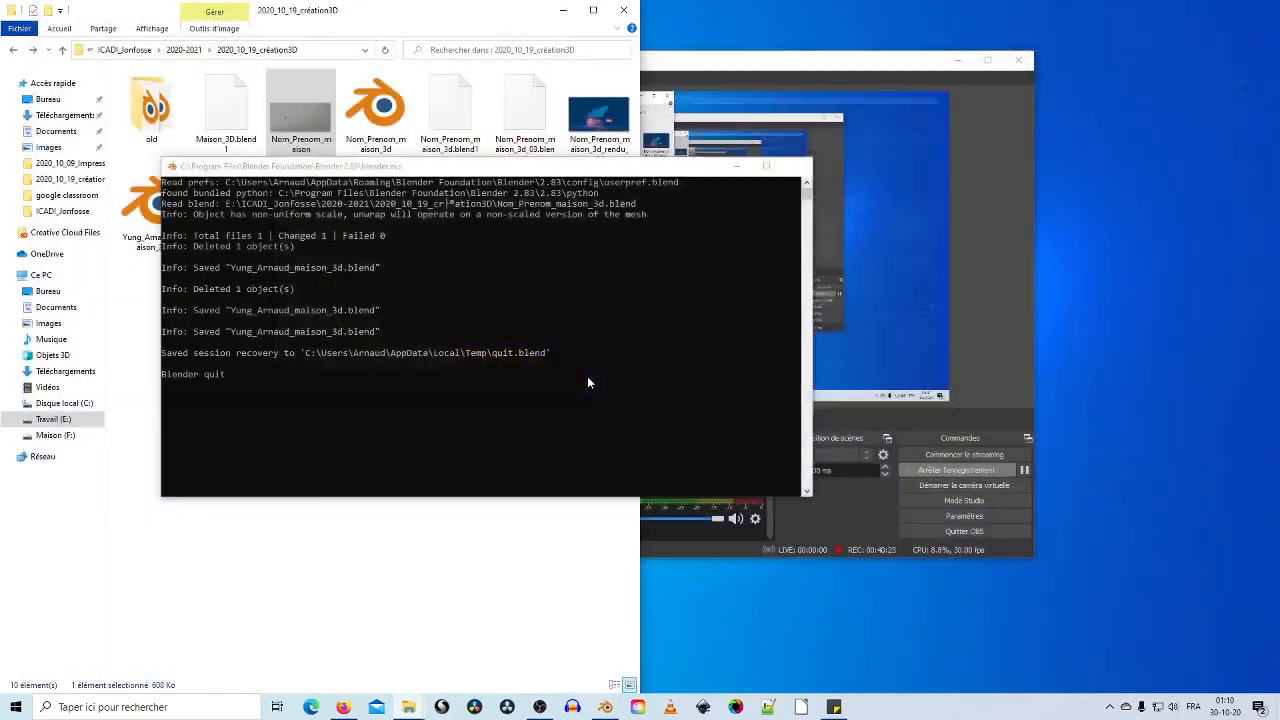
# Step: Maximize the project folder and preview the rendu_01 JPEG render in Photos
pyautogui.click(593, 10)
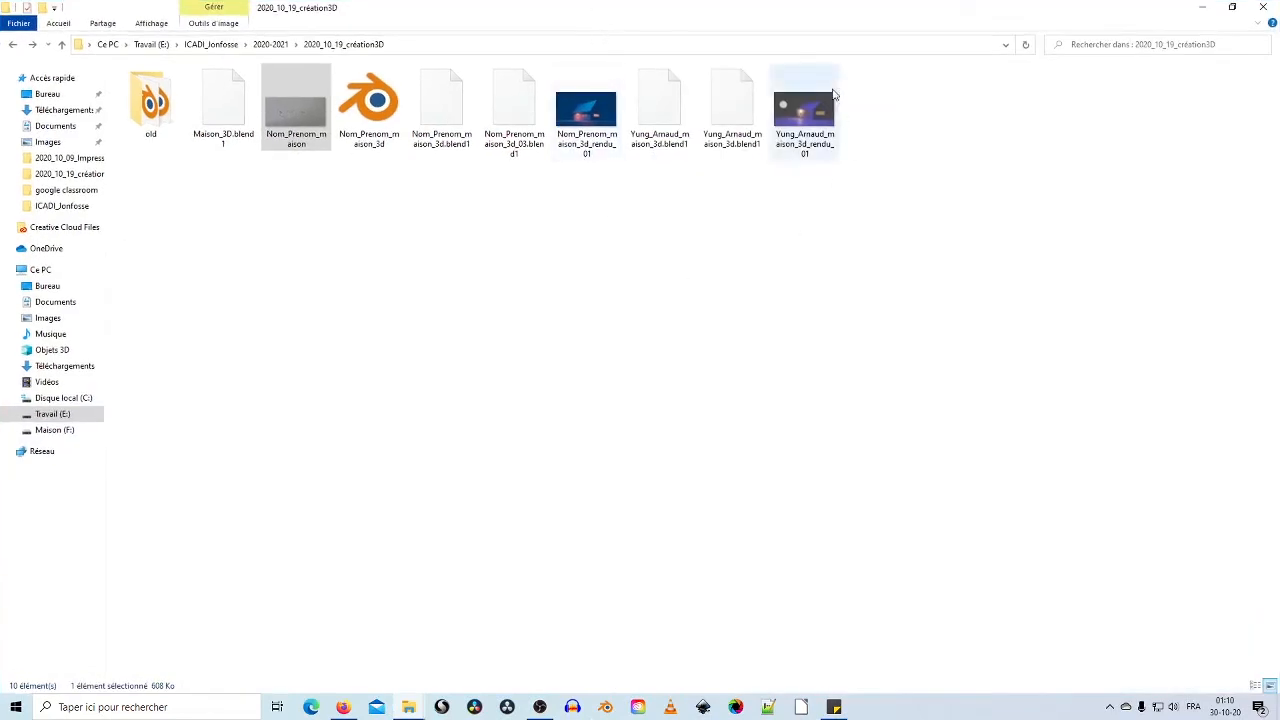
pyautogui.doubleClick(806, 116)
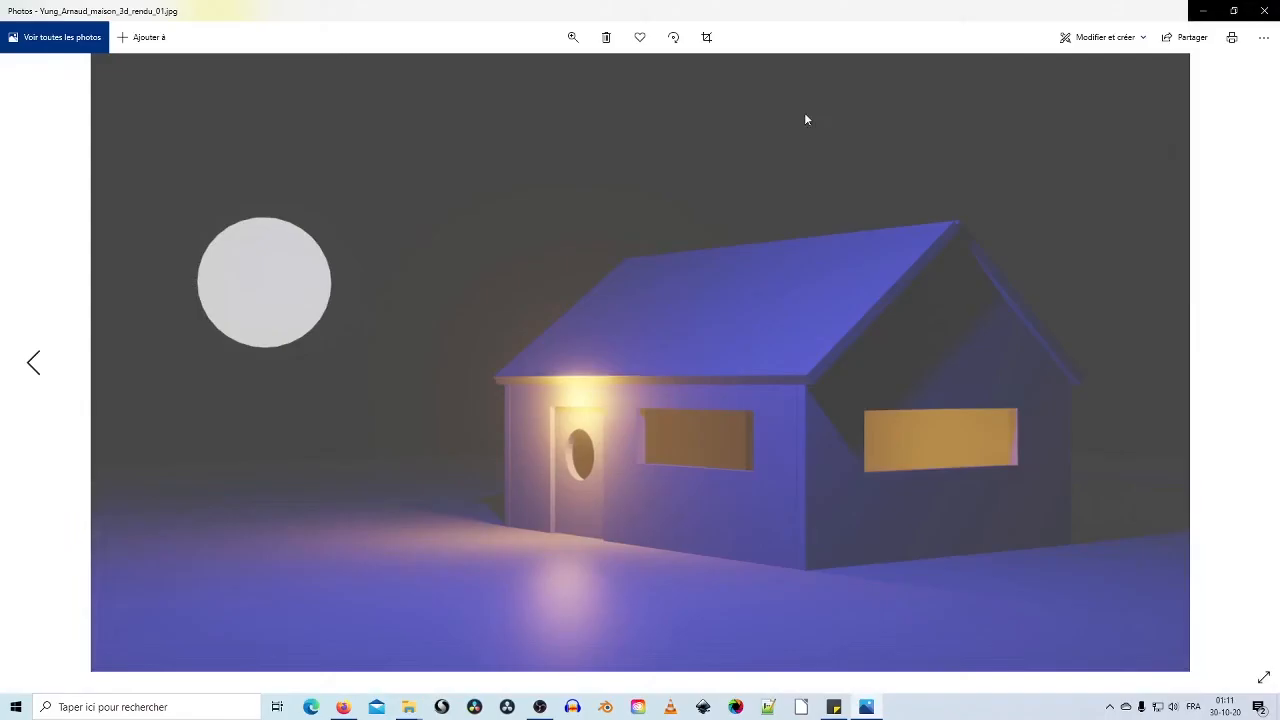
pyautogui.click(1264, 10)
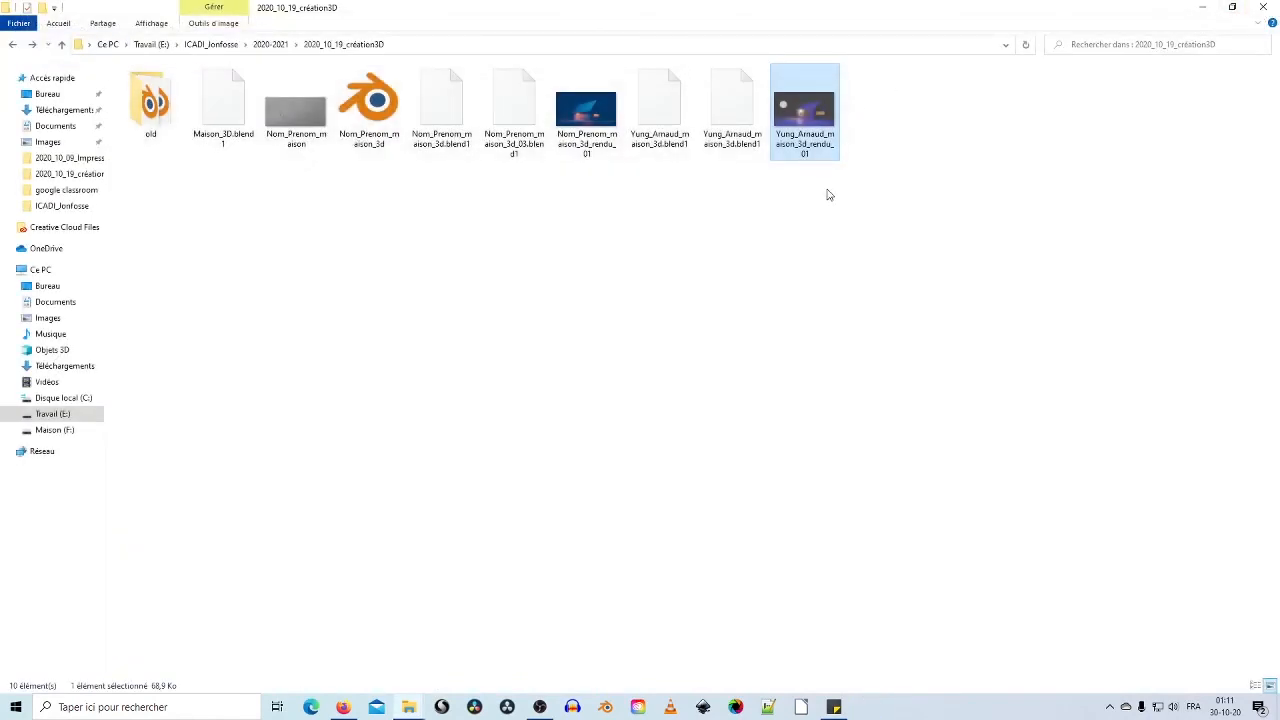
# Step: Select and then deselect the .blend1 backup, and relaunch Blender from the taskbar
pyautogui.click(642, 125)
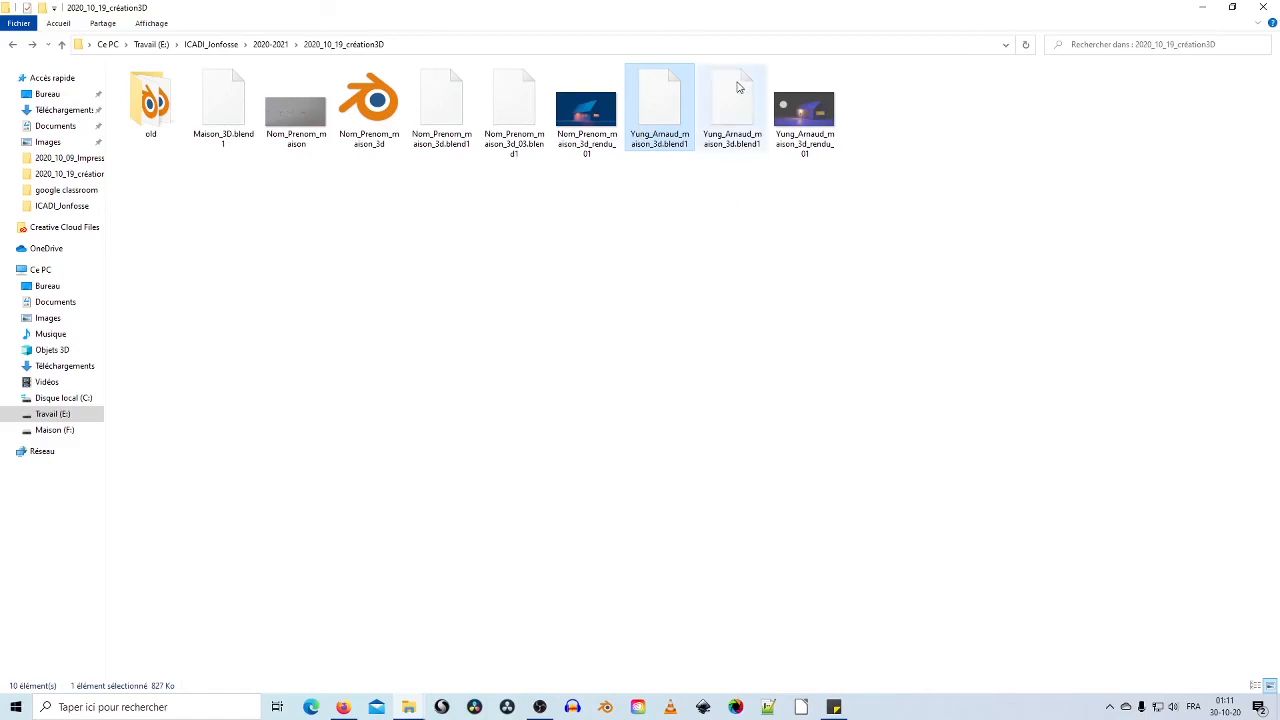
pyautogui.click(758, 209)
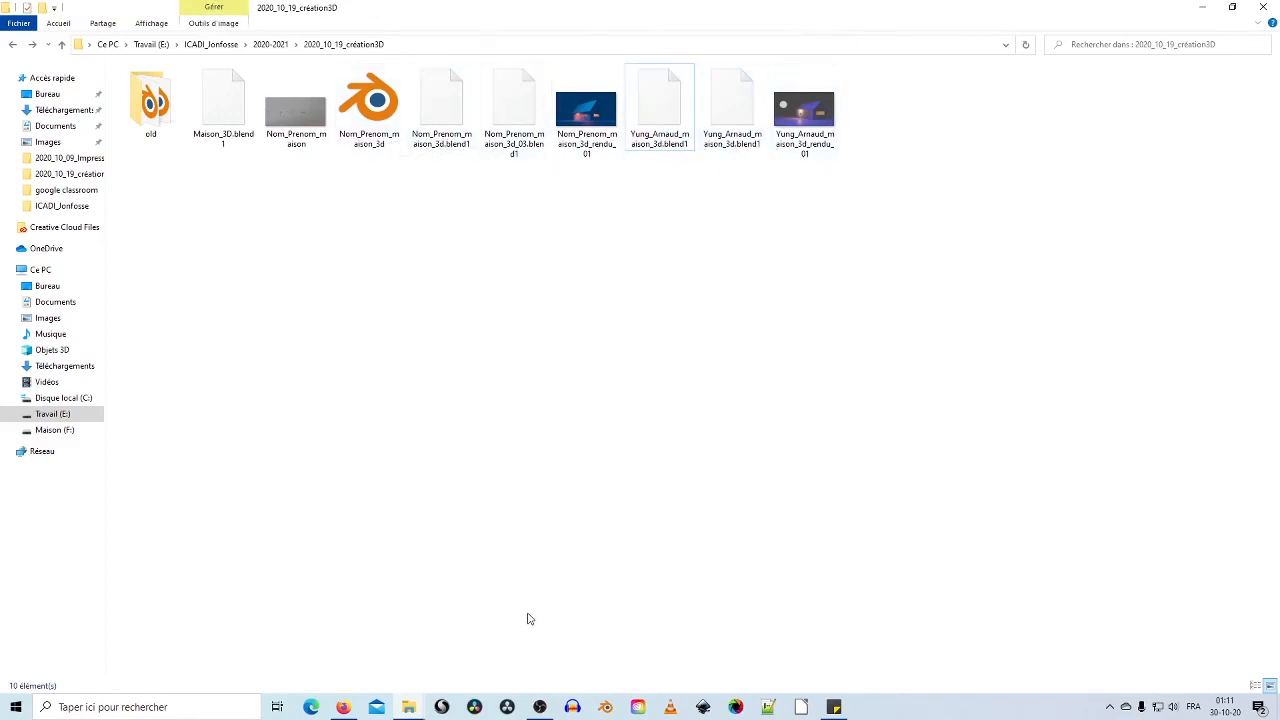
pyautogui.click(608, 710)
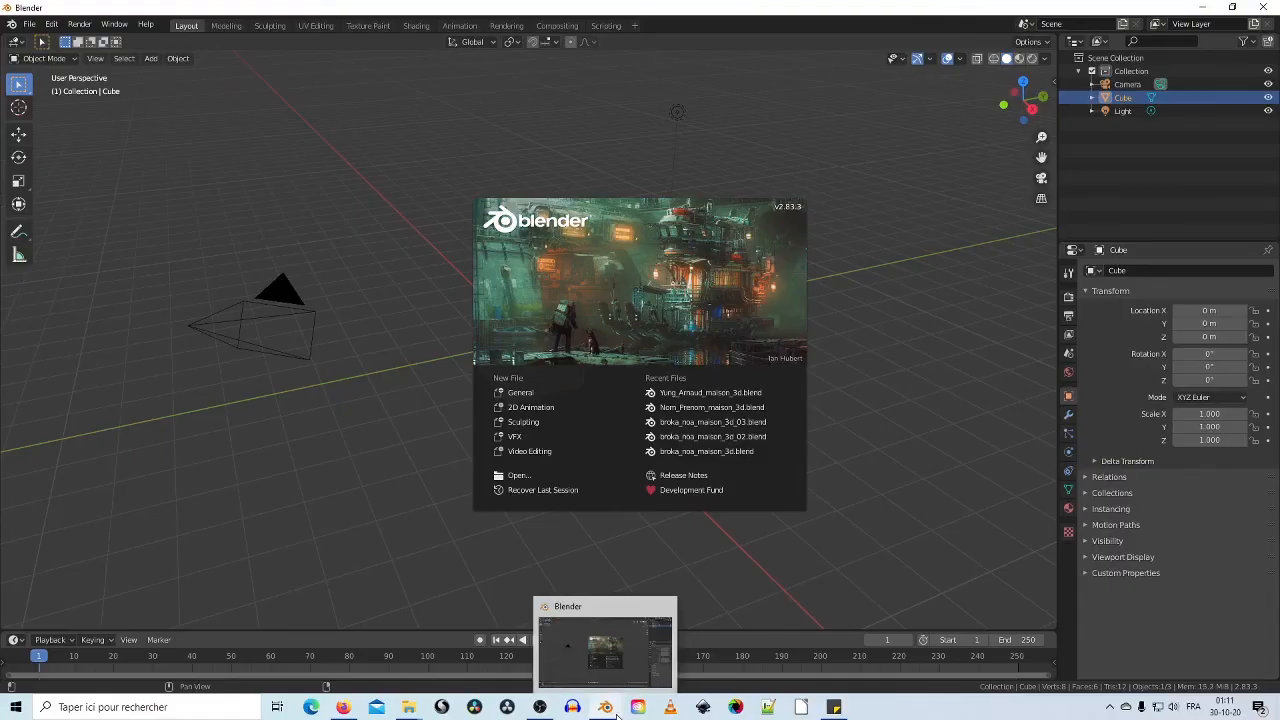
# Step: Reopen the house scene from recent files, start Save As, then show the 2020_10_19_création3D folder
pyautogui.click(771, 394)
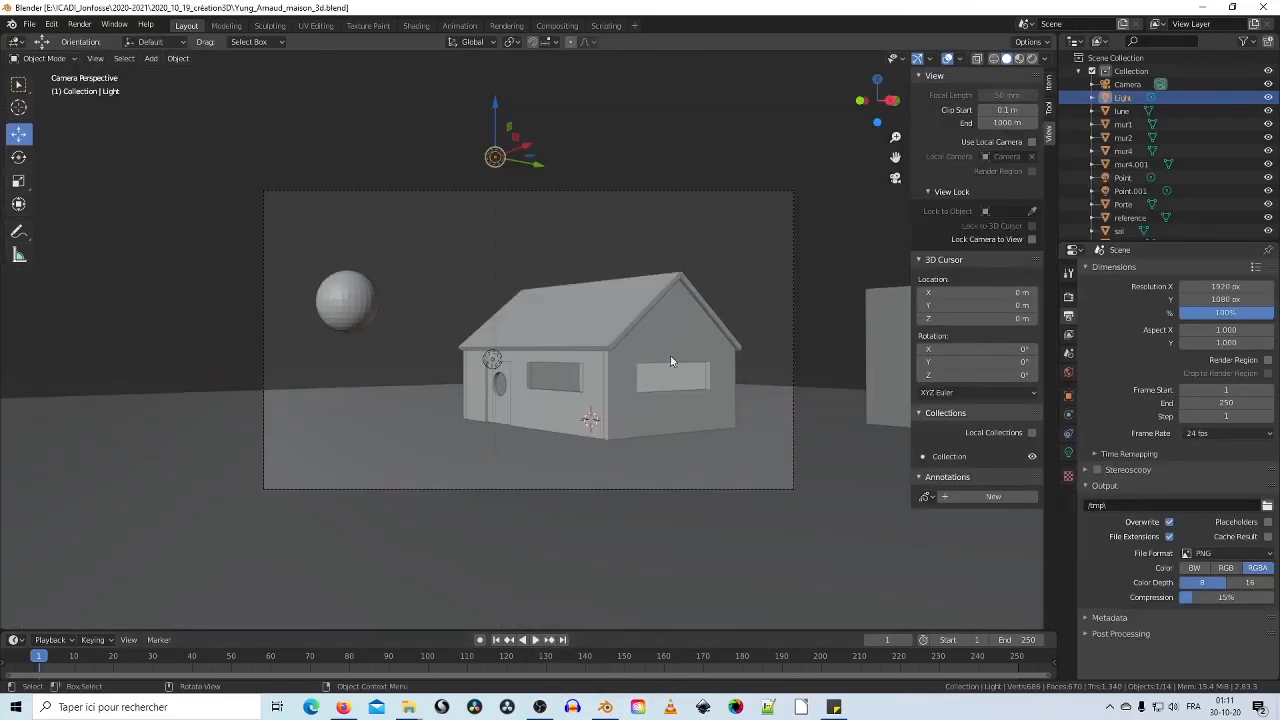
pyautogui.click(30, 25)
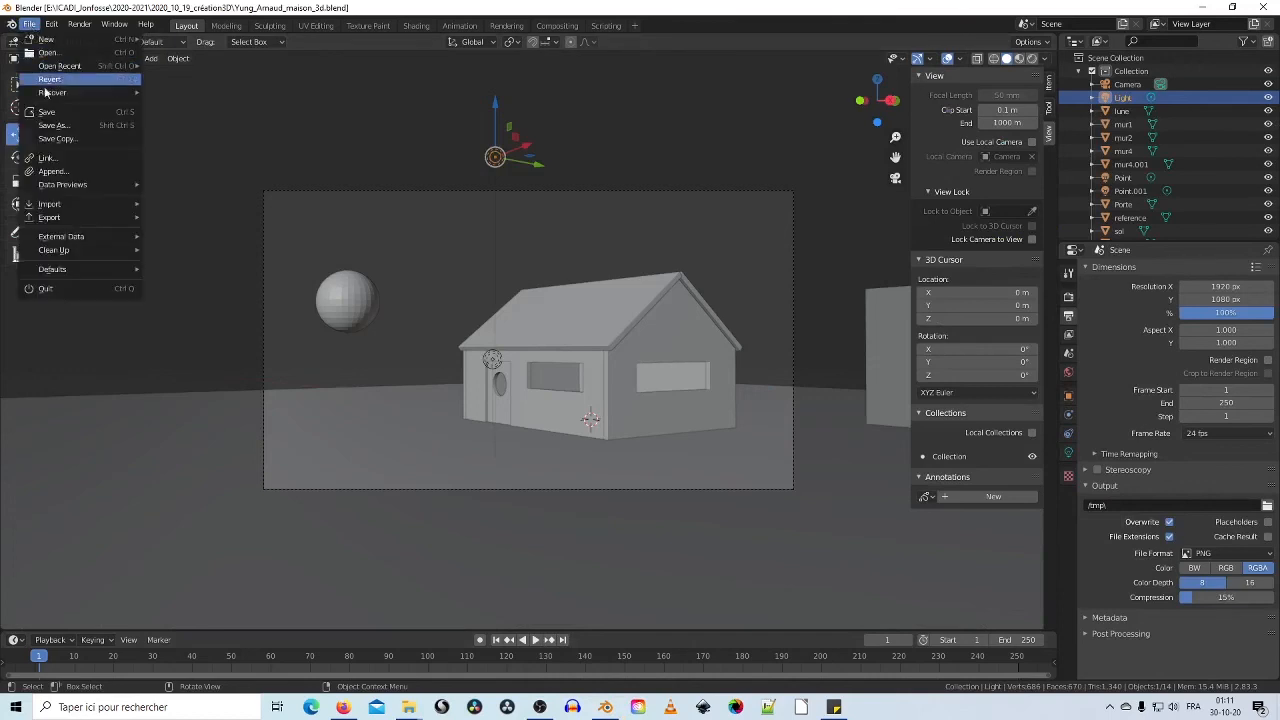
pyautogui.click(55, 125)
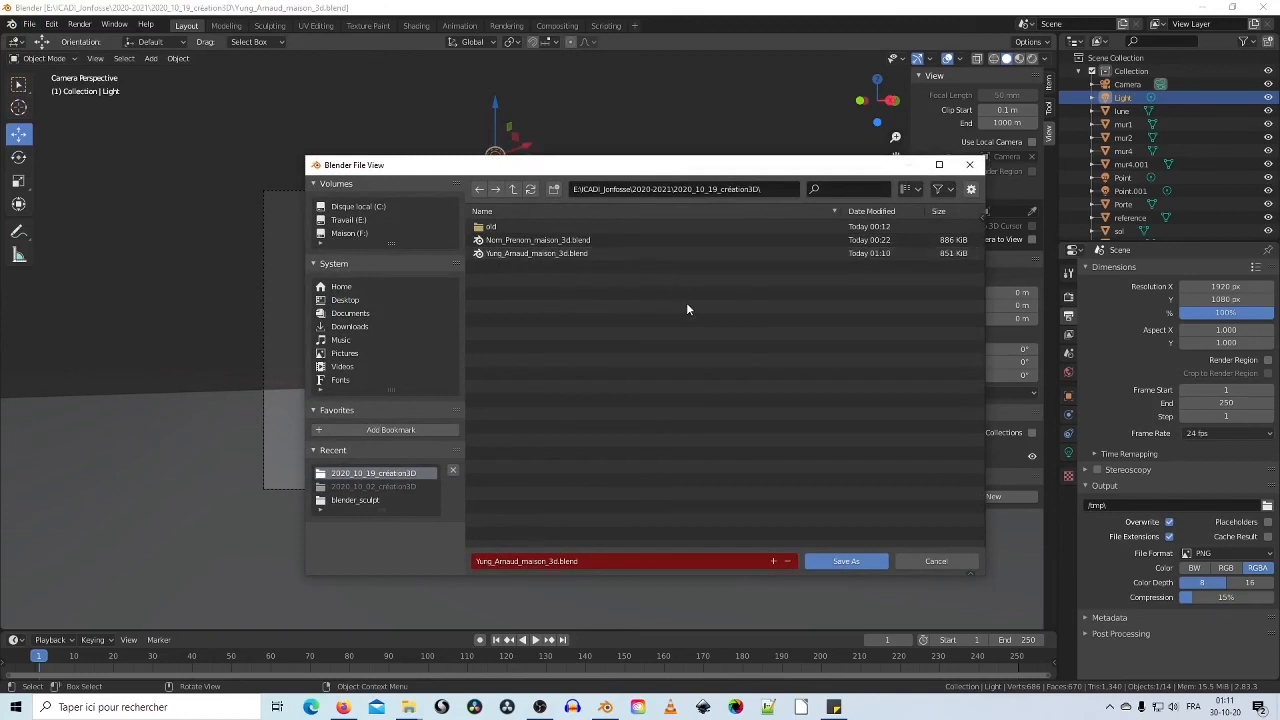
pyautogui.click(410, 708)
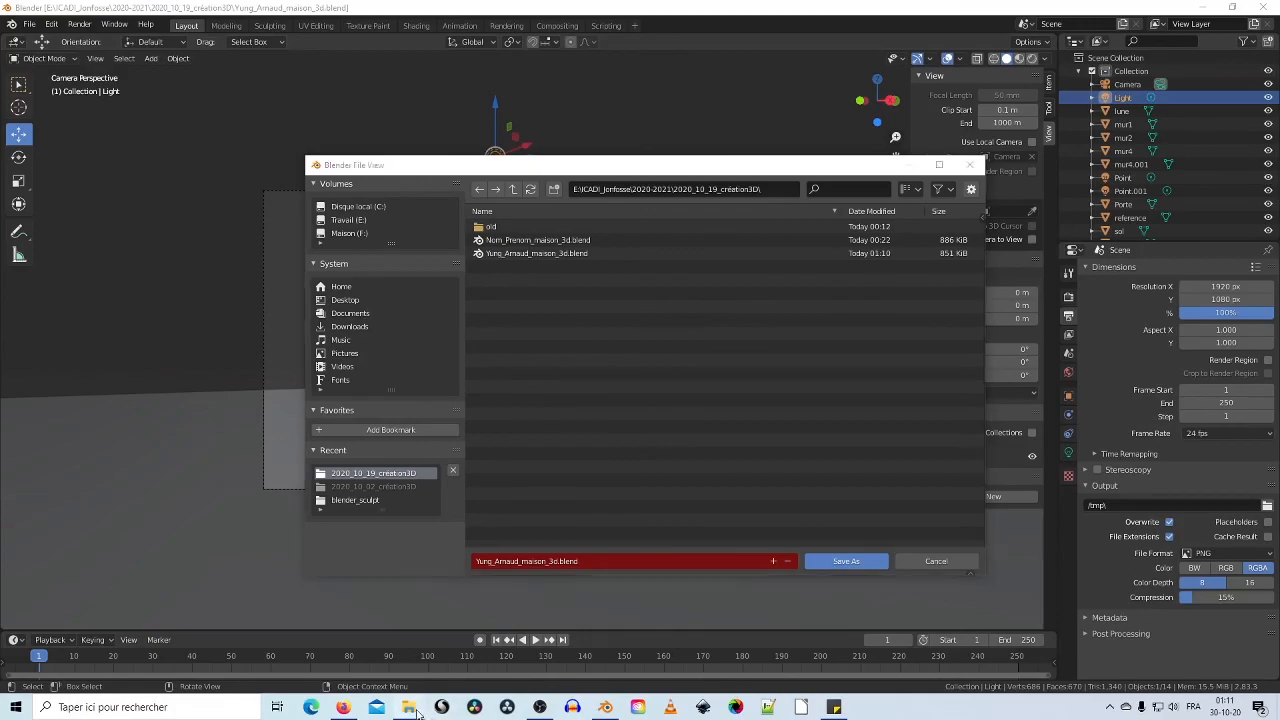
pyautogui.click(340, 645)
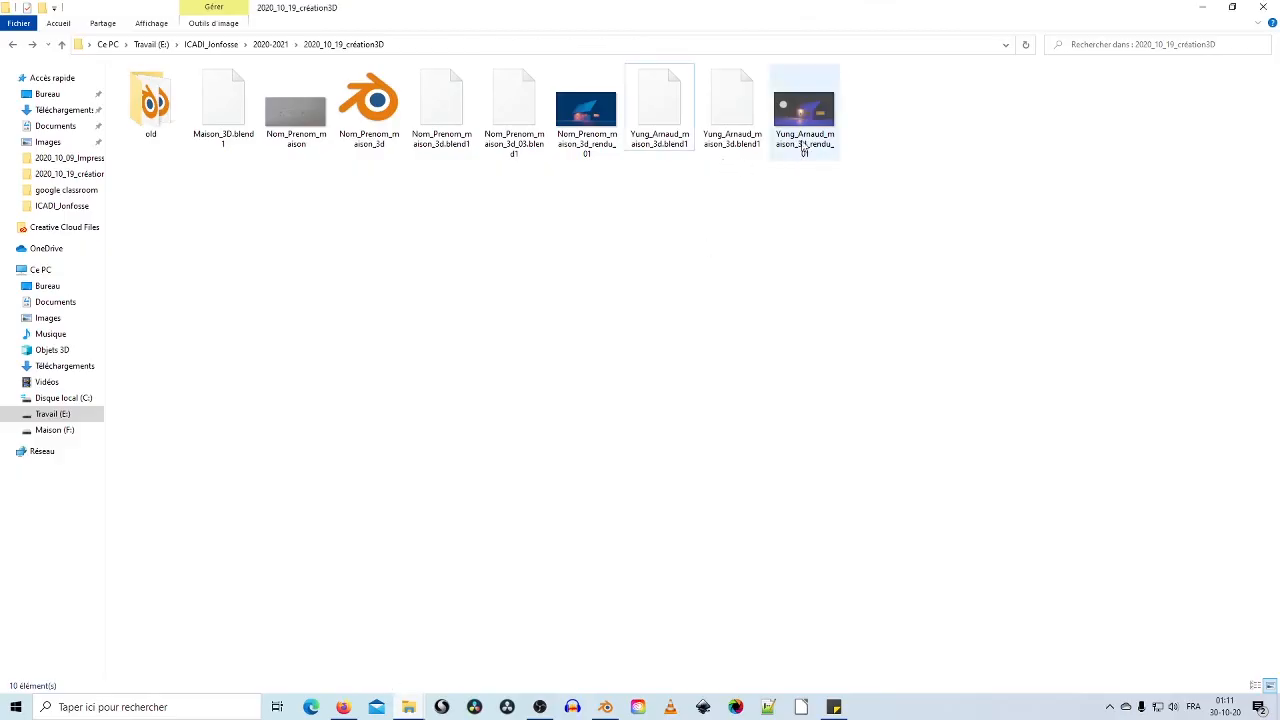
pyautogui.click(806, 118)
pyautogui.keyDown('ctrl'); pyautogui.click(732, 110); pyautogui.keyUp('ctrl')
pyautogui.keyDown('ctrl'); pyautogui.click(663, 106); pyautogui.keyUp('ctrl')
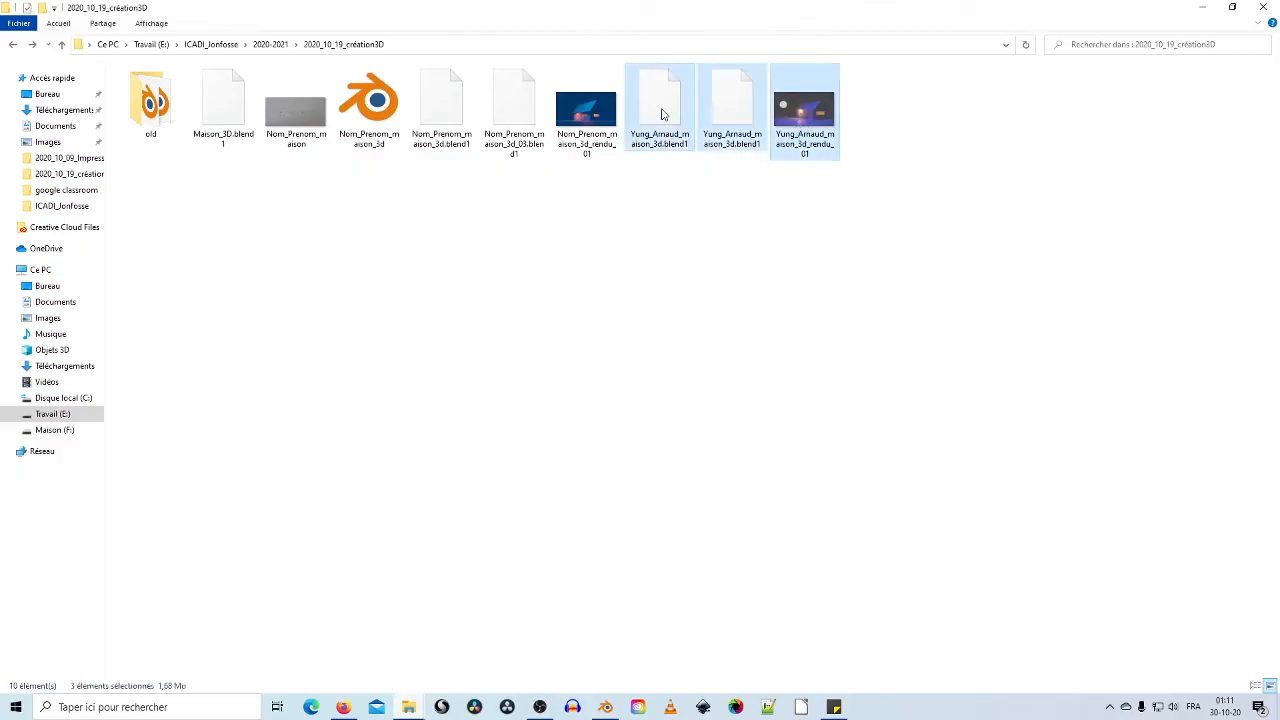
pyautogui.click(665, 100)
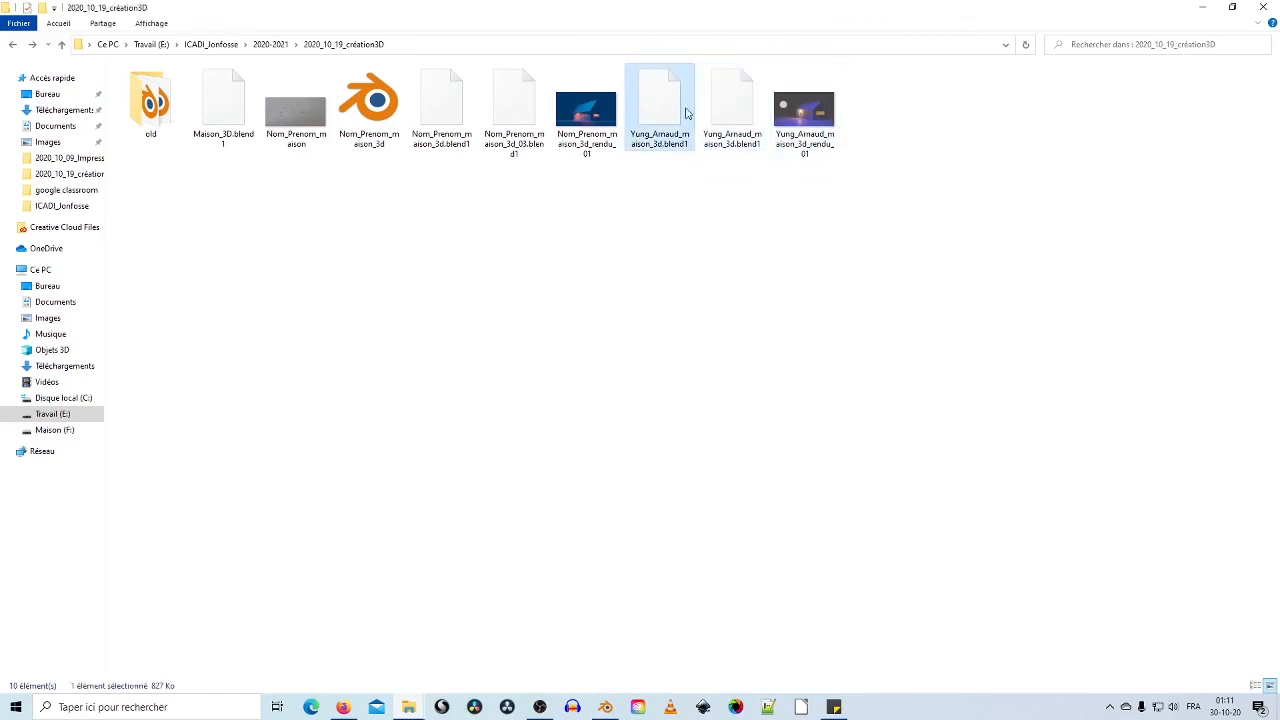
pyautogui.keyDown('ctrl'); pyautogui.click(805, 110); pyautogui.keyUp('ctrl')
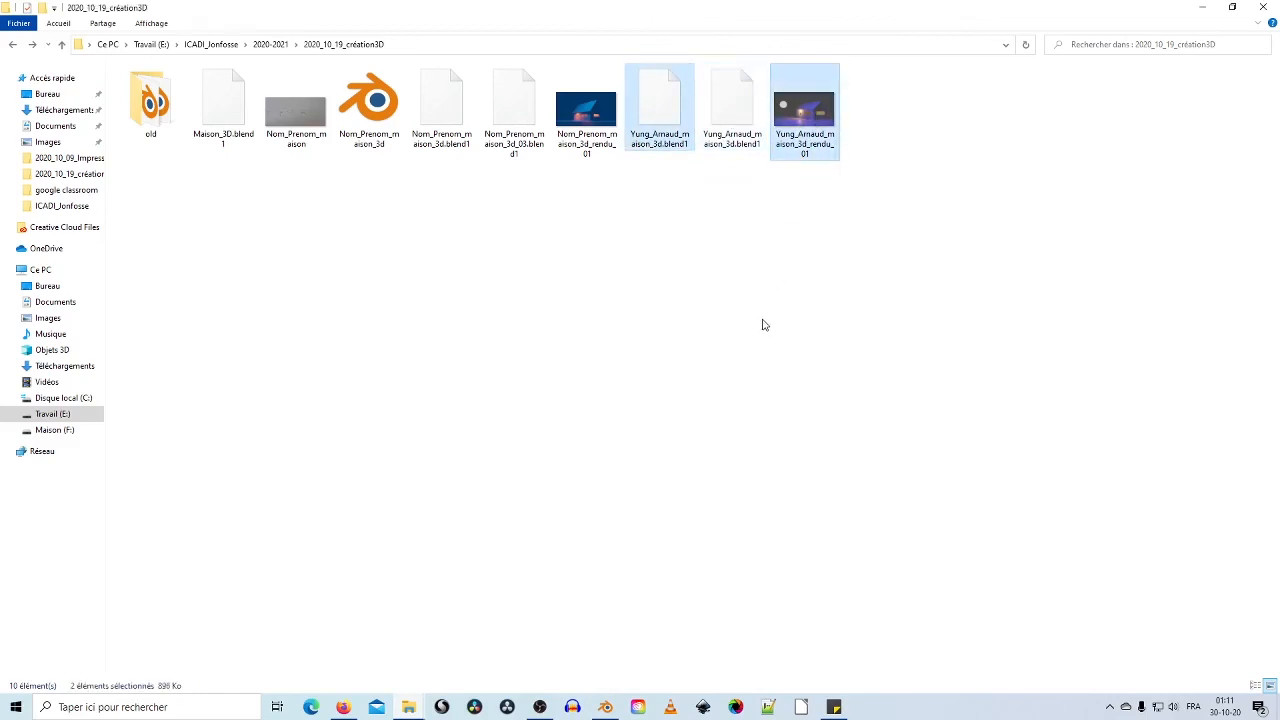
pyautogui.click(711, 180)
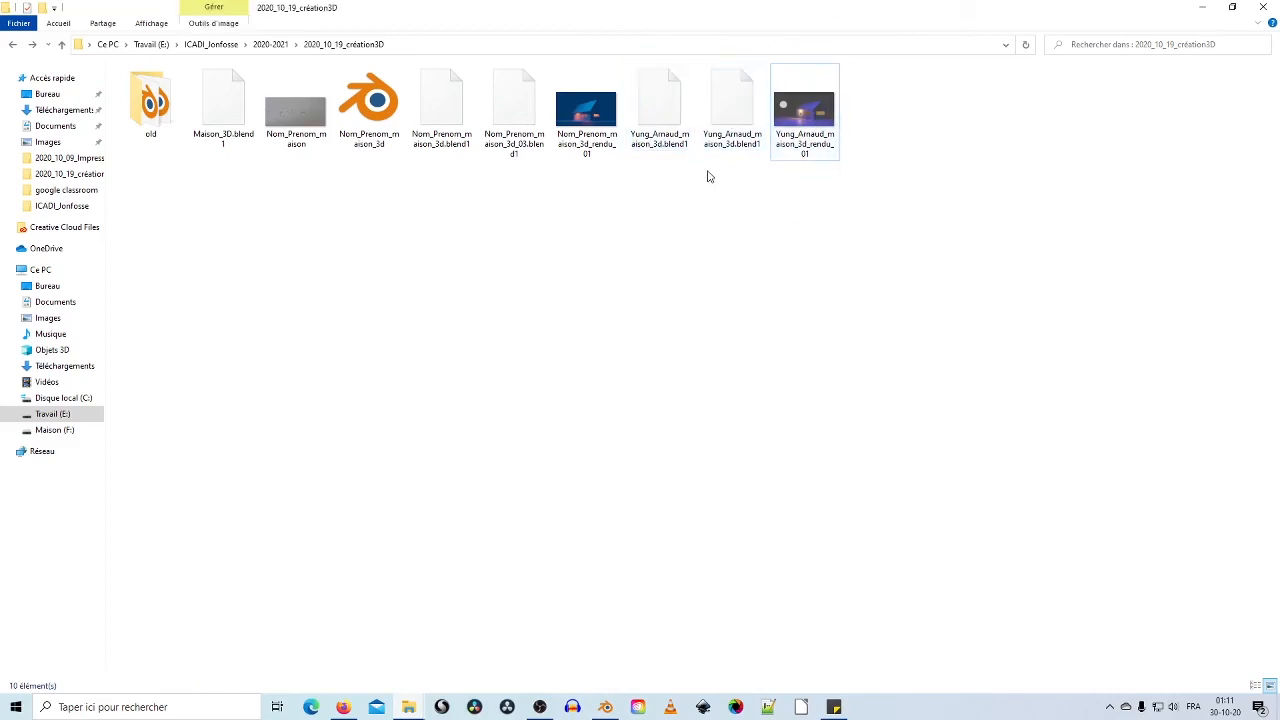
pyautogui.click(731, 96)
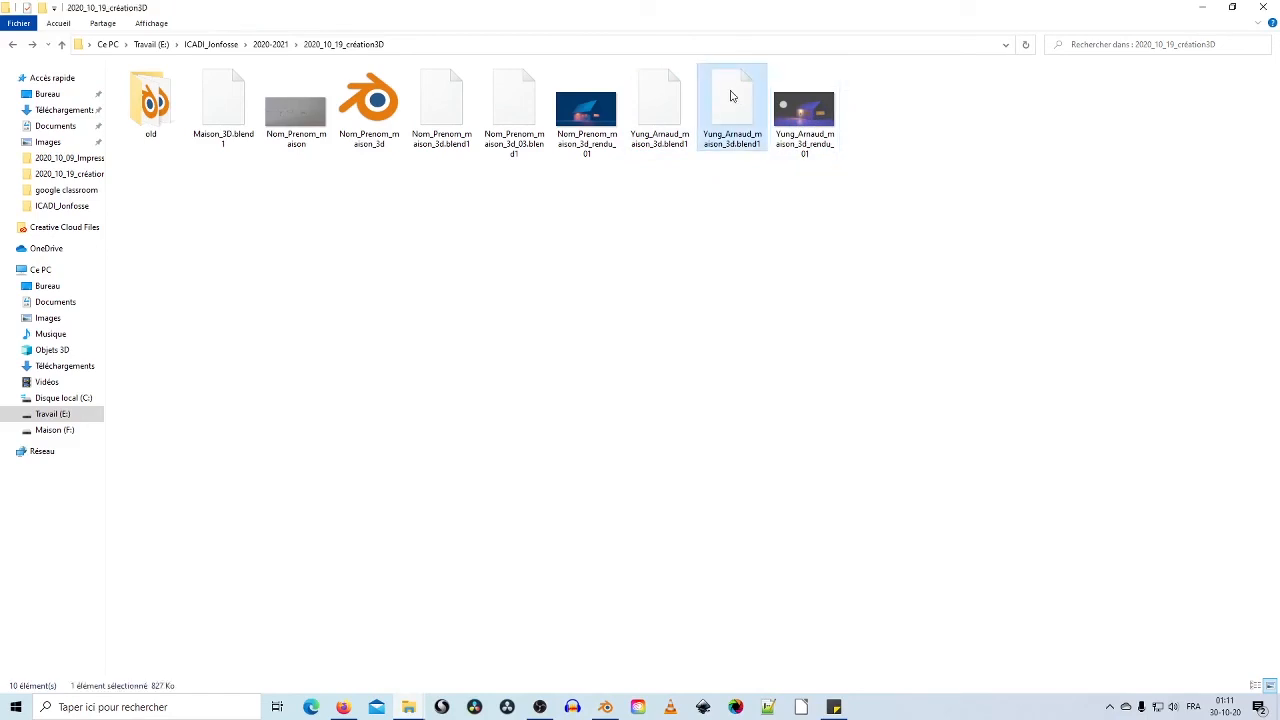
pyautogui.click(666, 120)
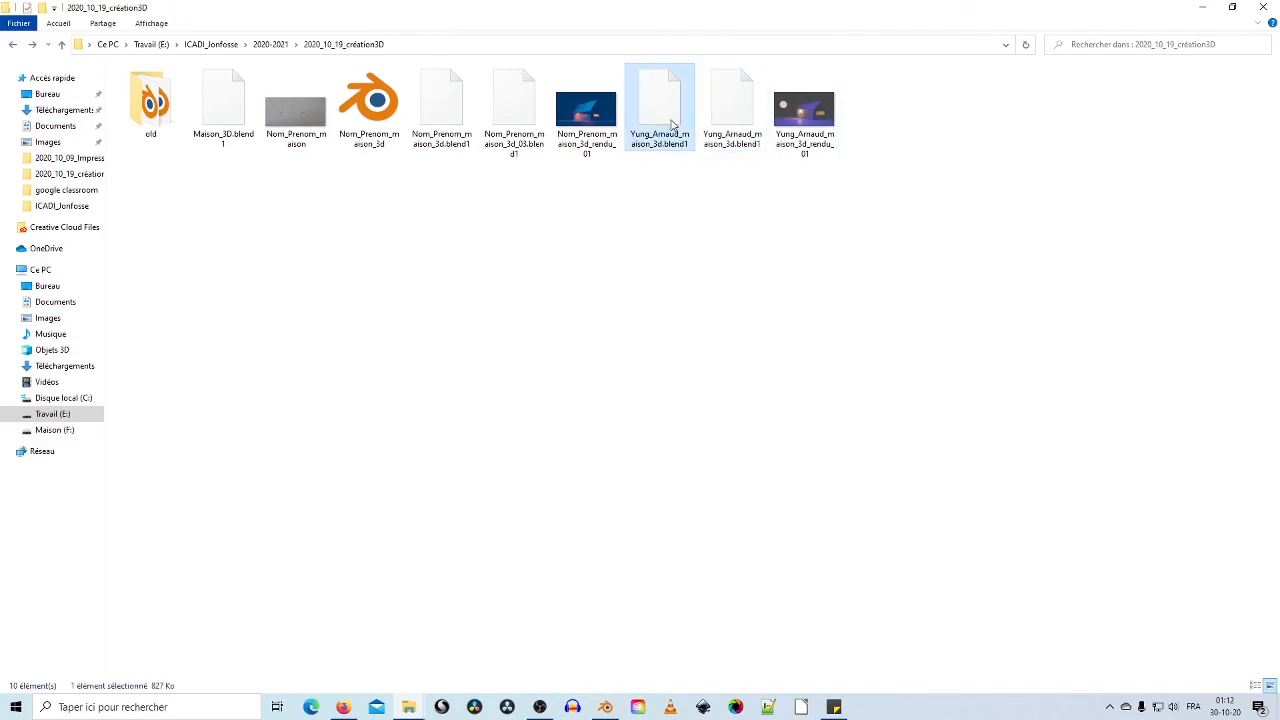
# Step: Switch the project folder to Details view sorted newest first by date
pyautogui.rightClick(504, 228)
pyautogui.moveTo(575, 241)
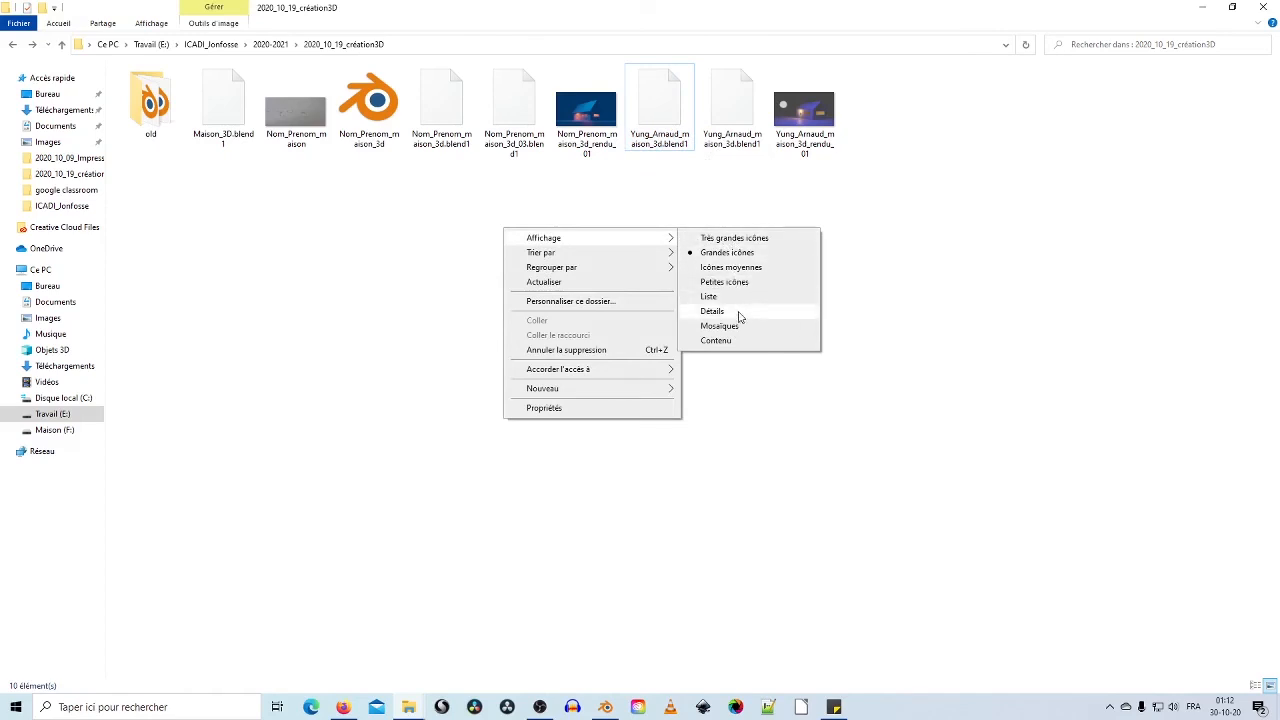
pyautogui.click(737, 311)
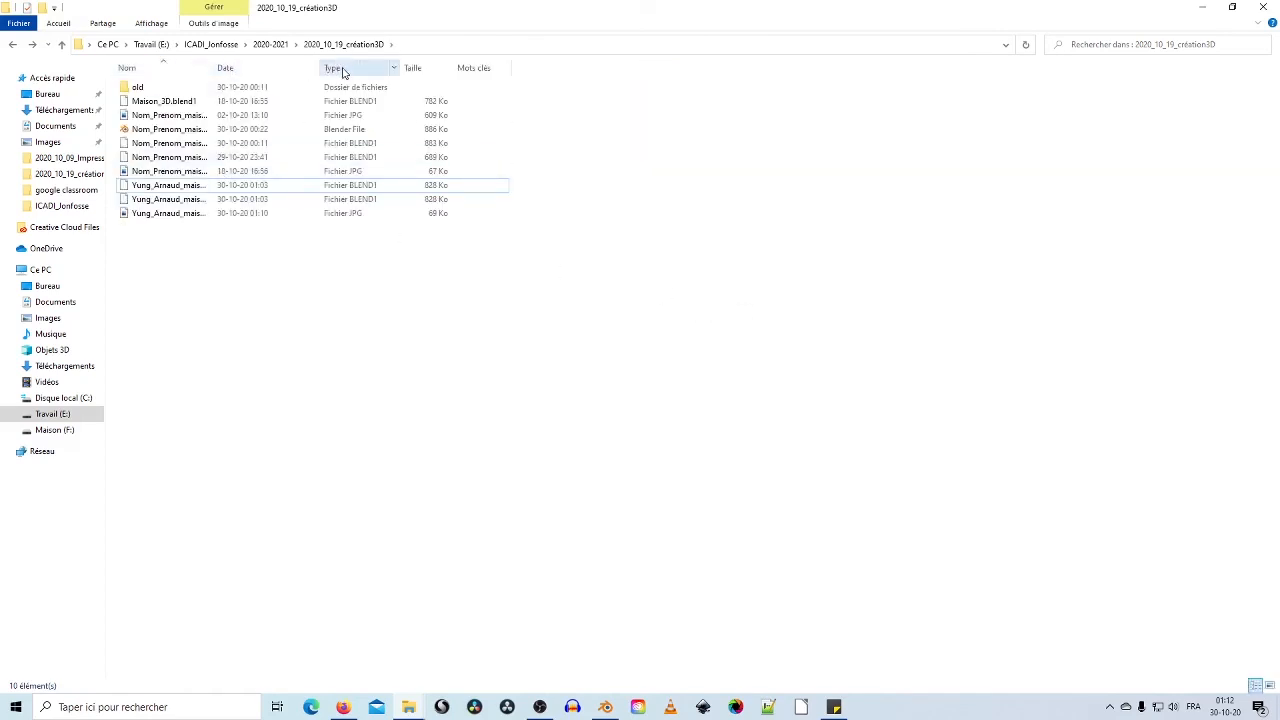
pyautogui.click(266, 66)
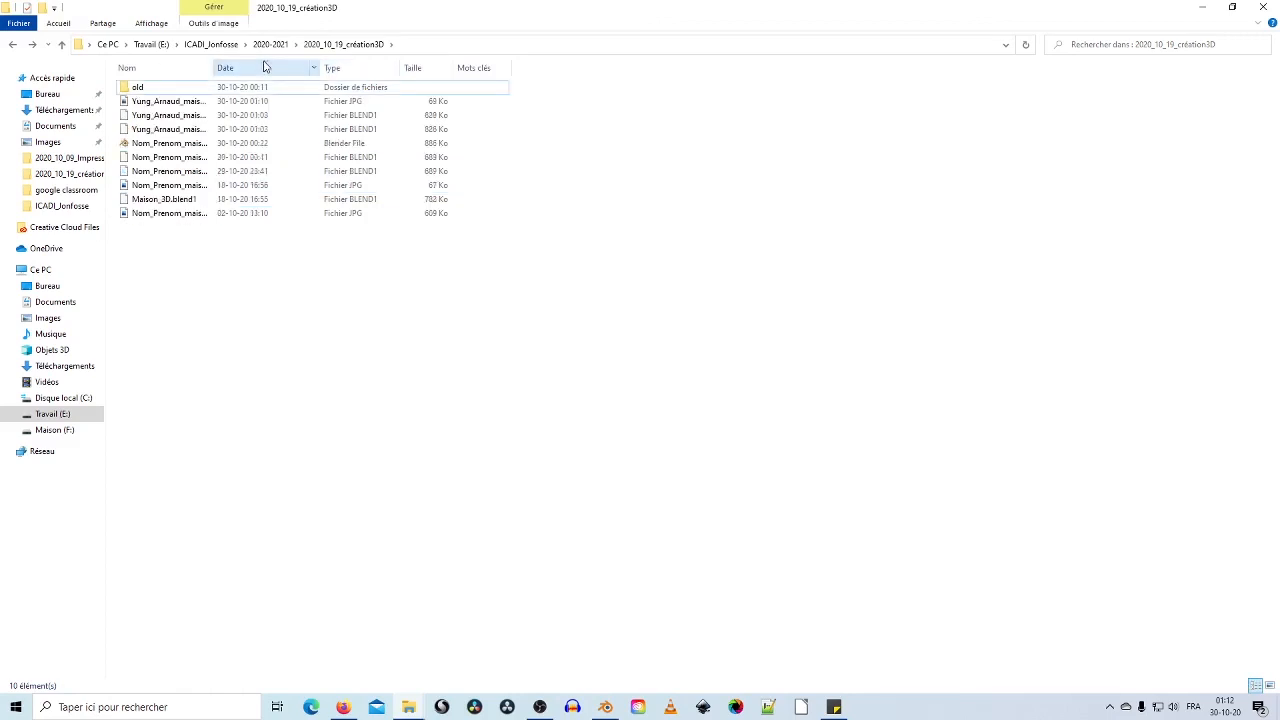
# Step: Select the oldest files and preview the Nom_Prenom_maison.jpg house sketch in Photos
pyautogui.click(200, 201)
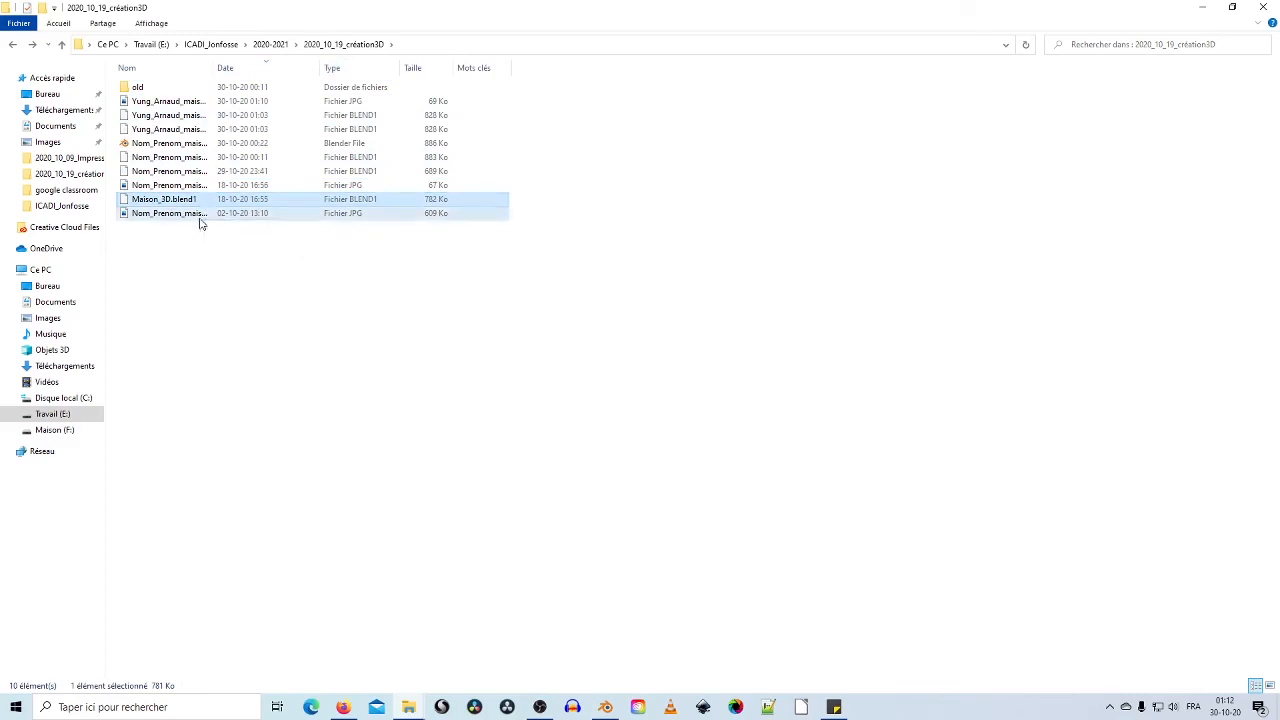
pyautogui.keyDown('shift'); pyautogui.click(200, 216); pyautogui.keyUp('shift')
pyautogui.moveTo(158, 251); pyautogui.dragTo(231, 233)
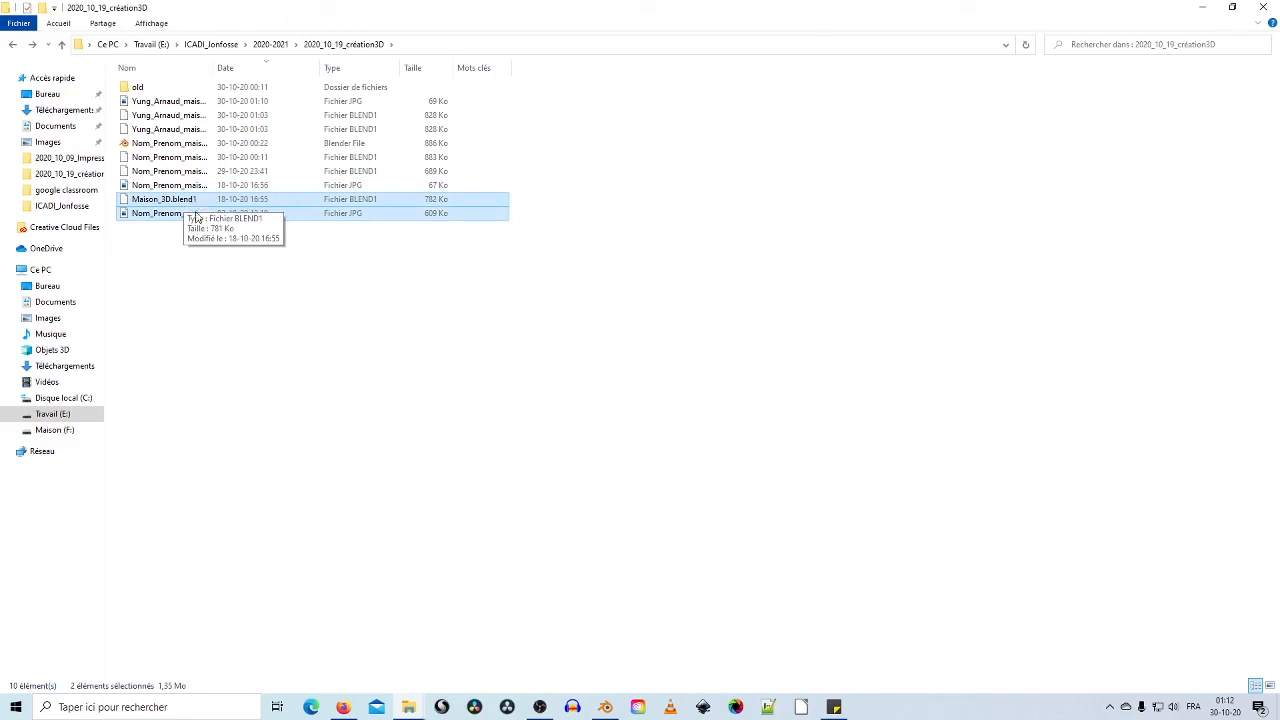
pyautogui.click(206, 270)
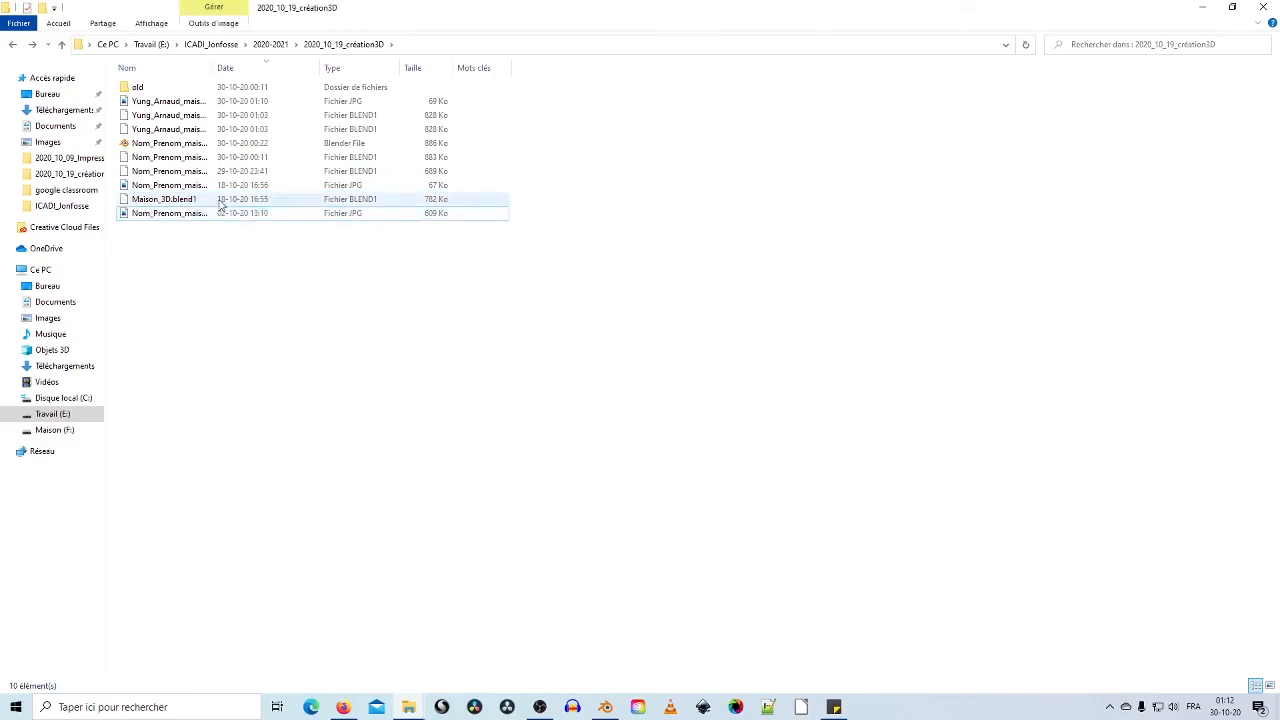
pyautogui.doubleClick(220, 216)
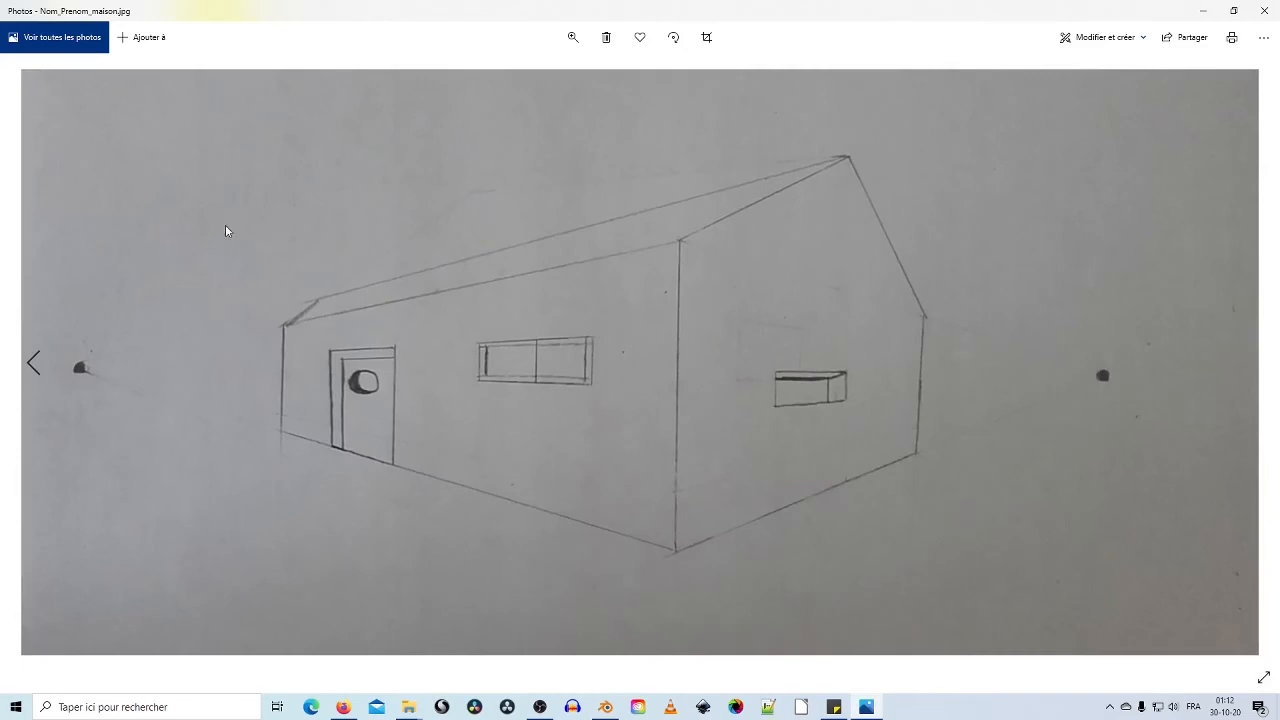
pyautogui.click(1264, 10)
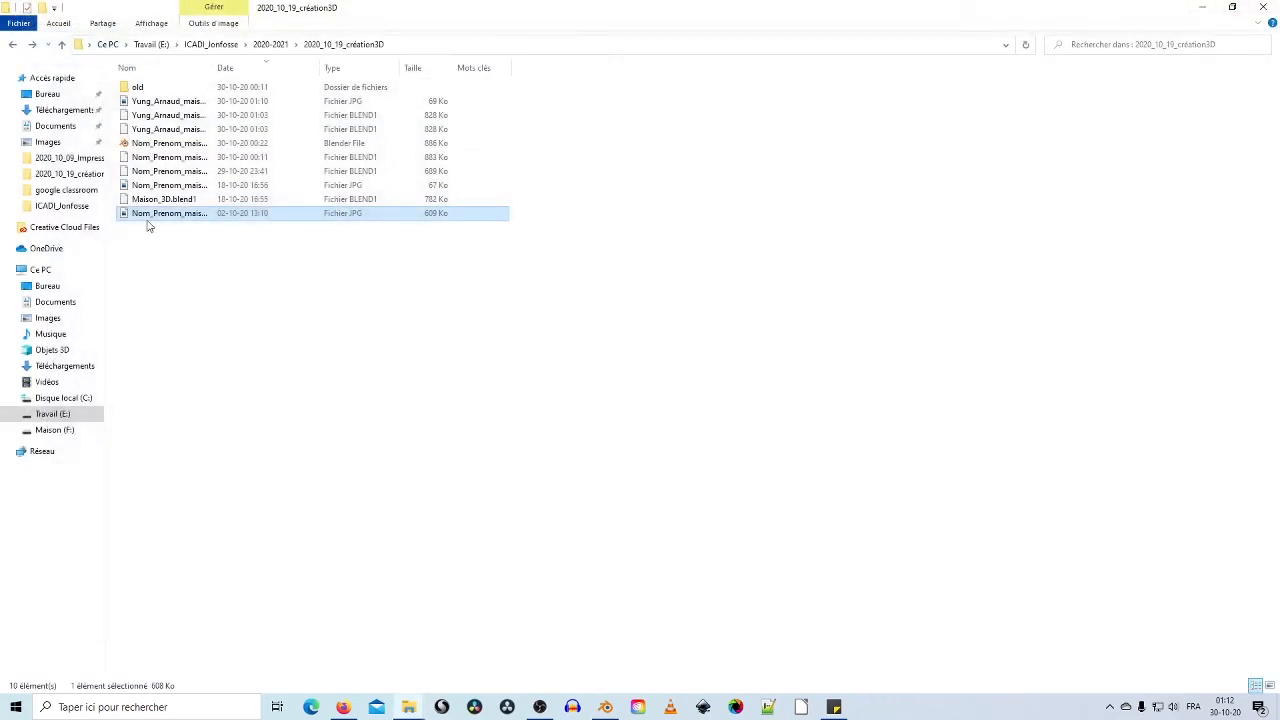
# Step: Widen the Nom column to show full file names and check the .blend1 backups
pyautogui.click(167, 188)
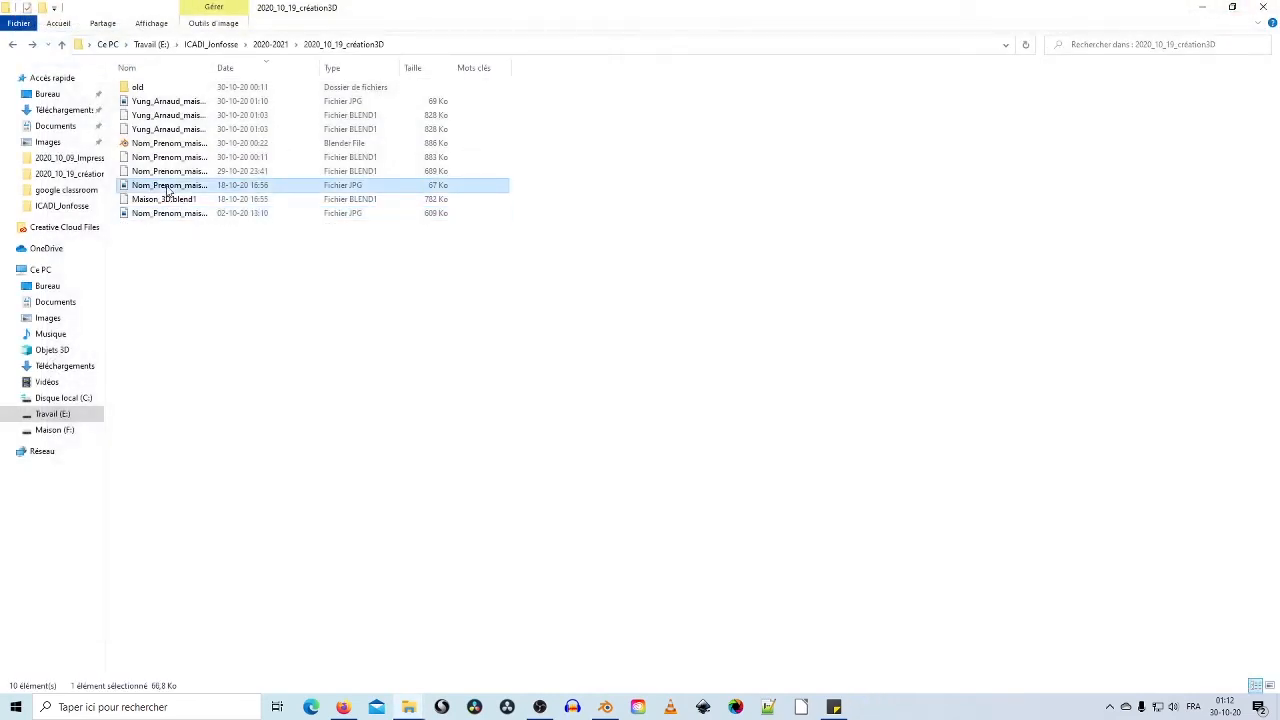
pyautogui.click(178, 104)
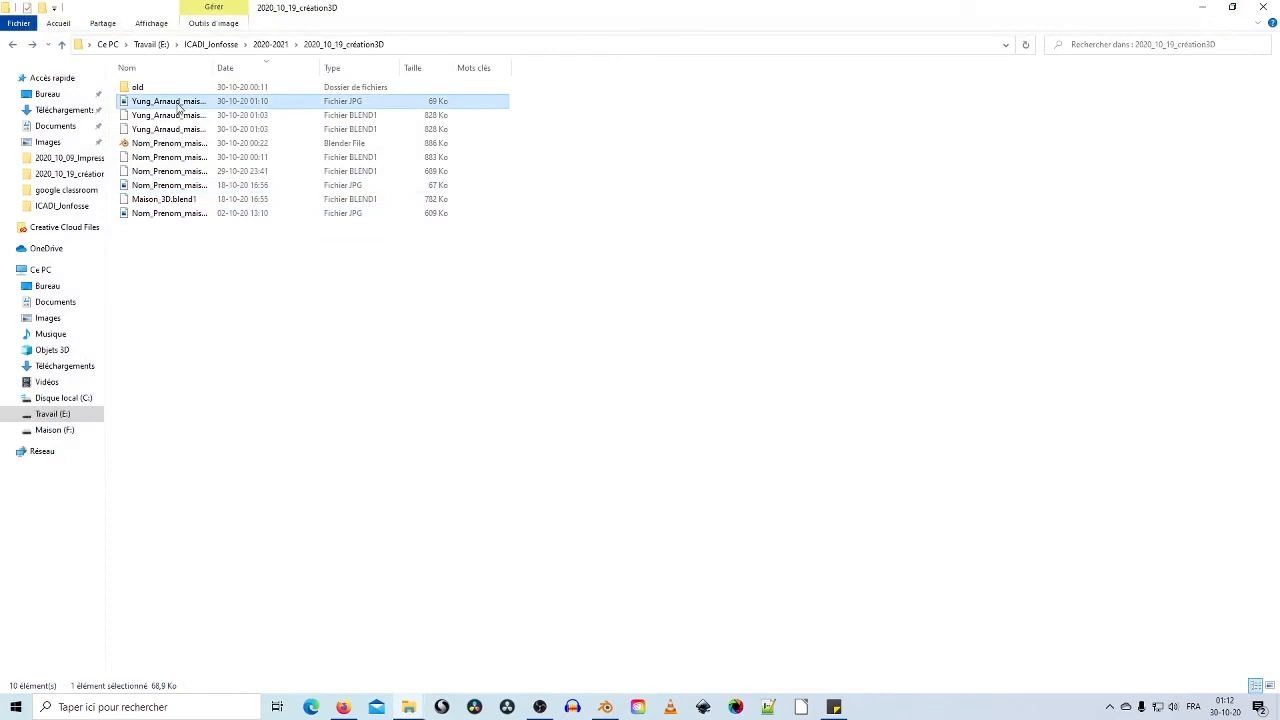
pyautogui.moveTo(214, 68); pyautogui.dragTo(376, 68)
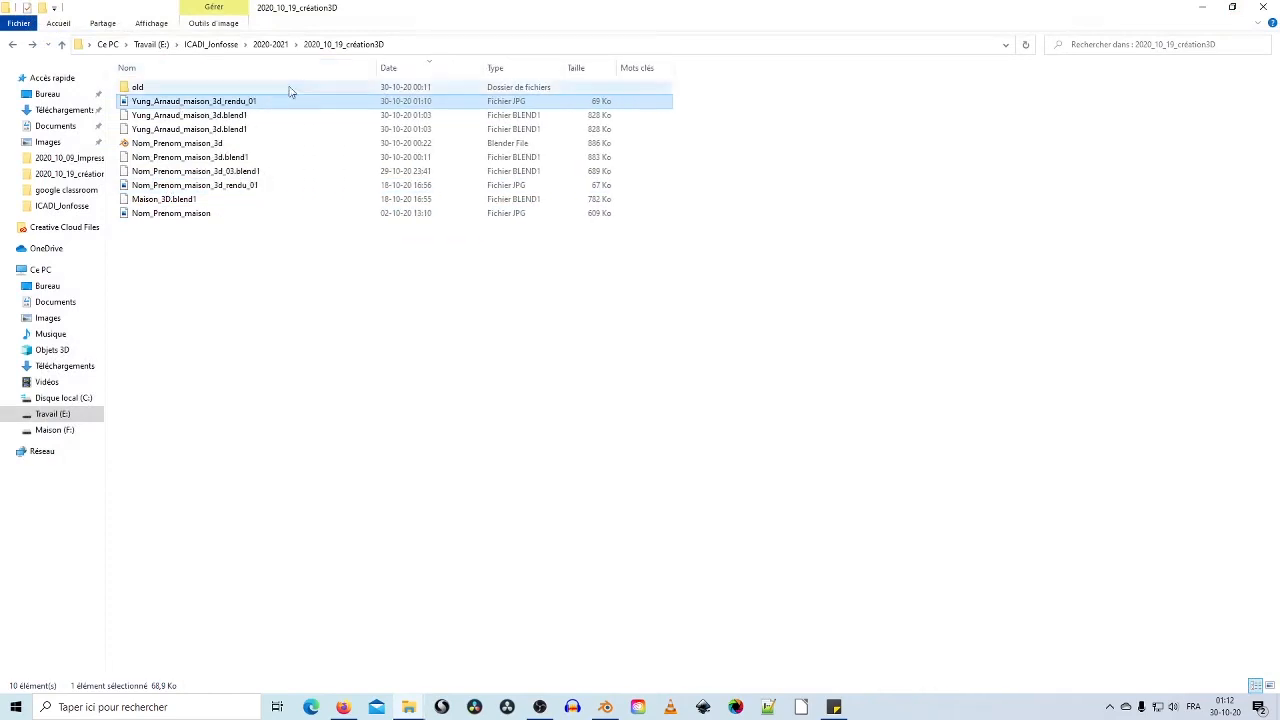
pyautogui.click(240, 117)
pyautogui.click(229, 130)
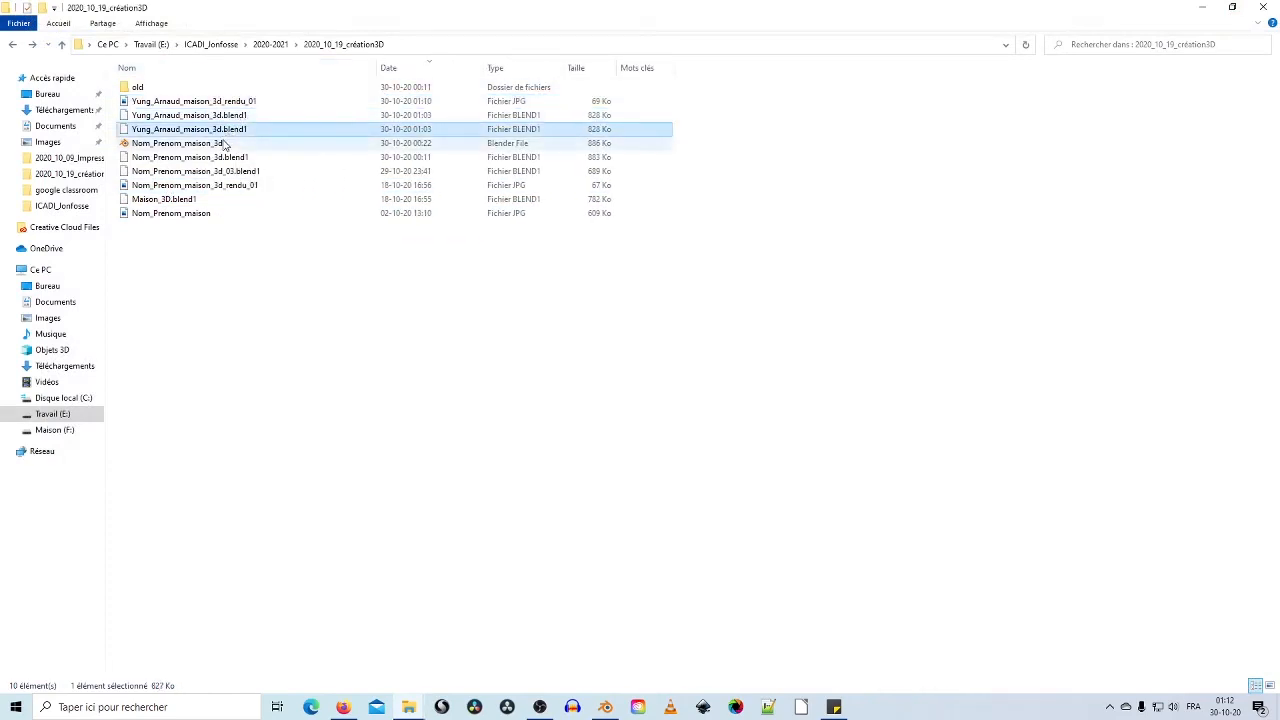
pyautogui.click(225, 144)
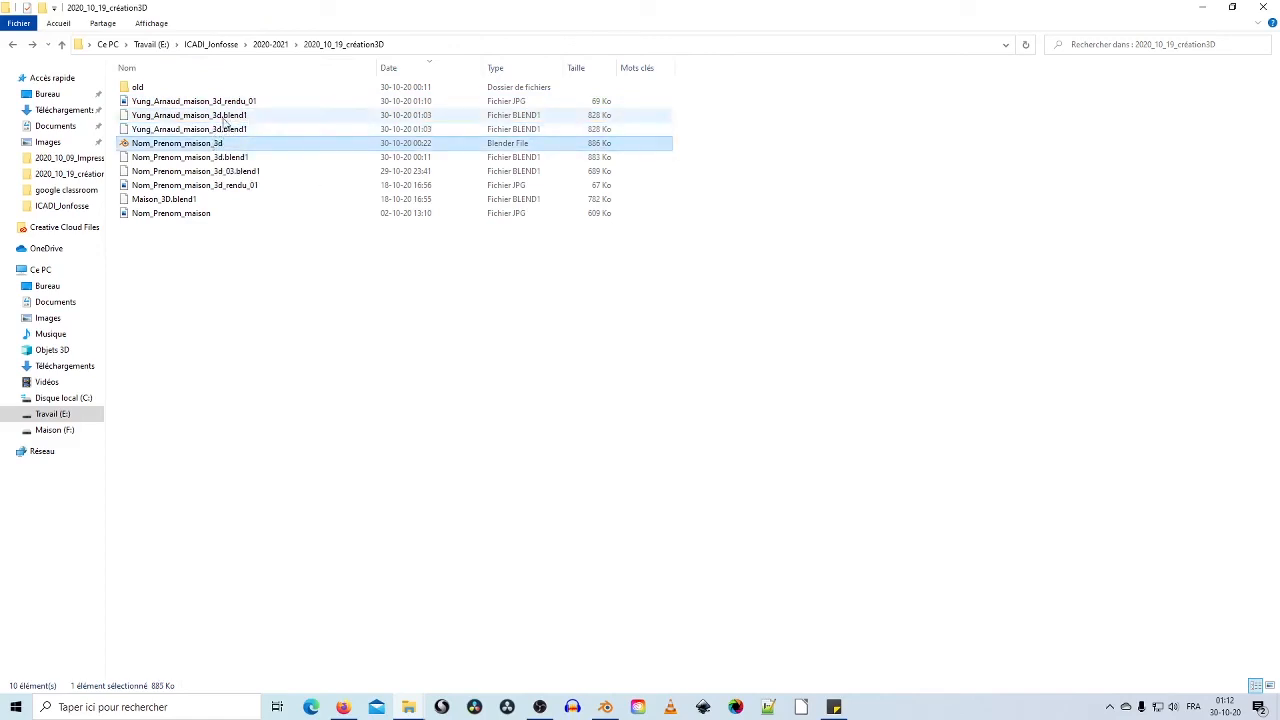
# Step: Preview the new night render JPG in Photos
pyautogui.click(225, 101)
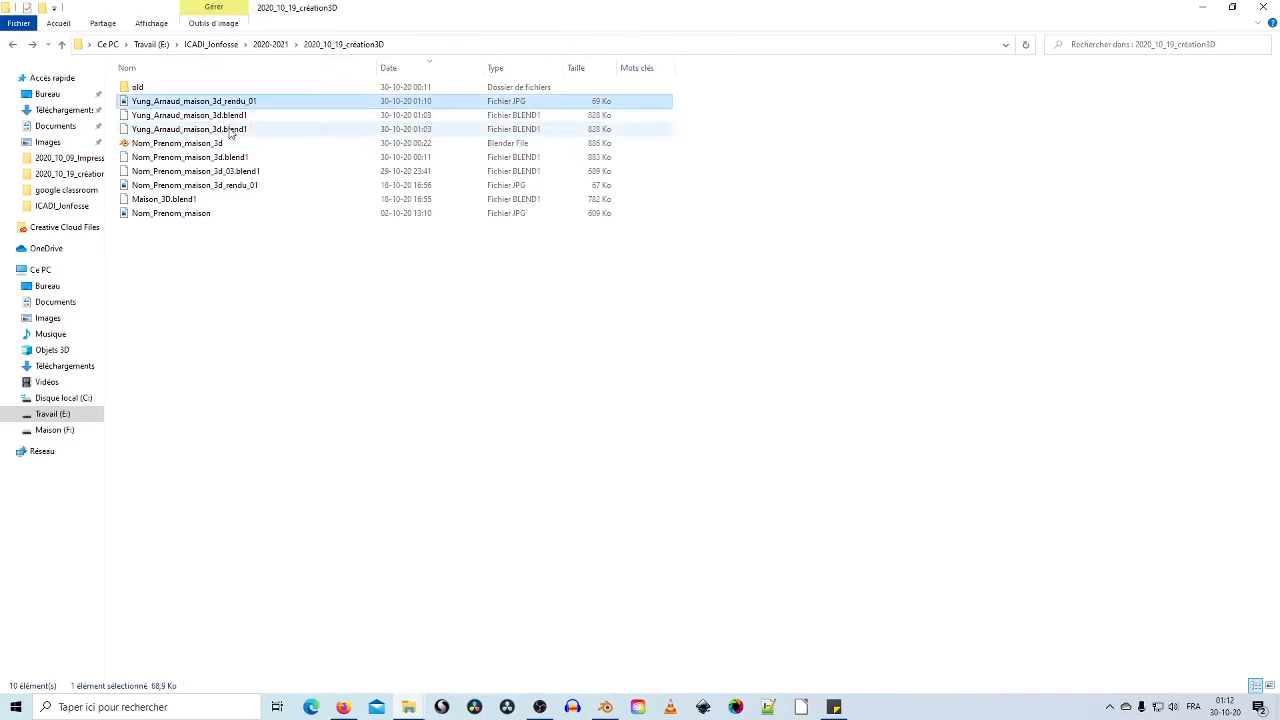
pyautogui.click(231, 130)
pyautogui.click(233, 115)
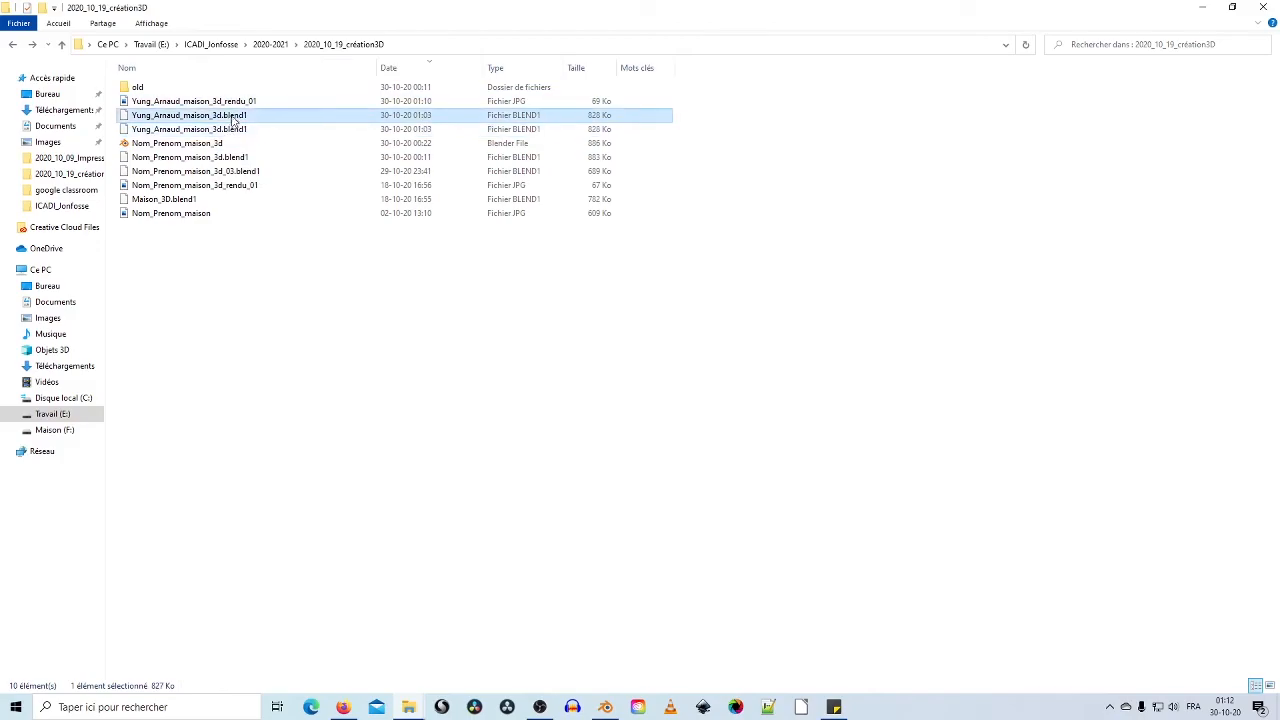
pyautogui.doubleClick(235, 101)
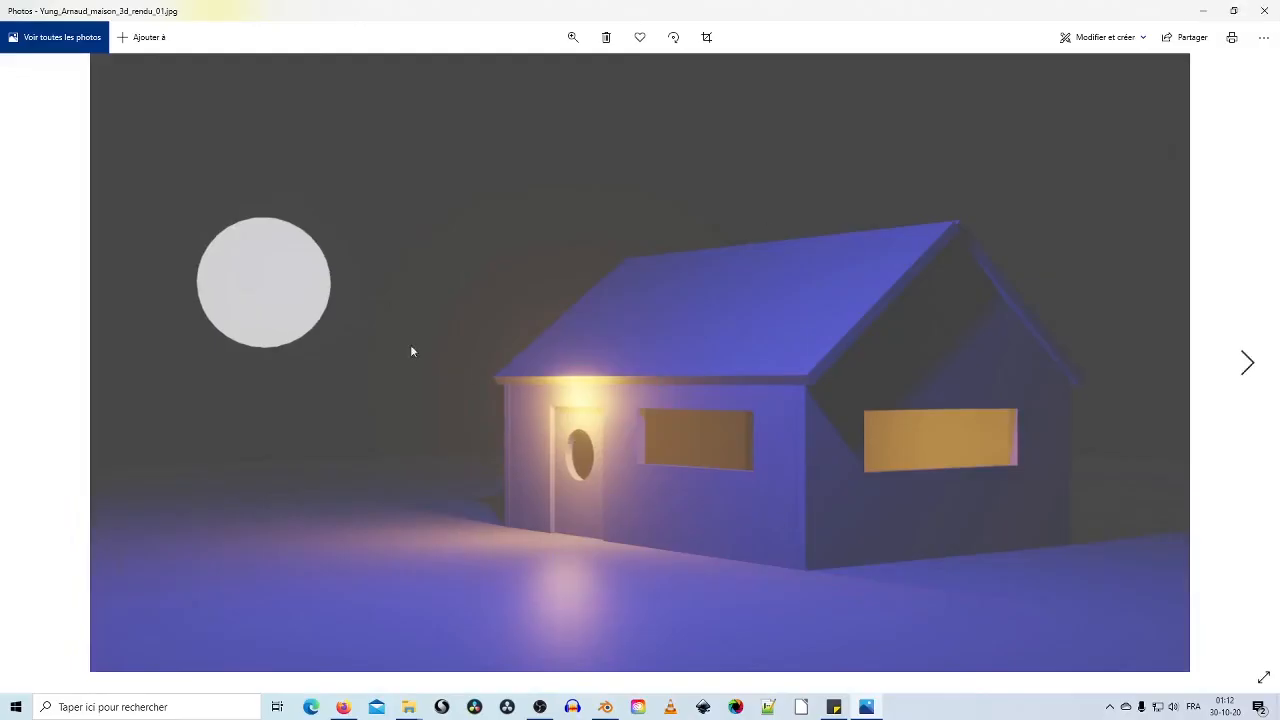
pyautogui.click(1263, 10)
# Step: Cancel Blender's pending save dialog and return to the cleared File Explorer list
pyautogui.click(211, 117)
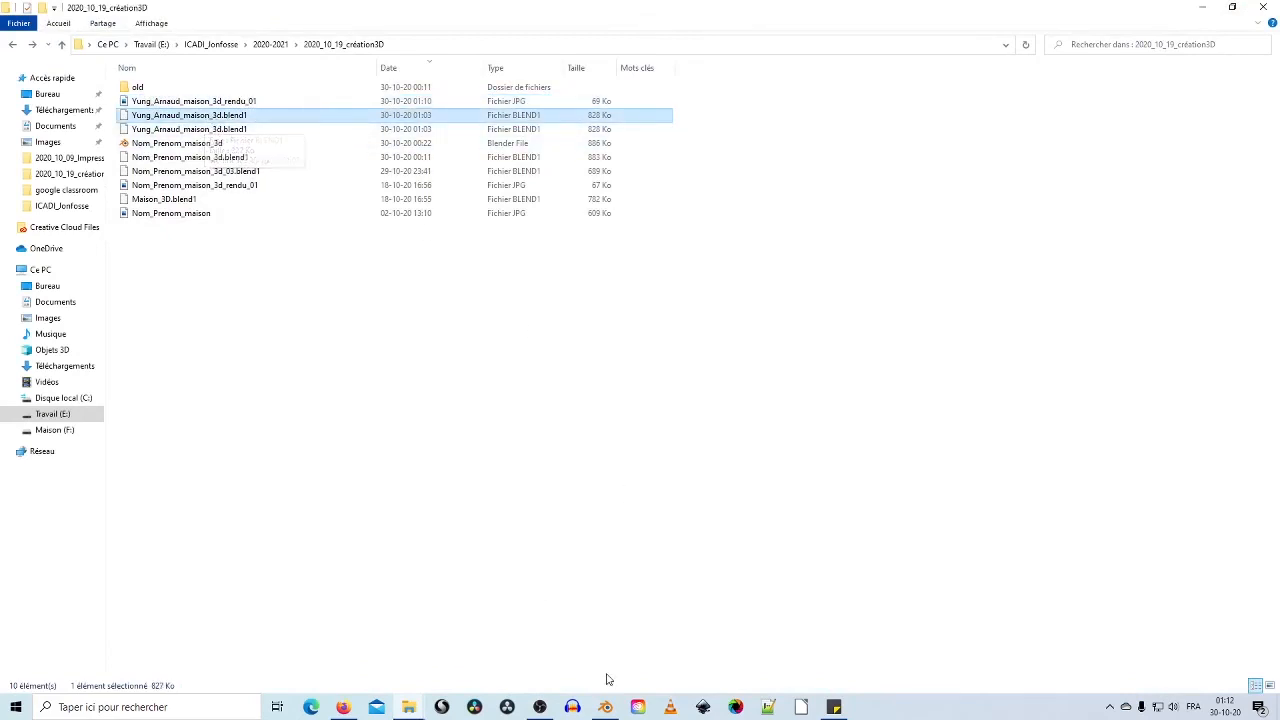
pyautogui.click(605, 707)
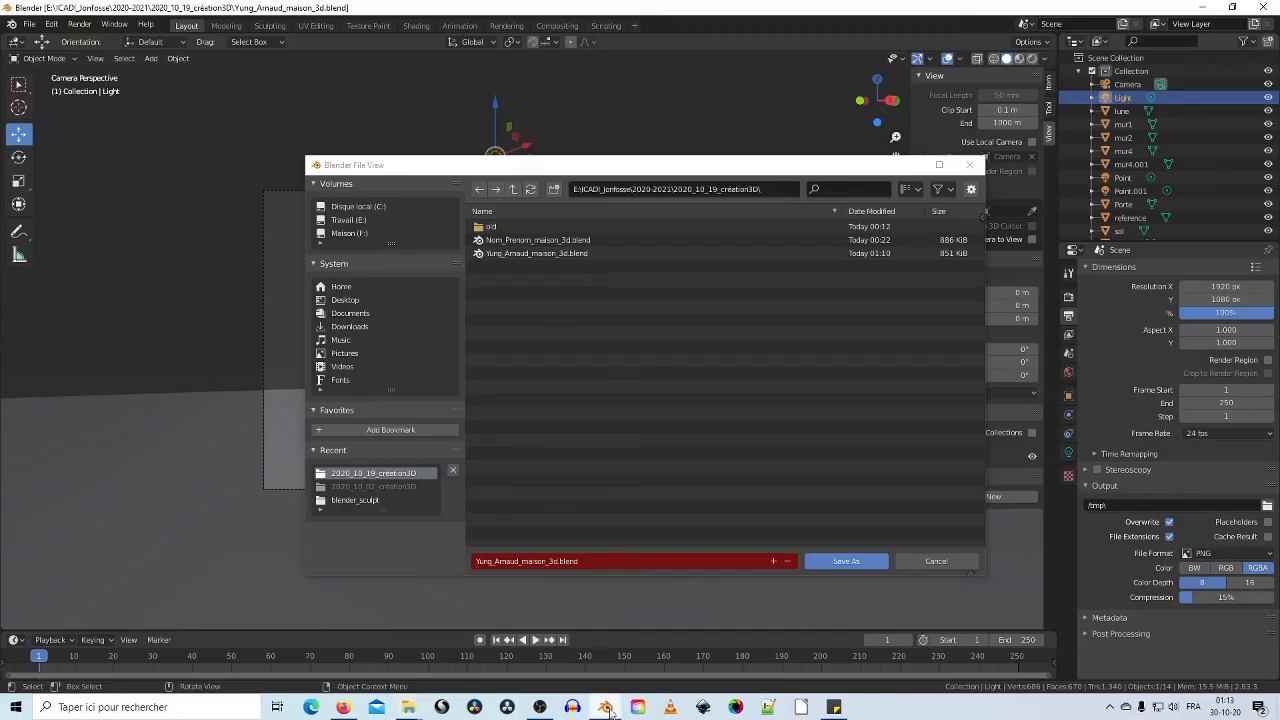
pyautogui.click(935, 562)
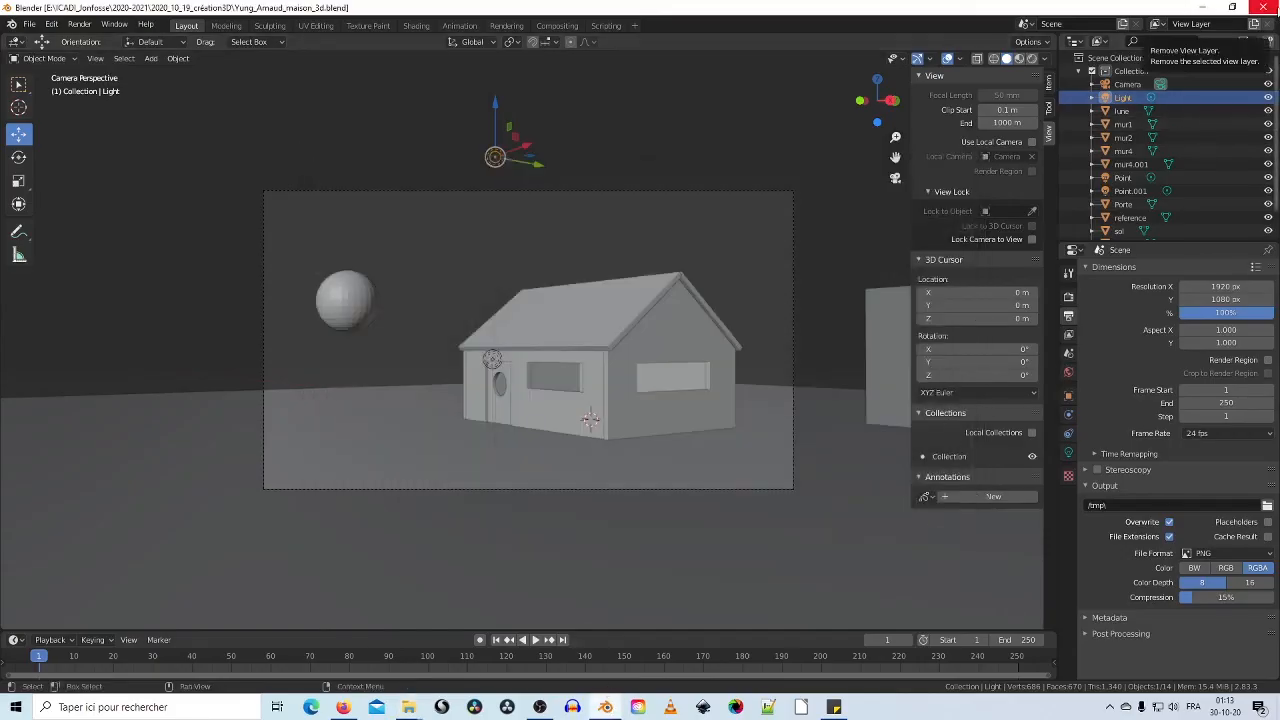
pyautogui.click(1268, 8)
pyautogui.click(241, 318)
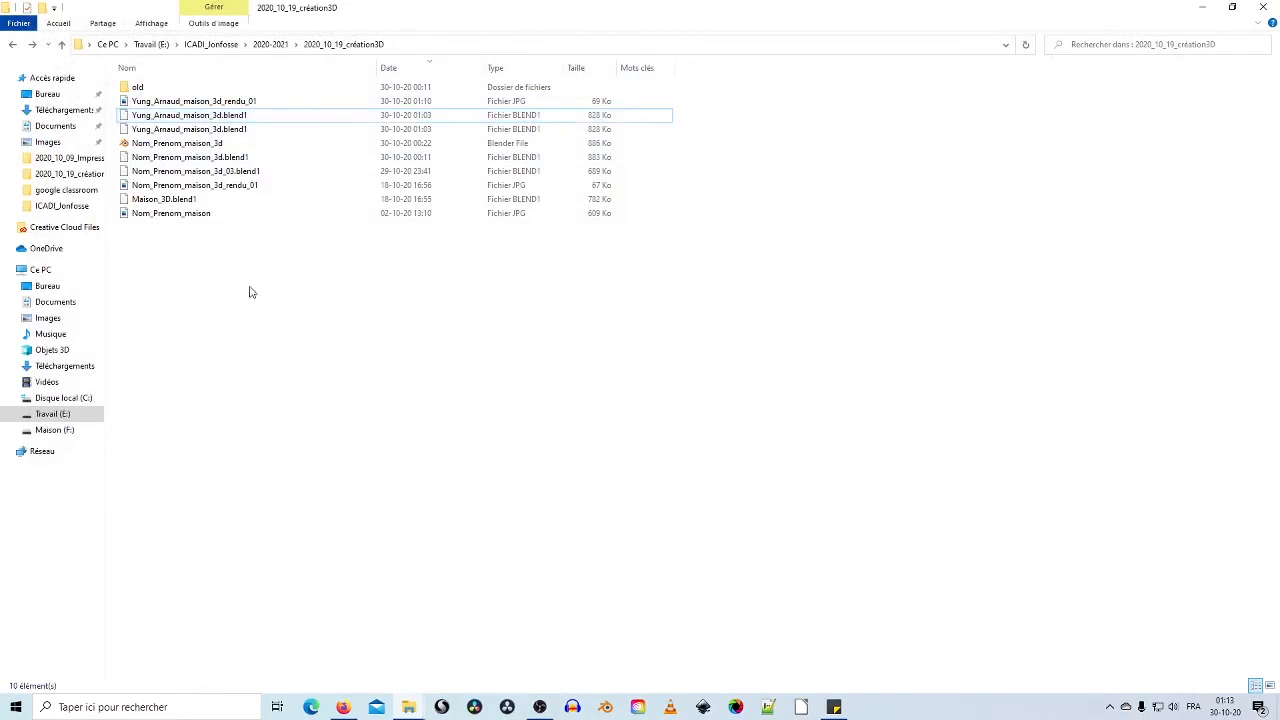
# Step: Check the .blend1 backup and night render JPG, then bring OBS Studio forward
pyautogui.click(230, 117)
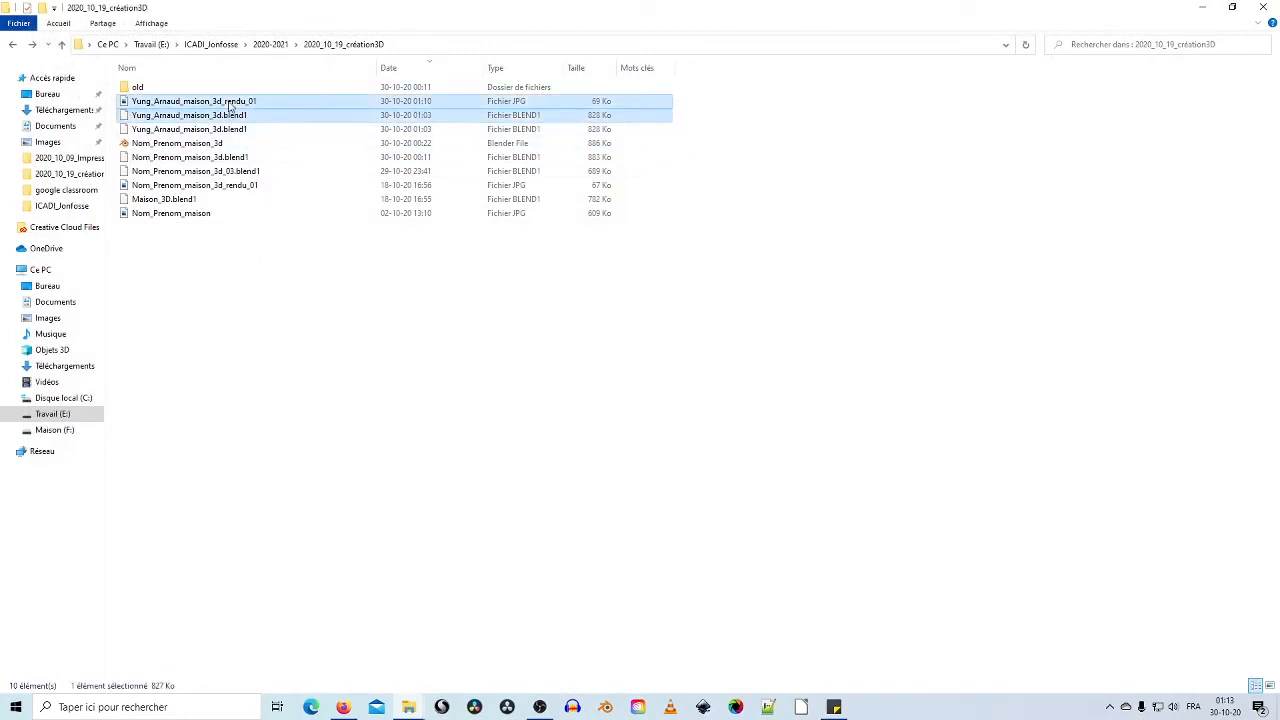
pyautogui.keyDown('ctrl'); pyautogui.click(230, 103); pyautogui.keyUp('ctrl')
pyautogui.click(526, 531)
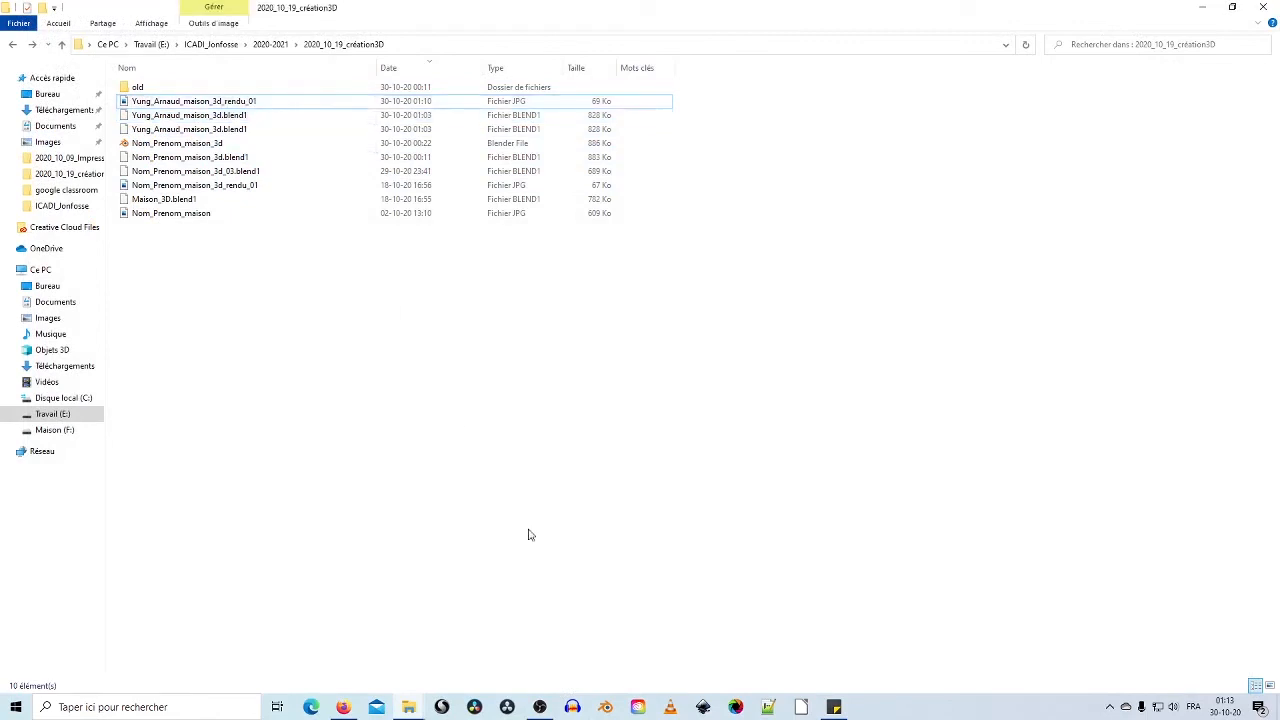
pyautogui.click(538, 702)
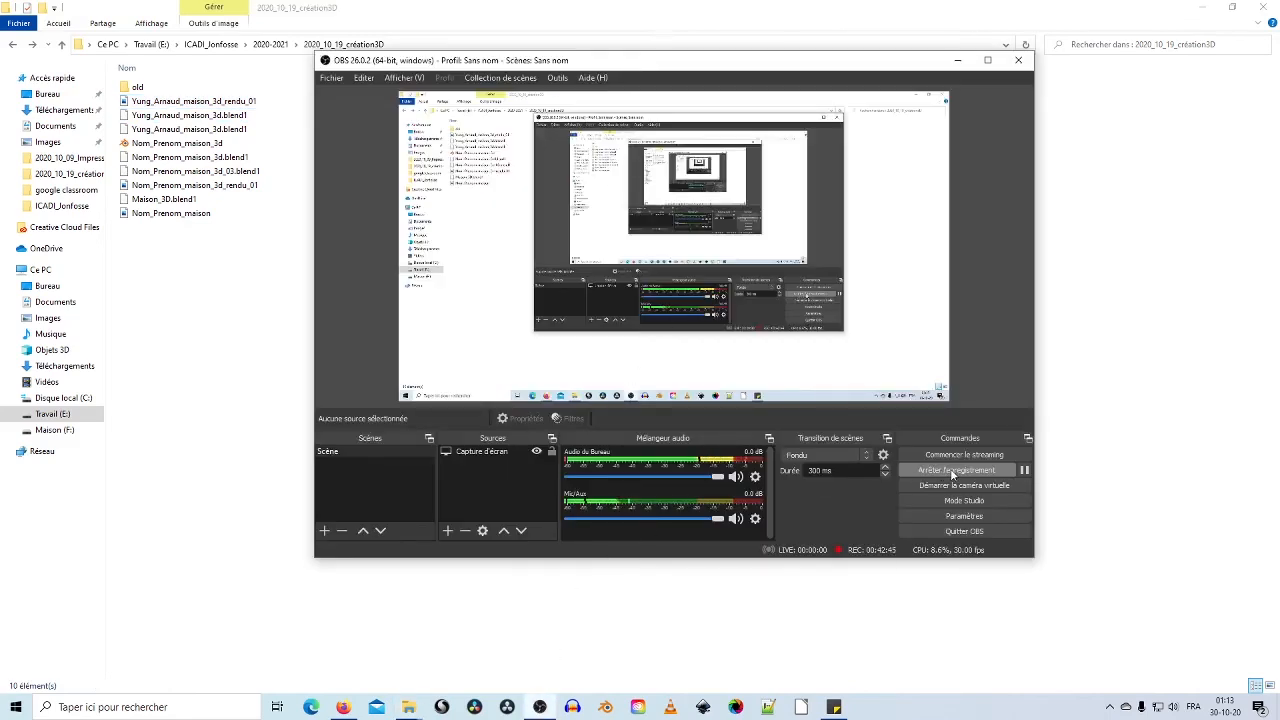